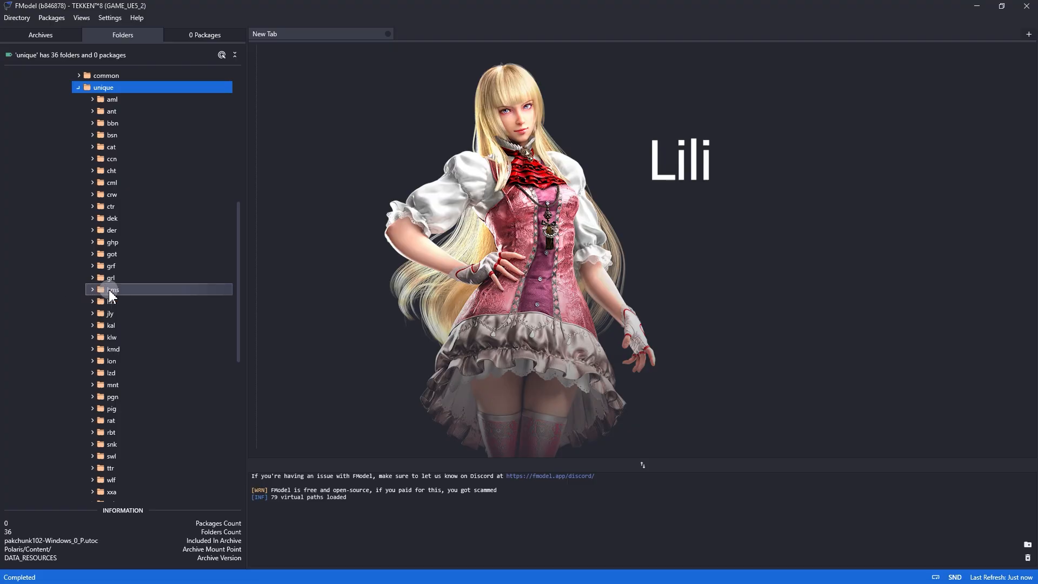
- Expand the hms character folder under unique, together with its face and full_body subfolders
{"action": "left_click", "coordinate": [91, 290]}
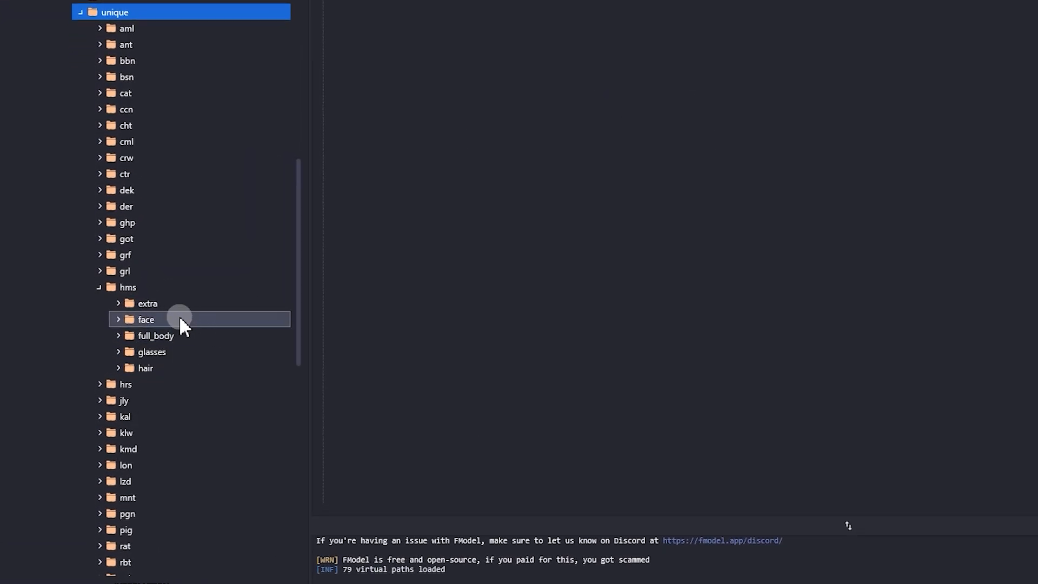
{"action": "left_click", "coordinate": [118, 319]}
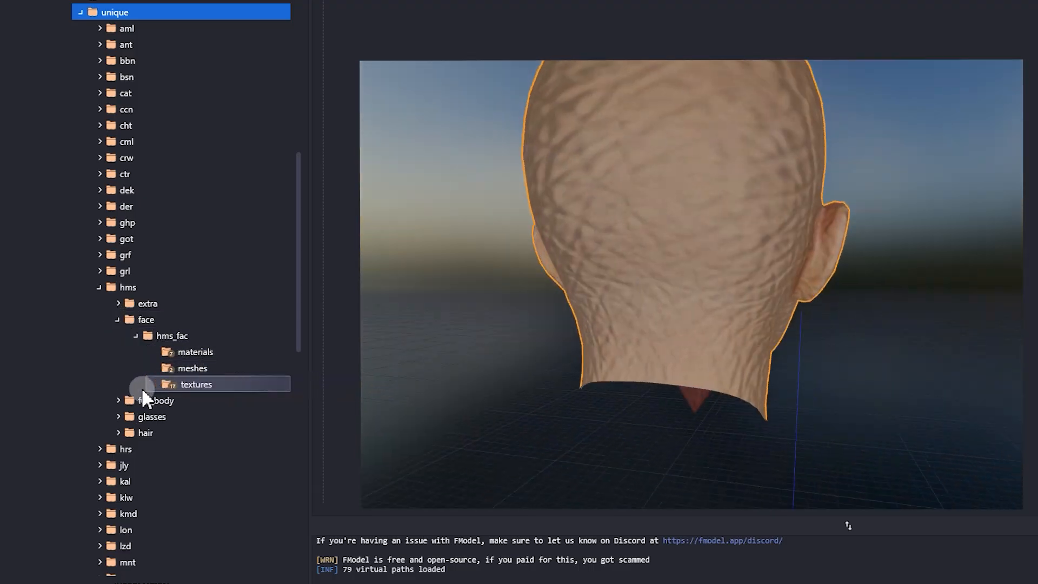
{"action": "left_click", "coordinate": [115, 400]}
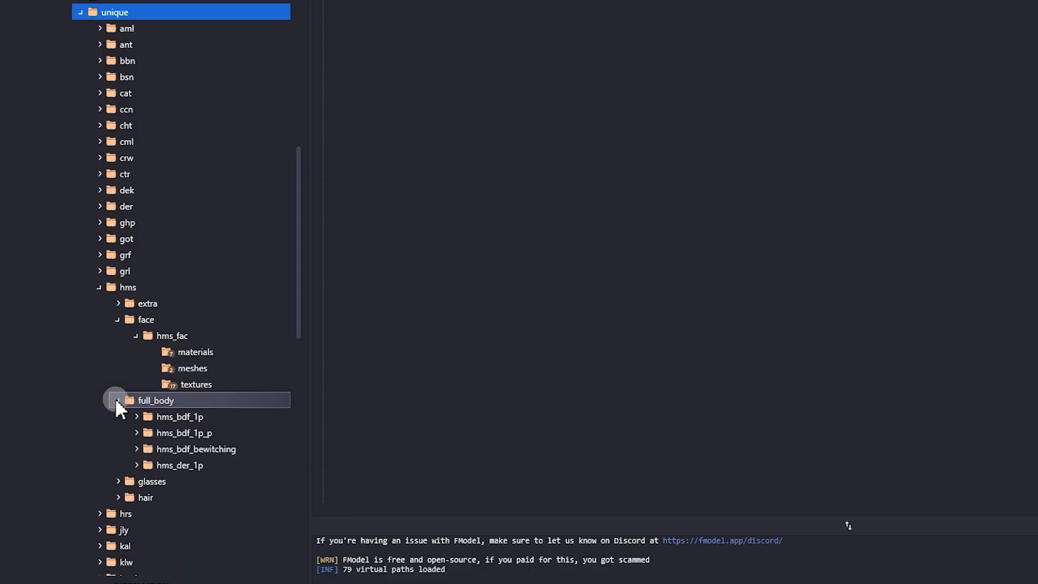
{"action": "scroll", "coordinate": [115, 398], "scroll_direction": "down", "scroll_amount": 3}
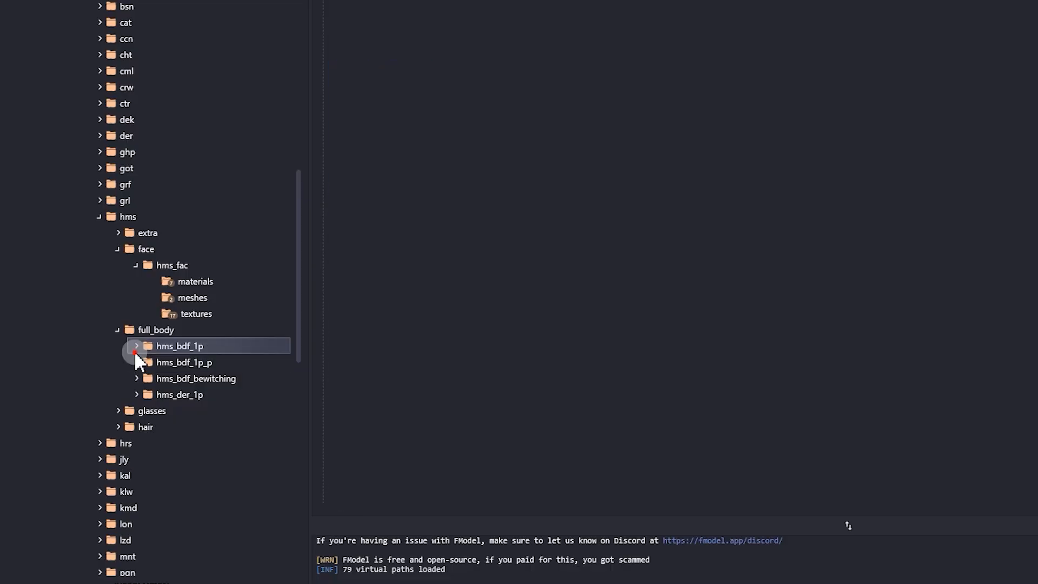
- Expand hms_bdf_1p inside full_body and open the packages of its meshes folder
{"action": "left_click", "coordinate": [134, 351]}
{"action": "left_click", "coordinate": [136, 346]}
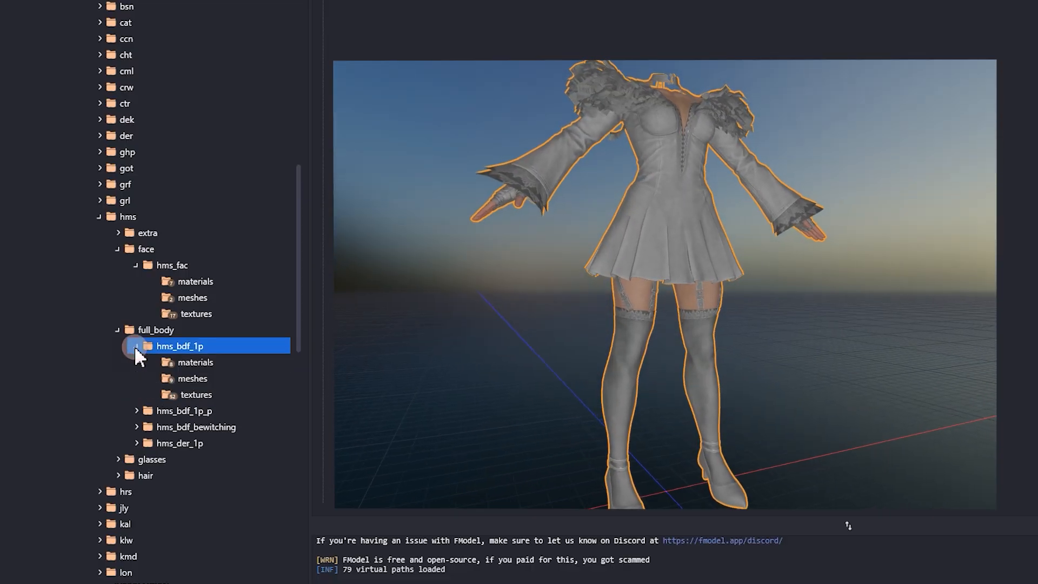
{"action": "scroll", "coordinate": [134, 349], "scroll_direction": "down", "scroll_amount": 1}
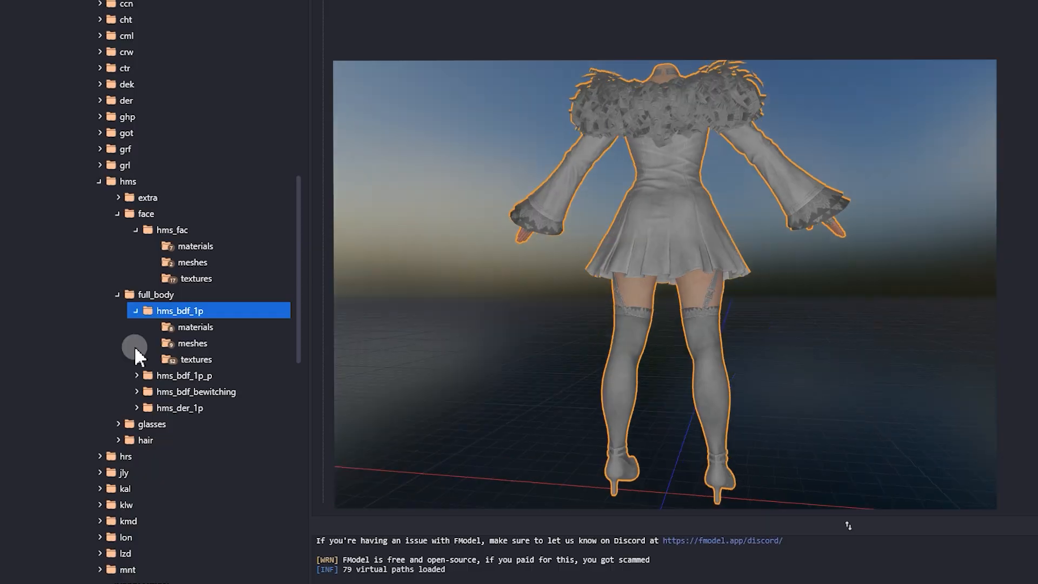
{"action": "left_click", "coordinate": [204, 342]}
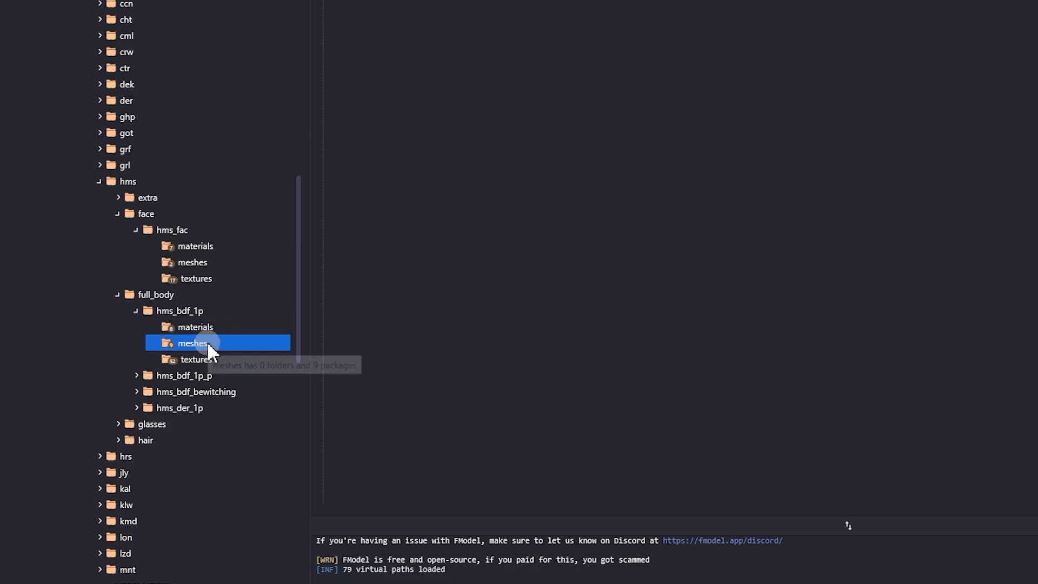
{"action": "double_click", "coordinate": [208, 346]}
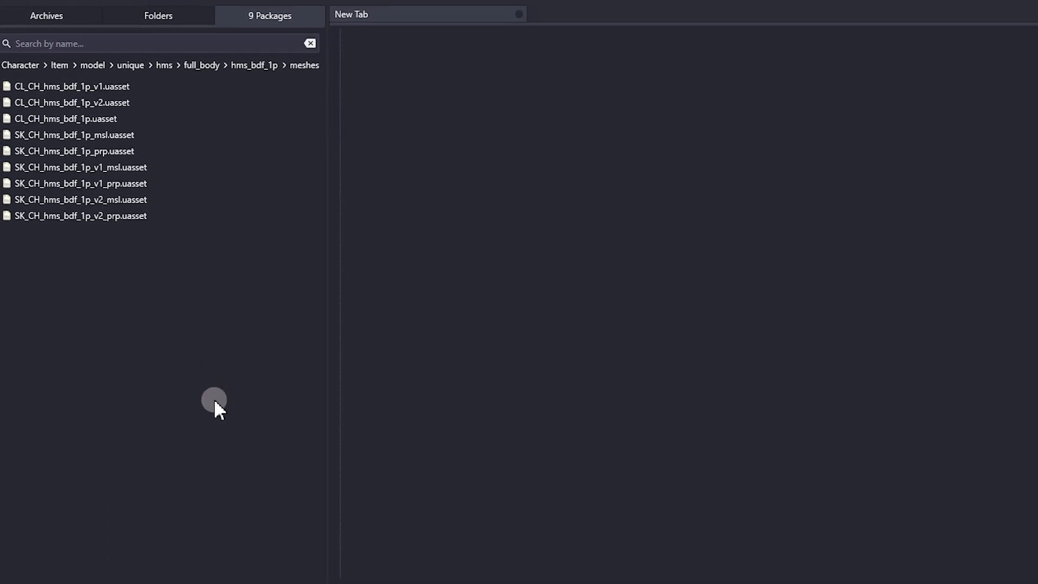
- Try to open the SK_CH_hms_bdf_1p_msl.uasset mesh from the hms_bdf_1p packages
{"action": "left_click", "coordinate": [122, 150]}
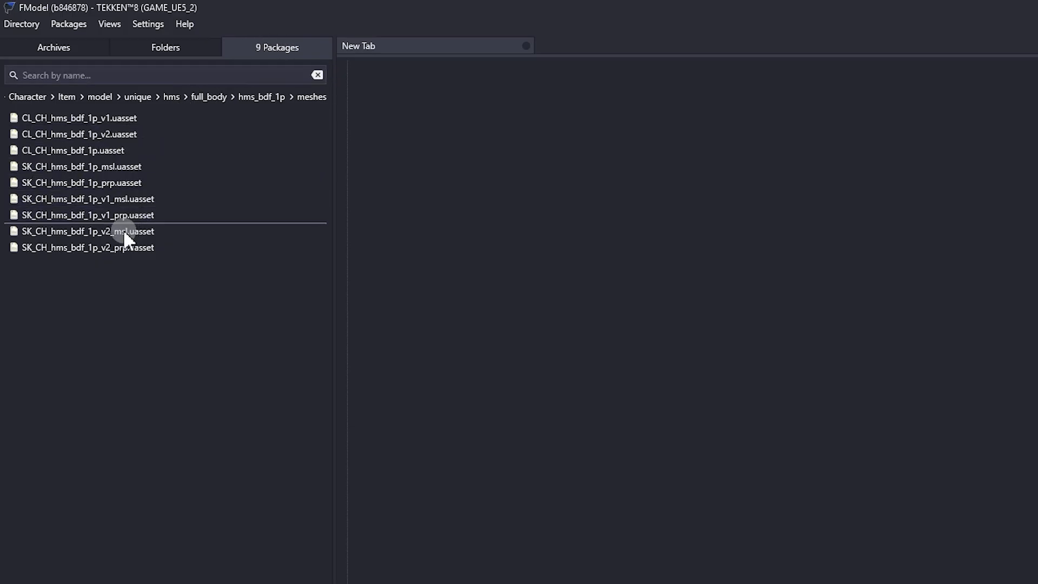
{"action": "left_click", "coordinate": [132, 167]}
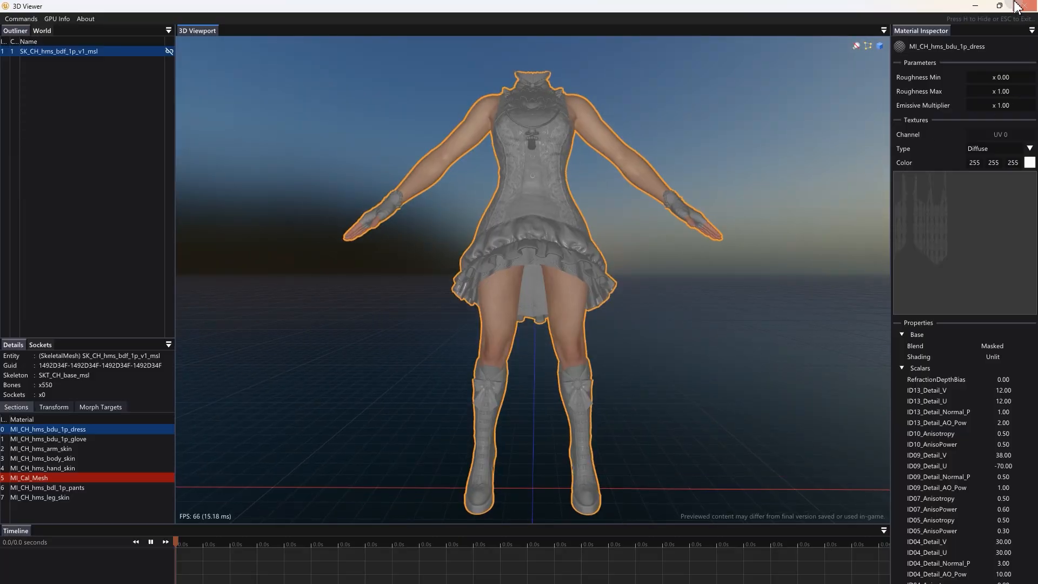
{"action": "left_click", "coordinate": [1019, 6]}
{"action": "double_click", "coordinate": [112, 122]}
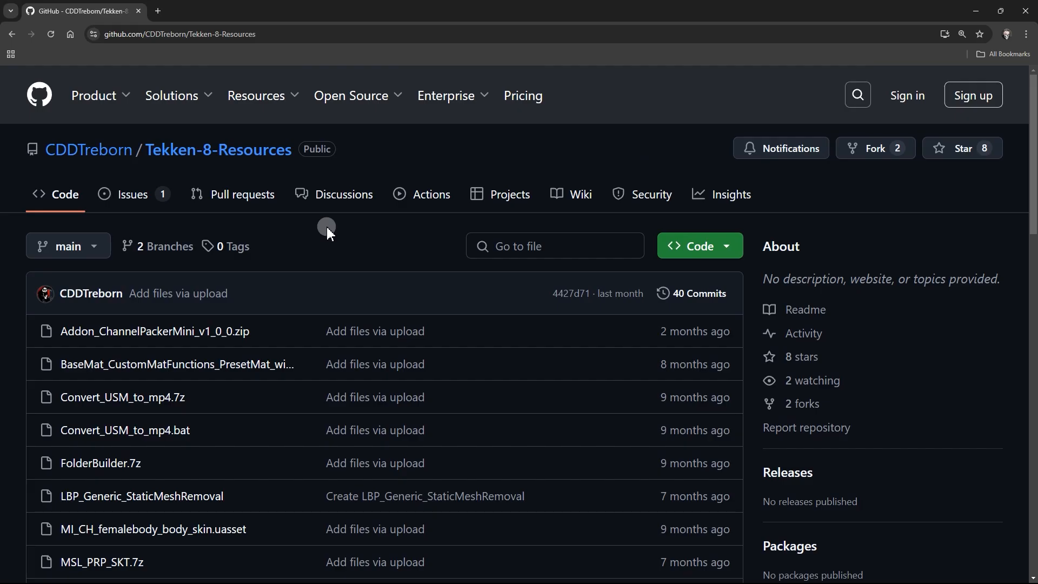
- Switch to the browser, download Mappings.usmap from the Tekken-8-Resources GitHub repository, and locate it in the Modding\Mapping folder
{"action": "scroll", "coordinate": [327, 230], "scroll_direction": "down", "scroll_amount": 5}
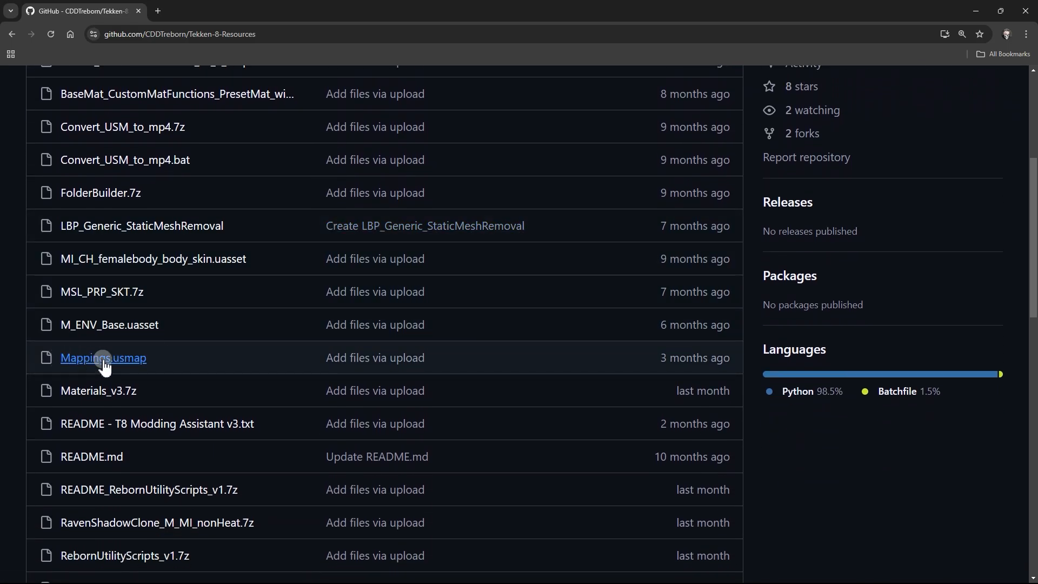
{"action": "left_click", "coordinate": [103, 360]}
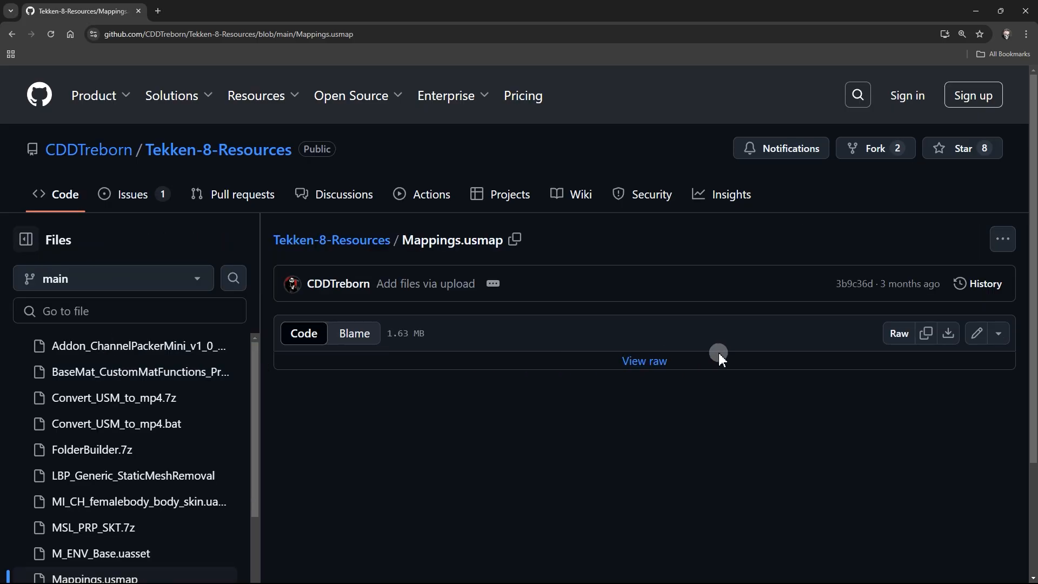
{"action": "left_click", "coordinate": [948, 335]}
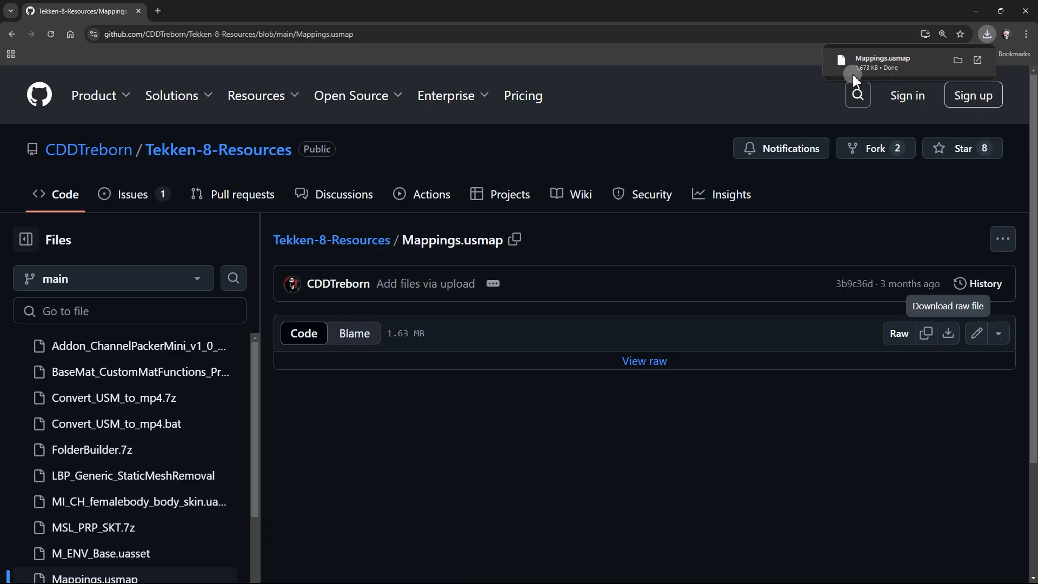
{"action": "left_click", "coordinate": [703, 105]}
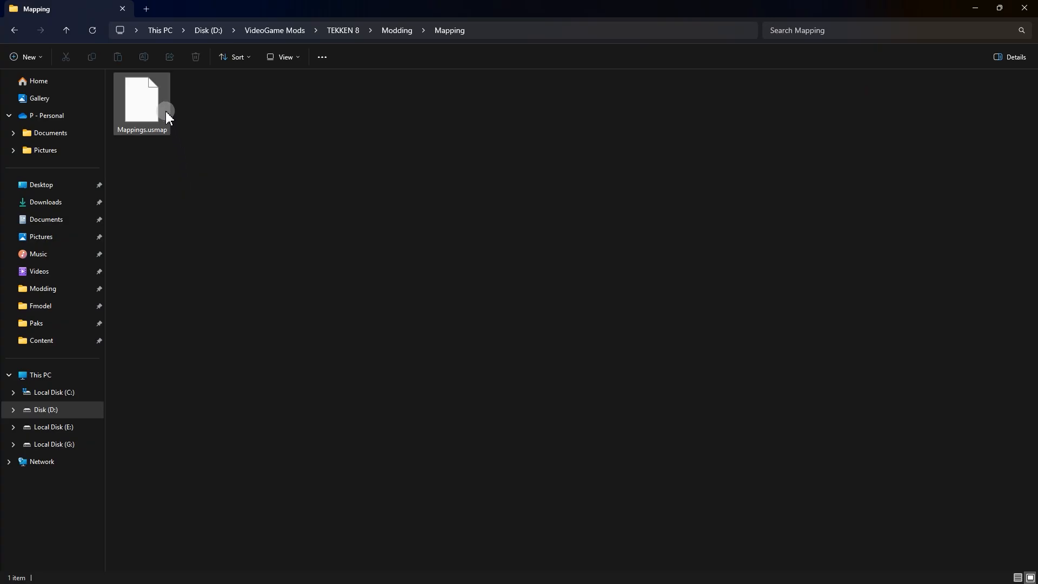
{"action": "left_click", "coordinate": [165, 111]}
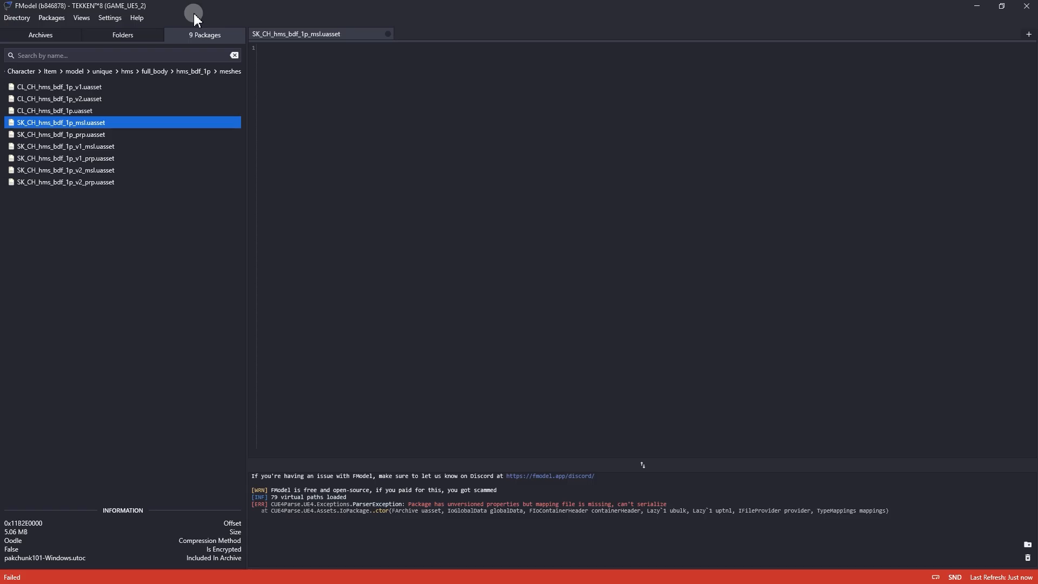
- Switch to FModel and enable the Local Mapping File option in the general settings
{"action": "left_click", "coordinate": [108, 18]}
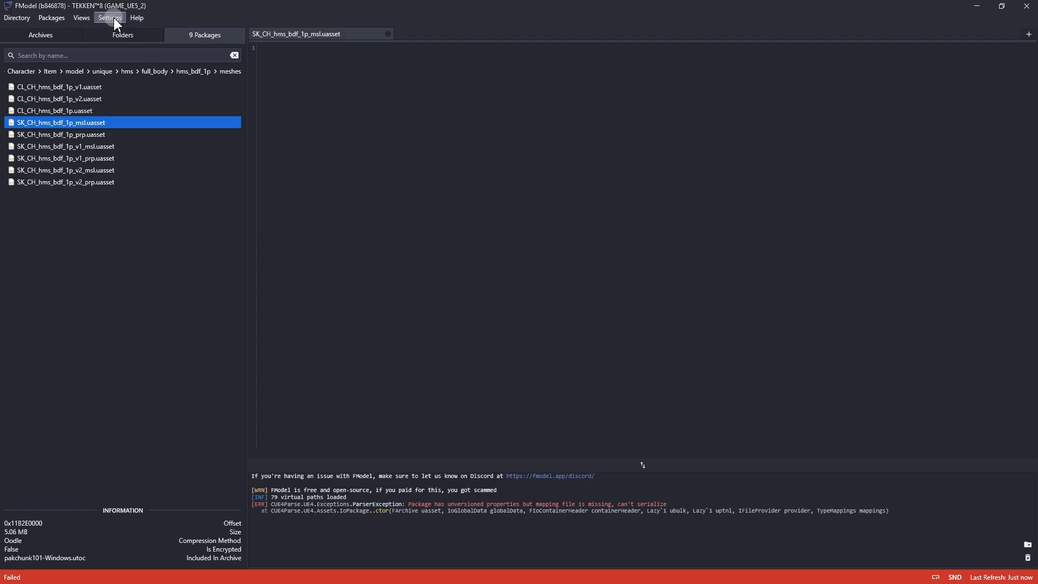
{"action": "left_click", "coordinate": [364, 176]}
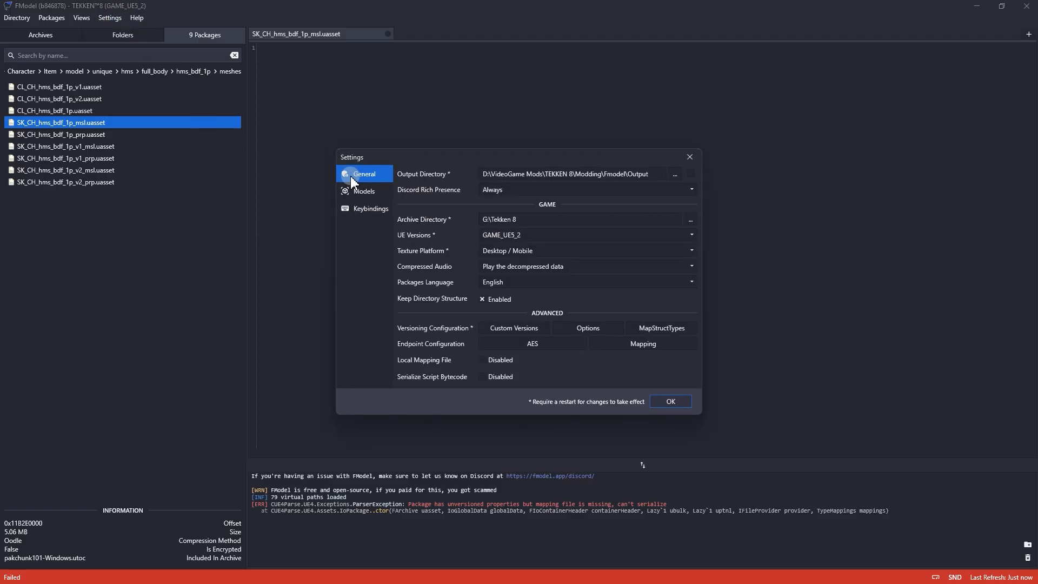
{"action": "left_click", "coordinate": [530, 330]}
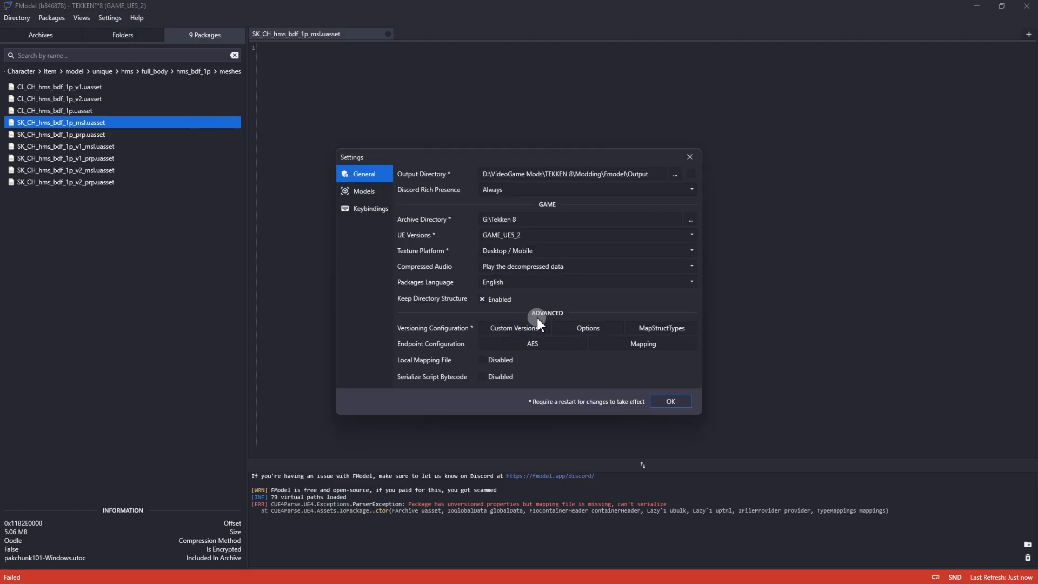
{"action": "left_click", "coordinate": [481, 361]}
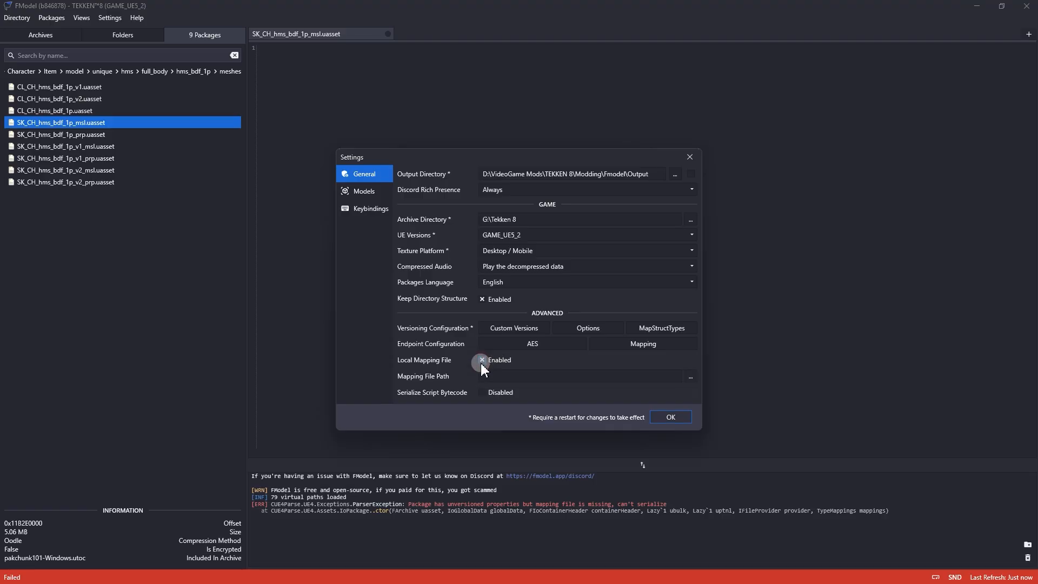
- Set the mapping file path to Mappings.usmap in the Modding\Mapping folder and accept the settings
{"action": "left_click", "coordinate": [691, 378]}
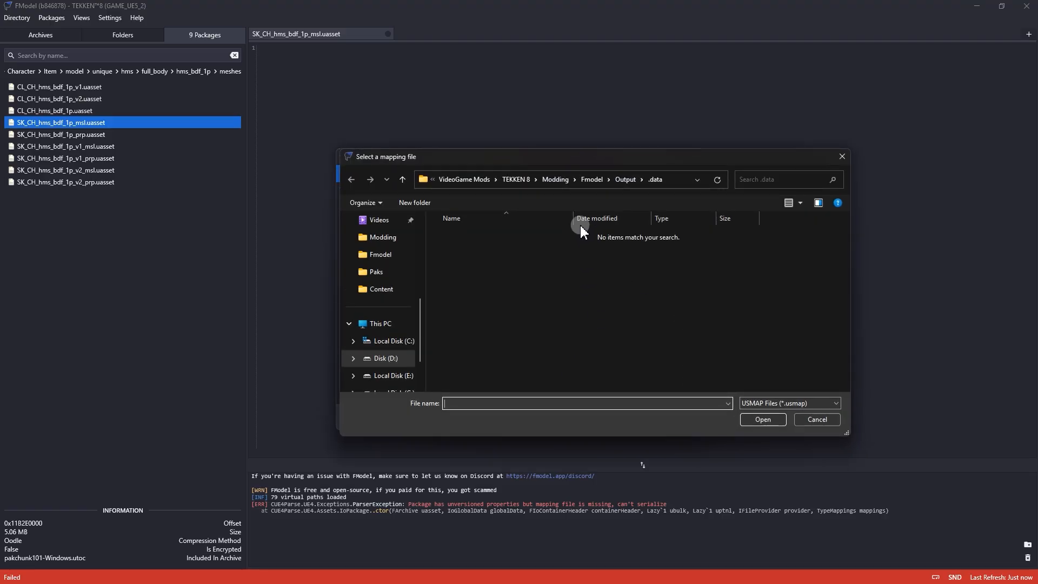
{"action": "left_click", "coordinate": [555, 179]}
{"action": "left_click", "coordinate": [514, 280]}
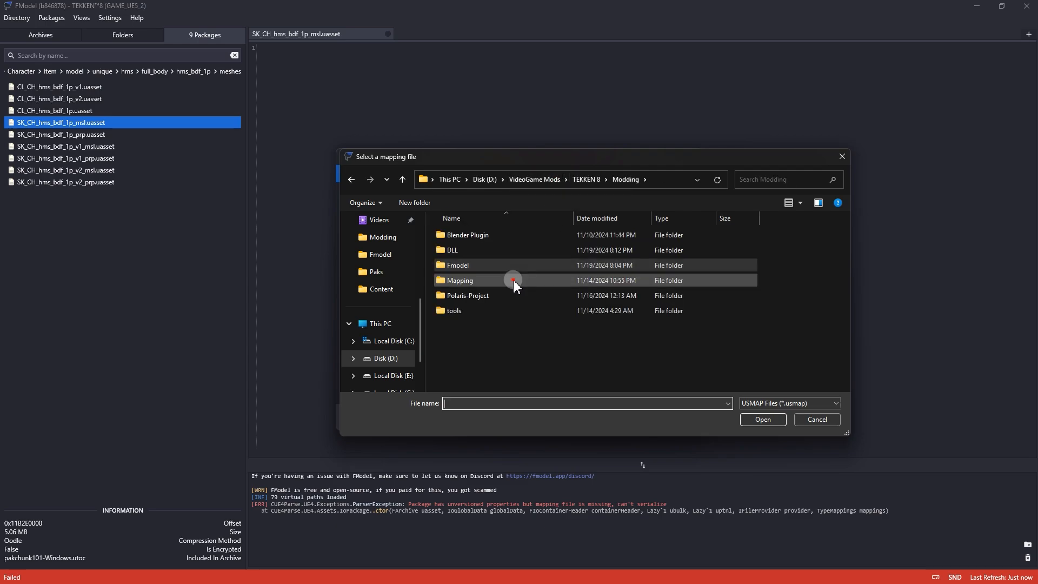
{"action": "double_click", "coordinate": [514, 280]}
{"action": "left_click", "coordinate": [492, 237]}
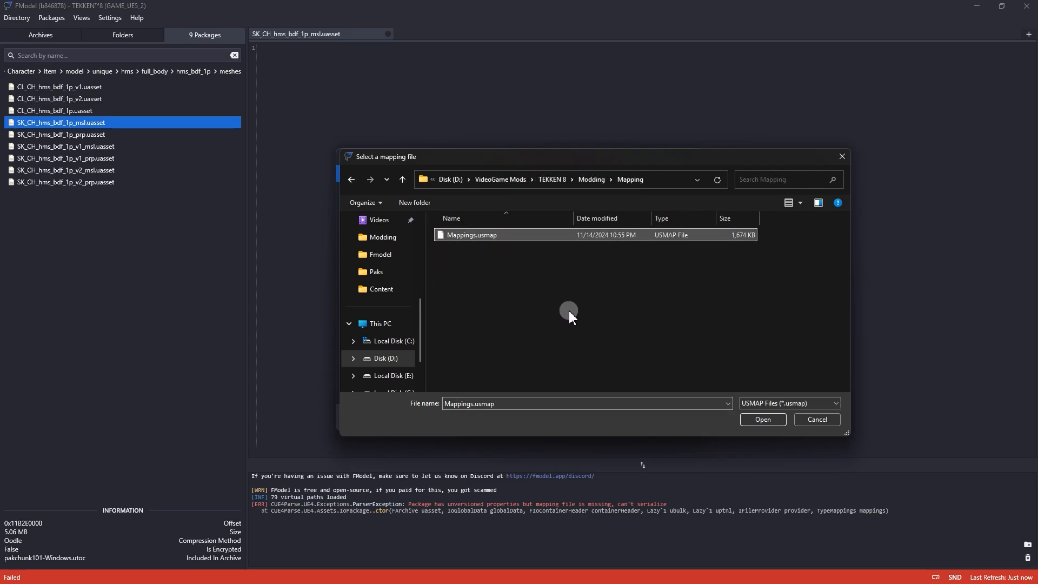
{"action": "left_click", "coordinate": [748, 420]}
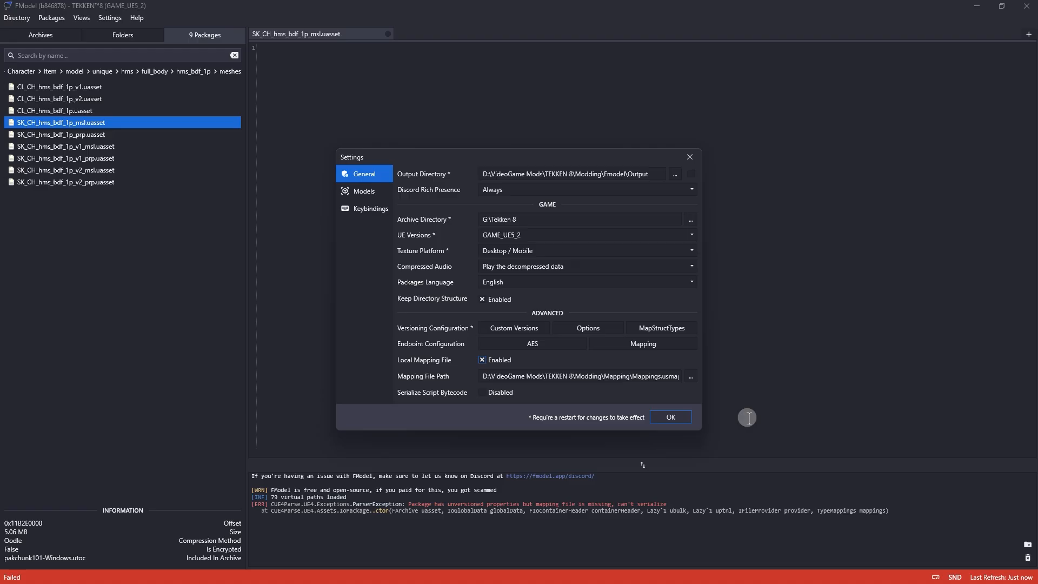
{"action": "left_click", "coordinate": [669, 417]}
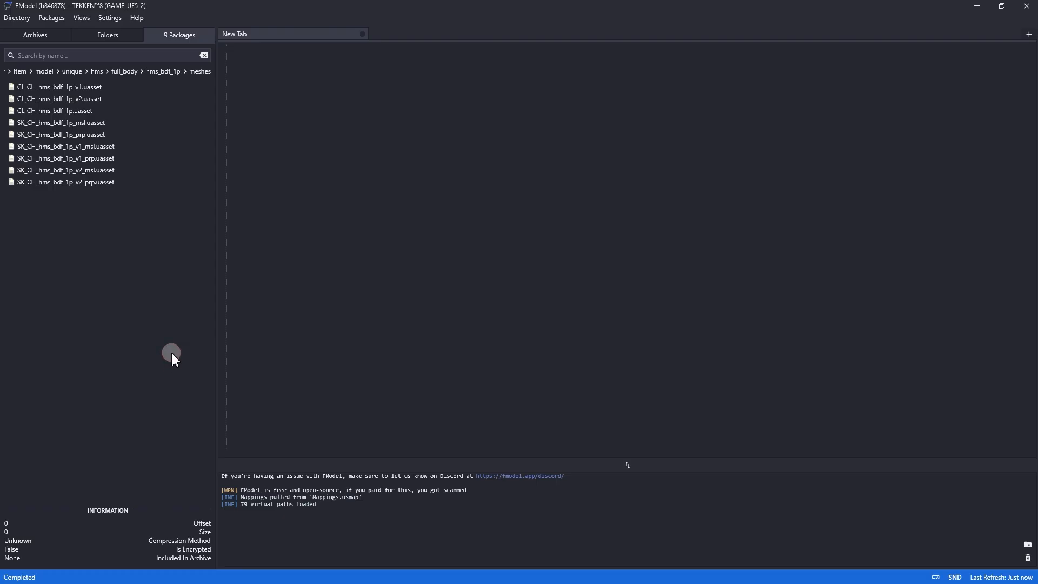
- Examine the SK_CH_hms_bdf_1p_msl mesh in the 3D viewer and the MI_CH_hms_bdu_1p_dress material
{"action": "double_click", "coordinate": [117, 123]}
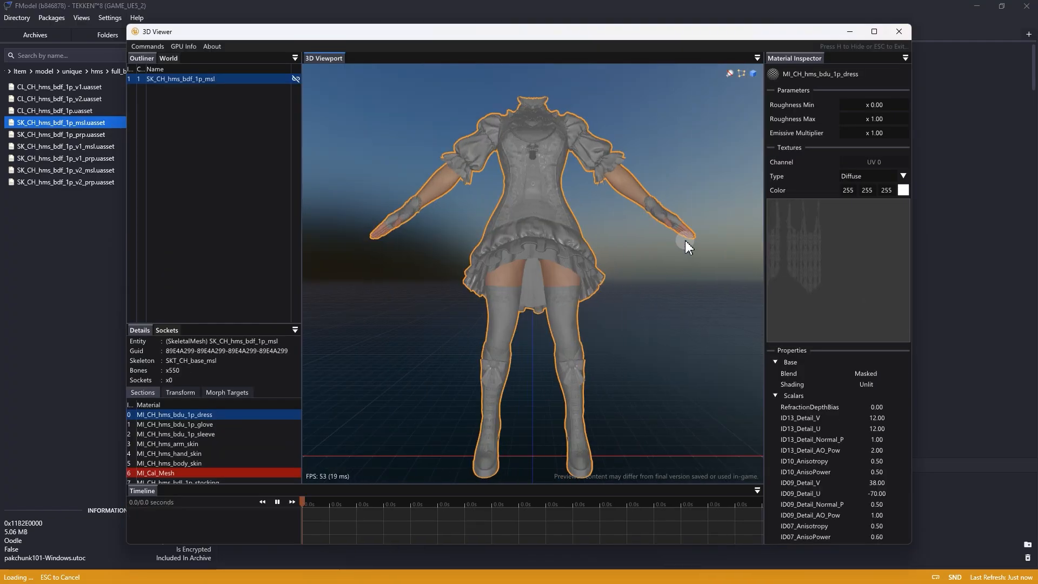
{"action": "left_click_drag", "start_coordinate": [685, 240], "coordinate": [243, 258]}
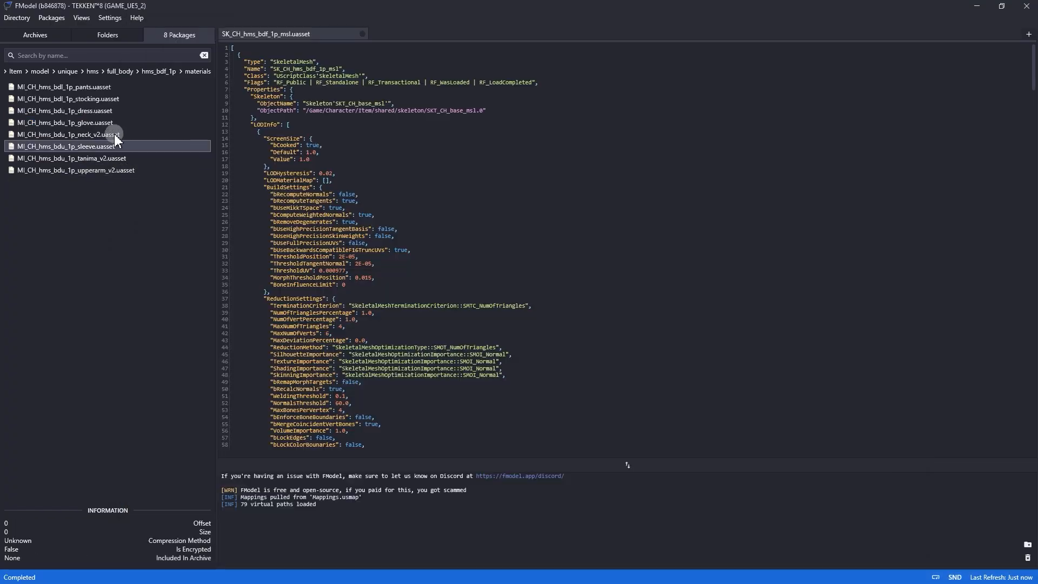
{"action": "double_click", "coordinate": [112, 111]}
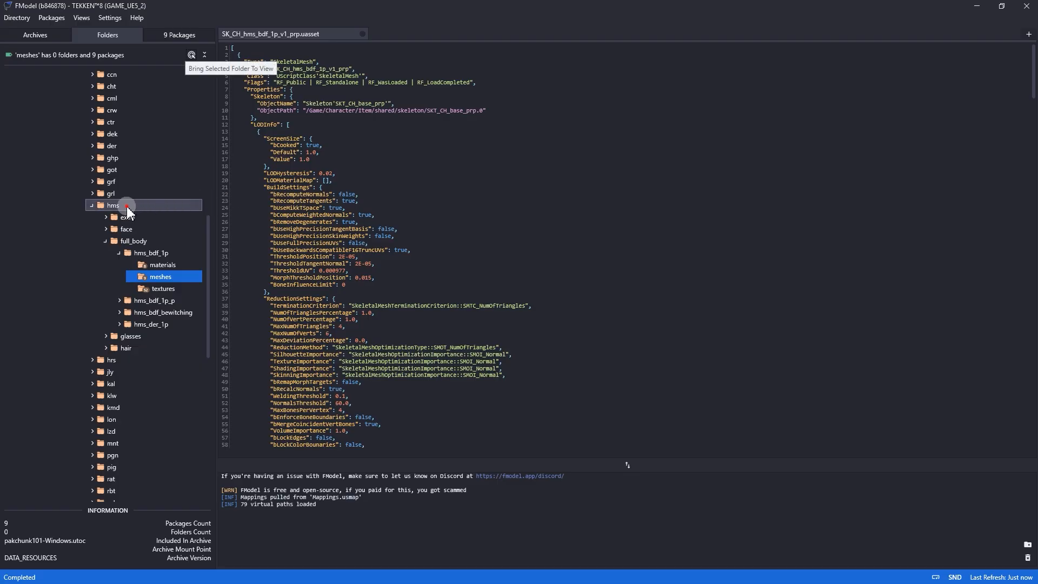
- Return to the hms folder and reopen the meshes packages of hms_bdf_1p
{"action": "left_click", "coordinate": [126, 206]}
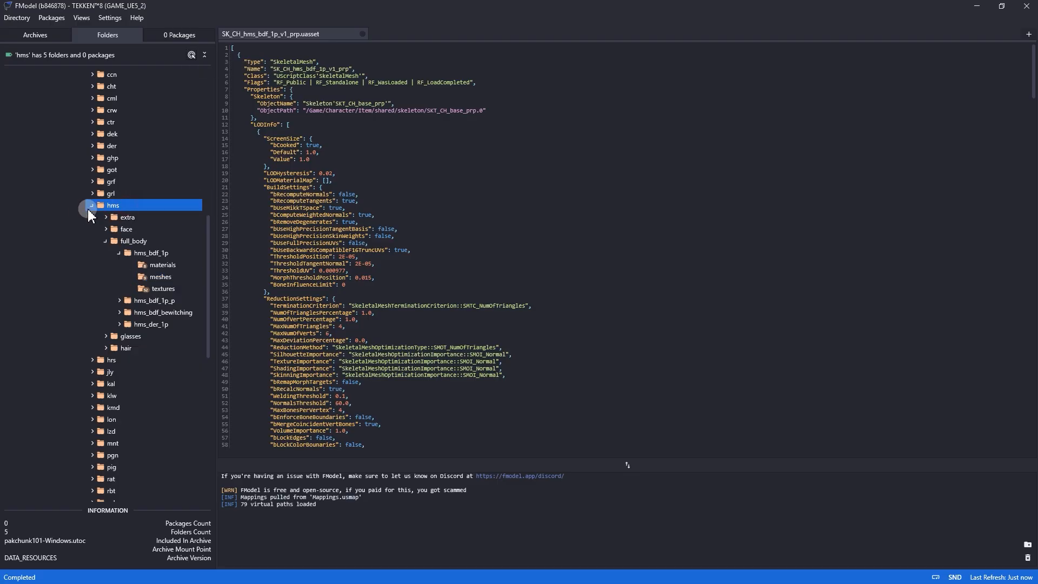
{"action": "left_click", "coordinate": [164, 279]}
{"action": "double_click", "coordinate": [164, 278]}
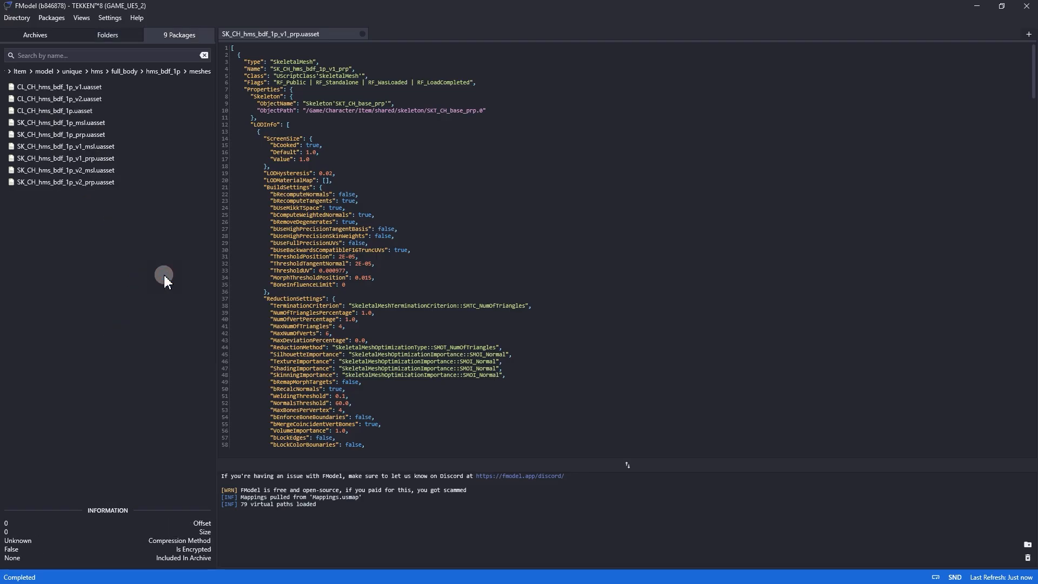
- Preview the SK_CH_hms_bdf_1p_v1_msl mesh in the 3D viewer, rotate around it, and return to the package list
{"action": "left_click", "coordinate": [84, 87]}
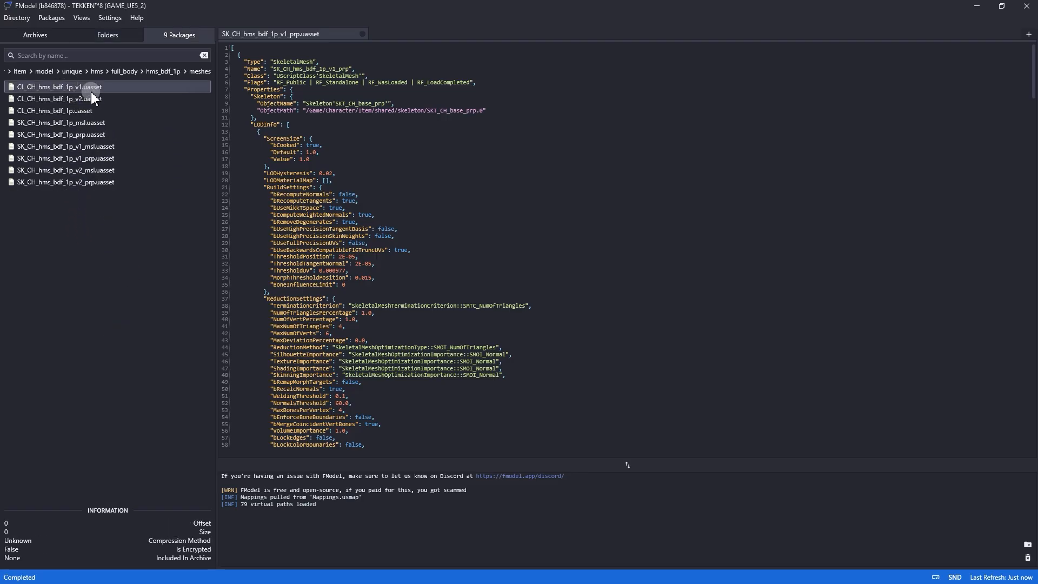
{"action": "double_click", "coordinate": [117, 143]}
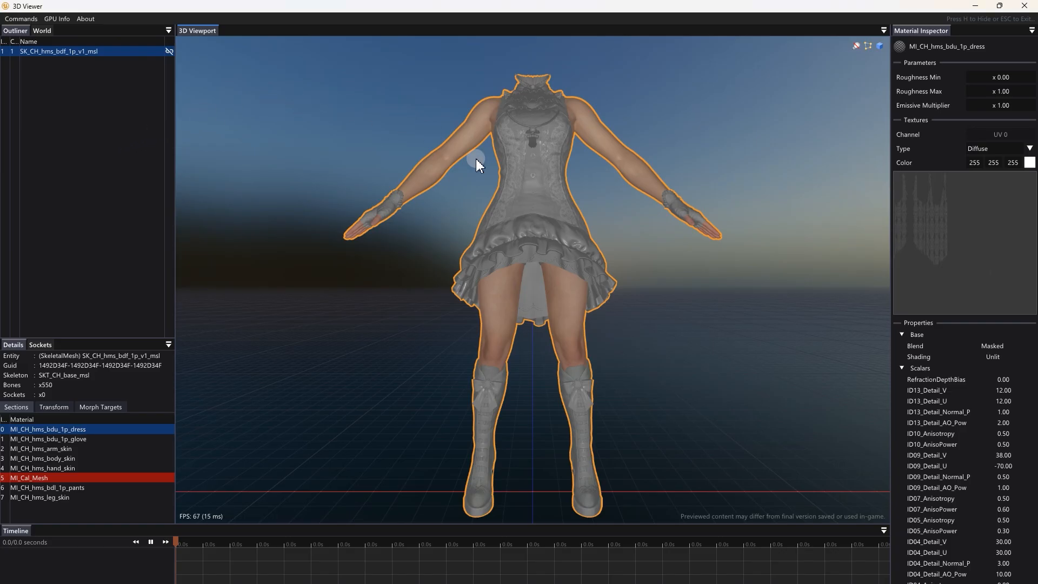
{"action": "left_click_drag", "start_coordinate": [718, 225], "coordinate": [741, 220]}
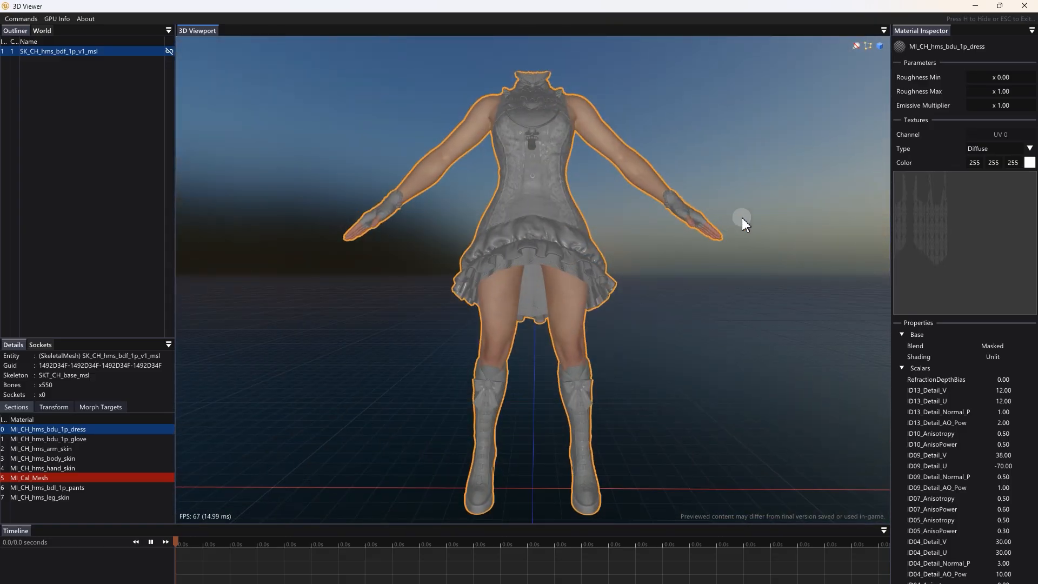
{"action": "left_click", "coordinate": [1017, 6]}
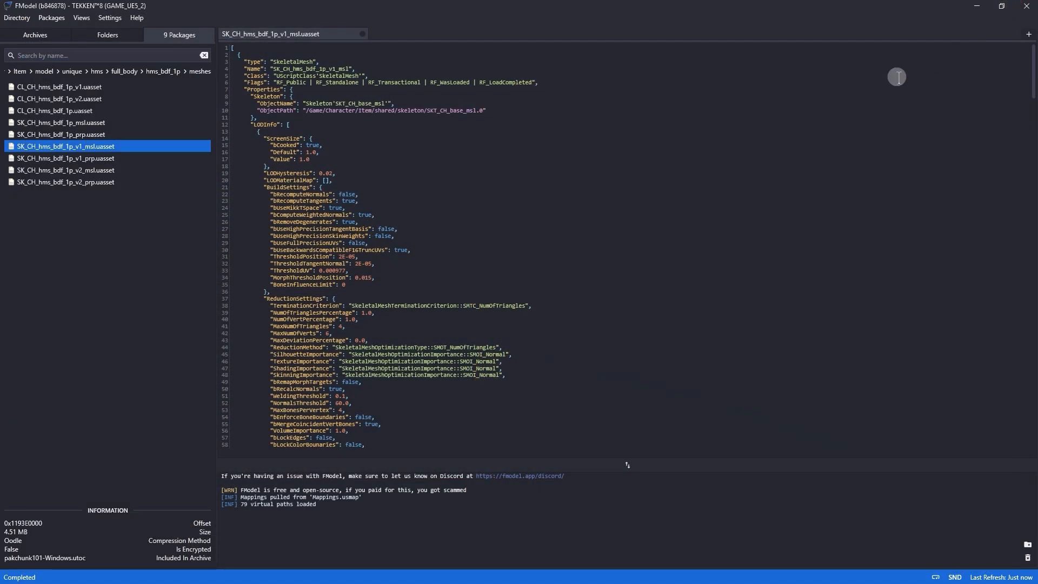
{"action": "left_click", "coordinate": [87, 158]}
{"action": "left_click", "coordinate": [122, 193]}
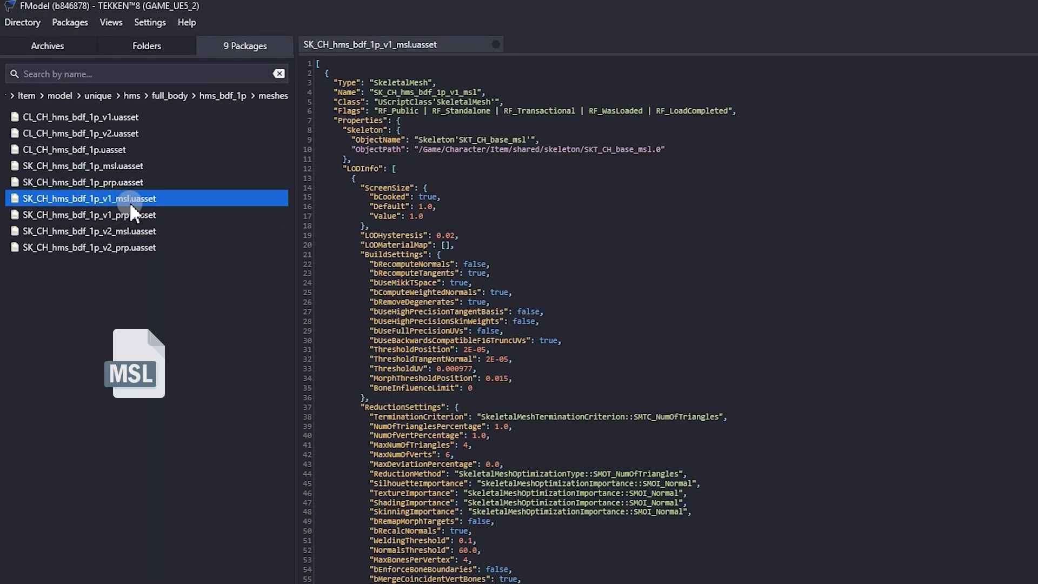
- Save the model of SK_CH_hms_bdf_1p_v1_msl.uasset from the meshes packages of hms_bdf_1p
{"action": "left_click", "coordinate": [119, 214]}
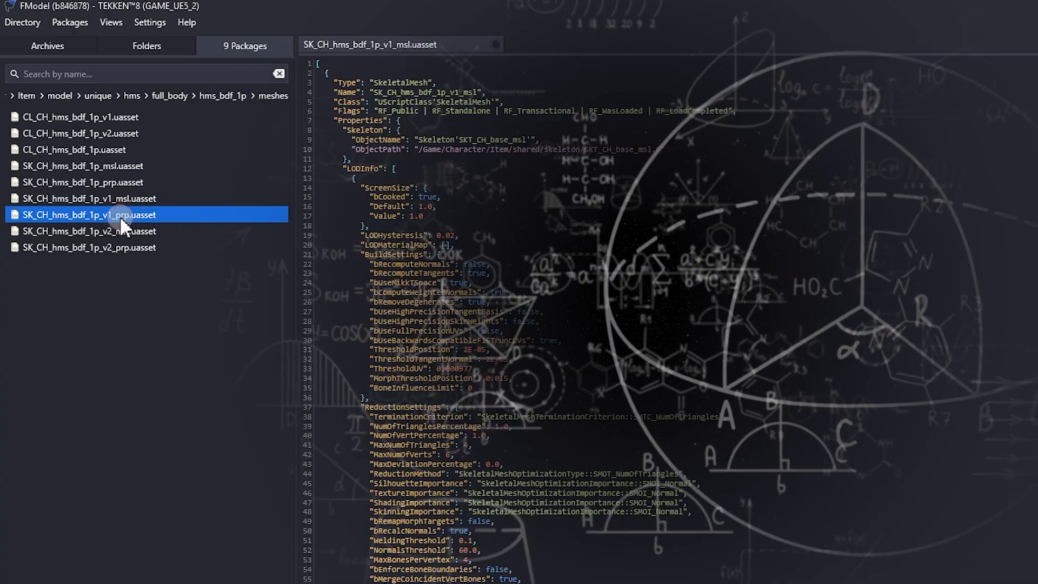
{"action": "left_click", "coordinate": [122, 215]}
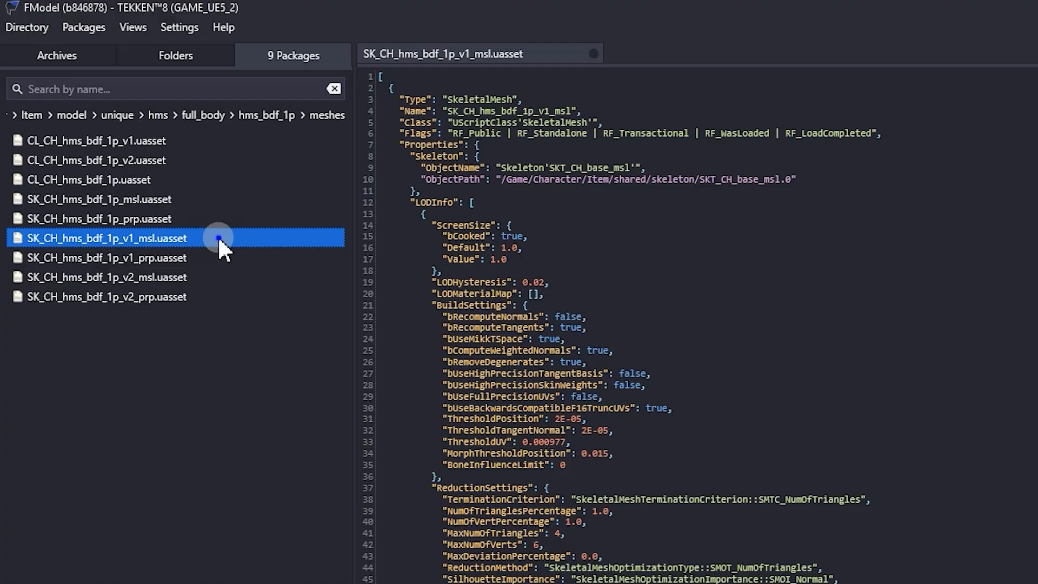
{"action": "right_click", "coordinate": [218, 236]}
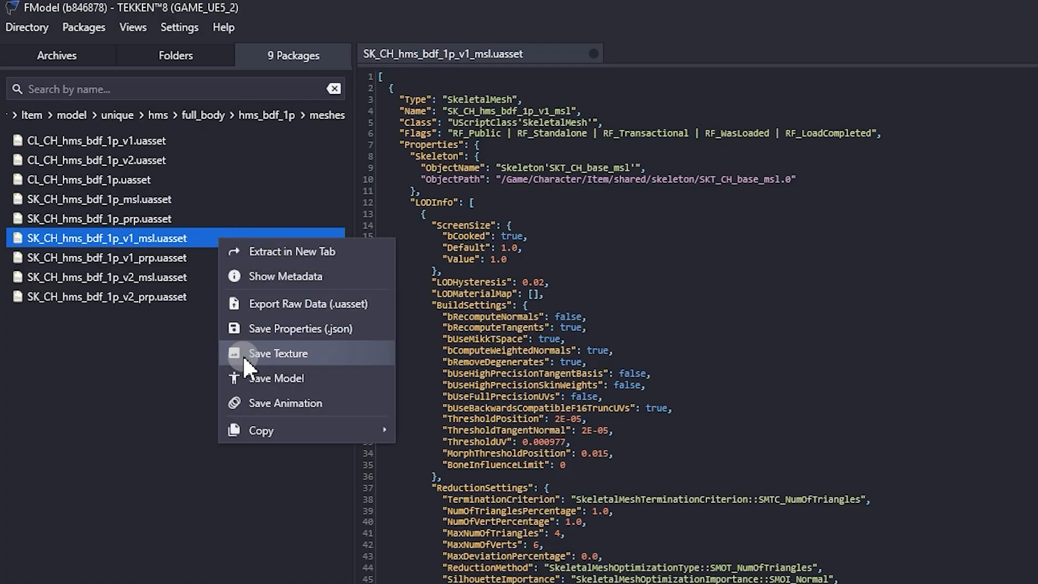
{"action": "left_click", "coordinate": [272, 378]}
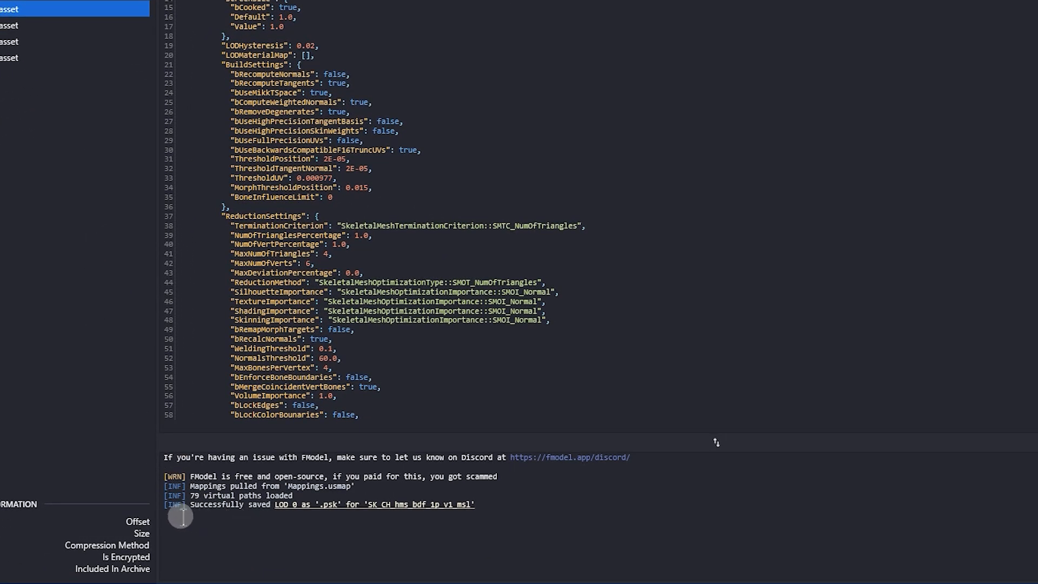
{"action": "left_click", "coordinate": [387, 506]}
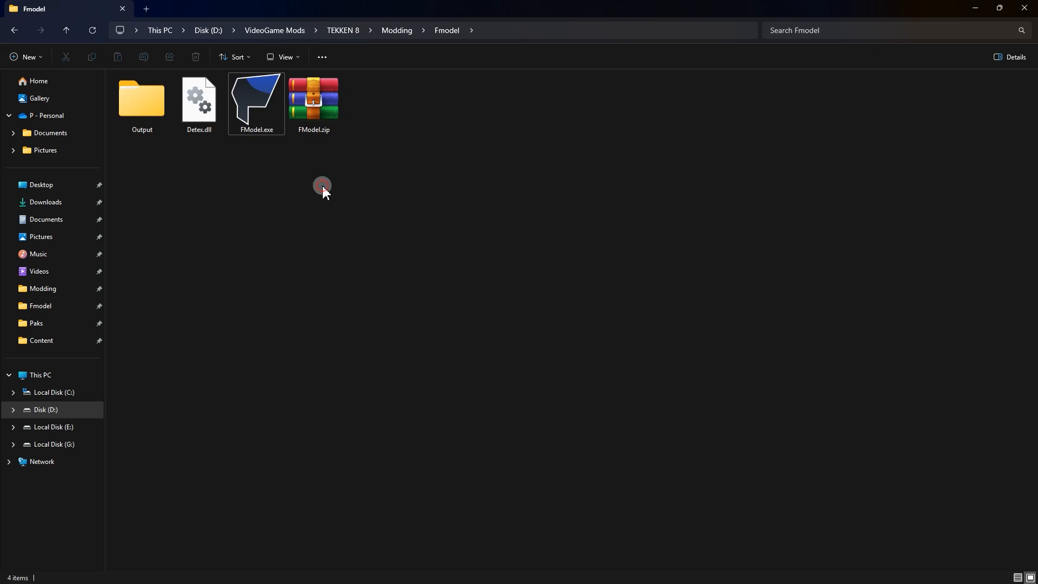
- Switch to File Explorer and open the Output\Exports\Game folder inside the Fmodel folder
{"action": "left_click_drag", "start_coordinate": [327, 187], "coordinate": [157, 126]}
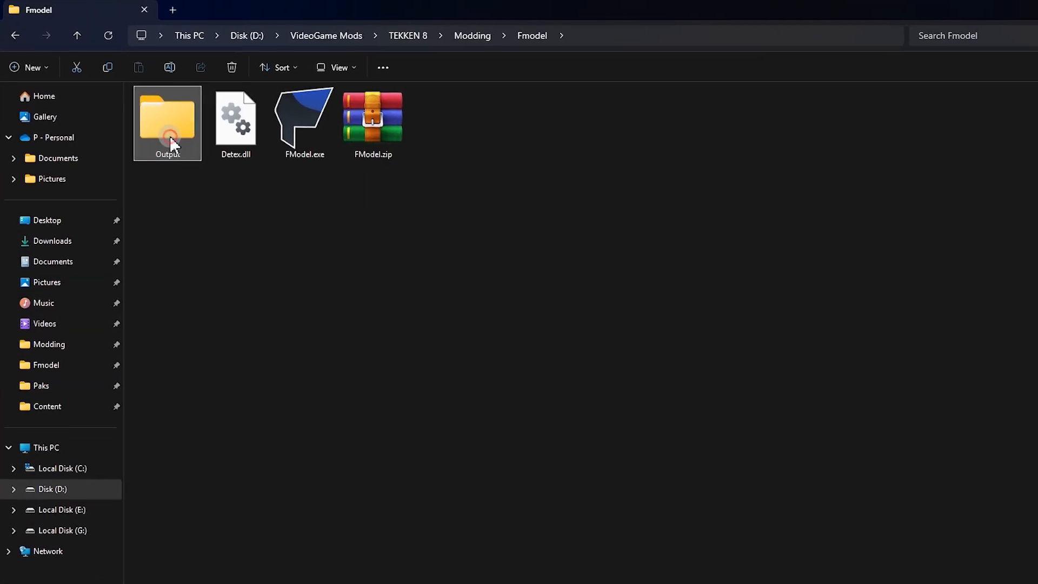
{"action": "left_click", "coordinate": [154, 111]}
{"action": "double_click", "coordinate": [193, 141]}
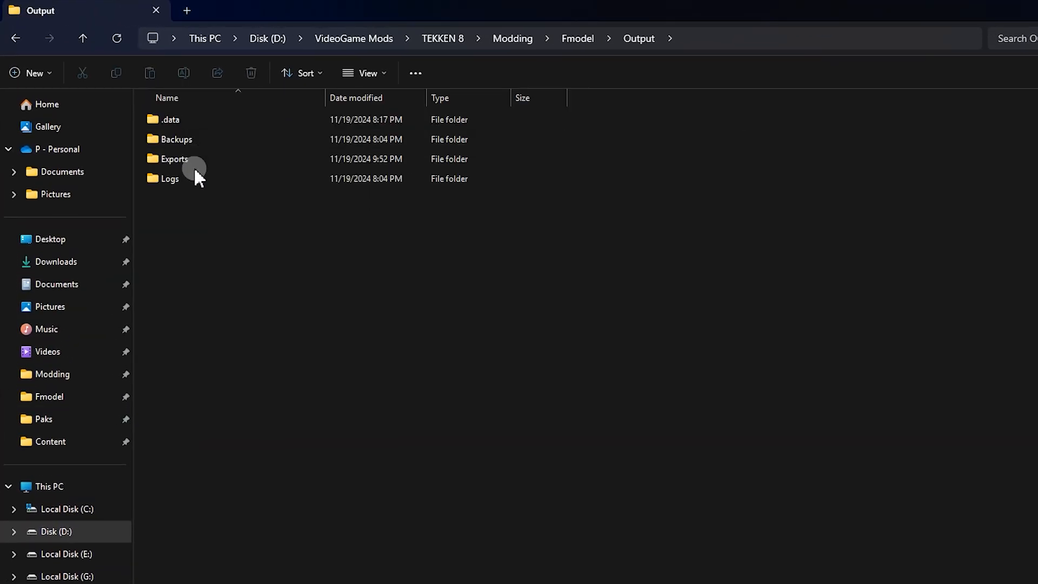
{"action": "left_click", "coordinate": [165, 159]}
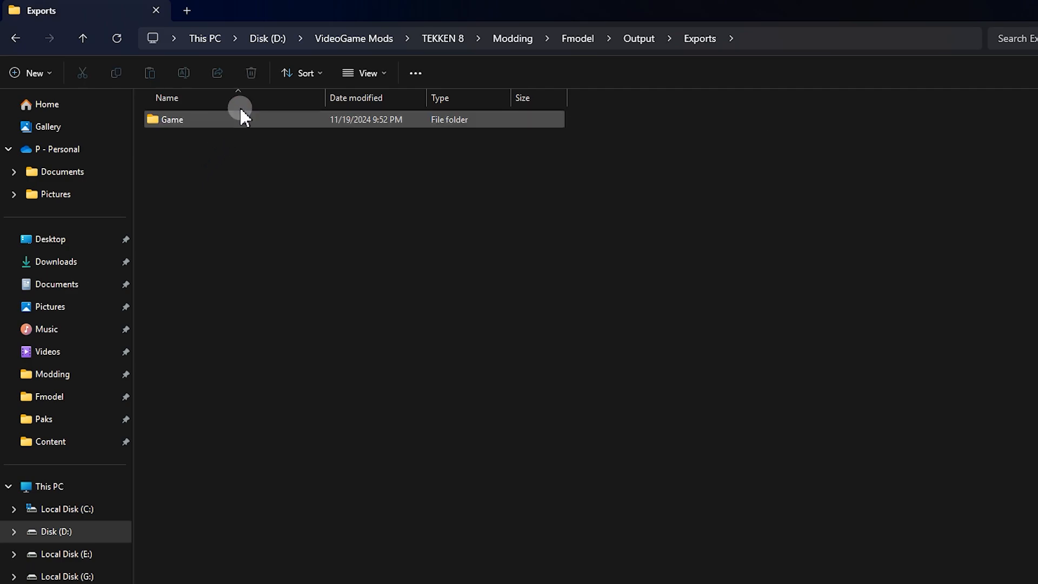
{"action": "double_click", "coordinate": [222, 119]}
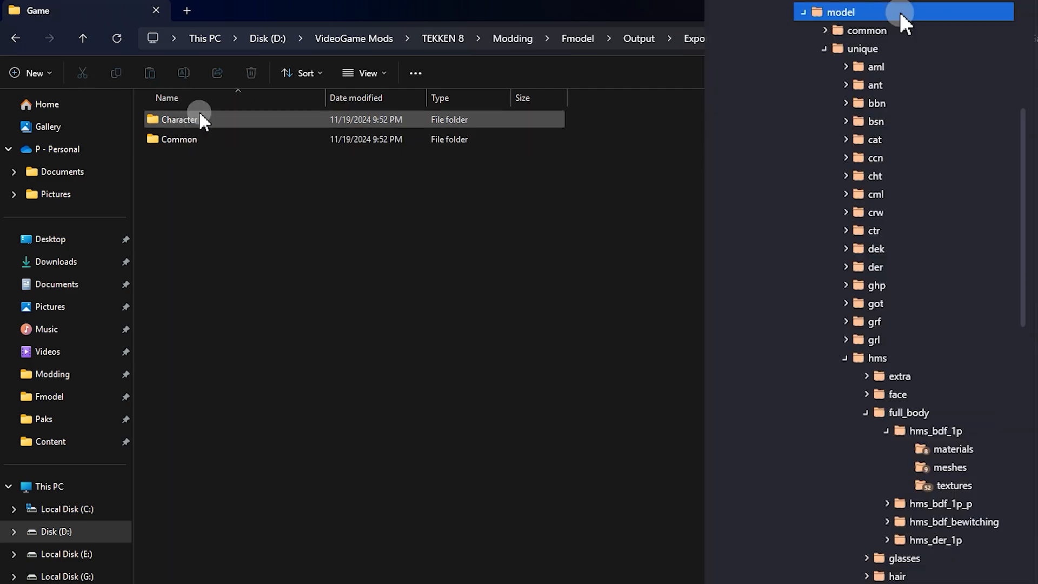
- Navigate through Character\Item\model\unique\hms\full_body to the exported hms_bdf_1p folder
{"action": "left_click", "coordinate": [226, 137]}
{"action": "left_click", "coordinate": [242, 119]}
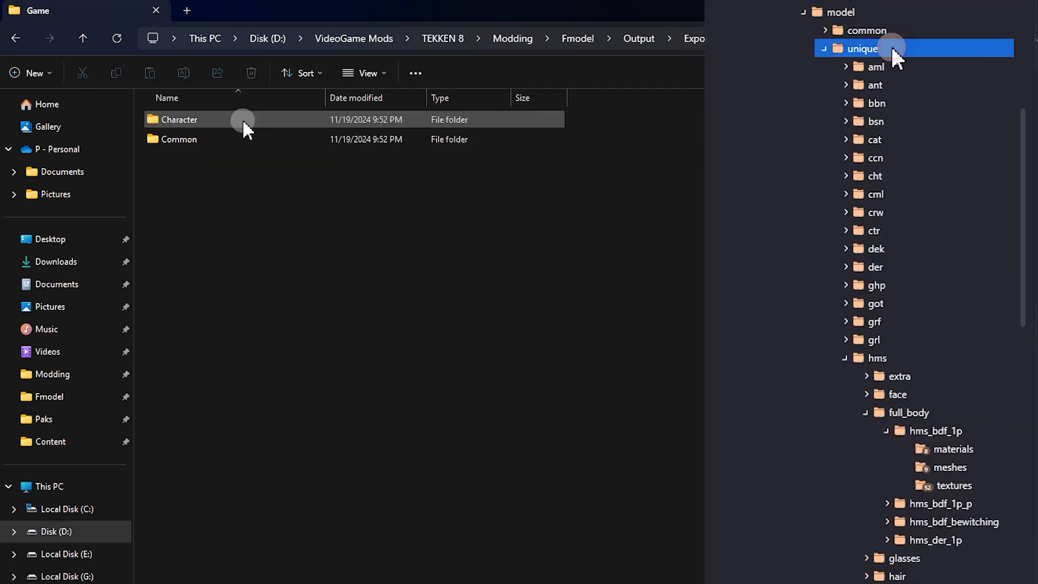
{"action": "double_click", "coordinate": [242, 119]}
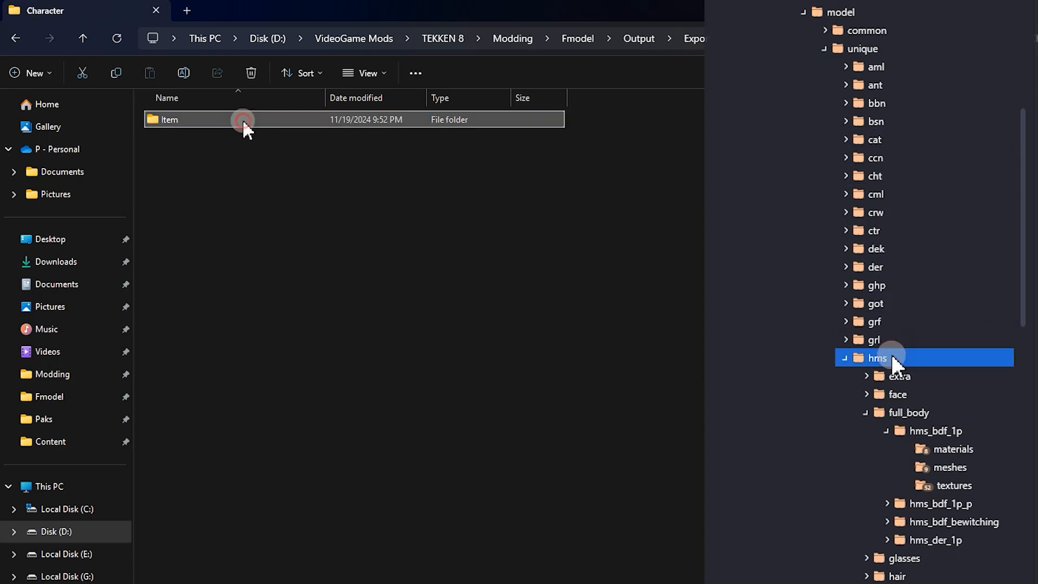
{"action": "double_click", "coordinate": [242, 119]}
{"action": "double_click", "coordinate": [242, 119]}
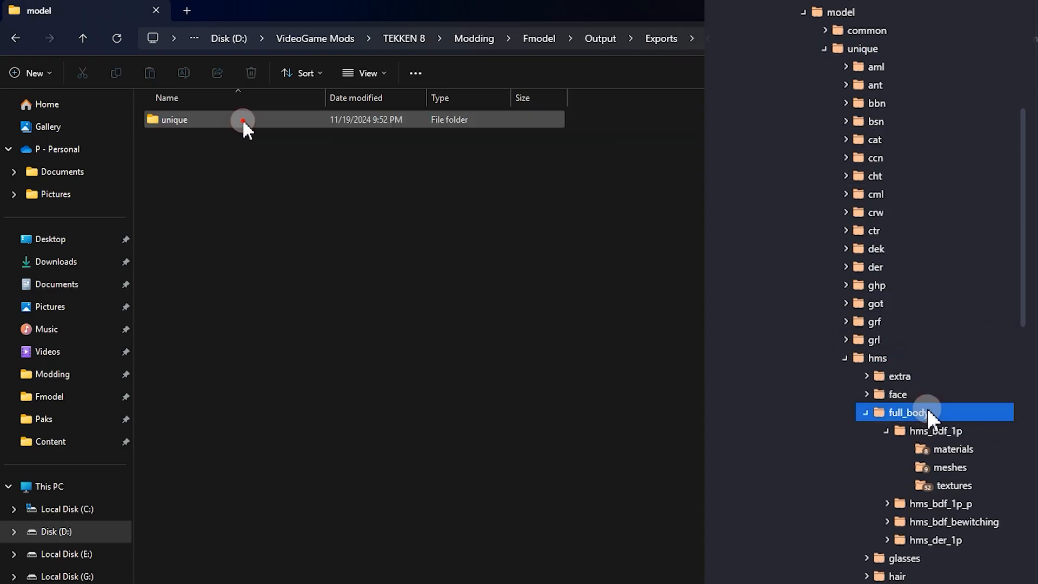
{"action": "double_click", "coordinate": [242, 119]}
{"action": "double_click", "coordinate": [242, 119]}
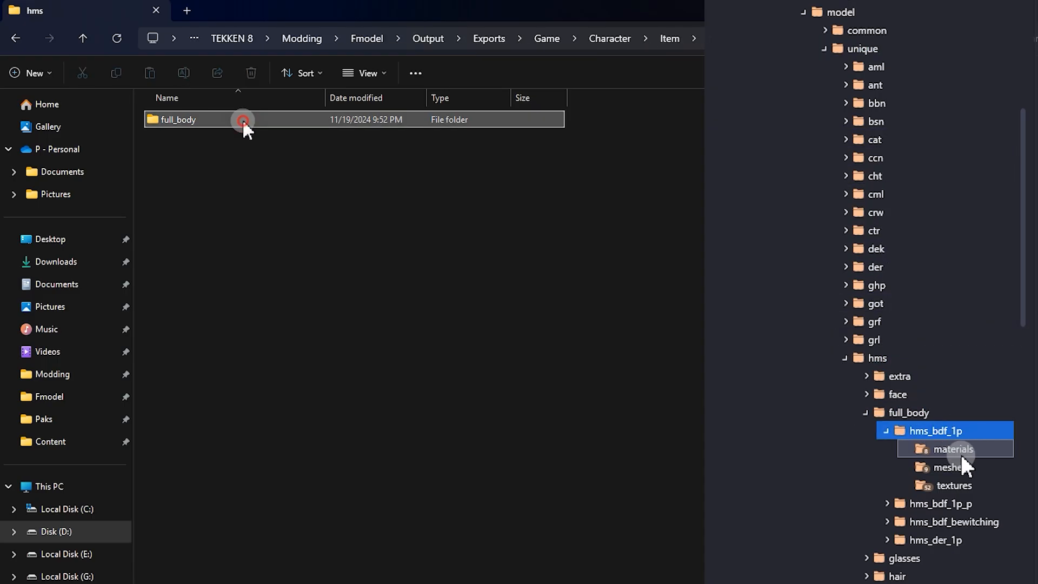
{"action": "double_click", "coordinate": [242, 119]}
{"action": "double_click", "coordinate": [242, 119]}
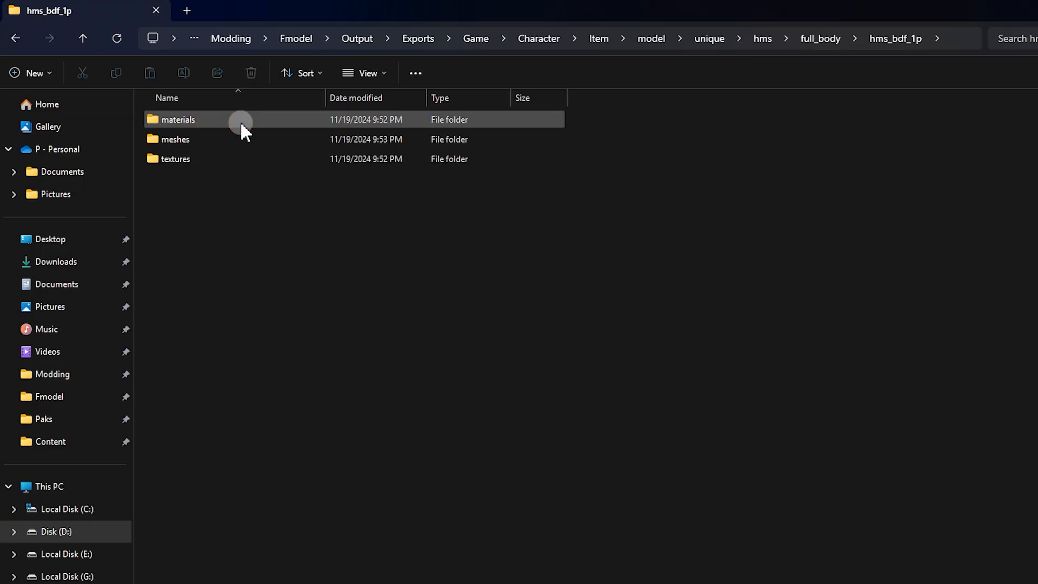
- Look through the exported meshes and textures folders of hms_bdf_1p and return to their parent folder
{"action": "left_click", "coordinate": [194, 139]}
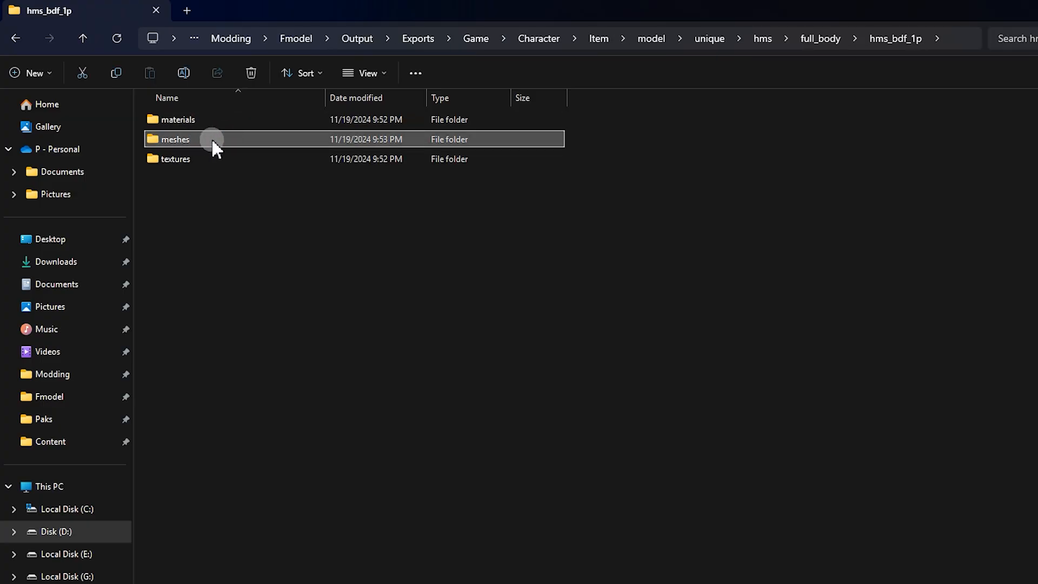
{"action": "double_click", "coordinate": [212, 139]}
{"action": "key", "text": "alt+Left"}
{"action": "left_click", "coordinate": [224, 119]}
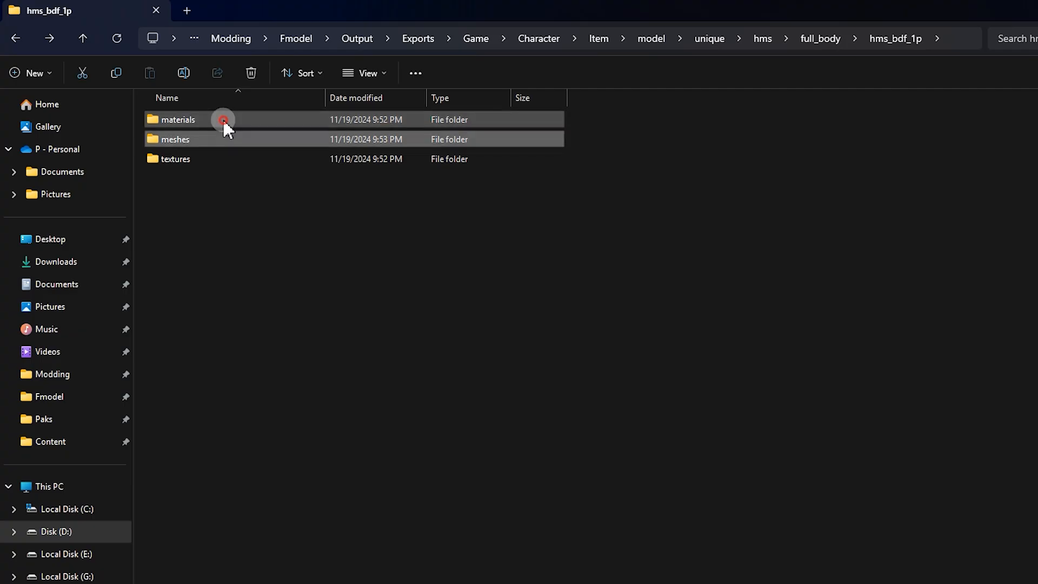
{"action": "left_click", "coordinate": [201, 158]}
{"action": "double_click", "coordinate": [218, 159]}
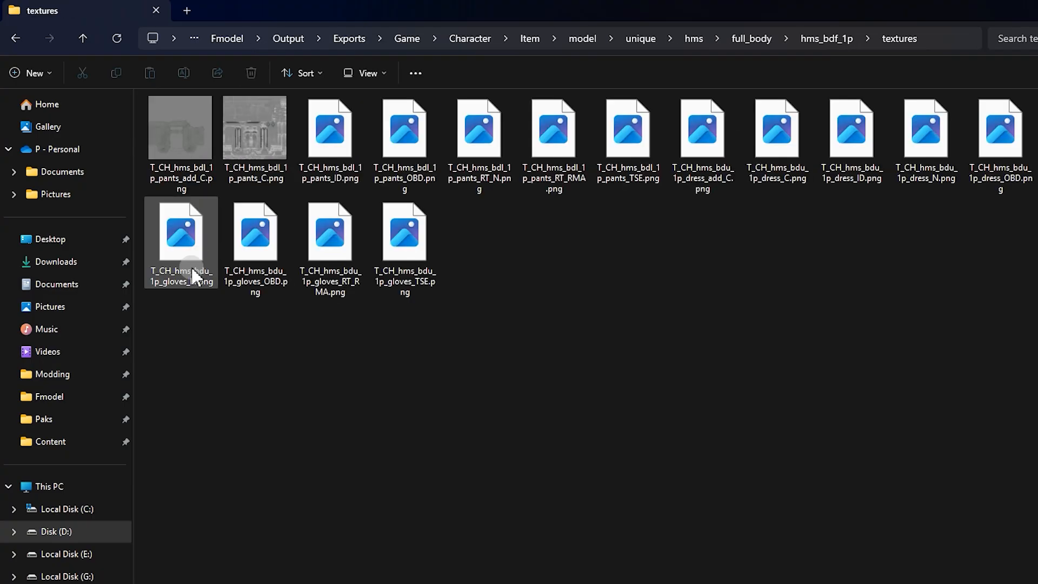
{"action": "left_click_drag", "start_coordinate": [165, 347], "coordinate": [1037, 106]}
{"action": "key", "text": "alt+Left"}
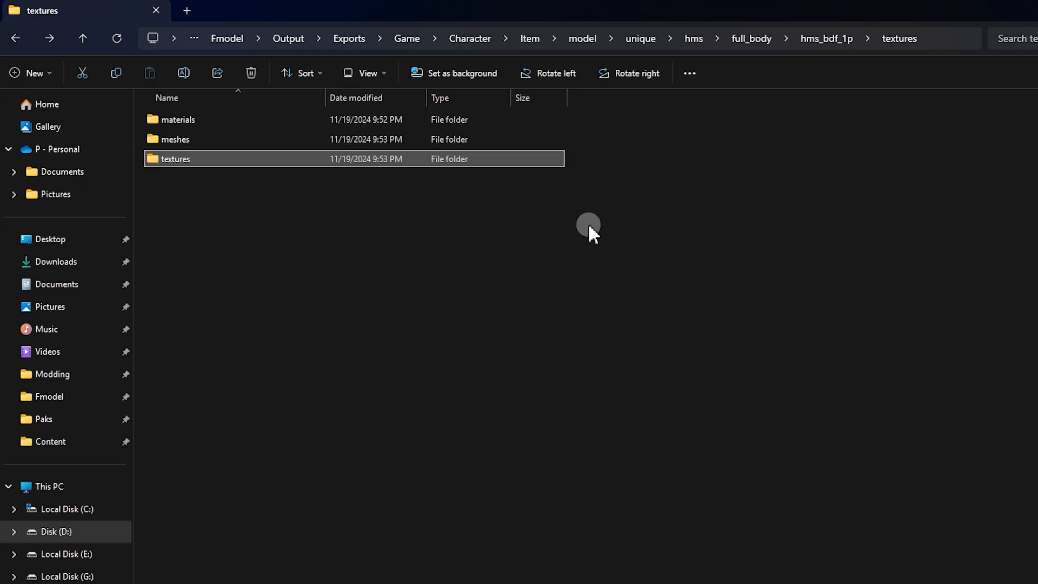
- Check the exported files in the materials folder and return to hms_bdf_1p
{"action": "double_click", "coordinate": [292, 119]}
{"action": "left_click_drag", "start_coordinate": [229, 276], "coordinate": [342, 144]}
{"action": "left_click", "coordinate": [315, 230]}
{"action": "key", "text": "alt+Left"}
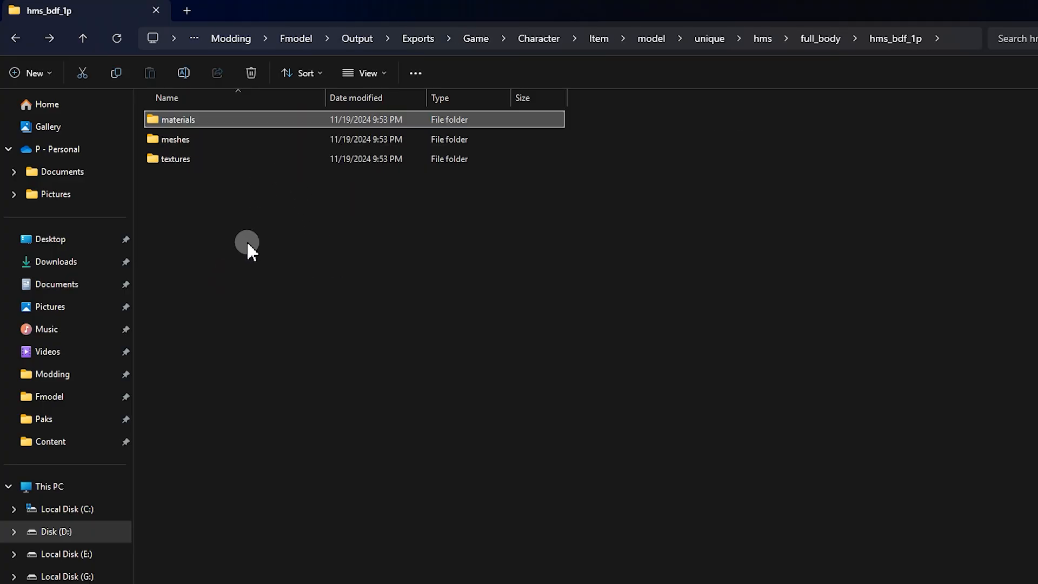
- Reopen the meshes folder of hms_bdf_1p and select the exported mesh file
{"action": "left_click_drag", "start_coordinate": [247, 244], "coordinate": [281, 130]}
{"action": "left_click", "coordinate": [277, 143]}
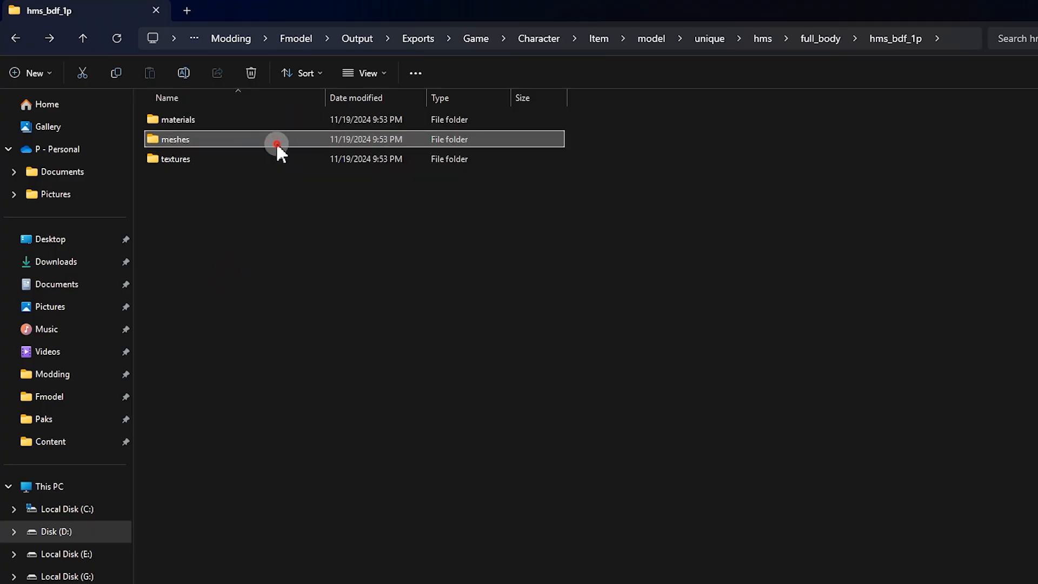
{"action": "double_click", "coordinate": [276, 142]}
{"action": "left_click", "coordinate": [300, 119]}
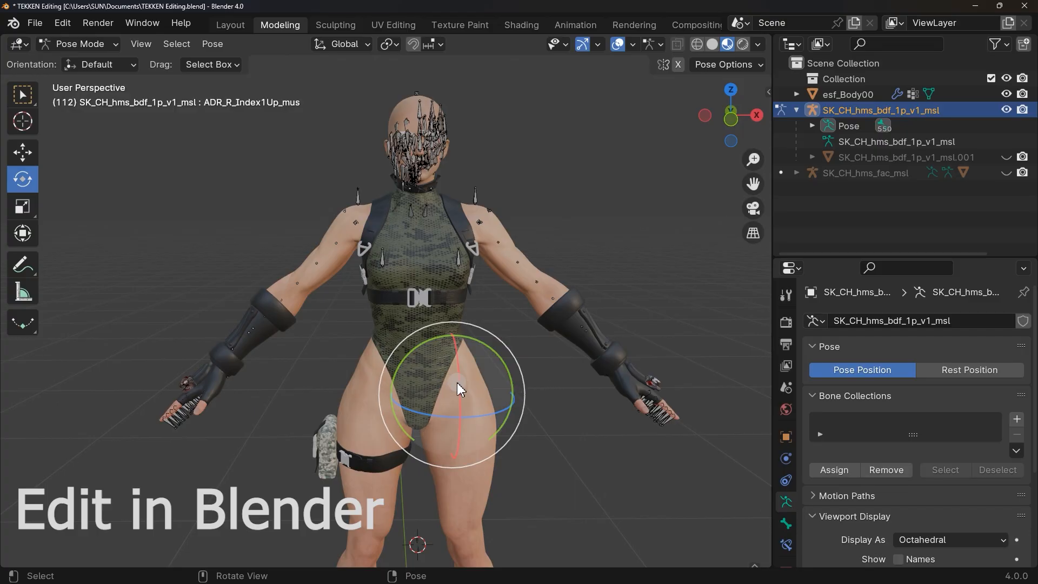
- In Unreal Engine, assign the Leotard base color texture to the BaseColor_A parameter of the Outfit material
{"action": "left_click_drag", "start_coordinate": [459, 381], "coordinate": [440, 376]}
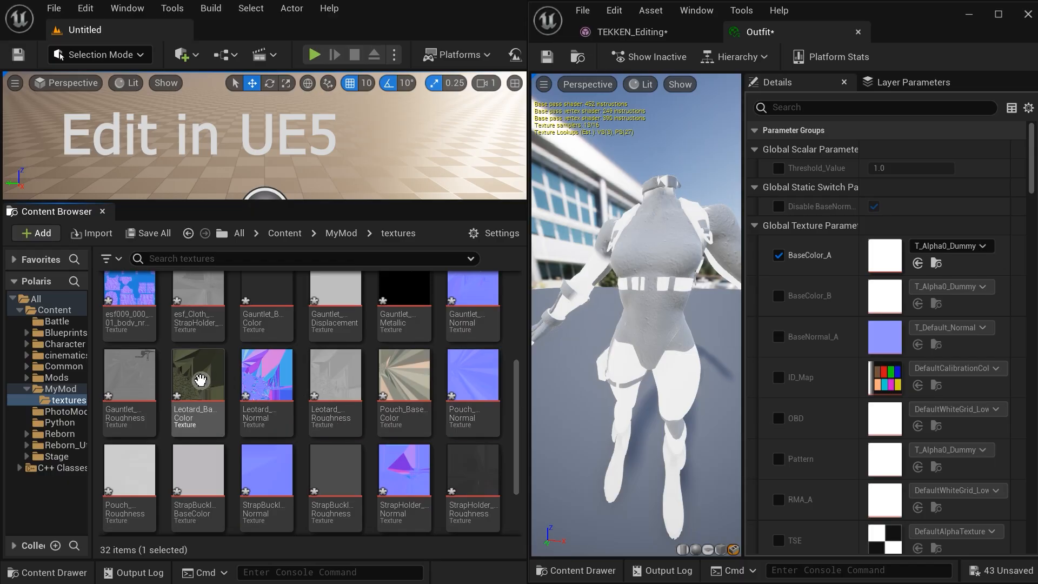
{"action": "left_click_drag", "start_coordinate": [201, 380], "coordinate": [883, 262]}
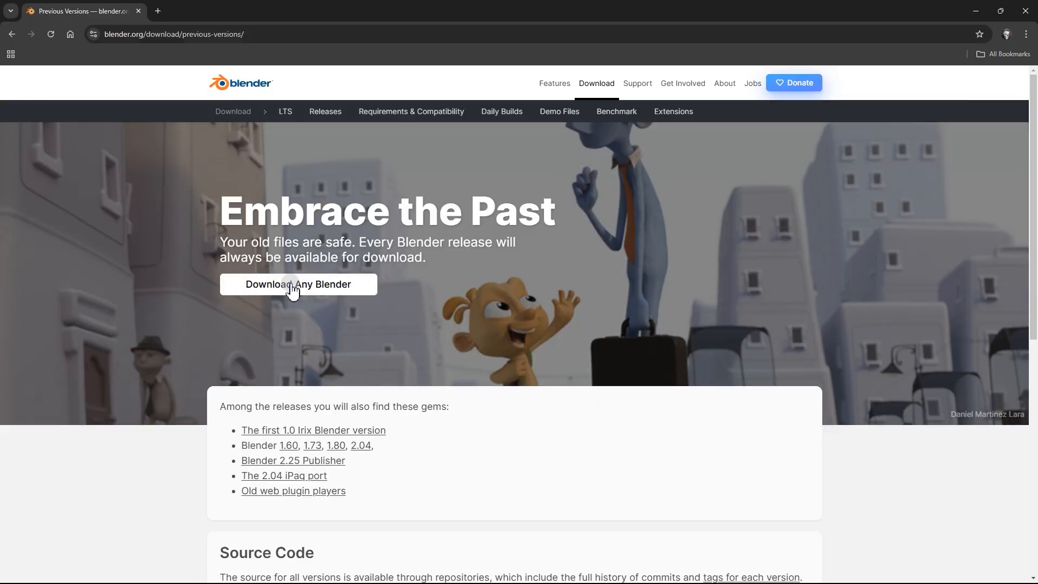
- From Blender's previous versions page in the browser, open the Blender4.0 release folder and download blender-4.0.0-windows-x64.zip
{"action": "left_click", "coordinate": [351, 286]}
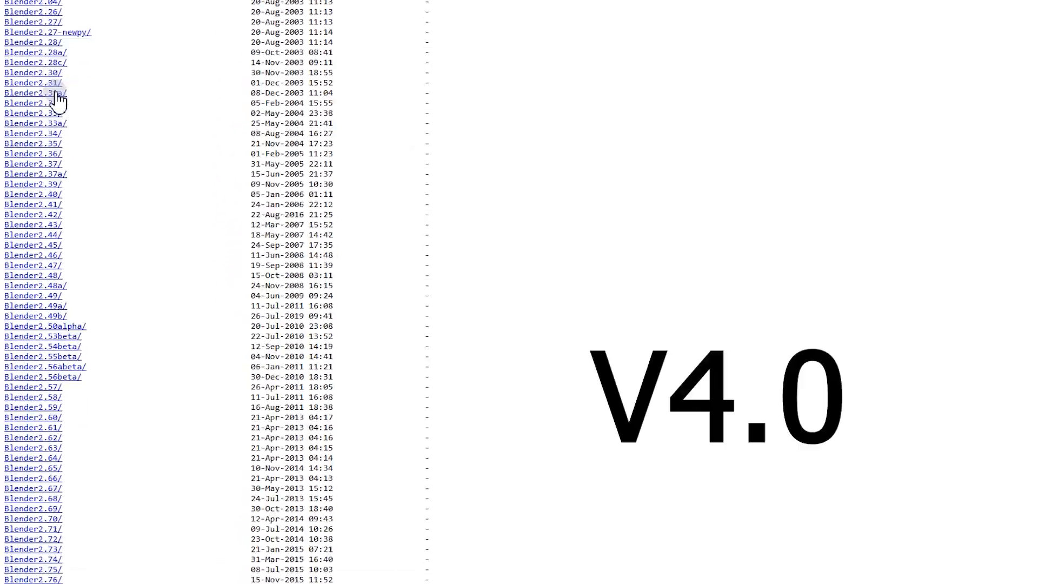
{"action": "scroll", "coordinate": [60, 97], "scroll_direction": "down", "scroll_amount": 10}
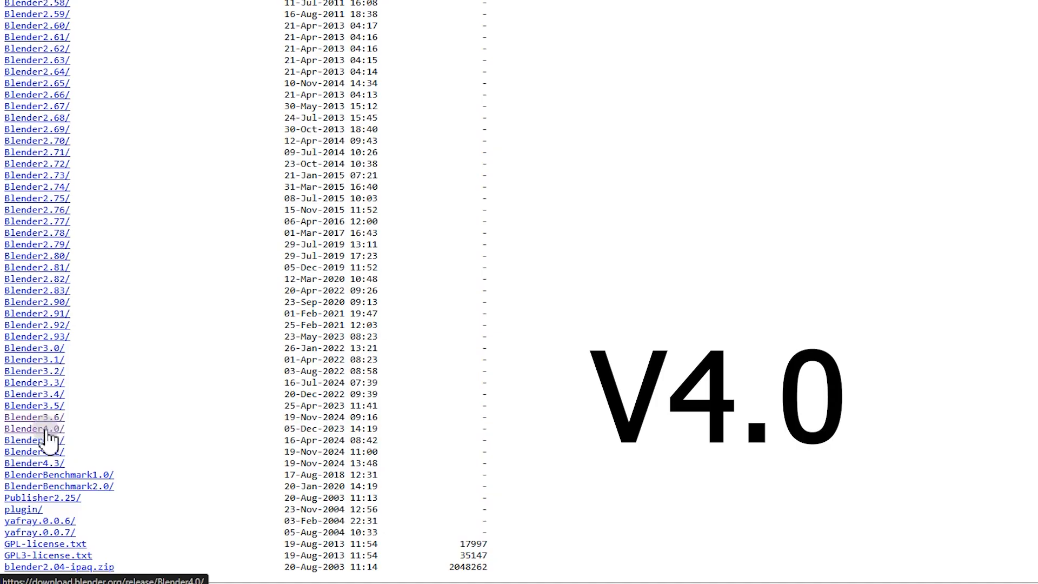
{"action": "left_click", "coordinate": [33, 428]}
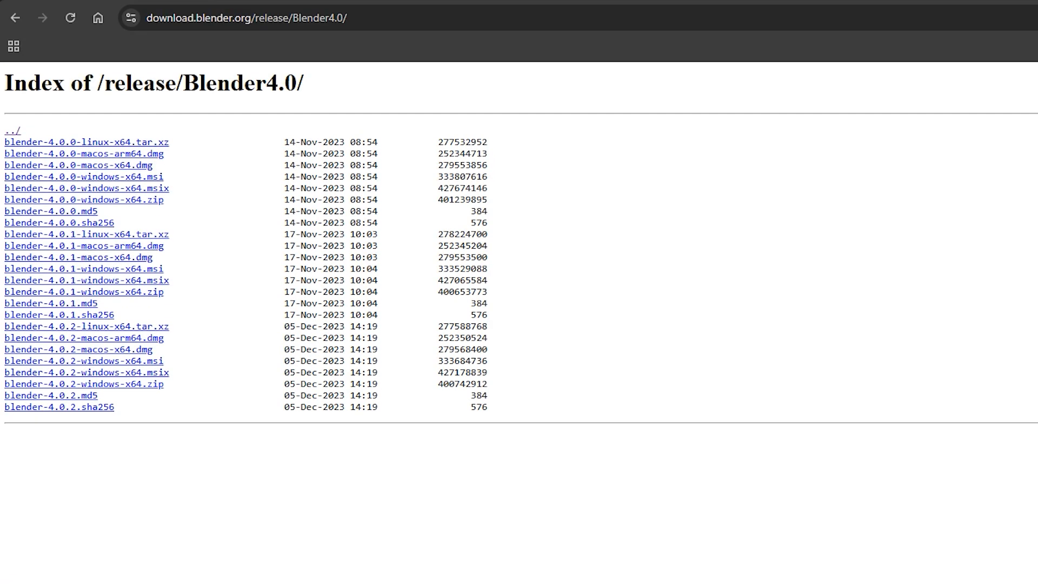
{"action": "left_click", "coordinate": [99, 198]}
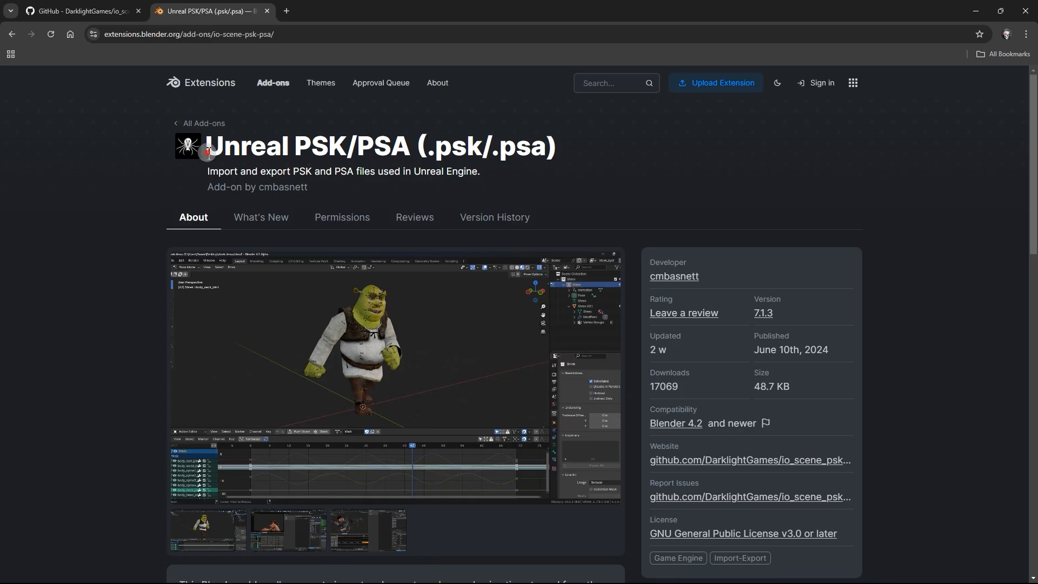
- Review the Unreal PSK/PSA (.psk/.psa) add-on page on the Blender Extensions site
{"action": "left_click_drag", "start_coordinate": [201, 162], "coordinate": [580, 147]}
{"action": "left_click", "coordinate": [579, 147]}
{"action": "scroll", "coordinate": [400, 275], "scroll_direction": "down", "scroll_amount": 2}
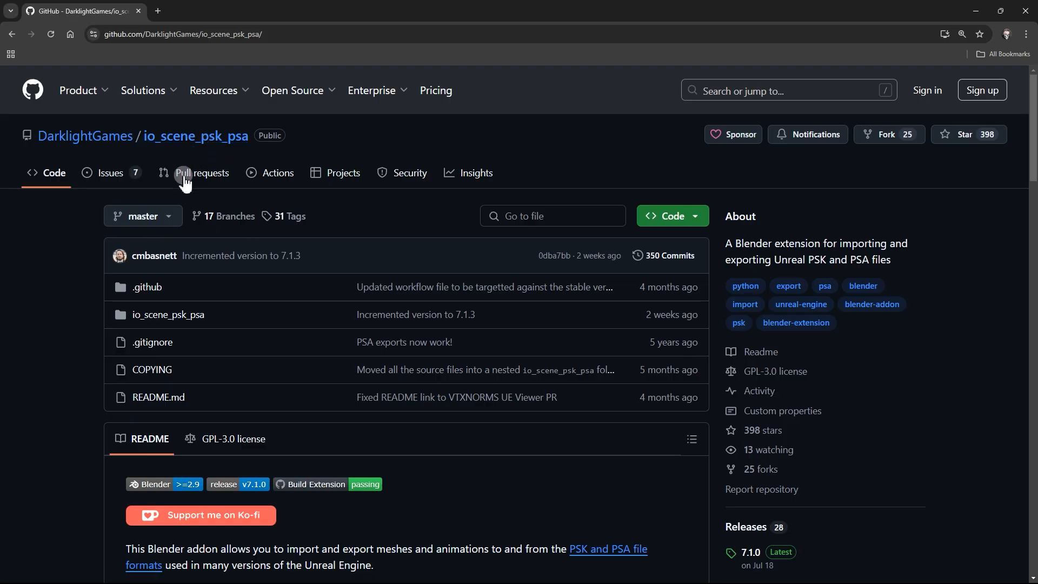
- Find release 6.2.1 of the io_scene_psk_psa add-on on GitHub and download io_scene_psk_psa-master-6.2.1.zip
{"action": "scroll", "coordinate": [150, 266], "scroll_direction": "down", "scroll_amount": 13}
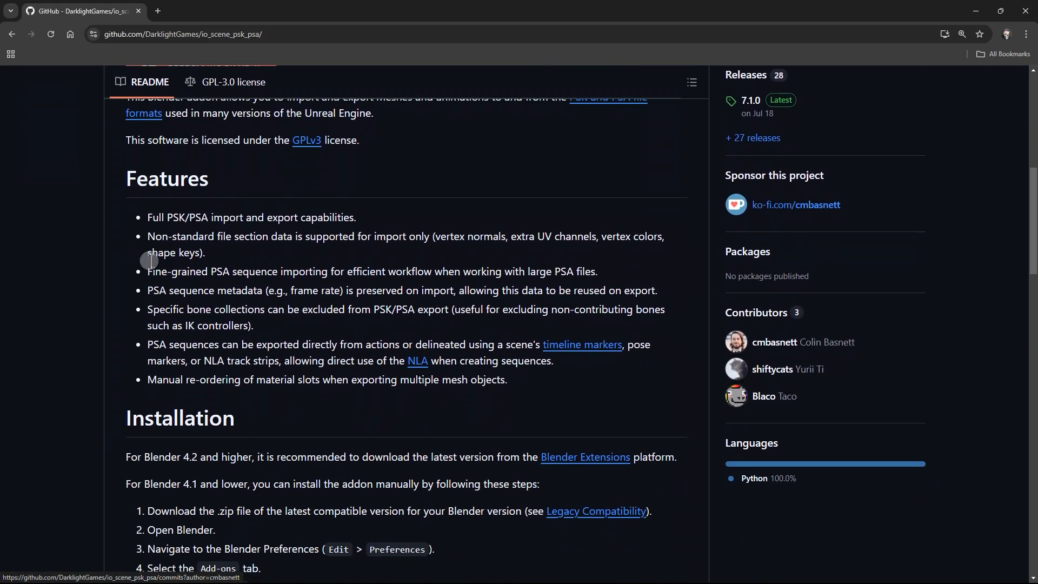
{"action": "scroll", "coordinate": [151, 263], "scroll_direction": "down", "scroll_amount": 5}
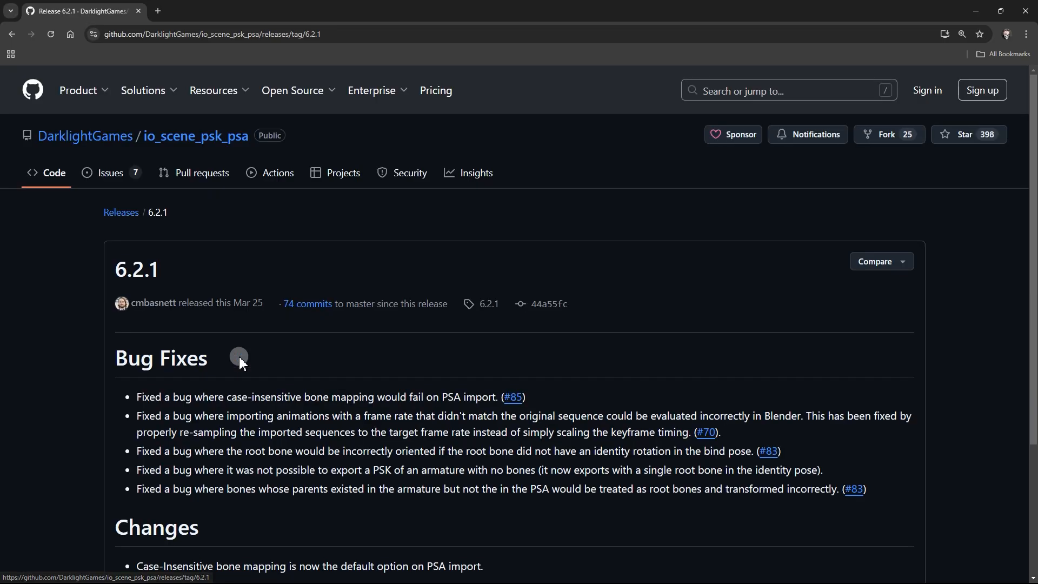
{"action": "scroll", "coordinate": [238, 357], "scroll_direction": "down", "scroll_amount": 4}
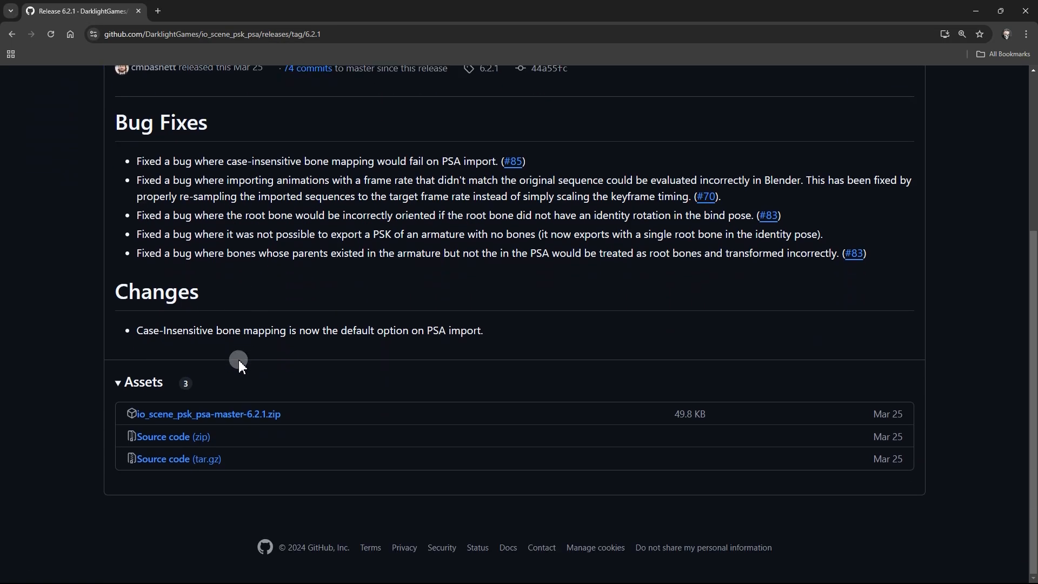
{"action": "left_click", "coordinate": [168, 414]}
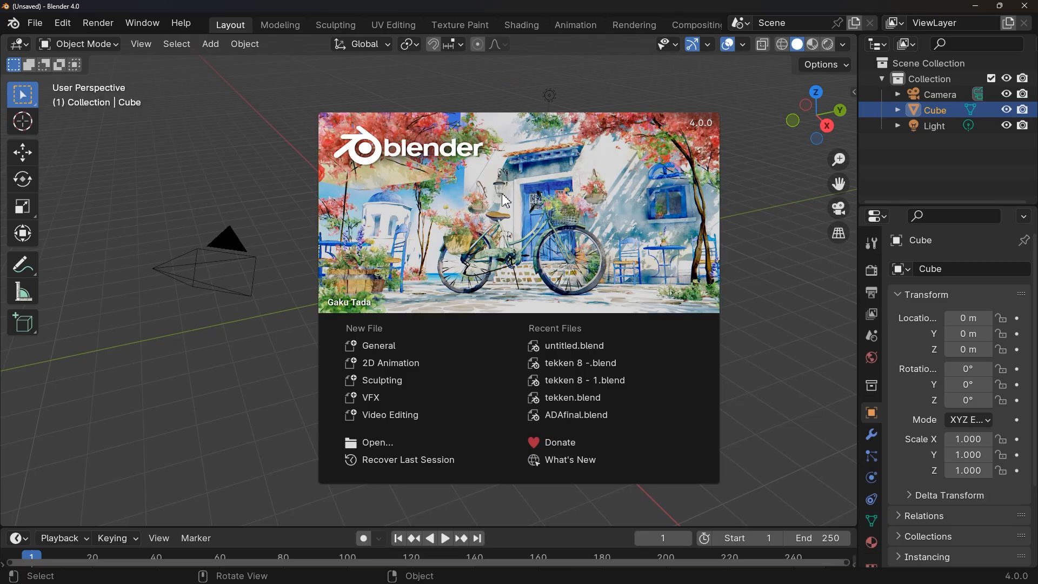
- In Blender, start a new General file and switch to the Modeling workspace in Object Mode
{"action": "left_click", "coordinate": [389, 350]}
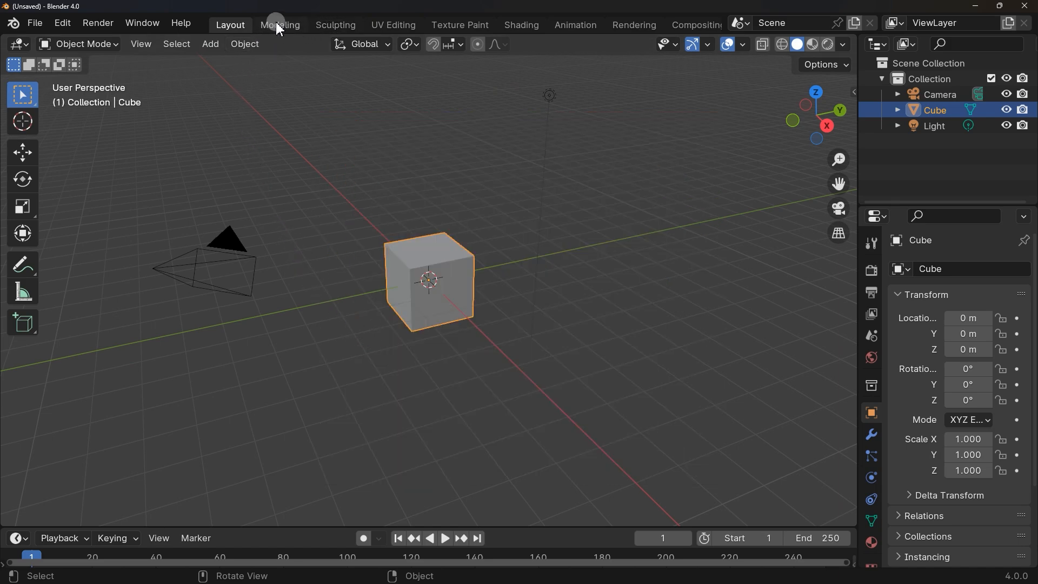
{"action": "left_click", "coordinate": [292, 25]}
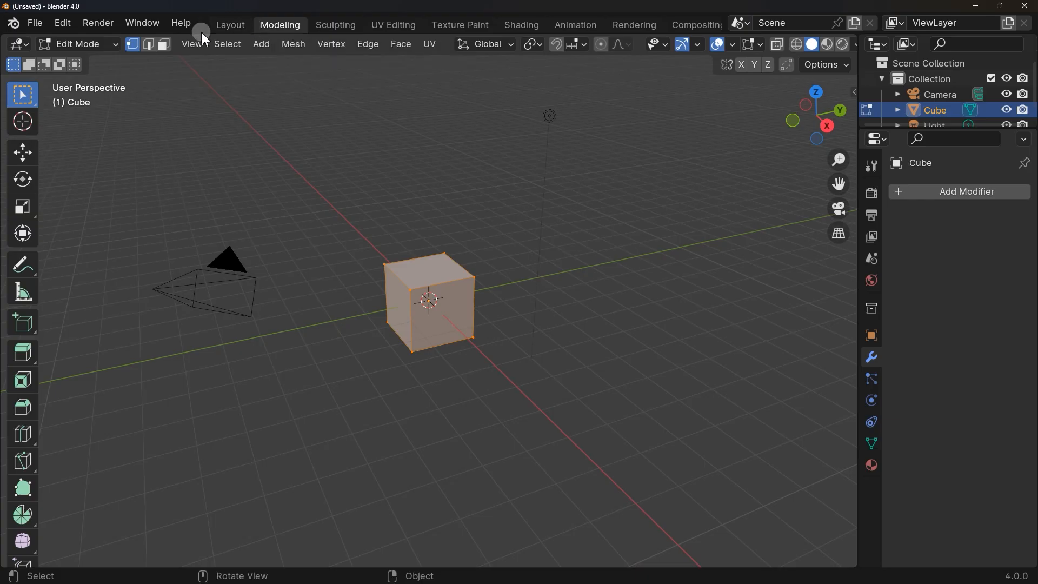
{"action": "left_click", "coordinate": [109, 43]}
{"action": "left_click", "coordinate": [111, 62]}
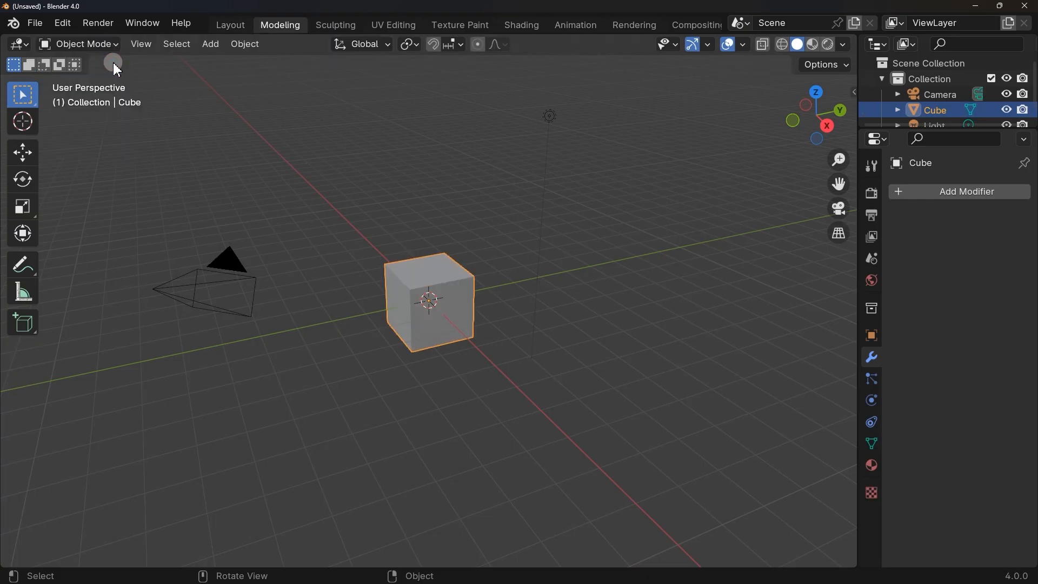
- Delete all the default objects from the scene: the camera, cube and light
{"action": "left_click_drag", "start_coordinate": [571, 112], "coordinate": [235, 338]}
{"action": "key", "text": "Delete"}
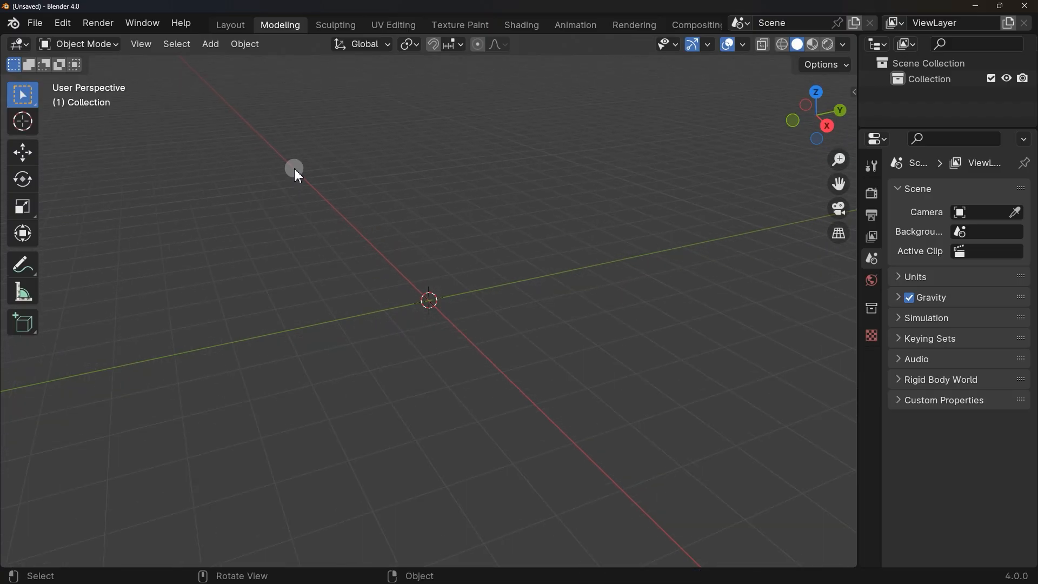
- Switch to File Explorer and inspect the contents of io_scene_psk_psa-master-6.2.1.zip in the Blender Plugin folder, then return to Blender
{"action": "key", "text": "alt+Tab"}
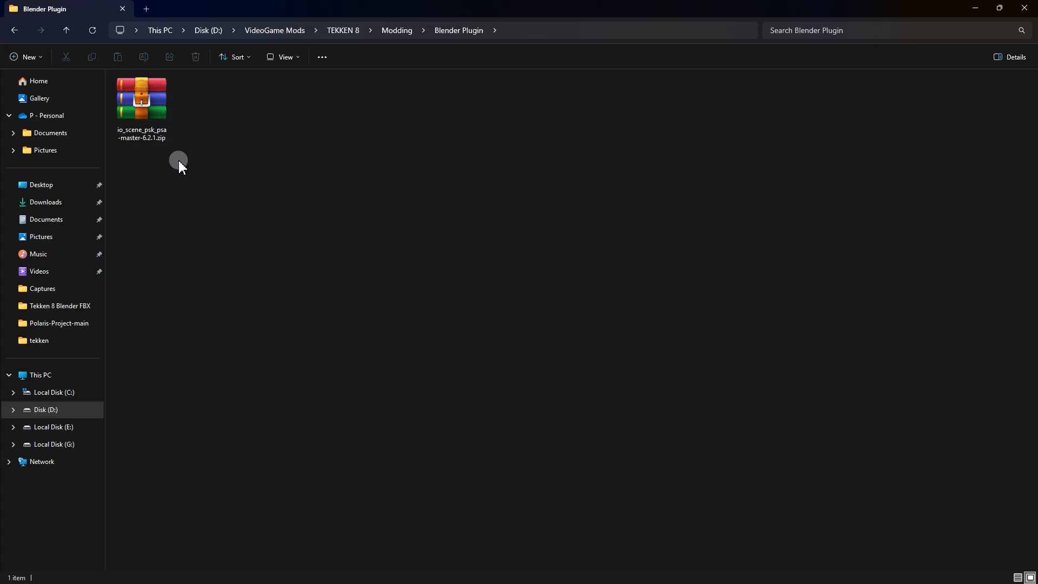
{"action": "left_click", "coordinate": [153, 106]}
{"action": "double_click", "coordinate": [153, 106]}
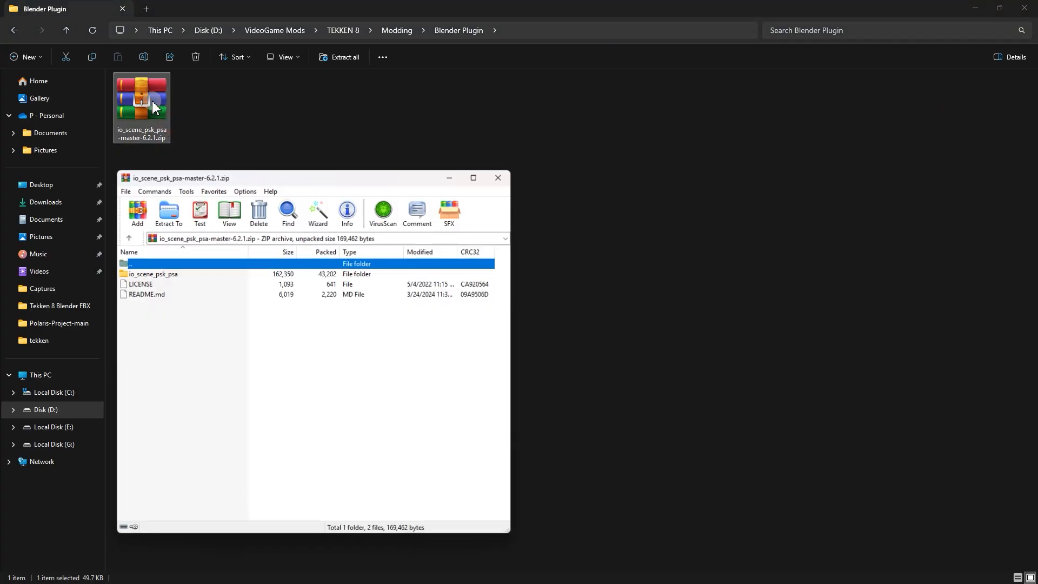
{"action": "left_click_drag", "start_coordinate": [214, 362], "coordinate": [216, 273]}
{"action": "key", "text": "alt+Tab"}
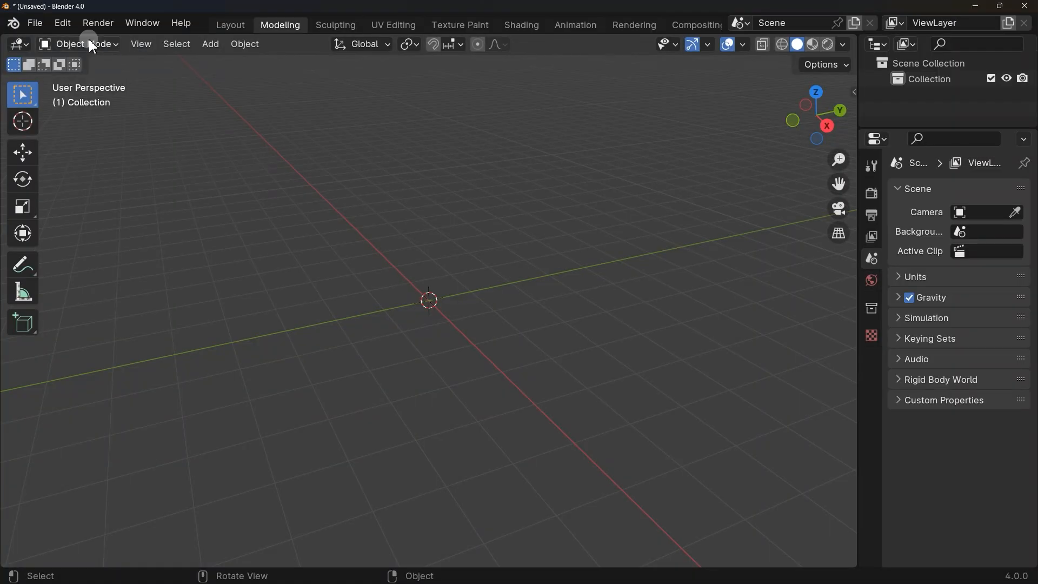
- Install the add-on from io_scene_psk_psa-master-6.2.1.zip through Blender's add-on preferences
{"action": "left_click", "coordinate": [63, 24]}
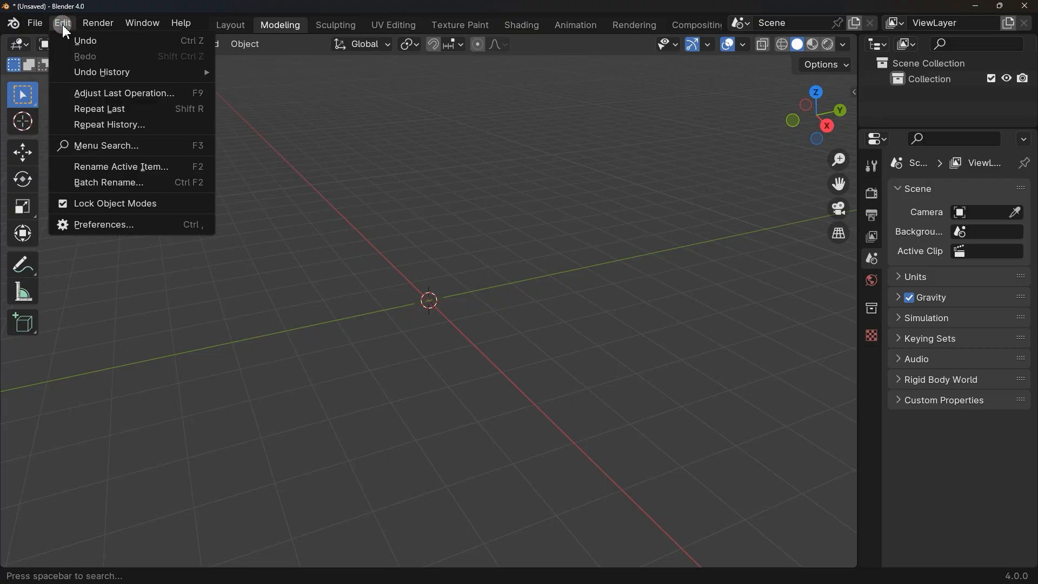
{"action": "left_click", "coordinate": [139, 232]}
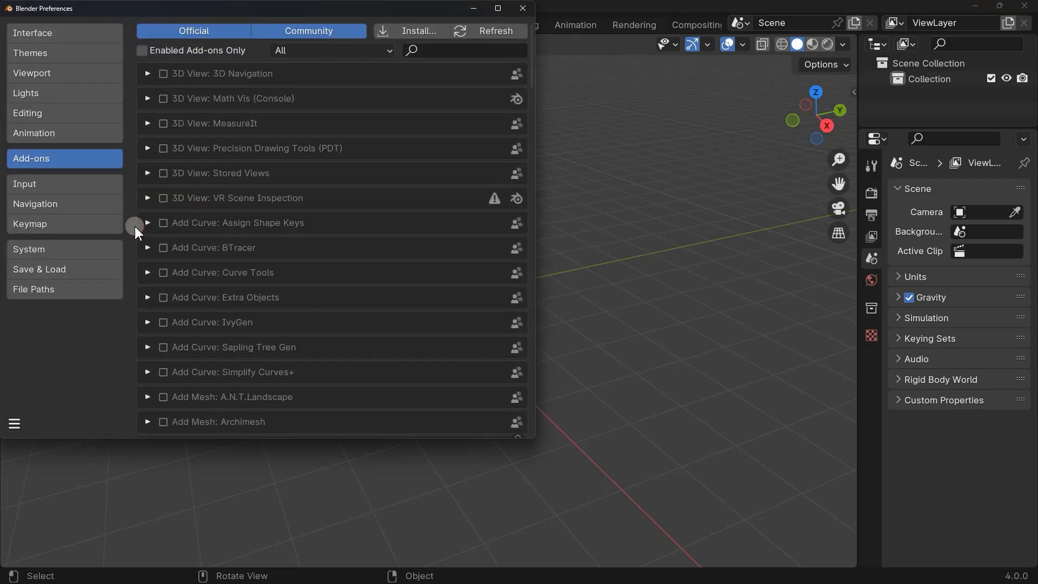
{"action": "left_click", "coordinate": [403, 32]}
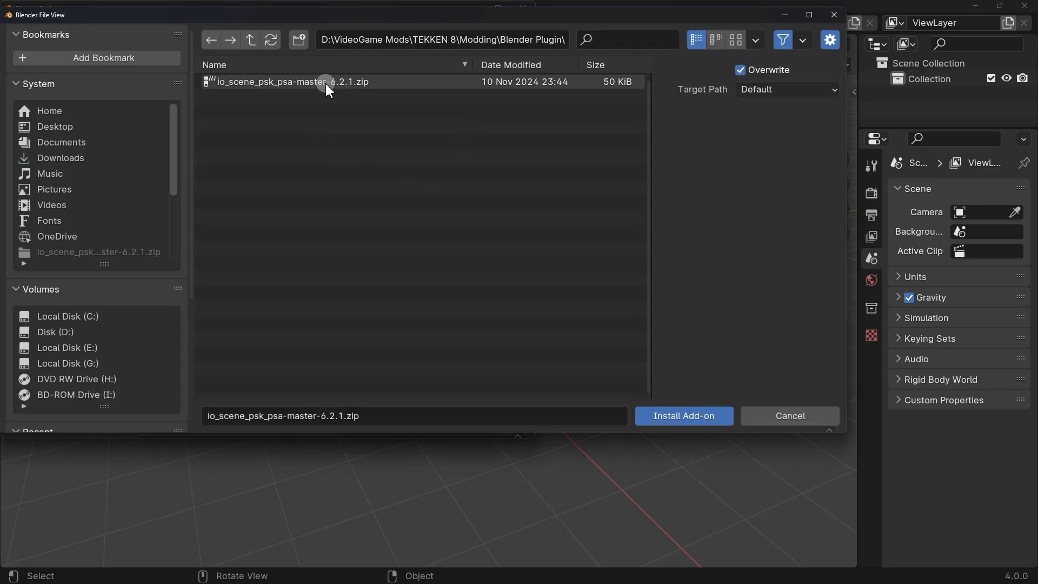
{"action": "left_click", "coordinate": [292, 84]}
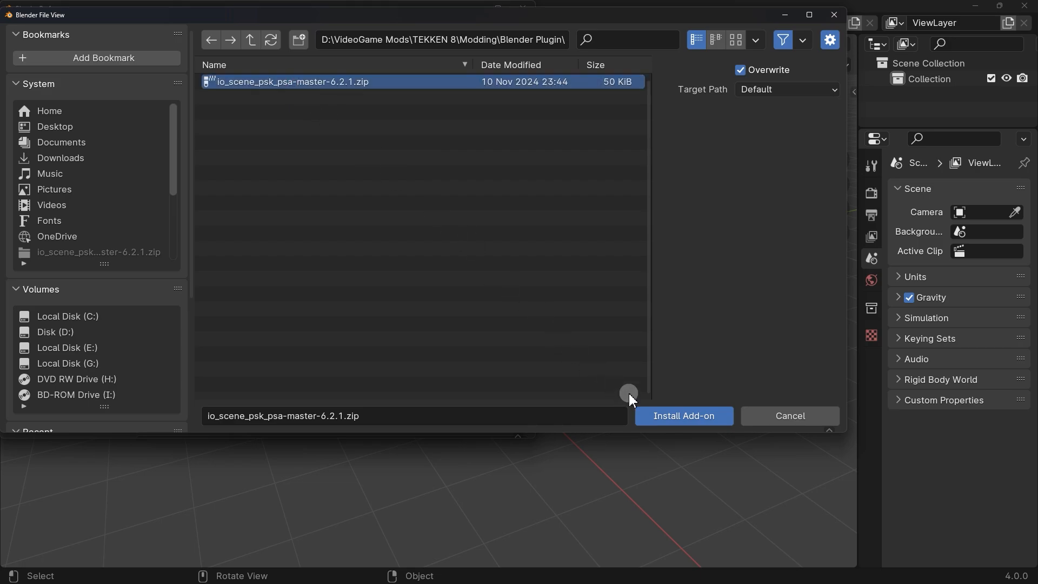
{"action": "left_click", "coordinate": [676, 411]}
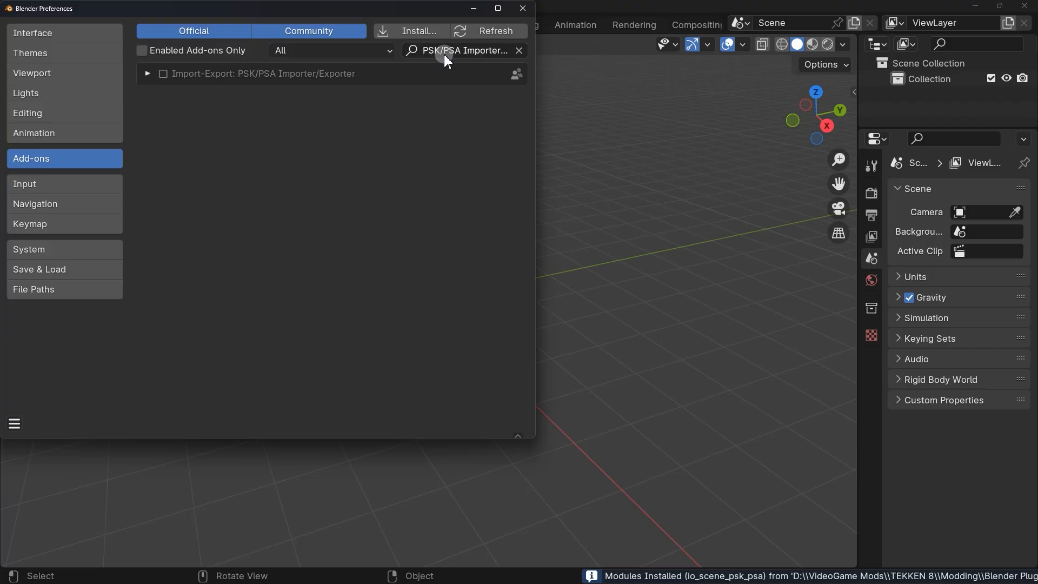
- Enable the PSK/PSA Importer/Exporter add-on, expand its details and close the preferences
{"action": "left_click", "coordinate": [165, 75]}
{"action": "left_click", "coordinate": [149, 75]}
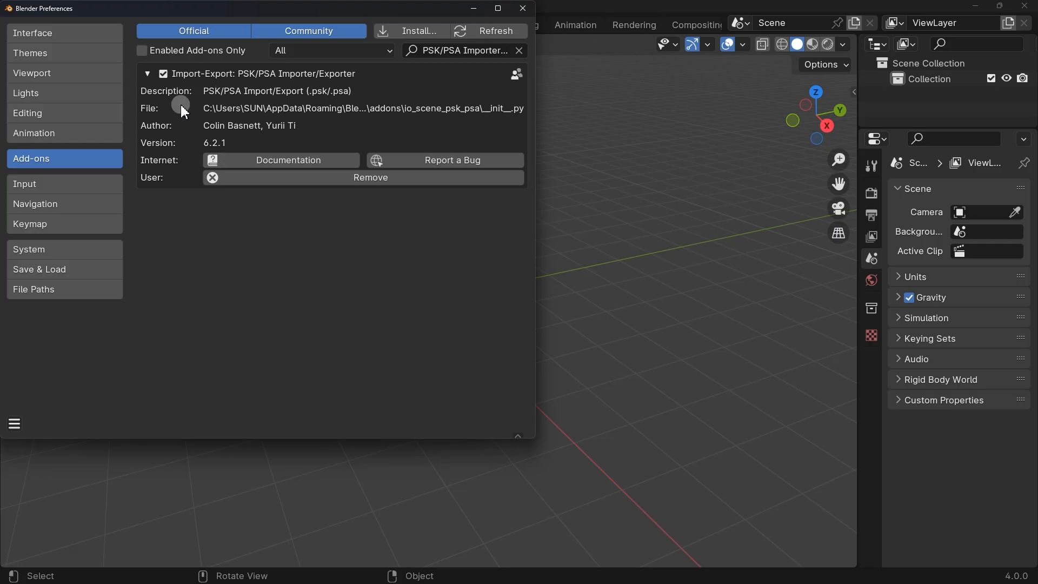
{"action": "left_click", "coordinate": [523, 9]}
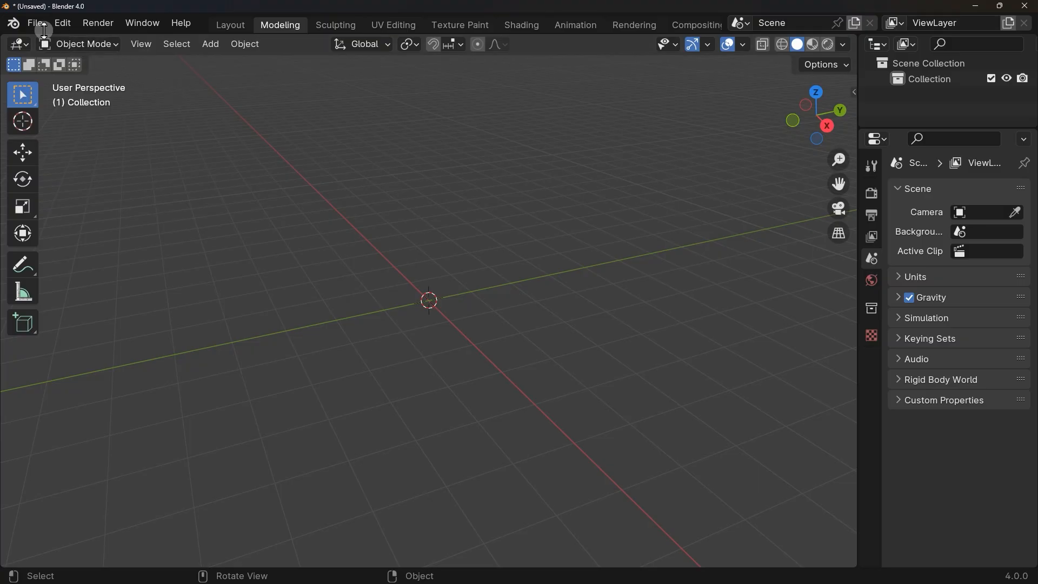
- Start an Unreal PSK import of SK_CH_hms_bdf_1p_v1_msl.psk from the hms_bdf_1p meshes folder, with the import scale set to 0.01
{"action": "left_click", "coordinate": [35, 24]}
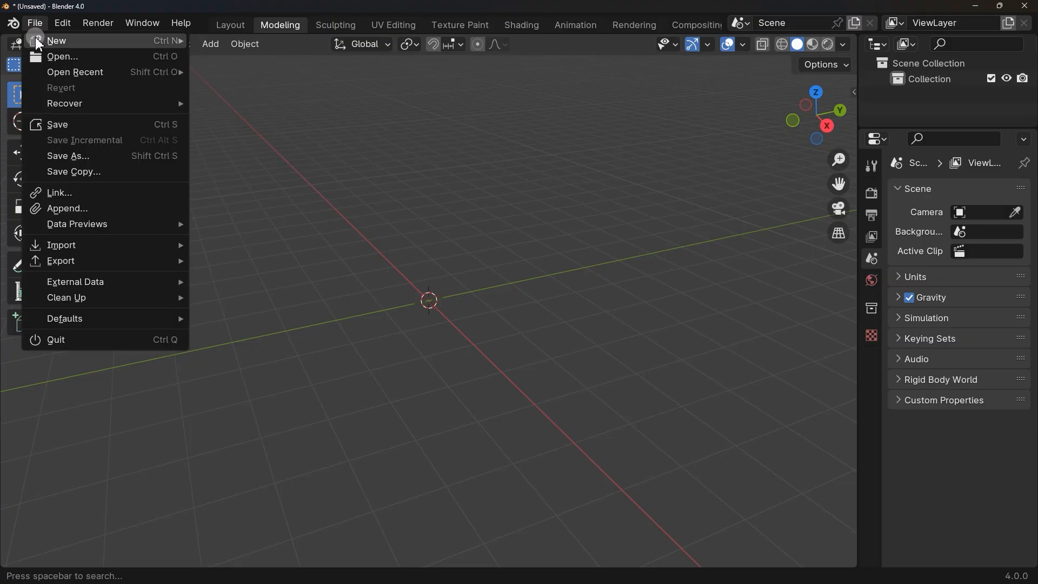
{"action": "mouse_move", "coordinate": [105, 247]}
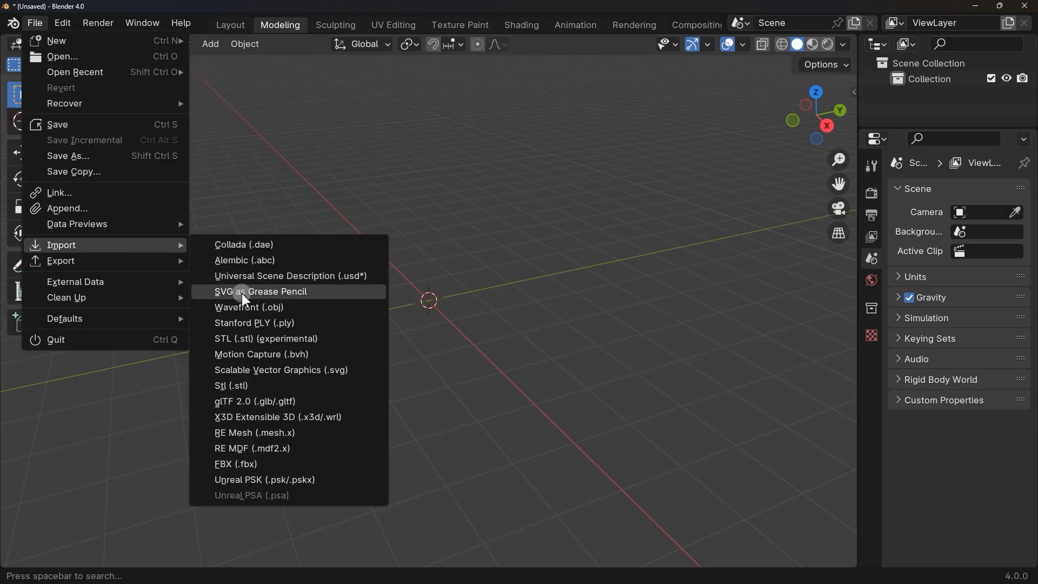
{"action": "left_click", "coordinate": [246, 481]}
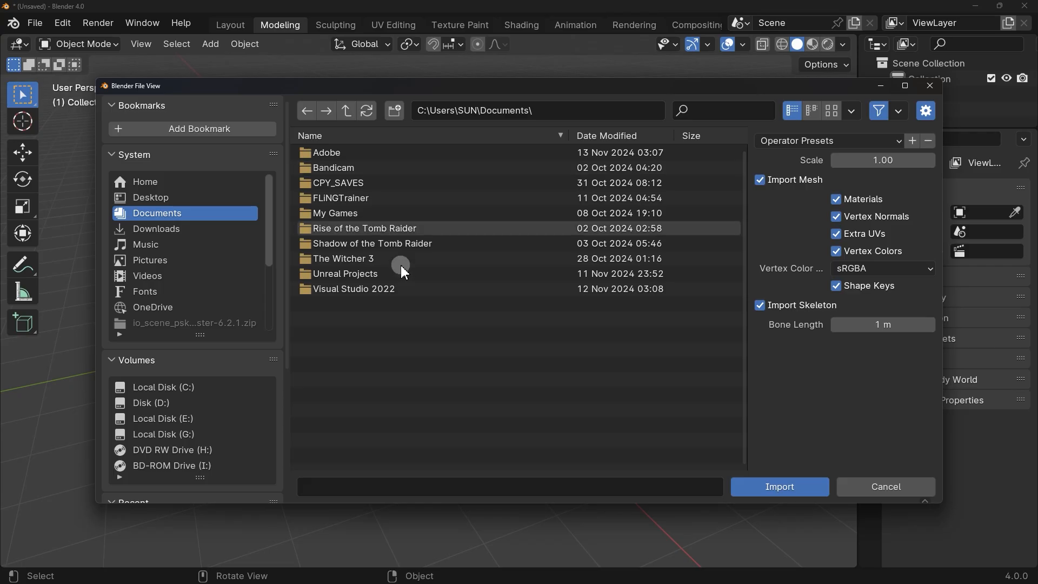
{"action": "key", "text": "ctrl+v"}
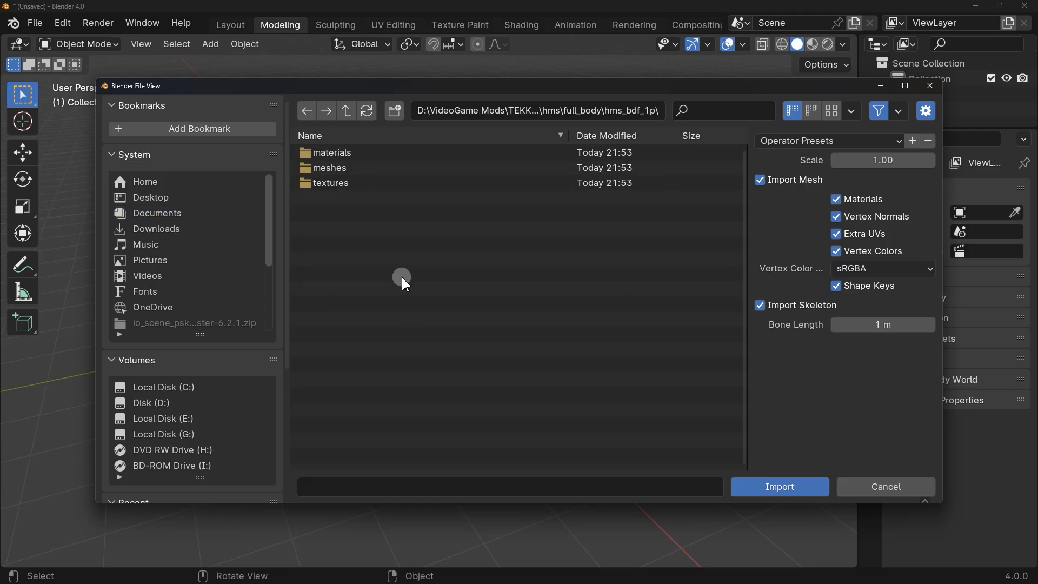
{"action": "double_click", "coordinate": [382, 168]}
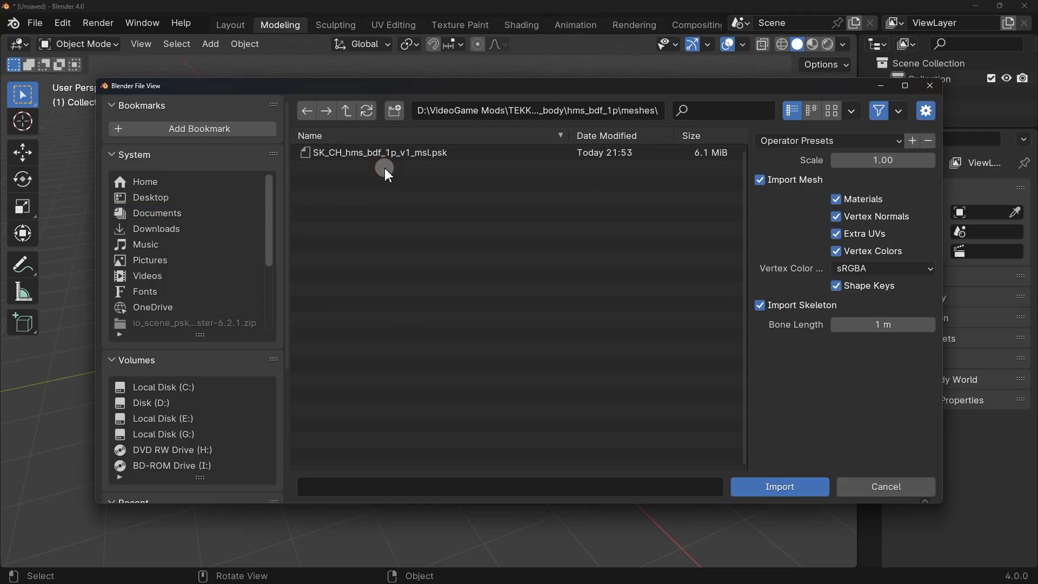
{"action": "left_click", "coordinate": [378, 153]}
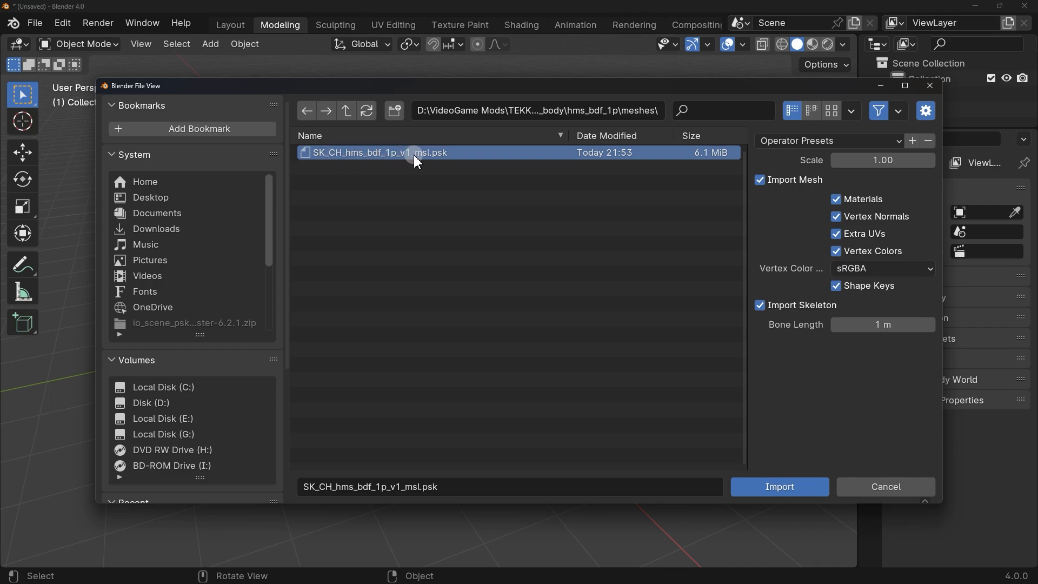
{"action": "left_click", "coordinate": [876, 159]}
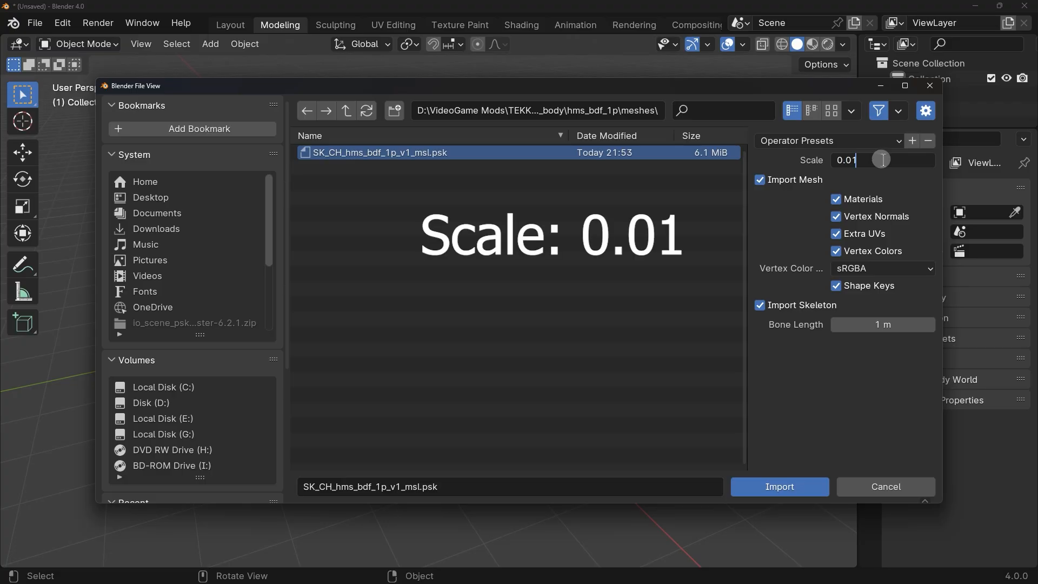
{"action": "key", "text": "Return"}
{"action": "key", "text": "Return"}
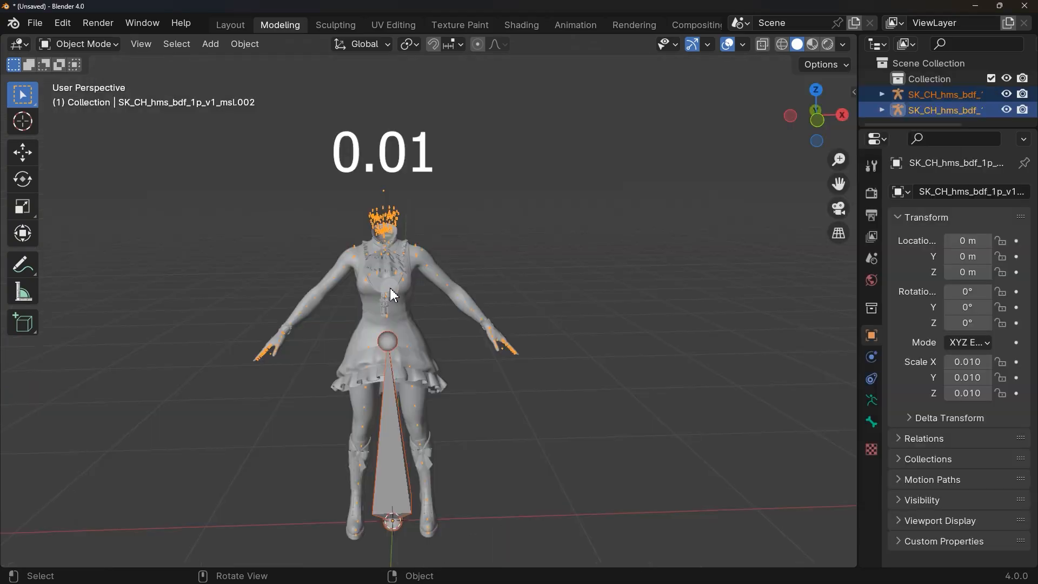
- Examine the imported outfit model and its armature from the boots up to the torso to judge the scale
{"action": "scroll", "coordinate": [392, 287], "scroll_direction": "down", "scroll_amount": 5}
{"action": "scroll", "coordinate": [392, 287], "scroll_direction": "down", "scroll_amount": 10}
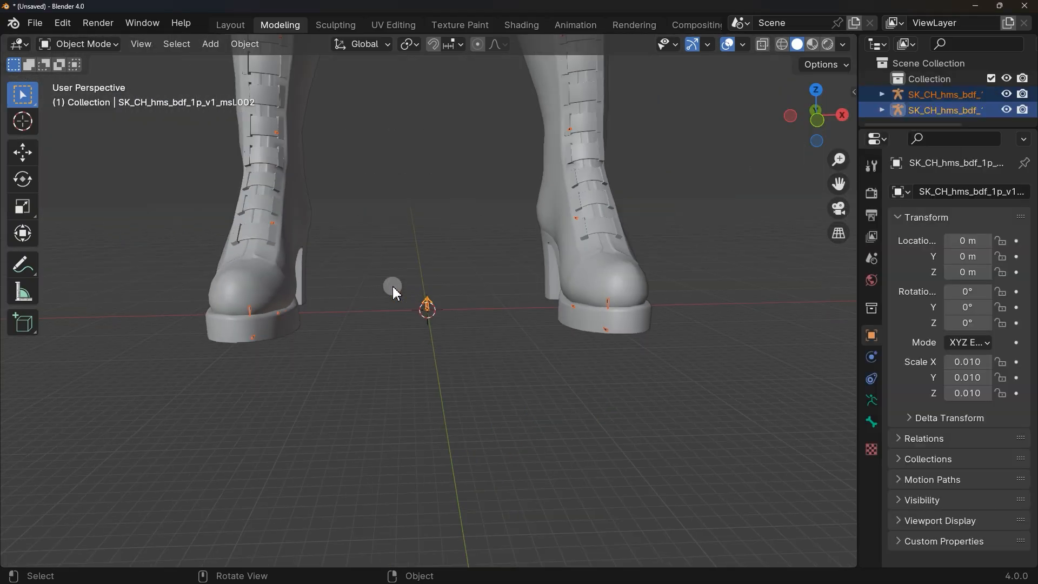
{"action": "middle_click_drag", "start_coordinate": [473, 98], "coordinate": [465, 340], "text": "shift"}
{"action": "scroll", "coordinate": [469, 339], "scroll_direction": "down", "scroll_amount": 3}
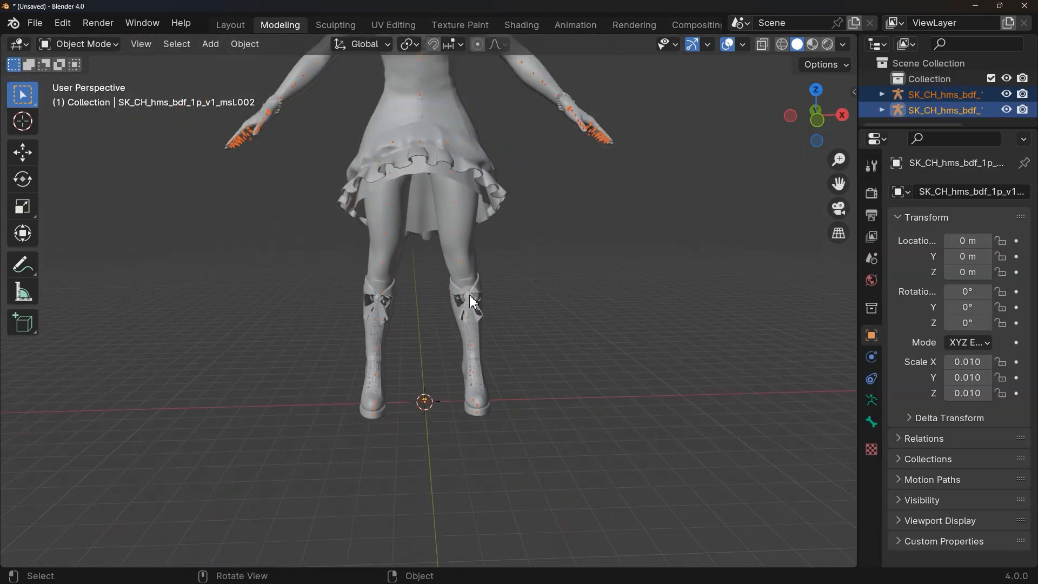
{"action": "scroll", "coordinate": [467, 322], "scroll_direction": "up", "scroll_amount": 3}
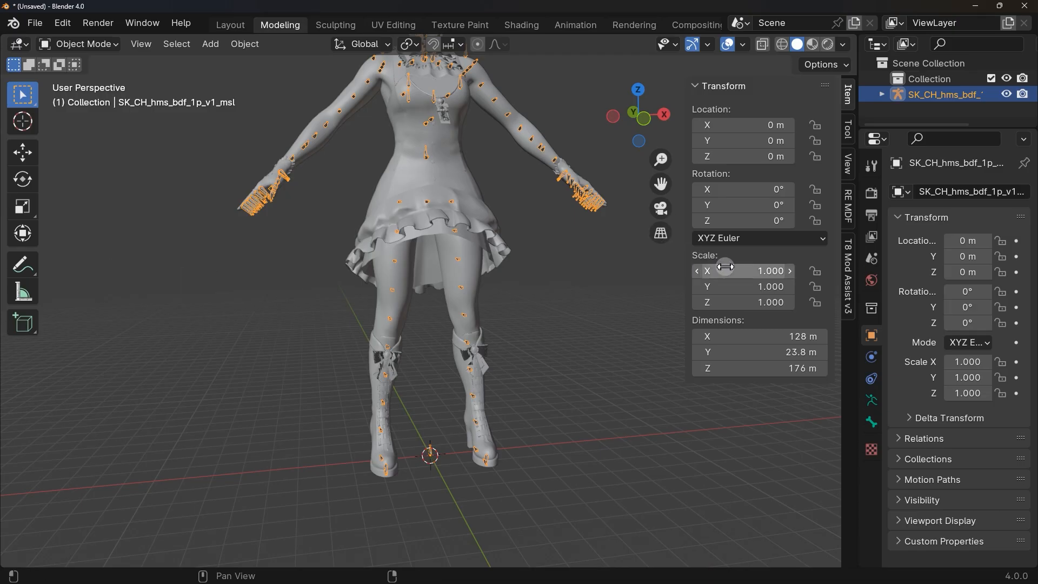
- Set the outfit armature's X, Y and Z scale to 0.01 and view the resized model up close
{"action": "type", "text": "01"}
{"action": "key", "text": "Tab"}
{"action": "type", "text": "0.01"}
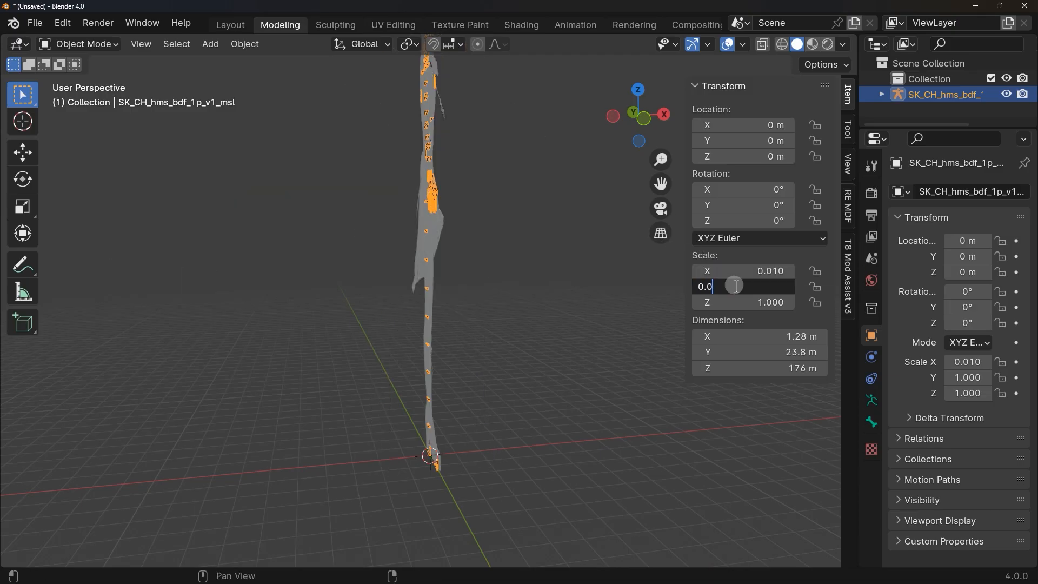
{"action": "key", "text": "Tab"}
{"action": "type", "text": "0.01"}
{"action": "key", "text": "Return"}
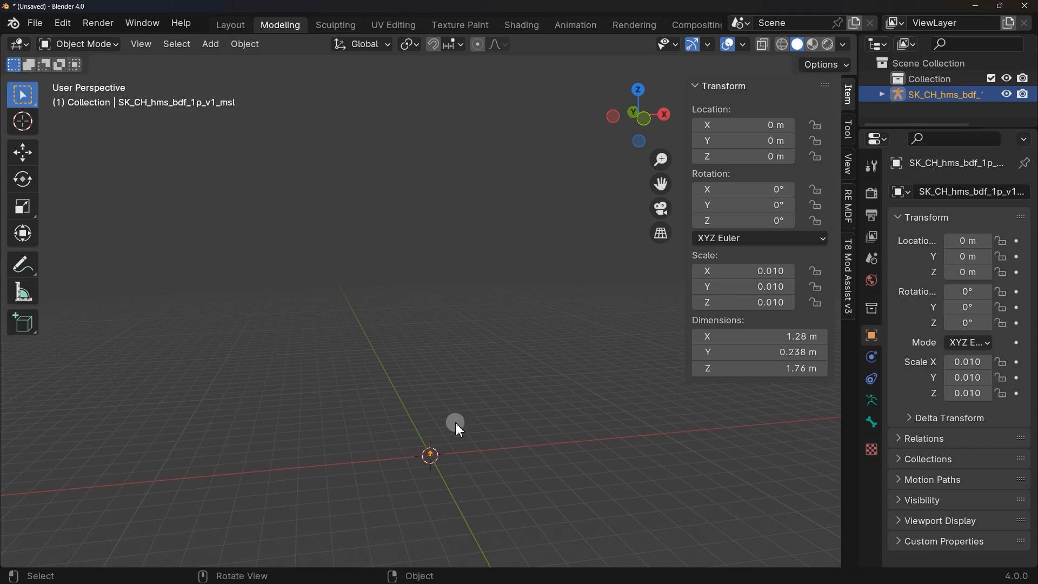
{"action": "scroll", "coordinate": [455, 422], "scroll_direction": "up", "scroll_amount": 10}
{"action": "scroll", "coordinate": [459, 395], "scroll_direction": "down", "scroll_amount": 5}
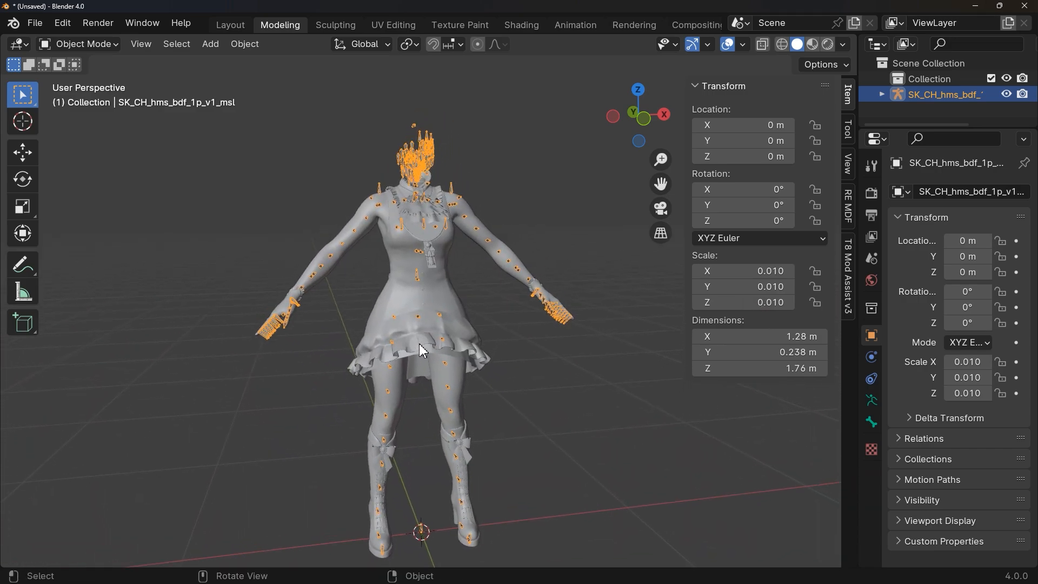
{"action": "scroll", "coordinate": [426, 327], "scroll_direction": "up", "scroll_amount": 4}
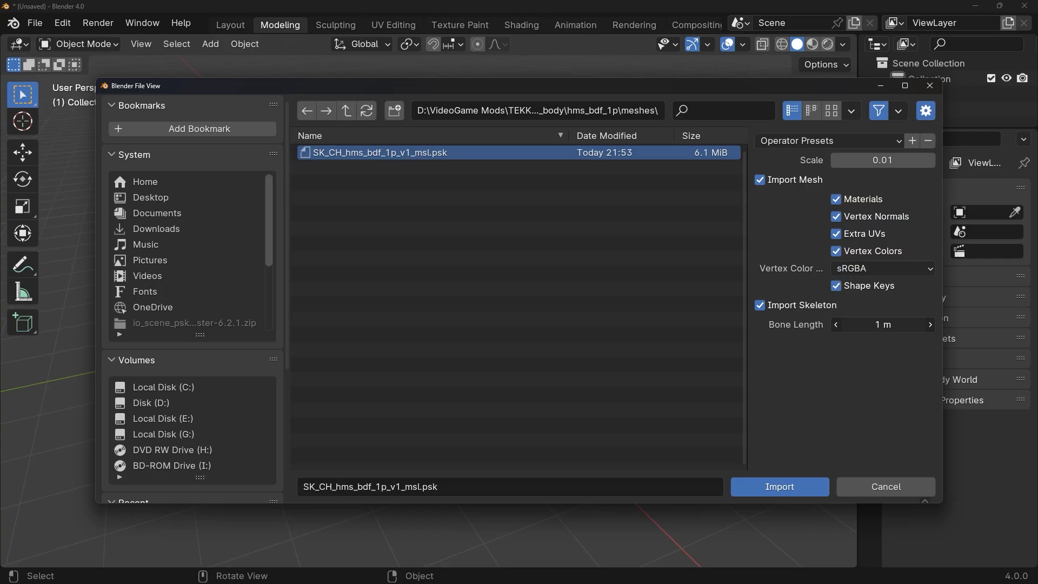
- Set the bone length to 4 m and import SK_CH_hms_bdf_1p_v1_msl.psk into the scene
{"action": "left_click", "coordinate": [812, 364]}
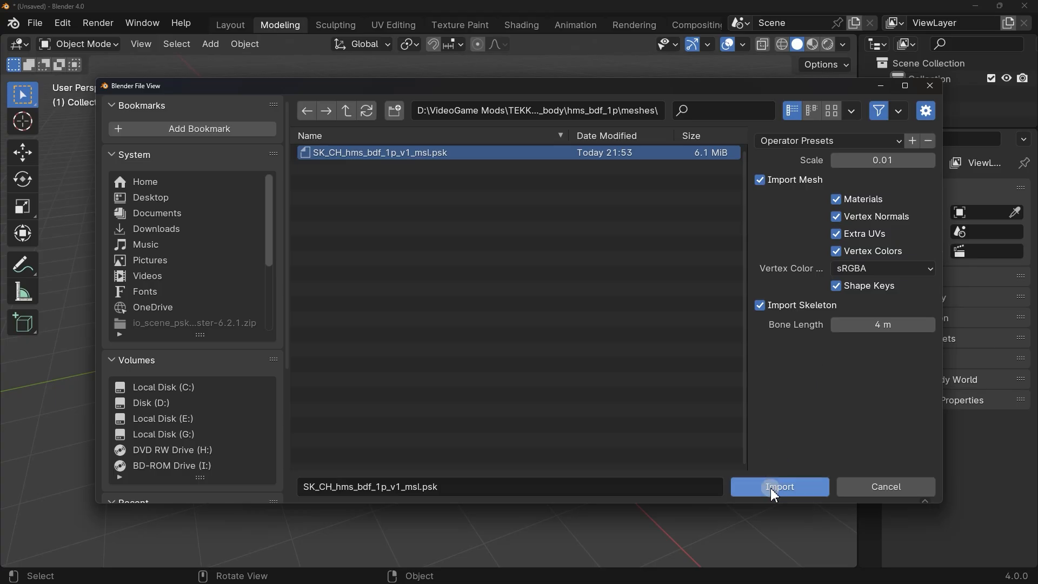
{"action": "left_click", "coordinate": [755, 488]}
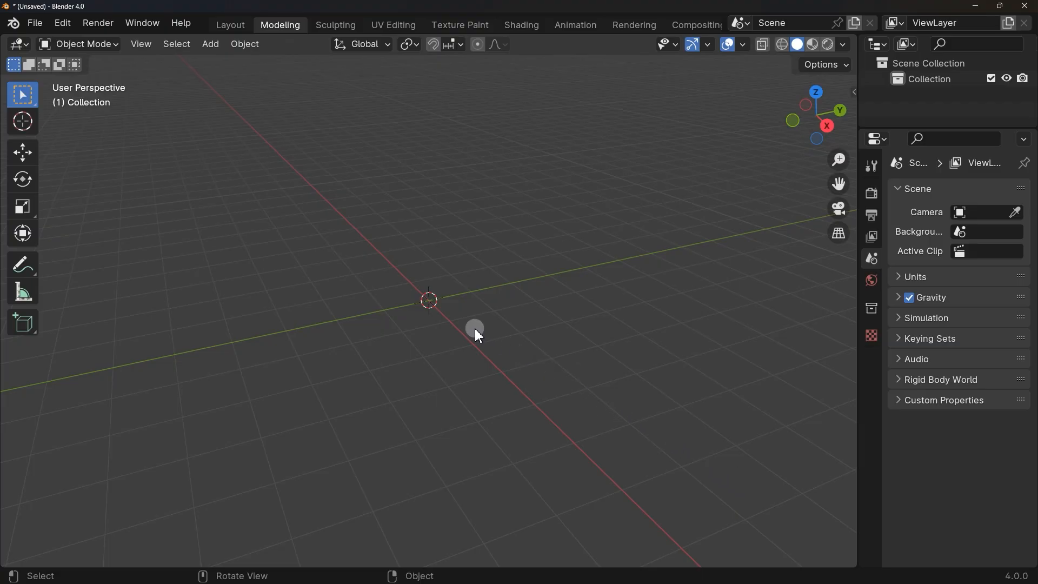
{"action": "scroll", "coordinate": [447, 201], "scroll_direction": "up", "scroll_amount": 5}
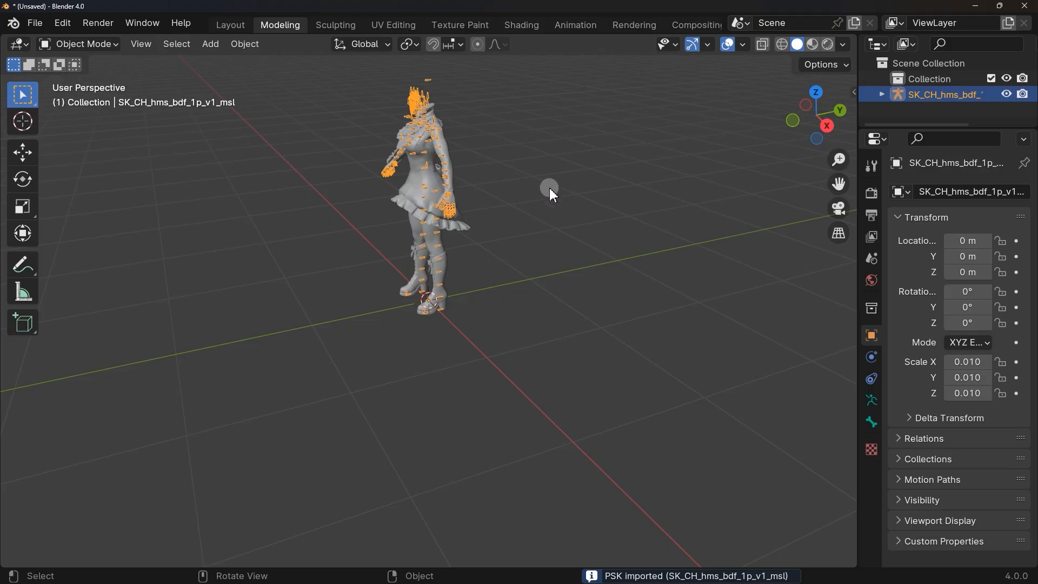
- Examine the imported outfit model from the front at different distances and view positions
{"action": "left_click_drag", "start_coordinate": [827, 118], "coordinate": [784, 100]}
{"action": "scroll", "coordinate": [501, 120], "scroll_direction": "up", "scroll_amount": 5}
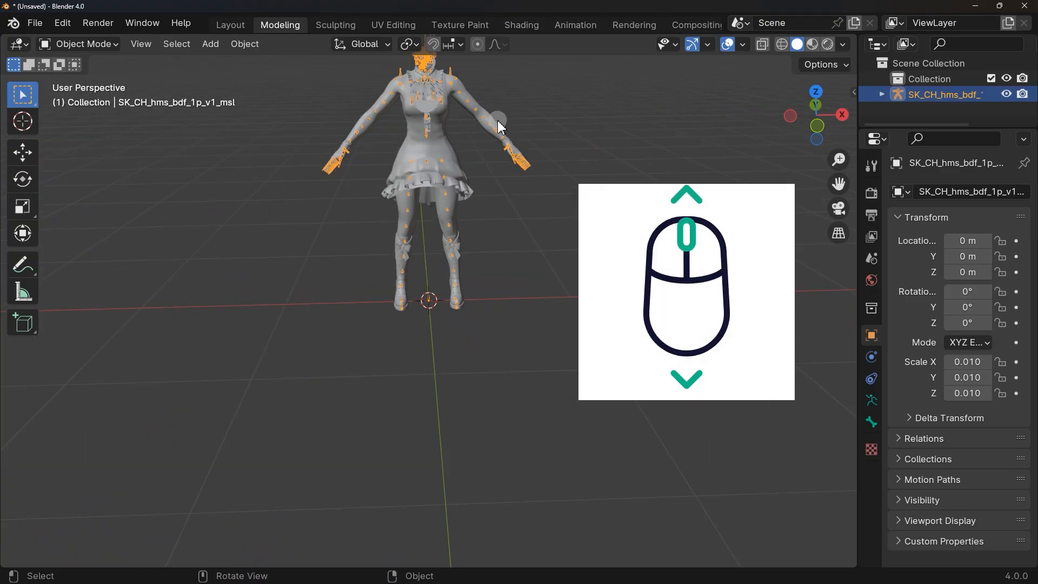
{"action": "scroll", "coordinate": [498, 204], "scroll_direction": "up", "scroll_amount": 2}
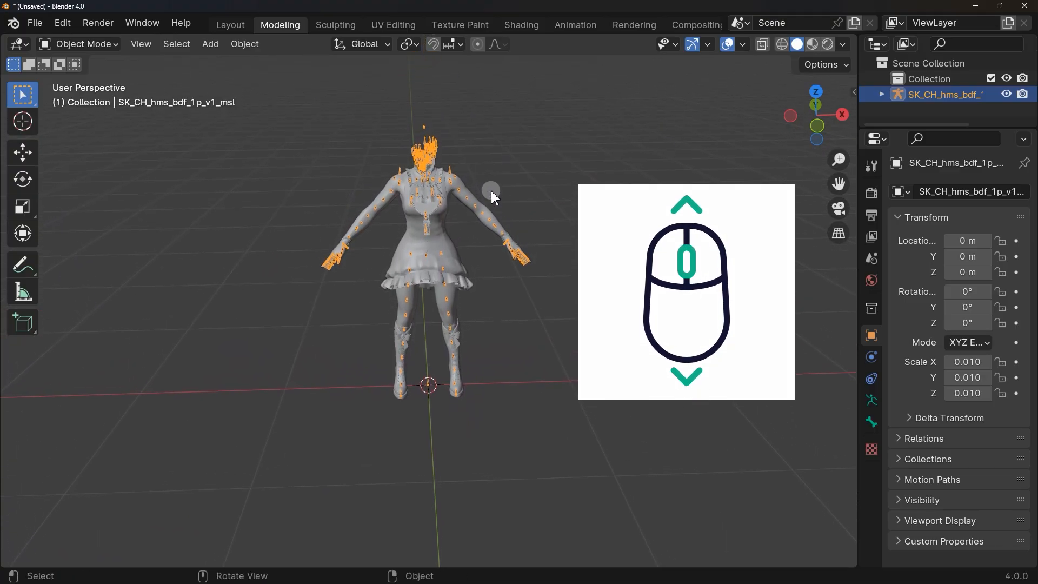
{"action": "mouse_move", "coordinate": [491, 190]}
{"action": "middle_mouse_down"}
{"action": "mouse_move", "coordinate": [257, 198]}
{"action": "mouse_move", "coordinate": [498, 176]}
{"action": "mouse_move", "coordinate": [438, 236]}
{"action": "mouse_move", "coordinate": [535, 157]}
{"action": "mouse_move", "coordinate": [423, 190]}
{"action": "mouse_move", "coordinate": [530, 162]}
{"action": "mouse_move", "coordinate": [447, 154]}
{"action": "mouse_move", "coordinate": [487, 173]}
{"action": "middle_mouse_up"}
{"action": "scroll", "coordinate": [426, 191], "scroll_direction": "up", "scroll_amount": 5}
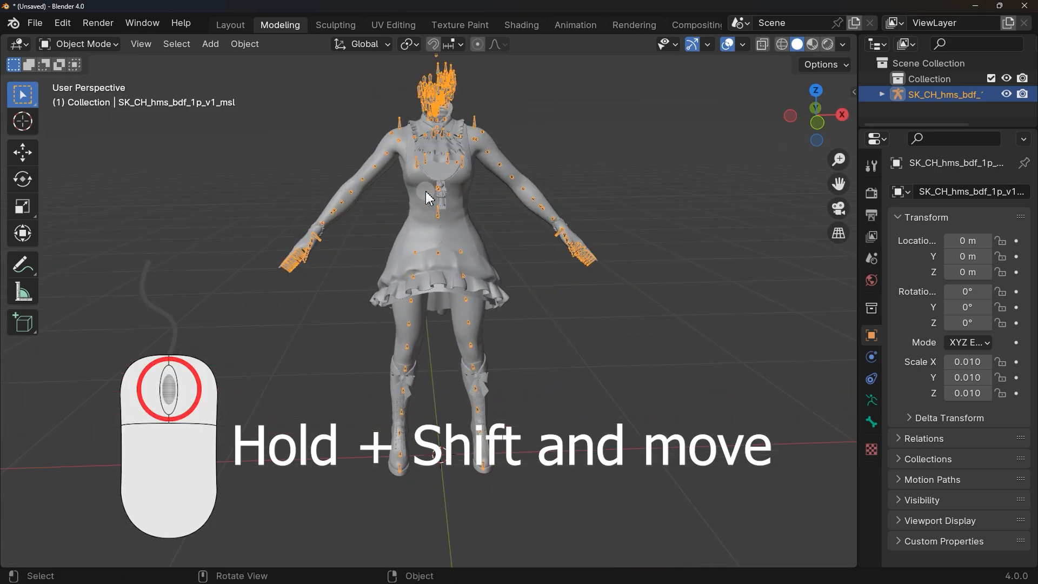
{"action": "middle_click_drag", "start_coordinate": [425, 193], "coordinate": [554, 215], "text": "shift"}
- Deselect the outfit model and display it with Material Preview shading
{"action": "left_click", "coordinate": [600, 180]}
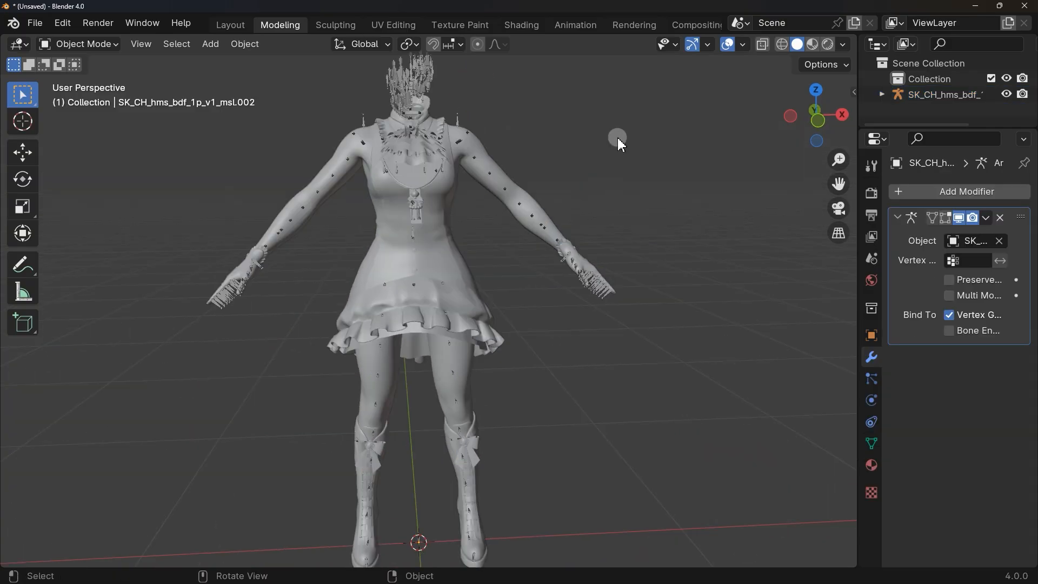
{"action": "mouse_move", "coordinate": [618, 139]}
{"action": "middle_mouse_down"}
{"action": "mouse_move", "coordinate": [591, 152]}
{"action": "mouse_move", "coordinate": [619, 150]}
{"action": "middle_mouse_up"}
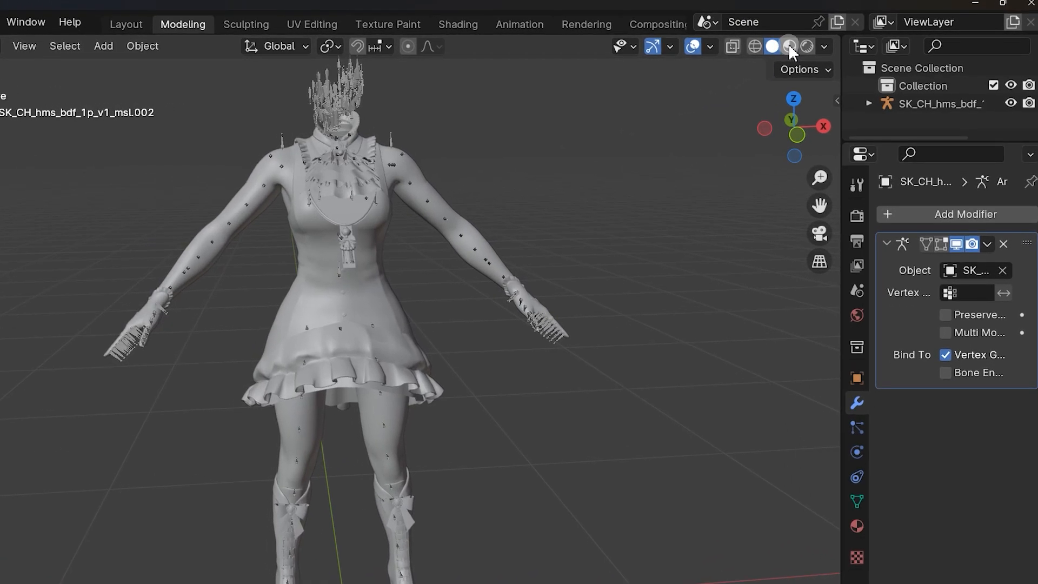
{"action": "left_click", "coordinate": [788, 46]}
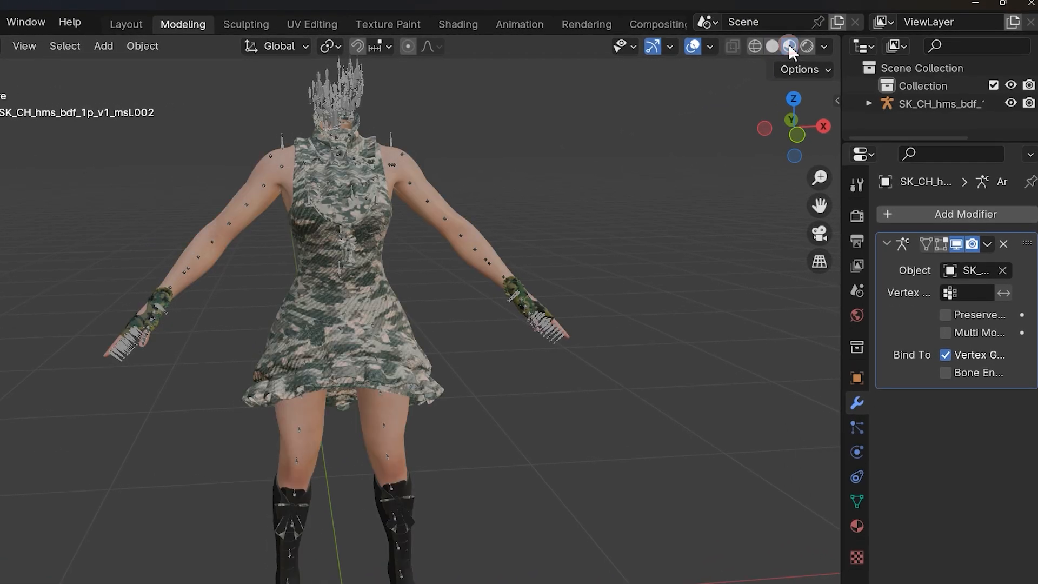
- Compare the outfit model in Rendered, Solid and Material Preview shading, leaving the viewport in Material Preview
{"action": "left_click", "coordinate": [806, 47]}
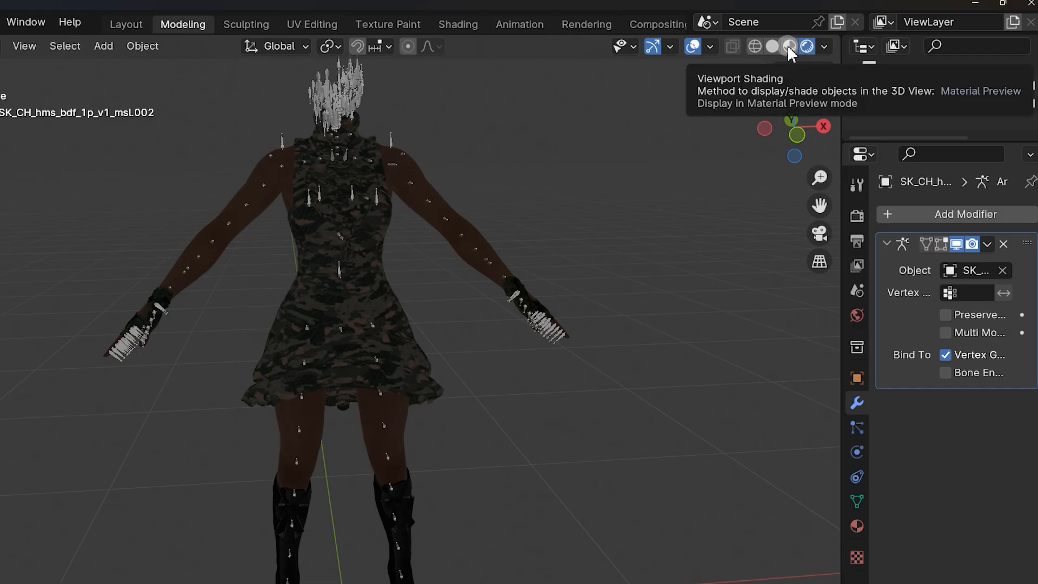
{"action": "left_click", "coordinate": [789, 47]}
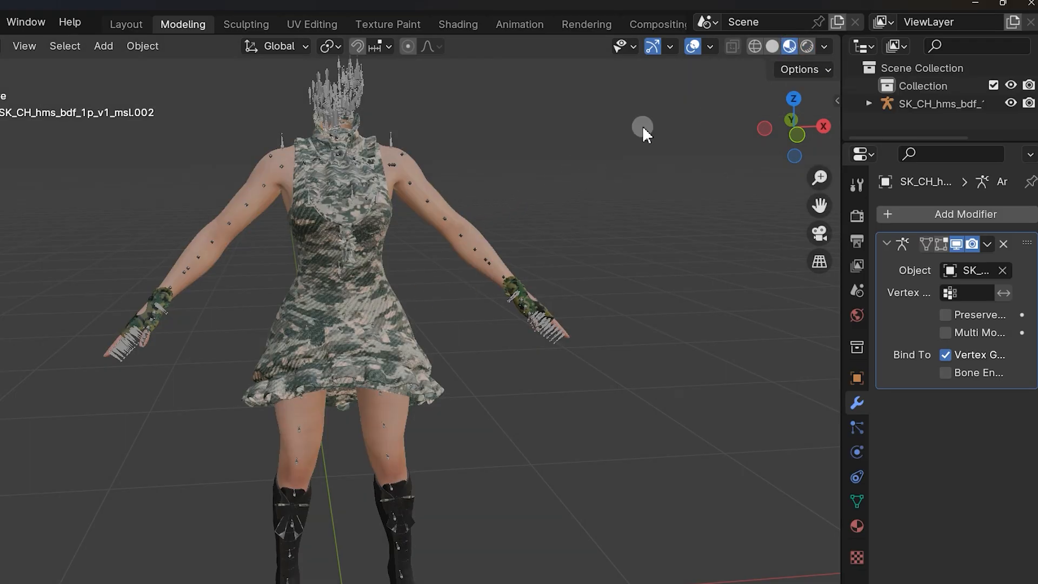
{"action": "left_click", "coordinate": [789, 45]}
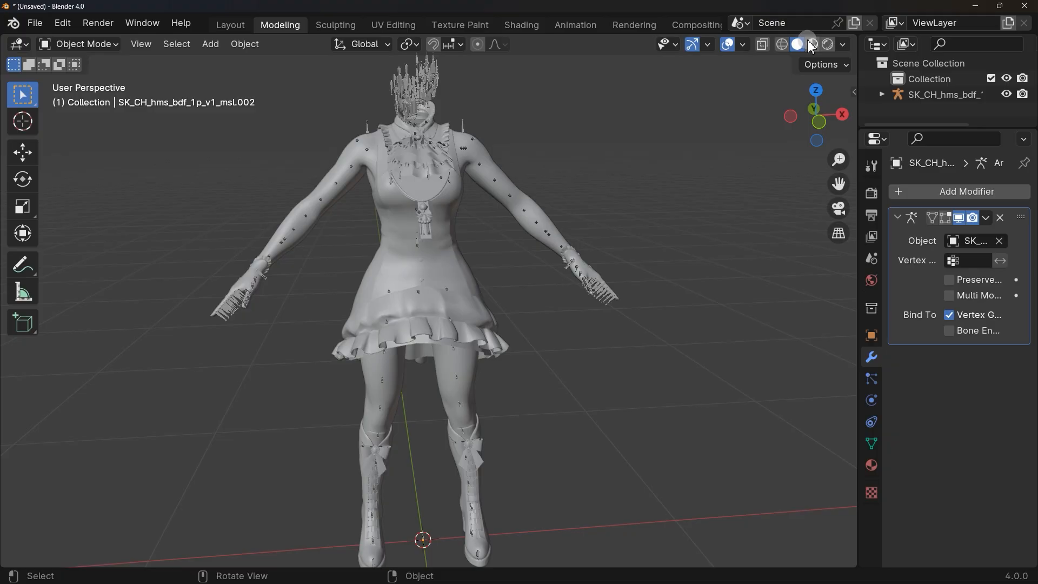
{"action": "left_click", "coordinate": [812, 46]}
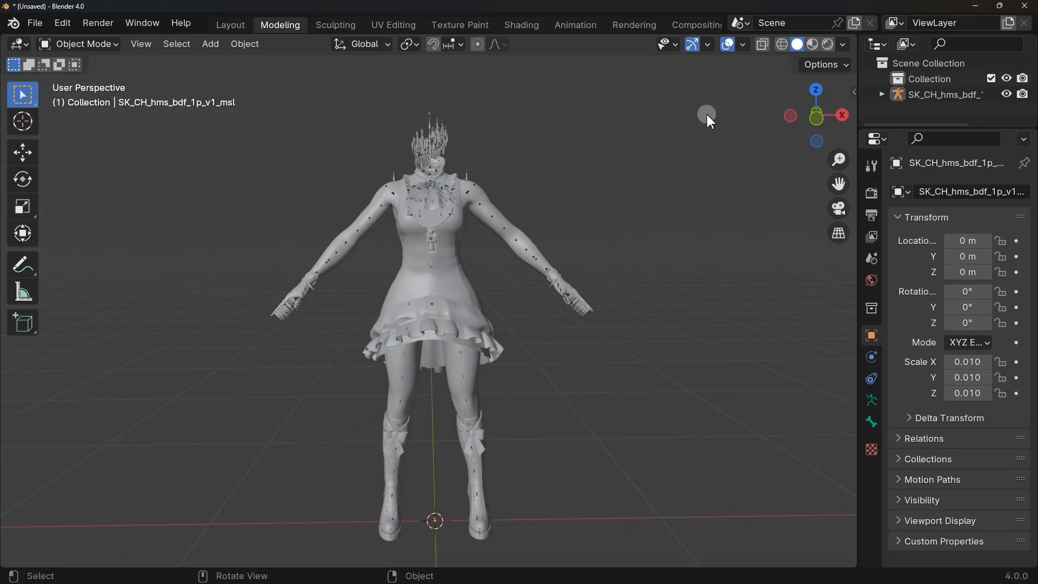
{"action": "left_click", "coordinate": [814, 46]}
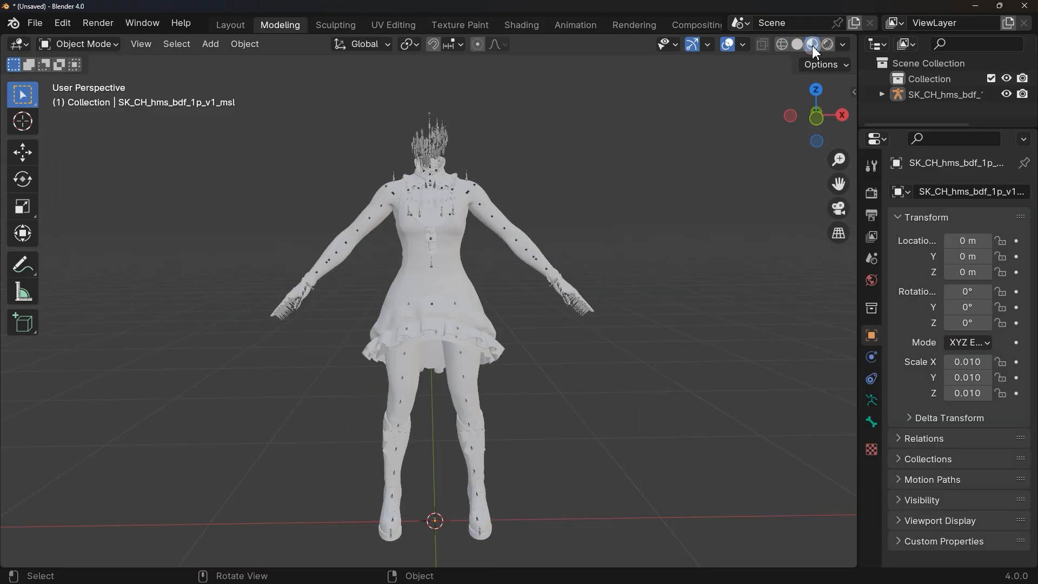
{"action": "middle_click_drag", "start_coordinate": [575, 289], "coordinate": [628, 285]}
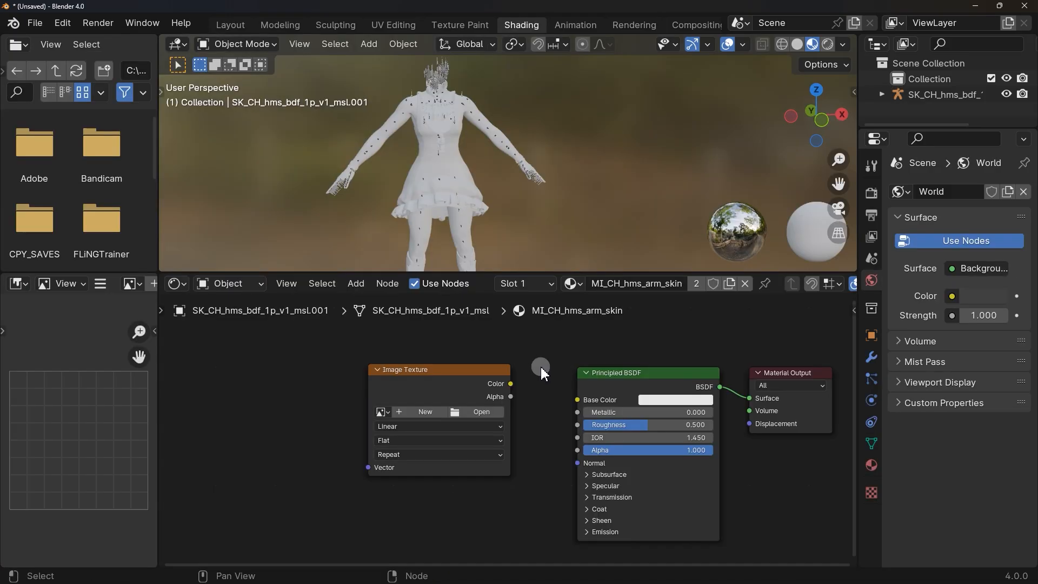
- Connect the Image Texture node's Color output to the Principled BSDF's Base Color in the MI_CH_hms_arm_skin material
{"action": "left_click_drag", "start_coordinate": [512, 384], "coordinate": [578, 400]}
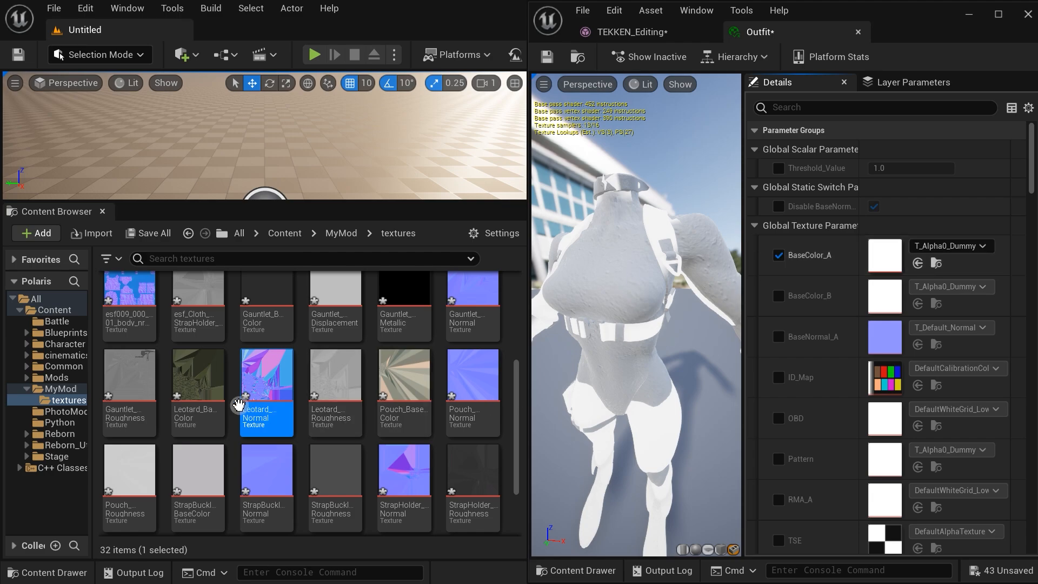
- Switch to Unreal Editor and assign the Leotard_BaseColor texture to the Outfit material's BaseColor_A parameter
{"action": "left_click", "coordinate": [203, 390]}
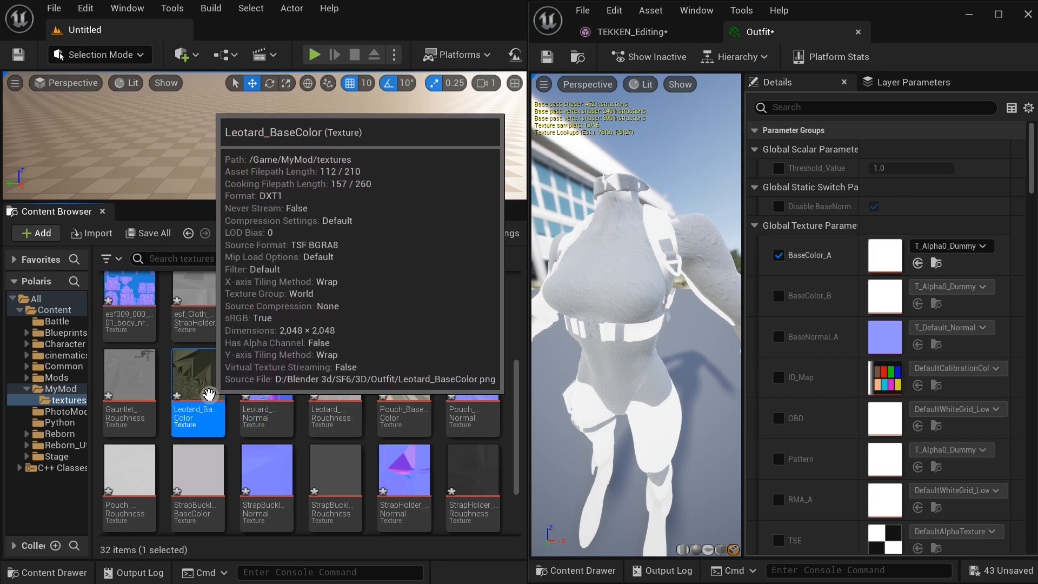
{"action": "left_click_drag", "start_coordinate": [203, 389], "coordinate": [880, 262]}
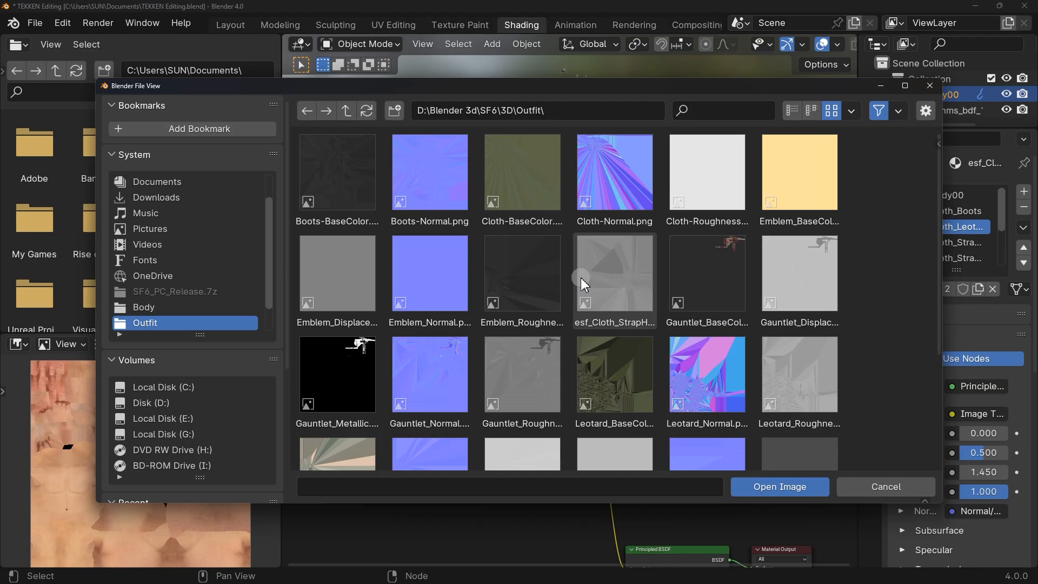
- Switch to Blender and open the Leotard_BaseColor image from the Outfit folder as a texture
{"action": "scroll", "coordinate": [581, 278], "scroll_direction": "down", "scroll_amount": 1}
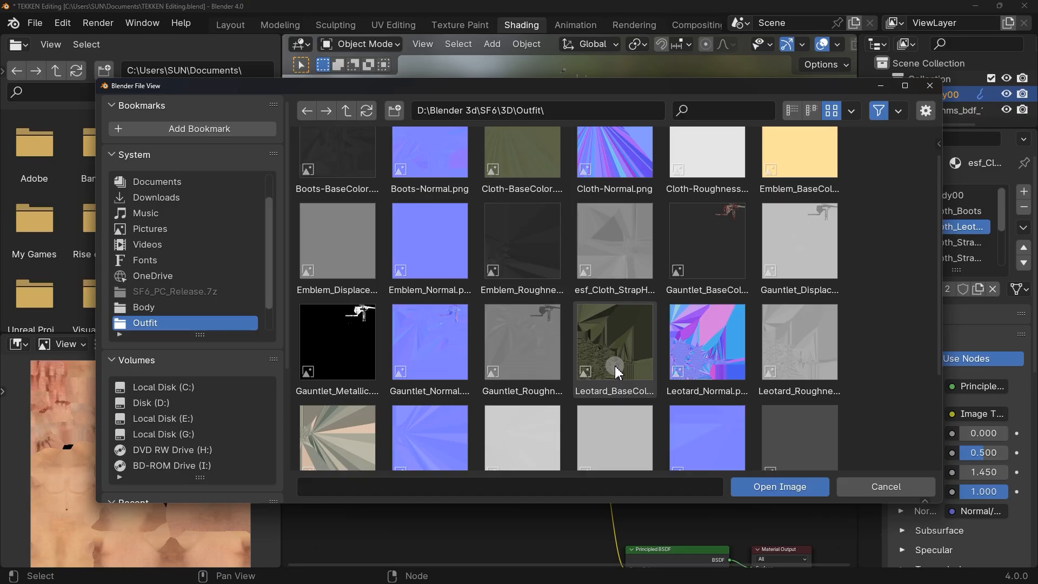
{"action": "left_click", "coordinate": [615, 340]}
{"action": "left_click", "coordinate": [765, 487]}
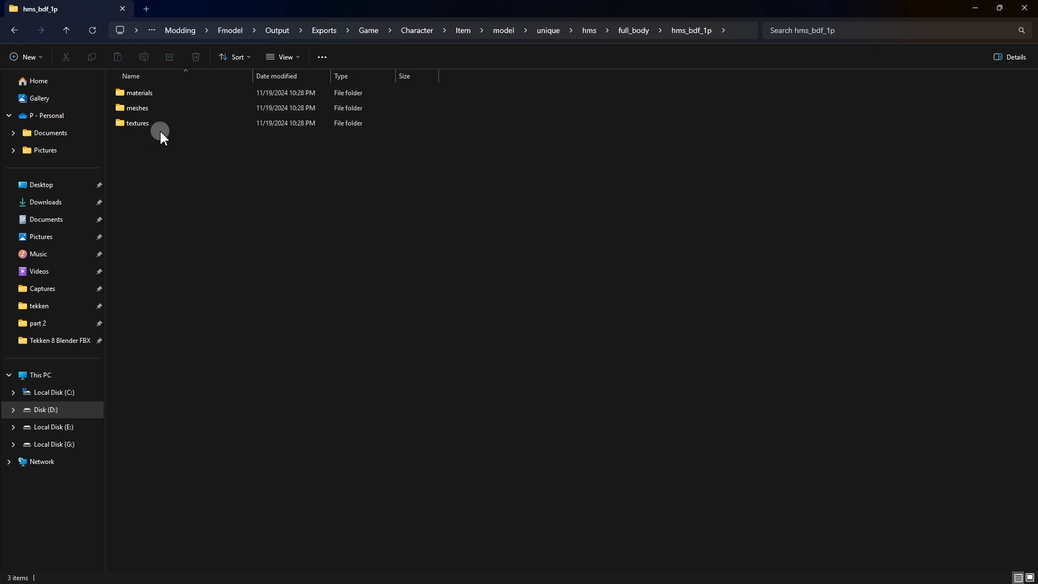
- Switch to File Explorer and examine the exported texture files in the hms_bdf_1p textures folder
{"action": "left_click", "coordinate": [170, 124]}
{"action": "double_click", "coordinate": [170, 123]}
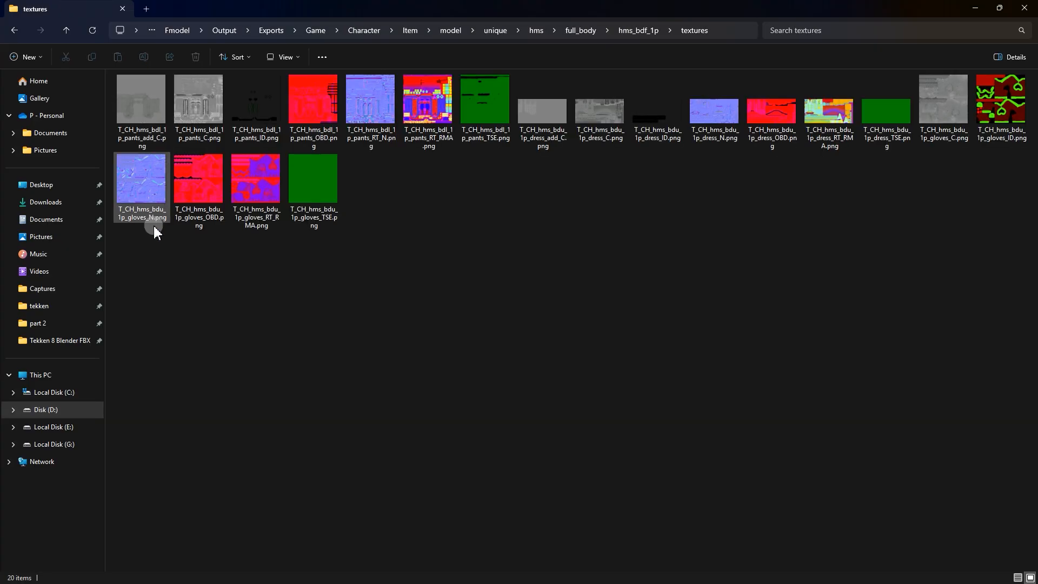
{"action": "left_click_drag", "start_coordinate": [145, 258], "coordinate": [995, 76]}
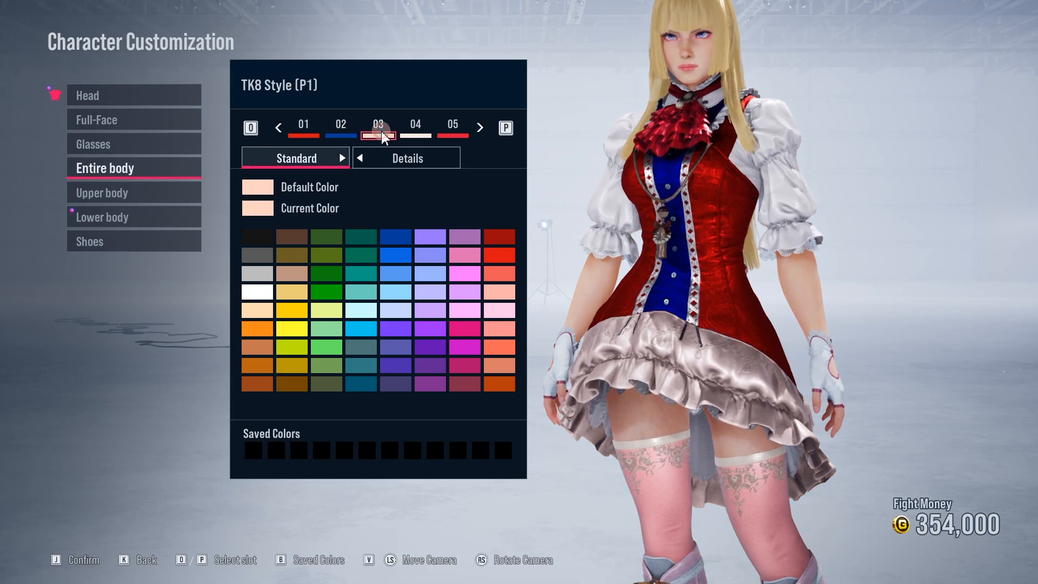
- Switch to Tekken 8's entire-body customization and set color slot 03 to light cyan and slot 04 to magenta
{"action": "left_click", "coordinate": [359, 310]}
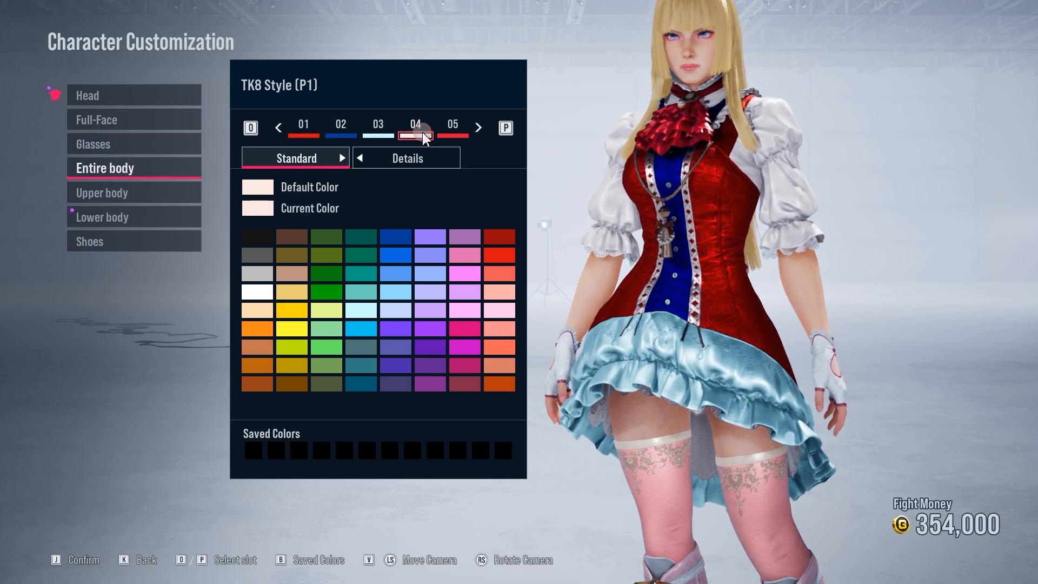
{"action": "left_click", "coordinate": [464, 328]}
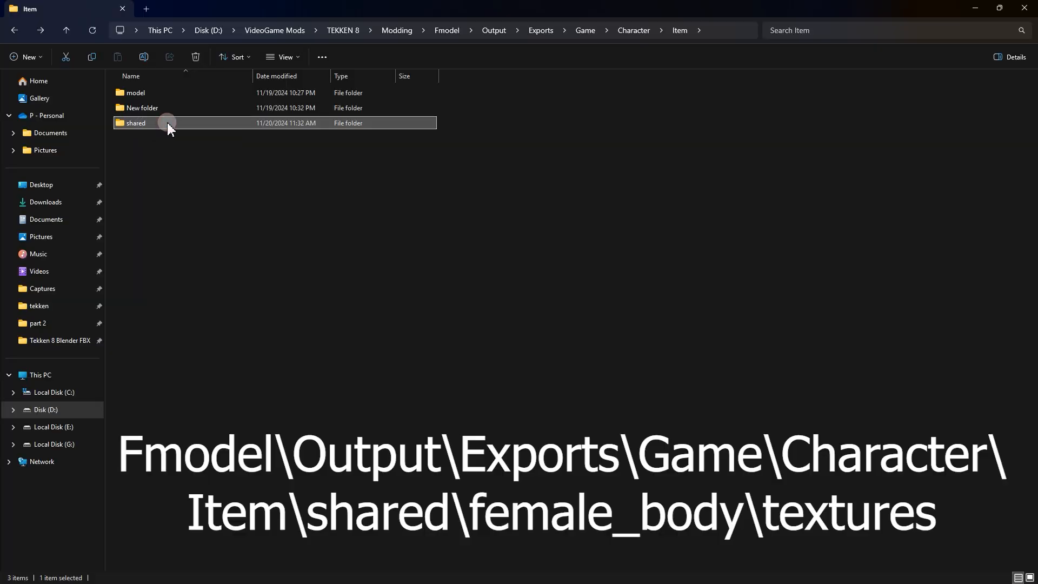
- Switch to File Explorer and open the shared\female_body\textures folder to view the exported female skin textures
{"action": "double_click", "coordinate": [167, 123]}
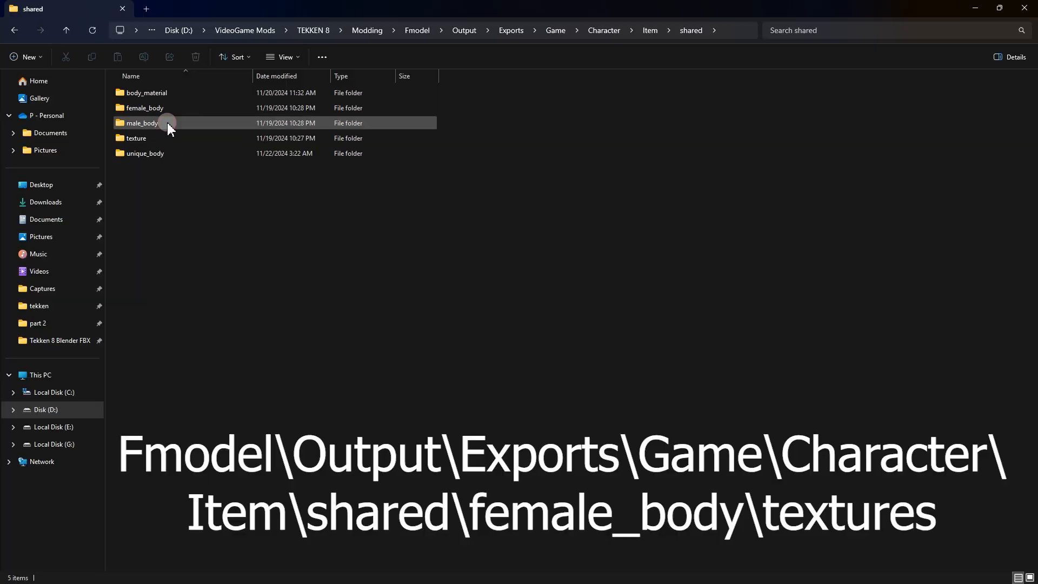
{"action": "left_click", "coordinate": [170, 109]}
{"action": "double_click", "coordinate": [170, 109]}
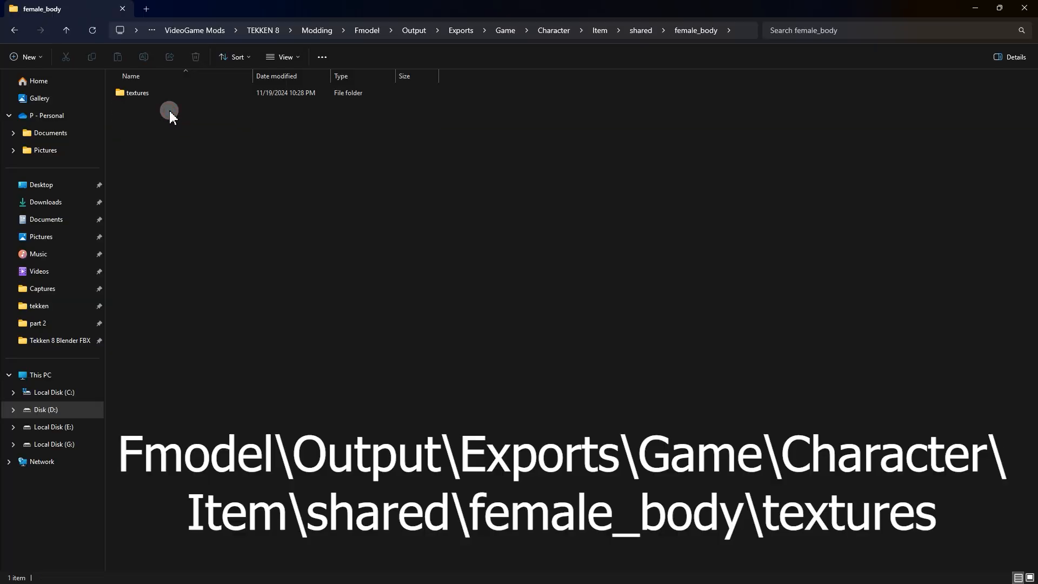
{"action": "double_click", "coordinate": [176, 93]}
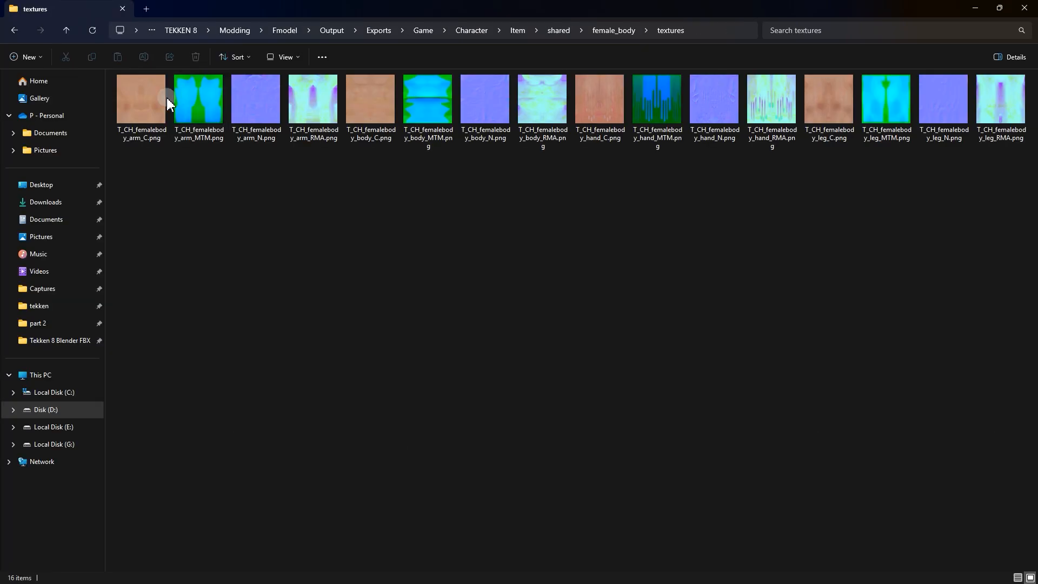
{"action": "left_click", "coordinate": [160, 107]}
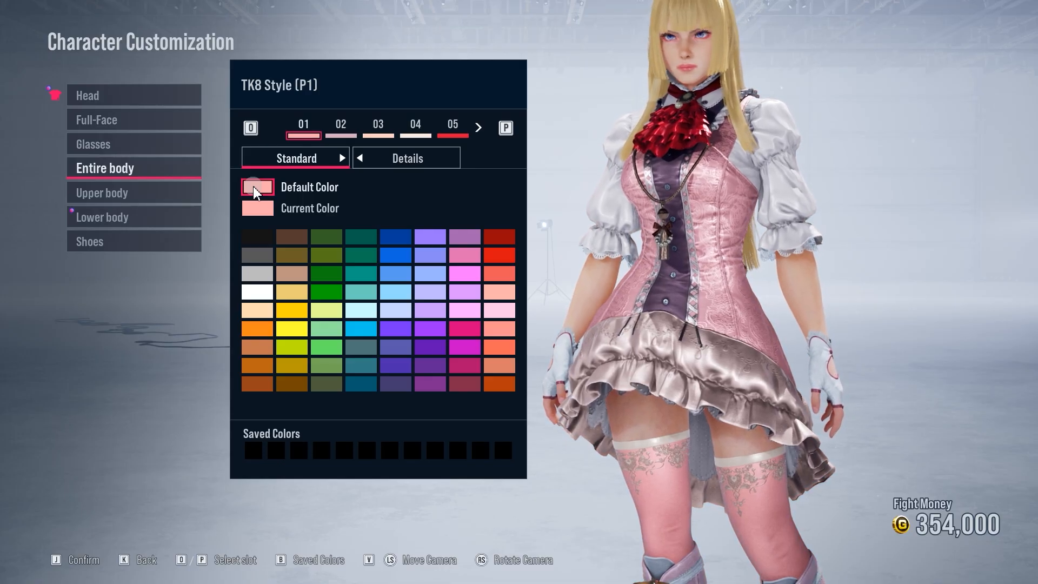
- Switch to Tekken 8's entire-body customization and set the outfit's color slot 01 to blue
{"action": "left_click", "coordinate": [394, 257]}
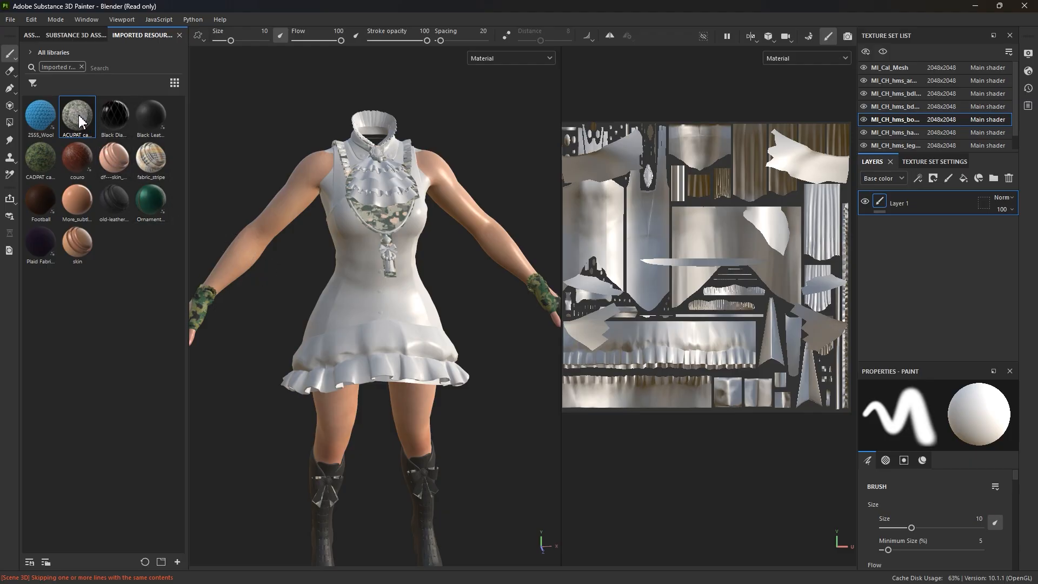
- Switch to Substance 3D Painter, apply the ACUPAT camo material to the dress, and increase its tiling
{"action": "left_click_drag", "start_coordinate": [76, 115], "coordinate": [351, 255]}
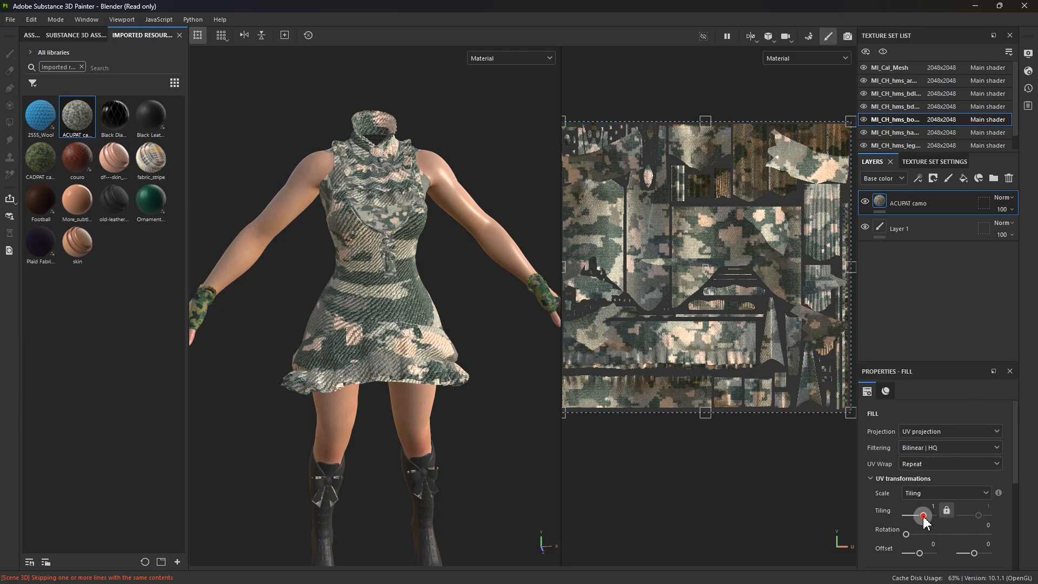
{"action": "mouse_move", "coordinate": [924, 521]}
{"action": "left_mouse_down"}
{"action": "mouse_move", "coordinate": [912, 518]}
{"action": "mouse_move", "coordinate": [941, 518]}
{"action": "left_mouse_up"}
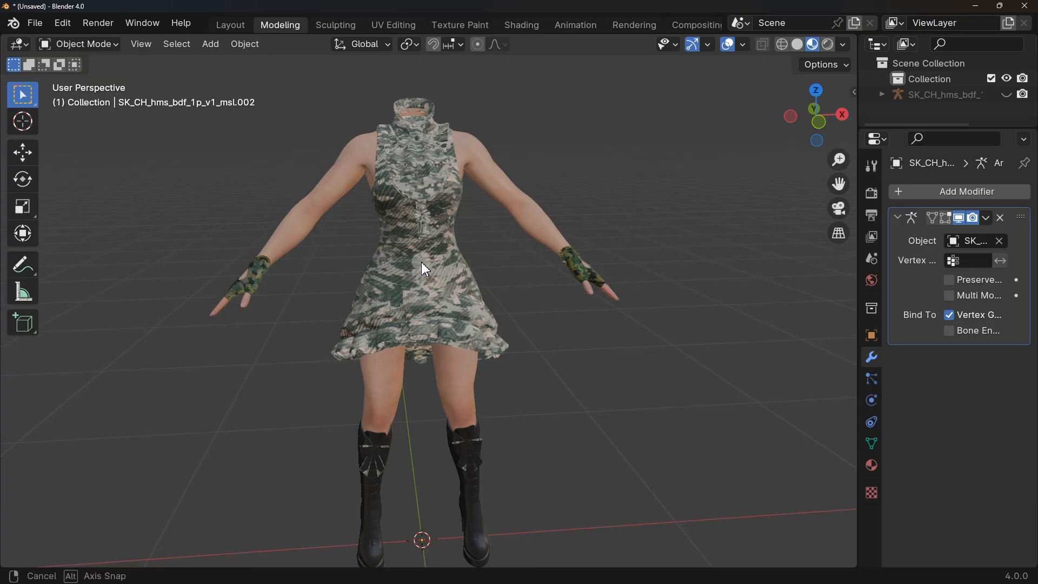
- Switch to Blender, select the SK_CH_hms_bdf_1p_v1_msl armature and expand its hierarchy
{"action": "middle_click_drag", "start_coordinate": [421, 262], "coordinate": [449, 258]}
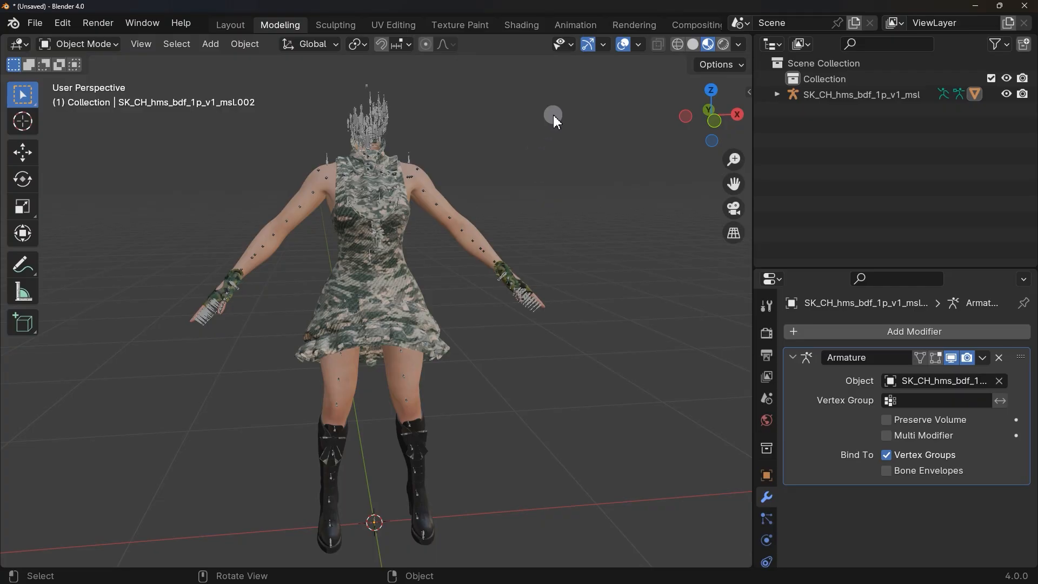
{"action": "left_click_drag", "start_coordinate": [554, 115], "coordinate": [208, 426]}
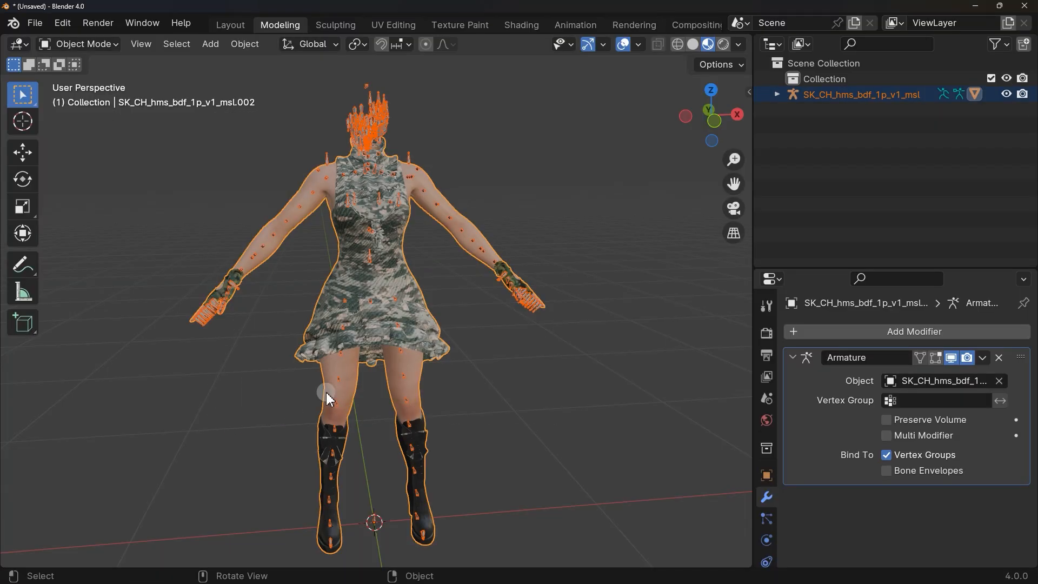
{"action": "left_click", "coordinate": [841, 96]}
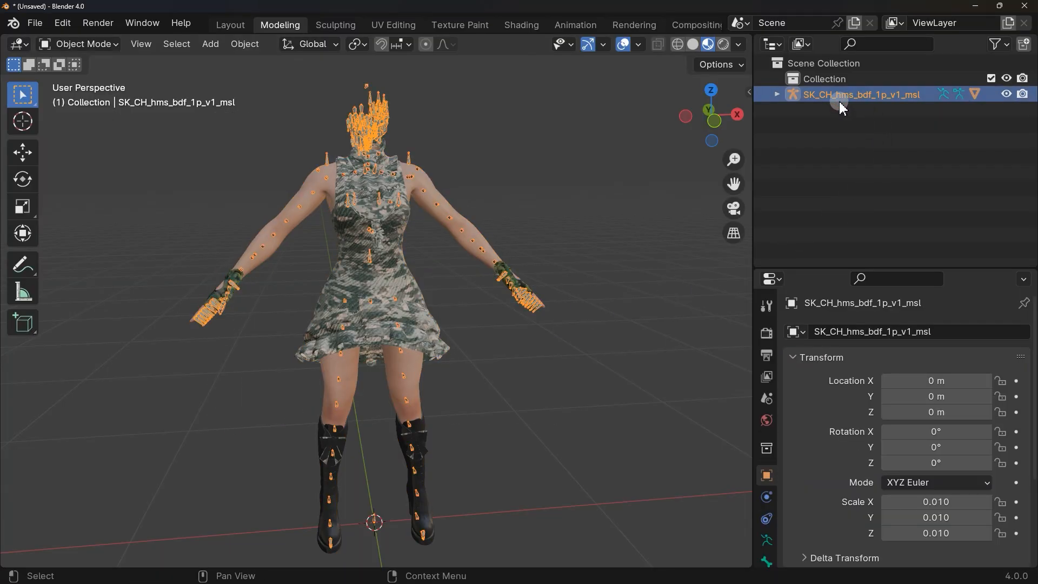
{"action": "left_click", "coordinate": [779, 95]}
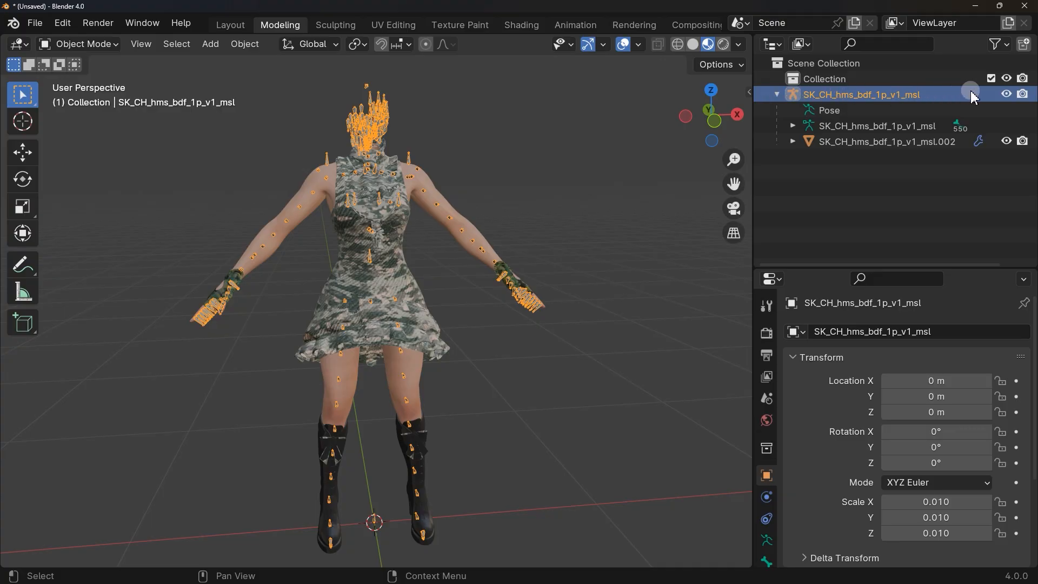
- Hide the armature and toggle the outfit mesh's visibility off and back on
{"action": "left_click", "coordinate": [1007, 95]}
{"action": "left_click", "coordinate": [1007, 142]}
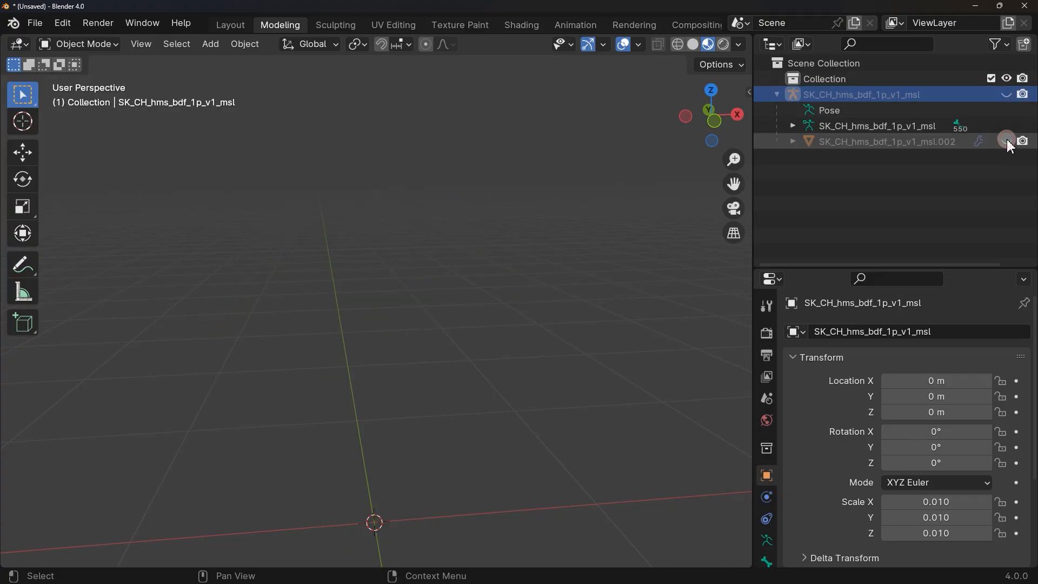
{"action": "left_click", "coordinate": [1007, 142]}
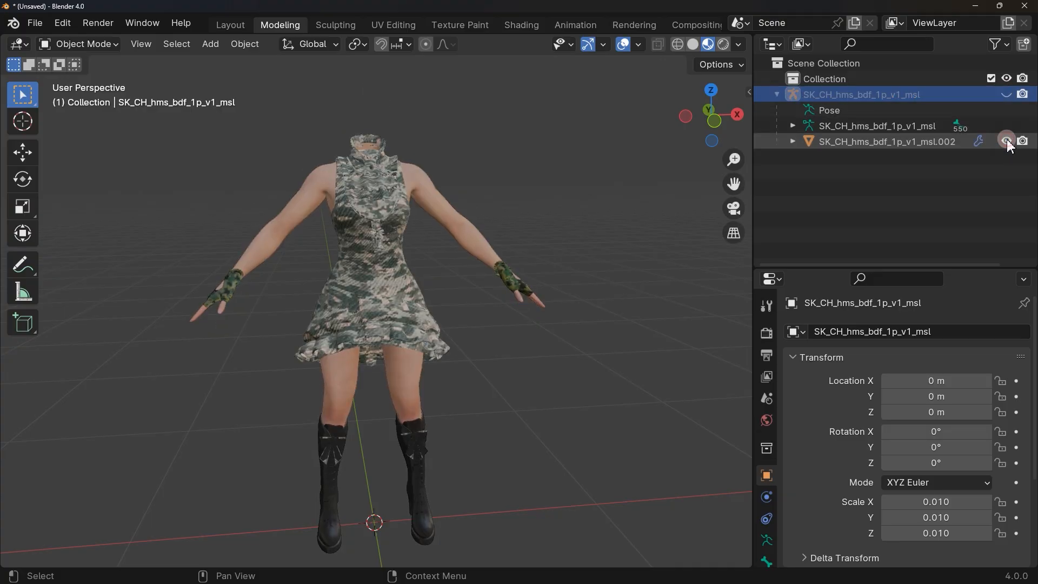
- Select the SK_CH_hms_bdf_1p_v1_msl.002 mesh and examine the materials listed under its mesh data
{"action": "left_click", "coordinate": [794, 142]}
{"action": "left_click", "coordinate": [825, 140]}
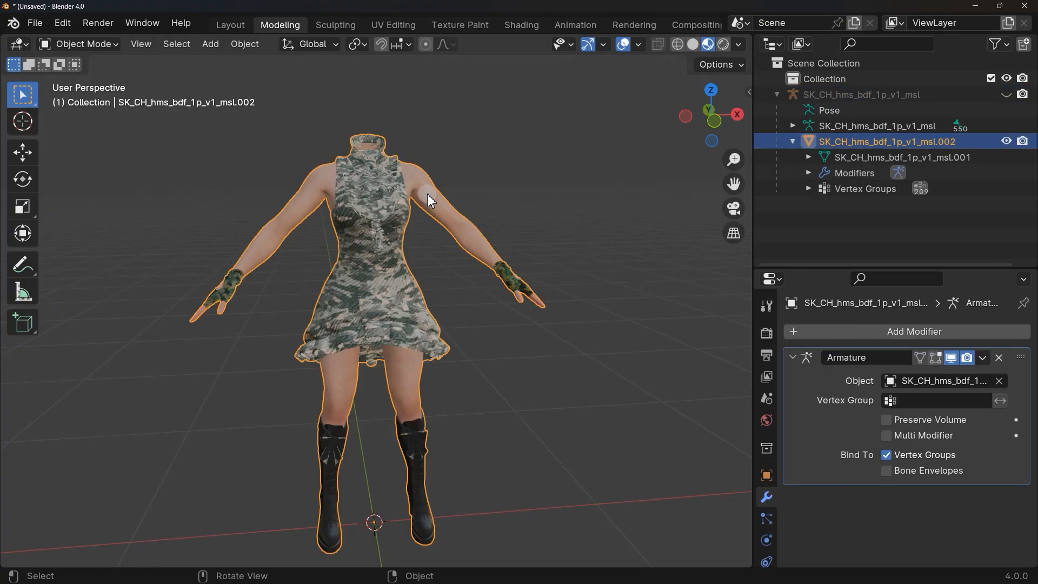
{"action": "left_click", "coordinate": [809, 157]}
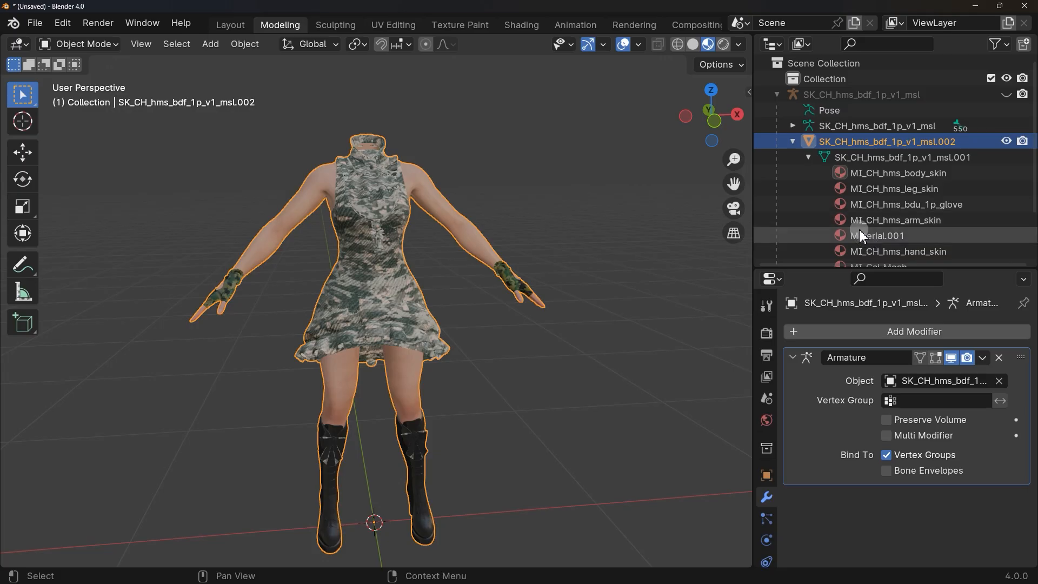
{"action": "scroll", "coordinate": [897, 191], "scroll_direction": "down", "scroll_amount": 2}
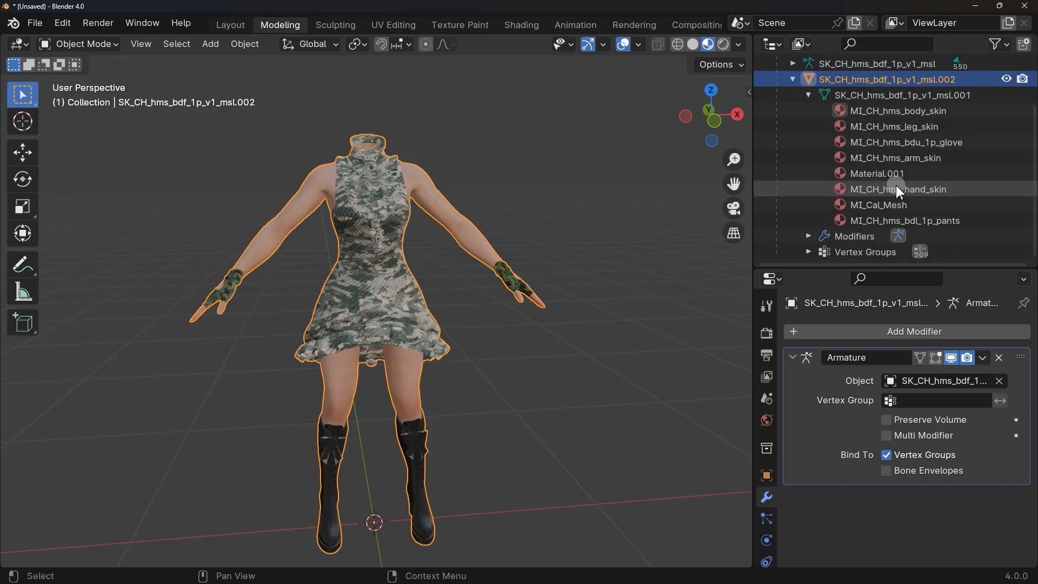
{"action": "left_click", "coordinate": [871, 221]}
{"action": "left_click", "coordinate": [865, 189]}
{"action": "left_click", "coordinate": [860, 174]}
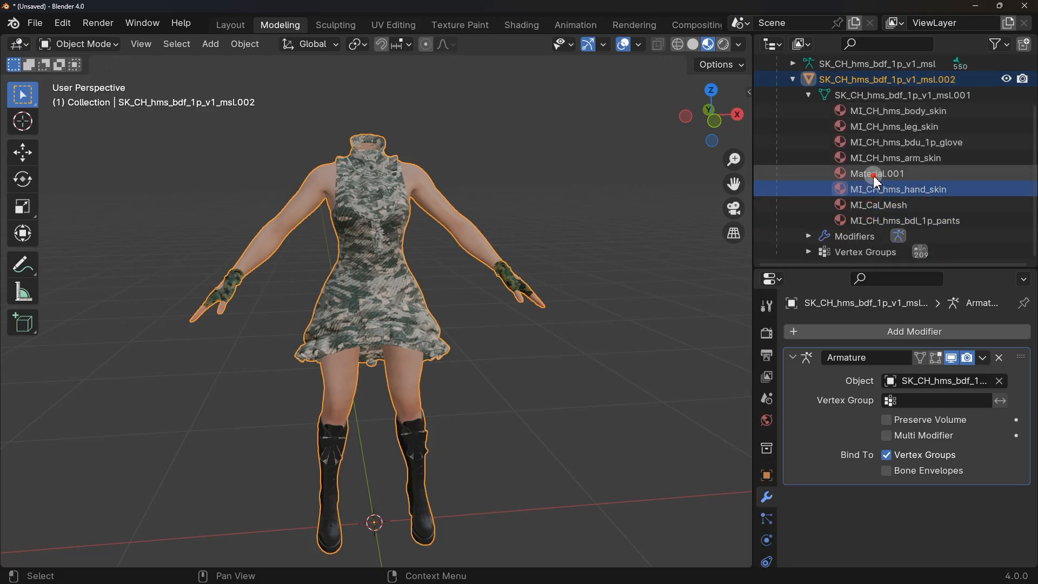
{"action": "left_click", "coordinate": [792, 80]}
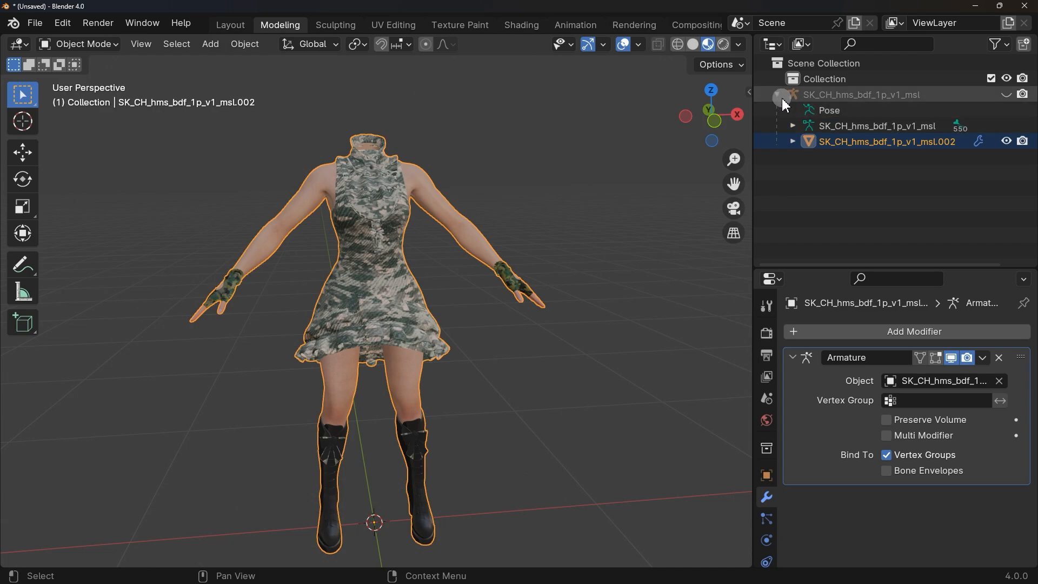
- Show the armature briefly, hide it again, and deselect the outfit mesh
{"action": "left_click", "coordinate": [1005, 95]}
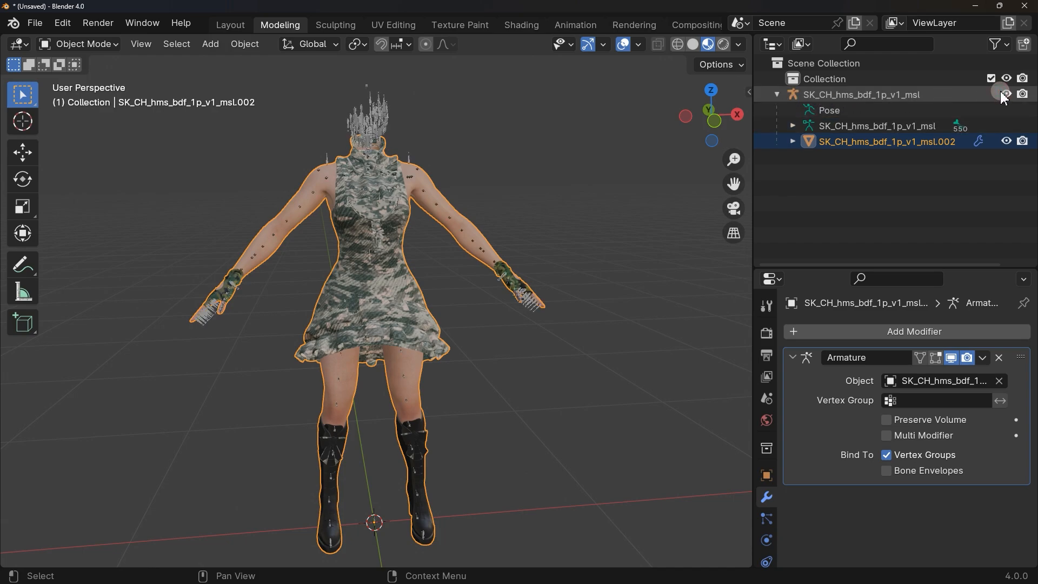
{"action": "left_click", "coordinate": [1005, 95]}
{"action": "left_click", "coordinate": [436, 161]}
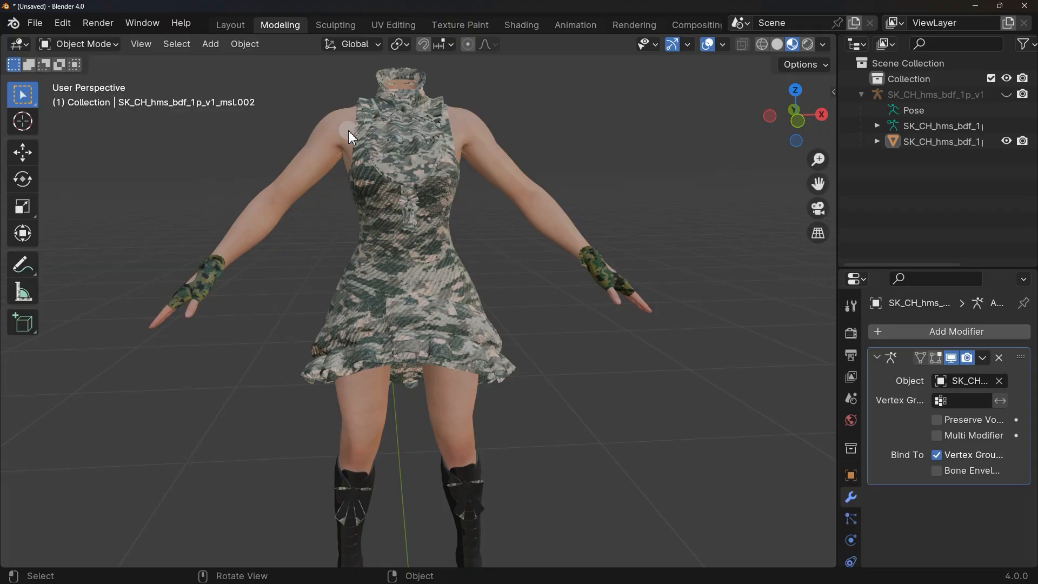
- Select all geometry of the outfit mesh, separate it by material, and return to Object Mode
{"action": "left_click", "coordinate": [377, 135]}
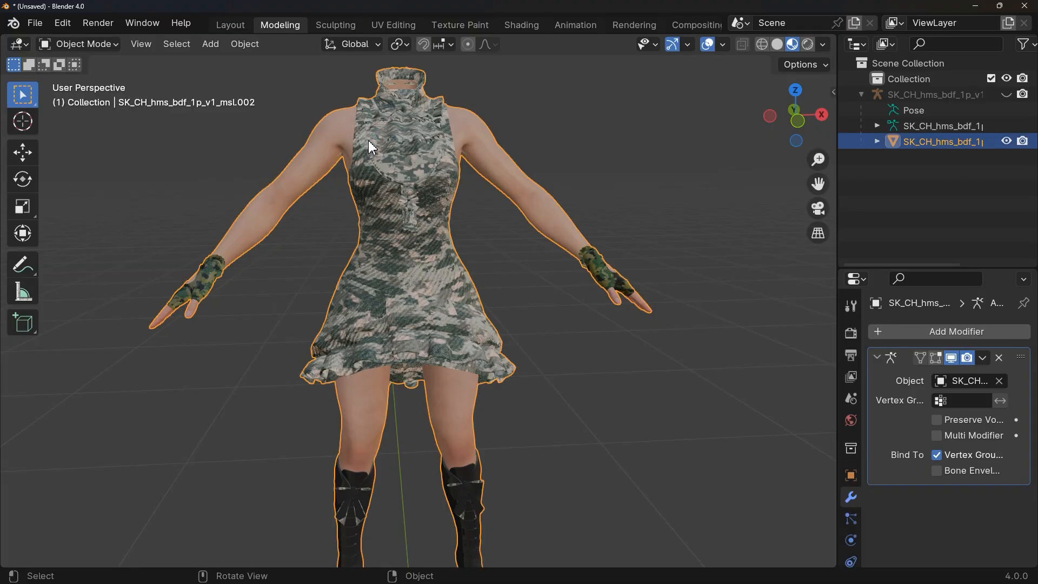
{"action": "left_click", "coordinate": [103, 45]}
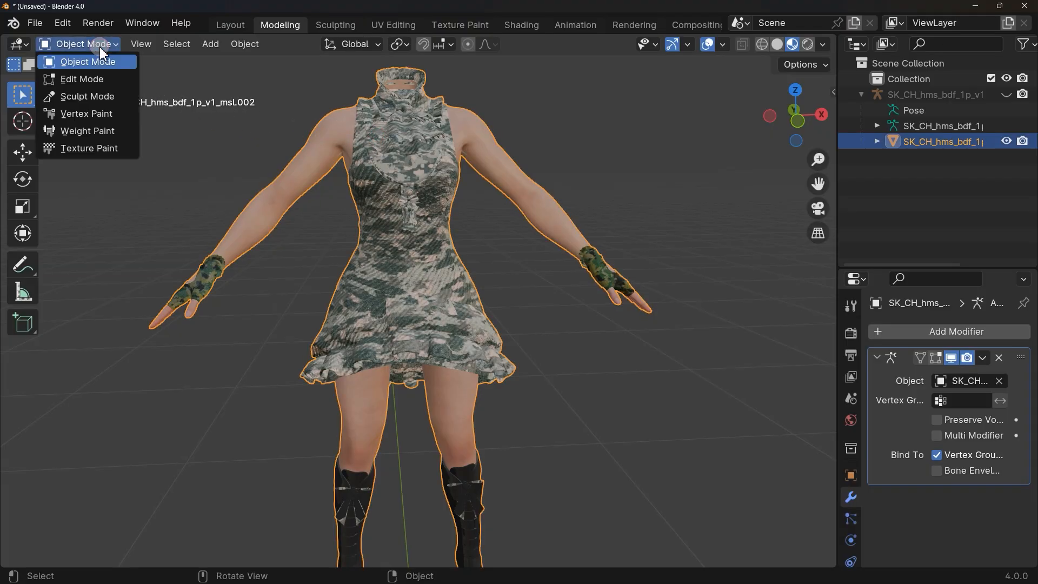
{"action": "left_click", "coordinate": [111, 81]}
{"action": "key", "text": "a"}
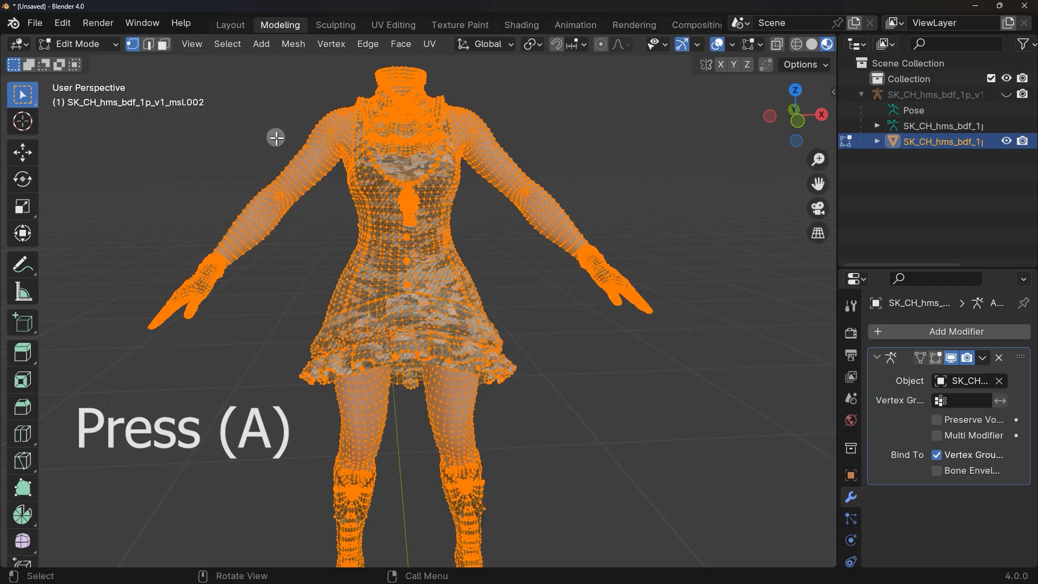
{"action": "right_click", "coordinate": [197, 141]}
{"action": "mouse_move", "coordinate": [166, 144]}
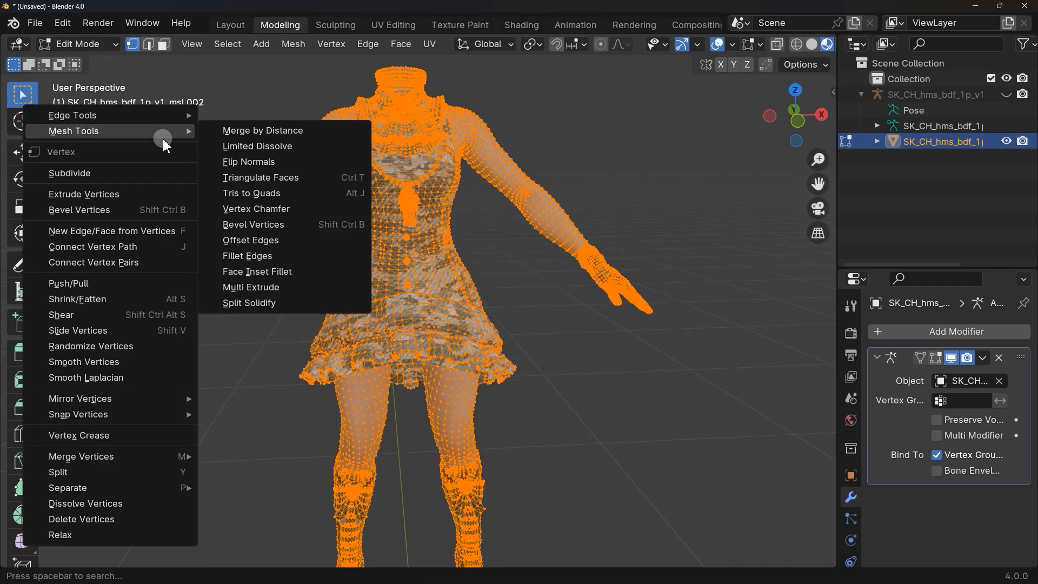
{"action": "mouse_move", "coordinate": [149, 493]}
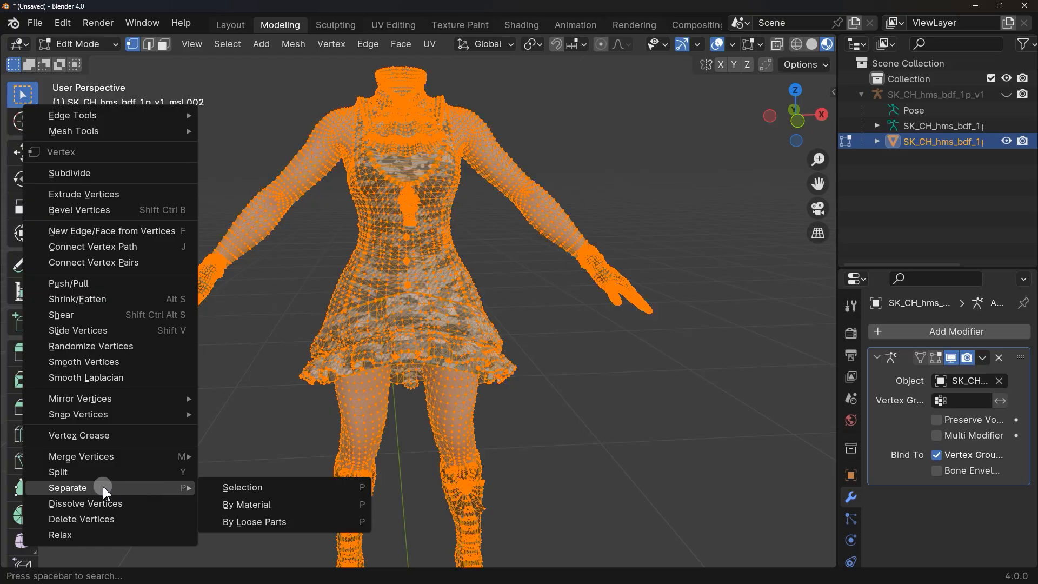
{"action": "left_click", "coordinate": [242, 504]}
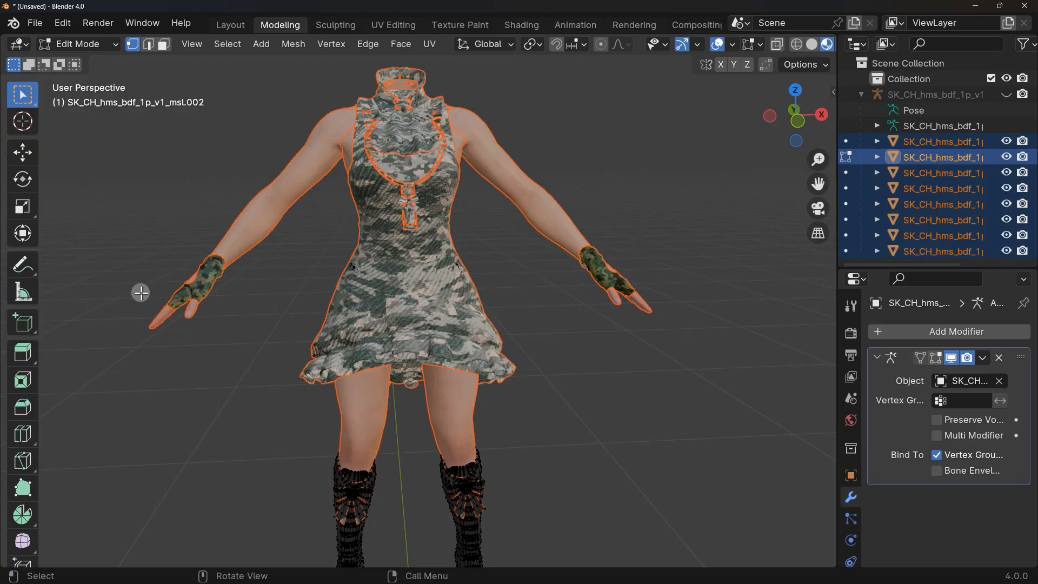
{"action": "left_click", "coordinate": [106, 44]}
{"action": "left_click", "coordinate": [108, 60]}
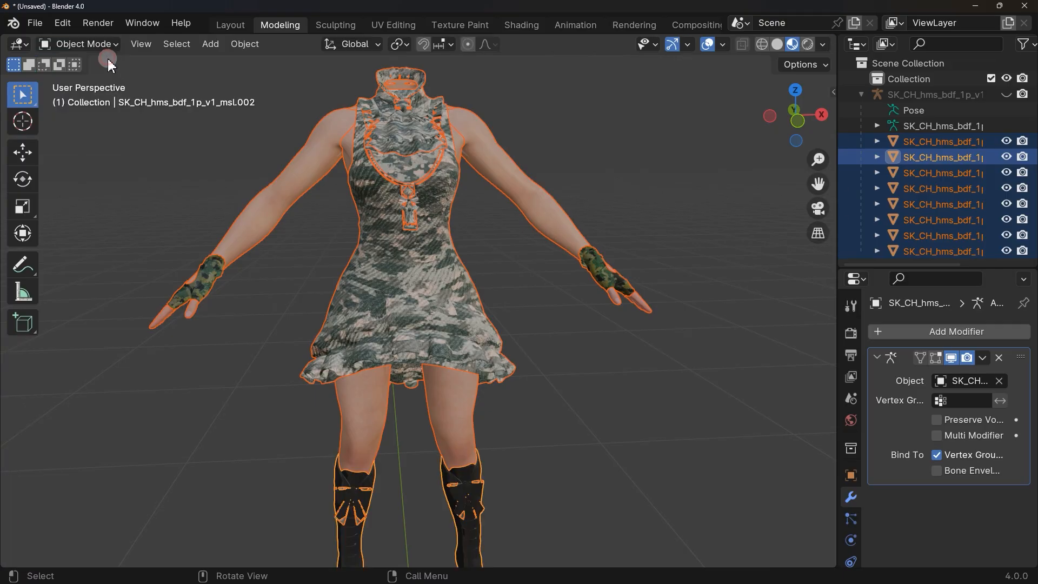
- Check the separated pieces by clearing the selection and selecting the dress, arms and legs one at a time
{"action": "left_click", "coordinate": [529, 269]}
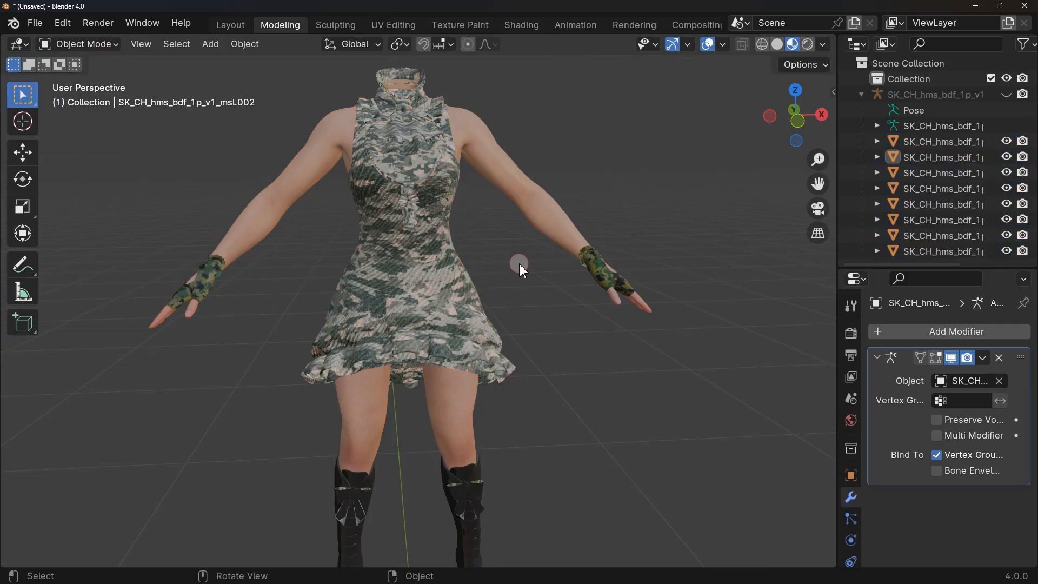
{"action": "left_click", "coordinate": [423, 251]}
{"action": "left_click", "coordinate": [312, 182]}
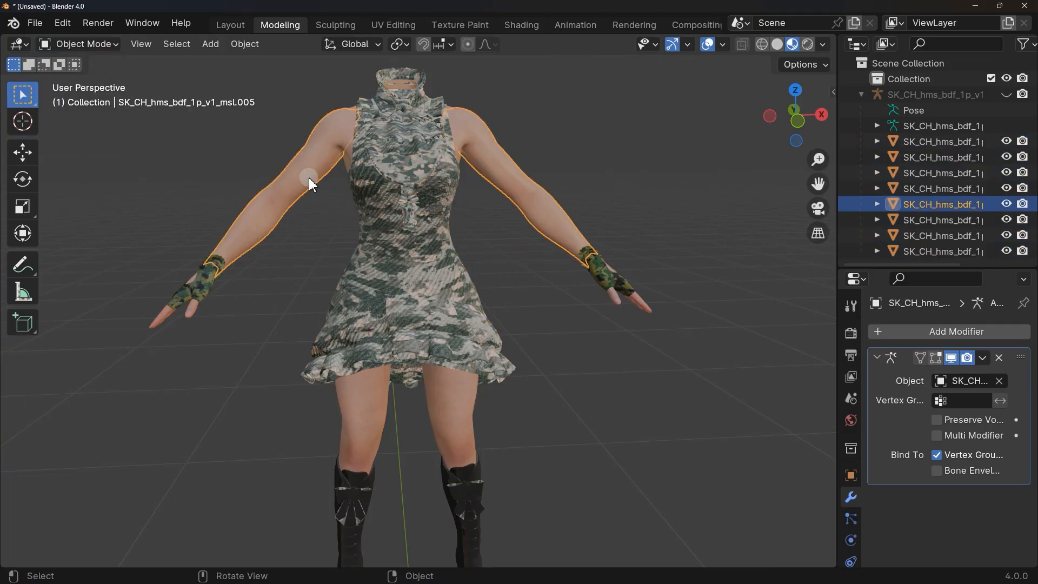
{"action": "left_click", "coordinate": [350, 407]}
- Delete the camouflage dress, the chest trim piece beneath it, and the neck and shoulder skin piece
{"action": "left_click", "coordinate": [447, 269]}
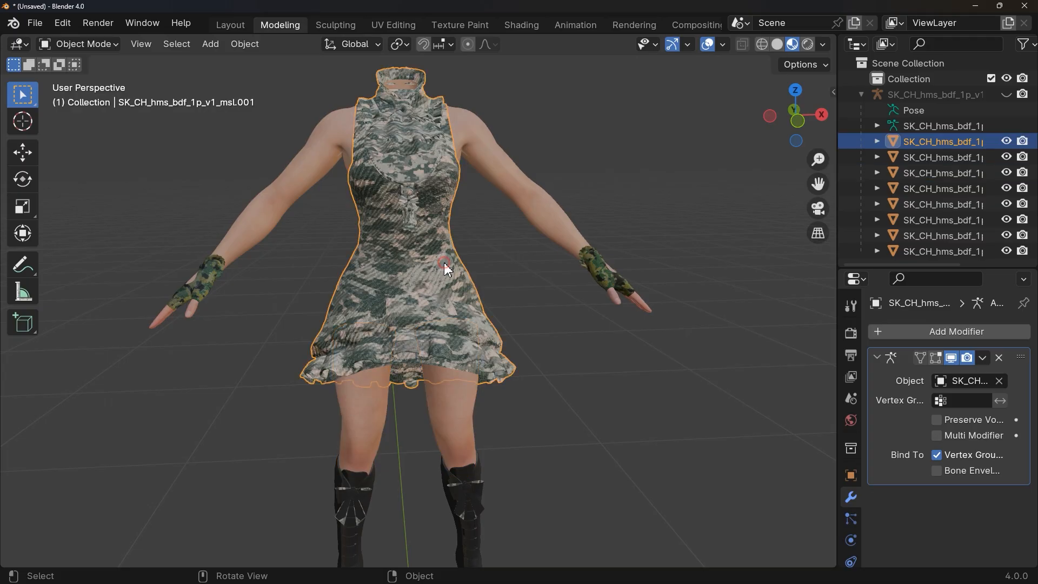
{"action": "key", "text": "Delete"}
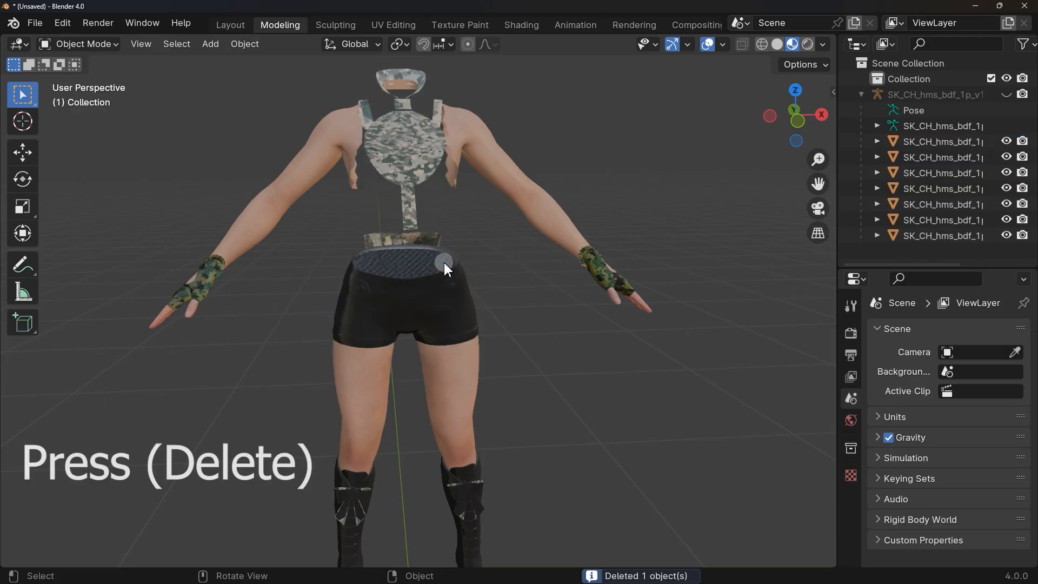
{"action": "left_click", "coordinate": [411, 159]}
{"action": "key", "text": "Delete"}
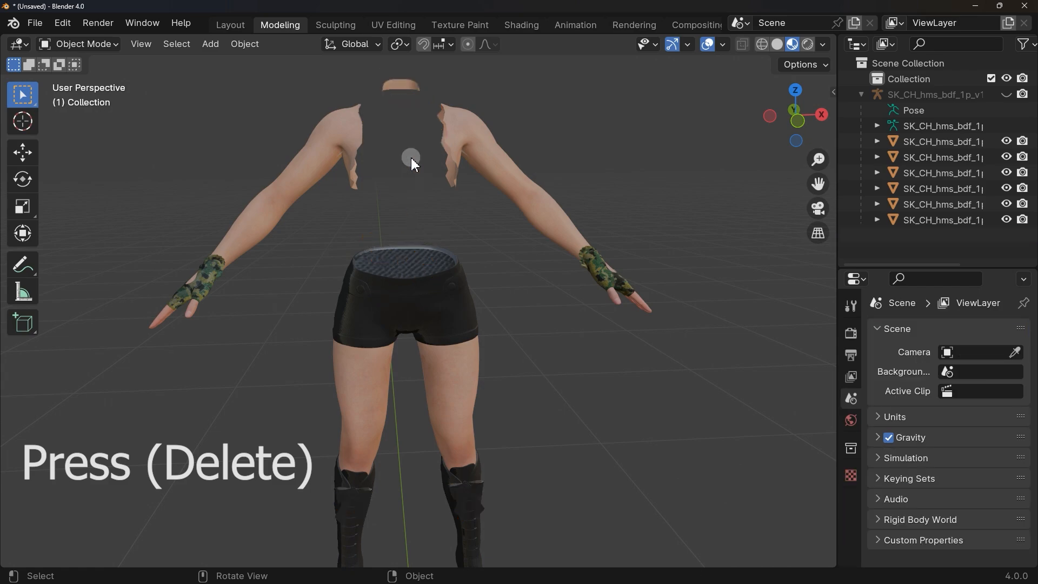
{"action": "scroll", "coordinate": [410, 157], "scroll_direction": "down", "scroll_amount": 2}
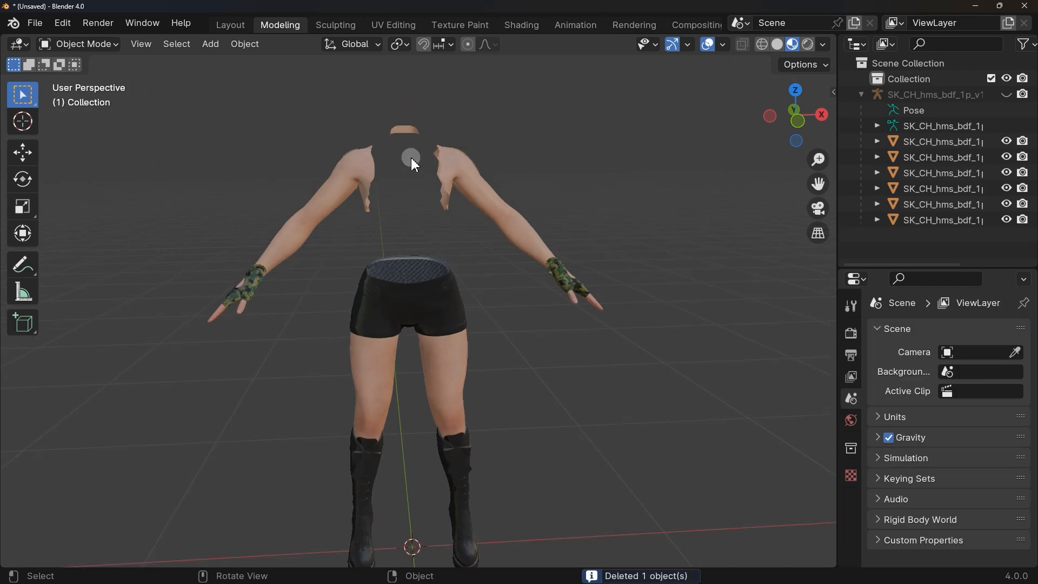
{"action": "left_click", "coordinate": [409, 162]}
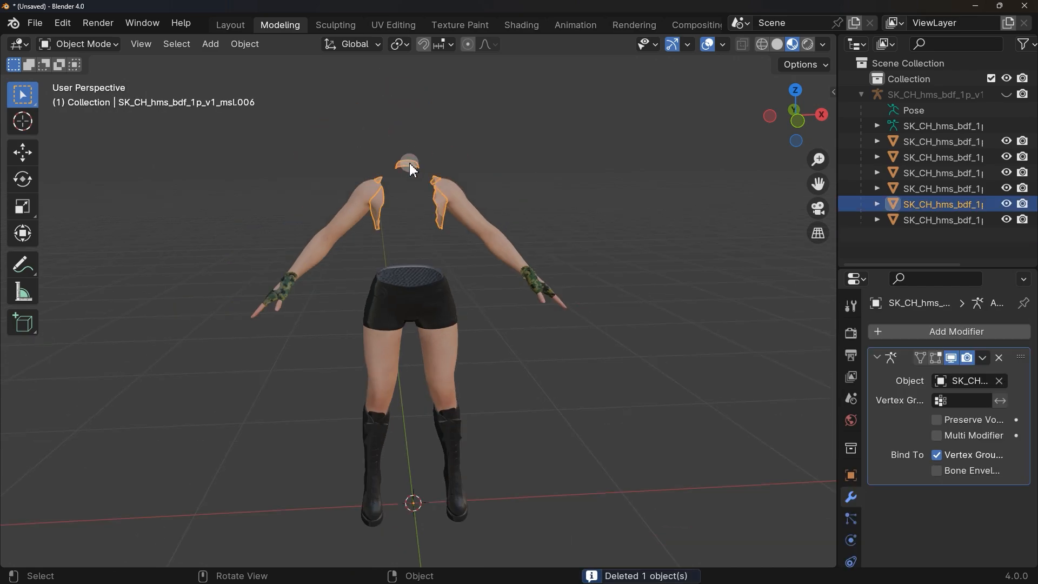
{"action": "key", "text": "Delete"}
- Undo the deletions of the dress, chest trim and shoulder skin pieces
{"action": "key", "text": "ctrl+z"}
{"action": "key", "text": "ctrl+z"}
{"action": "key", "text": "ctrl+z"}
{"action": "key", "text": "ctrl+z"}
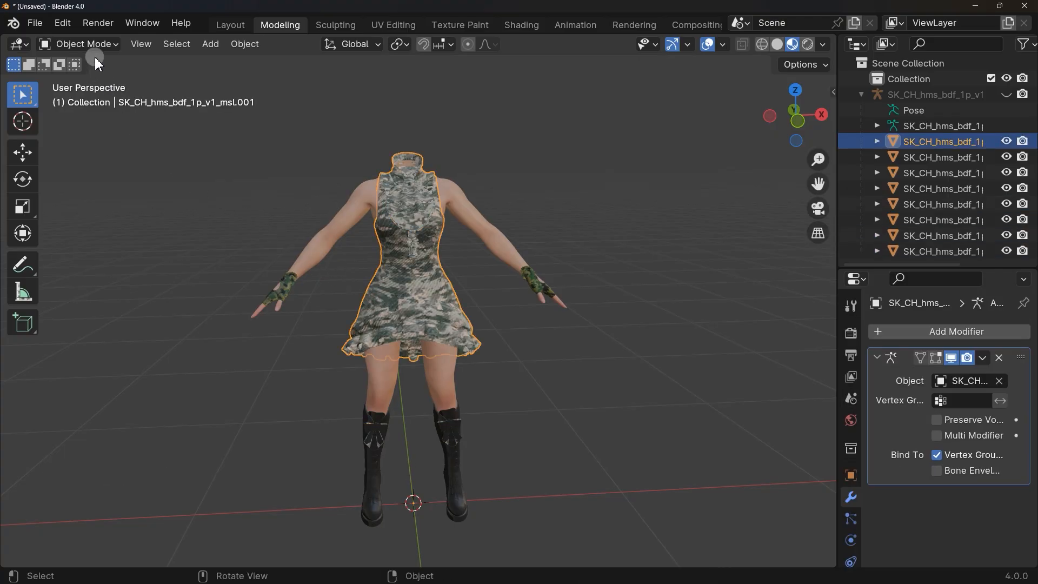
- In Edit Mode, box-select the dress's skirt through the wireframe from the waist to the hem, delete it, and restore Material Preview shading
{"action": "left_click", "coordinate": [87, 44]}
{"action": "left_click", "coordinate": [91, 79]}
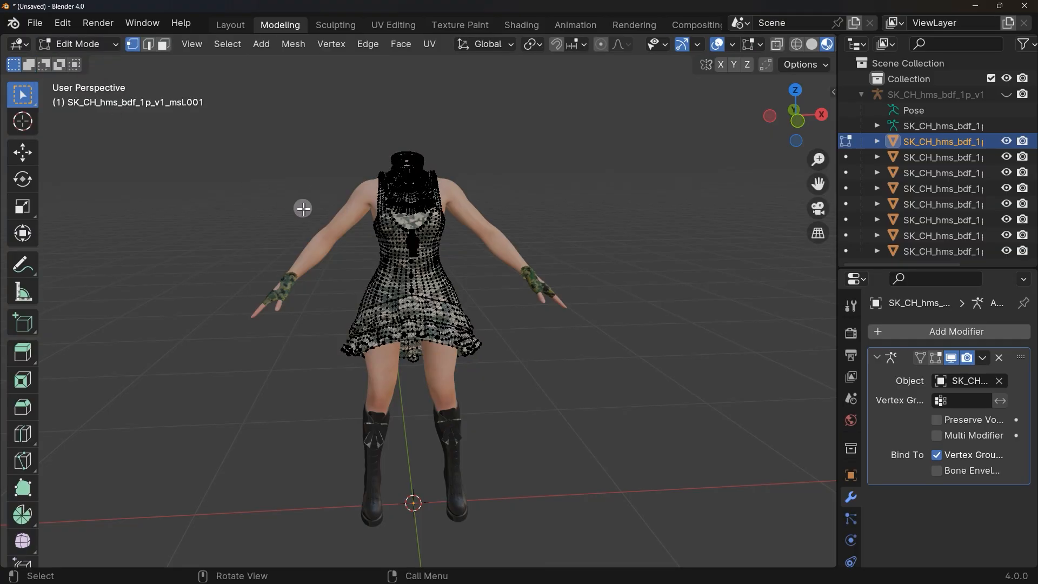
{"action": "left_click", "coordinate": [798, 46]}
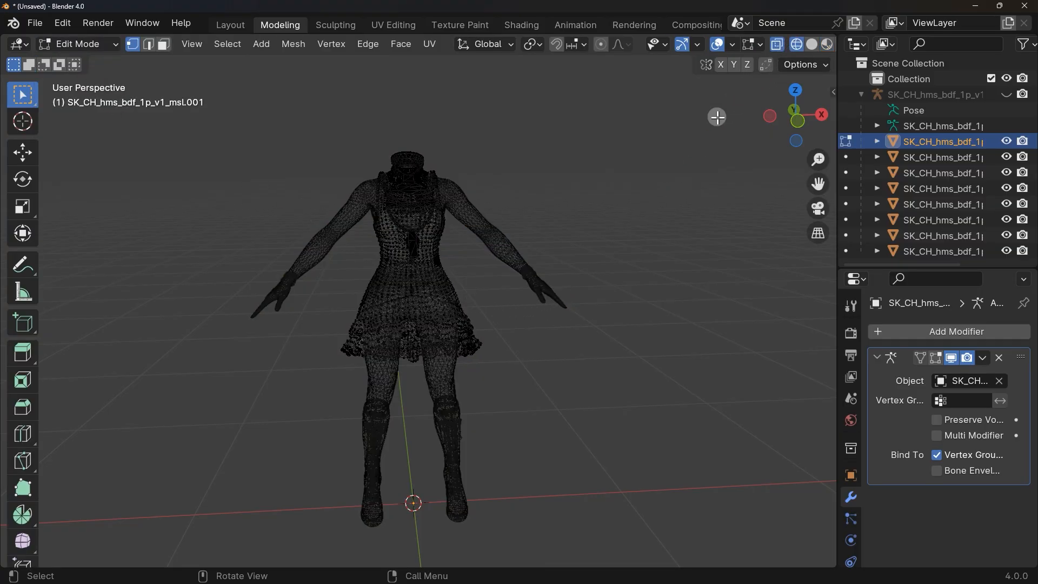
{"action": "scroll", "coordinate": [519, 301], "scroll_direction": "up", "scroll_amount": 4}
{"action": "left_click_drag", "start_coordinate": [545, 261], "coordinate": [284, 412]}
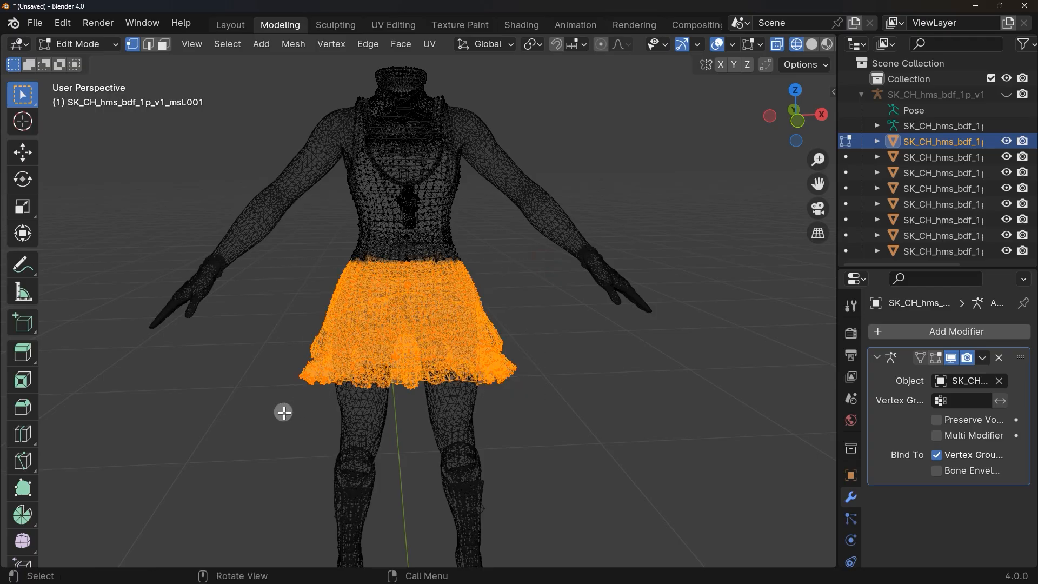
{"action": "key", "text": "x"}
{"action": "left_click", "coordinate": [286, 359]}
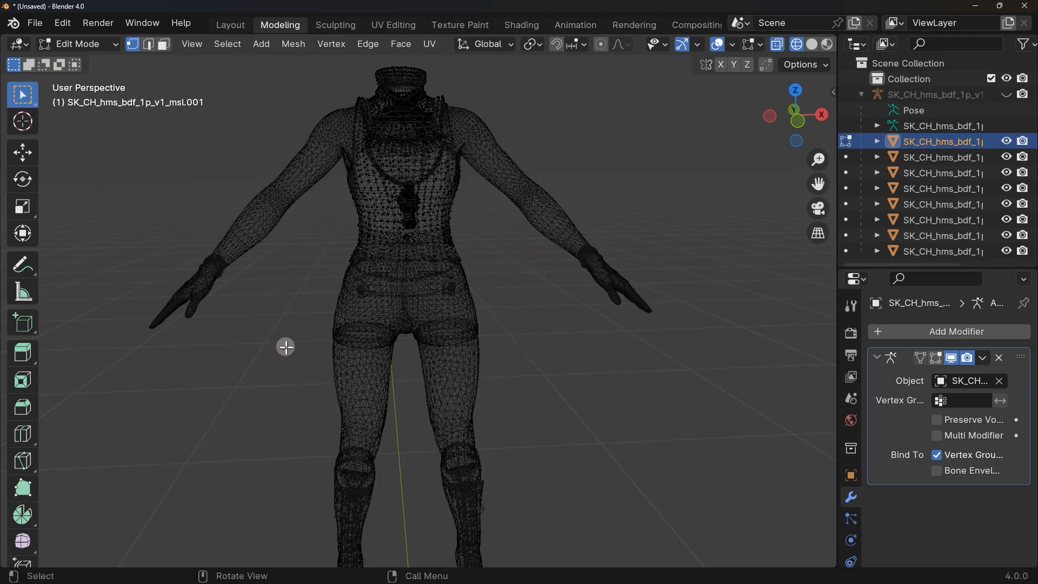
{"action": "left_click", "coordinate": [829, 47]}
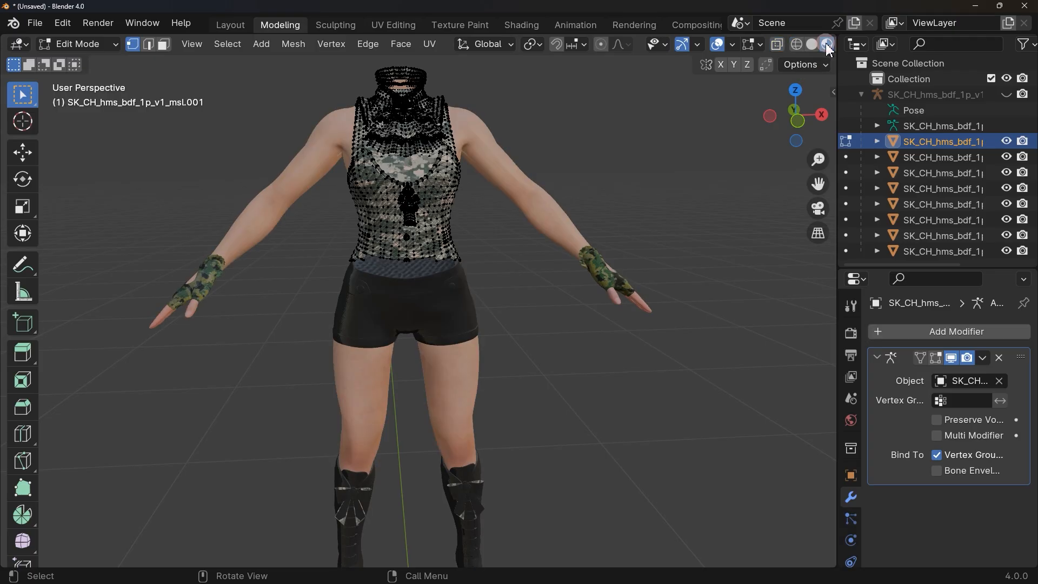
- Refine the skirt selection along the waistline with Circle Select and delete the selected geometry
{"action": "key", "text": "c"}
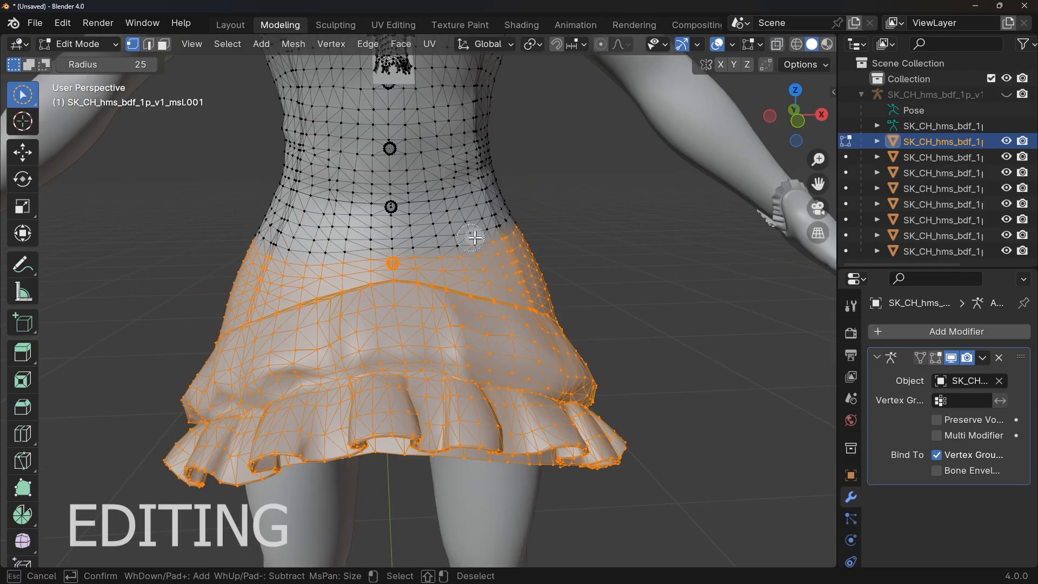
{"action": "left_click", "coordinate": [797, 45]}
{"action": "mouse_move", "coordinate": [475, 237]}
{"action": "left_mouse_down", "text": "ctrl"}
{"action": "mouse_move", "coordinate": [511, 233]}
{"action": "mouse_move", "coordinate": [451, 222]}
{"action": "left_mouse_up", "text": "ctrl"}
{"action": "left_click", "coordinate": [827, 45]}
{"action": "key", "text": "x"}
{"action": "left_click", "coordinate": [474, 161]}
- Select the trimmed top's hem edge loop, inspect the cut around the waist, and return to Object Mode
{"action": "left_click", "coordinate": [535, 239], "text": "alt"}
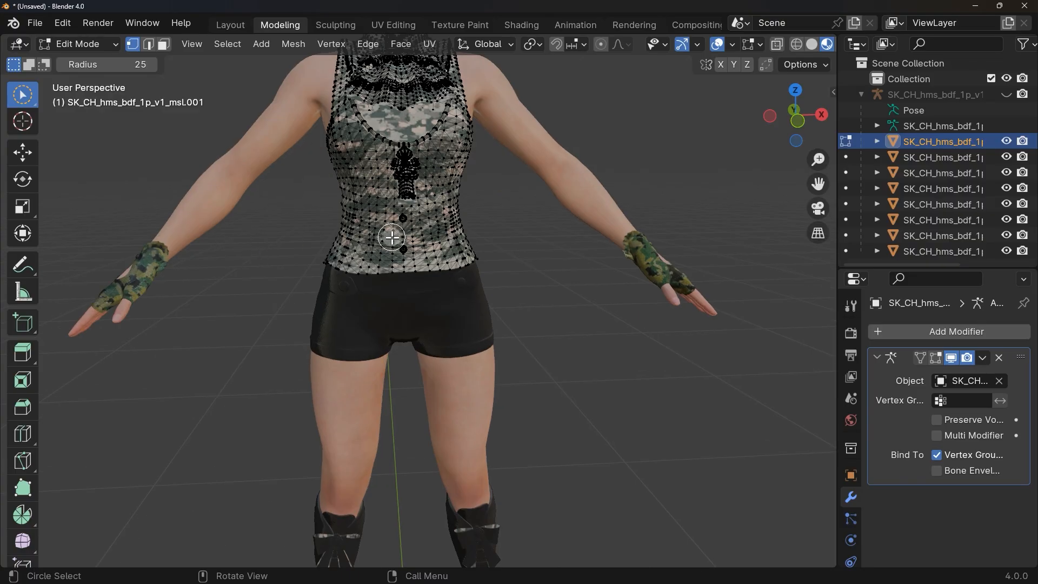
{"action": "middle_click_drag", "start_coordinate": [232, 248], "coordinate": [346, 219]}
{"action": "scroll", "coordinate": [660, 220], "scroll_direction": "up", "scroll_amount": 3}
{"action": "middle_click_drag", "start_coordinate": [660, 221], "coordinate": [398, 215]}
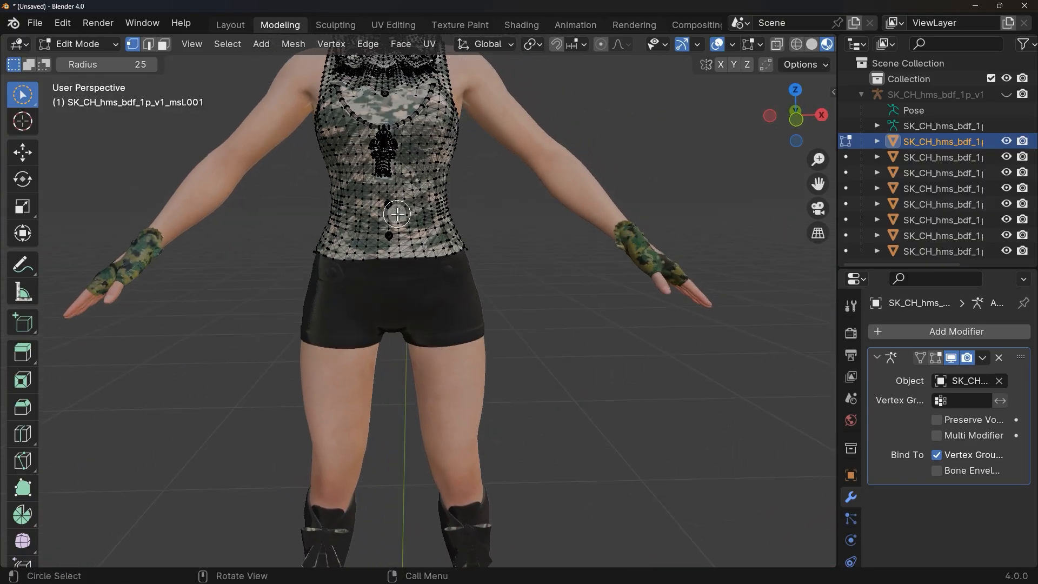
{"action": "scroll", "coordinate": [398, 214], "scroll_direction": "down", "scroll_amount": 2}
{"action": "left_click", "coordinate": [108, 45]}
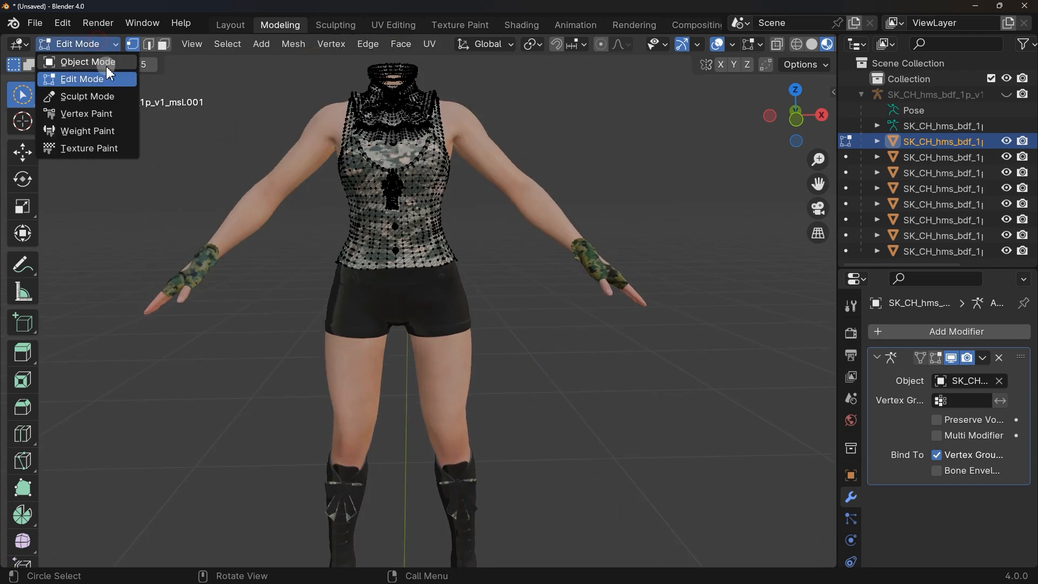
{"action": "left_click", "coordinate": [106, 63]}
{"action": "middle_click_drag", "start_coordinate": [206, 166], "coordinate": [222, 177]}
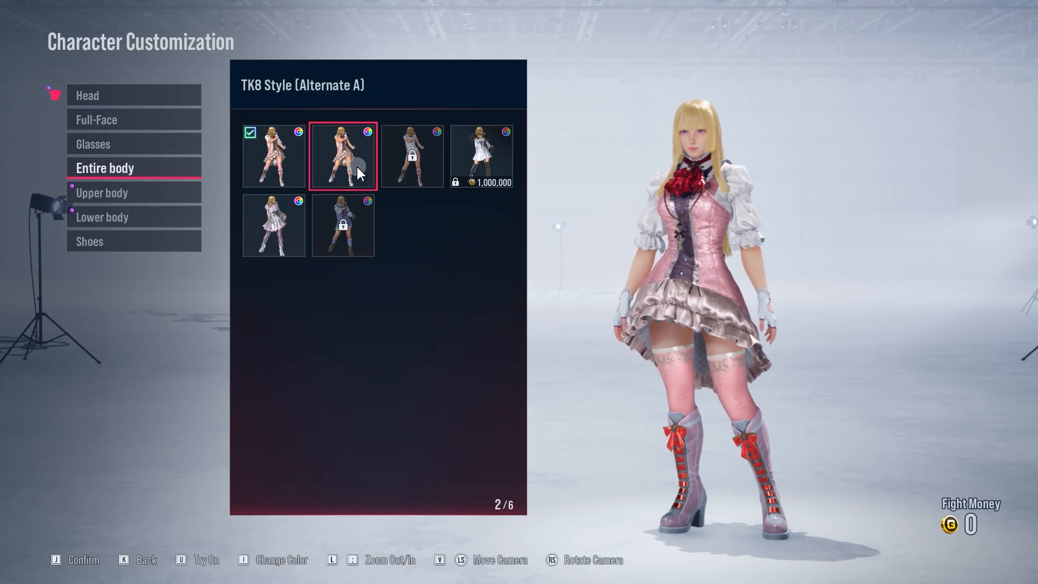
- Switch to Tekken 8 and equip the TK8 Style (Alternate A) entire-body outfit on Lili to preview the edit
{"action": "left_click", "coordinate": [358, 173]}
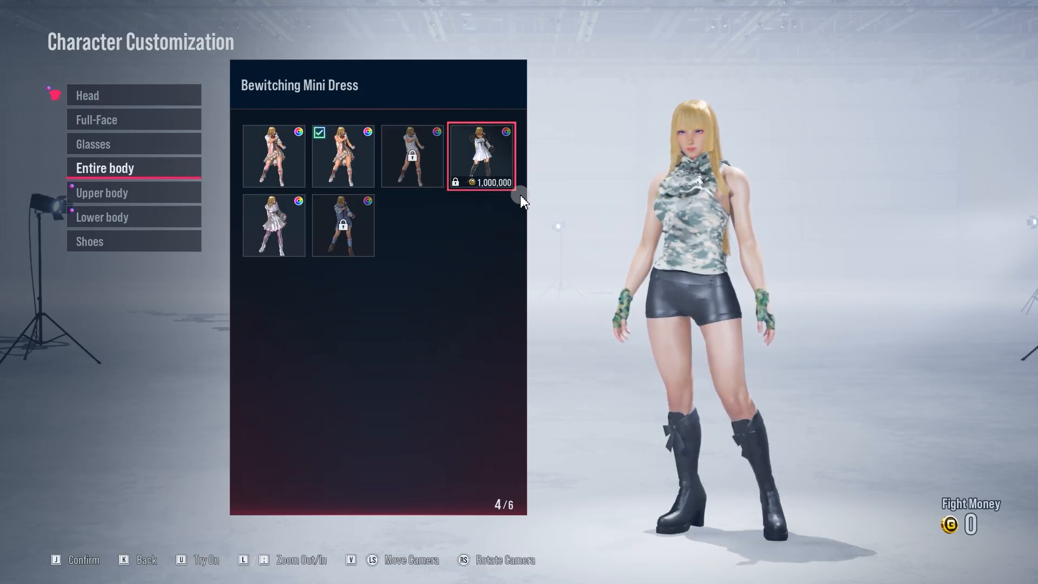
{"action": "key", "text": "semicolon"}
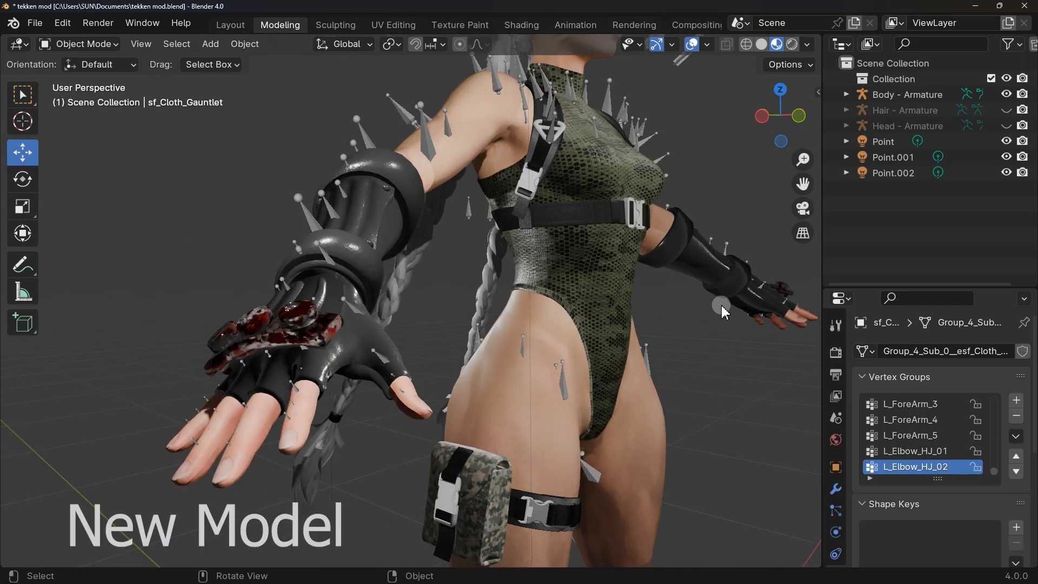
- Switch to Blender's tekken mod.blend and examine the new character model from the front and the side
{"action": "scroll", "coordinate": [716, 308], "scroll_direction": "down", "scroll_amount": 5}
{"action": "middle_click_drag", "start_coordinate": [716, 308], "coordinate": [468, 319]}
{"action": "scroll", "coordinate": [473, 334], "scroll_direction": "down", "scroll_amount": 6}
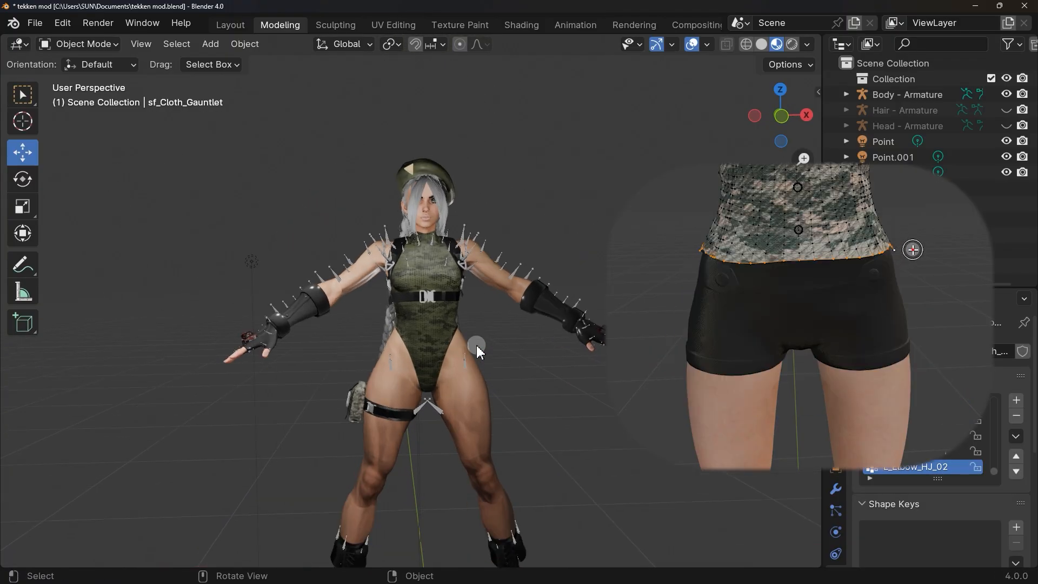
{"action": "scroll", "coordinate": [475, 345], "scroll_direction": "up", "scroll_amount": 3}
{"action": "middle_click_drag", "start_coordinate": [476, 345], "coordinate": [379, 343]}
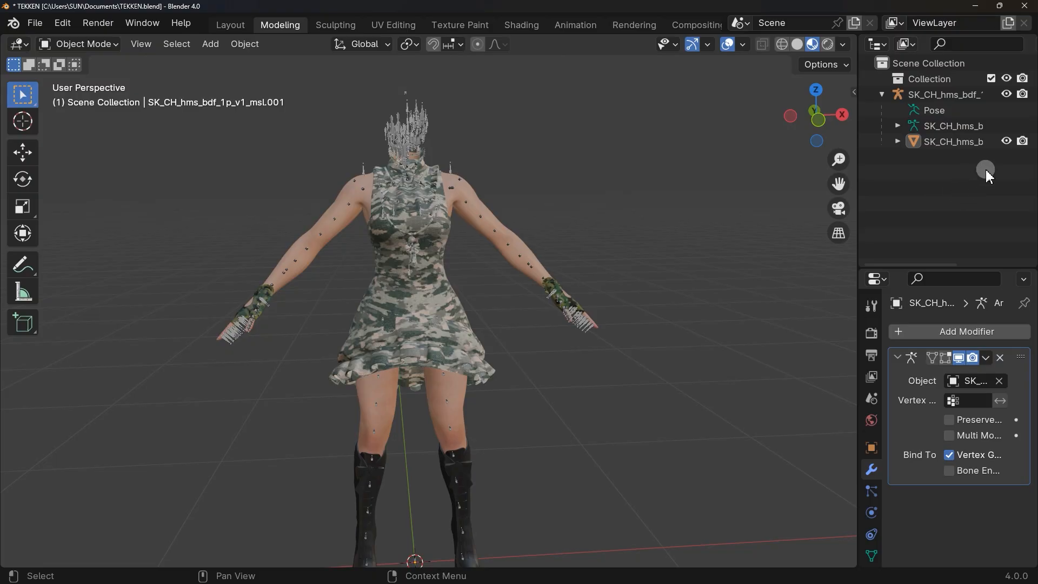
- In TEKKEN.blend, toggle the original outfit mesh's visibility off and back on twice
{"action": "left_click", "coordinate": [1007, 142]}
{"action": "left_click", "coordinate": [1009, 144]}
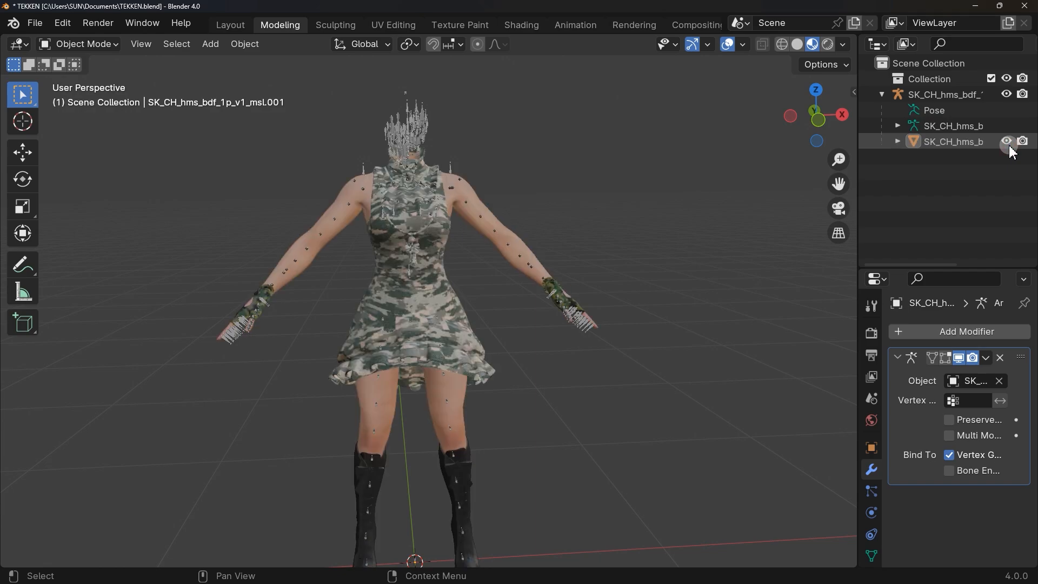
{"action": "left_click", "coordinate": [1009, 144]}
{"action": "left_click", "coordinate": [1009, 144]}
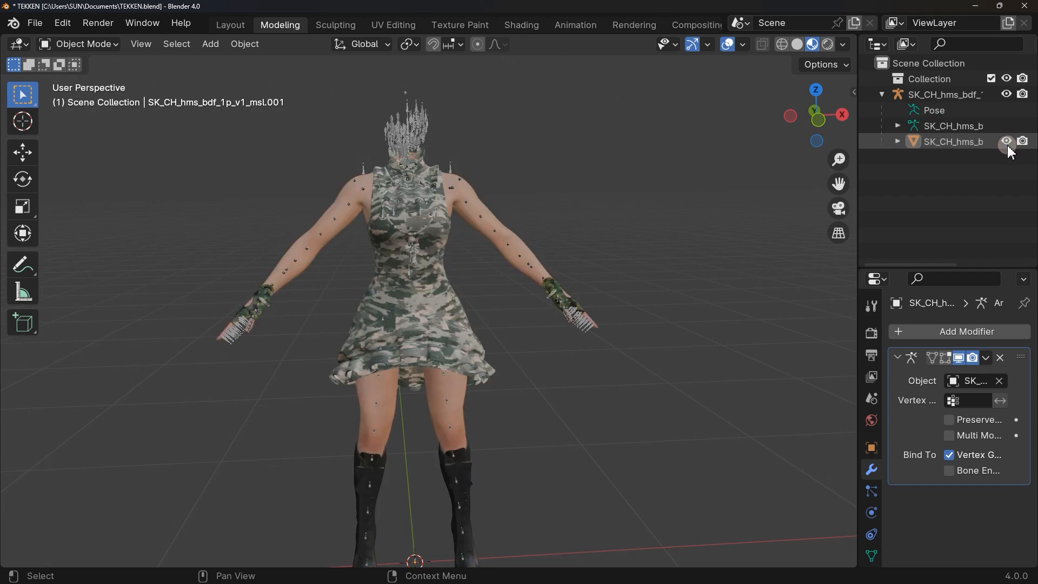
- Import tekken mod.fbx from D:\Blender 3d\SF6\SF6 into the scene as FBX
{"action": "left_click", "coordinate": [35, 23]}
{"action": "mouse_move", "coordinate": [77, 249]}
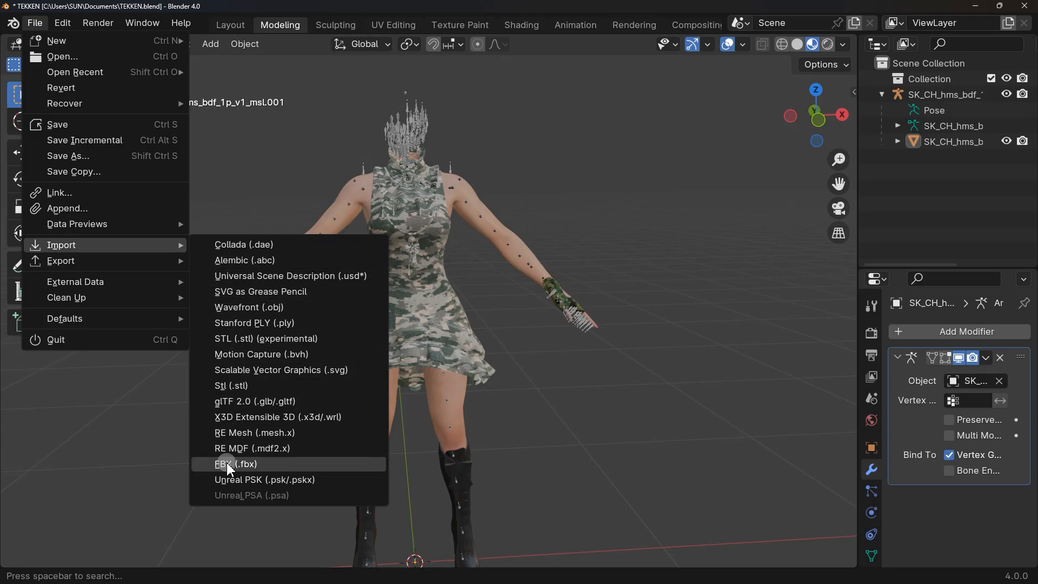
{"action": "left_click", "coordinate": [273, 464]}
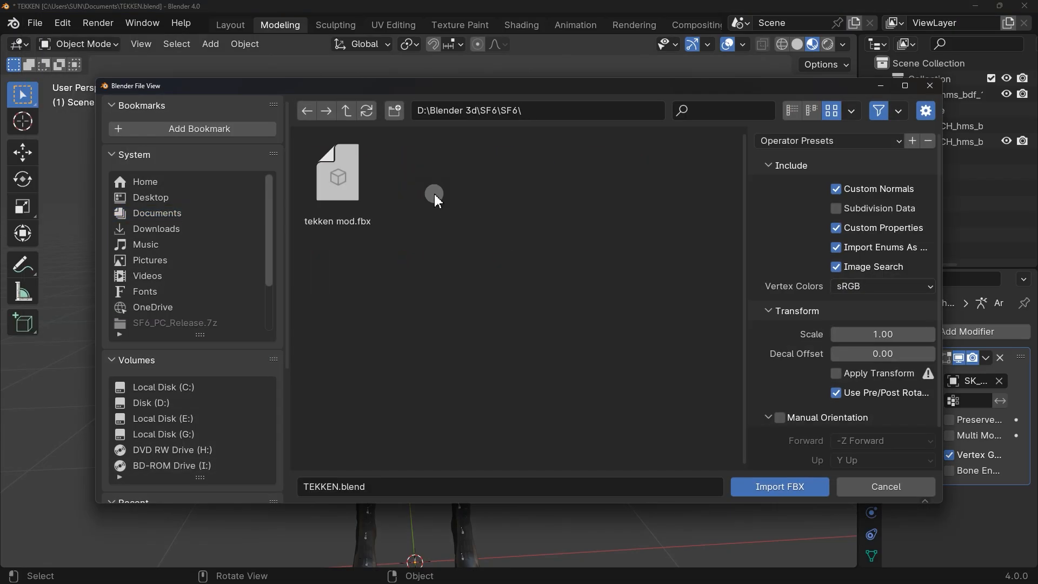
{"action": "left_click", "coordinate": [338, 179]}
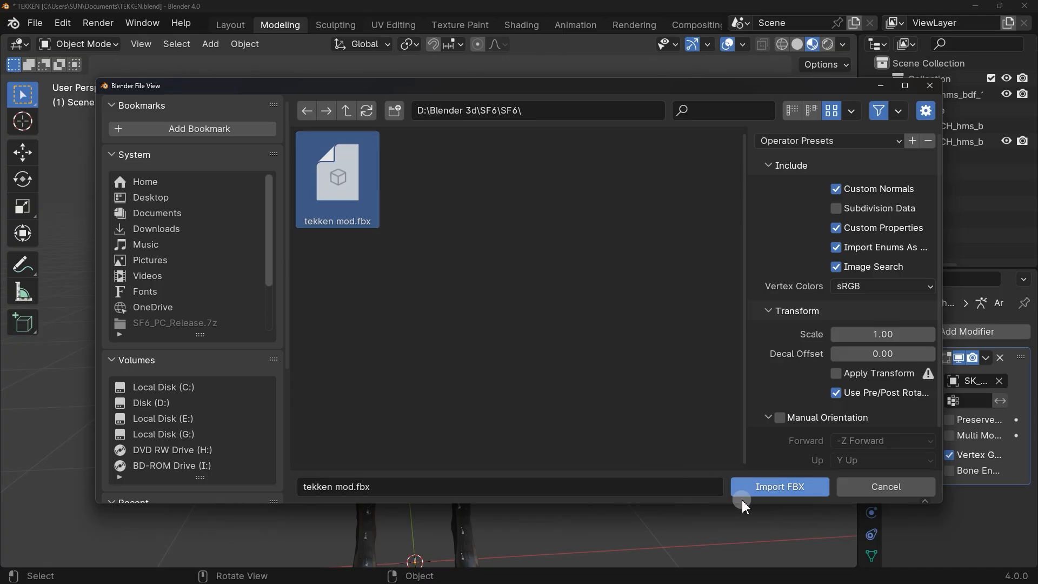
{"action": "left_click", "coordinate": [772, 493]}
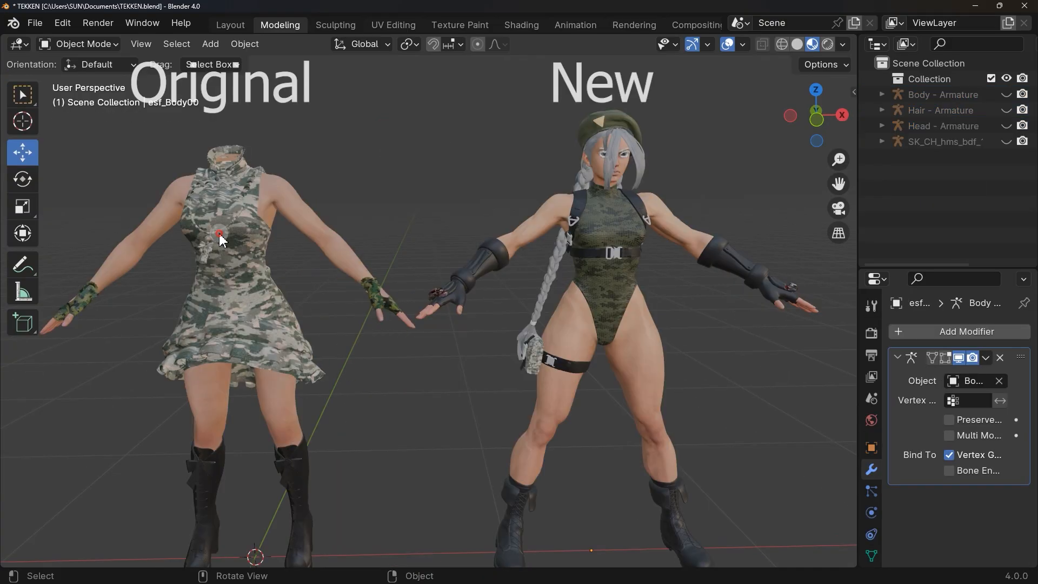
- Scale Body - Armature to 1.040 along X and Z, and check its fit by hiding and reshowing the original outfit mesh
{"action": "left_click", "coordinate": [227, 242]}
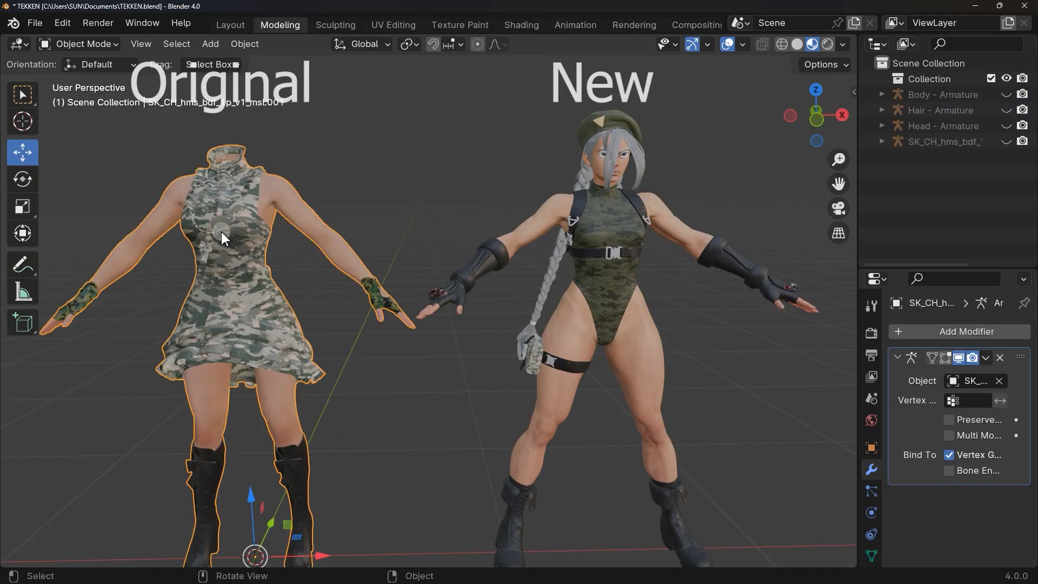
{"action": "left_click", "coordinate": [605, 224]}
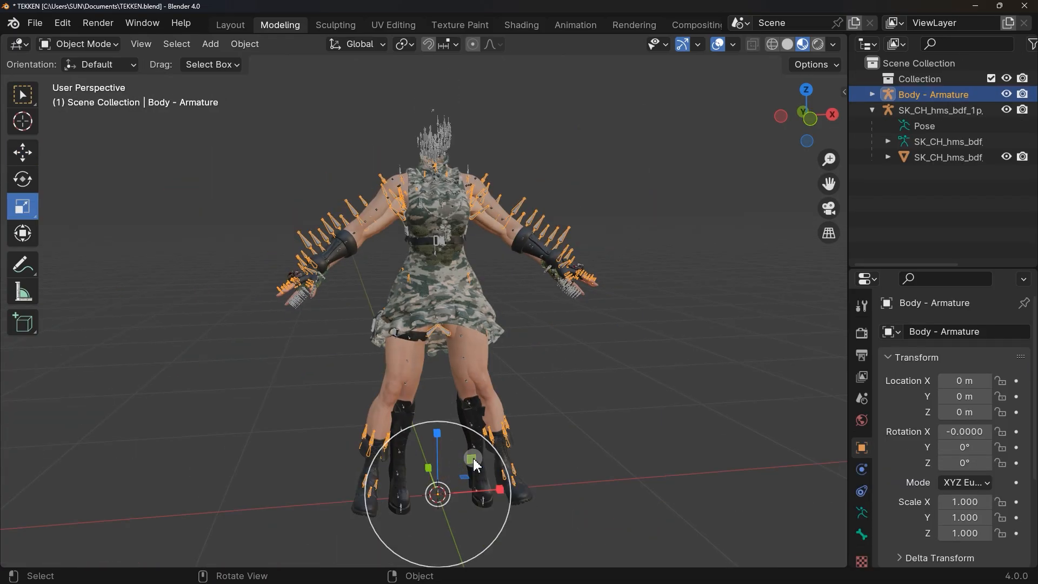
{"action": "mouse_move", "coordinate": [477, 453]}
{"action": "left_mouse_down"}
{"action": "mouse_move", "coordinate": [514, 401]}
{"action": "mouse_move", "coordinate": [525, 415]}
{"action": "mouse_move", "coordinate": [443, 460]}
{"action": "mouse_move", "coordinate": [479, 441]}
{"action": "mouse_move", "coordinate": [473, 457]}
{"action": "left_mouse_up"}
{"action": "scroll", "coordinate": [441, 352], "scroll_direction": "up", "scroll_amount": 1}
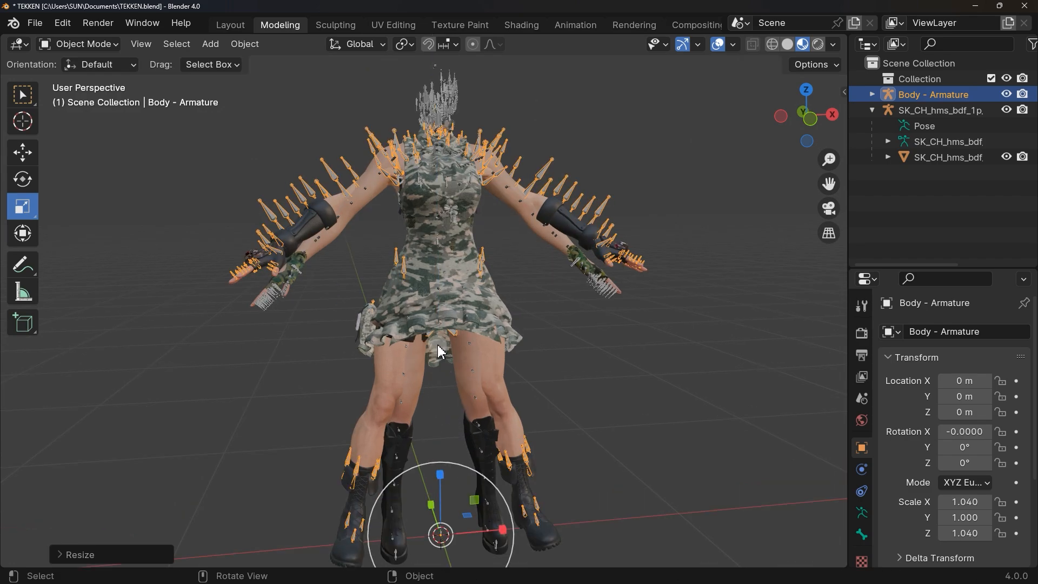
{"action": "left_click", "coordinate": [1006, 157]}
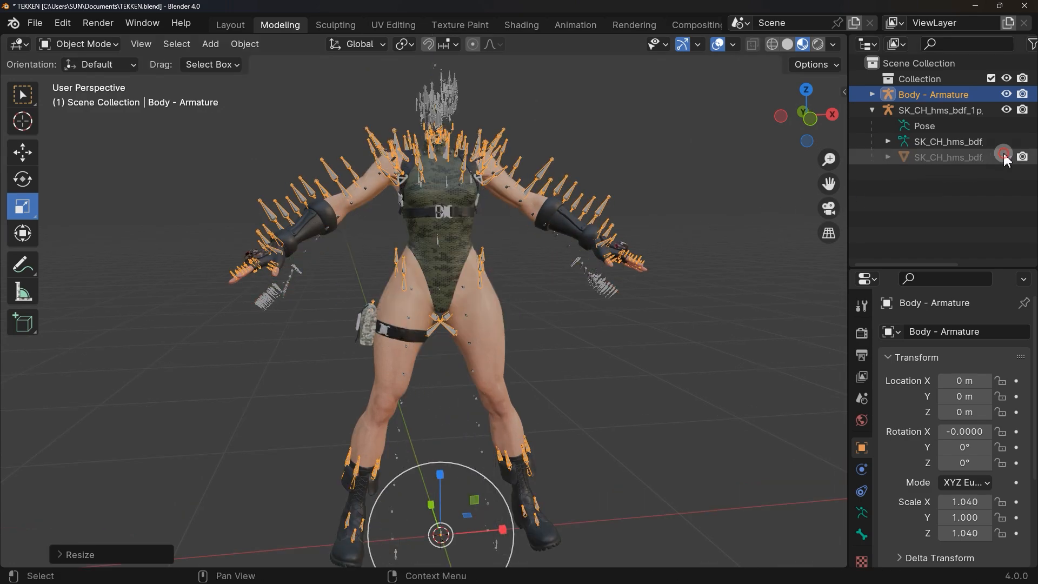
{"action": "left_click", "coordinate": [1006, 157]}
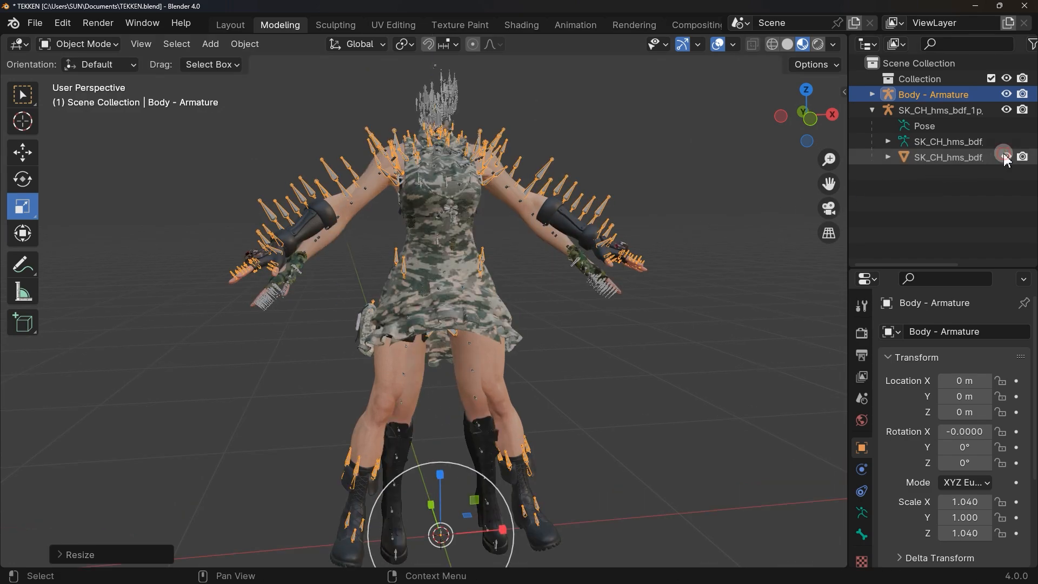
- Scale Body - Armature to about 1.049 along Z to match the original model's height
{"action": "left_click", "coordinate": [750, 177]}
{"action": "left_click", "coordinate": [900, 108]}
{"action": "left_click", "coordinate": [935, 101]}
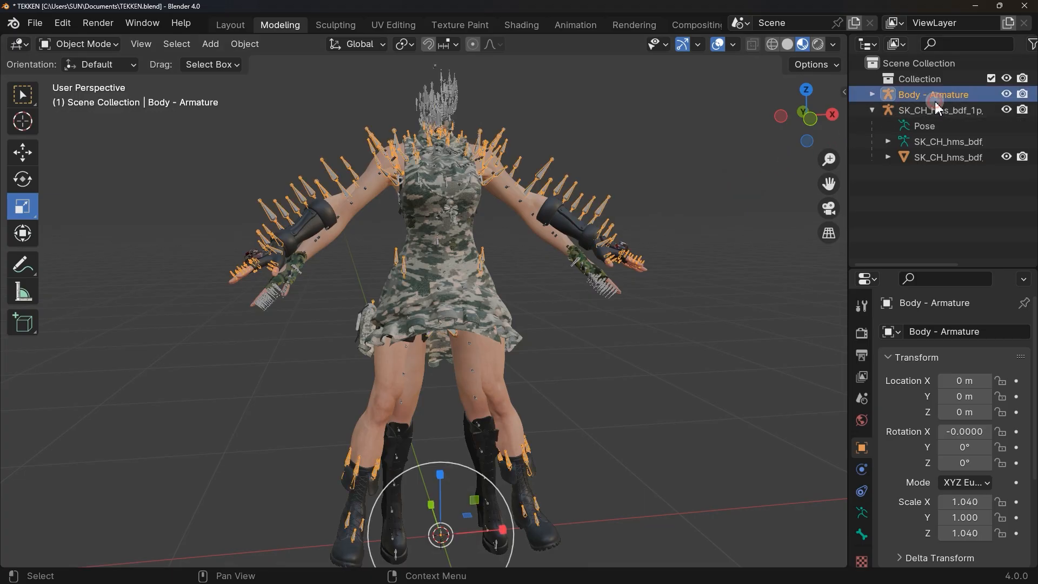
{"action": "left_click", "coordinate": [23, 154]}
{"action": "left_click", "coordinate": [20, 207]}
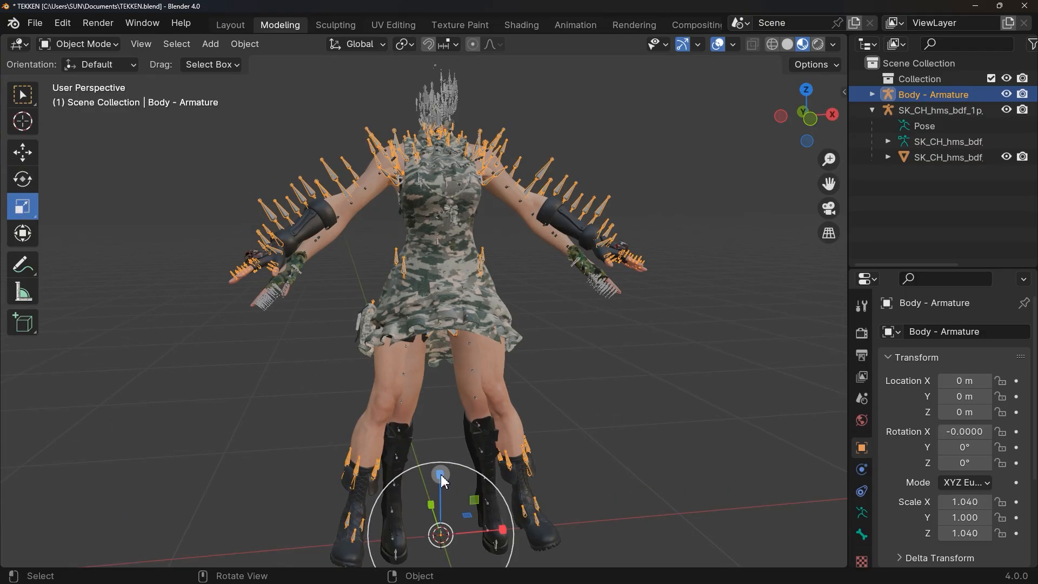
{"action": "left_click_drag", "start_coordinate": [441, 476], "coordinate": [441, 475]}
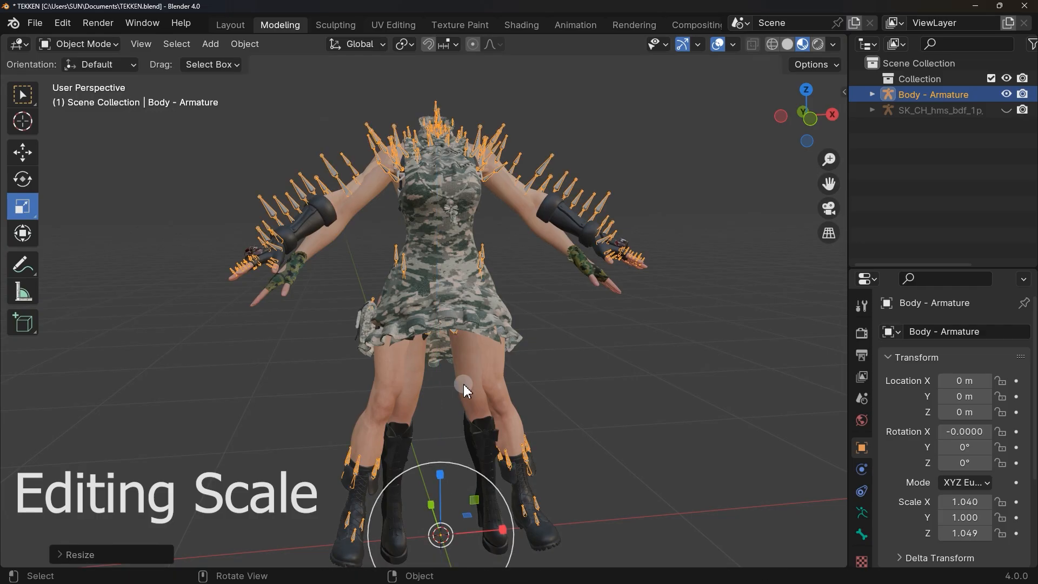
- Compare the fit from another angle, showing the original outfit mesh and toggling its armature's visibility
{"action": "middle_click_drag", "start_coordinate": [466, 391], "coordinate": [377, 354]}
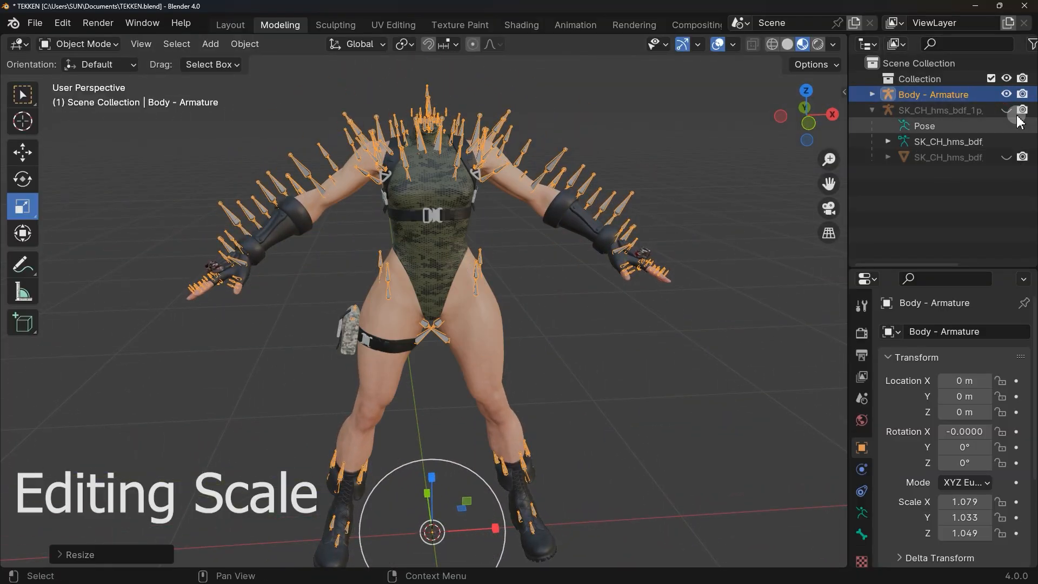
{"action": "key", "text": "h"}
{"action": "left_click", "coordinate": [1007, 157]}
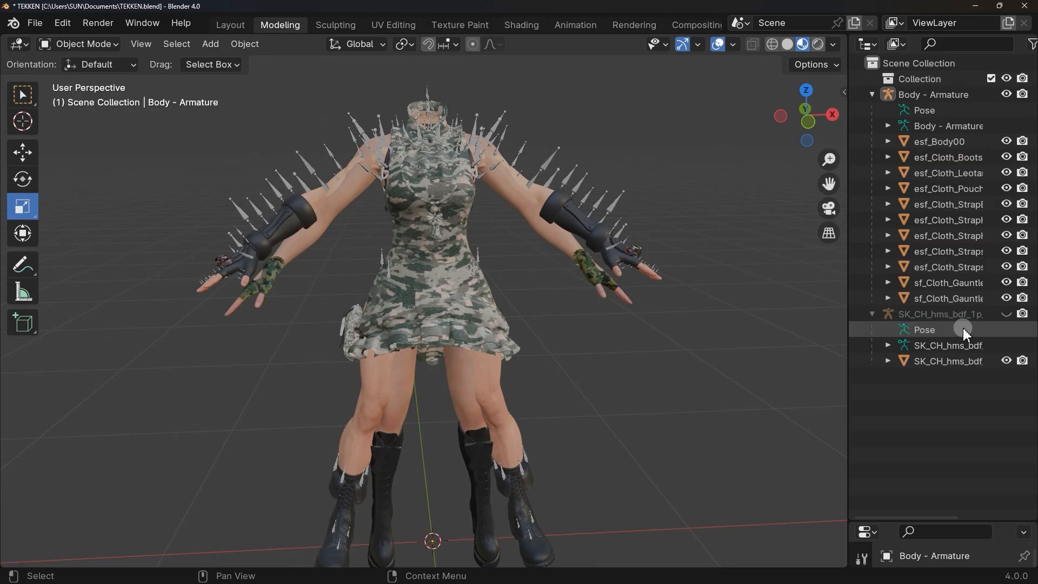
{"action": "left_click", "coordinate": [1006, 315]}
{"action": "left_click", "coordinate": [1006, 315]}
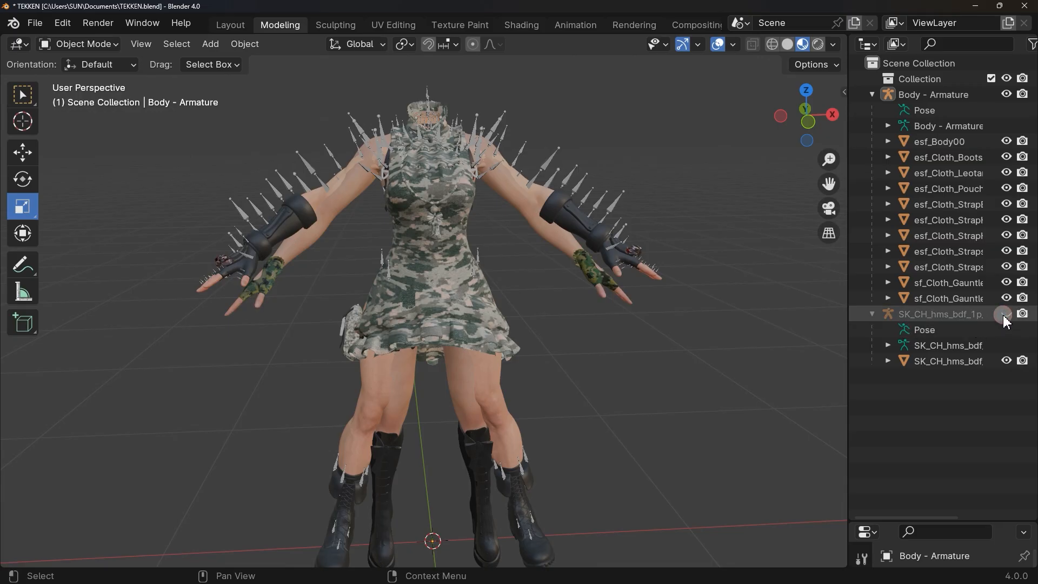
- Switch Body - Armature to Pose Mode and rotate the right upper arm bones downward toward the original model's arm
{"action": "left_click", "coordinate": [934, 98]}
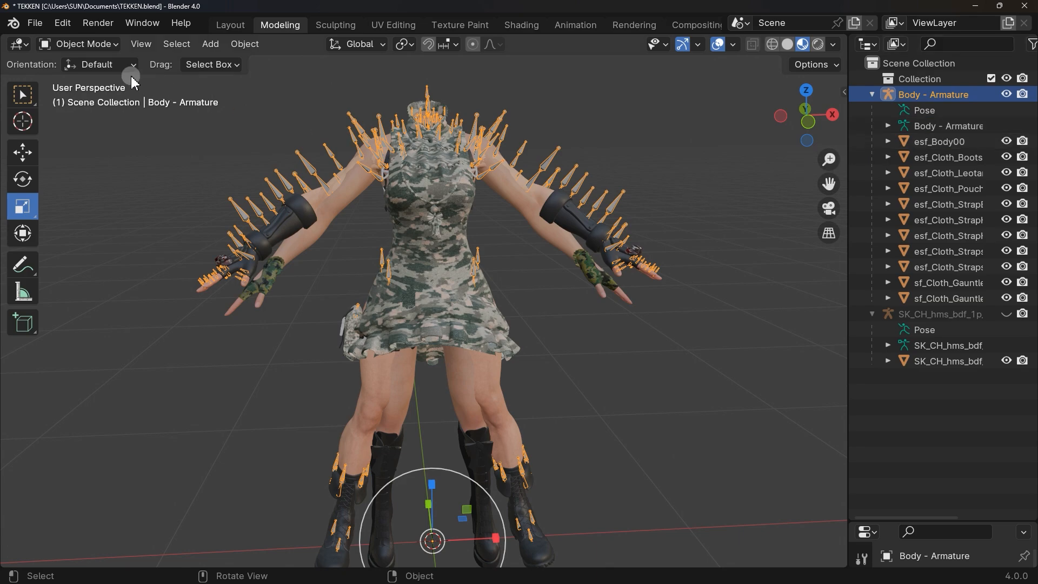
{"action": "left_click", "coordinate": [78, 44]}
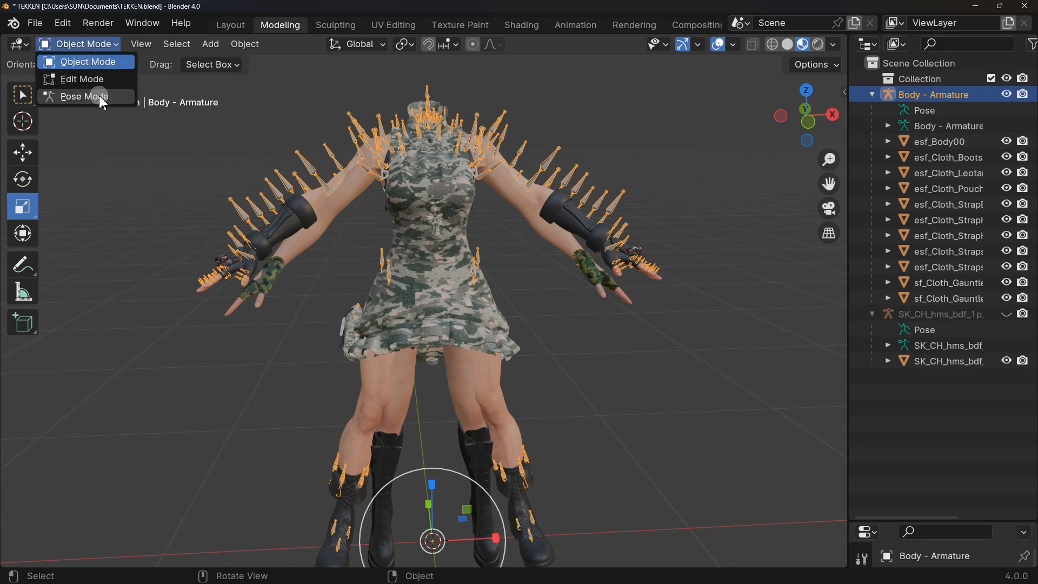
{"action": "left_click", "coordinate": [85, 97]}
{"action": "scroll", "coordinate": [261, 113], "scroll_direction": "up", "scroll_amount": 2}
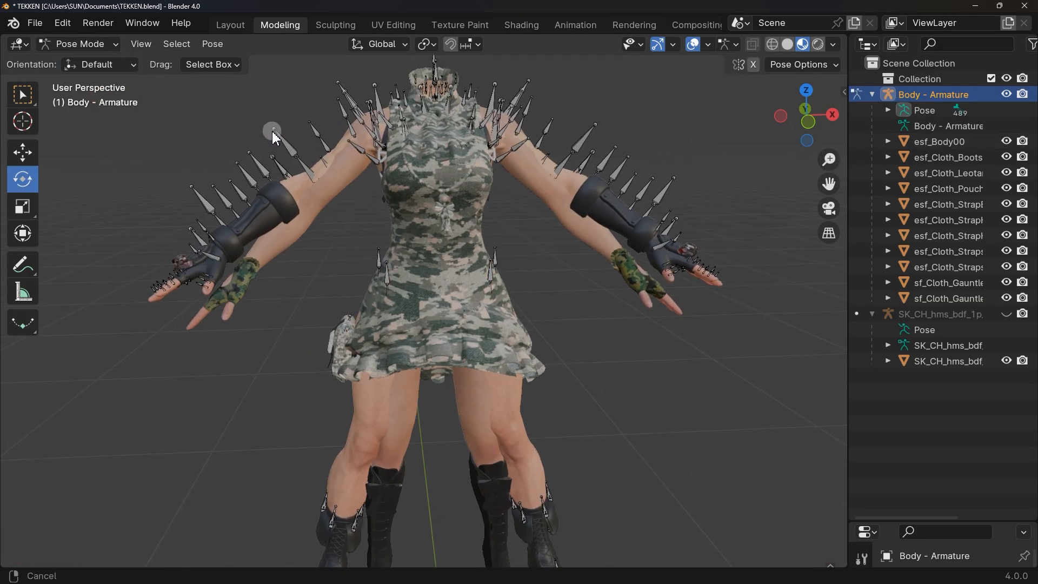
{"action": "middle_click_drag", "start_coordinate": [271, 130], "coordinate": [304, 190], "text": "shift"}
{"action": "scroll", "coordinate": [339, 163], "scroll_direction": "up", "scroll_amount": 2}
{"action": "left_click_drag", "start_coordinate": [342, 75], "coordinate": [393, 128]}
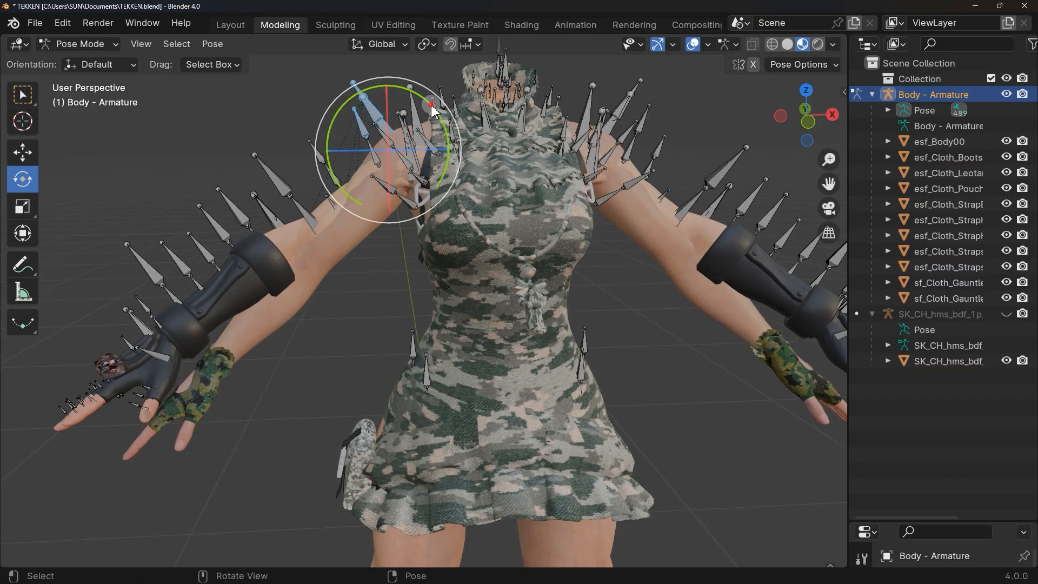
{"action": "mouse_move", "coordinate": [432, 106]}
{"action": "left_mouse_down"}
{"action": "mouse_move", "coordinate": [409, 93]}
{"action": "mouse_move", "coordinate": [423, 103]}
{"action": "left_mouse_up"}
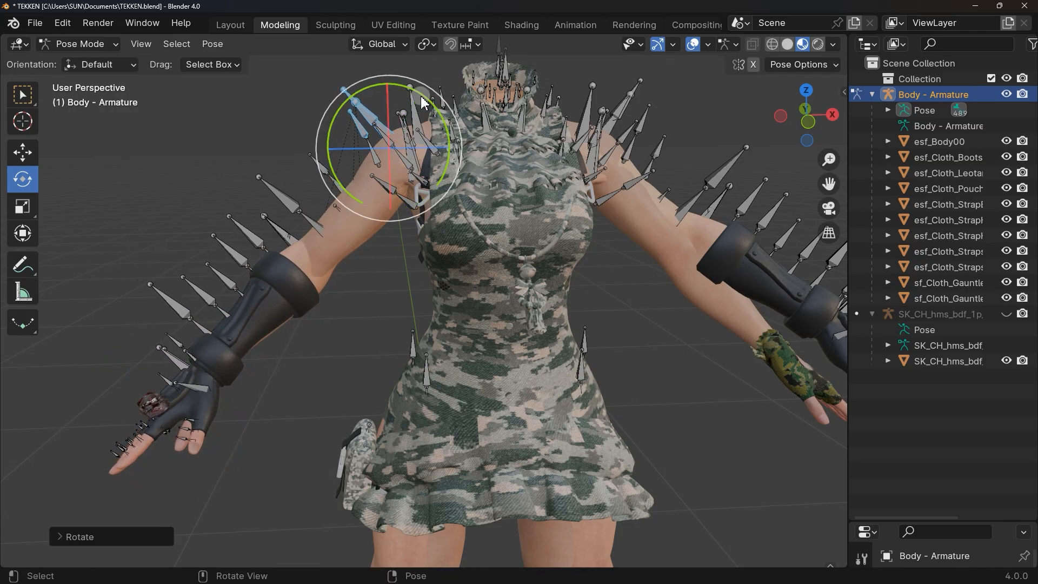
{"action": "left_click", "coordinate": [1006, 94]}
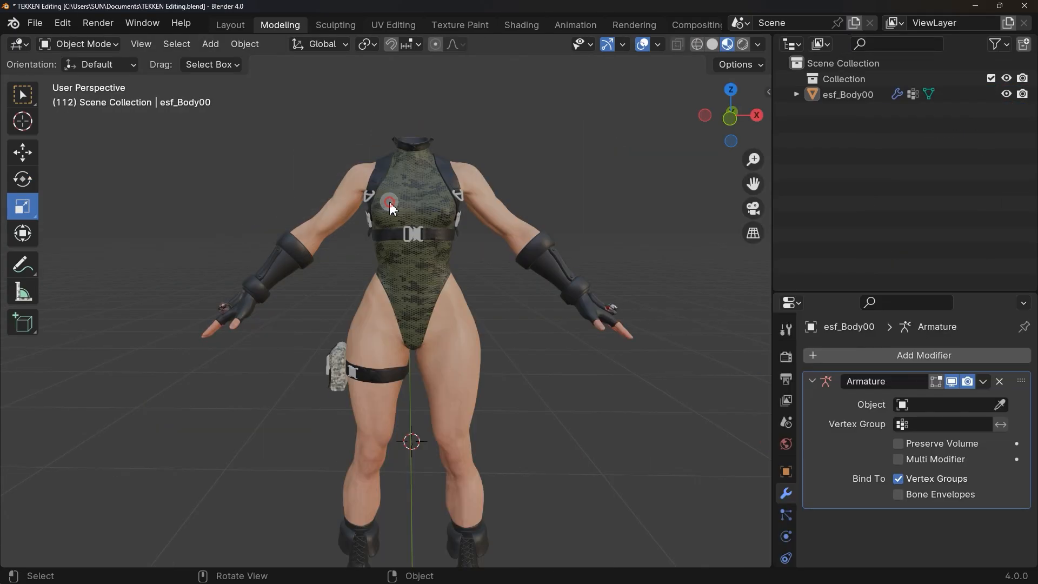
- In TEKKEN Editing.blend, add an armature to the scene with esf_Body00 and scale it down inside the torso
{"action": "left_click", "coordinate": [389, 202]}
{"action": "left_click", "coordinate": [211, 44]}
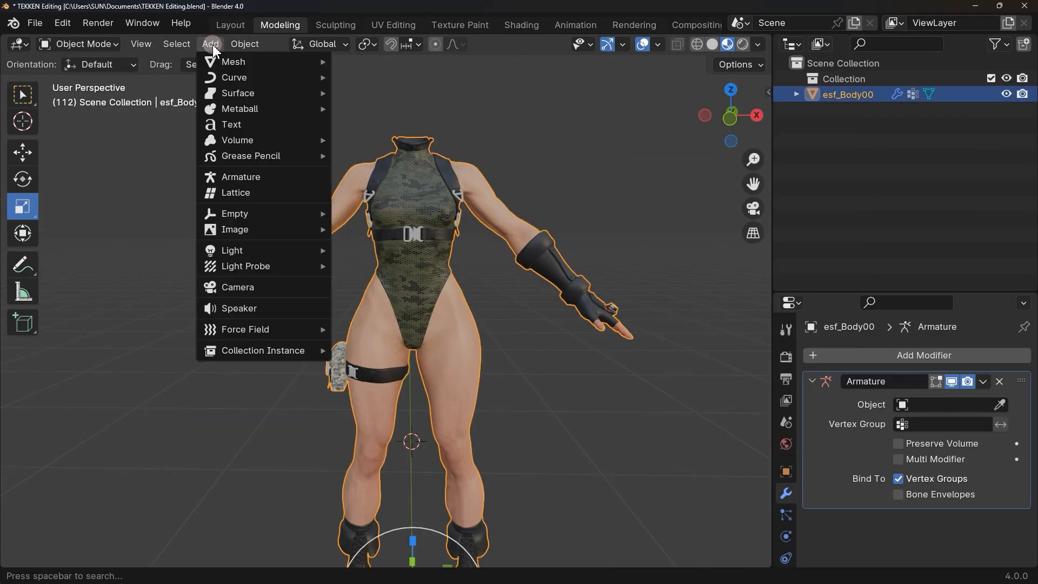
{"action": "left_click", "coordinate": [222, 177]}
{"action": "key", "text": "s"}
{"action": "left_click", "coordinate": [440, 436]}
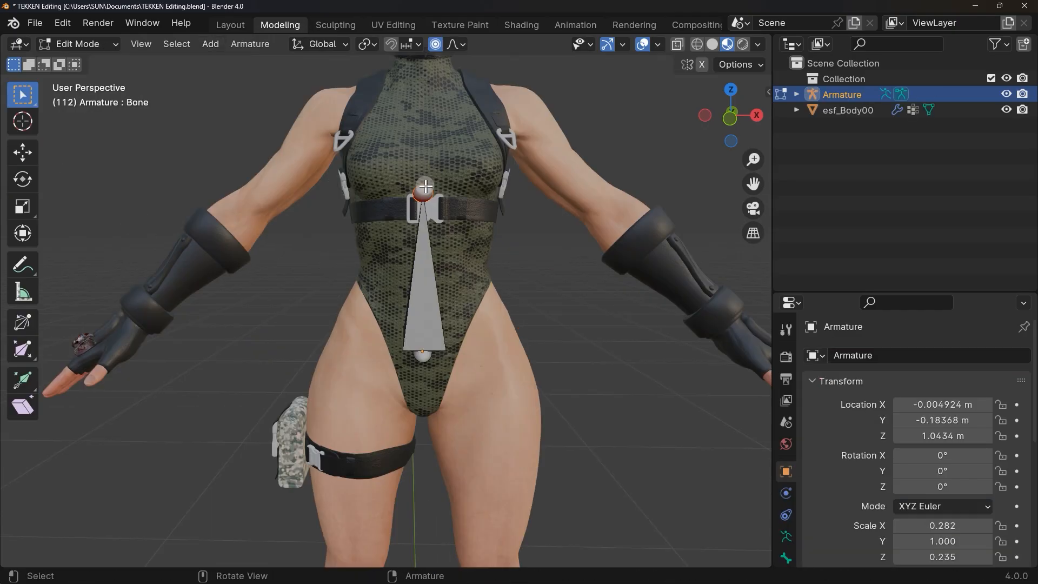
- Extrude a chain of bones from the torso bone's tip to the left shoulder, down to the elbow and on to the wrist
{"action": "key", "text": "e"}
{"action": "left_click", "coordinate": [520, 103]}
{"action": "key", "text": "e"}
{"action": "left_click", "coordinate": [625, 219]}
{"action": "key", "text": "e"}
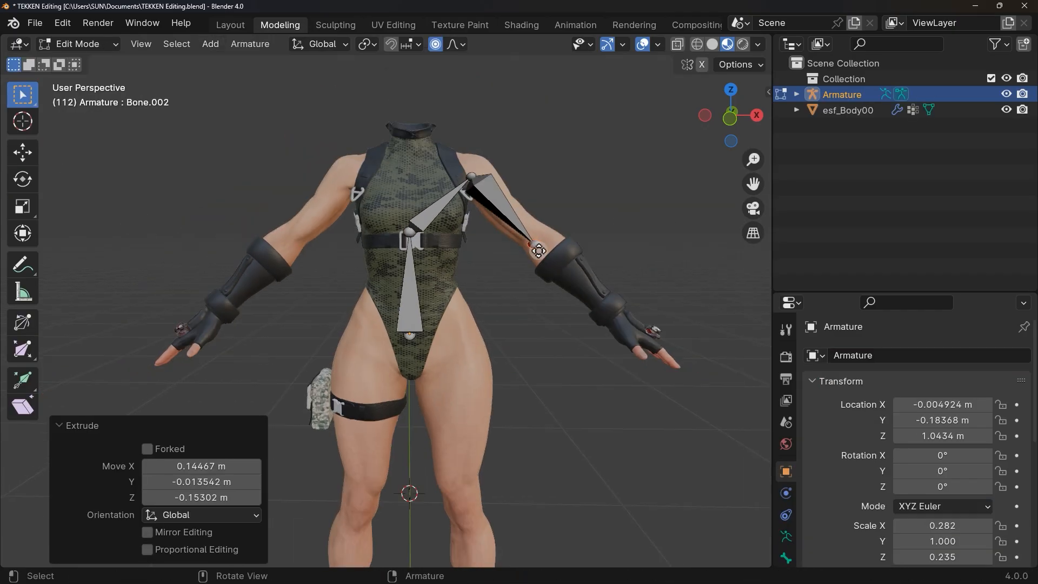
{"action": "left_click", "coordinate": [600, 303]}
{"action": "key", "text": "e"}
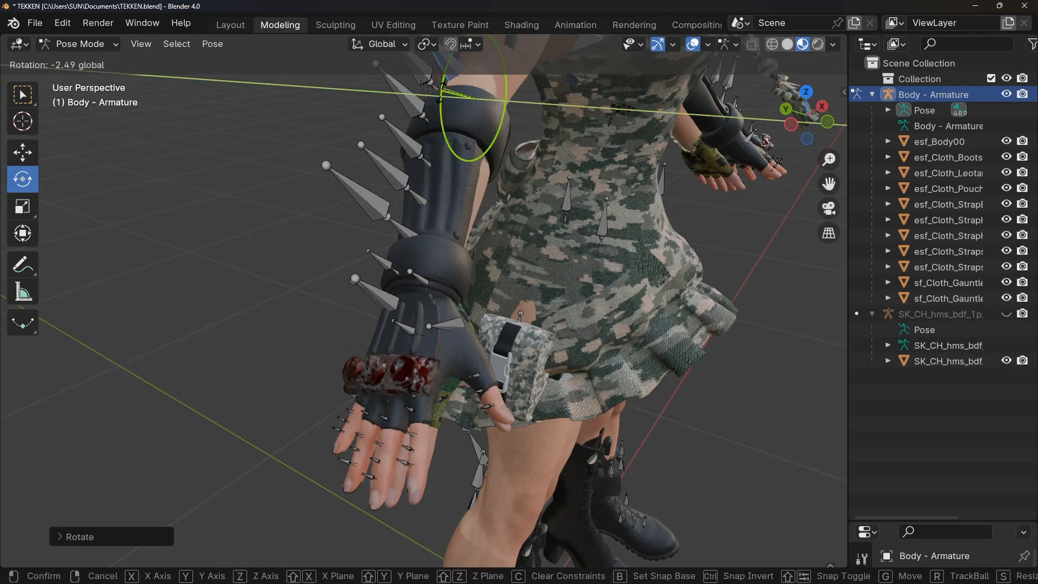
- Back in TEKKEN.blend, rotate the posed arm and a finger bone, and scale the finger along Z to match the original hand
{"action": "left_click_drag", "start_coordinate": [443, 86], "coordinate": [446, 93]}
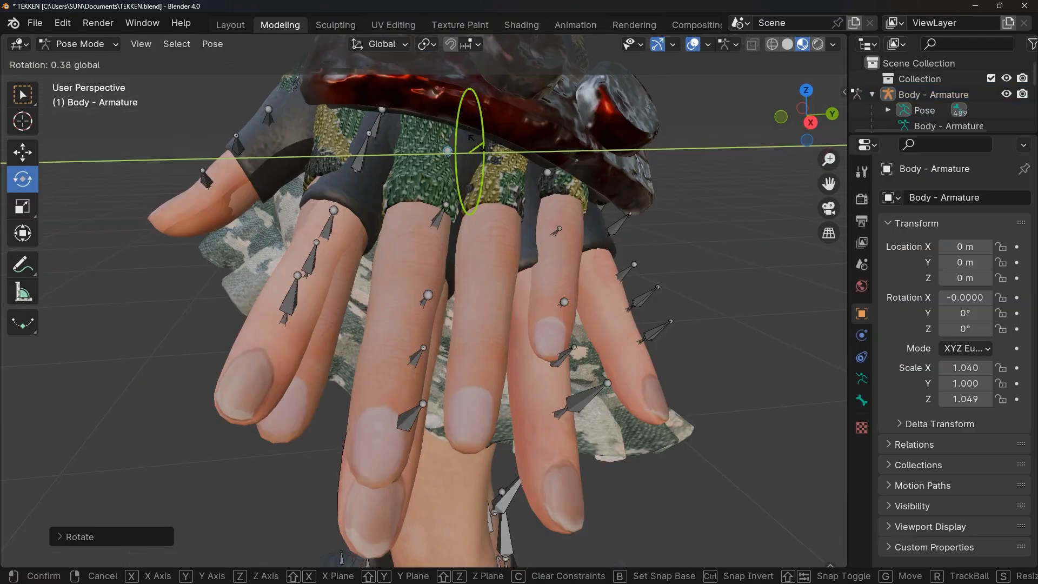
{"action": "left_click_drag", "start_coordinate": [471, 138], "coordinate": [471, 151]}
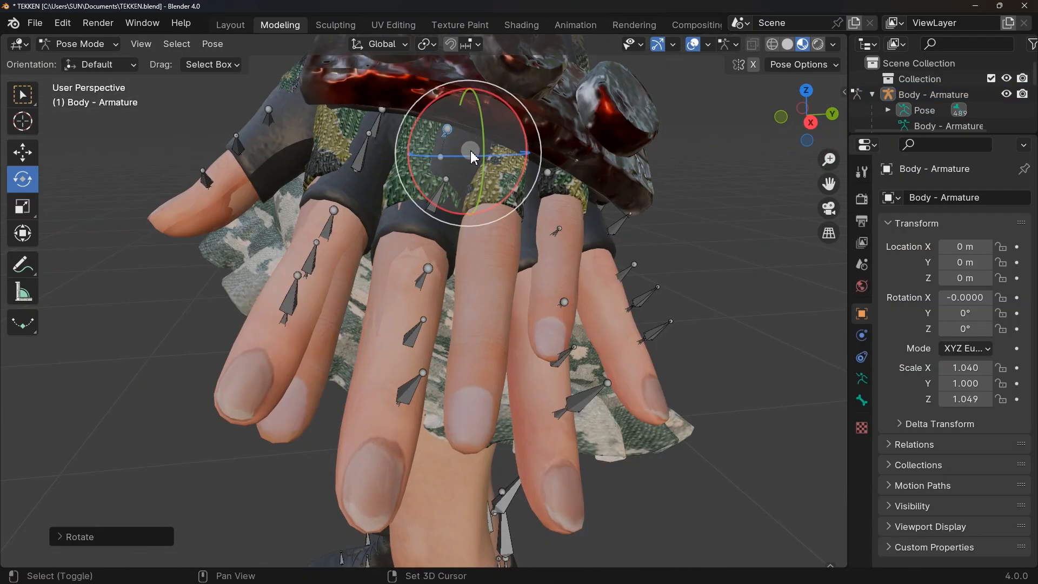
{"action": "left_click", "coordinate": [23, 206]}
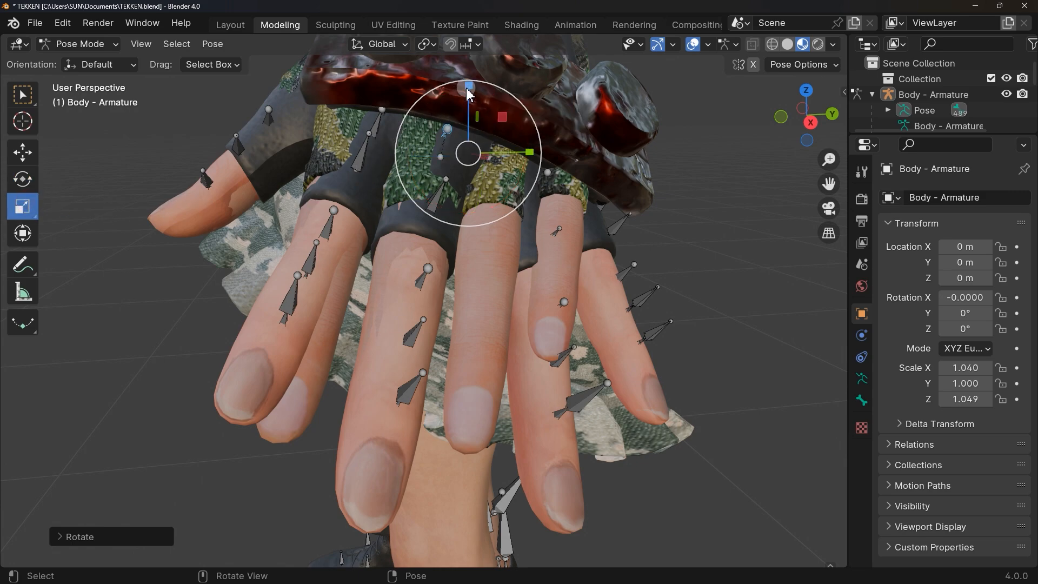
{"action": "left_click_drag", "start_coordinate": [464, 91], "coordinate": [468, 100]}
- Turn on In Front in Body - Armature's viewport display and keep it displayed as Textured
{"action": "left_click", "coordinate": [943, 493]}
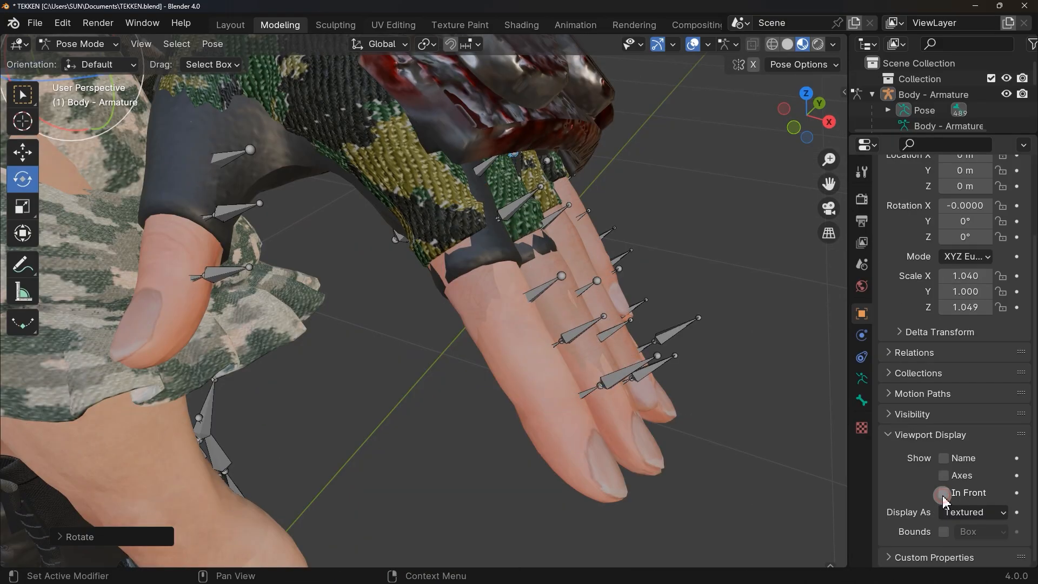
{"action": "left_click", "coordinate": [943, 494]}
{"action": "left_click", "coordinate": [943, 494]}
{"action": "left_click", "coordinate": [965, 512]}
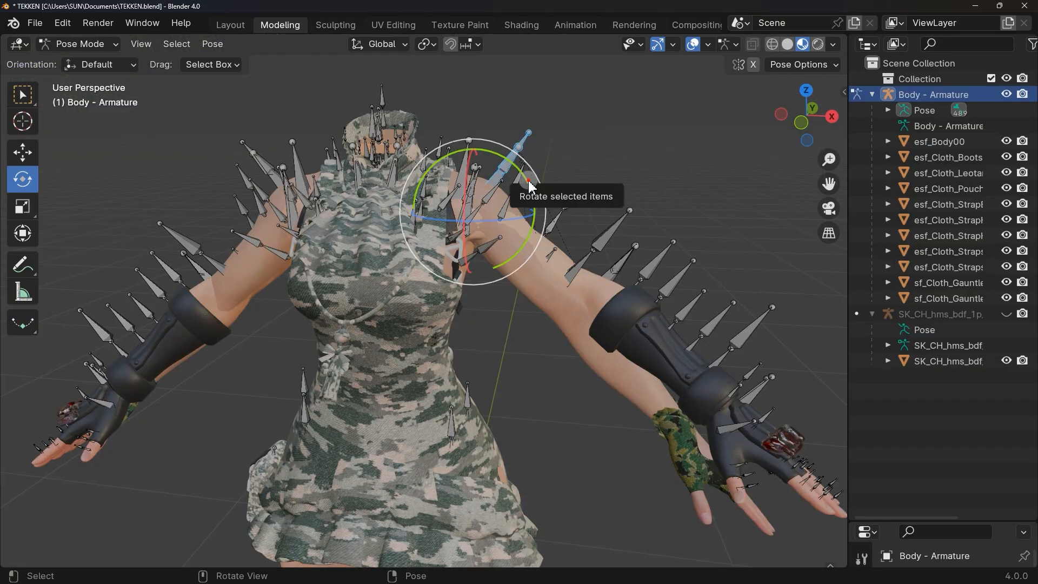
- Pose the left arm, R_Thigh, L_Thigh and a finger bone so the limbs line up with the original model
{"action": "left_click_drag", "start_coordinate": [523, 176], "coordinate": [533, 176]}
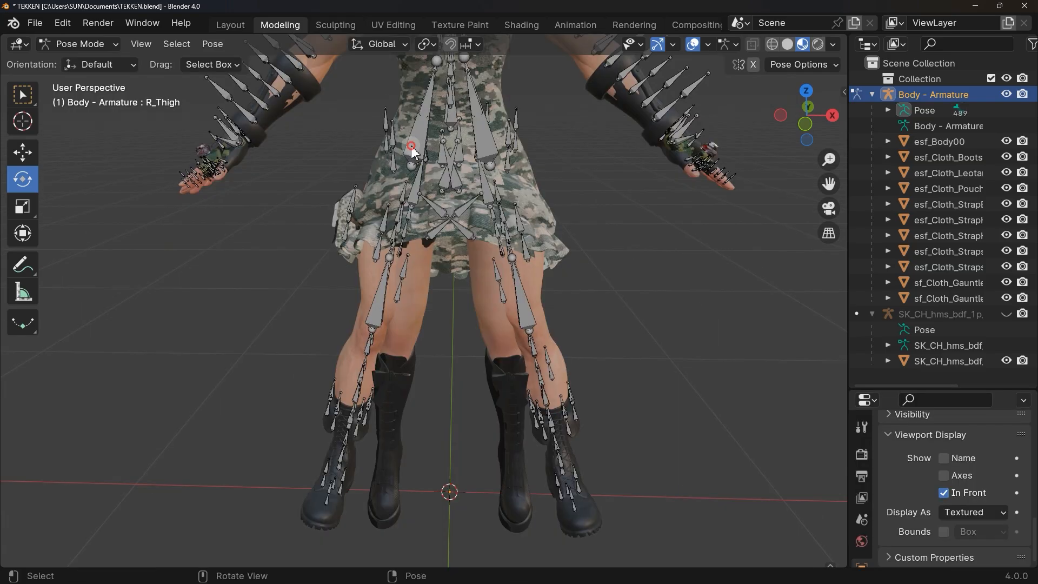
{"action": "left_click", "coordinate": [413, 149]}
{"action": "left_click_drag", "start_coordinate": [412, 149], "coordinate": [422, 157]}
{"action": "left_click", "coordinate": [526, 135]}
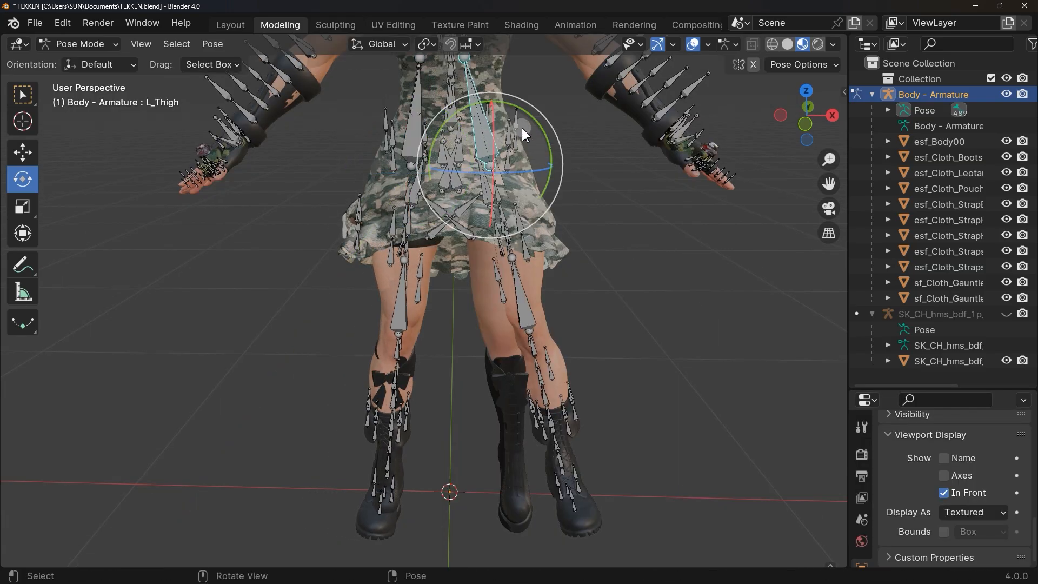
{"action": "left_click_drag", "start_coordinate": [525, 136], "coordinate": [529, 137]}
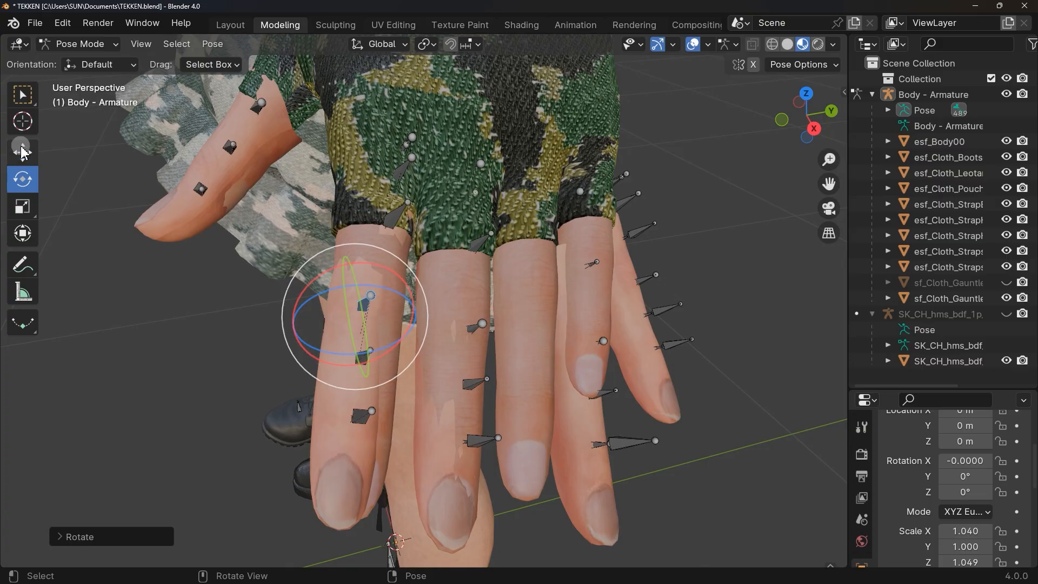
{"action": "left_click_drag", "start_coordinate": [384, 315], "coordinate": [414, 335]}
{"action": "left_click", "coordinate": [22, 179]}
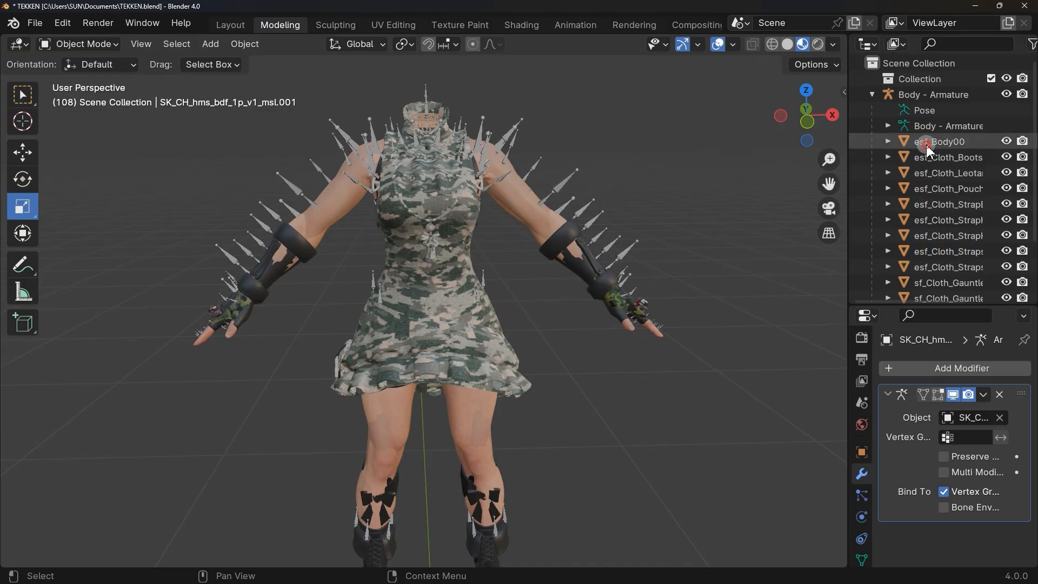
- Examine the esf_Body00 mesh in Edit Mode against its posed shape, and return to Object Mode
{"action": "left_click", "coordinate": [927, 145]}
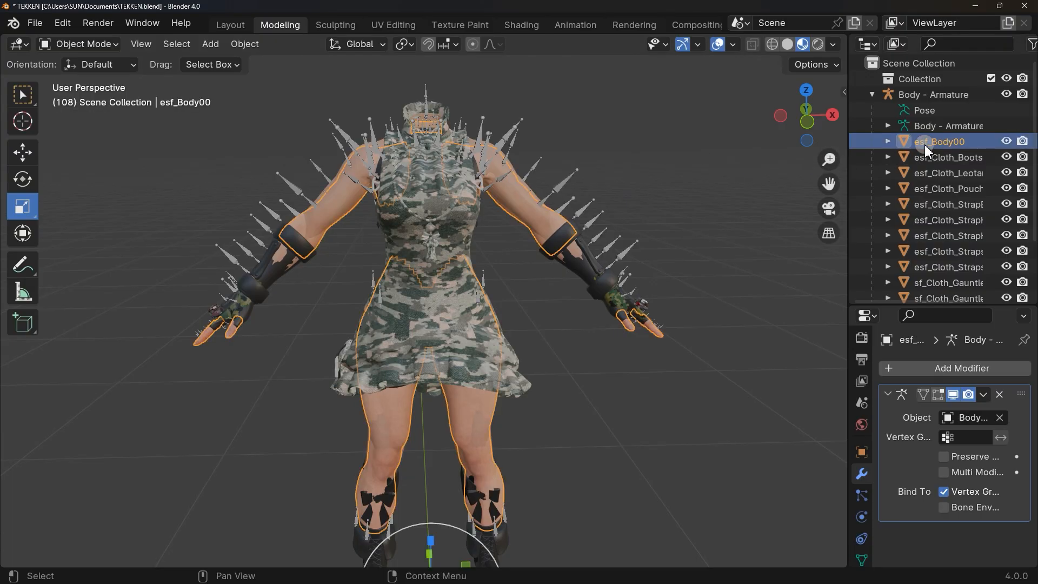
{"action": "left_click", "coordinate": [100, 45]}
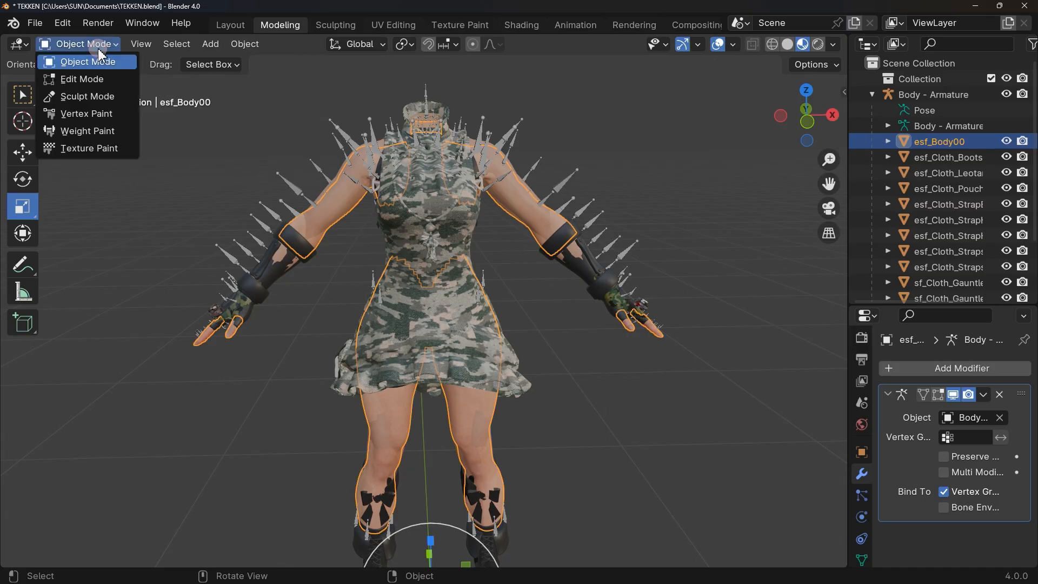
{"action": "left_click", "coordinate": [106, 80]}
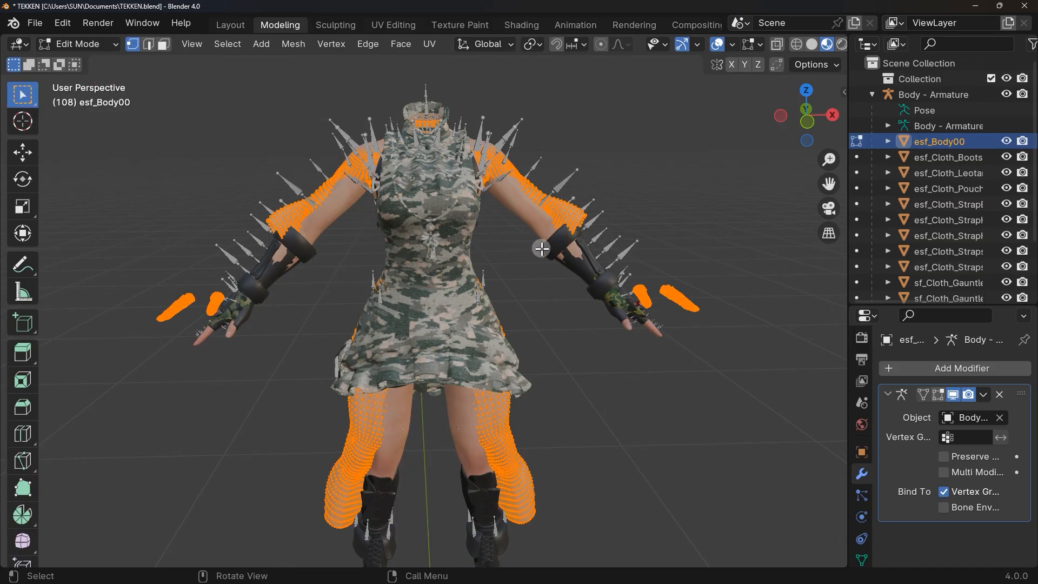
{"action": "left_click", "coordinate": [101, 46]}
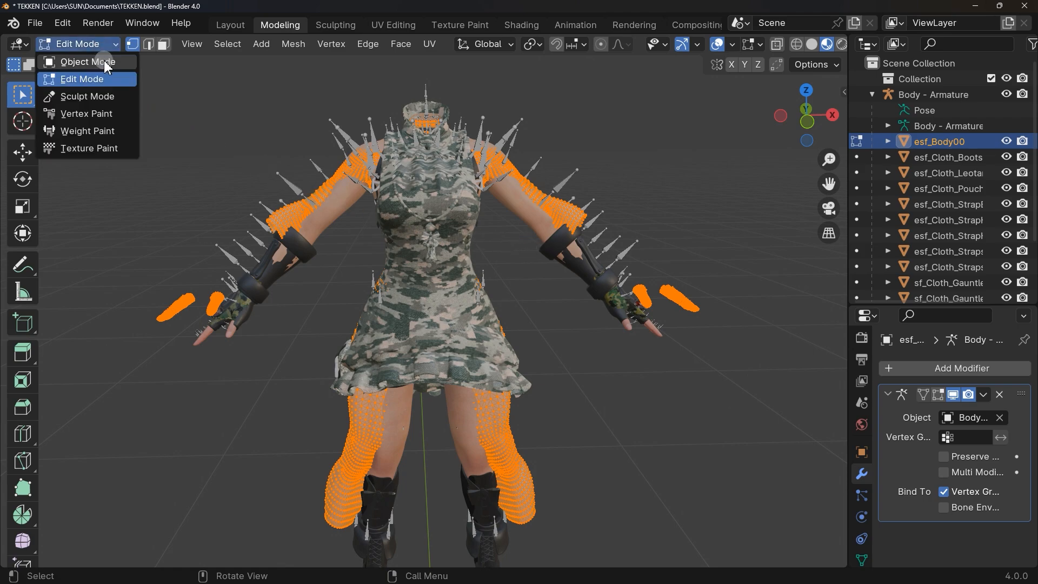
{"action": "left_click", "coordinate": [107, 64]}
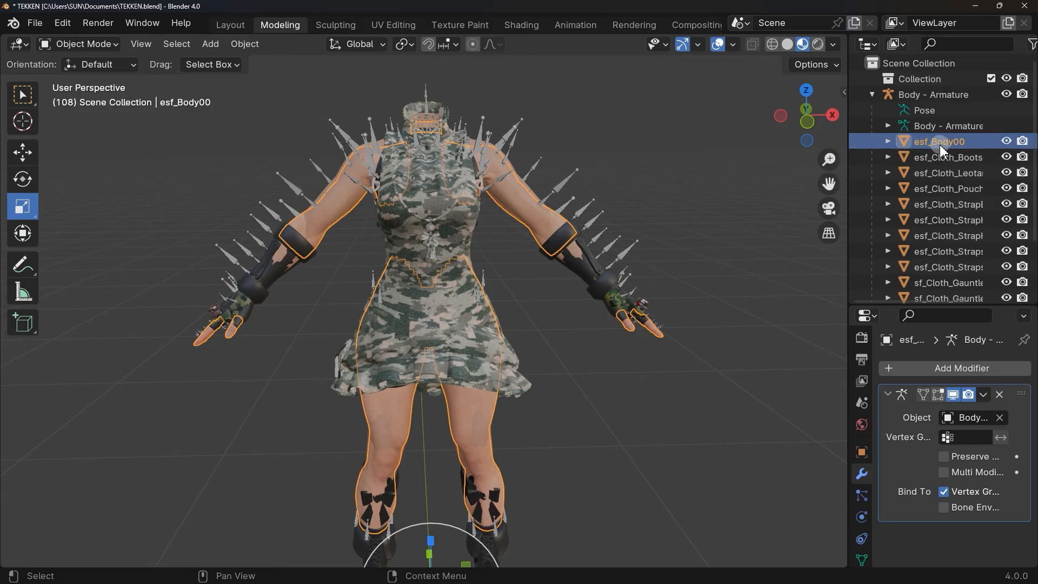
- Turn on esf_Body00's Armature modifier display in Edit Mode and on cage, and open the mesh in Edit Mode
{"action": "left_click", "coordinate": [877, 461]}
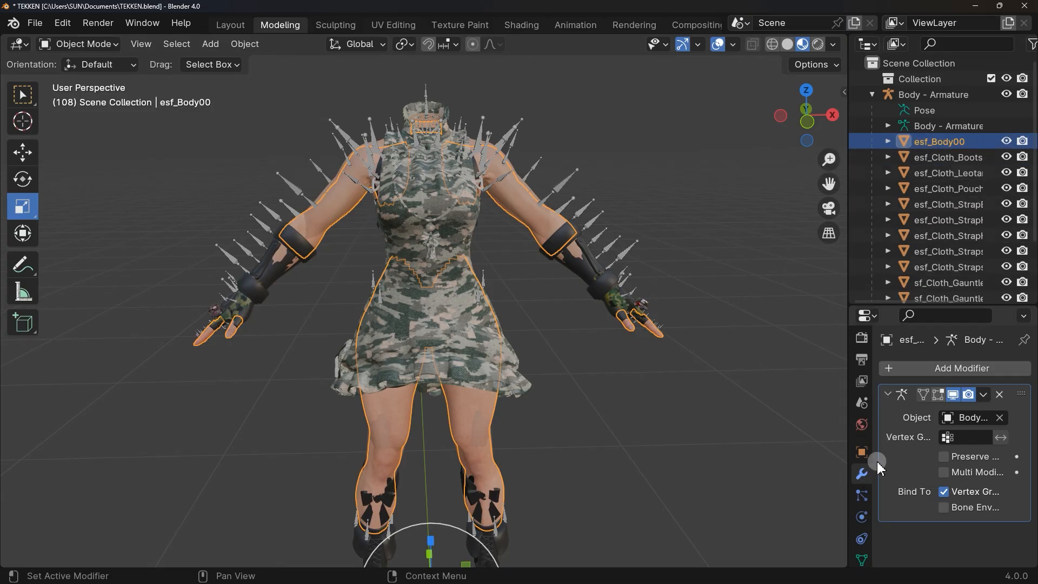
{"action": "left_click", "coordinate": [924, 395]}
{"action": "left_click", "coordinate": [348, 218]}
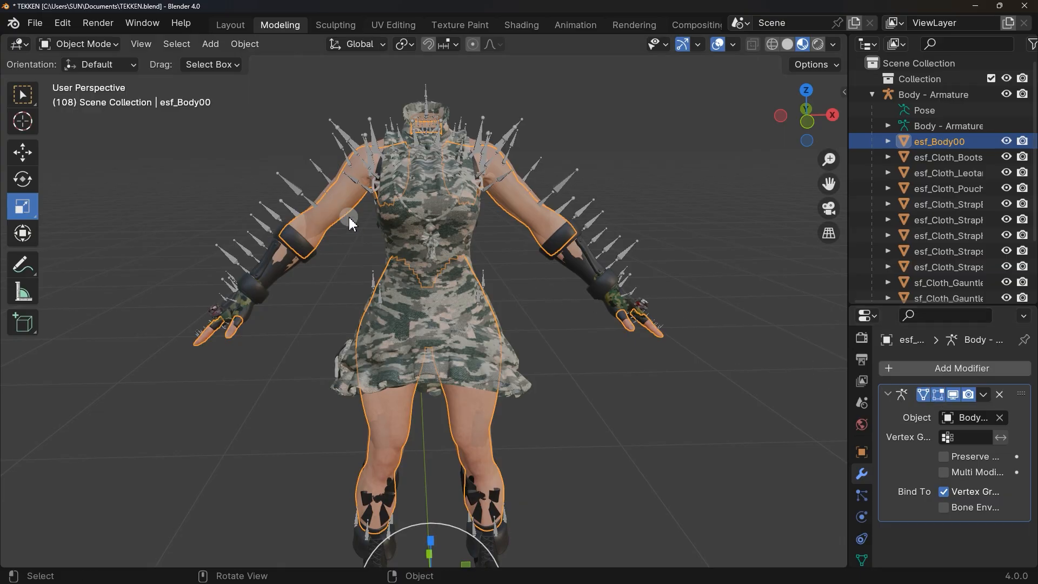
{"action": "left_click", "coordinate": [111, 53]}
{"action": "left_click", "coordinate": [103, 75]}
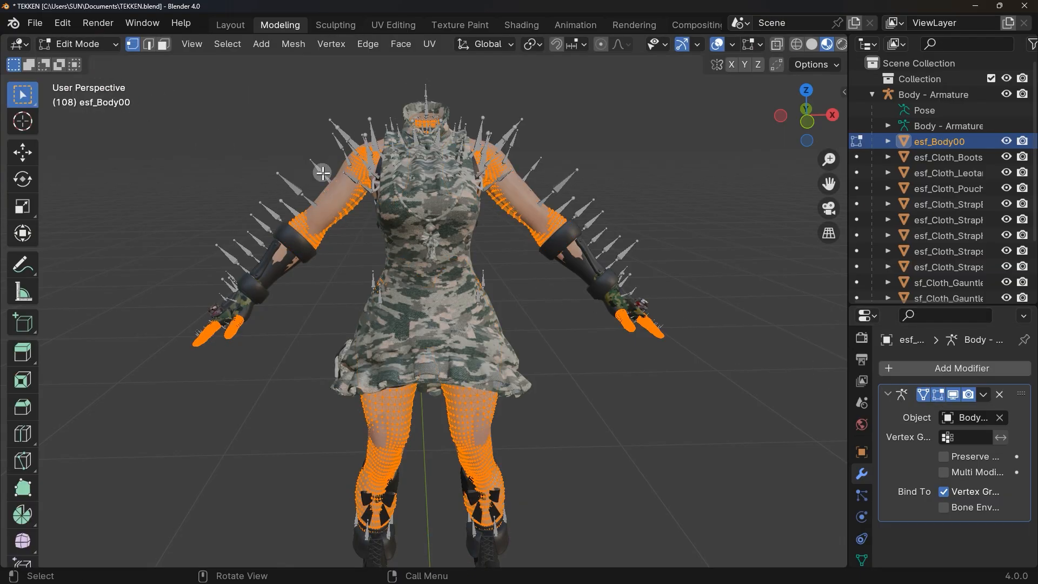
- Circle-select the inner upper arm and armpit vertices through the mesh, and adjust their position and scale with proportional editing
{"action": "scroll", "coordinate": [313, 234], "scroll_direction": "up", "scroll_amount": 5}
{"action": "left_click_drag", "start_coordinate": [22, 94], "coordinate": [93, 160]}
{"action": "key", "text": "shift+z"}
{"action": "mouse_move", "coordinate": [435, 204]}
{"action": "left_mouse_down"}
{"action": "mouse_move", "coordinate": [411, 270]}
{"action": "mouse_move", "coordinate": [453, 232]}
{"action": "left_mouse_up"}
{"action": "key", "text": "shift+z"}
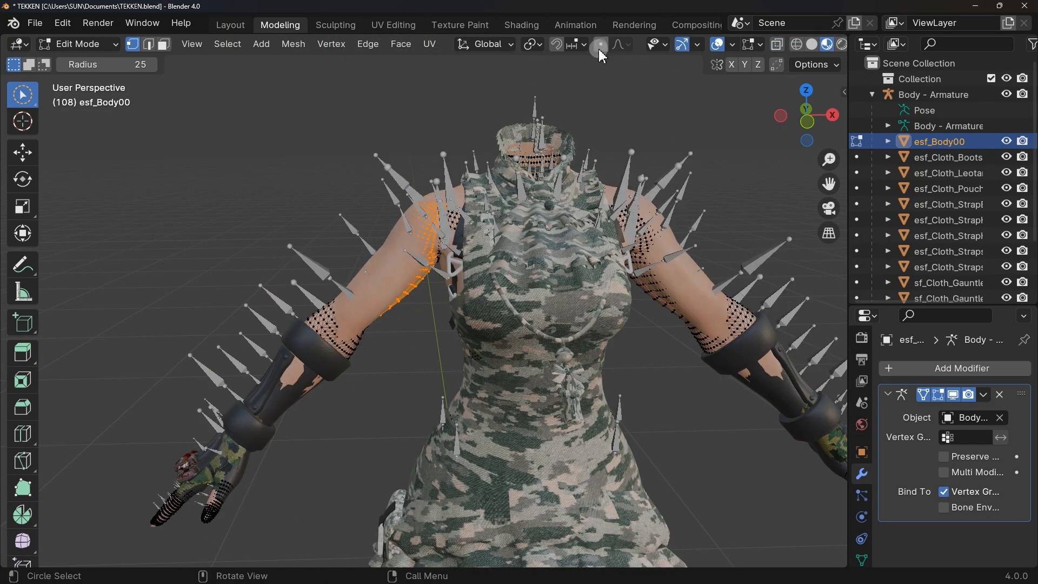
{"action": "left_click", "coordinate": [22, 153]}
{"action": "left_click_drag", "start_coordinate": [406, 195], "coordinate": [411, 174]}
{"action": "scroll", "coordinate": [395, 155], "scroll_direction": "down", "scroll_amount": 10}
{"action": "scroll", "coordinate": [396, 157], "scroll_direction": "up", "scroll_amount": 20}
{"action": "left_click", "coordinate": [22, 207]}
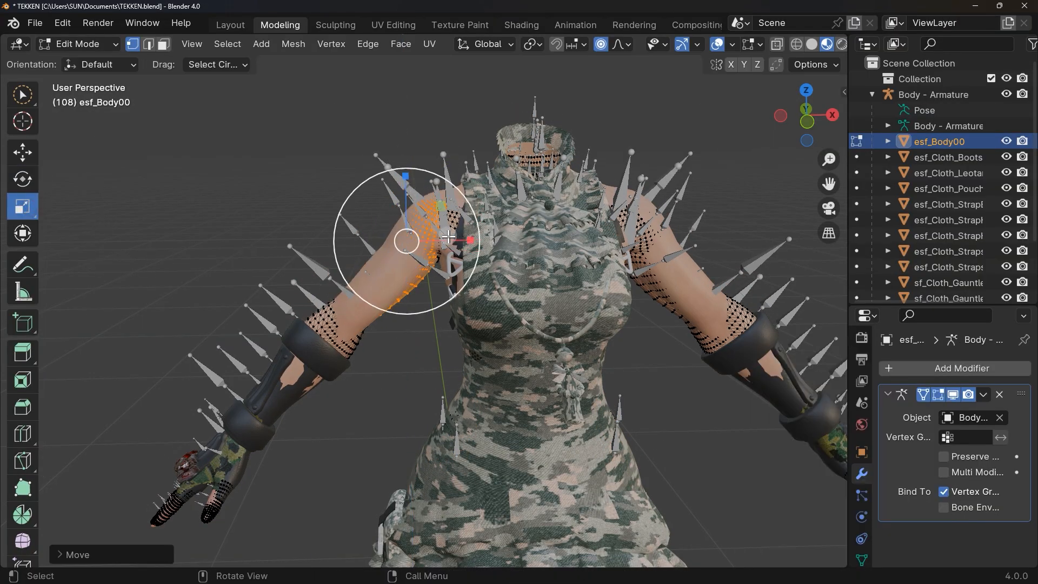
{"action": "mouse_move", "coordinate": [439, 205]}
{"action": "left_mouse_down"}
{"action": "mouse_move", "coordinate": [375, 204]}
{"action": "mouse_move", "coordinate": [439, 205]}
{"action": "left_mouse_up"}
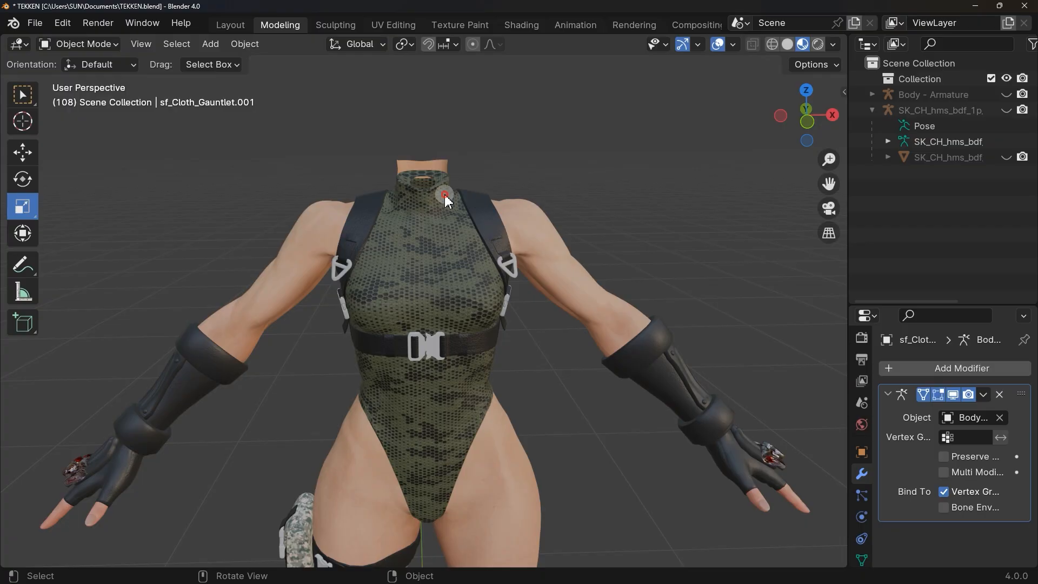
- Examine how the leotard collar and body neck meet the face model from the front and side
{"action": "left_click", "coordinate": [431, 177]}
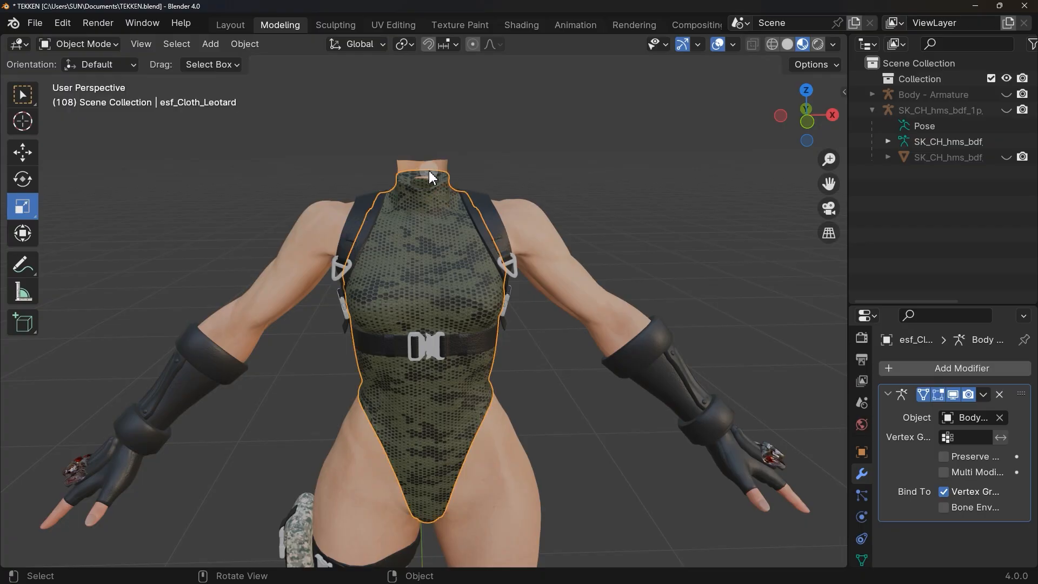
{"action": "left_click", "coordinate": [436, 166]}
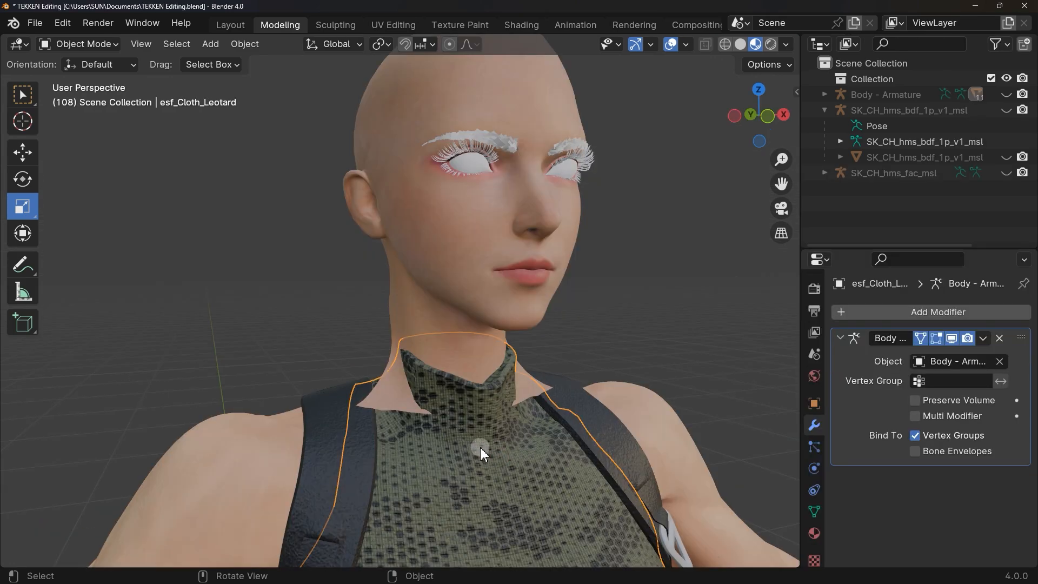
{"action": "middle_click_drag", "start_coordinate": [480, 447], "coordinate": [552, 417]}
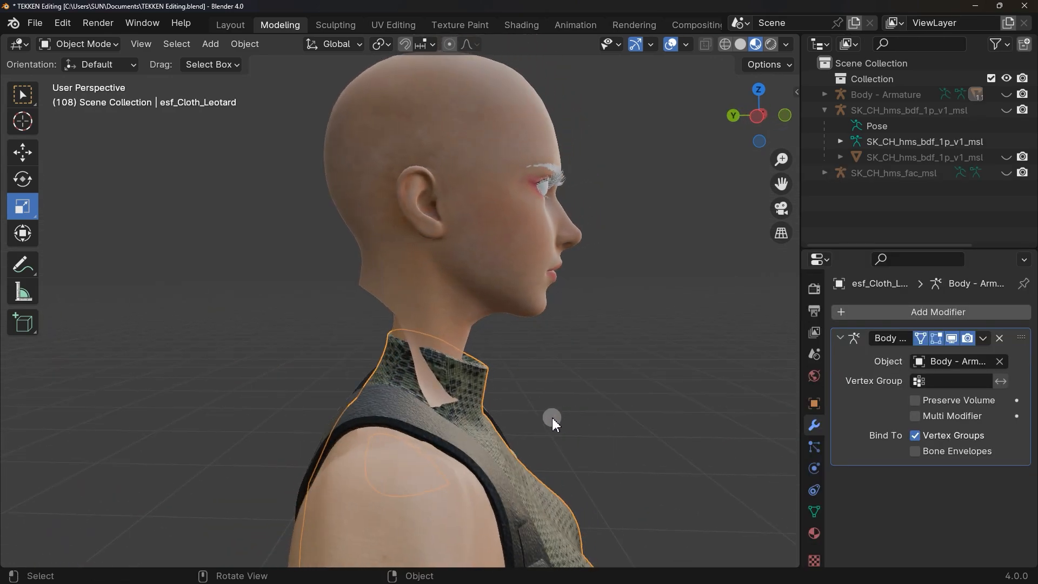
{"action": "left_click", "coordinate": [395, 323]}
{"action": "middle_click_drag", "start_coordinate": [511, 351], "coordinate": [449, 351]}
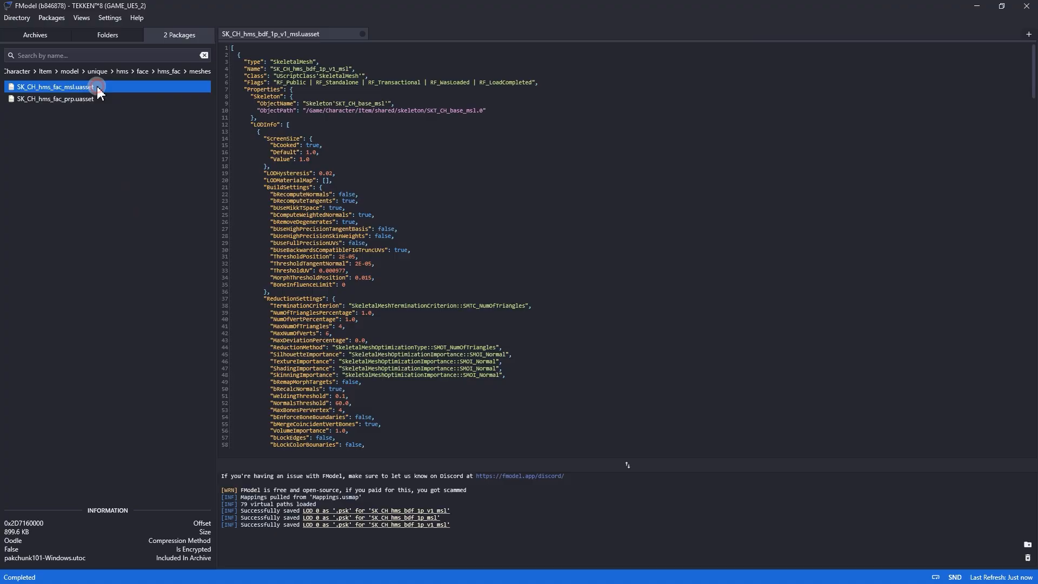
- Open SK_CH_hms_fac_msl.uasset in FModel, and import SK_CH_hms_fac_msl.psk into Blender with mesh and skeleton
{"action": "double_click", "coordinate": [99, 88]}
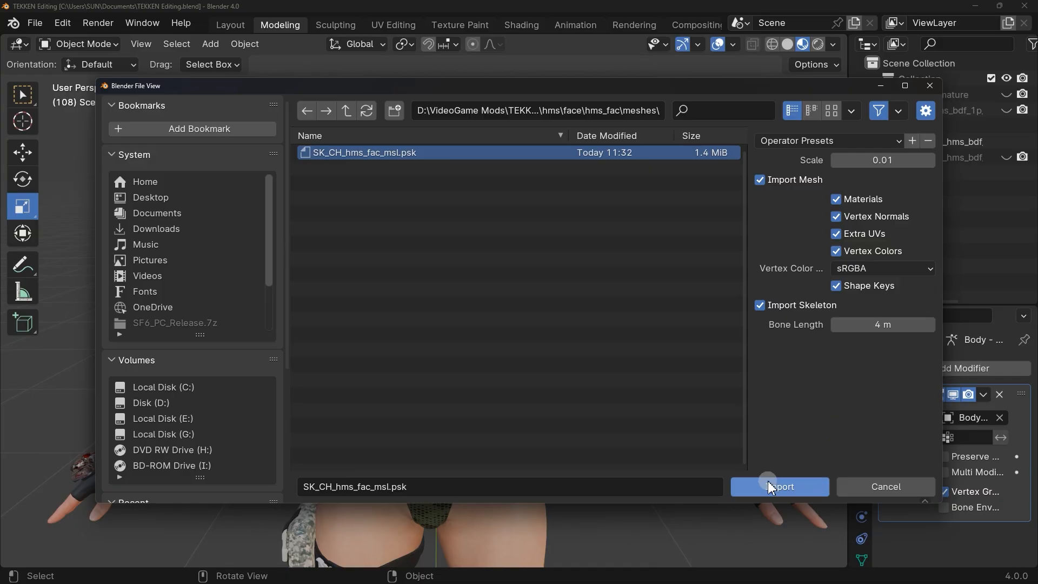
{"action": "left_click", "coordinate": [768, 484]}
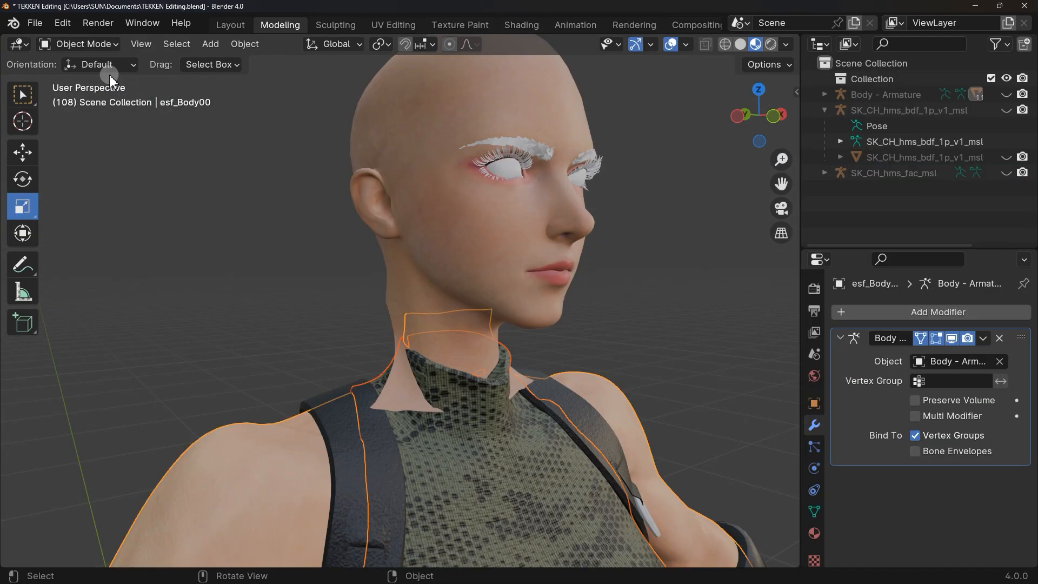
- In Edit Mode, select the body and leotard vertices around the back of the neck and move them up towards the head
{"action": "left_click", "coordinate": [101, 44]}
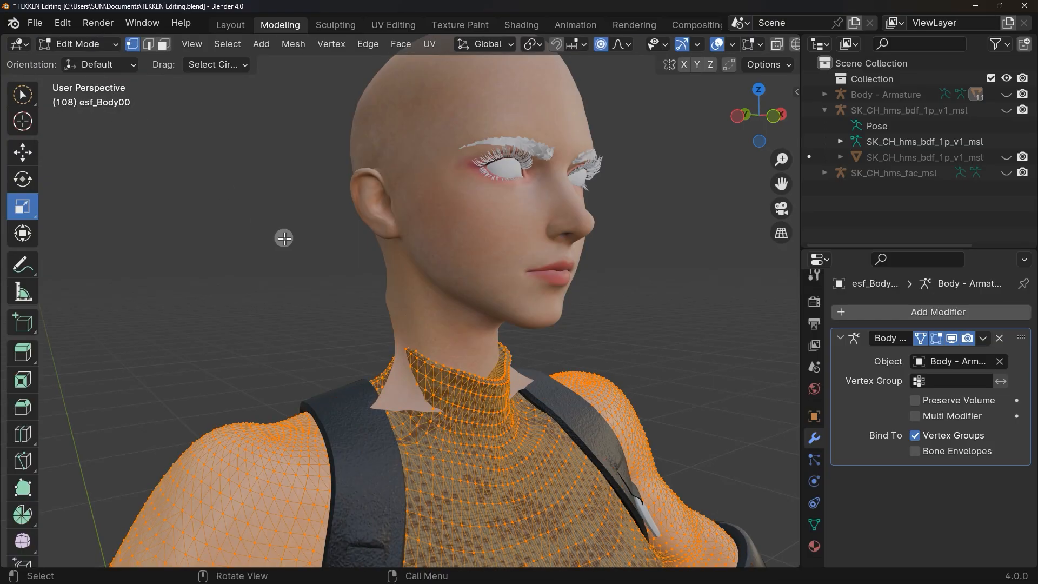
{"action": "scroll", "coordinate": [470, 431], "scroll_direction": "up", "scroll_amount": 3}
{"action": "middle_click_drag", "start_coordinate": [351, 396], "coordinate": [526, 387]}
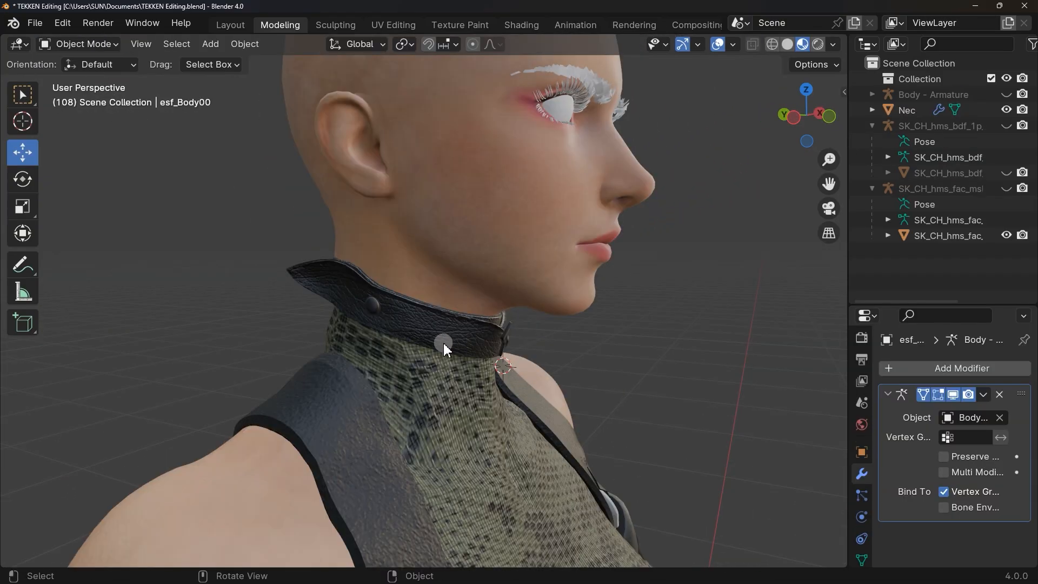
{"action": "scroll", "coordinate": [442, 342], "scroll_direction": "up", "scroll_amount": 4}
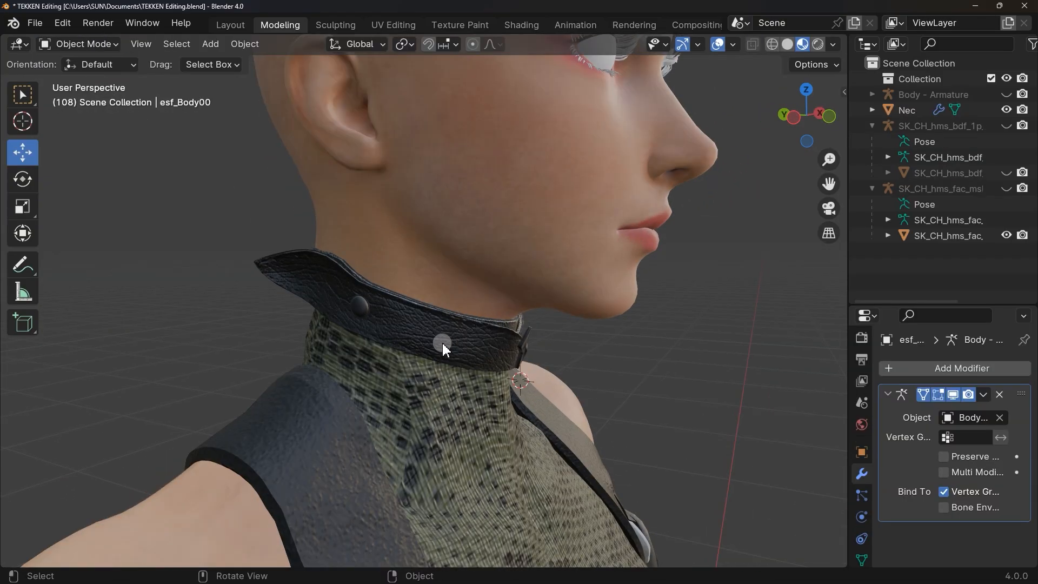
{"action": "middle_click_drag", "start_coordinate": [442, 341], "coordinate": [736, 375]}
{"action": "middle_click_drag", "start_coordinate": [431, 321], "coordinate": [726, 258]}
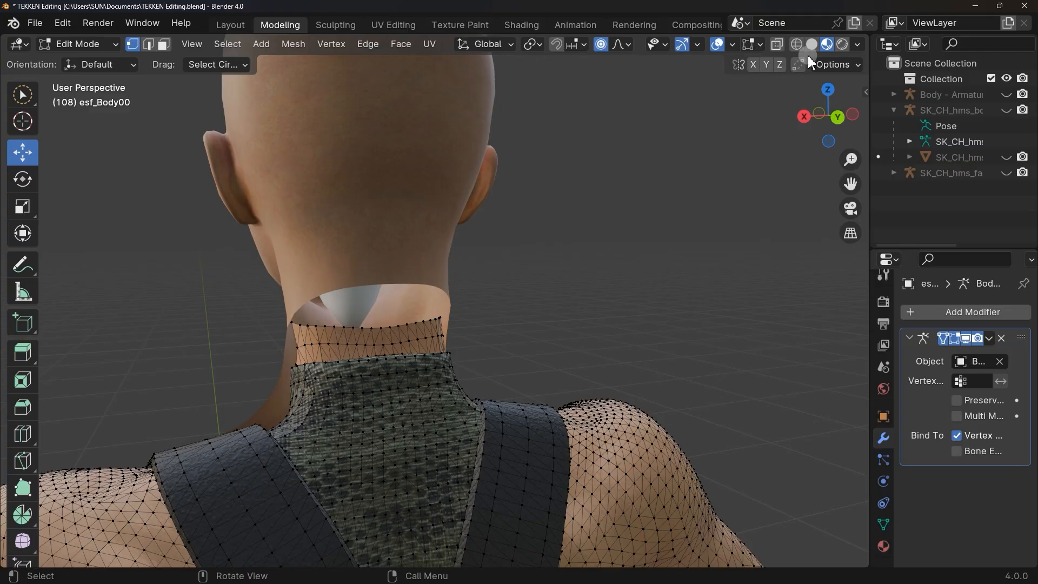
{"action": "mouse_move", "coordinate": [427, 330]}
{"action": "left_mouse_down"}
{"action": "mouse_move", "coordinate": [352, 364]}
{"action": "mouse_move", "coordinate": [485, 372]}
{"action": "left_mouse_up"}
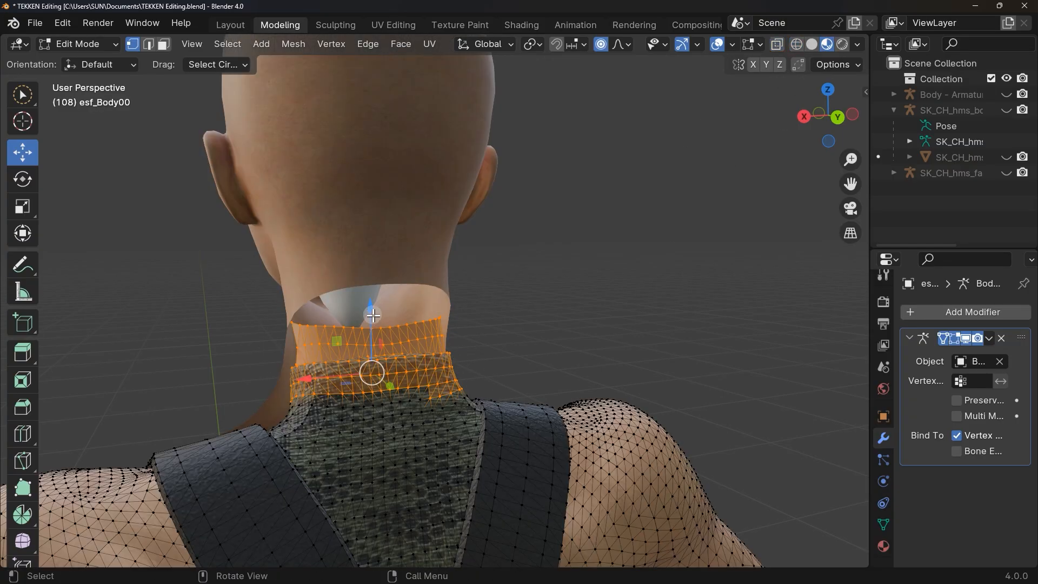
{"action": "key", "text": "g"}
{"action": "left_click", "coordinate": [378, 262]}
{"action": "mouse_move", "coordinate": [378, 262]}
{"action": "middle_mouse_down"}
{"action": "mouse_move", "coordinate": [366, 283]}
{"action": "mouse_move", "coordinate": [411, 313]}
{"action": "middle_mouse_up"}
- Pull the leotard's side neck vertices along X with proportional editing to cover the skin poking through
{"action": "key", "text": "g"}
{"action": "scroll", "coordinate": [463, 336], "scroll_direction": "down", "scroll_amount": 7}
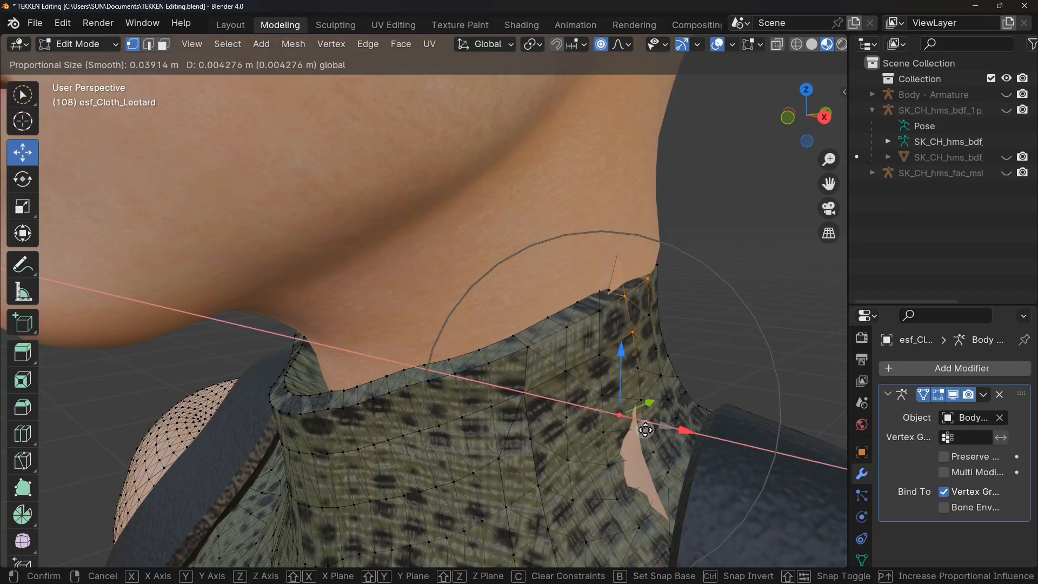
{"action": "left_click", "coordinate": [622, 465]}
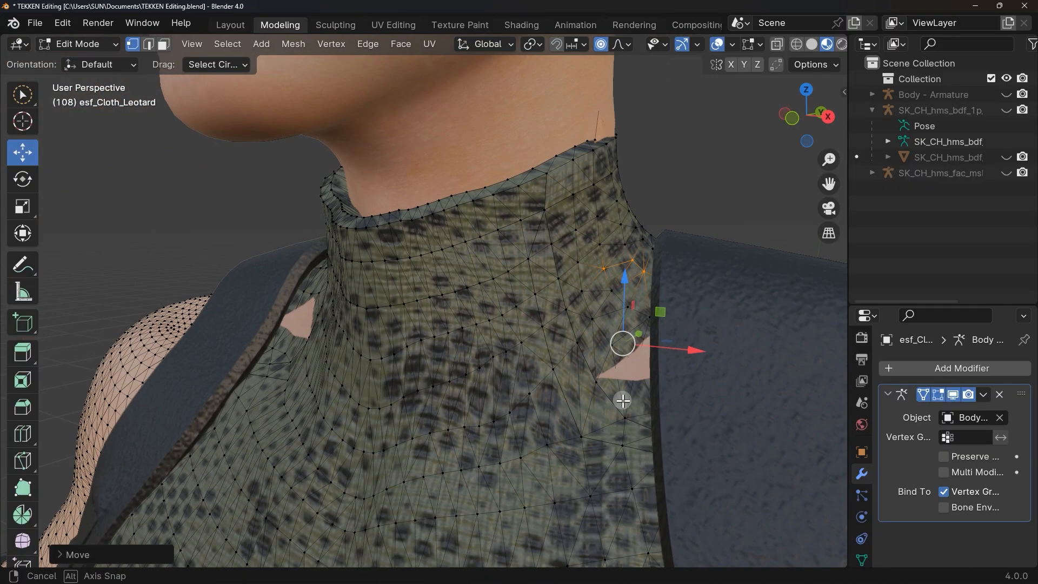
{"action": "key", "text": "g"}
{"action": "key", "text": "x"}
{"action": "left_click", "coordinate": [675, 427]}
- Circle-select the leotard's collar vertices and move them along Y and X to fit the neck
{"action": "key", "text": "c"}
{"action": "key", "text": "g"}
{"action": "key", "text": "y"}
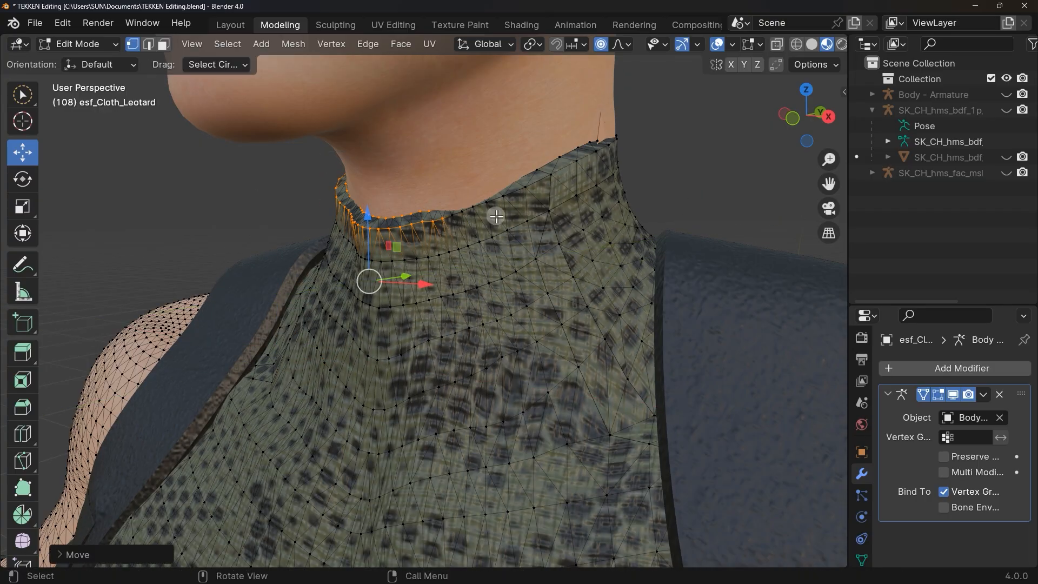
{"action": "left_click", "coordinate": [494, 214]}
{"action": "key", "text": "g"}
{"action": "key", "text": "x"}
{"action": "left_click", "coordinate": [521, 282]}
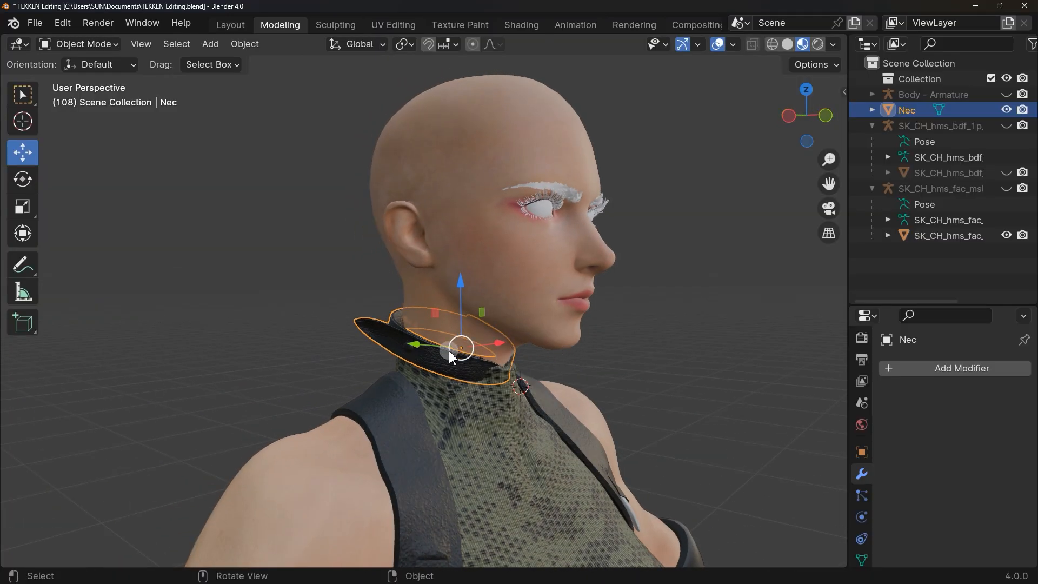
- Fit the Nec collar around the neck by moving and scaling it along Y and shifting its side vertices along X
{"action": "key", "text": "g"}
{"action": "key", "text": "y"}
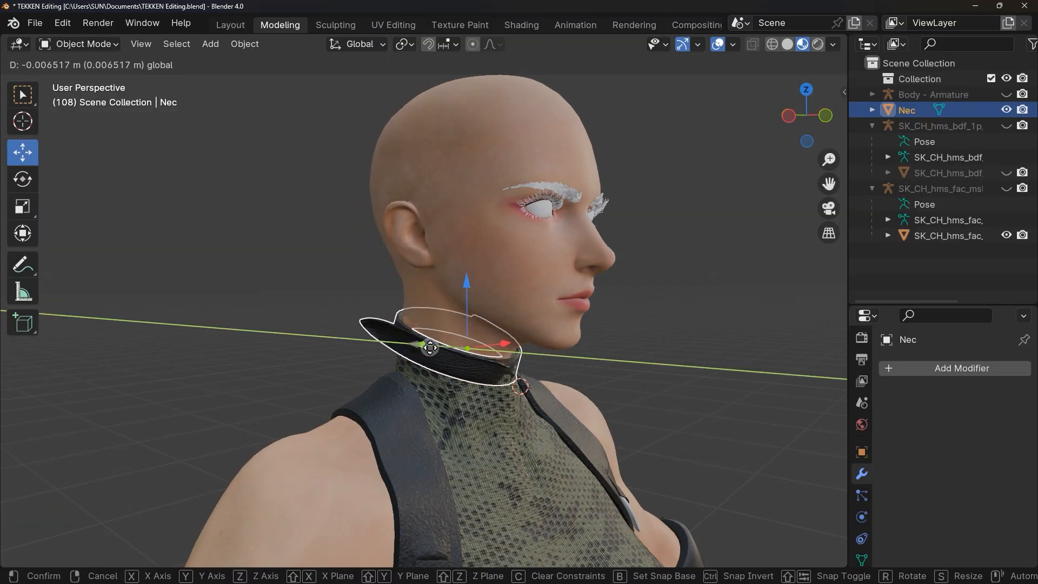
{"action": "left_click", "coordinate": [434, 355]}
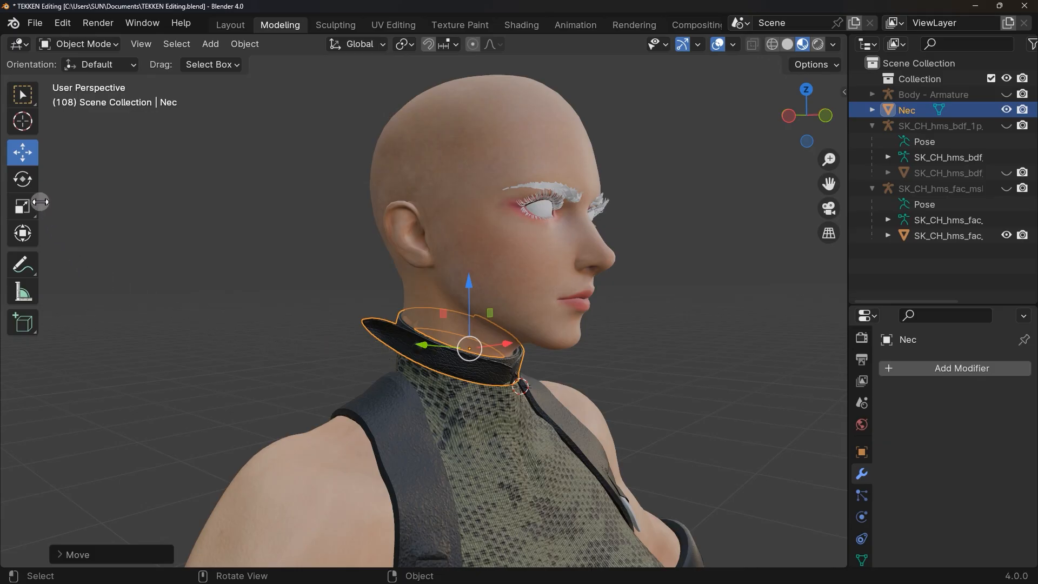
{"action": "left_click", "coordinate": [22, 206]}
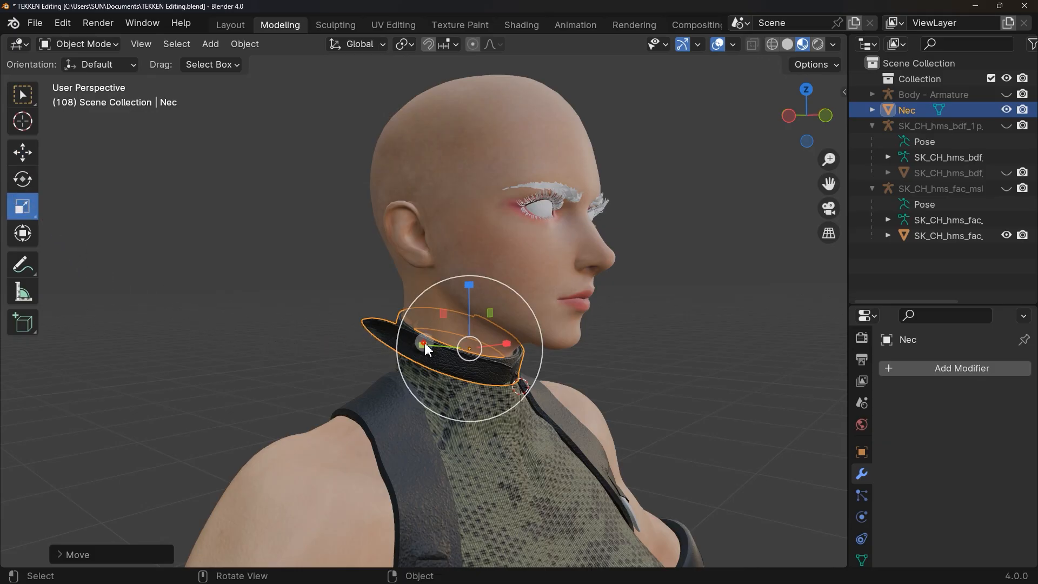
{"action": "left_click_drag", "start_coordinate": [425, 345], "coordinate": [426, 346]}
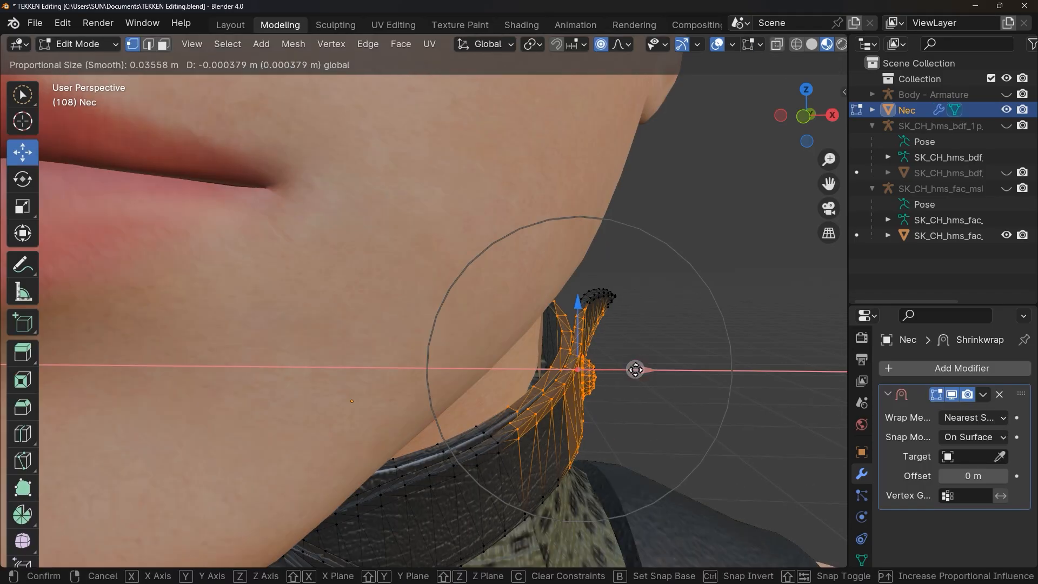
{"action": "left_click_drag", "start_coordinate": [637, 368], "coordinate": [616, 369]}
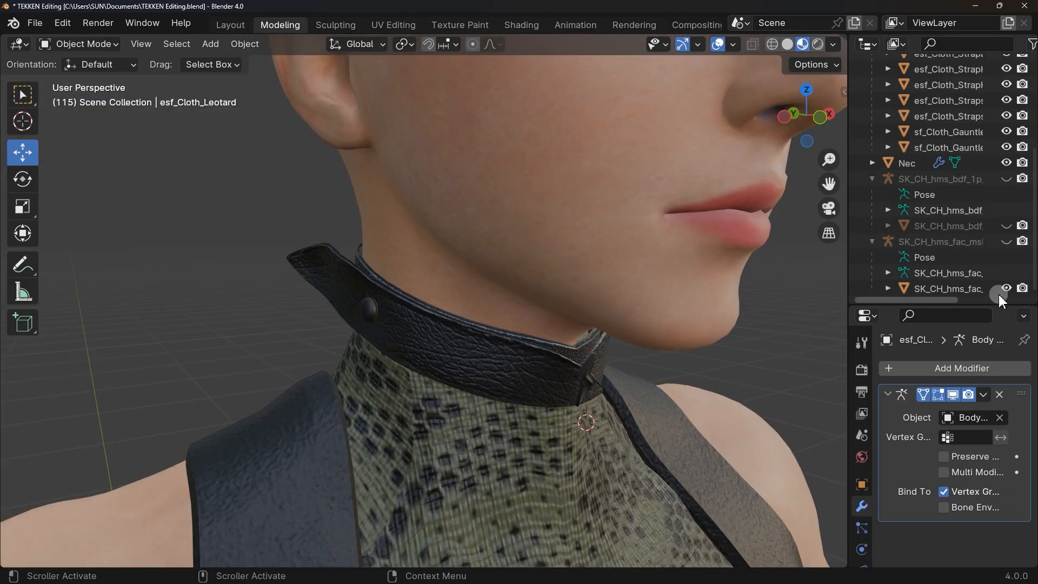
- Hide and show the SK_CH_hms_fac_ face mesh to inspect the inside of the collar
{"action": "left_click", "coordinate": [1009, 287]}
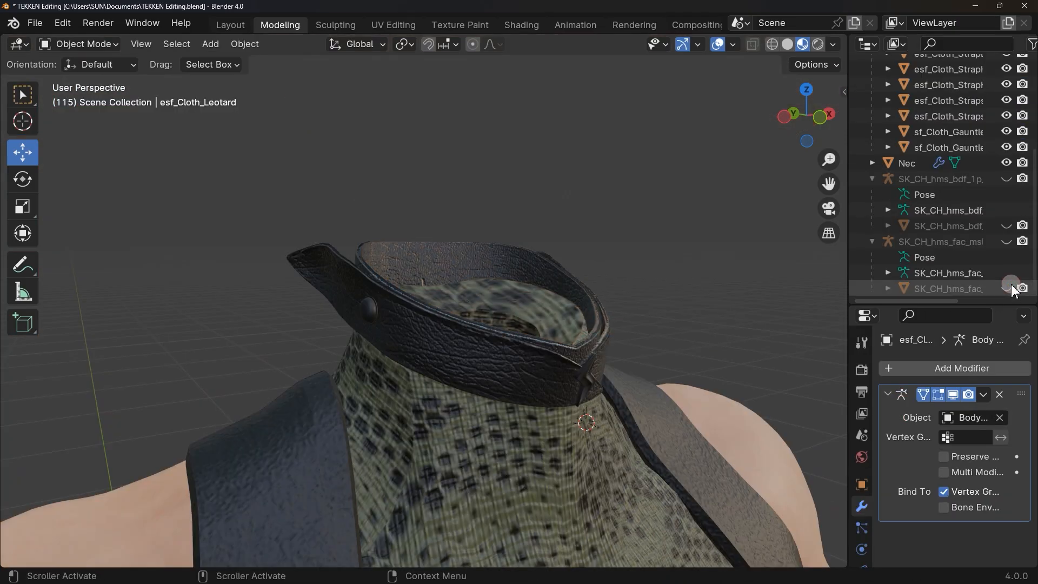
{"action": "left_click", "coordinate": [1010, 288]}
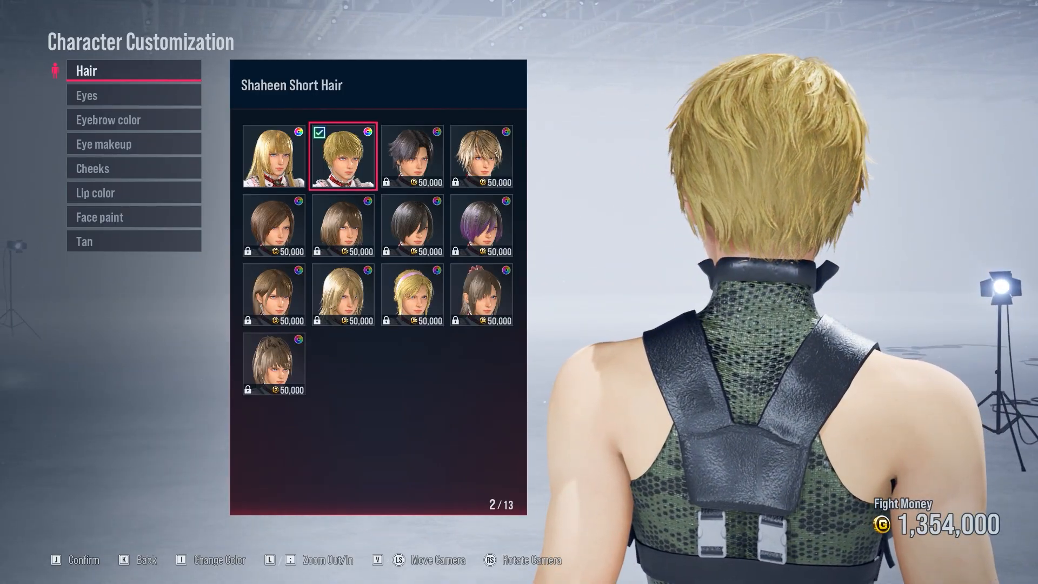
- Sculpt the chest of esf_Cloth_Leotard with the Inflate/Deflate brush at 124 px radius and 0.500 strength
{"action": "left_click", "coordinate": [427, 244]}
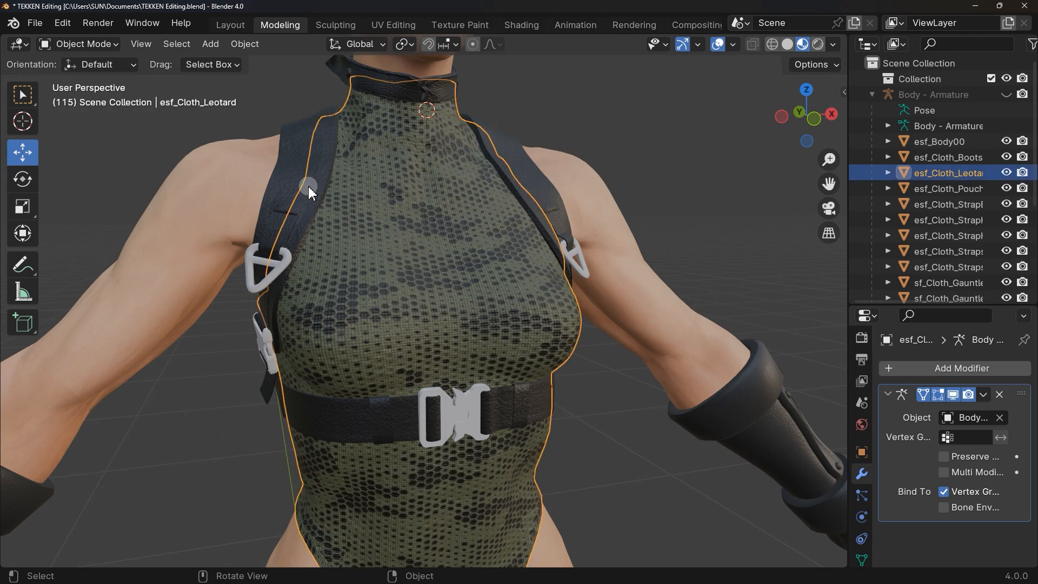
{"action": "left_click", "coordinate": [115, 48]}
{"action": "left_click", "coordinate": [104, 93]}
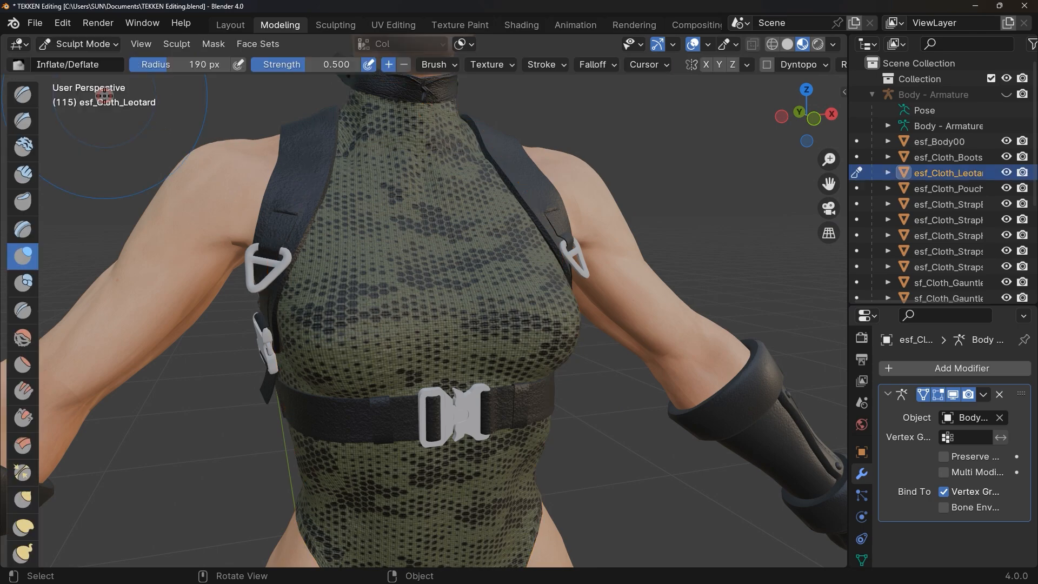
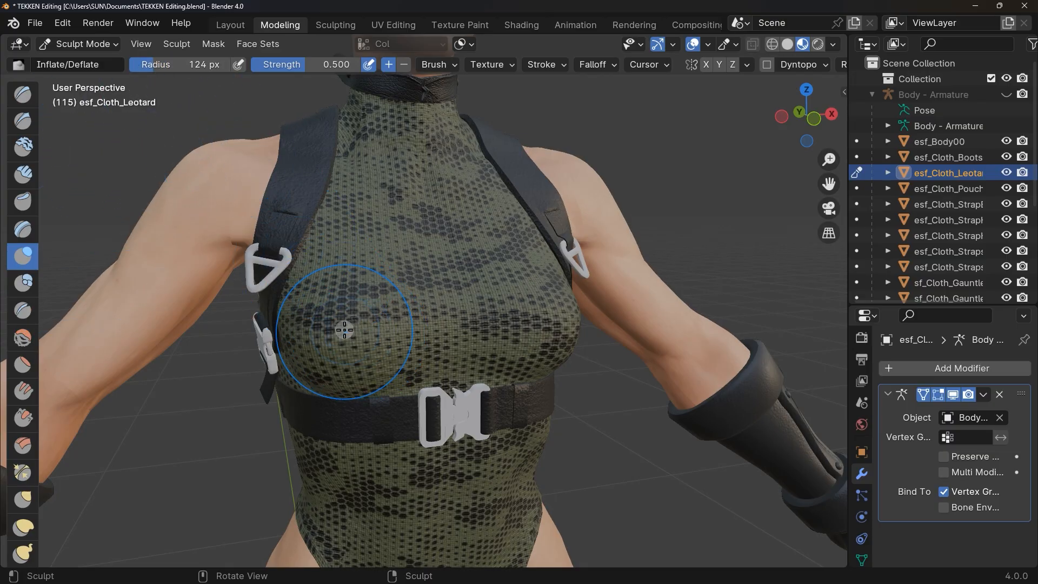
{"action": "mouse_move", "coordinate": [344, 330]}
{"action": "left_mouse_down"}
{"action": "mouse_move", "coordinate": [340, 309]}
{"action": "mouse_move", "coordinate": [333, 318]}
{"action": "mouse_move", "coordinate": [364, 325]}
{"action": "mouse_move", "coordinate": [520, 317]}
{"action": "mouse_move", "coordinate": [558, 332]}
{"action": "mouse_move", "coordinate": [530, 278]}
{"action": "left_mouse_up"}
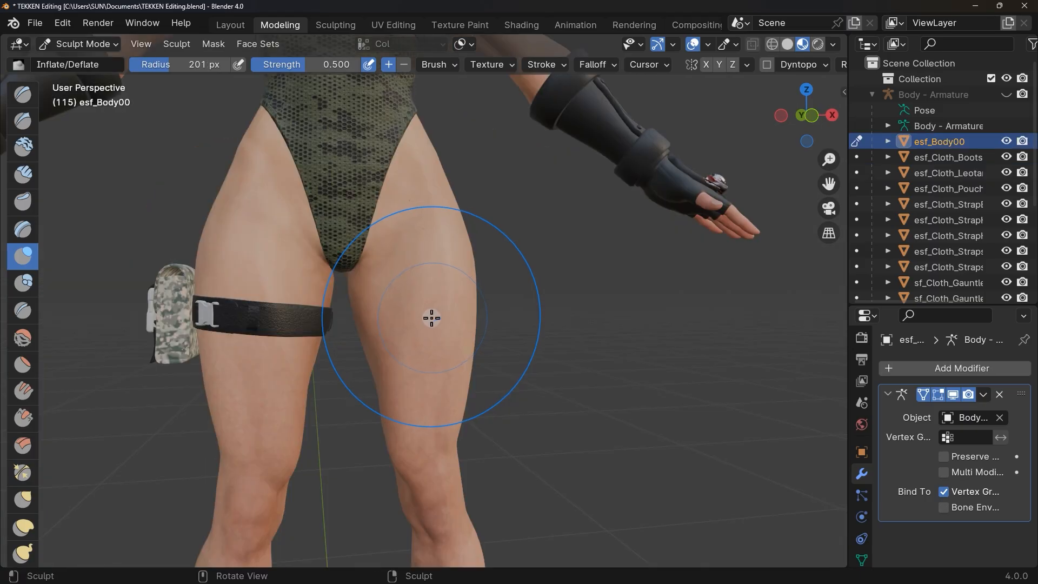
- Inflate the left thigh of esf_Body00 in Sculpt Mode with a 201 px brush at 0.500 strength
{"action": "left_click_drag", "start_coordinate": [431, 318], "coordinate": [430, 299]}
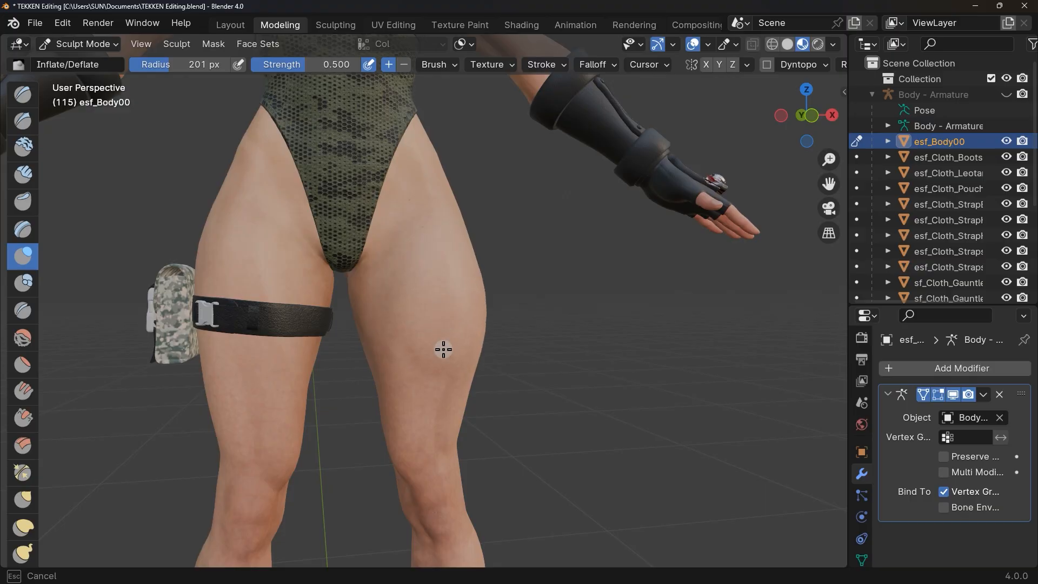
{"action": "left_click_drag", "start_coordinate": [443, 349], "coordinate": [452, 364]}
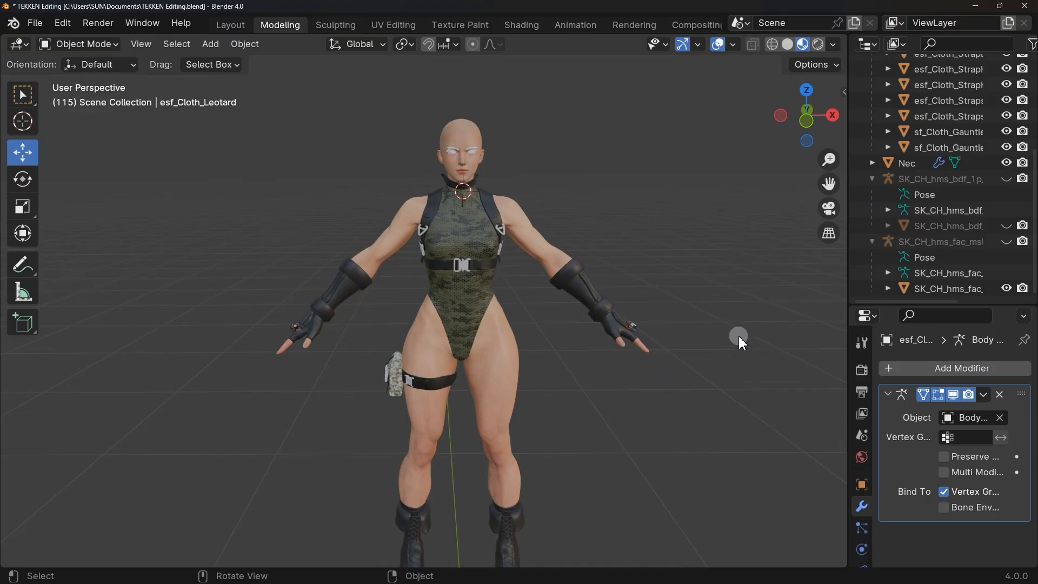
- Show the original SK_CH_hms_bdf outfit mesh to compare it with the reshaped model
{"action": "left_click", "coordinate": [1007, 226]}
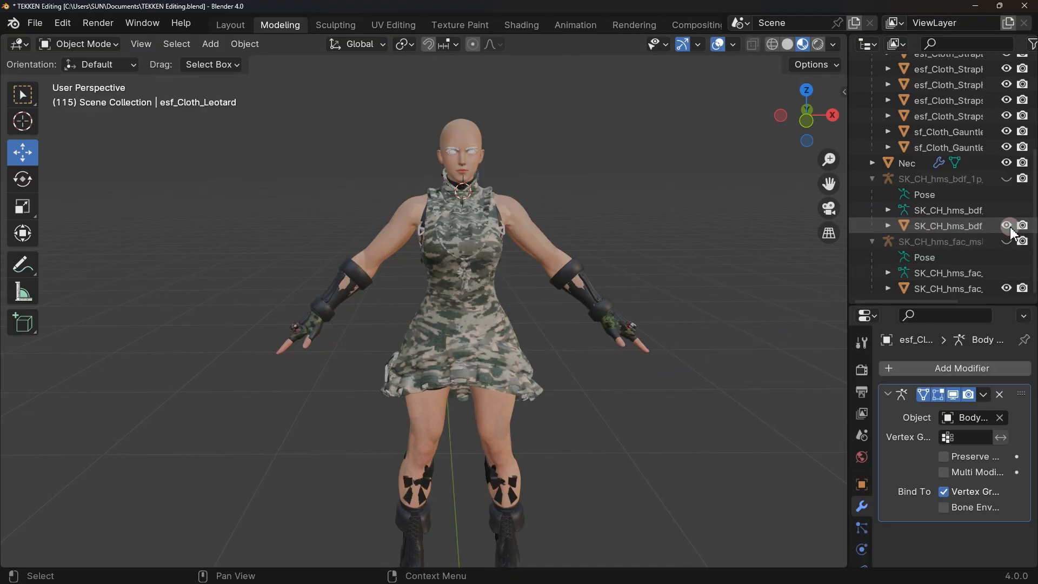
- Hide and show the SK_CH_hms_bdf outfit mesh to compare its shape and hands with the imported character
{"action": "left_click", "coordinate": [1008, 226]}
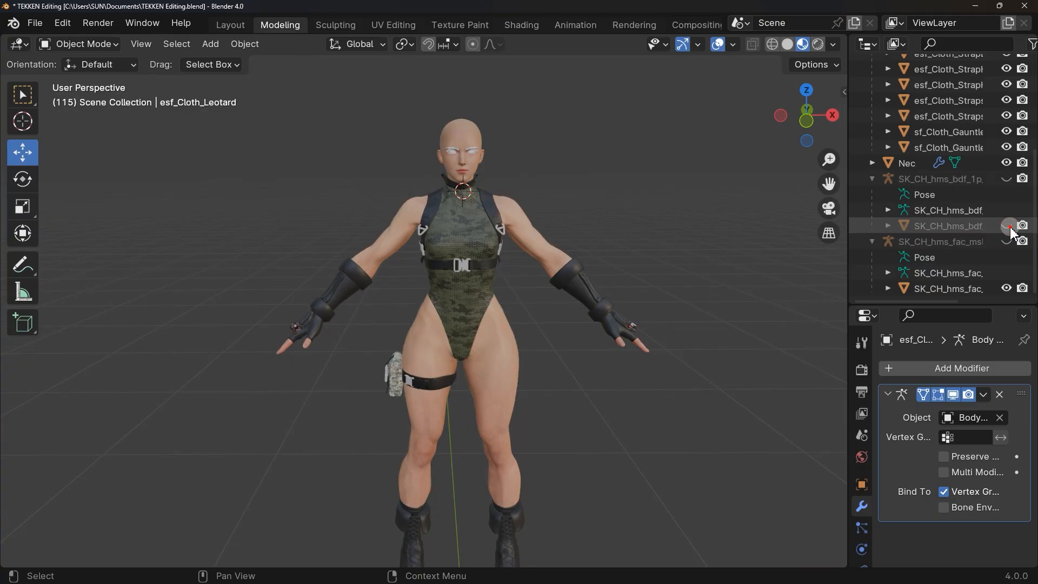
{"action": "left_click", "coordinate": [1008, 226]}
{"action": "left_click", "coordinate": [1008, 226]}
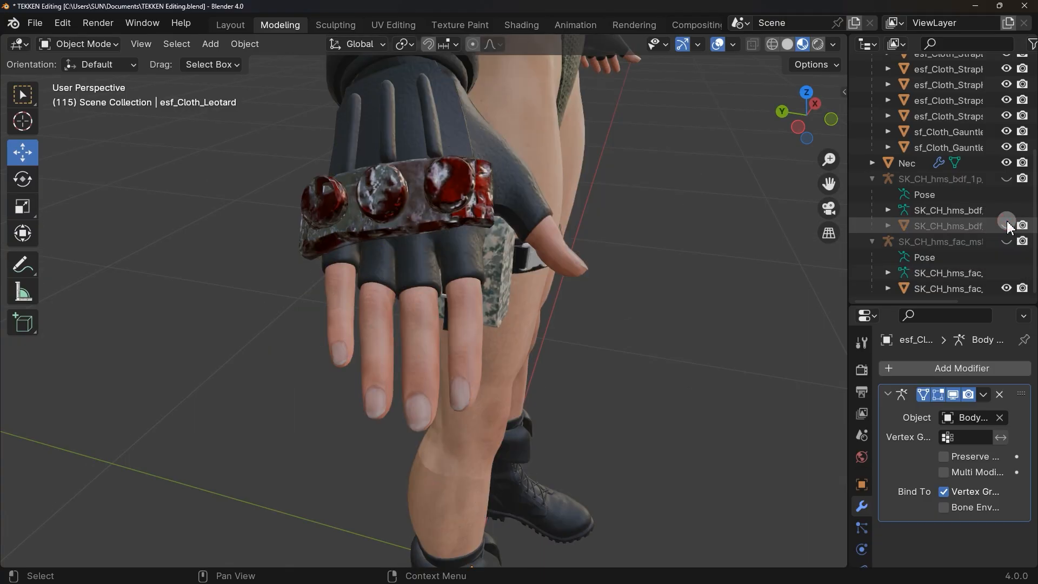
{"action": "left_click", "coordinate": [1008, 226]}
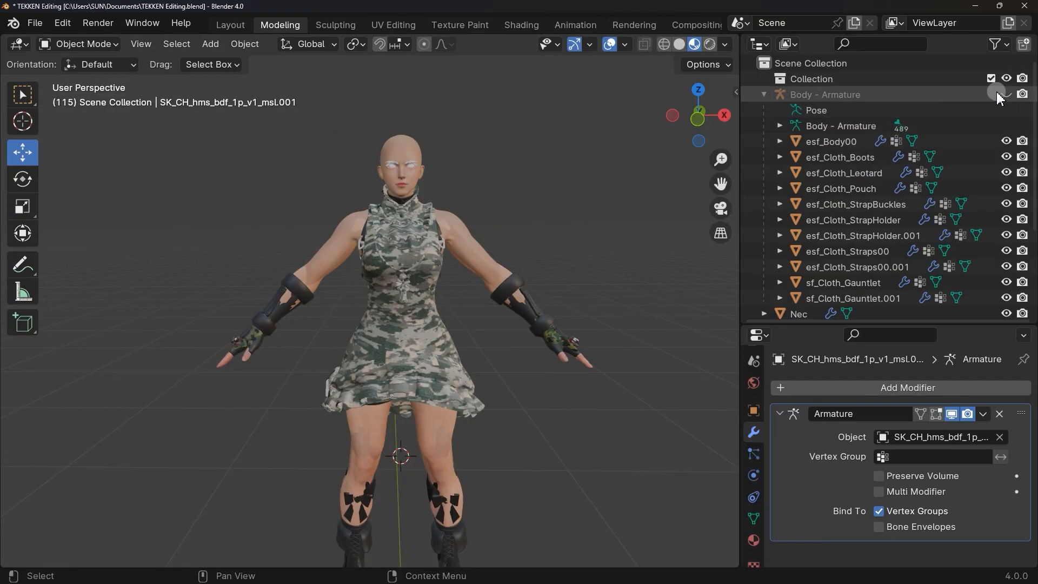
- Show Body - Armature and apply all transforms to it and all its child meshes
{"action": "left_click", "coordinate": [1005, 94]}
{"action": "left_click", "coordinate": [962, 97]}
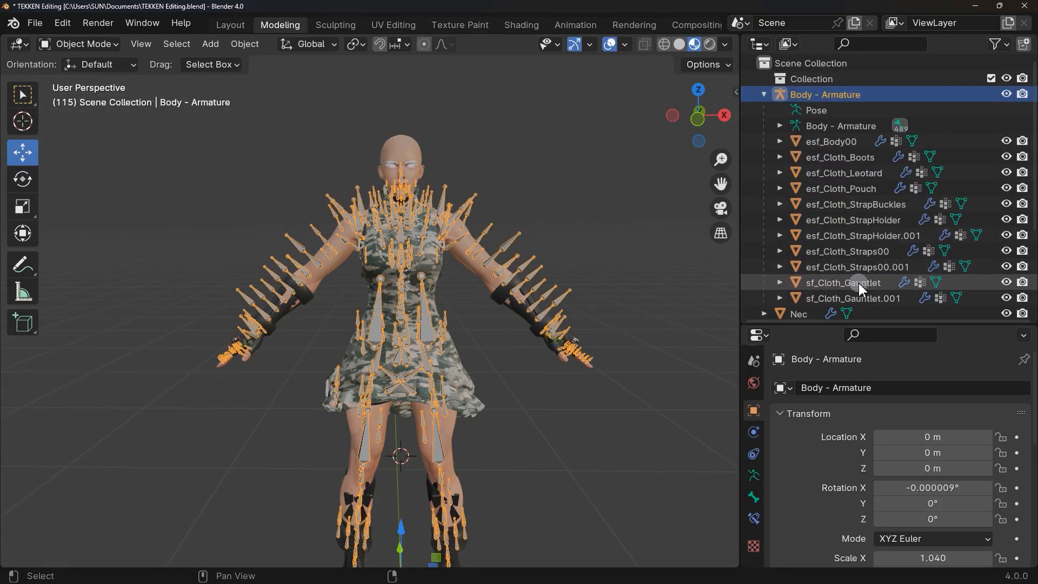
{"action": "left_click", "coordinate": [858, 297], "text": "shift"}
{"action": "key", "text": "ctrl+a"}
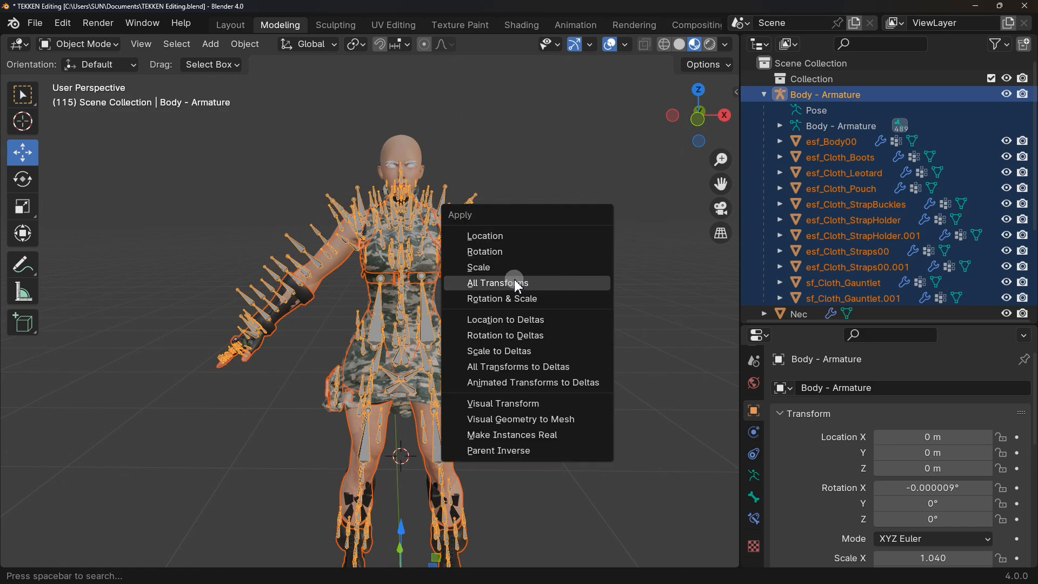
{"action": "left_click", "coordinate": [599, 283]}
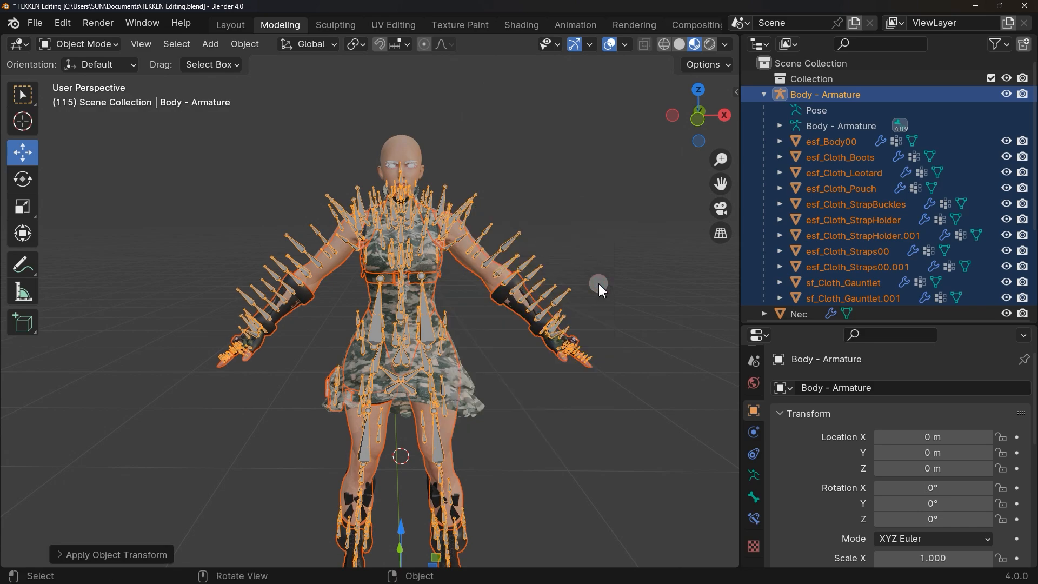
{"action": "left_click", "coordinate": [598, 283]}
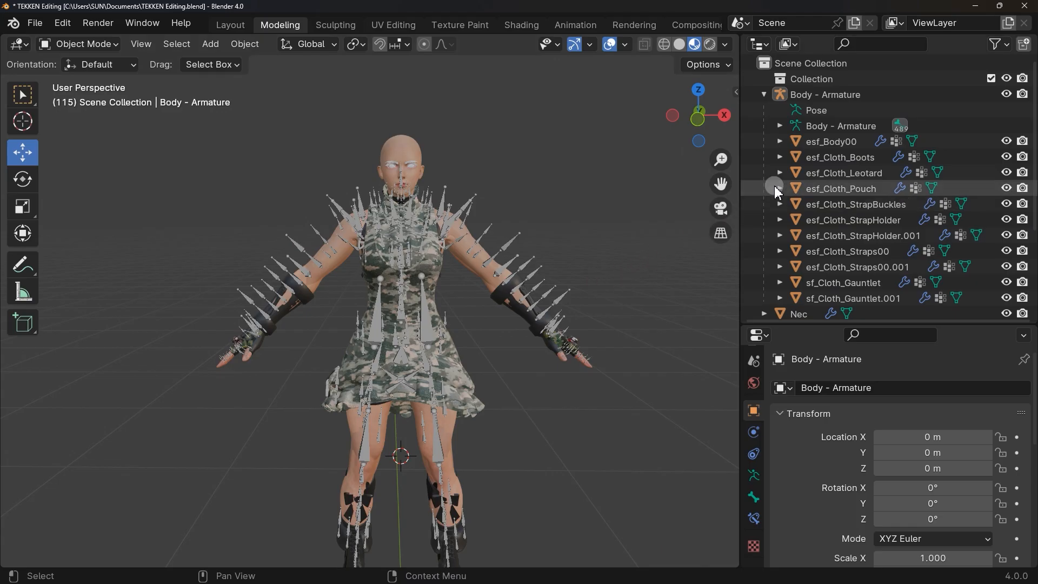
- Apply the Body - Armature modifier on the esf_Body00 and esf_Cloth_Boots meshes
{"action": "left_click", "coordinate": [828, 141]}
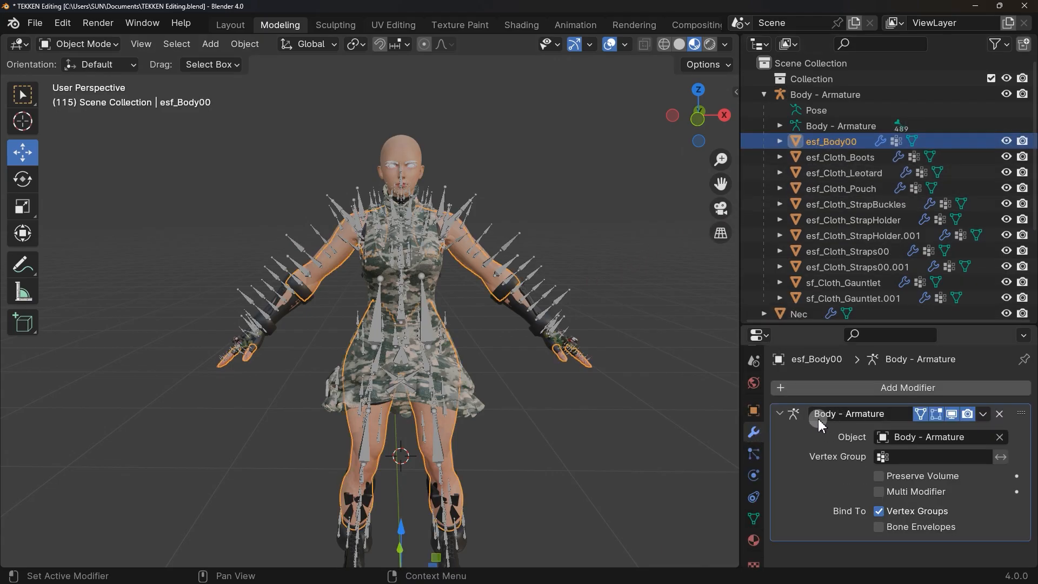
{"action": "left_click", "coordinate": [983, 415]}
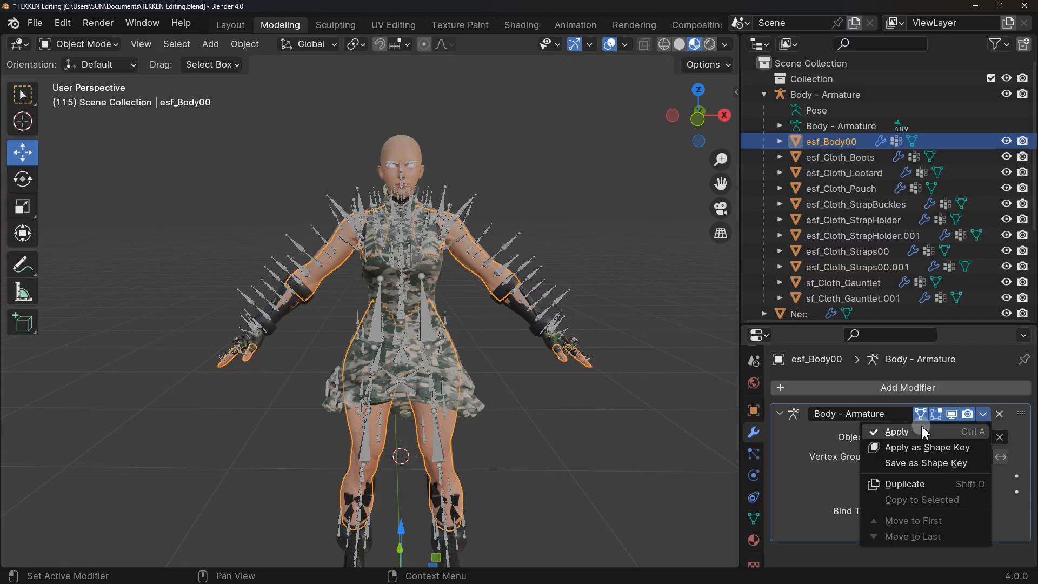
{"action": "left_click", "coordinate": [900, 433]}
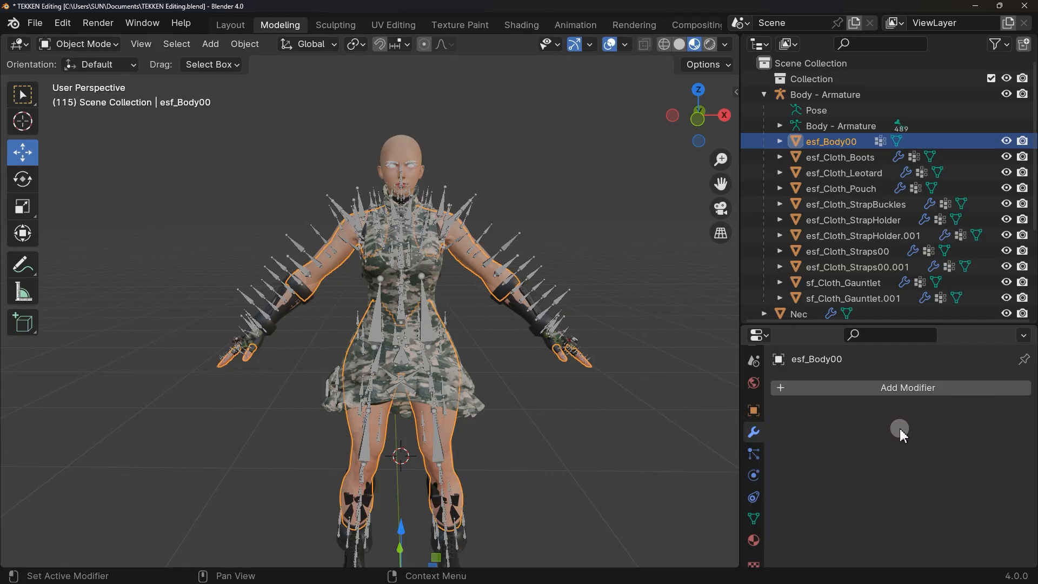
{"action": "left_click", "coordinate": [868, 163]}
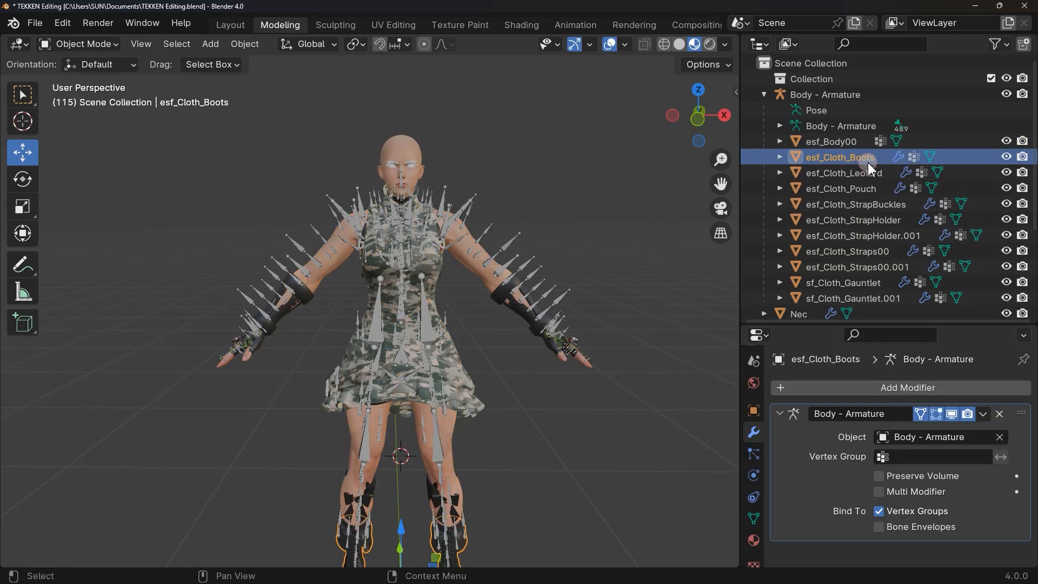
{"action": "left_click", "coordinate": [987, 415]}
{"action": "left_click", "coordinate": [898, 431]}
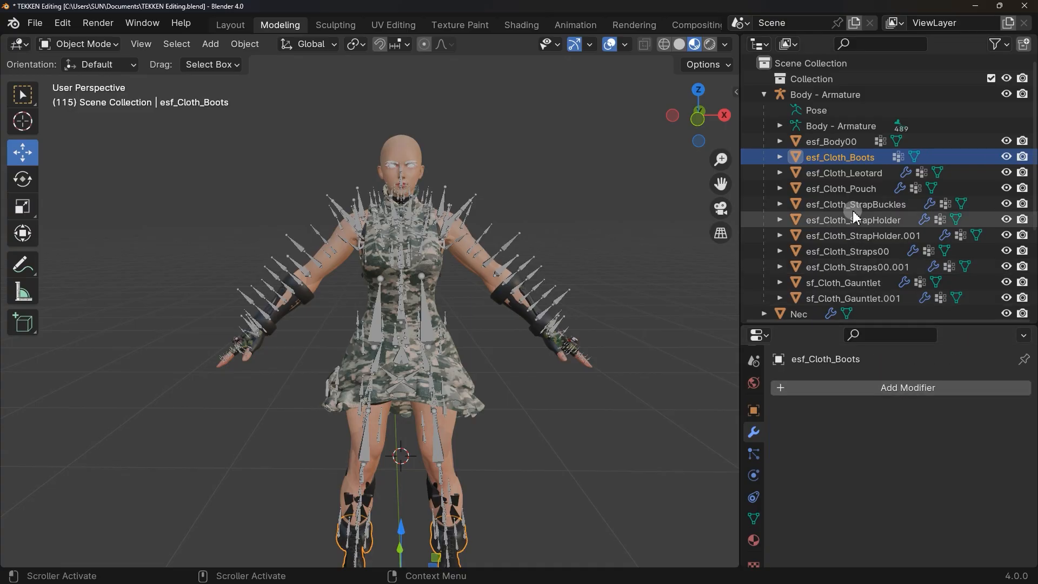
- Apply the Body - Armature modifier on esf_Cloth_Leotard, esf_Cloth_Pouch and esf_Cloth_StrapBuckles
{"action": "left_click", "coordinate": [855, 173]}
{"action": "left_click", "coordinate": [983, 414]}
{"action": "left_click", "coordinate": [899, 431]}
{"action": "left_click", "coordinate": [841, 189]}
{"action": "left_click", "coordinate": [983, 414]}
{"action": "left_click", "coordinate": [899, 431]}
{"action": "left_click", "coordinate": [856, 204]}
{"action": "left_click", "coordinate": [983, 414]}
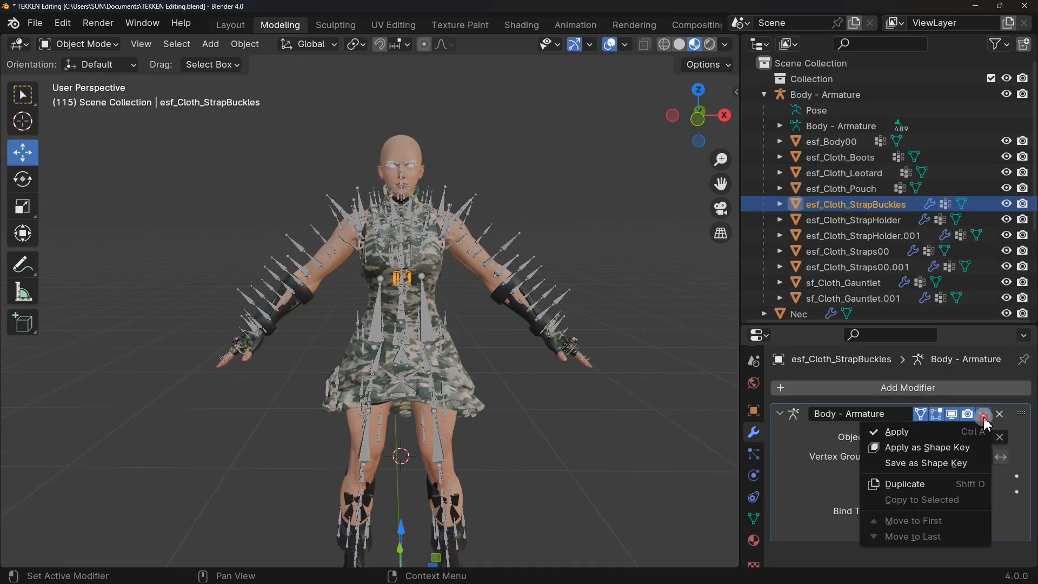
{"action": "left_click", "coordinate": [899, 431]}
- Apply the Body - Armature modifier on esf_Cloth_StrapHolder, esf_Cloth_StrapHolder.001 and esf_Cloth_Straps00
{"action": "left_click", "coordinate": [854, 219]}
{"action": "left_click", "coordinate": [983, 414]}
{"action": "left_click", "coordinate": [899, 431]}
{"action": "left_click", "coordinate": [863, 235]}
{"action": "left_click", "coordinate": [983, 414]}
{"action": "left_click", "coordinate": [899, 431]}
{"action": "left_click", "coordinate": [848, 251]}
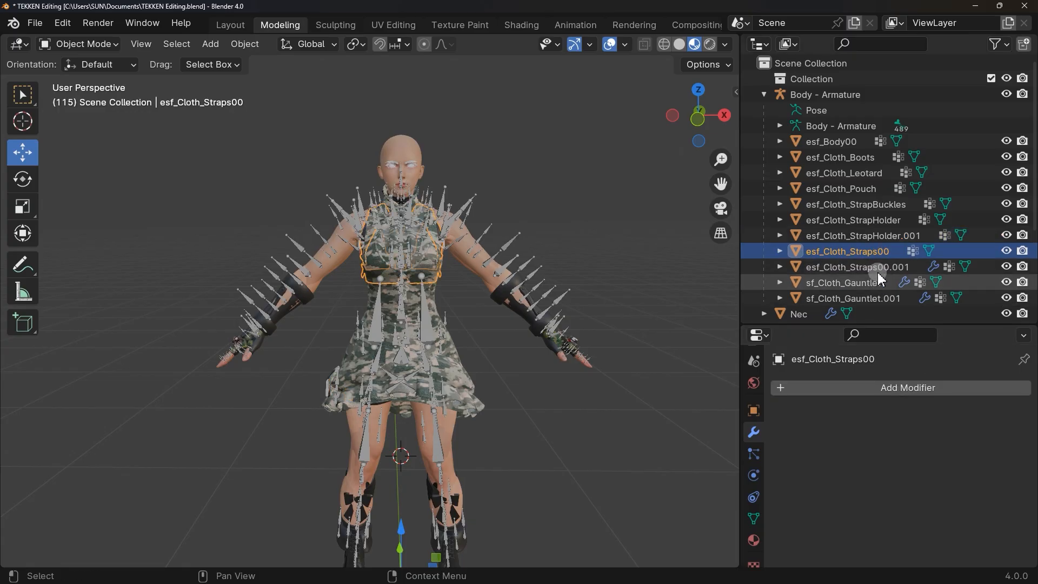
- Apply the Body - Armature modifier on esf_Cloth_Straps00.001, sf_Cloth_Gauntlet and sf_Cloth_Gauntlet.001
{"action": "left_click", "coordinate": [857, 266]}
{"action": "left_click", "coordinate": [983, 414]}
{"action": "left_click", "coordinate": [899, 431]}
{"action": "left_click", "coordinate": [845, 283]}
{"action": "left_click", "coordinate": [983, 414]}
{"action": "left_click", "coordinate": [899, 431]}
{"action": "left_click", "coordinate": [853, 298]}
{"action": "left_click", "coordinate": [983, 414]}
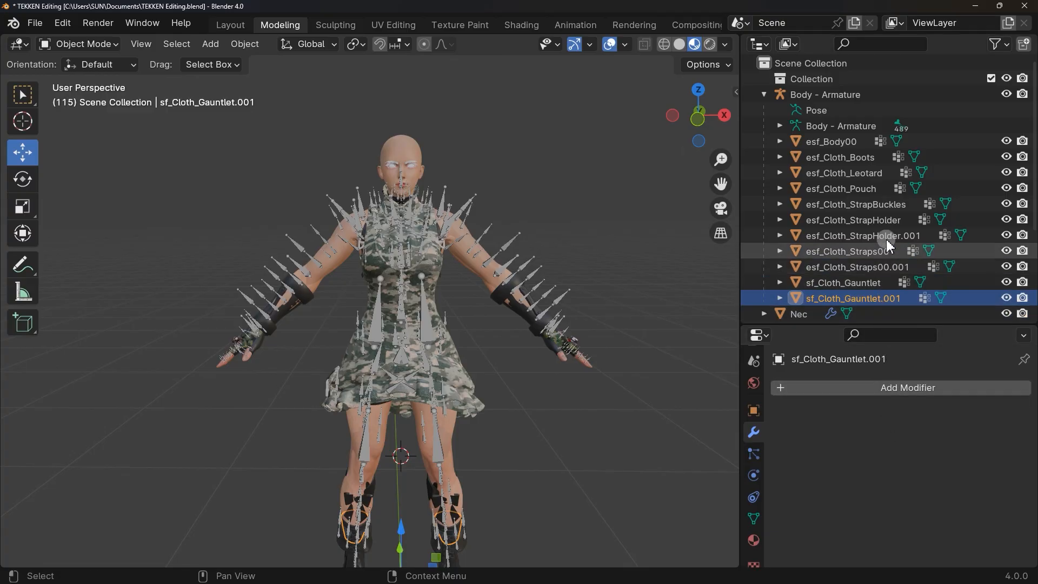
- Delete the Body - Armature object from the scene
{"action": "left_click", "coordinate": [876, 129]}
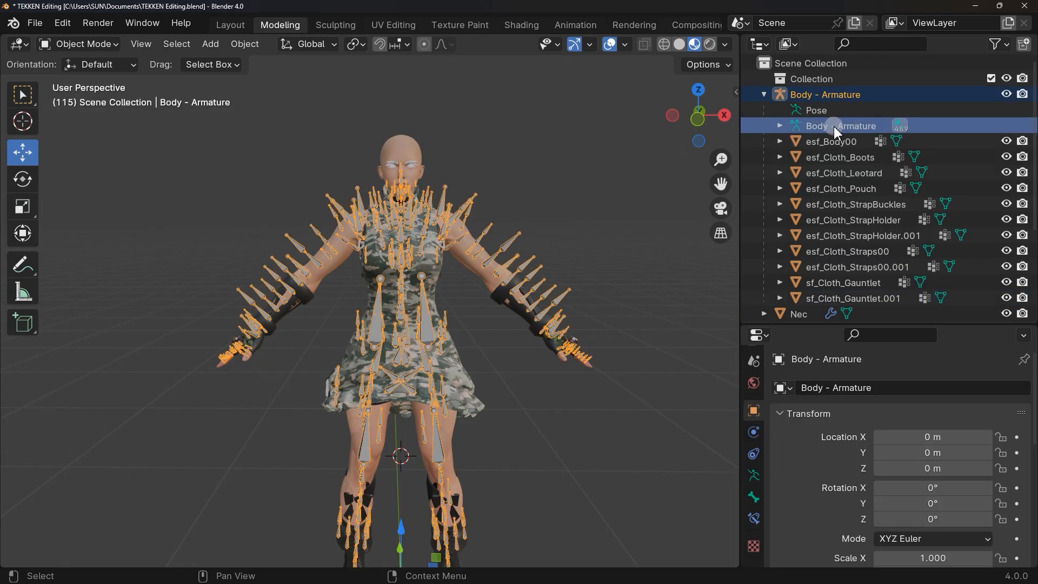
{"action": "key", "text": "Delete"}
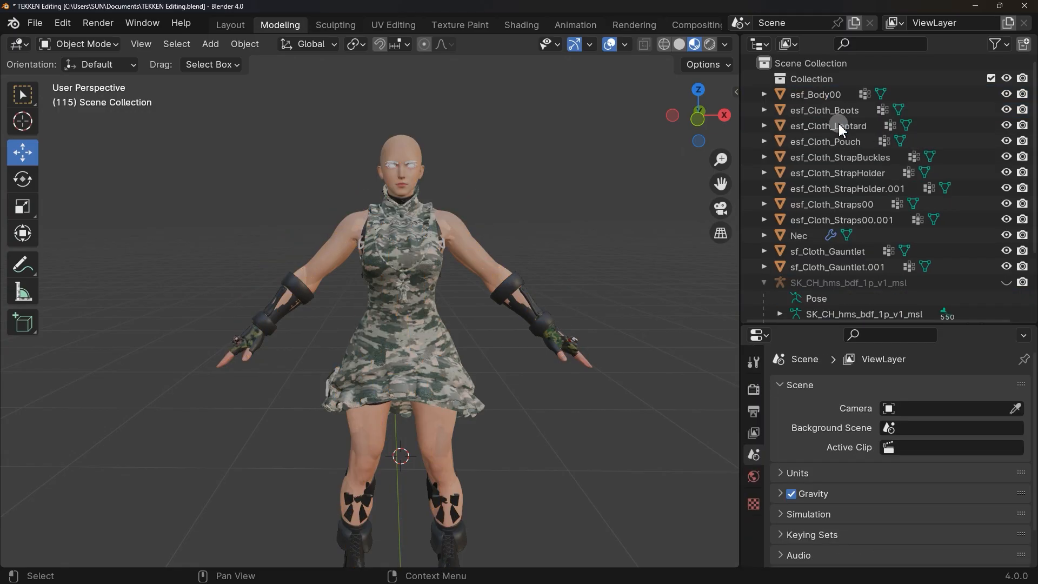
- Show the SK_CH_hms_bdf_1p_v1_msl armature briefly to view its bones and hide it again
{"action": "scroll", "coordinate": [844, 135], "scroll_direction": "down", "scroll_amount": 3}
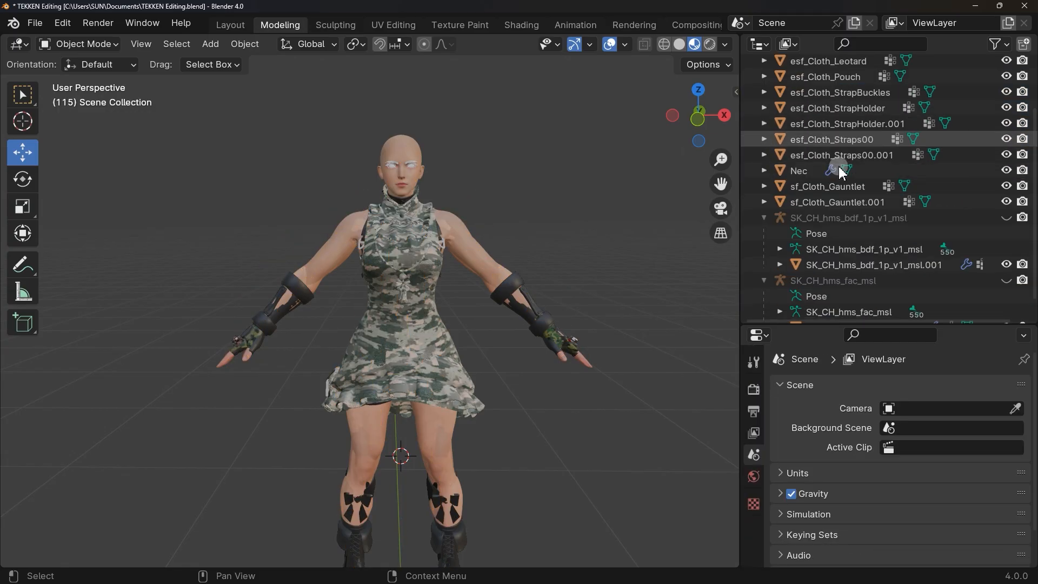
{"action": "left_click", "coordinate": [853, 249]}
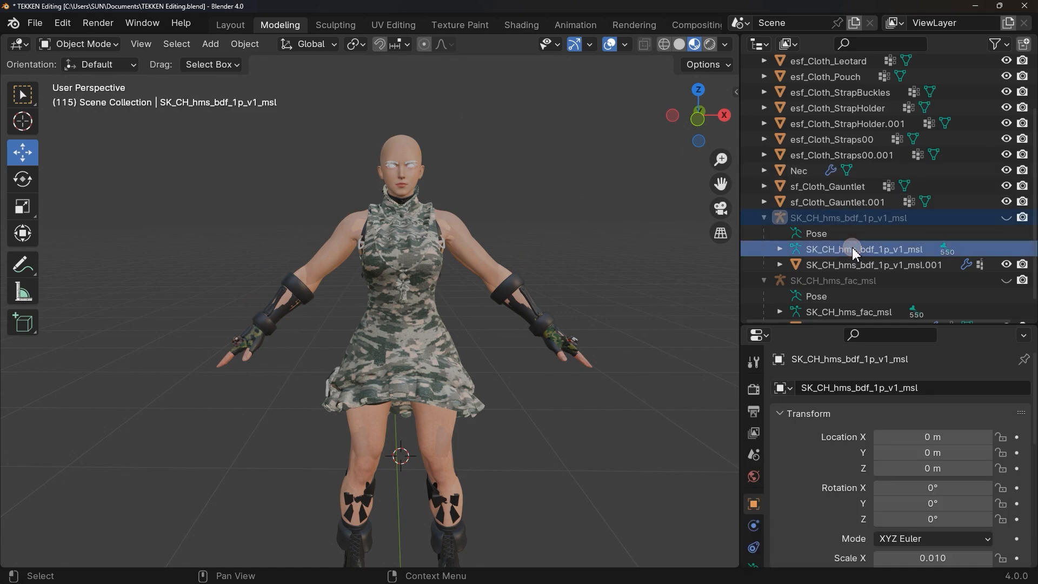
{"action": "left_click", "coordinate": [1006, 218]}
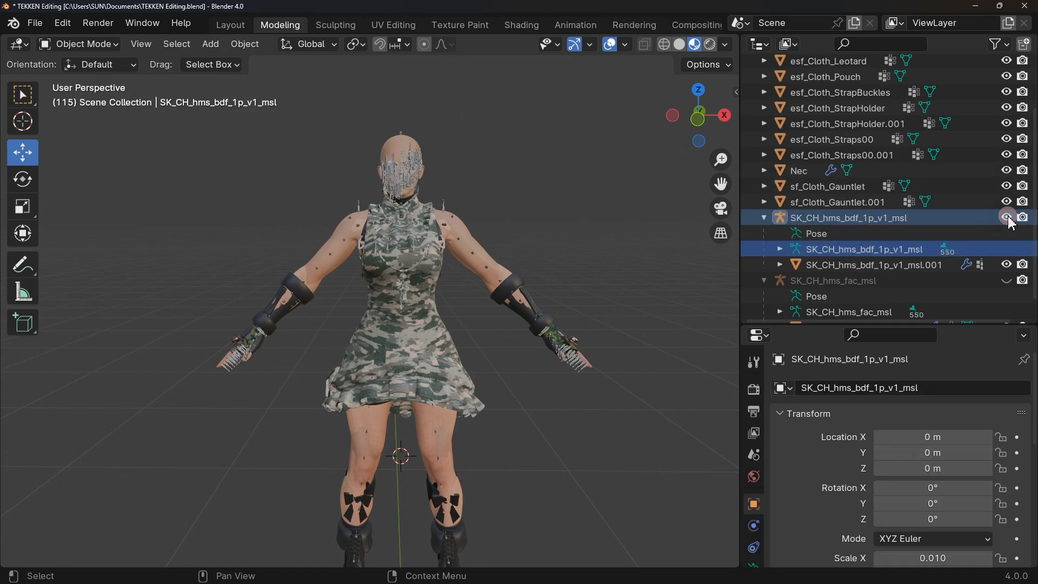
{"action": "key", "text": "ctrl+z"}
{"action": "key", "text": "ctrl+z"}
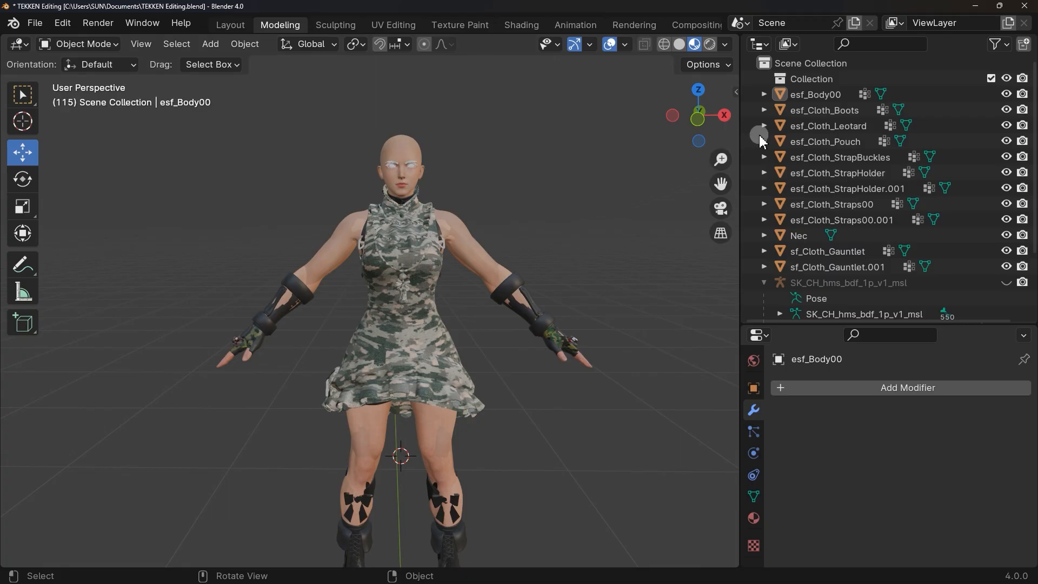
- Delete all vertex groups from the esf_Body00 and esf_Cloth_Boots meshes
{"action": "left_click", "coordinate": [827, 96]}
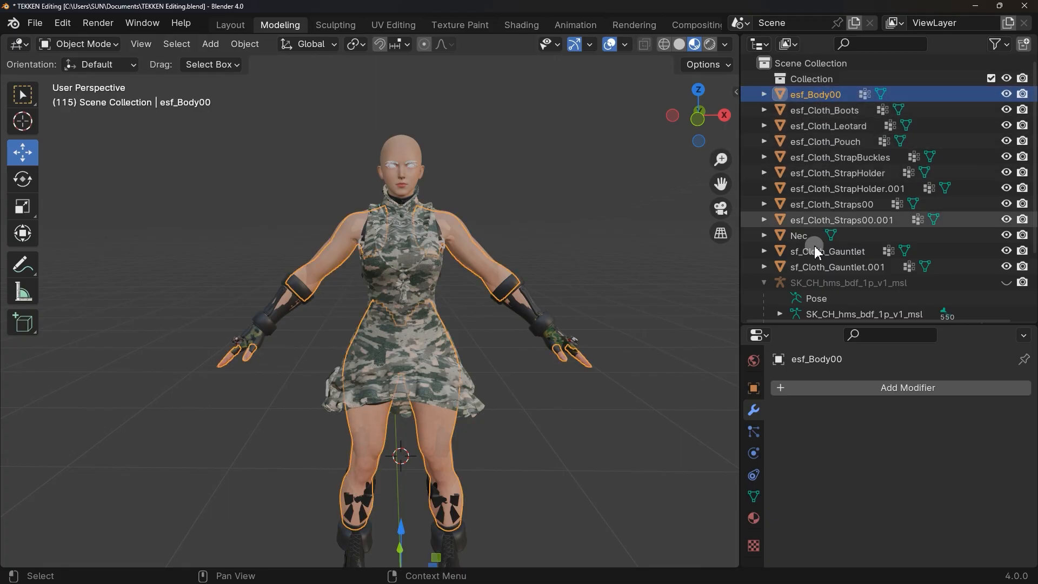
{"action": "left_click", "coordinate": [755, 500]}
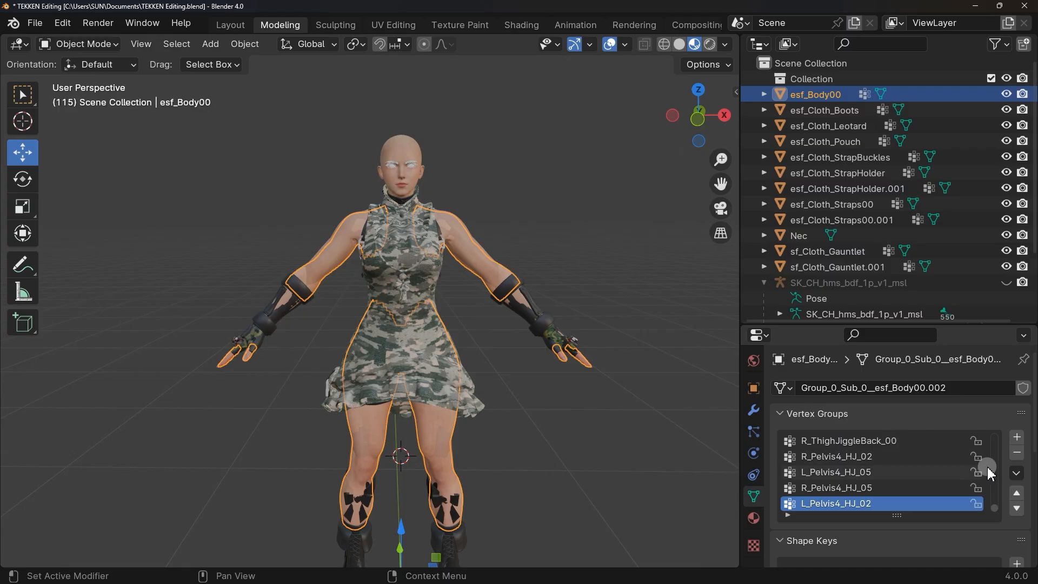
{"action": "left_click", "coordinate": [1016, 473]}
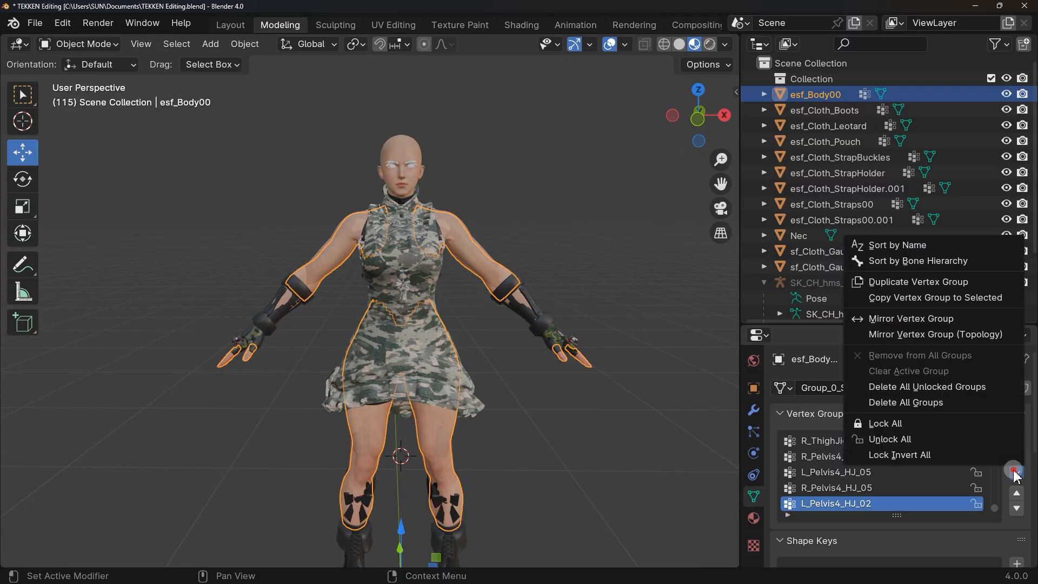
{"action": "left_click", "coordinate": [900, 404]}
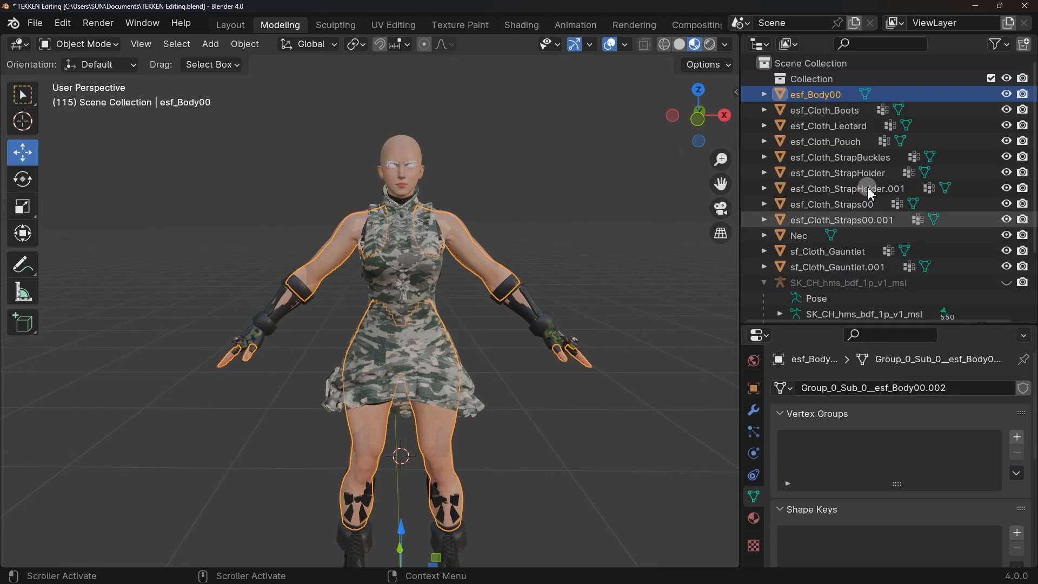
{"action": "left_click", "coordinate": [862, 112]}
{"action": "left_click", "coordinate": [1017, 476]}
{"action": "left_click", "coordinate": [900, 406]}
- Delete all vertex groups from esf_Cloth_Leotard, esf_Cloth_Pouch and esf_Cloth_StrapBuckles
{"action": "left_click", "coordinate": [862, 126]}
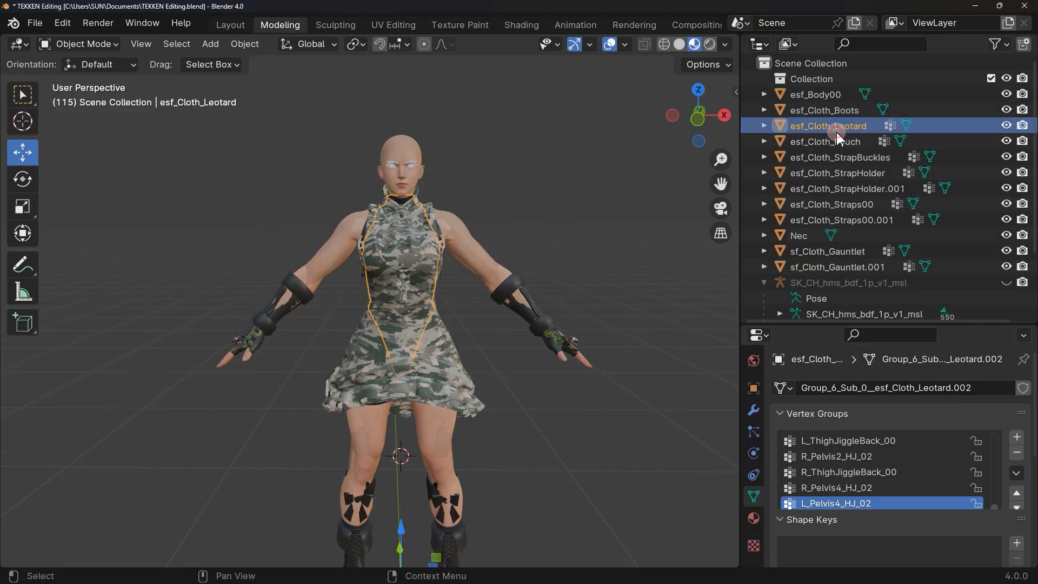
{"action": "left_click", "coordinate": [1016, 476]}
{"action": "left_click", "coordinate": [900, 406]}
{"action": "left_click", "coordinate": [862, 142]}
{"action": "left_click", "coordinate": [1017, 474]}
{"action": "left_click", "coordinate": [901, 406]}
{"action": "left_click", "coordinate": [862, 157]}
{"action": "left_click", "coordinate": [901, 407]}
- Delete all vertex groups from esf_Cloth_StrapHolder, esf_Cloth_StrapHolder.001, esf_Cloth_Straps00 and esf_Cloth_Straps00.001
{"action": "left_click", "coordinate": [862, 173]}
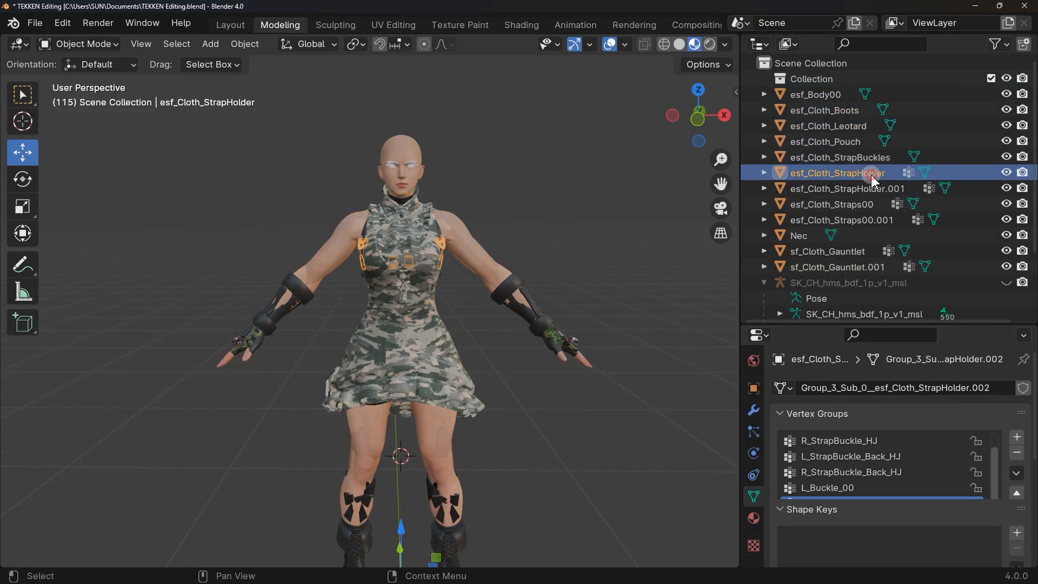
{"action": "left_click", "coordinate": [1016, 473]}
{"action": "left_click", "coordinate": [900, 407]}
{"action": "left_click", "coordinate": [862, 189]}
{"action": "left_click", "coordinate": [901, 402]}
{"action": "left_click", "coordinate": [861, 204]}
{"action": "left_click", "coordinate": [900, 403]}
{"action": "left_click", "coordinate": [861, 219]}
{"action": "left_click", "coordinate": [900, 402]}
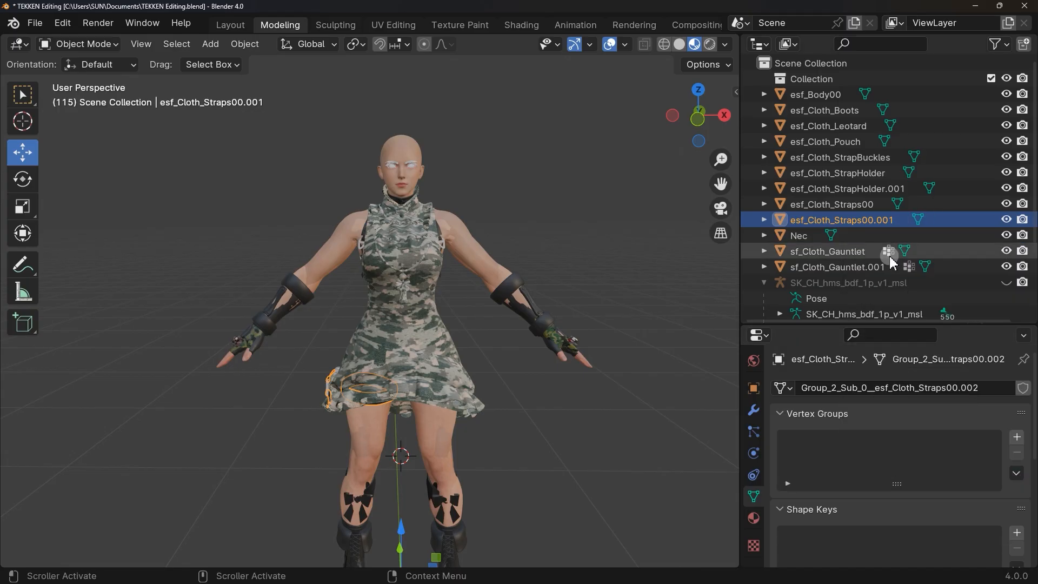
- Delete all vertex groups from sf_Cloth_Gauntlet and sf_Cloth_Gauntlet.001
{"action": "left_click", "coordinate": [862, 251]}
{"action": "left_click", "coordinate": [1017, 473]}
{"action": "left_click", "coordinate": [901, 402]}
{"action": "left_click", "coordinate": [839, 266]}
{"action": "left_click", "coordinate": [1016, 473]}
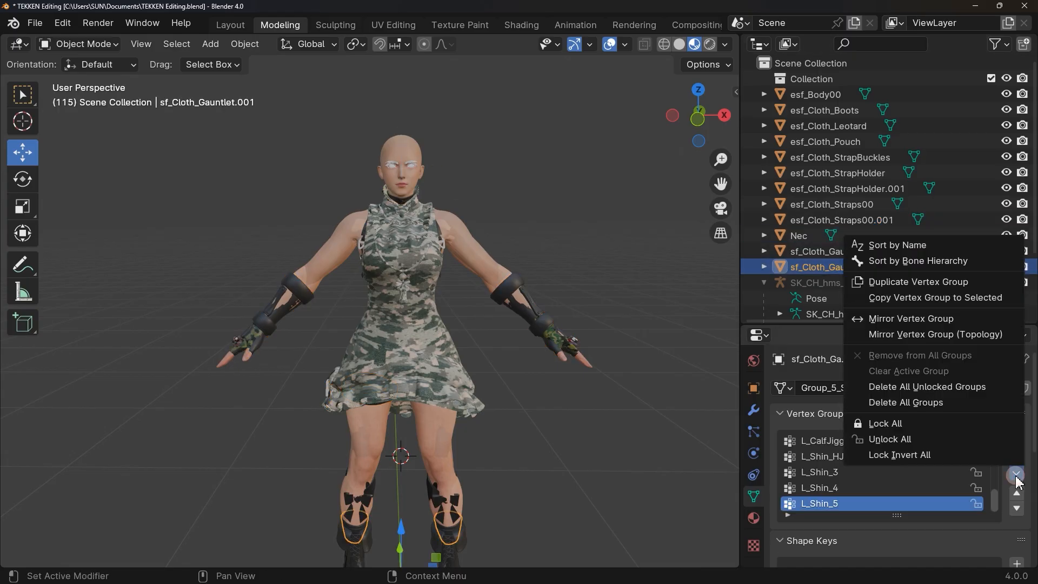
{"action": "left_click", "coordinate": [965, 404]}
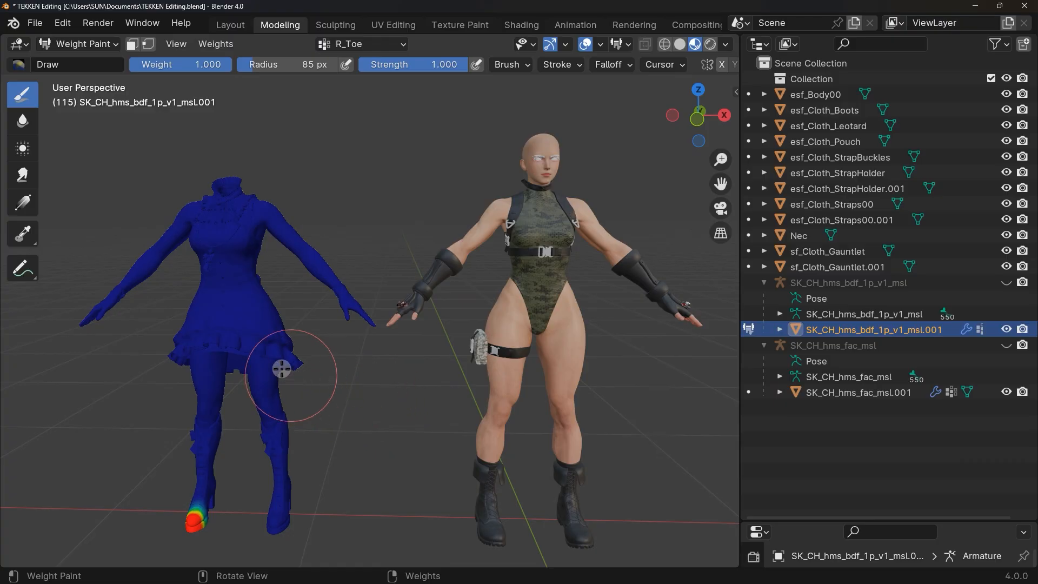
- Inspect the weights of the SK_CH_hms_bdf_1p_v1_msl.001 outfit and of esf_Cloth_Leotard in Weight Paint mode
{"action": "mouse_move", "coordinate": [241, 325]}
{"action": "left_mouse_down"}
{"action": "mouse_move", "coordinate": [219, 227]}
{"action": "mouse_move", "coordinate": [239, 301]}
{"action": "left_mouse_up"}
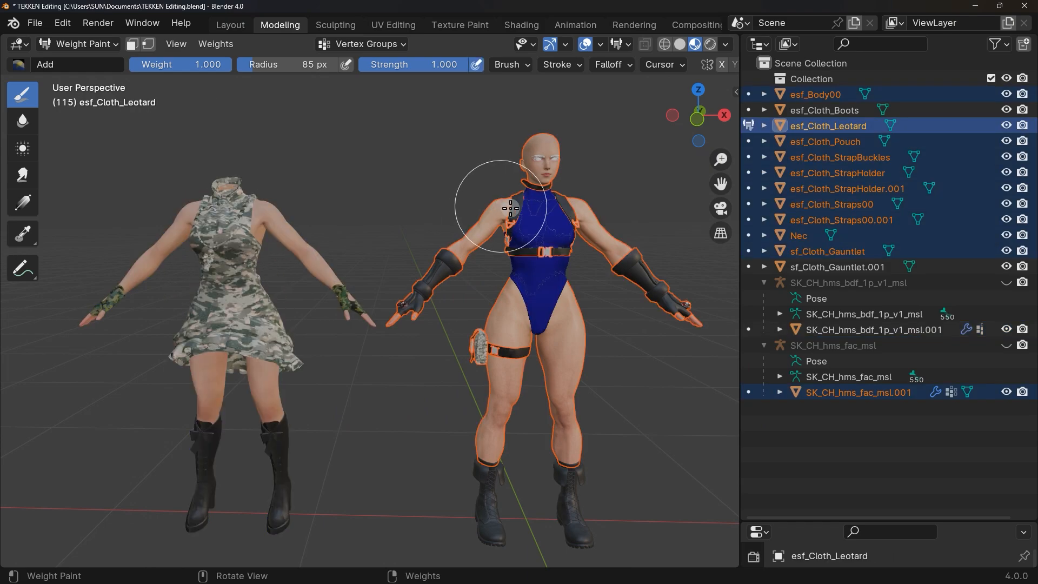
{"action": "mouse_move", "coordinate": [510, 208]}
{"action": "left_mouse_down"}
{"action": "mouse_move", "coordinate": [533, 220]}
{"action": "mouse_move", "coordinate": [519, 271]}
{"action": "mouse_move", "coordinate": [538, 232]}
{"action": "mouse_move", "coordinate": [544, 309]}
{"action": "left_mouse_up"}
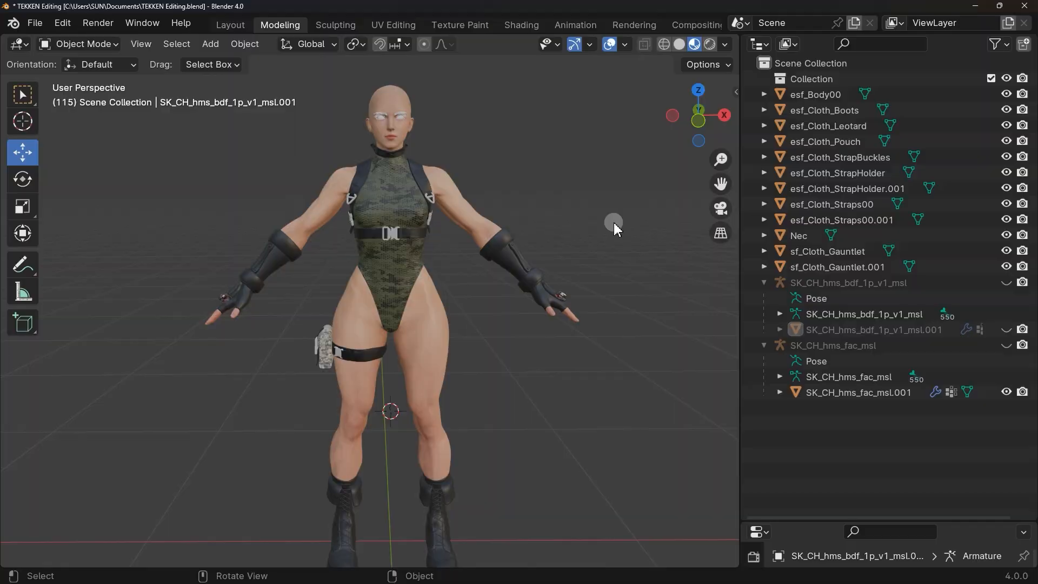
- Select esf_Body00, esf_Cloth_Leotard and esf_Cloth_Straps00 one after another to check the separate character meshes
{"action": "left_click", "coordinate": [469, 208]}
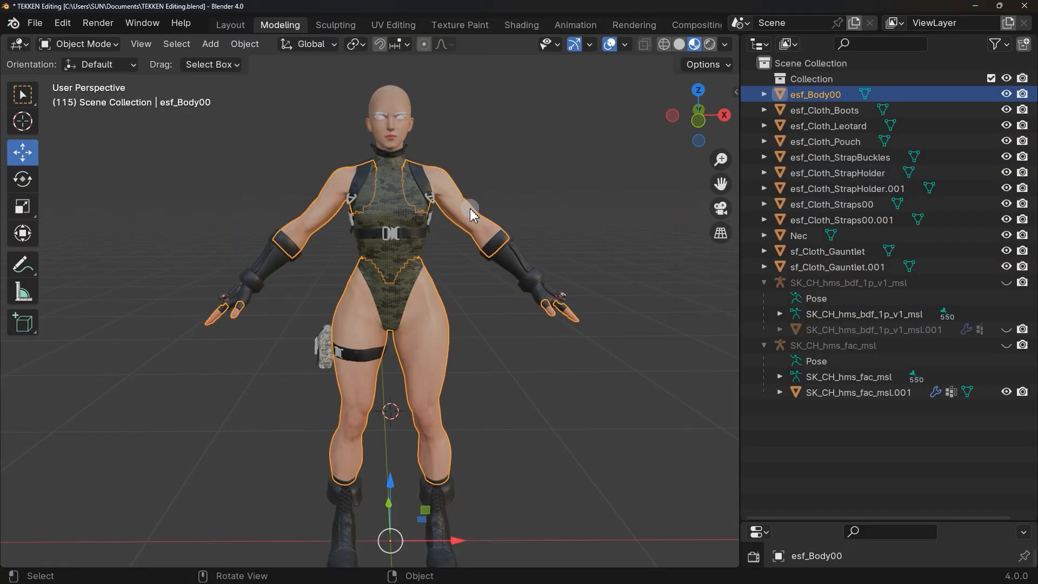
{"action": "left_click", "coordinate": [414, 222]}
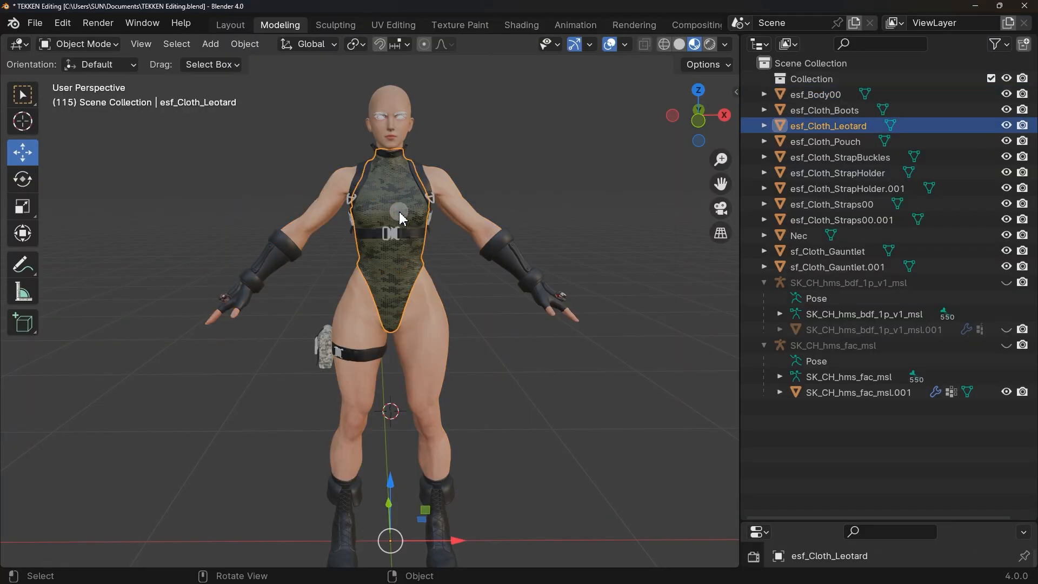
{"action": "left_click", "coordinate": [405, 235]}
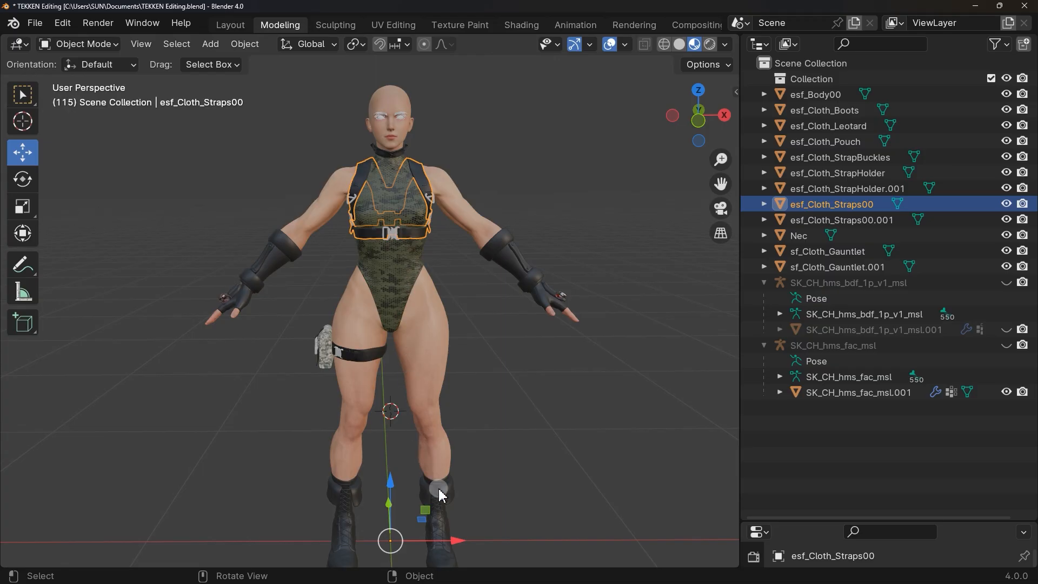
- Paint a test stroke on the R_Toe weights of the SK_CH_hms_bdf_1p_v1_msl.003 dress and undo it
{"action": "left_click", "coordinate": [440, 492]}
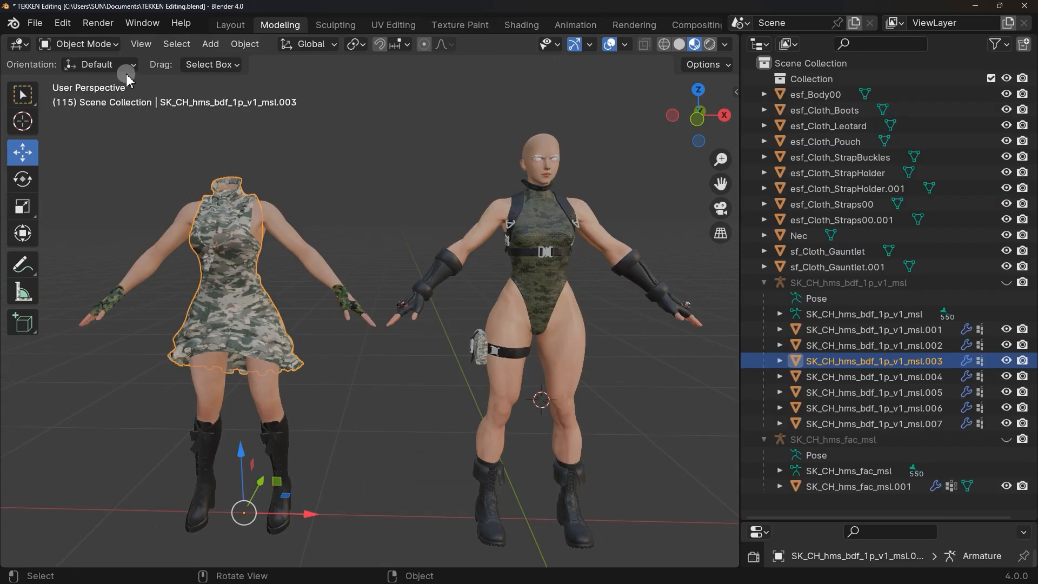
{"action": "left_click", "coordinate": [95, 43]}
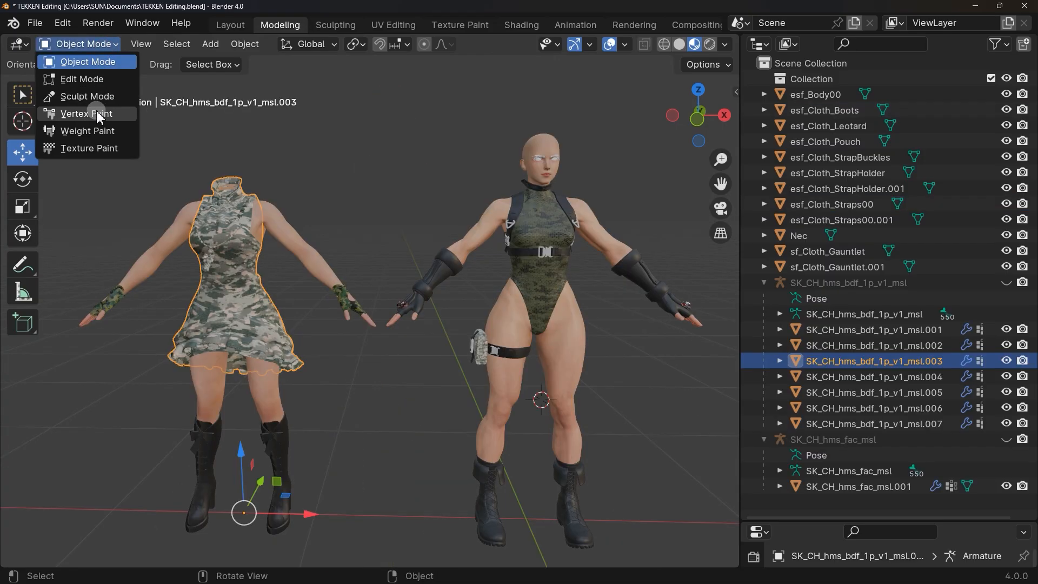
{"action": "left_click", "coordinate": [86, 131]}
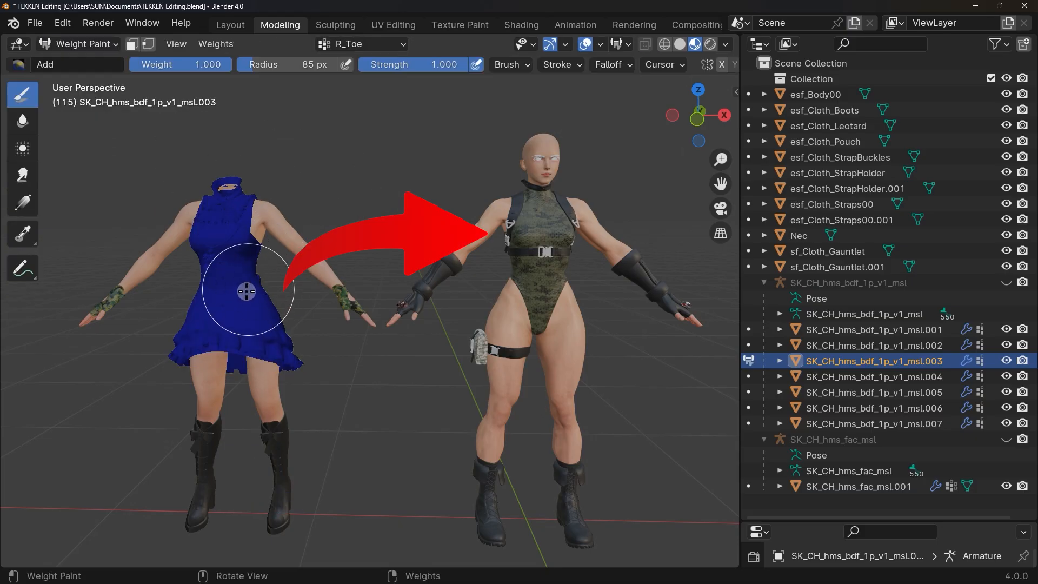
{"action": "mouse_move", "coordinate": [246, 292]}
{"action": "left_mouse_down"}
{"action": "mouse_move", "coordinate": [238, 303]}
{"action": "mouse_move", "coordinate": [221, 244]}
{"action": "mouse_move", "coordinate": [200, 325]}
{"action": "mouse_move", "coordinate": [262, 352]}
{"action": "left_mouse_up"}
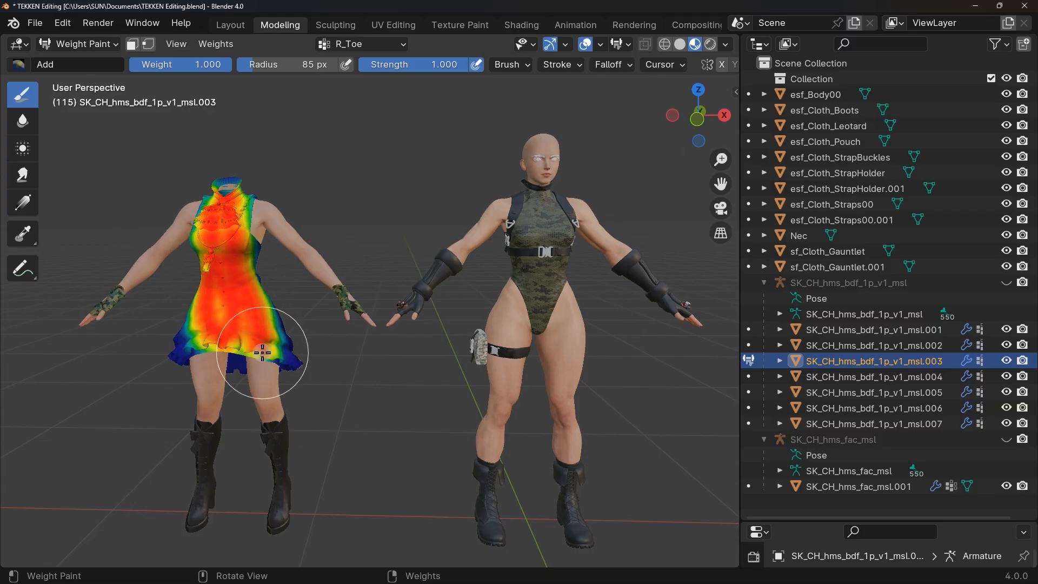
{"action": "key", "text": "ctrl+z"}
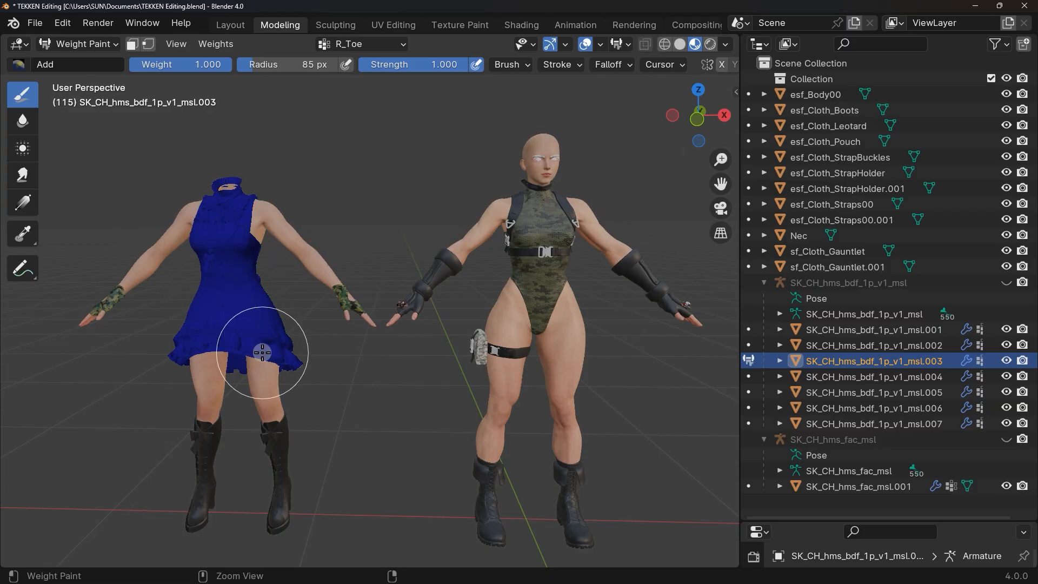
{"action": "left_click", "coordinate": [98, 43]}
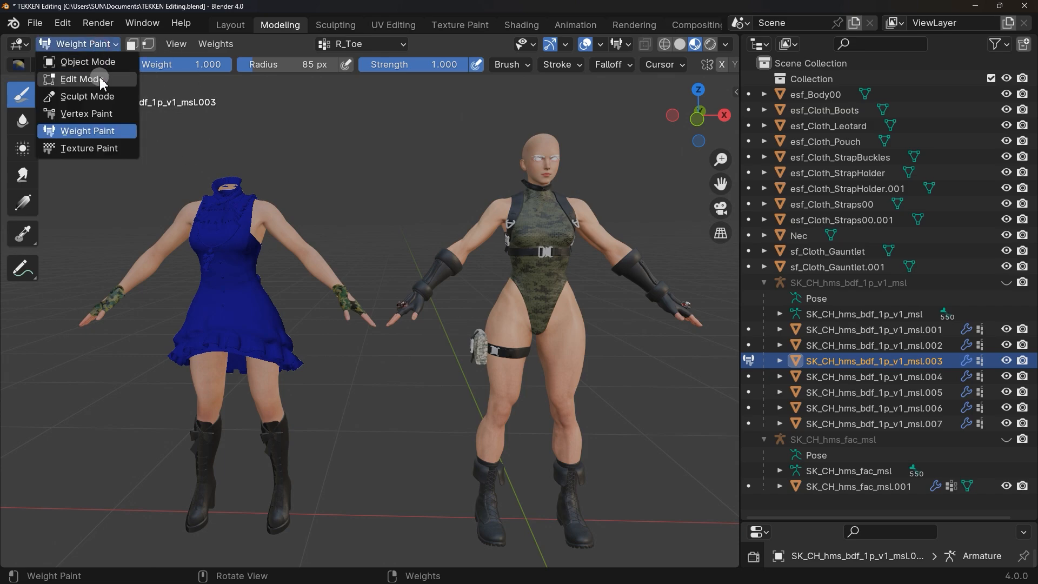
{"action": "left_click", "coordinate": [97, 62]}
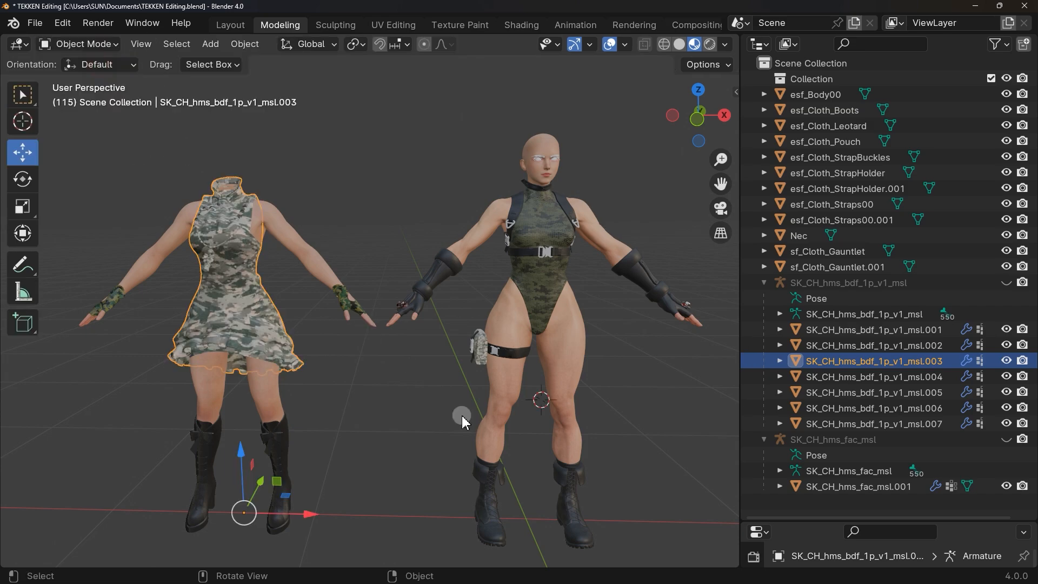
- Try to paint weights on esf_Cloth_Boots in Weight Paint mode
{"action": "left_click", "coordinate": [497, 481]}
{"action": "left_click", "coordinate": [93, 45]}
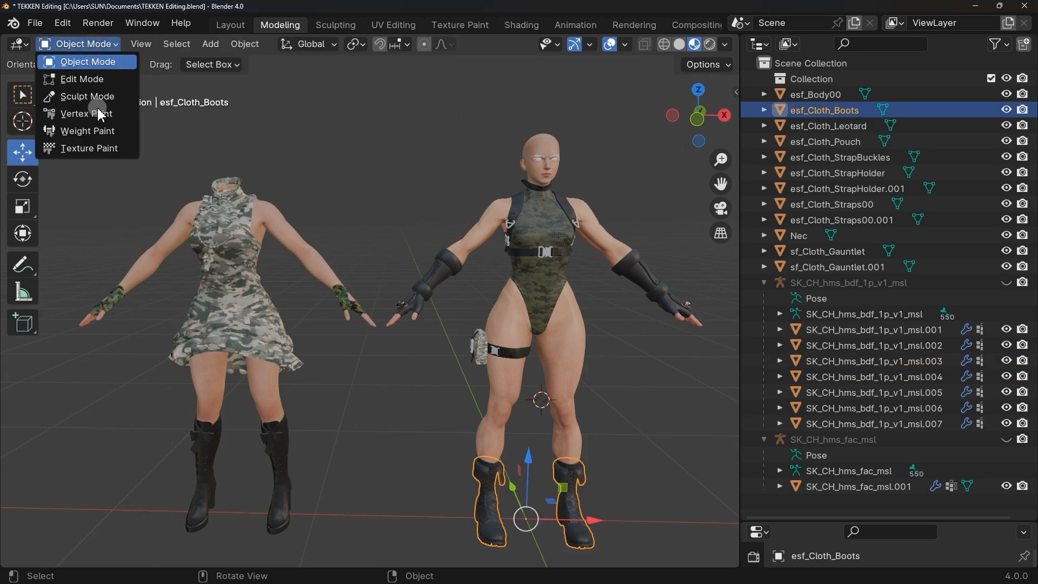
{"action": "left_click", "coordinate": [99, 130]}
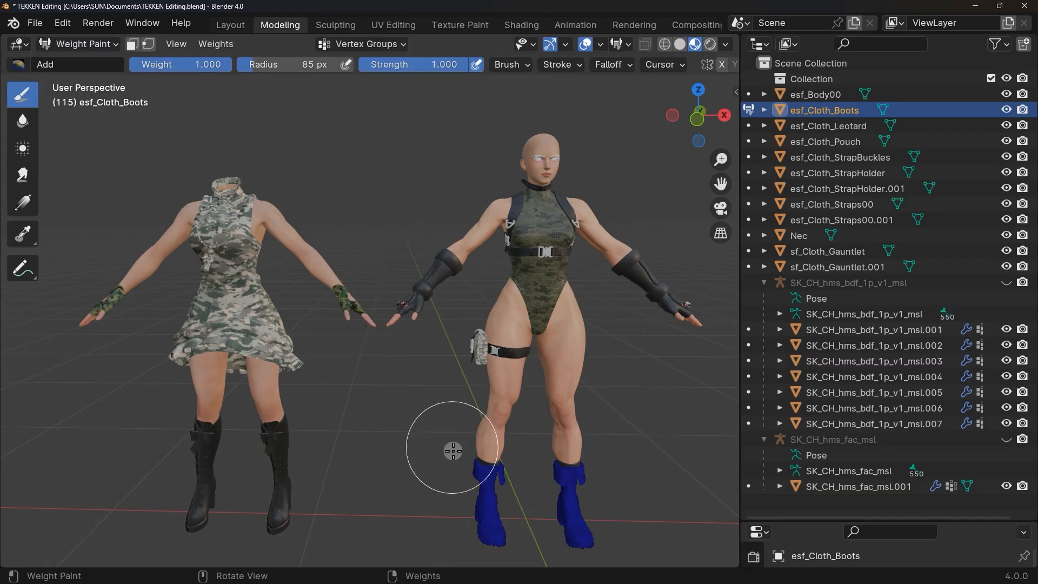
{"action": "mouse_move", "coordinate": [454, 451]}
{"action": "left_mouse_down"}
{"action": "mouse_move", "coordinate": [514, 505]}
{"action": "mouse_move", "coordinate": [572, 505]}
{"action": "mouse_move", "coordinate": [594, 487]}
{"action": "mouse_move", "coordinate": [519, 481]}
{"action": "left_mouse_up"}
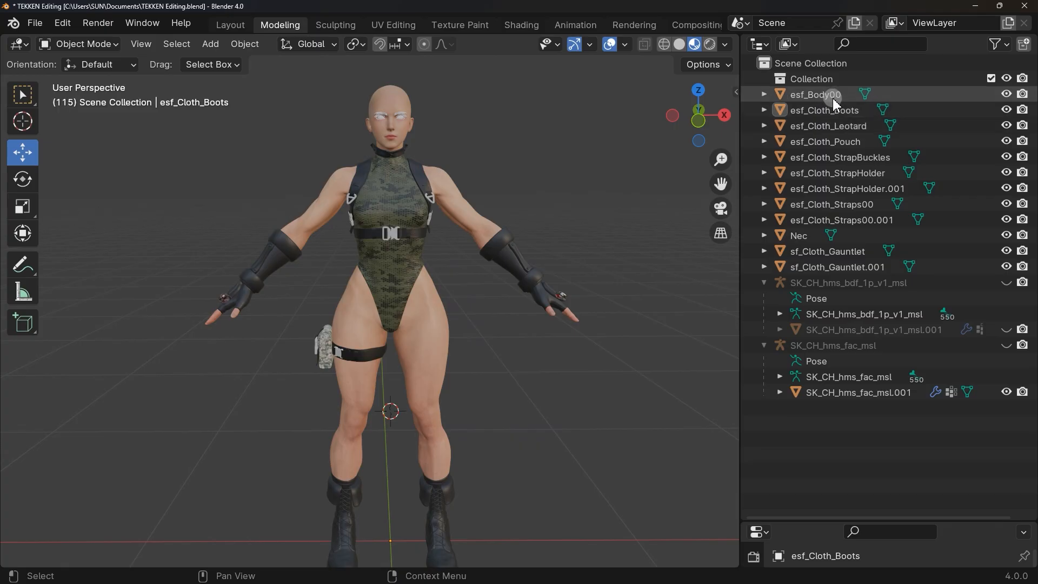
- Compare the separate character meshes with the single SK_CH_hms_bdf_1p_v1_msl.001 outfit mesh, showing it temporarily and hiding it again
{"action": "left_click", "coordinate": [832, 97]}
{"action": "left_click", "coordinate": [829, 110]}
{"action": "left_click", "coordinate": [830, 127]}
{"action": "left_click", "coordinate": [830, 142]}
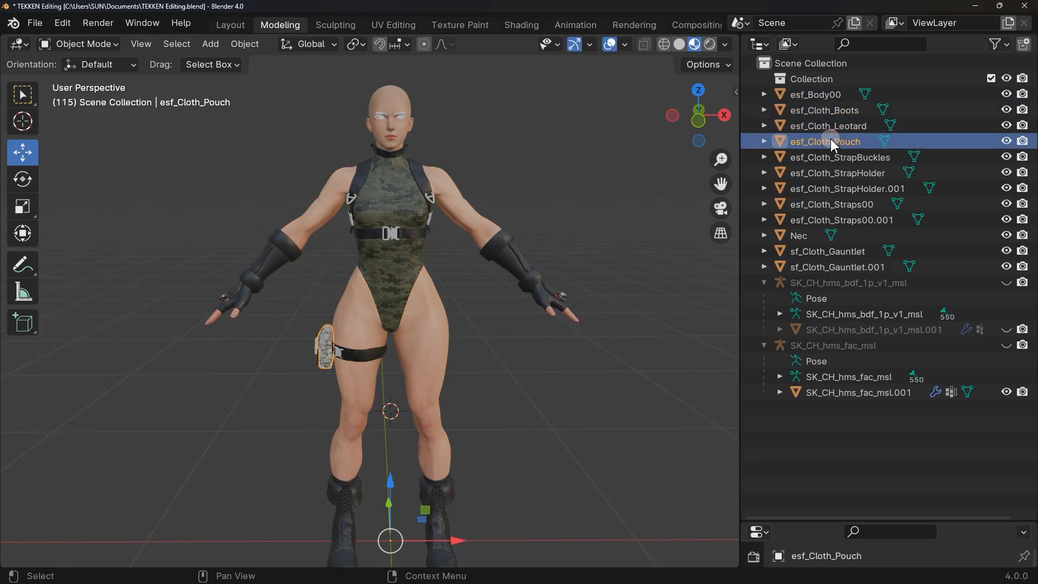
{"action": "left_click", "coordinate": [1006, 329]}
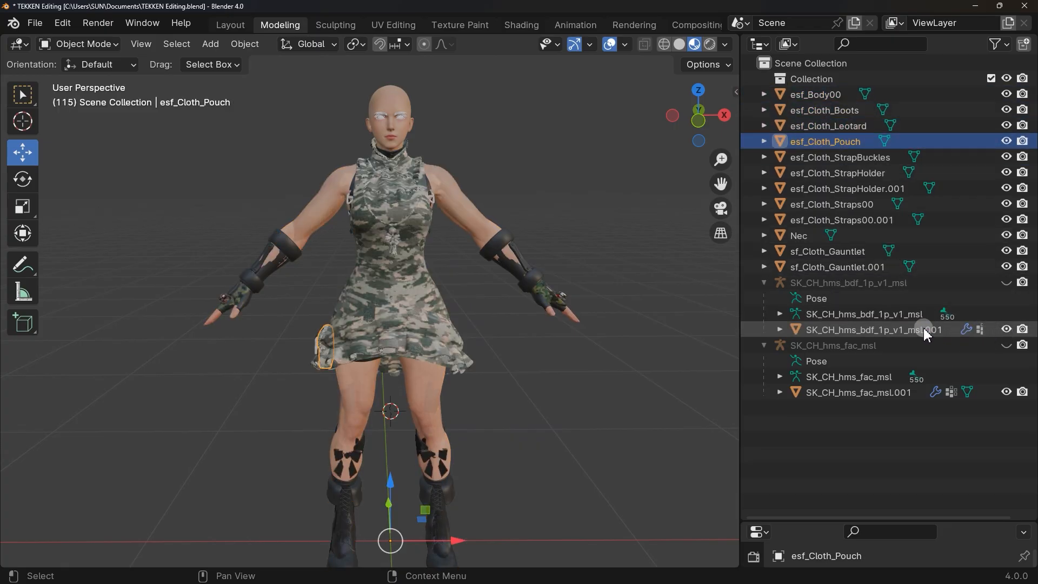
{"action": "left_click", "coordinate": [889, 331]}
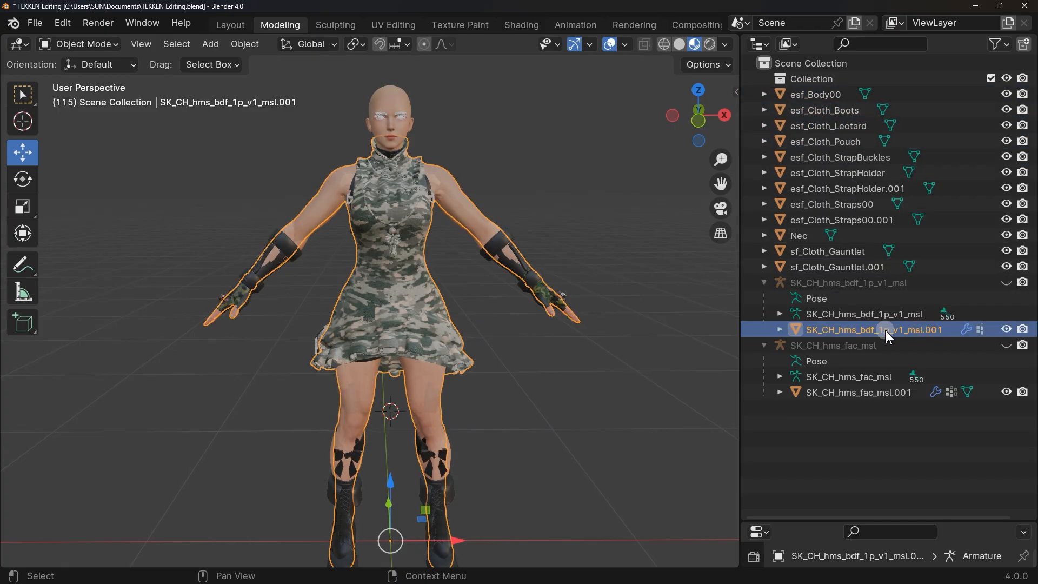
{"action": "left_click", "coordinate": [1006, 329]}
- Try to join all meshes from esf_Body00 through sf_Cloth_Gauntlet.001 into one object with esf_Body00 active
{"action": "left_click", "coordinate": [817, 95]}
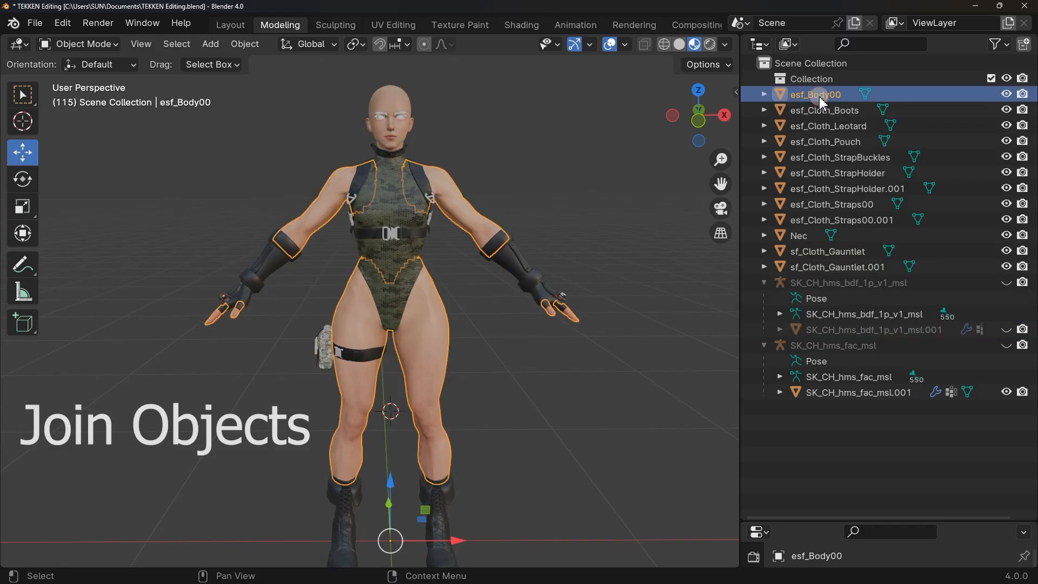
{"action": "left_click", "coordinate": [830, 268], "text": "shift"}
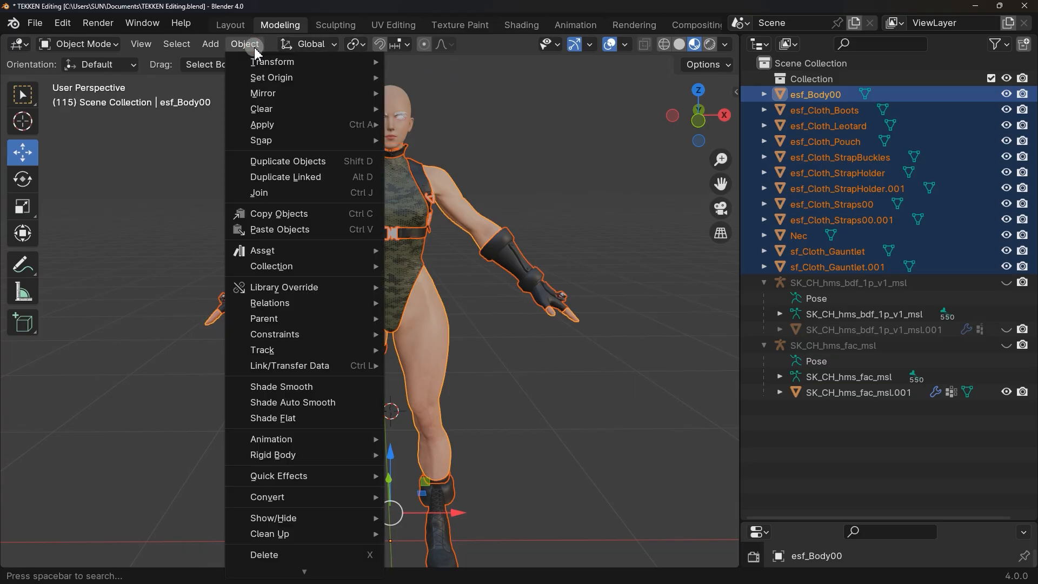
{"action": "left_click", "coordinate": [254, 193]}
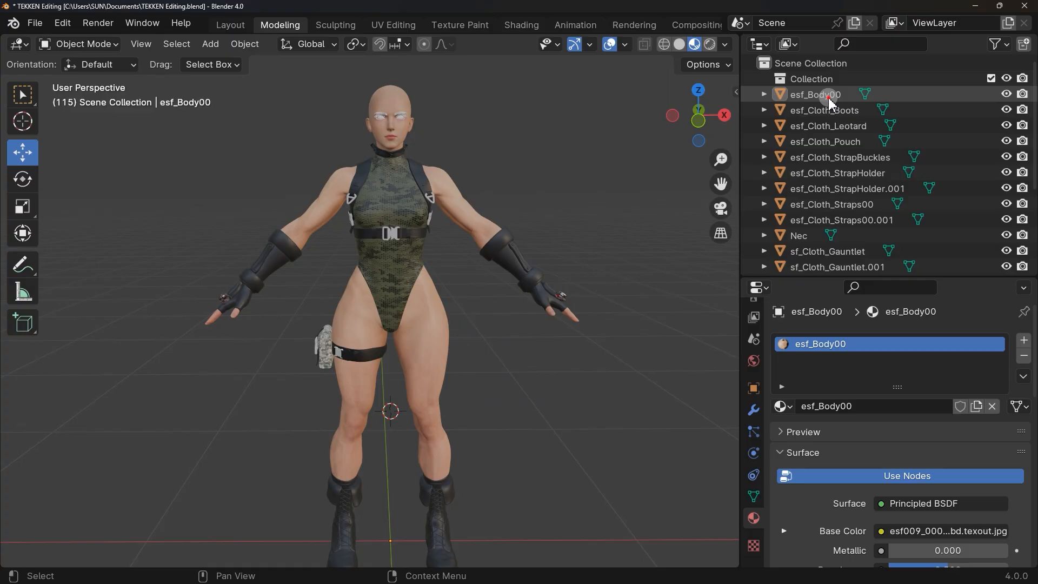
- Check the materials assigned to esf_Body00, esf_Cloth_Boots and esf_Cloth_Leotard
{"action": "left_click", "coordinate": [829, 98]}
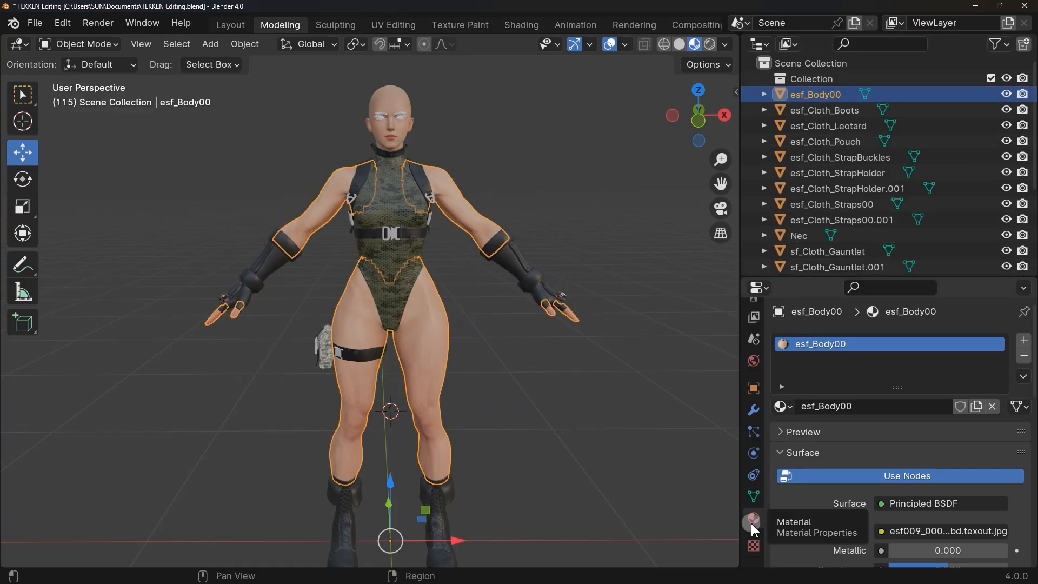
{"action": "left_click", "coordinate": [832, 116]}
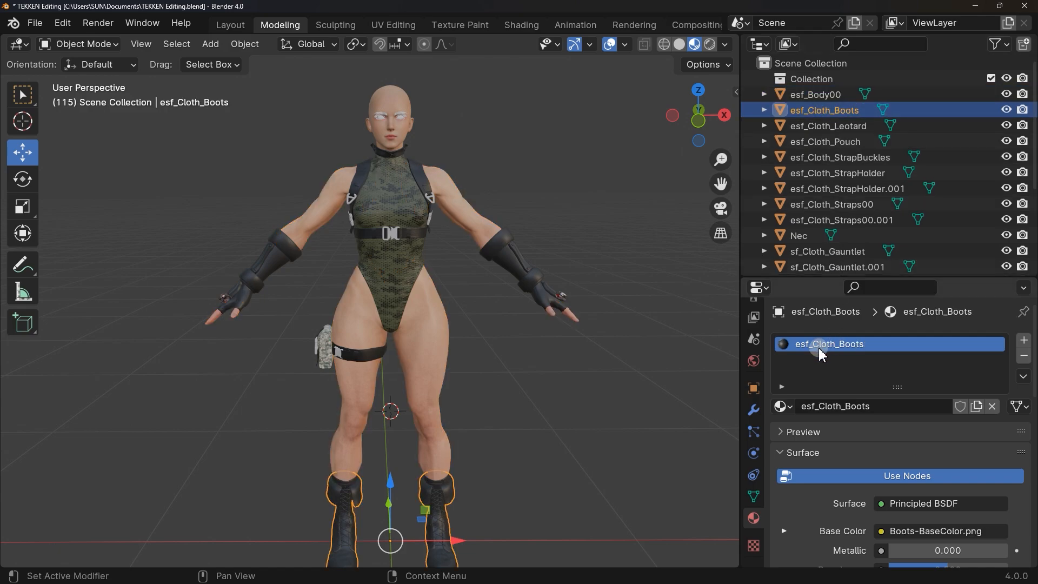
{"action": "left_click", "coordinate": [826, 126]}
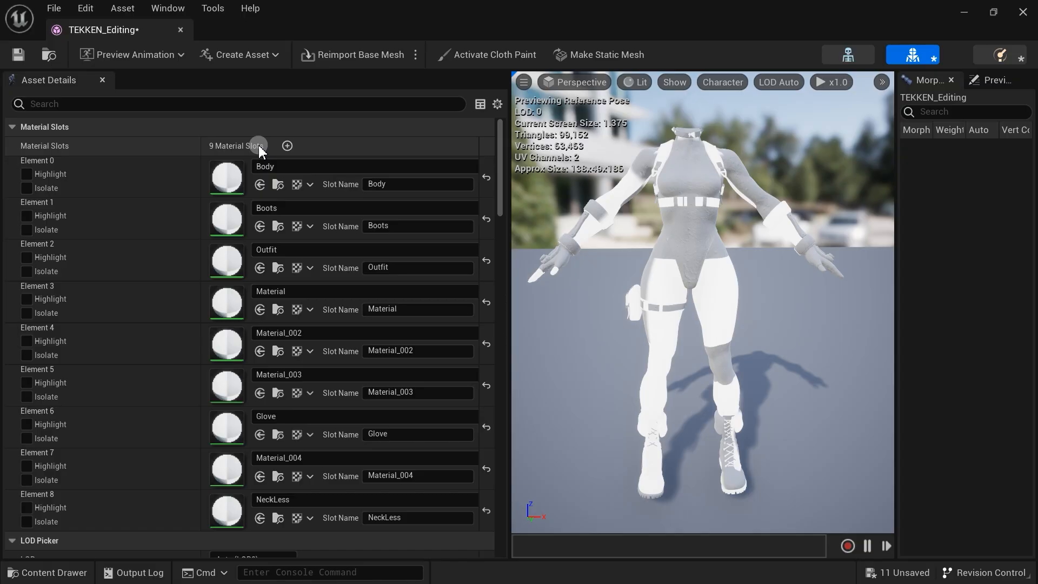
- In Unreal Editor, highlight the Body, Boots and Outfit material slots of TEKKEN_Editing to see which mesh parts they cover
{"action": "left_click", "coordinate": [26, 174]}
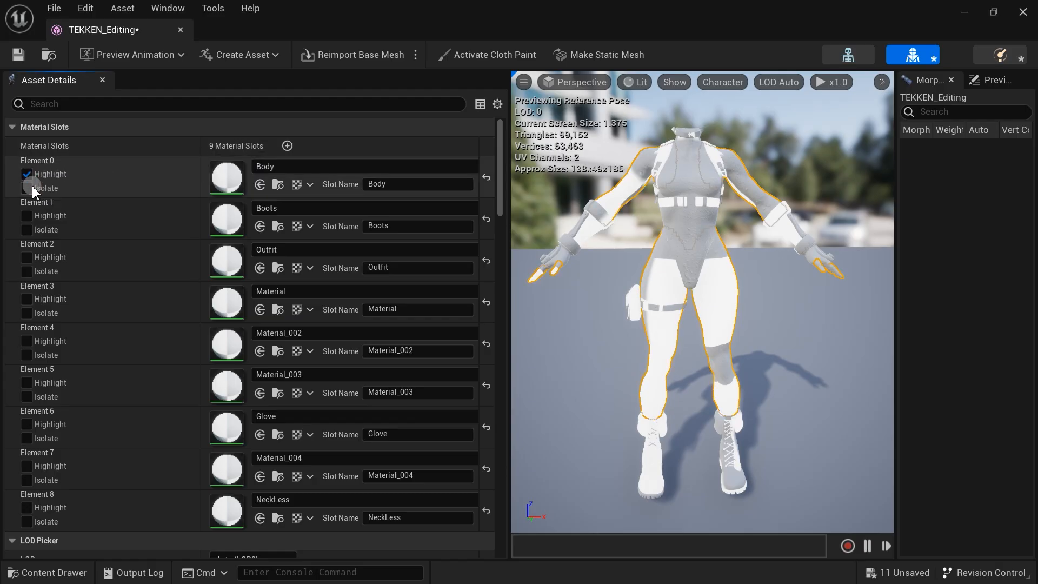
{"action": "left_click", "coordinate": [27, 187]}
{"action": "left_click", "coordinate": [27, 188]}
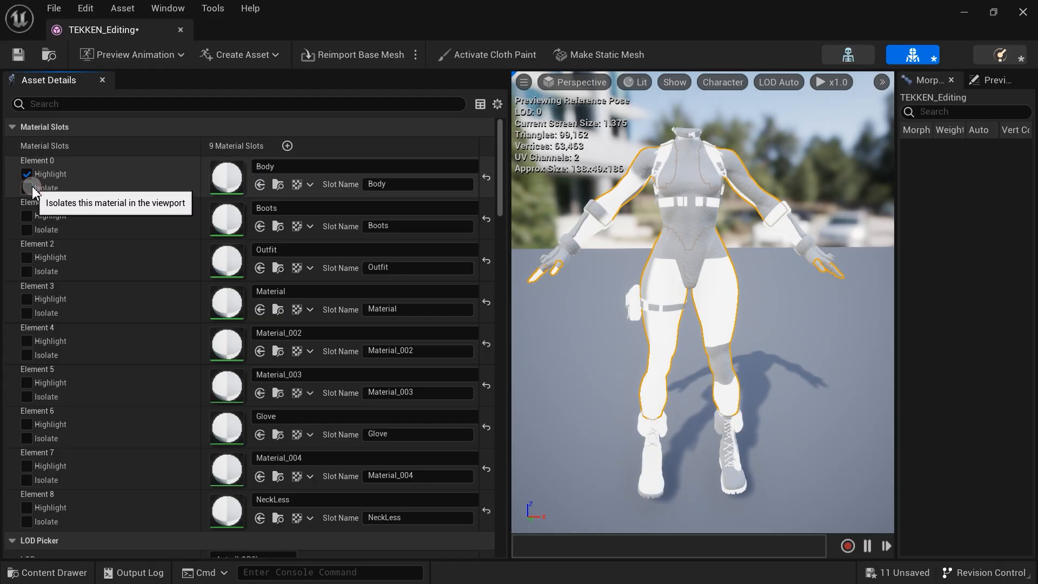
{"action": "left_click", "coordinate": [27, 174]}
{"action": "left_click", "coordinate": [27, 215]}
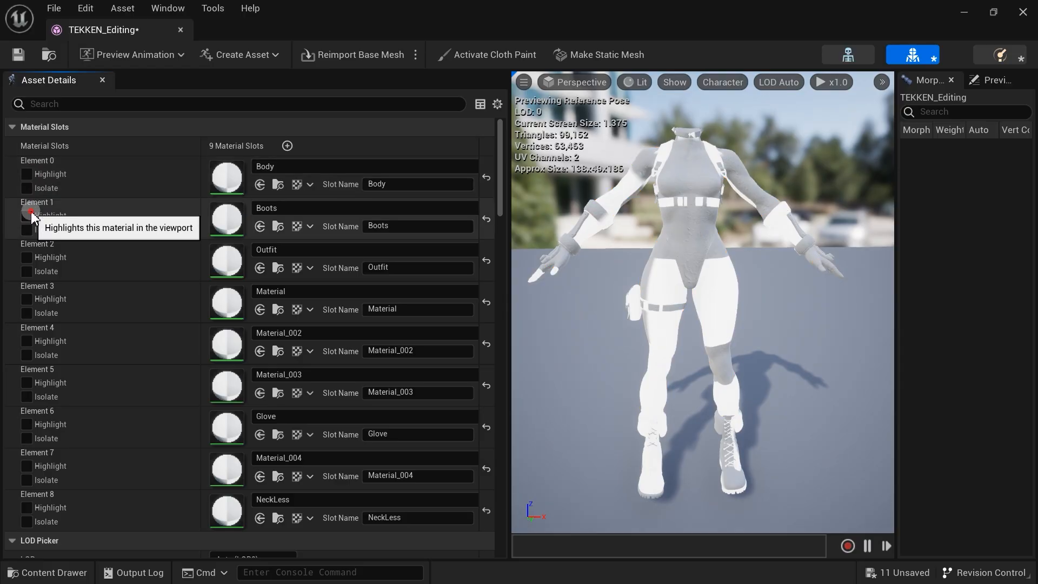
{"action": "left_click", "coordinate": [27, 216]}
{"action": "left_click", "coordinate": [26, 257]}
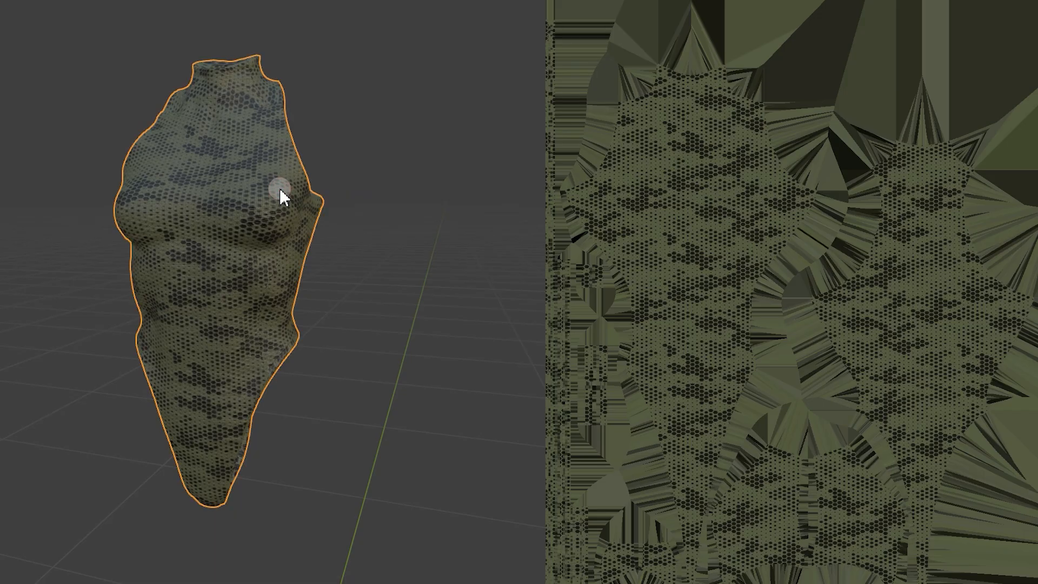
- In Blender, load esf009_000_01_body_albd.texout.jpg from D:\Blender 3d\SF6\3D\Body\ into the empty Image Texture node of the esf_Body00 material
{"action": "middle_click_drag", "start_coordinate": [324, 196], "coordinate": [487, 192]}
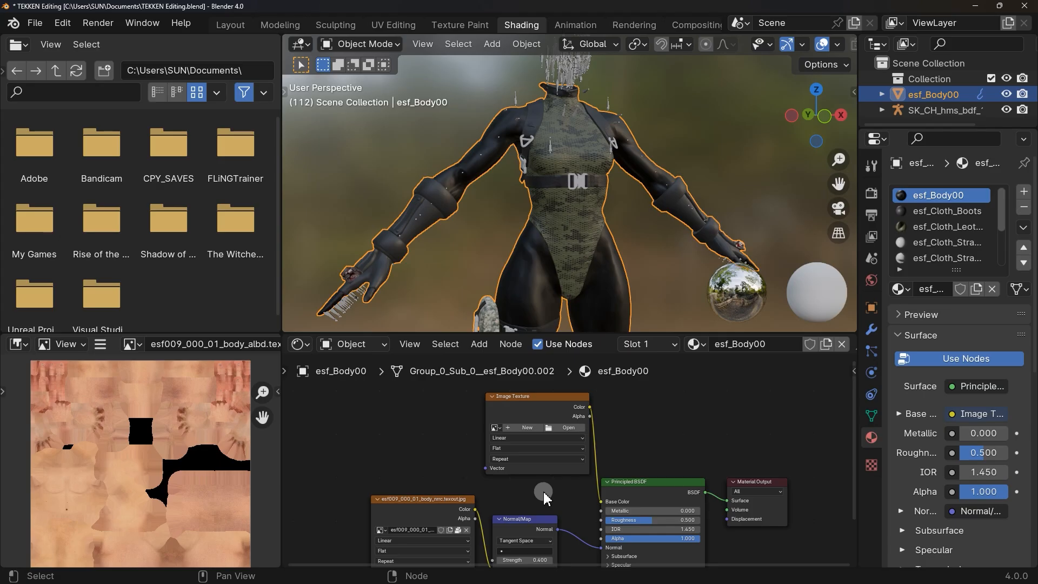
{"action": "left_click", "coordinate": [563, 427]}
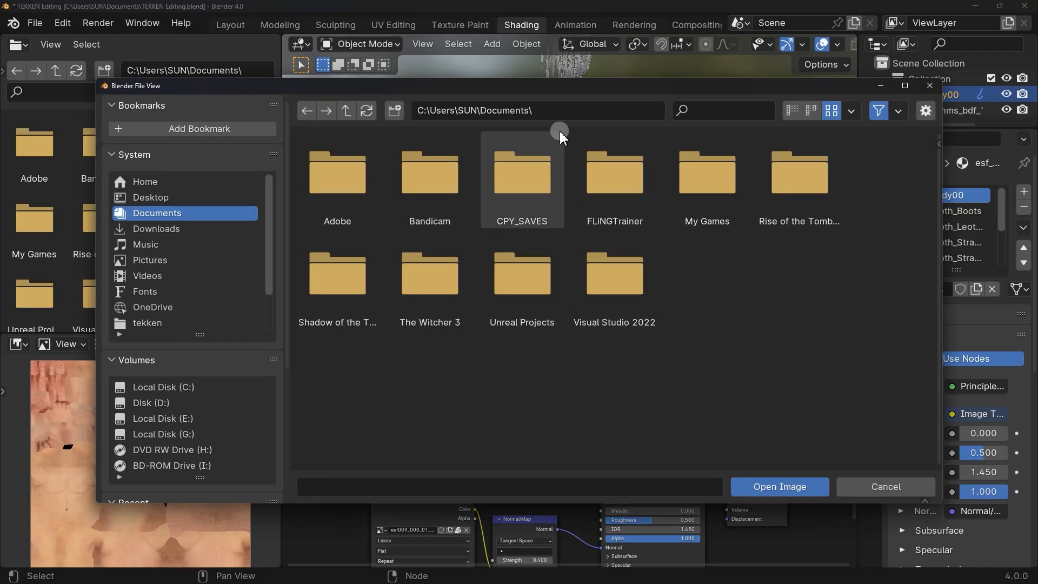
{"action": "left_click", "coordinate": [558, 110]}
{"action": "type", "text": "D:\\Blender 3d\\SF6\\3D\\Body"}
{"action": "key", "text": "Return"}
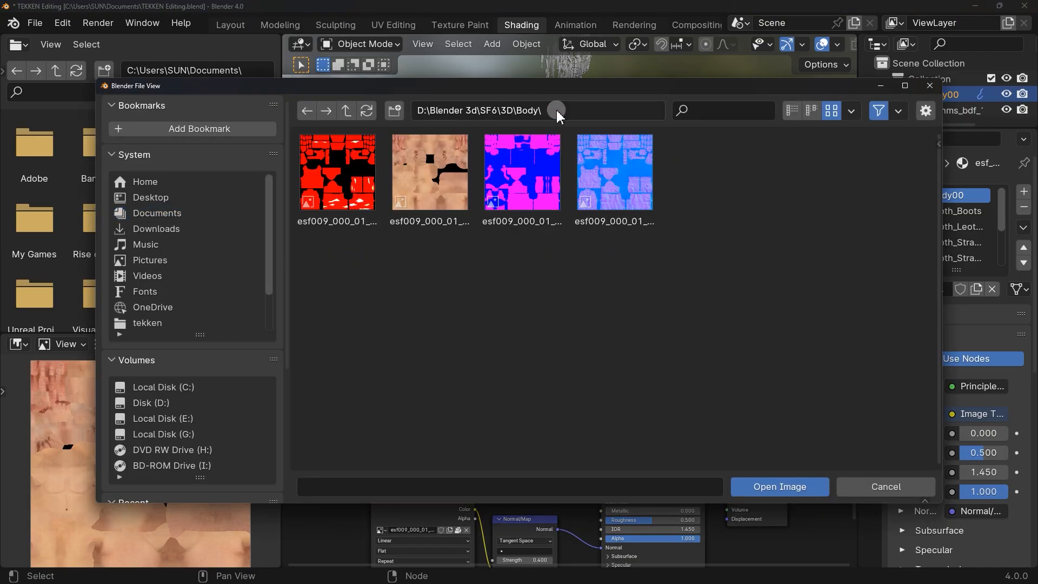
{"action": "left_click", "coordinate": [429, 173]}
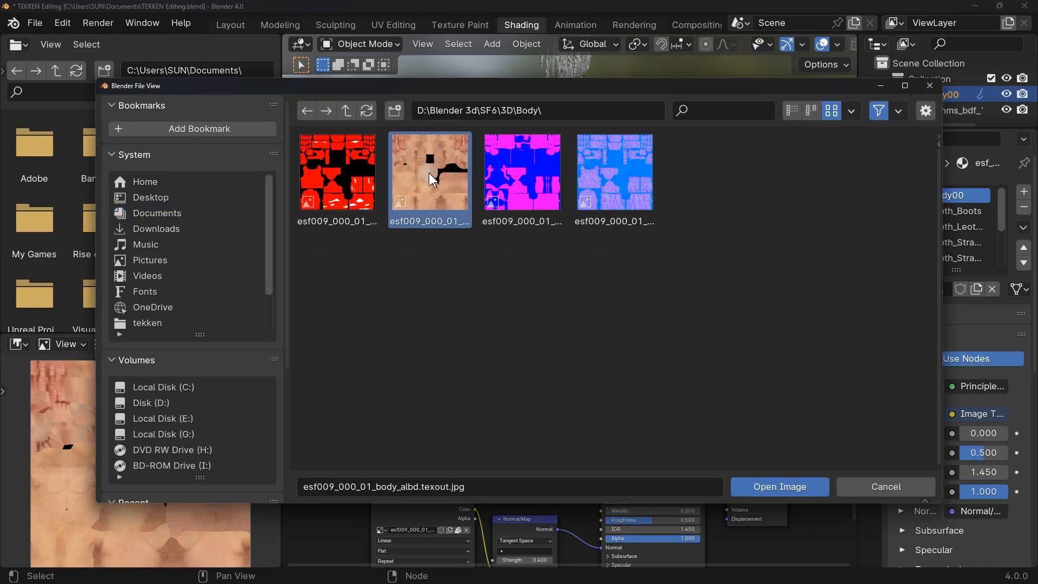
{"action": "left_click", "coordinate": [777, 488]}
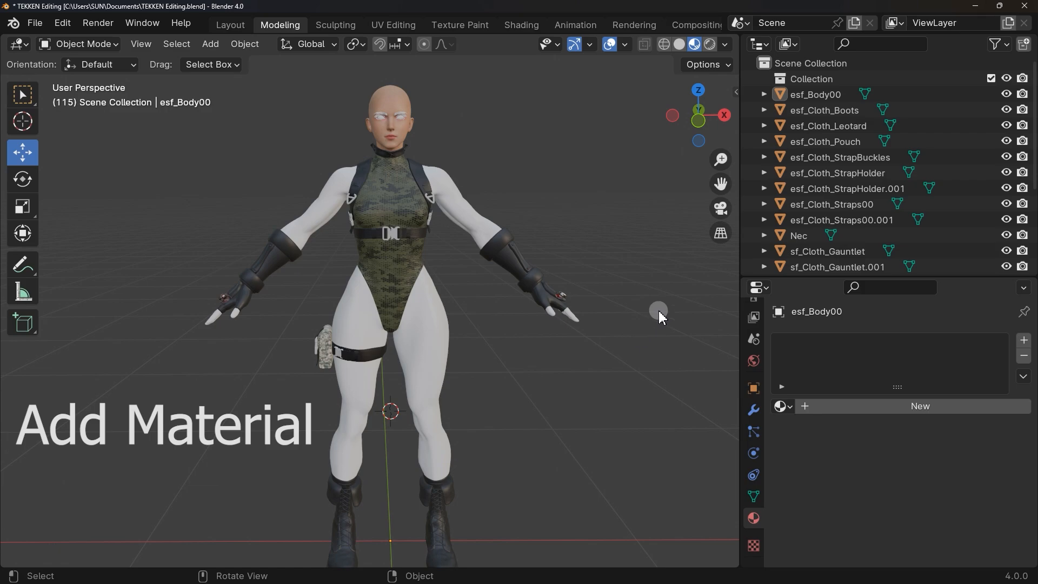
- Add a new material to the esf_Body00 mesh and name it Body00
{"action": "left_click", "coordinate": [811, 95]}
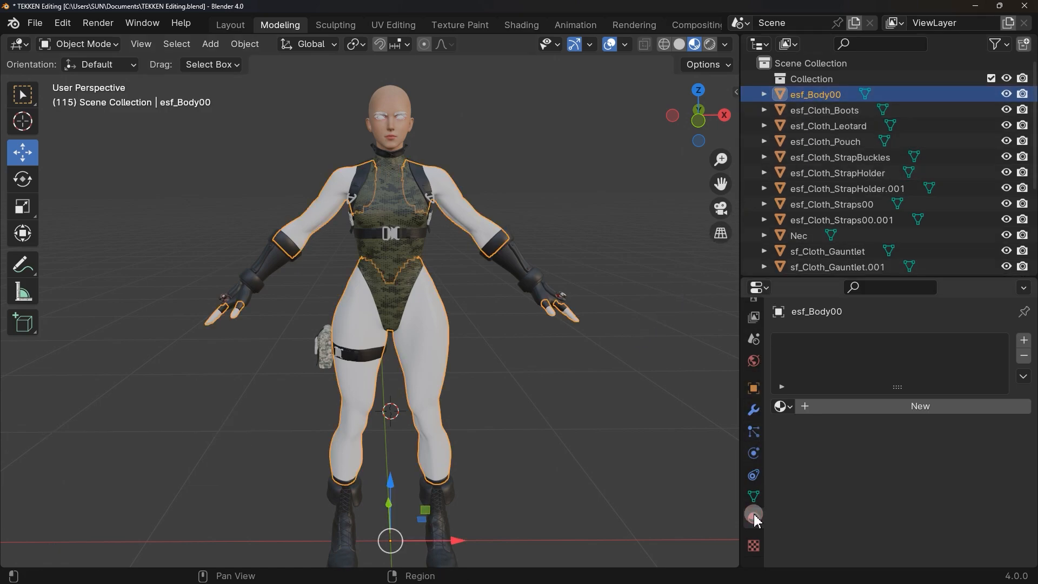
{"action": "left_click", "coordinate": [852, 404]}
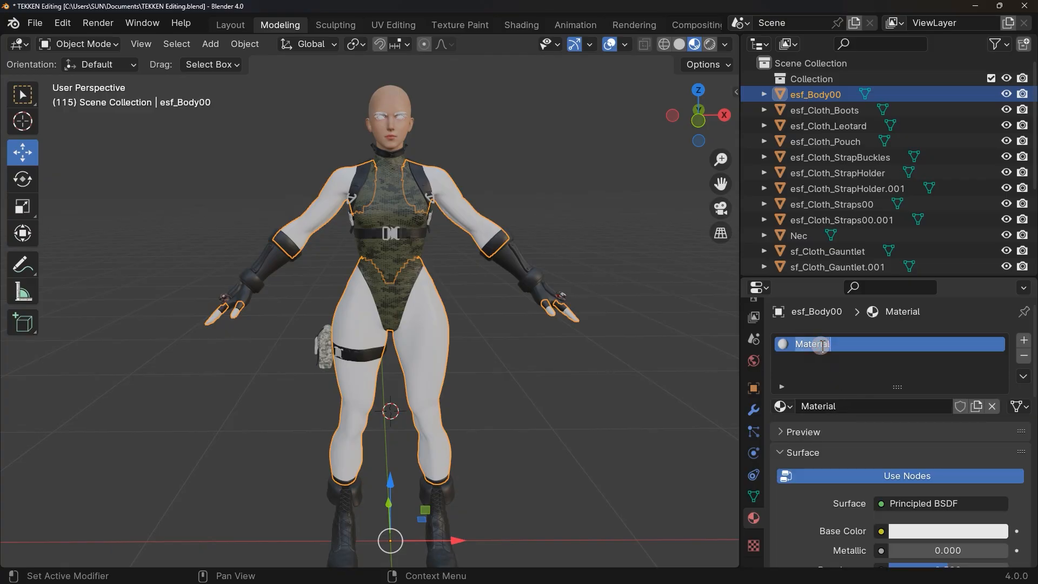
{"action": "type", "text": "Body00"}
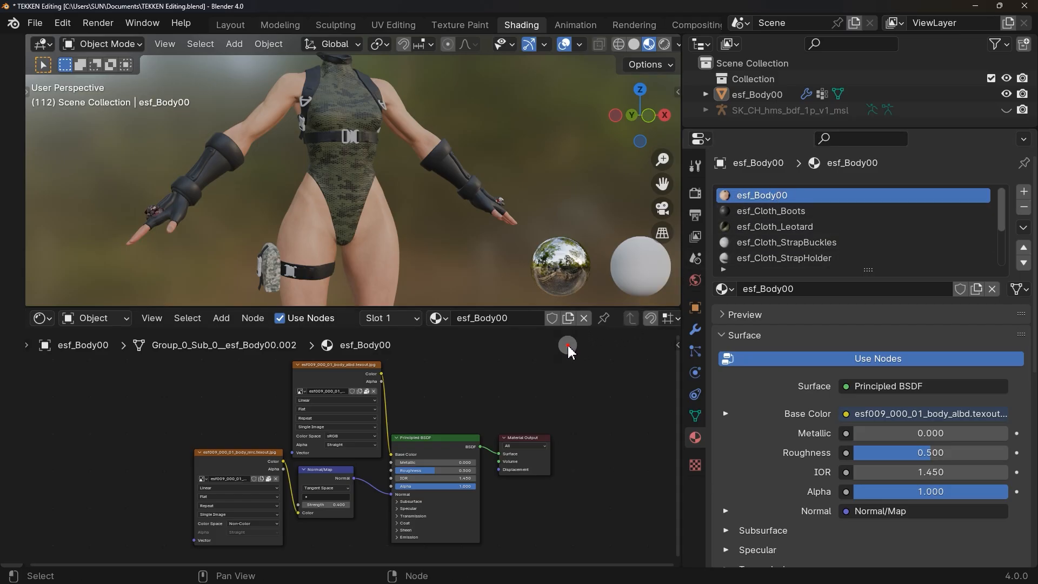
- Try to replace the textured esf_Body00 material on the body mesh with a new one
{"action": "left_click_drag", "start_coordinate": [568, 348], "coordinate": [194, 545]}
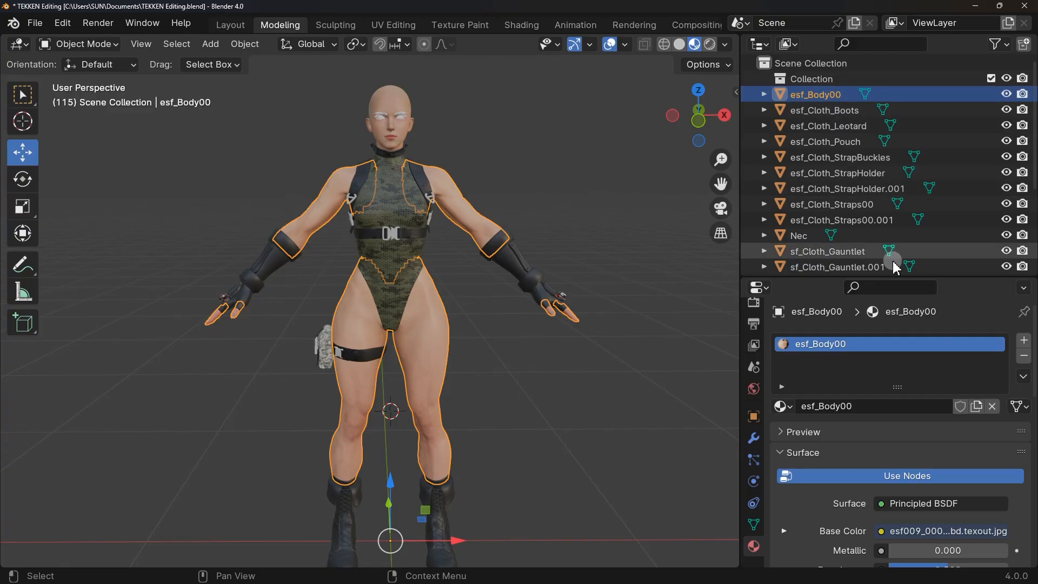
{"action": "left_click", "coordinate": [993, 406]}
{"action": "left_click", "coordinate": [902, 413]}
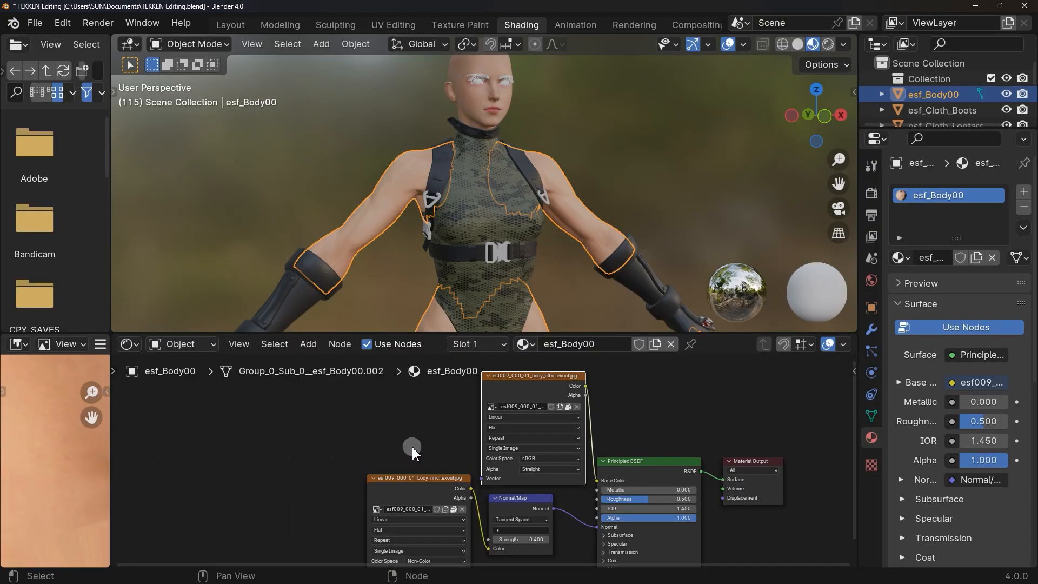
- Delete the image texture and Normal Map nodes from the esf_Body00 material
{"action": "mouse_move", "coordinate": [411, 446]}
{"action": "left_mouse_down"}
{"action": "mouse_move", "coordinate": [476, 476]}
{"action": "mouse_move", "coordinate": [536, 532]}
{"action": "left_mouse_up"}
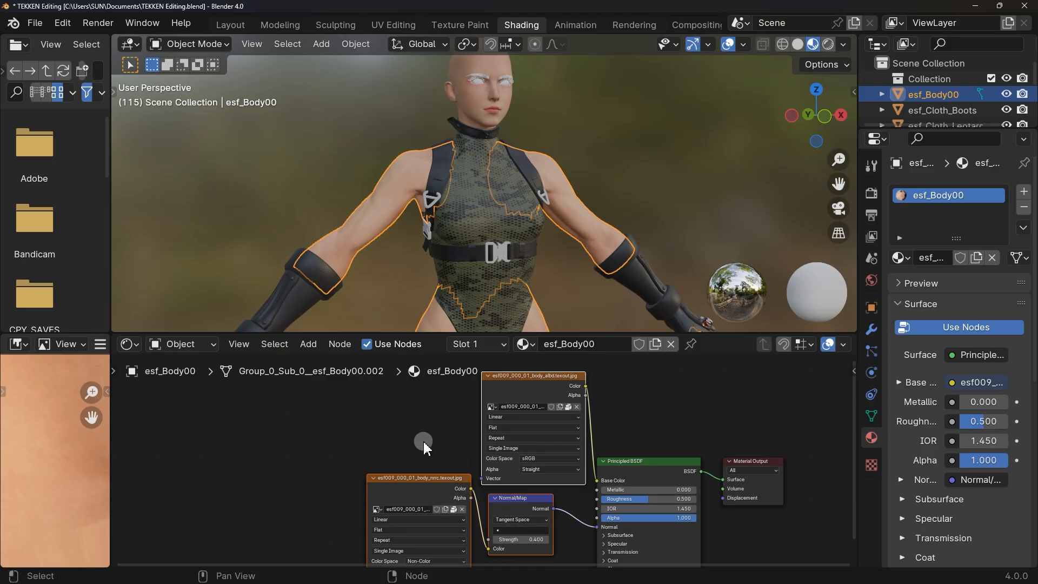
{"action": "key", "text": "x"}
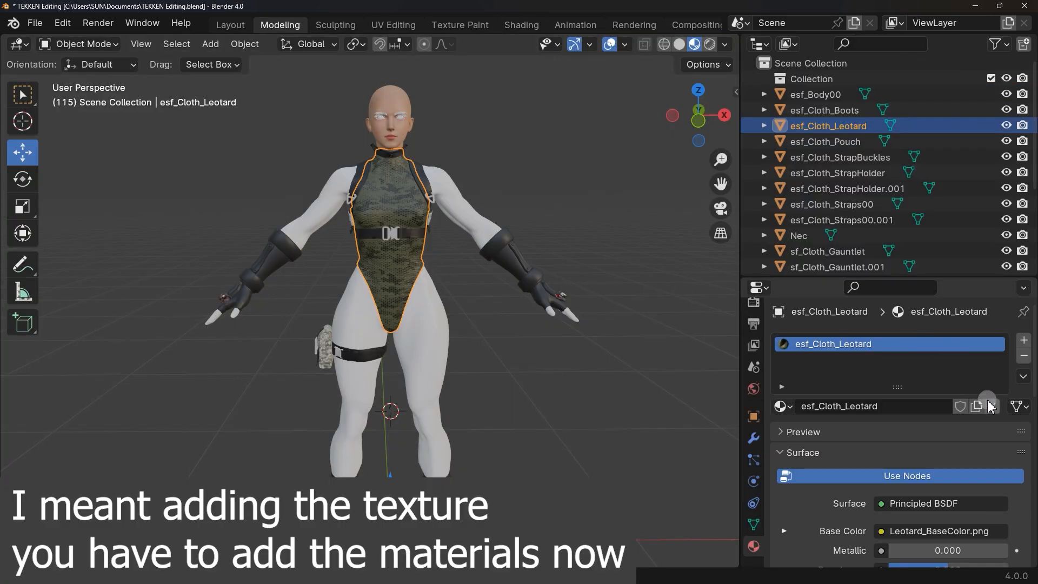
- Unlink the esf_Cloth_Leotard material from the leotard mesh
{"action": "left_click", "coordinate": [992, 406]}
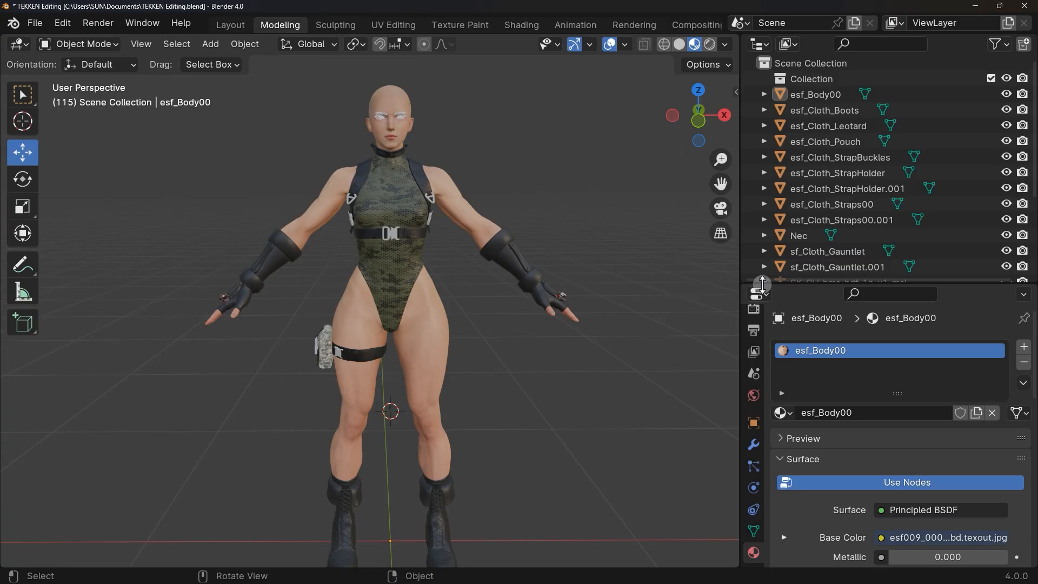
- Select every mesh from esf_Body00 through sf_Cloth_Gauntlet.001 and join them into esf_Body00
{"action": "left_click_drag", "start_coordinate": [767, 277], "coordinate": [768, 419]}
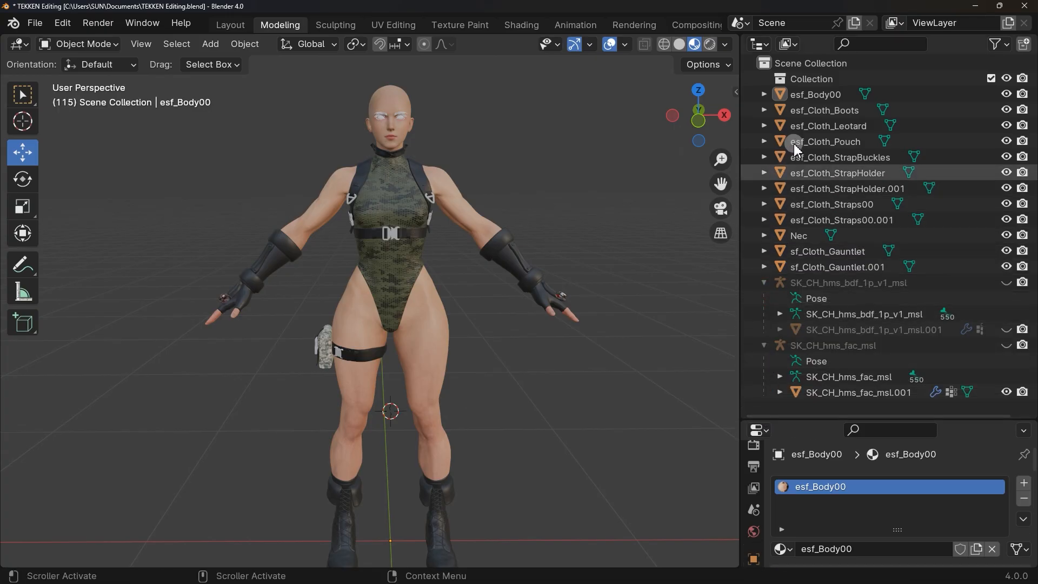
{"action": "left_click", "coordinate": [806, 97]}
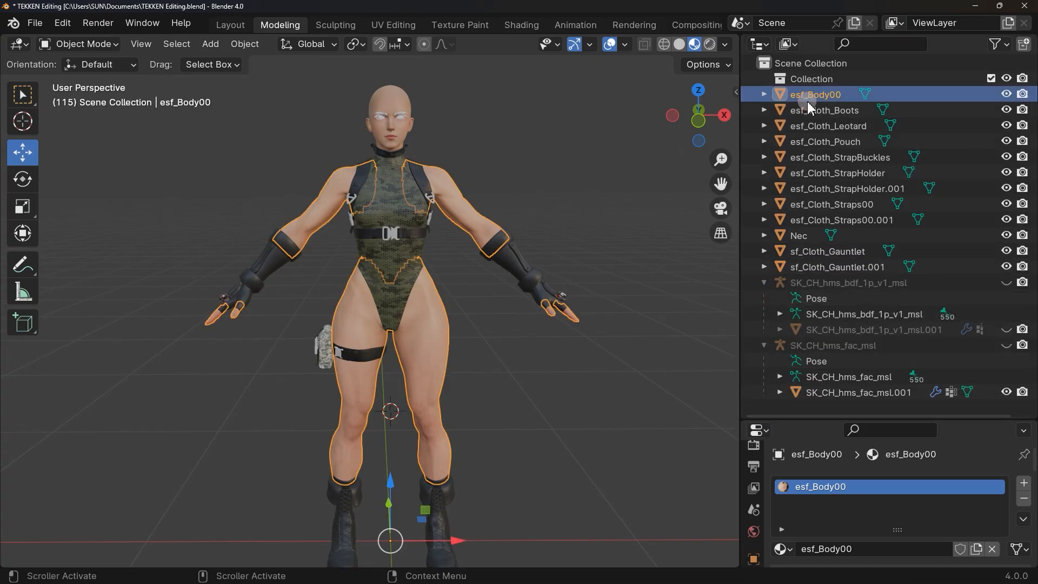
{"action": "left_click", "coordinate": [843, 265], "text": "shift"}
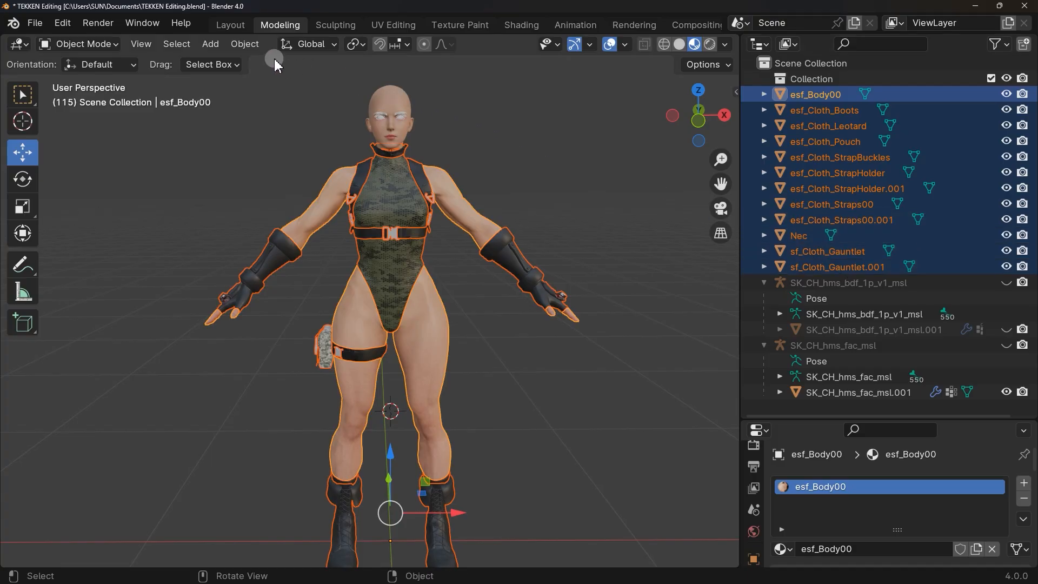
{"action": "left_click", "coordinate": [245, 44]}
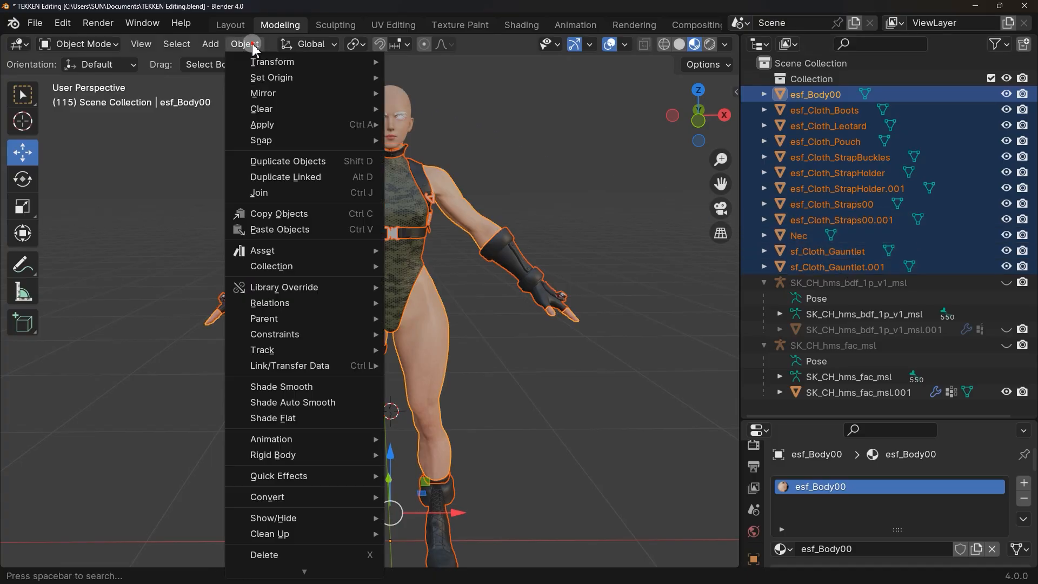
{"action": "left_click", "coordinate": [244, 191]}
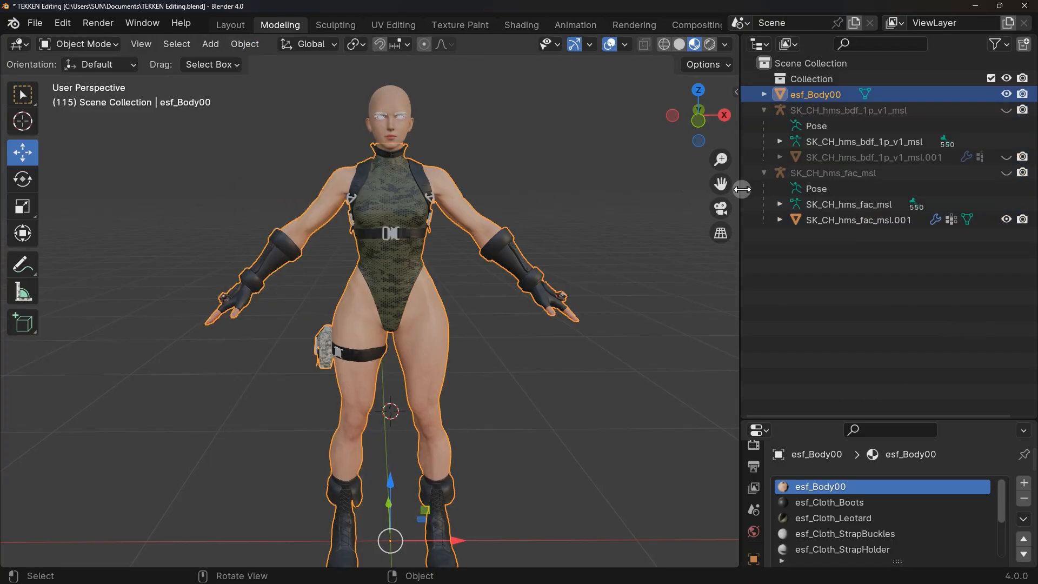
- Unhide the SK_CH_hms_bdf_1p_v1_msl.001 mesh so it displays together with the joined body
{"action": "left_click", "coordinate": [1006, 157]}
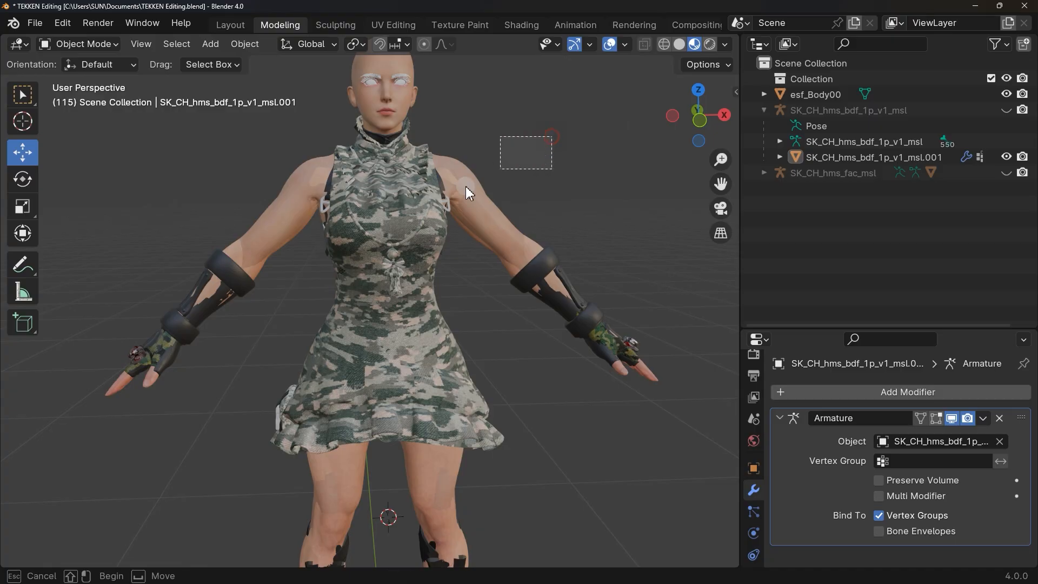
{"action": "left_click_drag", "start_coordinate": [614, 135], "coordinate": [216, 346]}
{"action": "left_click", "coordinate": [530, 163]}
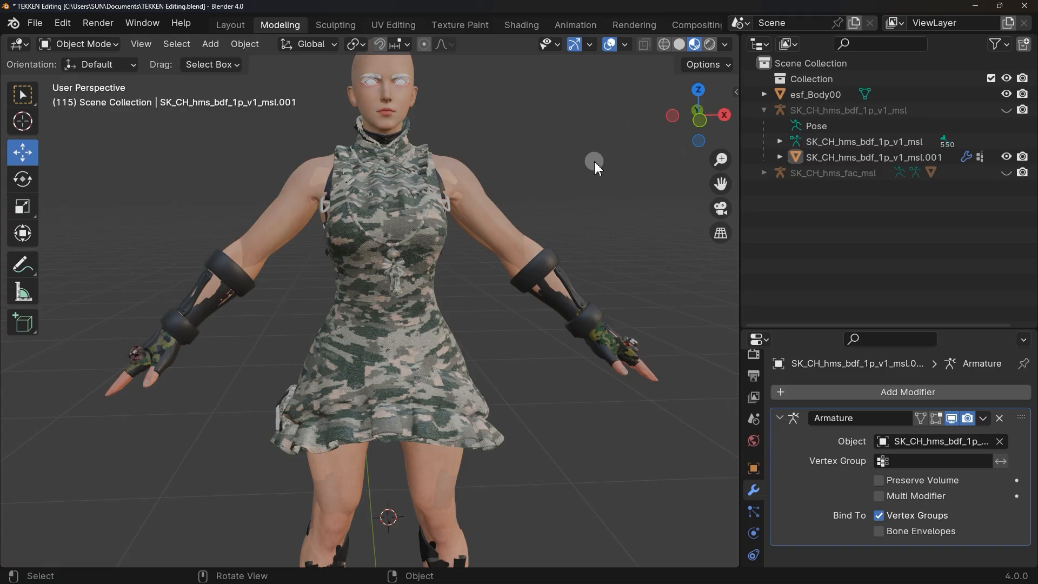
{"action": "left_click", "coordinate": [878, 158]}
{"action": "left_click", "coordinate": [1007, 156]}
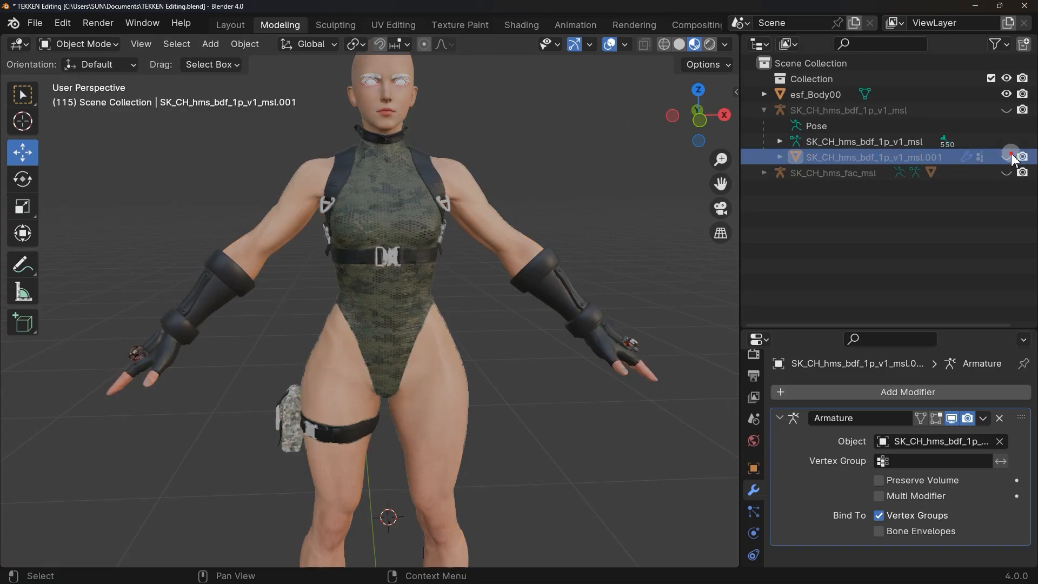
{"action": "left_click", "coordinate": [1007, 157]}
- Select SK_CH_hms_bdf_1p_v1_msl.001 with esf_Body00 as the active object and enter Weight Paint mode
{"action": "left_click", "coordinate": [854, 158], "text": "ctrl"}
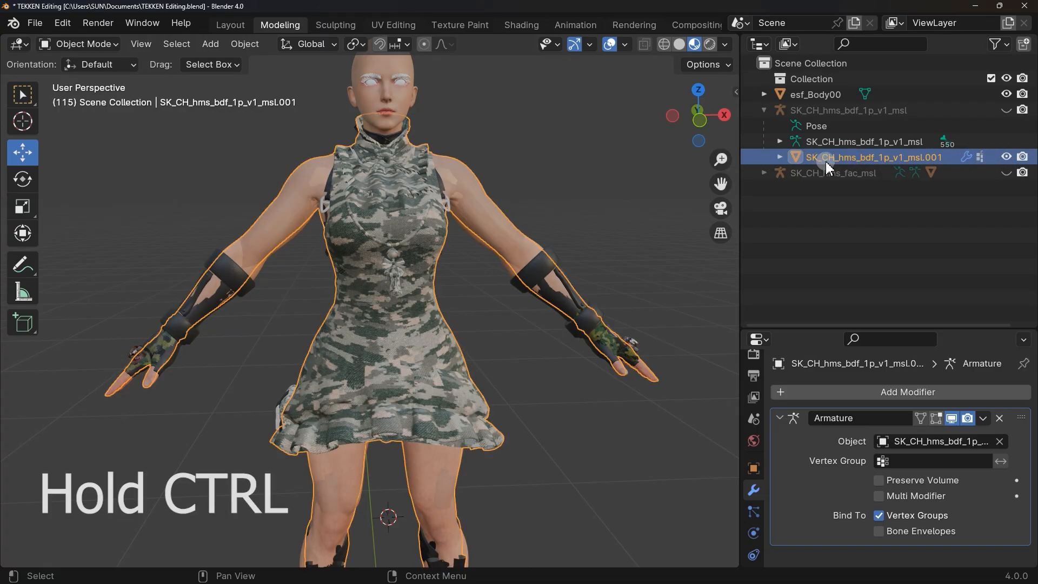
{"action": "left_click", "coordinate": [817, 95], "text": "ctrl"}
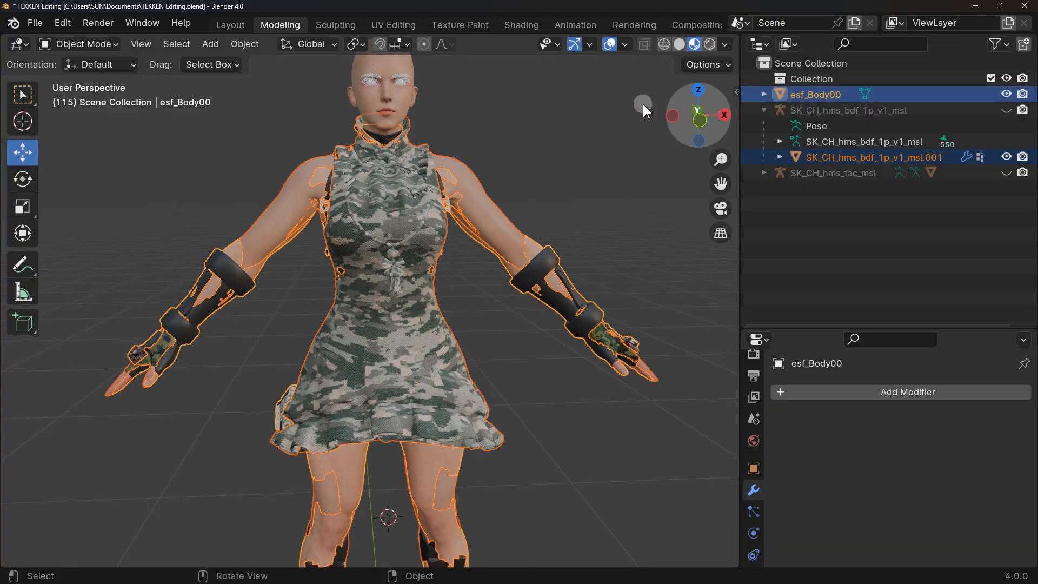
{"action": "left_click", "coordinate": [96, 43]}
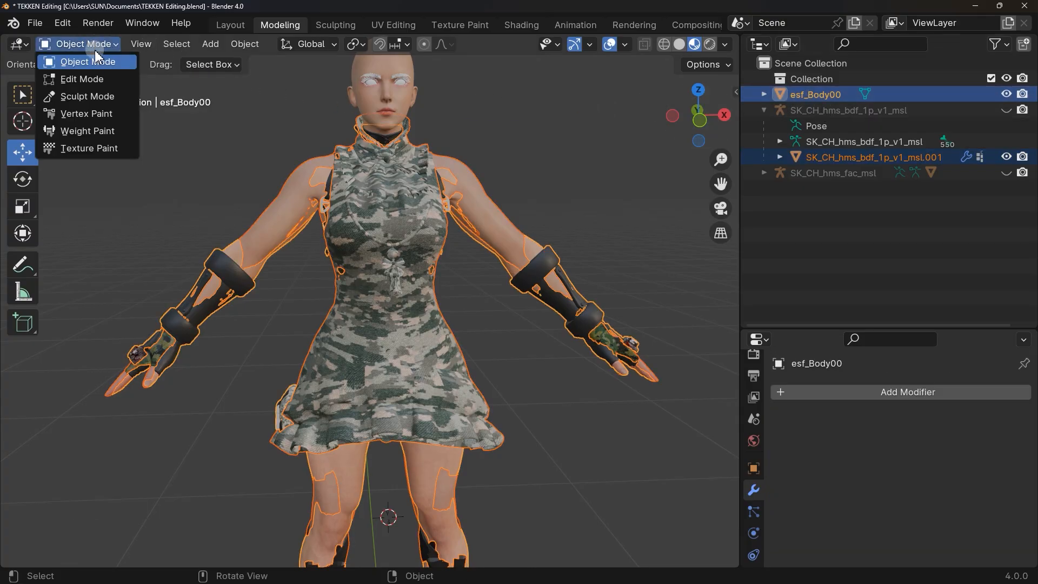
{"action": "left_click", "coordinate": [95, 131]}
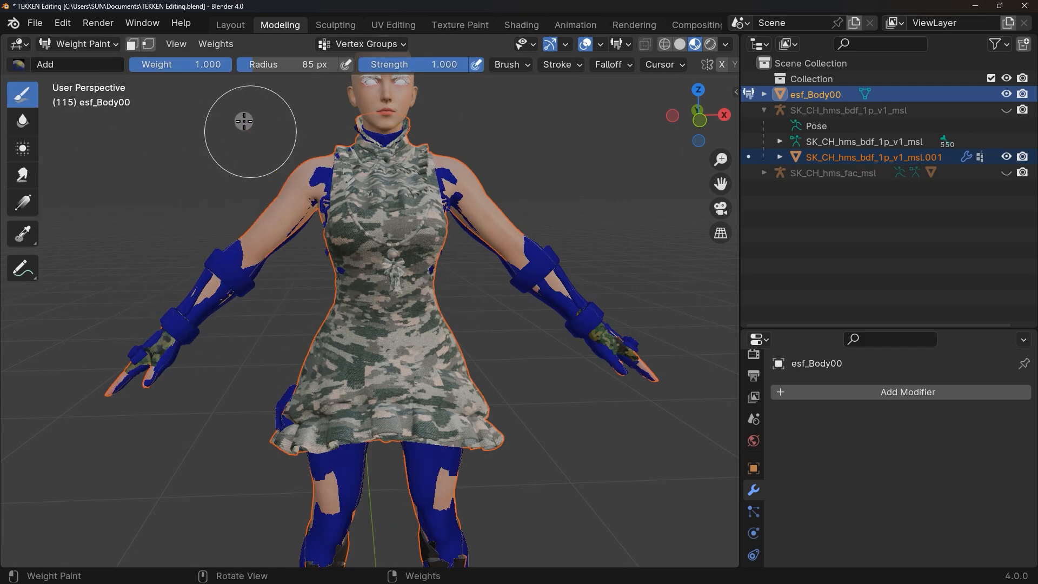
- Transfer weights from SK_CH_hms_bdf_1p_v1_msl.001 to esf_Body00 with Nearest Face Interpolated vertex mapping and source layers matched By Name
{"action": "left_click", "coordinate": [225, 43]}
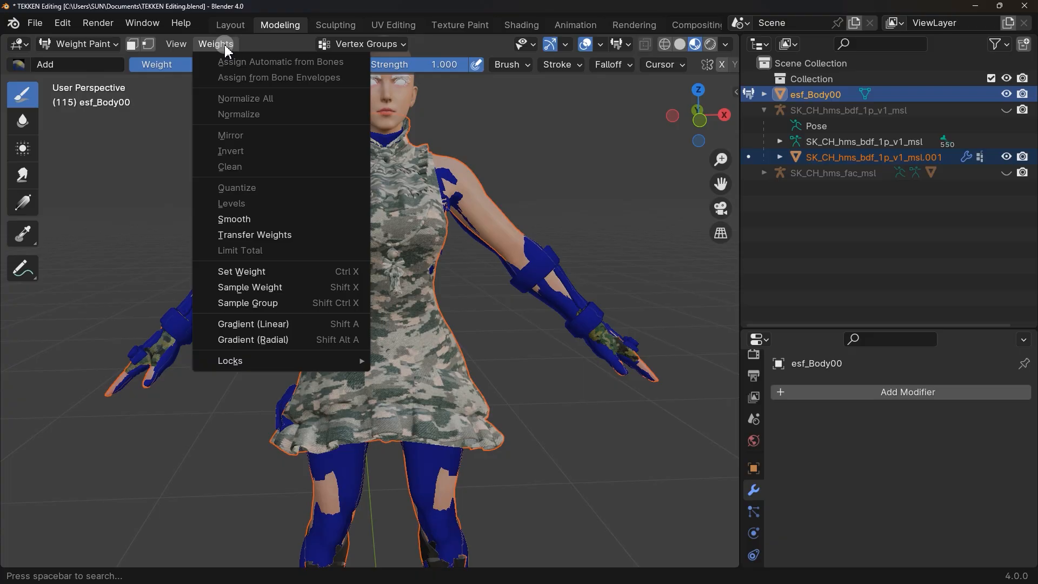
{"action": "left_click", "coordinate": [220, 236]}
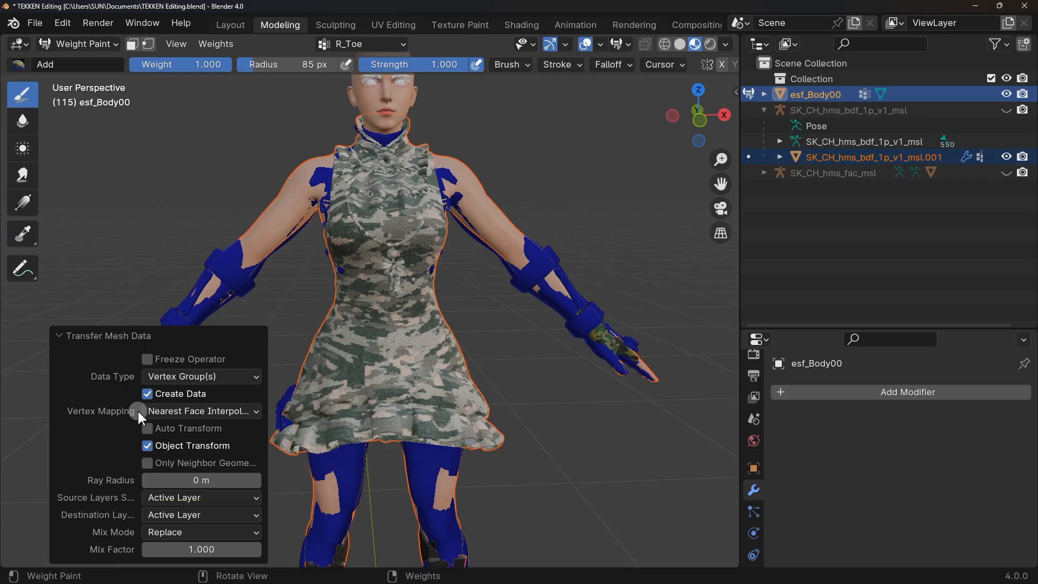
{"action": "left_click", "coordinate": [178, 415]}
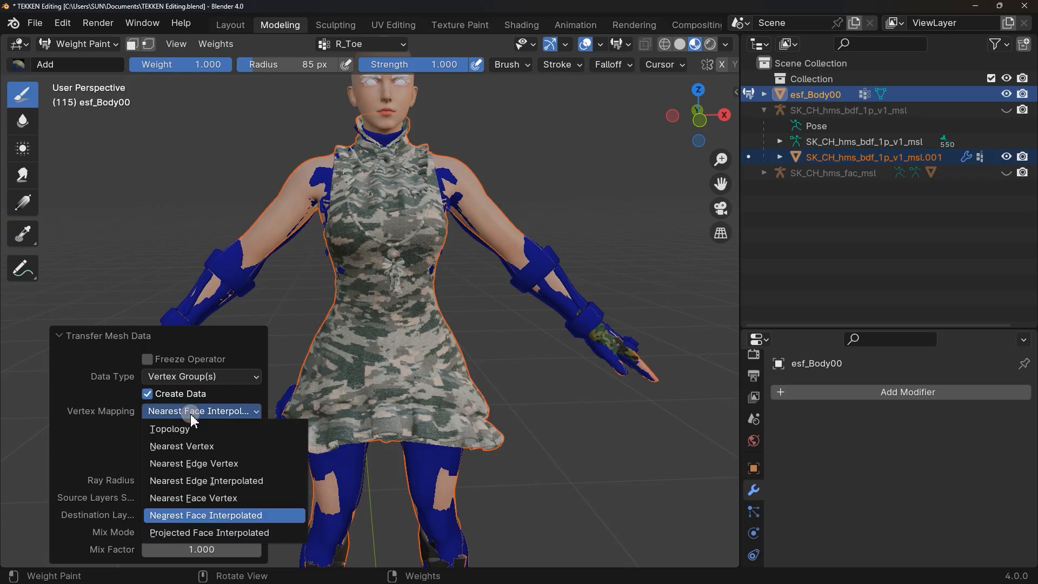
{"action": "left_click", "coordinate": [196, 516]}
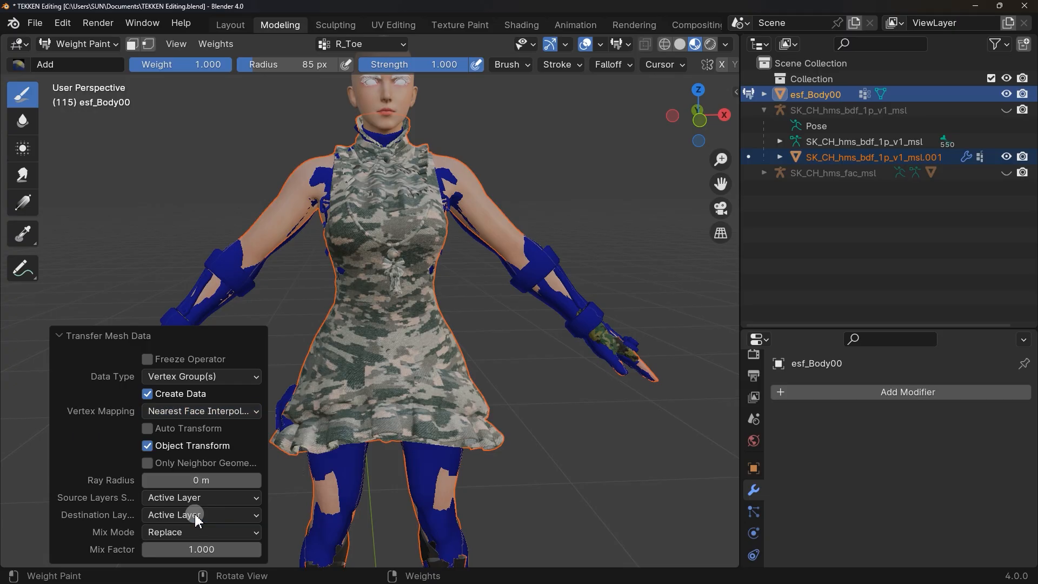
{"action": "left_click", "coordinate": [160, 498]}
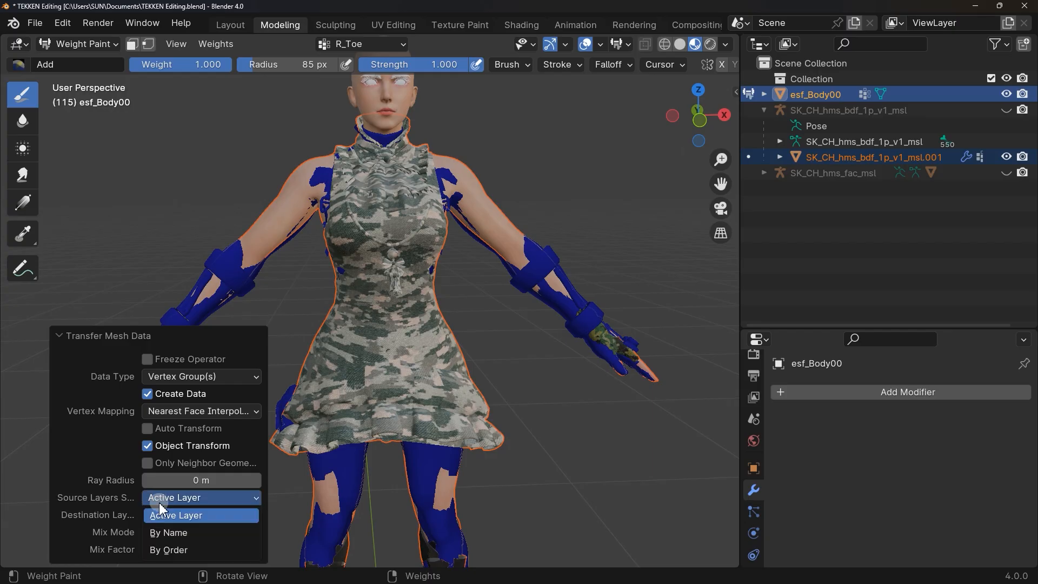
{"action": "left_click", "coordinate": [176, 532]}
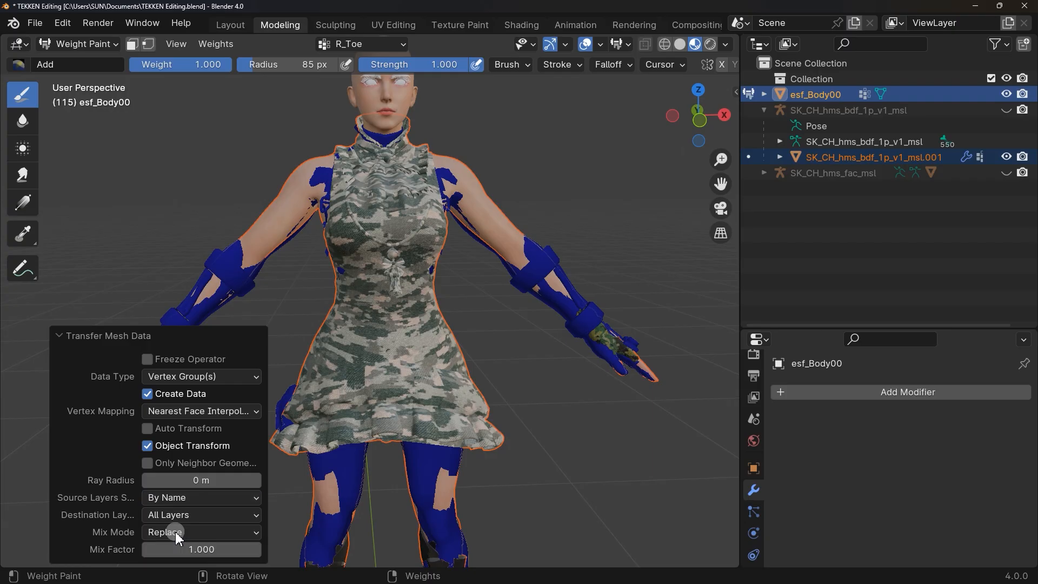
{"action": "left_click", "coordinate": [161, 168]}
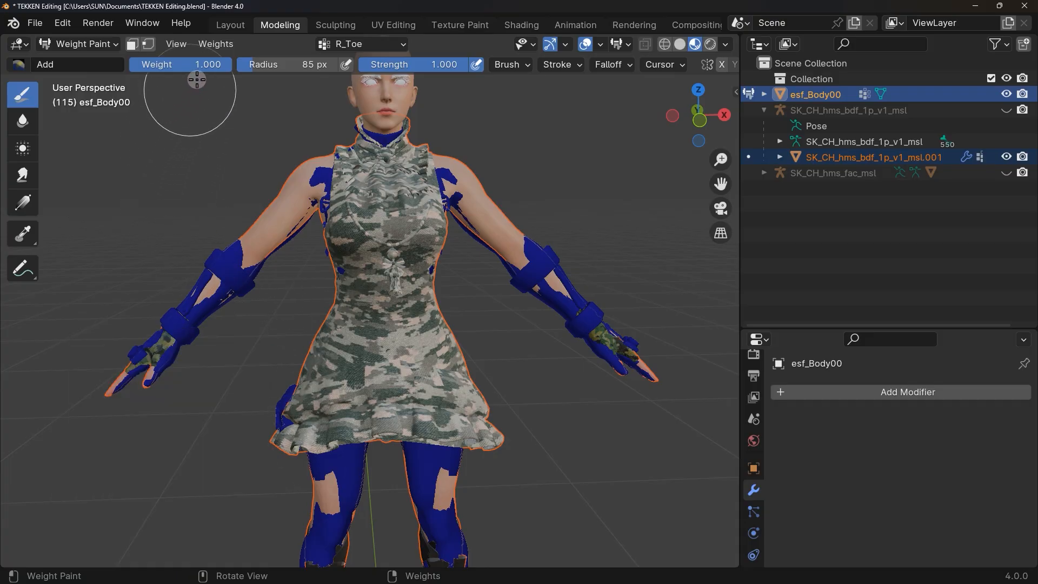
- Normalize all vertex group weights on esf_Body00 and leave both meshes deselected in Object Mode
{"action": "left_click", "coordinate": [216, 46]}
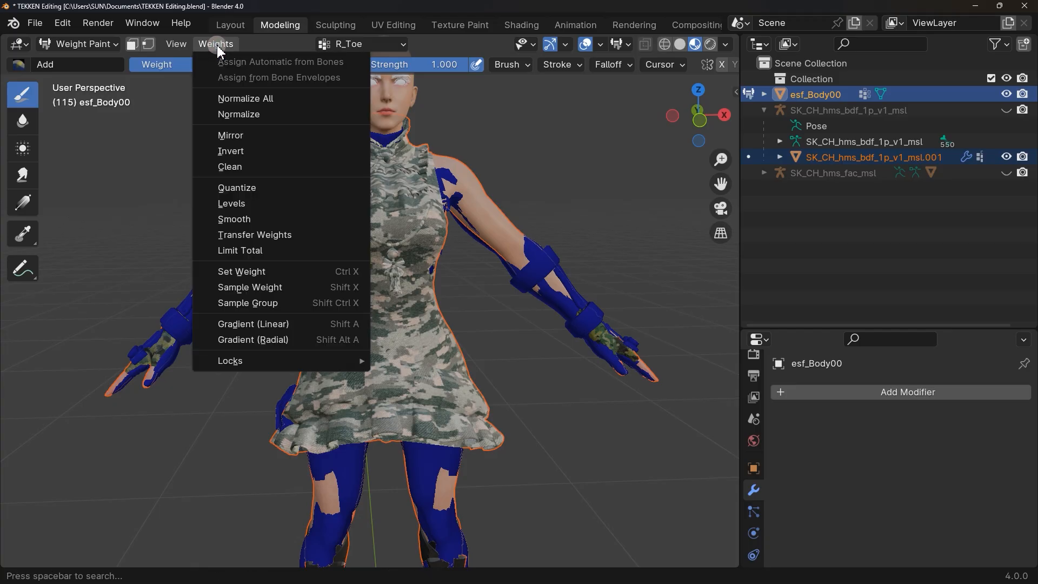
{"action": "left_click", "coordinate": [231, 99]}
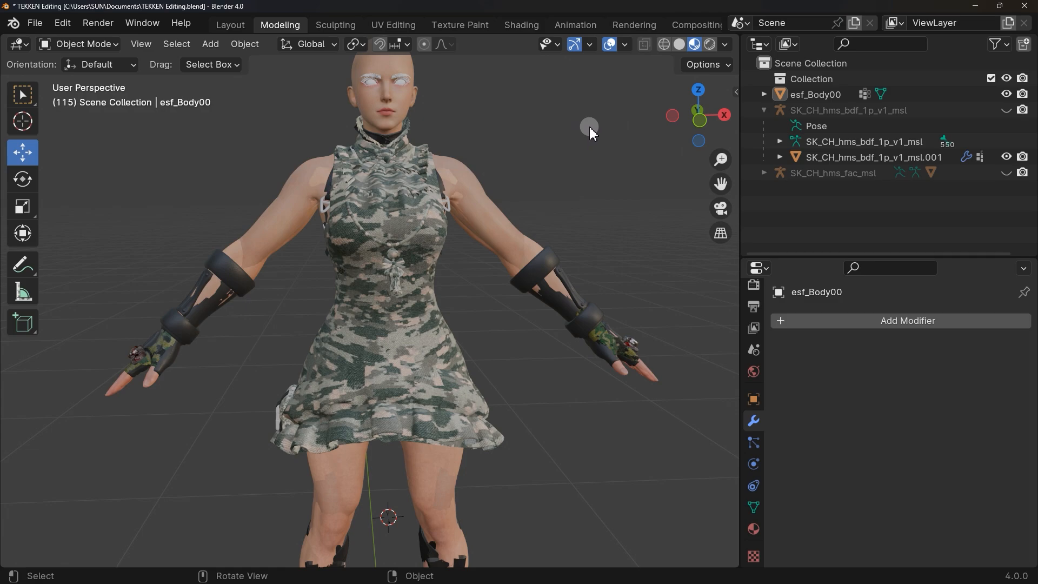
{"action": "left_click_drag", "start_coordinate": [589, 126], "coordinate": [413, 248]}
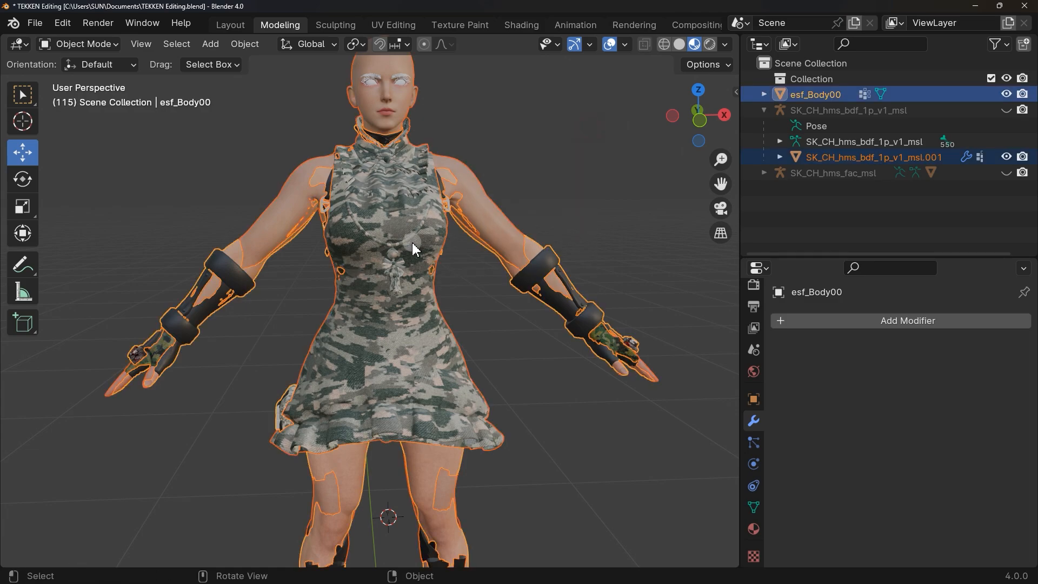
{"action": "left_click", "coordinate": [559, 163]}
- Add an Armature modifier to esf_Body00
{"action": "left_click", "coordinate": [809, 94]}
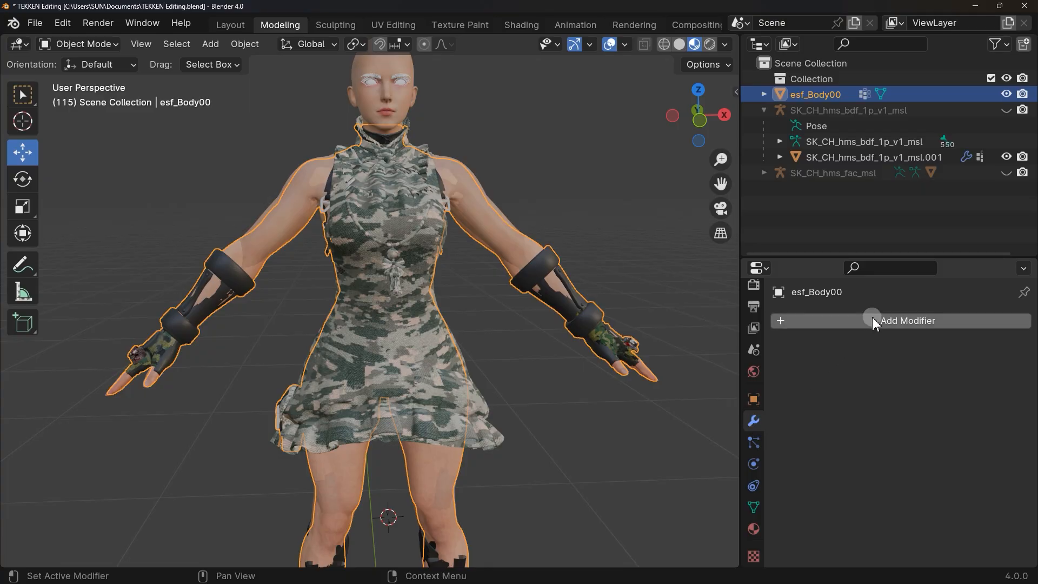
{"action": "left_click", "coordinate": [835, 321]}
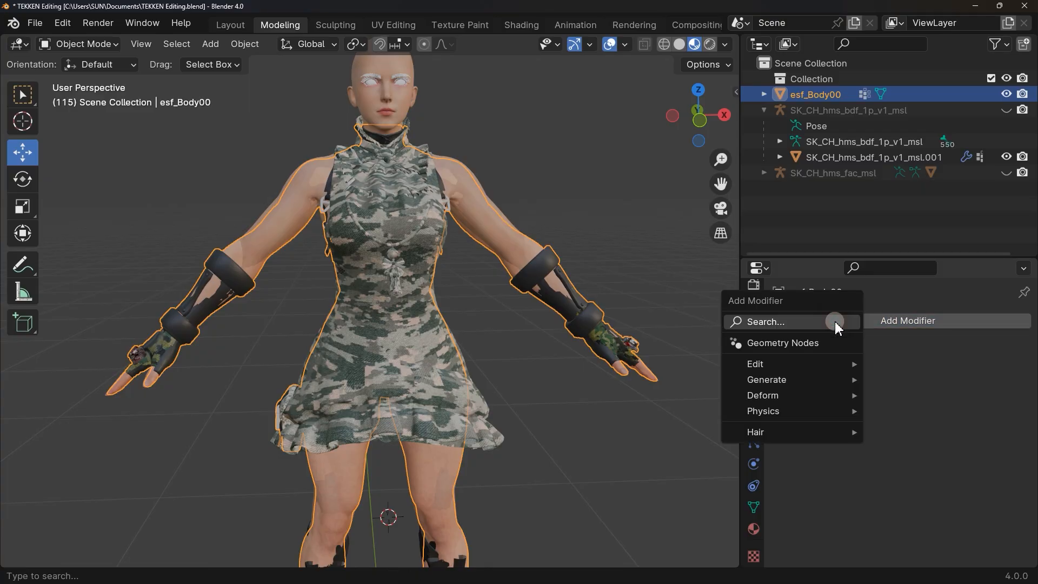
{"action": "mouse_move", "coordinate": [827, 395]}
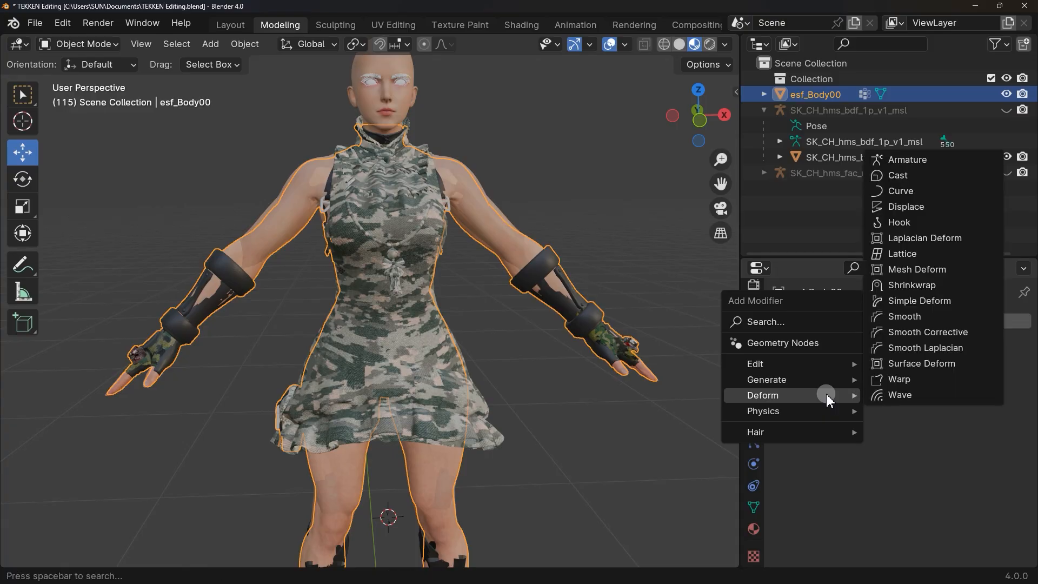
{"action": "left_click", "coordinate": [904, 162]}
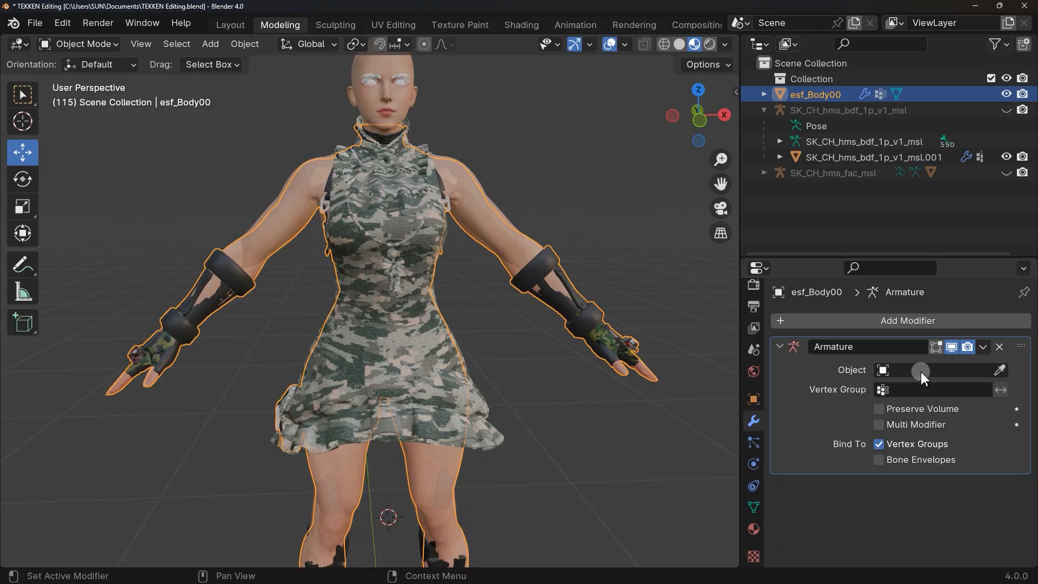
- Unhide the SK_CH_hms_bdf_1p_v1_msl armature, assign it as the Armature modifier's object, and deselect the body
{"action": "left_click", "coordinate": [962, 369]}
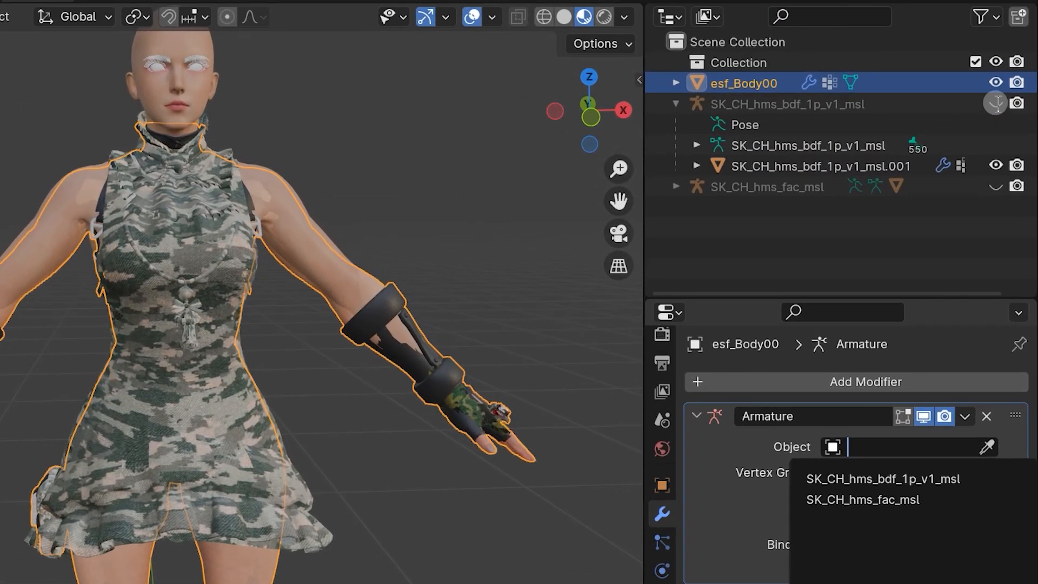
{"action": "left_click", "coordinate": [995, 104]}
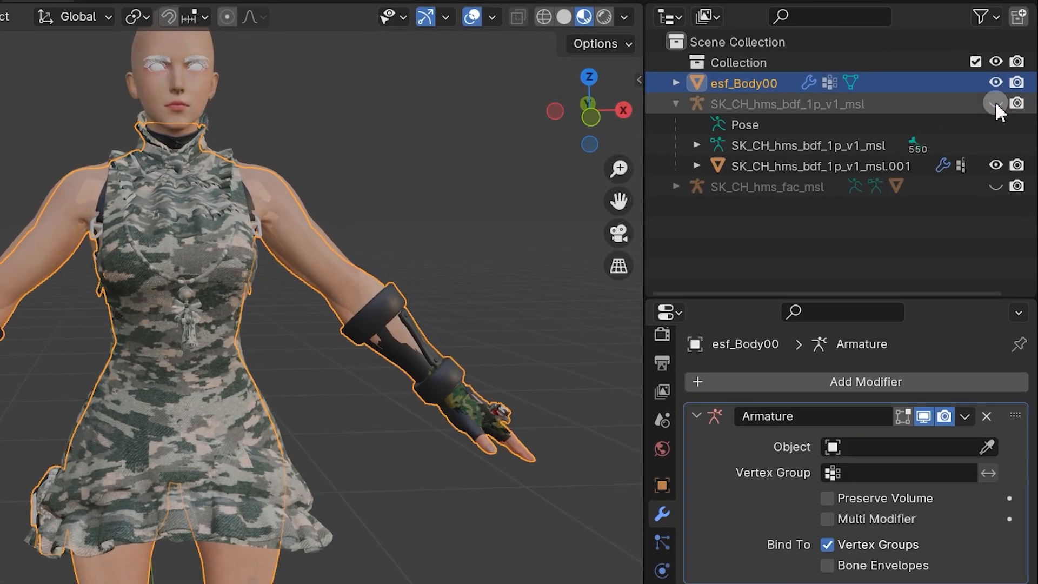
{"action": "left_click", "coordinate": [913, 447]}
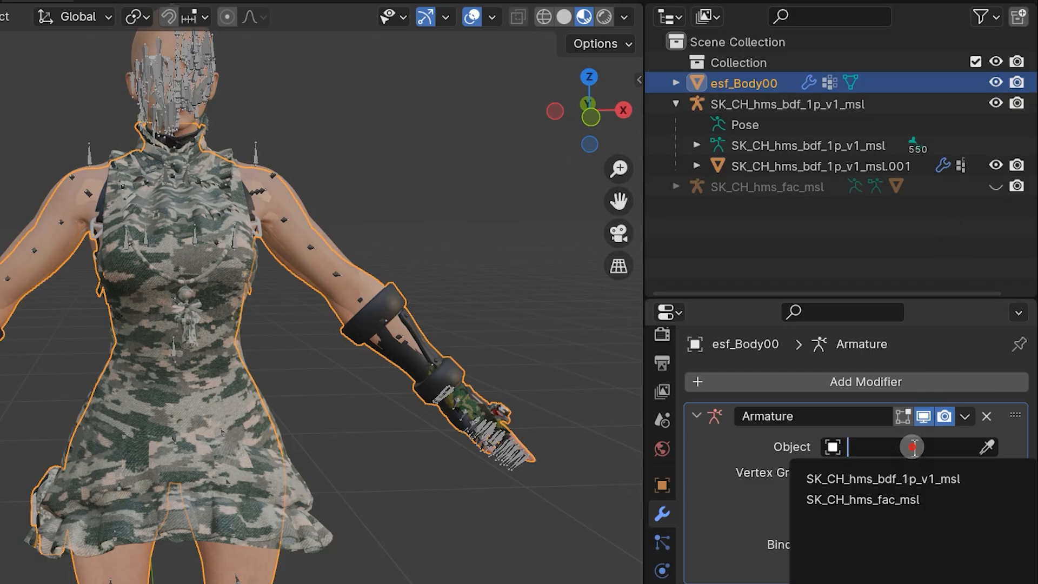
{"action": "left_click", "coordinate": [895, 479]}
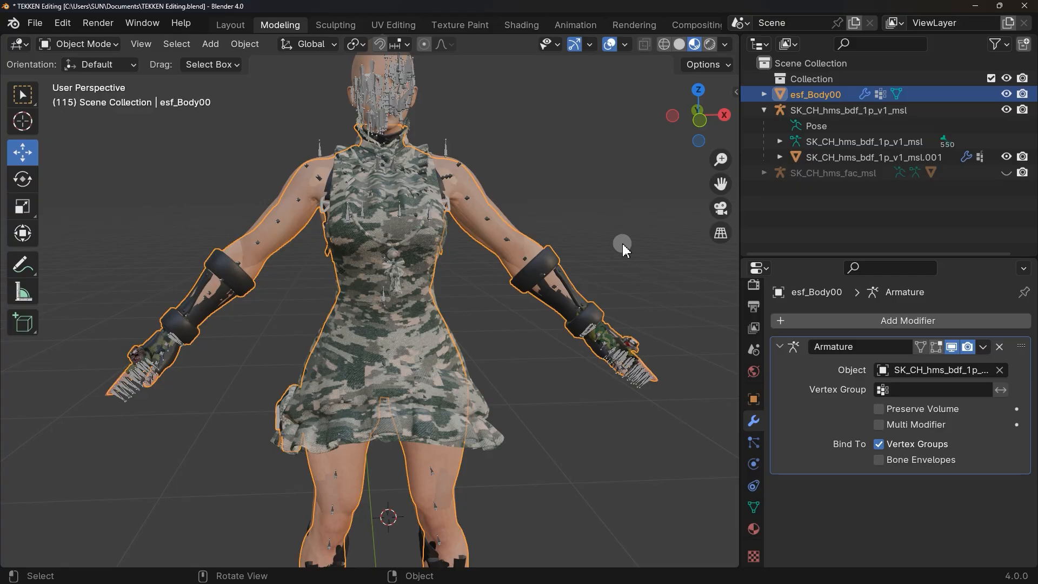
{"action": "left_click", "coordinate": [622, 242]}
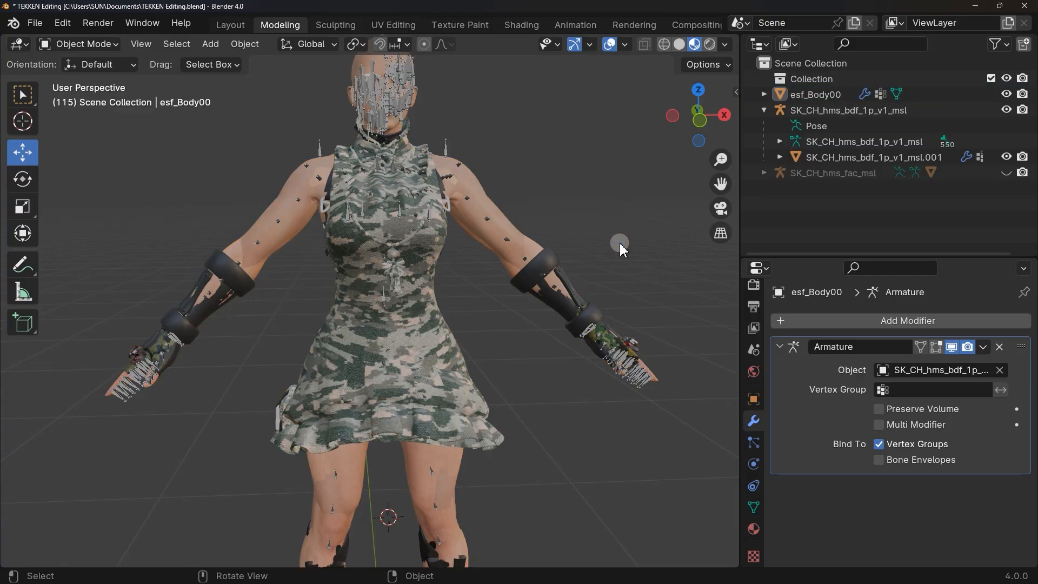
{"action": "scroll", "coordinate": [453, 238], "scroll_direction": "up", "scroll_amount": 3}
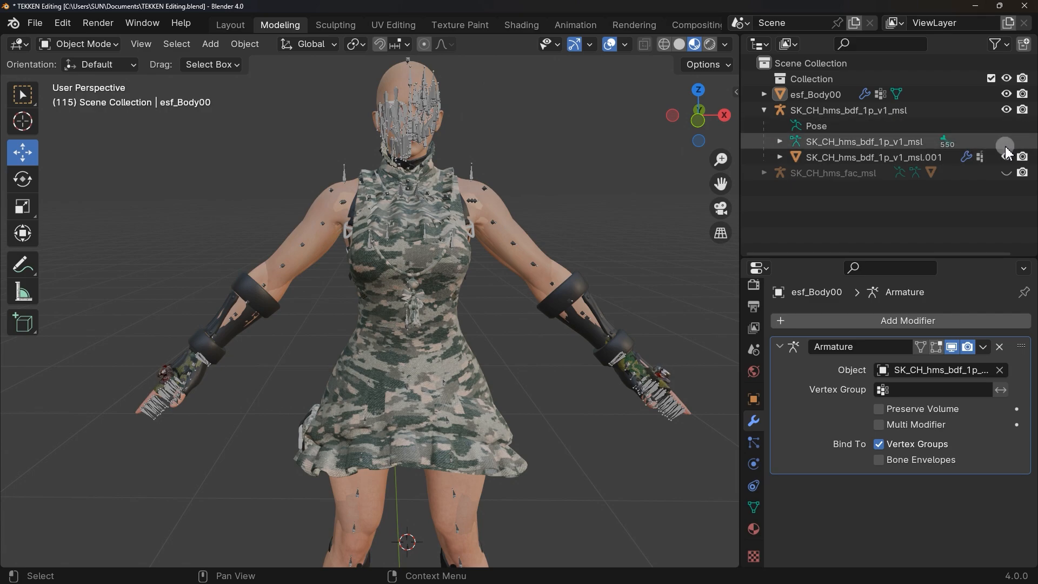
- Hide the SK_CH_hms_bdf_1p_v1_msl.001 mesh and put the SK_CH_hms_bdf_1p_v1_msl armature into Pose Mode
{"action": "left_click", "coordinate": [1006, 110]}
{"action": "left_click", "coordinate": [1006, 110]}
{"action": "left_click", "coordinate": [1006, 156]}
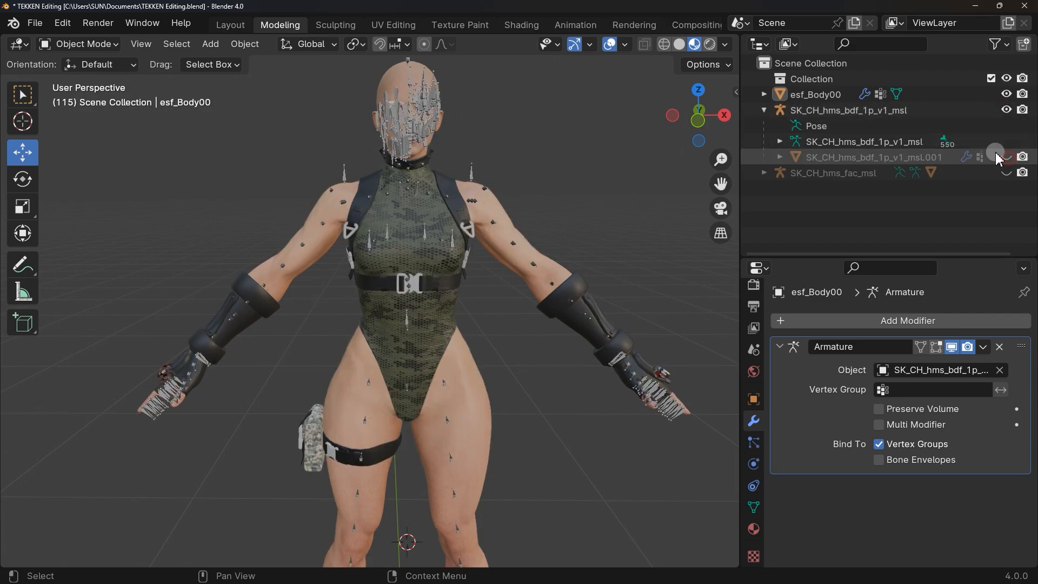
{"action": "left_click", "coordinate": [902, 111]}
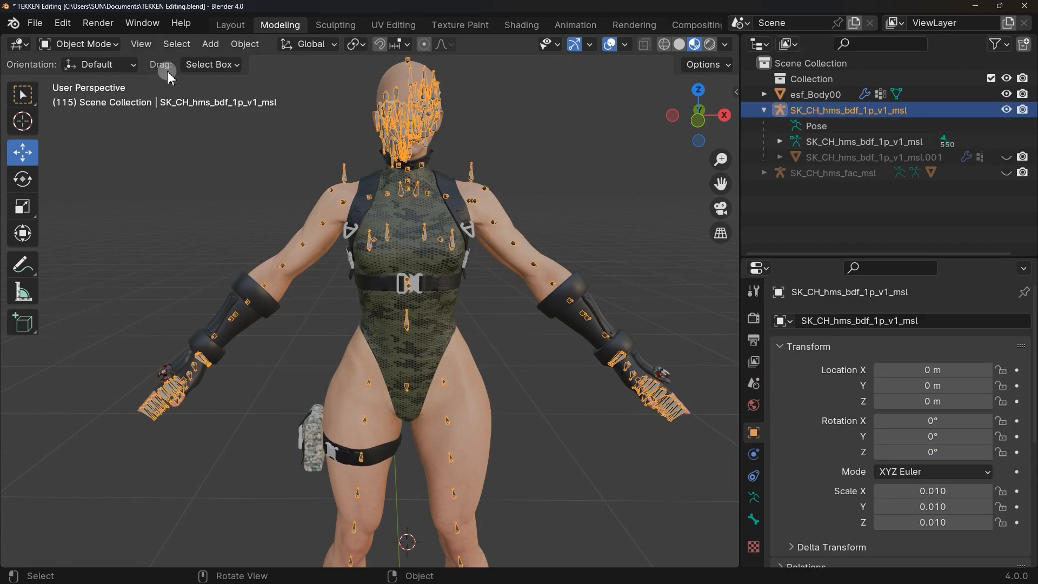
{"action": "left_click", "coordinate": [89, 46]}
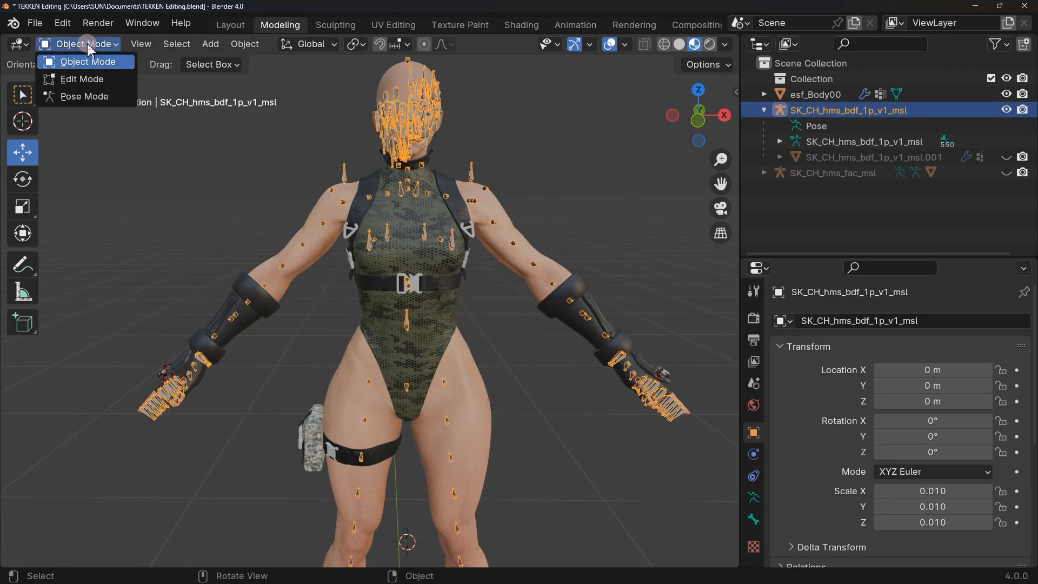
{"action": "left_click", "coordinate": [87, 96]}
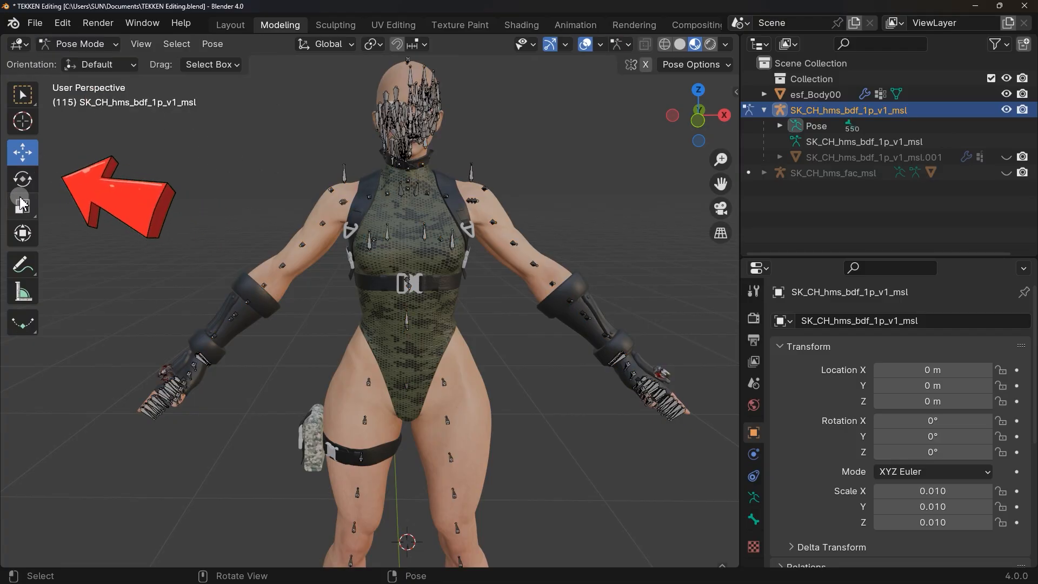
- Rotate the character's right shoulder bone to test how the arm deforms
{"action": "left_click", "coordinate": [22, 179]}
{"action": "left_click", "coordinate": [346, 195]}
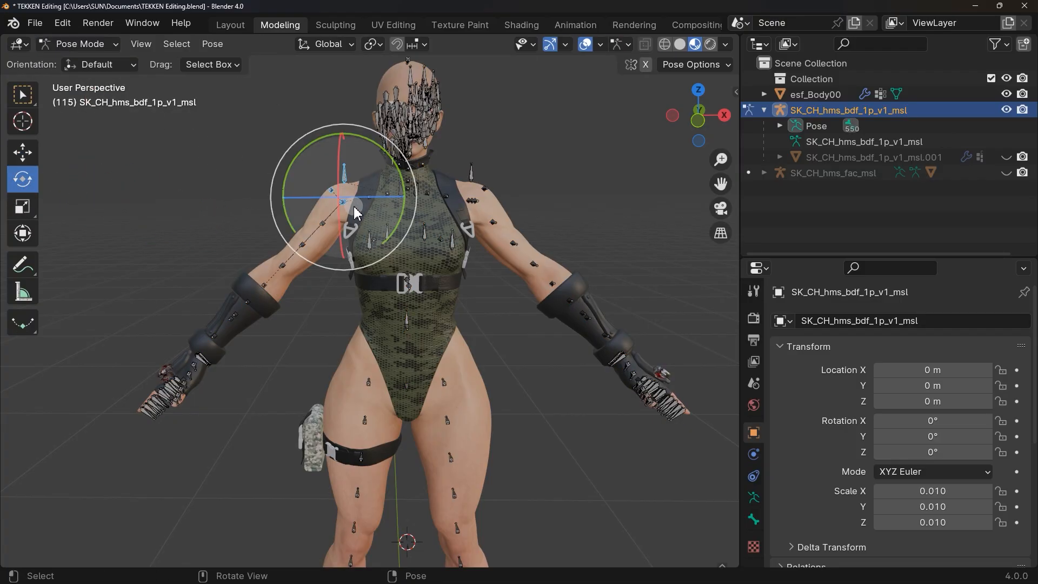
{"action": "mouse_move", "coordinate": [392, 162]}
{"action": "left_mouse_down"}
{"action": "mouse_move", "coordinate": [394, 217]}
{"action": "mouse_move", "coordinate": [351, 248]}
{"action": "mouse_move", "coordinate": [398, 199]}
{"action": "mouse_move", "coordinate": [380, 152]}
{"action": "left_mouse_up"}
- Rotate the character's right thigh bone about the global X axis, trying -52.1° and 14.8°, to test the hip deformation
{"action": "left_click", "coordinate": [382, 262]}
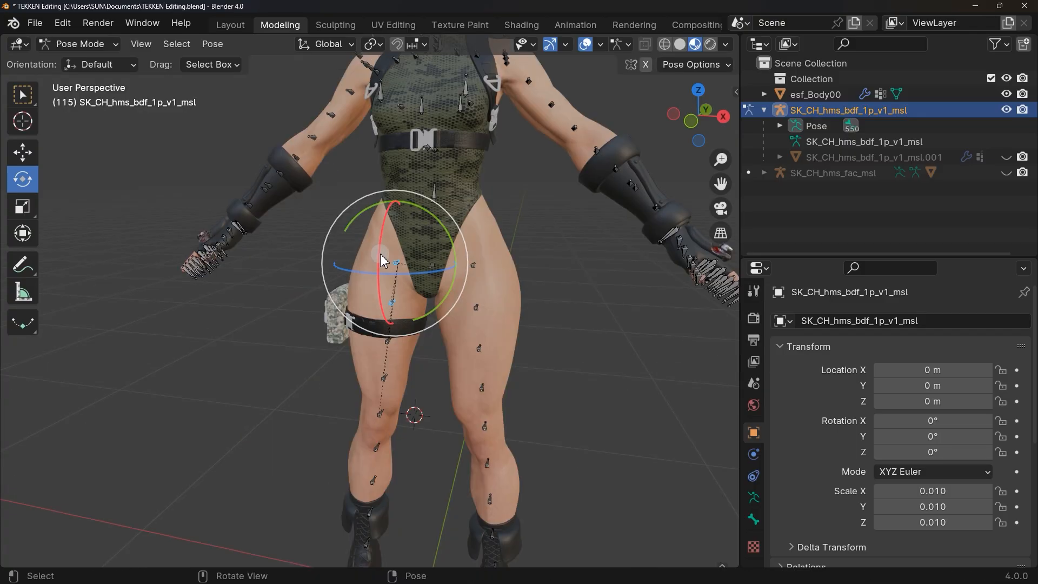
{"action": "left_click_drag", "start_coordinate": [380, 253], "coordinate": [391, 213]}
{"action": "scroll", "coordinate": [391, 210], "scroll_direction": "up", "scroll_amount": 4}
{"action": "scroll", "coordinate": [394, 245], "scroll_direction": "up", "scroll_amount": 3}
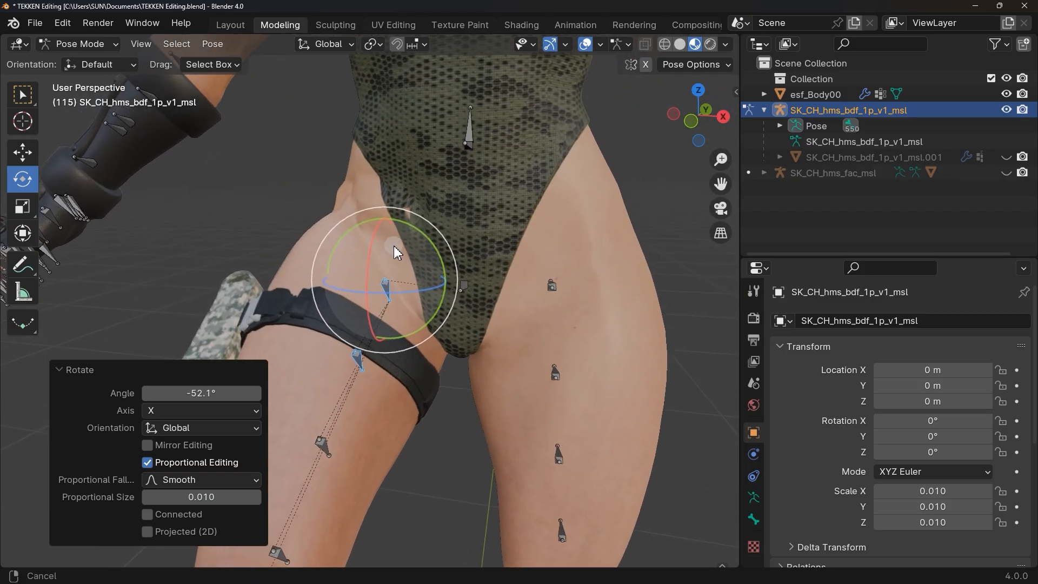
{"action": "mouse_move", "coordinate": [373, 240]}
{"action": "left_mouse_down"}
{"action": "mouse_move", "coordinate": [388, 226]}
{"action": "mouse_move", "coordinate": [357, 232]}
{"action": "mouse_move", "coordinate": [353, 249]}
{"action": "mouse_move", "coordinate": [385, 235]}
{"action": "left_mouse_up"}
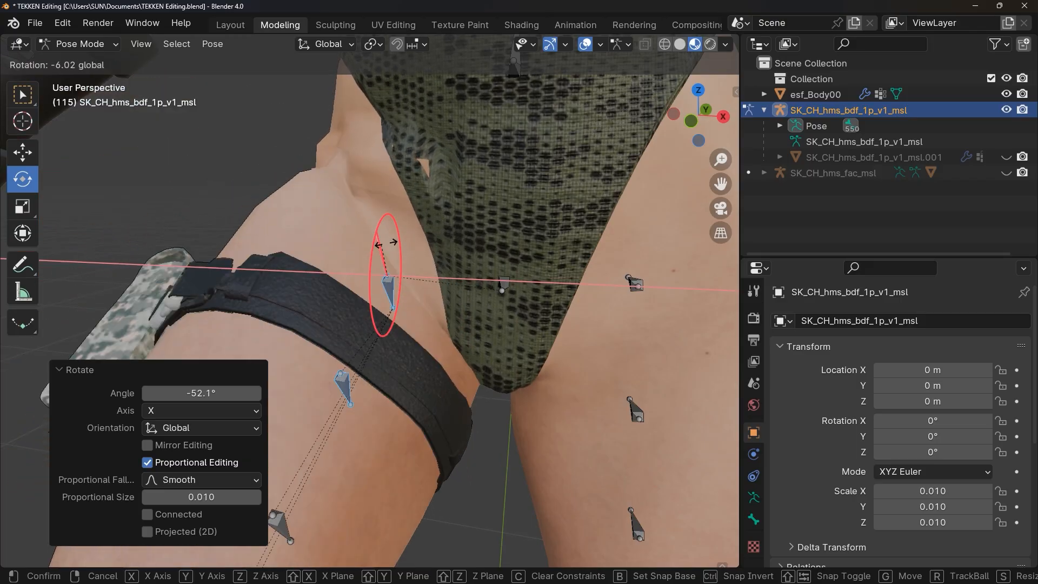
{"action": "left_click", "coordinate": [390, 238]}
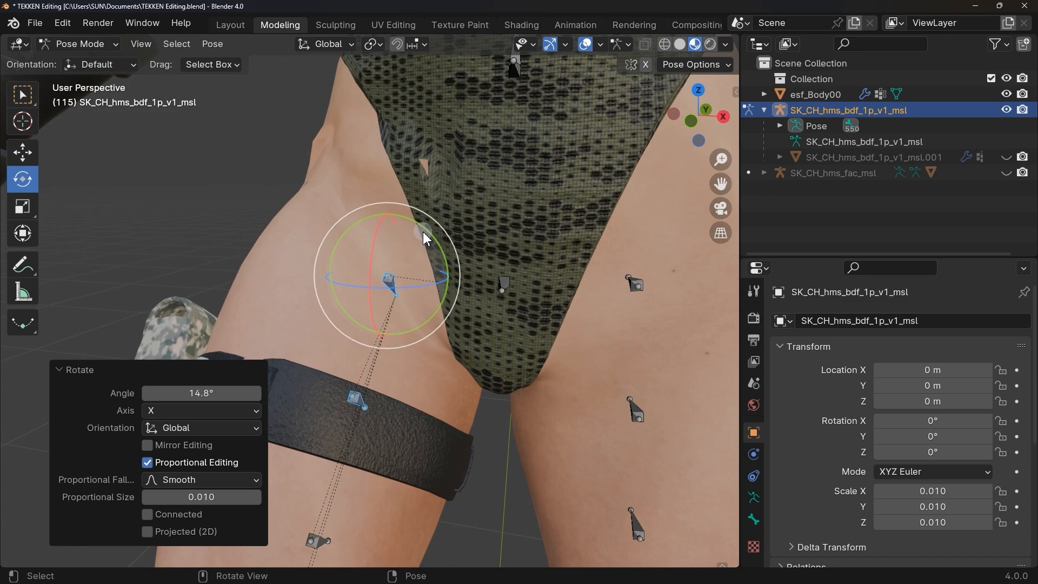
{"action": "left_click_drag", "start_coordinate": [424, 227], "coordinate": [437, 270]}
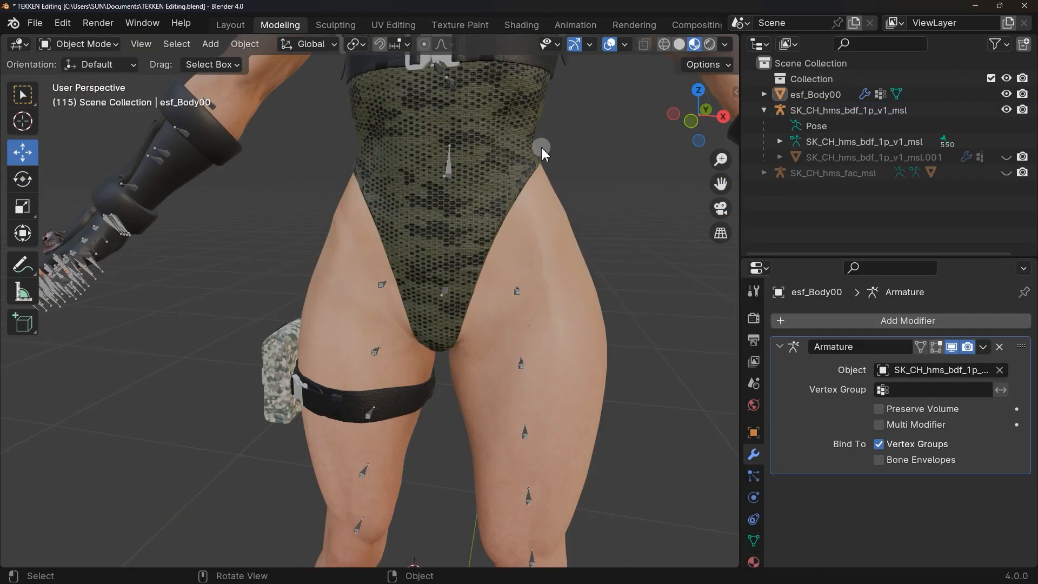
- Put esf_Body00 into Weight Paint mode and bring up its vertex group list
{"action": "left_click", "coordinate": [397, 221]}
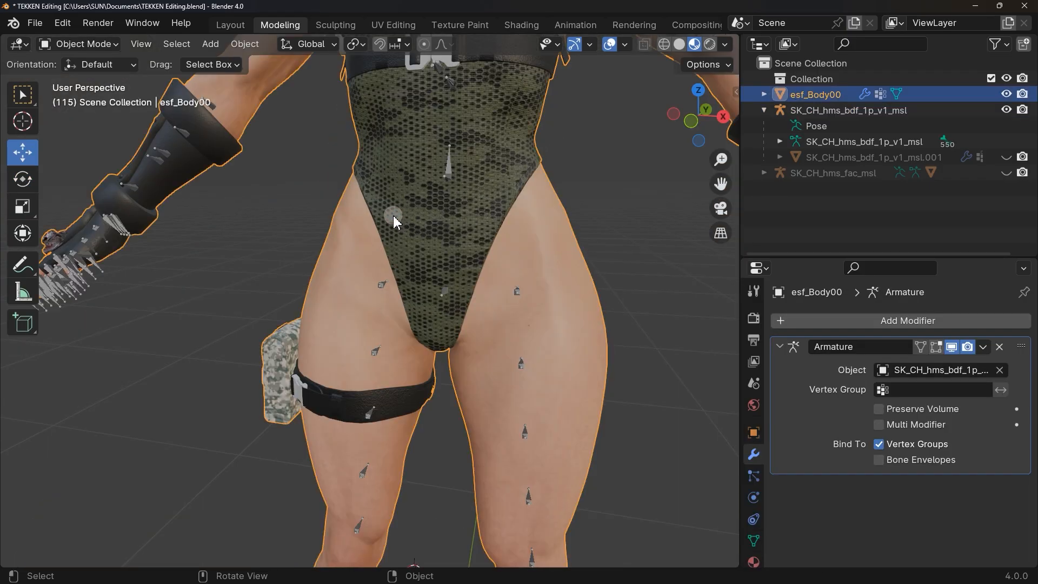
{"action": "left_click", "coordinate": [96, 45]}
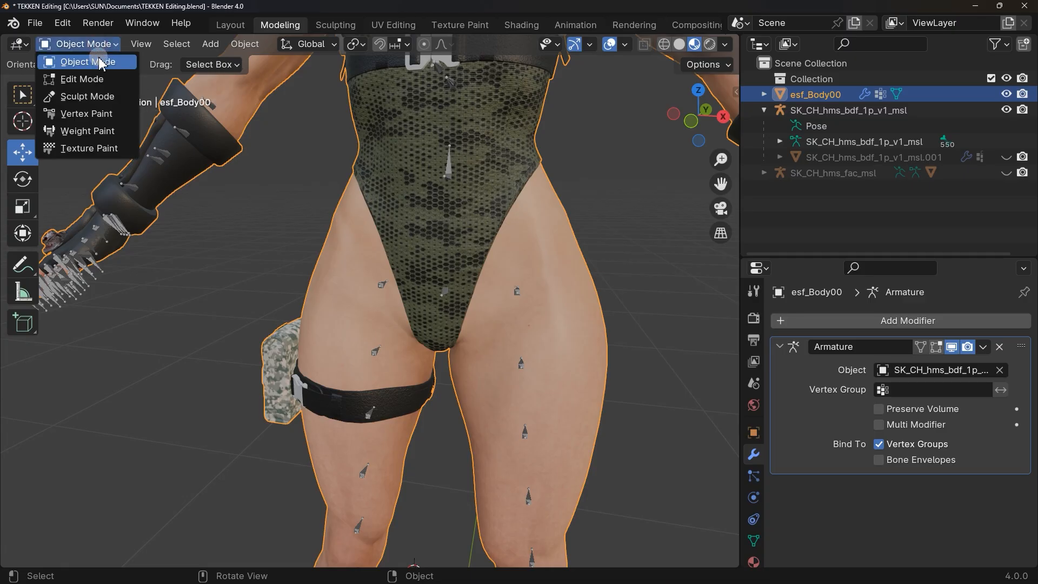
{"action": "left_click", "coordinate": [95, 131]}
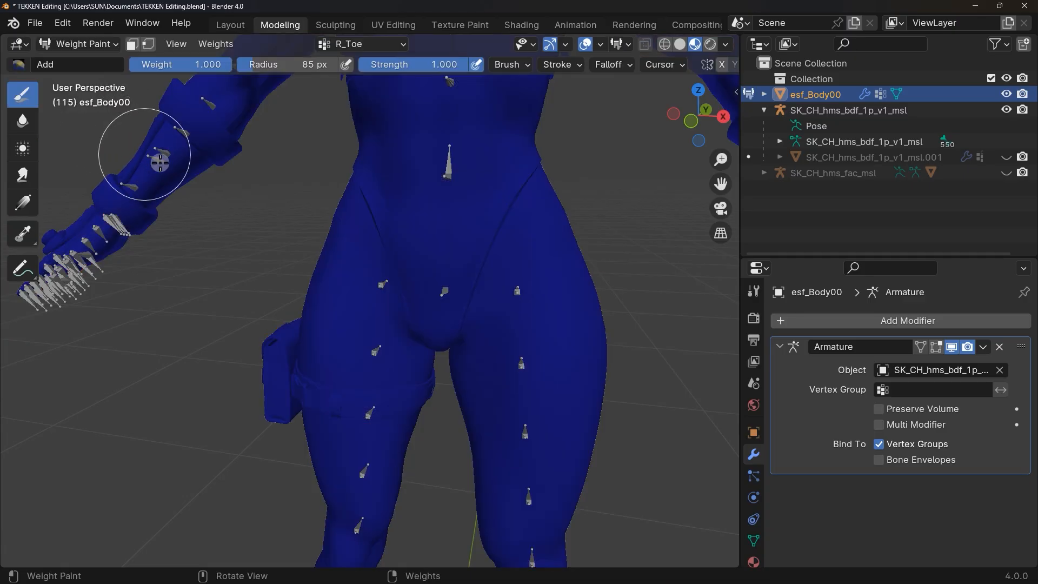
{"action": "left_click", "coordinate": [755, 541]}
{"action": "left_click", "coordinate": [807, 492]}
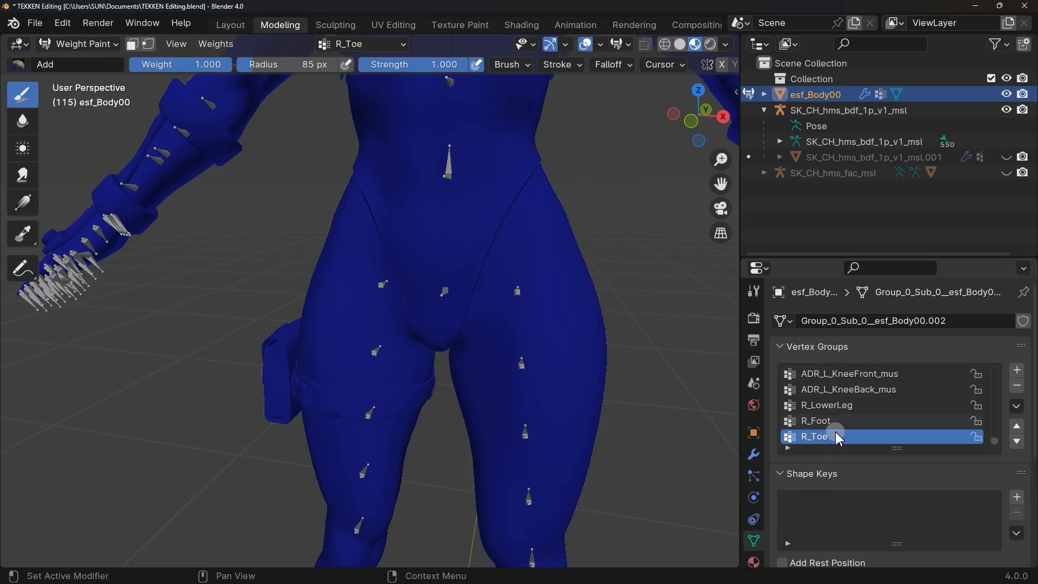
- Examine the weights of the right upper arm, forearm and wrist vertex groups on esf_Body00
{"action": "scroll", "coordinate": [846, 438], "scroll_direction": "up", "scroll_amount": 10}
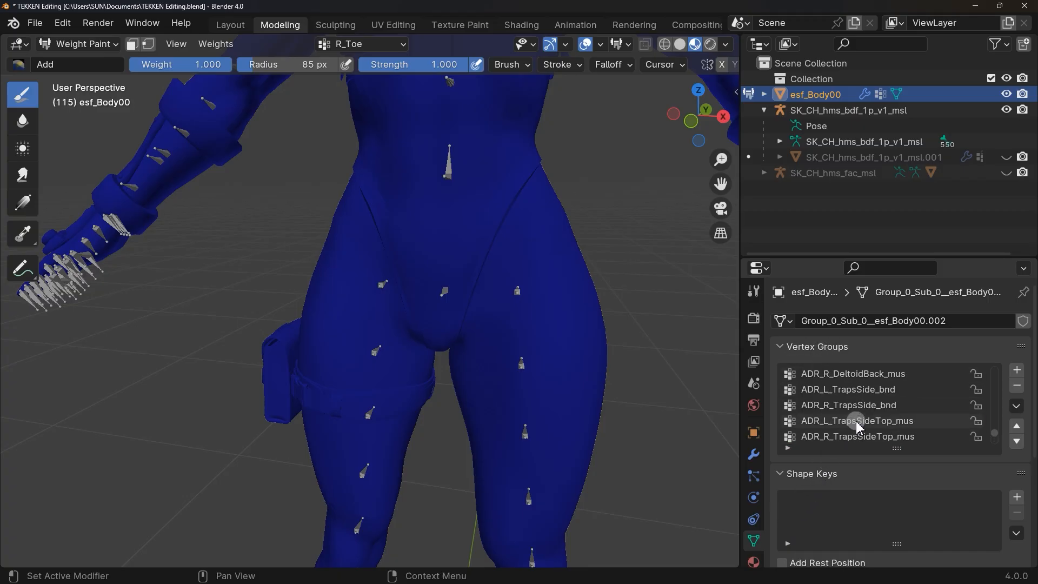
{"action": "left_click", "coordinate": [864, 395]}
{"action": "scroll", "coordinate": [864, 394], "scroll_direction": "up", "scroll_amount": 3}
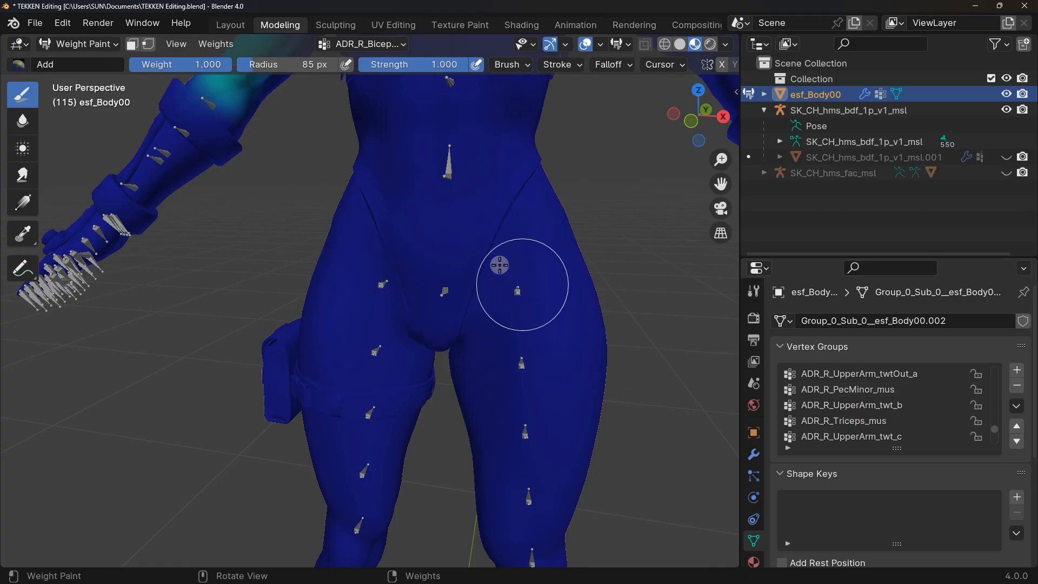
{"action": "scroll", "coordinate": [493, 259], "scroll_direction": "down", "scroll_amount": 3}
{"action": "scroll", "coordinate": [493, 257], "scroll_direction": "down", "scroll_amount": 2}
{"action": "left_click", "coordinate": [872, 406]}
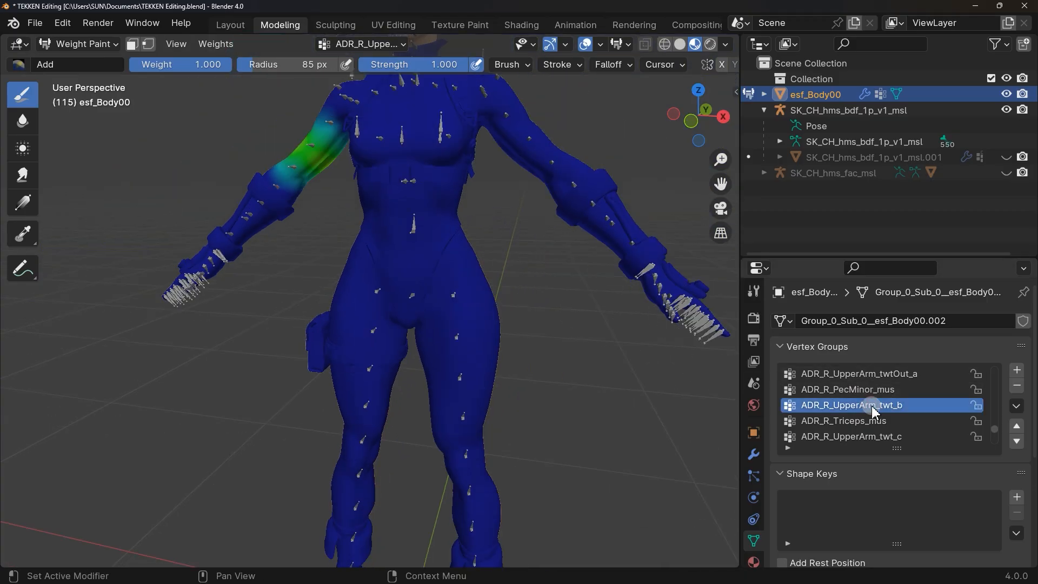
{"action": "scroll", "coordinate": [874, 412], "scroll_direction": "up", "scroll_amount": 2}
{"action": "left_click", "coordinate": [873, 410]}
{"action": "scroll", "coordinate": [873, 410], "scroll_direction": "up", "scroll_amount": 4}
{"action": "left_click", "coordinate": [873, 410]}
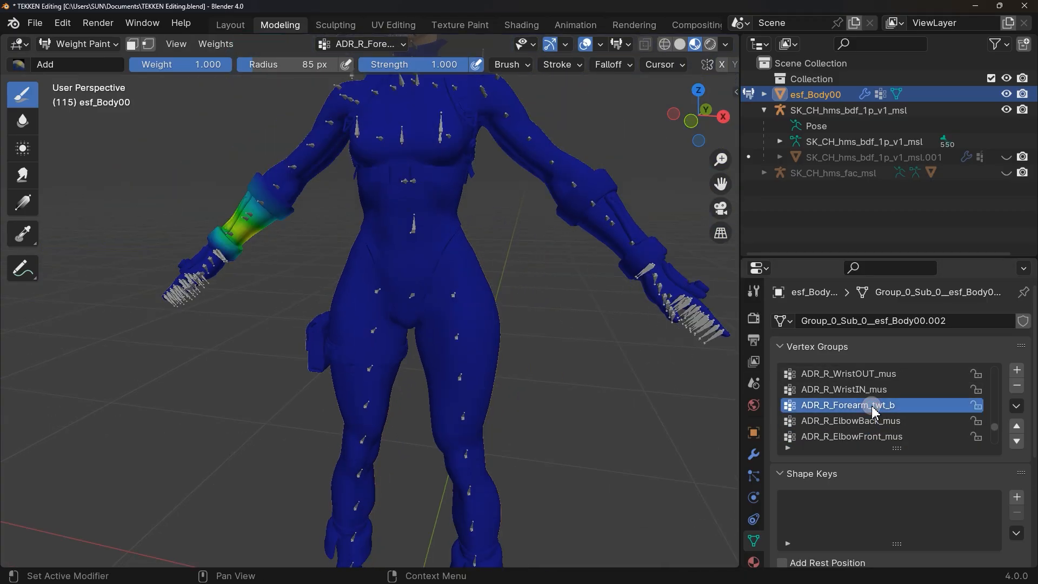
{"action": "scroll", "coordinate": [872, 409], "scroll_direction": "up", "scroll_amount": 1}
{"action": "left_click", "coordinate": [875, 394]}
{"action": "scroll", "coordinate": [875, 394], "scroll_direction": "up", "scroll_amount": 2}
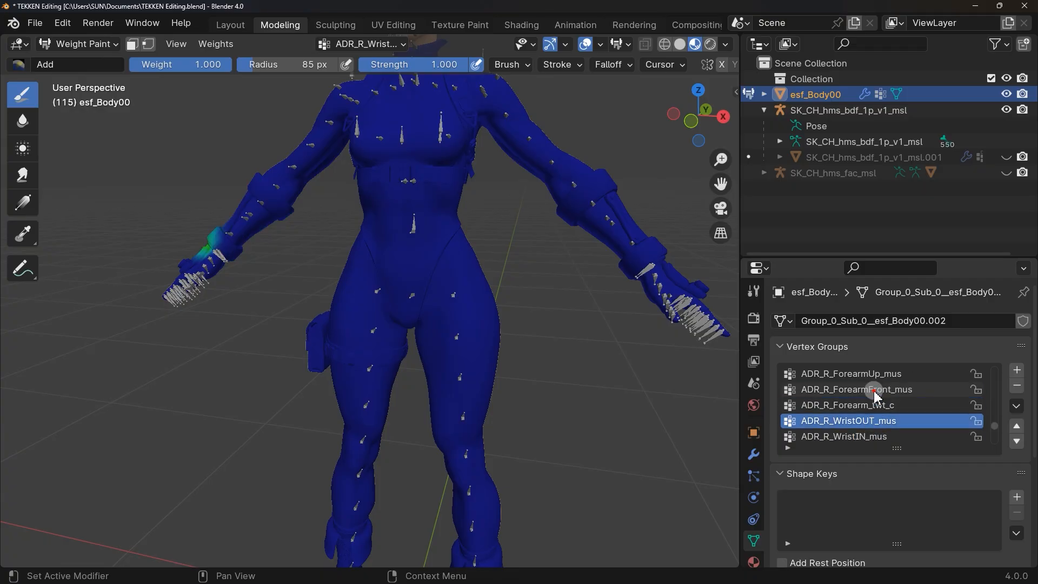
- Examine the finger and thumb vertex groups and look for the right pelvis muscle groups
{"action": "left_click", "coordinate": [874, 393]}
{"action": "scroll", "coordinate": [874, 394], "scroll_direction": "up", "scroll_amount": 2}
{"action": "left_click", "coordinate": [874, 394]}
{"action": "scroll", "coordinate": [874, 394], "scroll_direction": "up", "scroll_amount": 2}
{"action": "left_click", "coordinate": [874, 394]}
{"action": "scroll", "coordinate": [875, 393], "scroll_direction": "up", "scroll_amount": 2}
{"action": "left_click", "coordinate": [875, 394]}
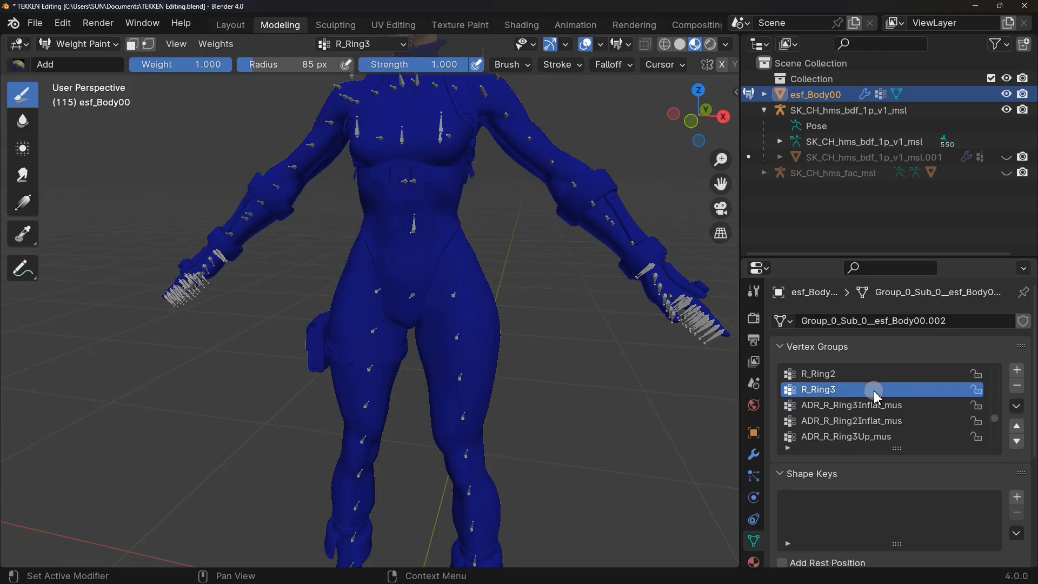
{"action": "scroll", "coordinate": [874, 394], "scroll_direction": "up", "scroll_amount": 2}
{"action": "left_click", "coordinate": [875, 394]}
{"action": "scroll", "coordinate": [875, 393], "scroll_direction": "up", "scroll_amount": 2}
{"action": "left_click", "coordinate": [874, 393]}
{"action": "scroll", "coordinate": [874, 394], "scroll_direction": "up", "scroll_amount": 3}
{"action": "left_click", "coordinate": [875, 393]}
{"action": "scroll", "coordinate": [875, 393], "scroll_direction": "up", "scroll_amount": 4}
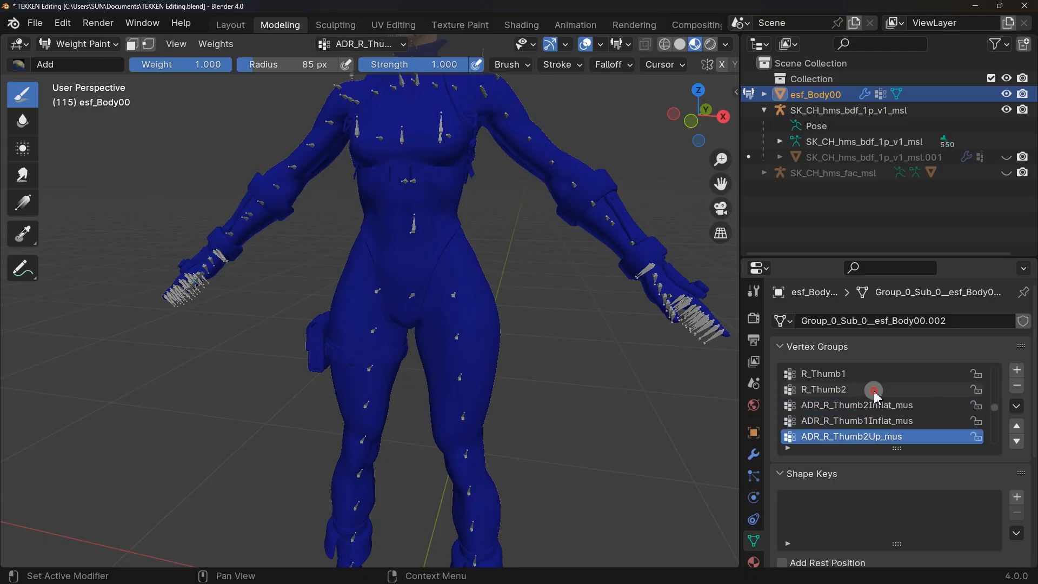
{"action": "left_click", "coordinate": [874, 393]}
{"action": "scroll", "coordinate": [875, 394], "scroll_direction": "up", "scroll_amount": 2}
{"action": "left_click", "coordinate": [875, 393]}
{"action": "scroll", "coordinate": [874, 393], "scroll_direction": "up", "scroll_amount": 2}
{"action": "scroll", "coordinate": [874, 393], "scroll_direction": "up", "scroll_amount": 2}
{"action": "left_click", "coordinate": [874, 394]}
{"action": "scroll", "coordinate": [874, 394], "scroll_direction": "up", "scroll_amount": 2}
{"action": "left_click", "coordinate": [875, 394]}
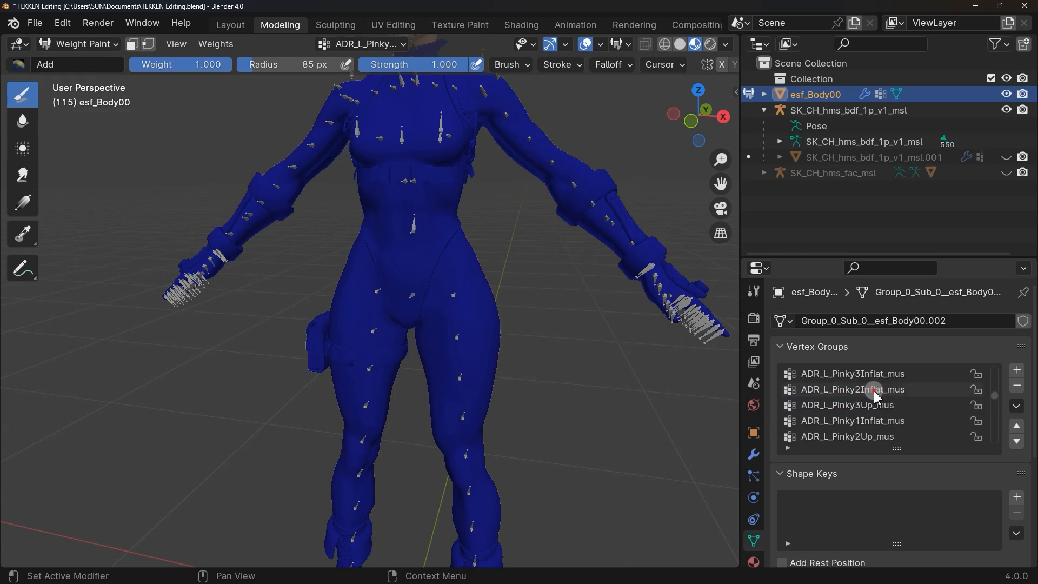
{"action": "scroll", "coordinate": [874, 393], "scroll_direction": "up", "scroll_amount": 2}
{"action": "left_click", "coordinate": [874, 394]}
{"action": "scroll", "coordinate": [874, 393], "scroll_direction": "up", "scroll_amount": 2}
{"action": "left_click", "coordinate": [875, 394]}
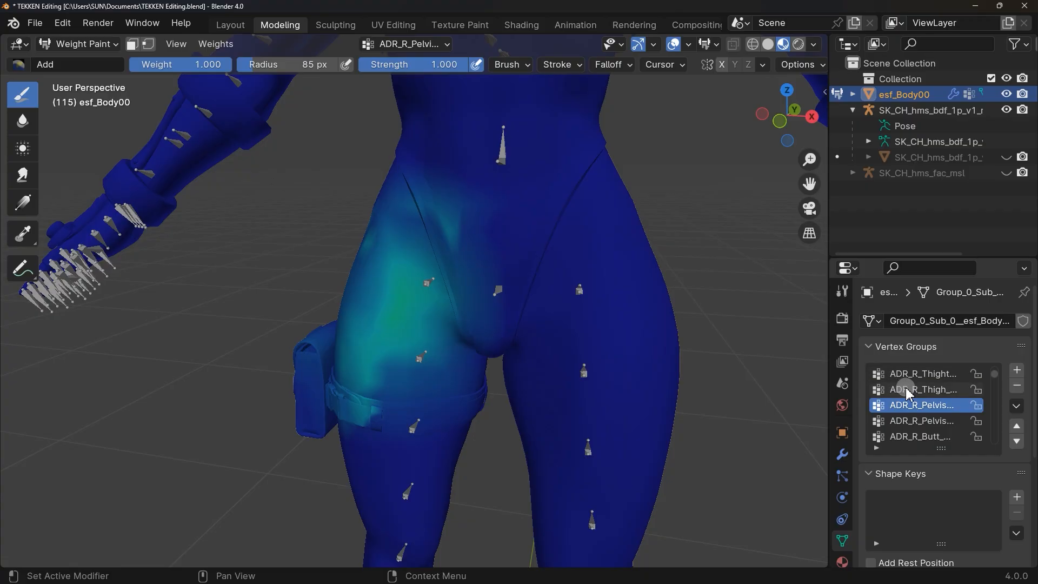
- Compare the weights of the right thigh group and the two ADR_R_Pelvis groups around the hip
{"action": "scroll", "coordinate": [917, 390], "scroll_direction": "up", "scroll_amount": 2}
{"action": "left_click", "coordinate": [916, 391]}
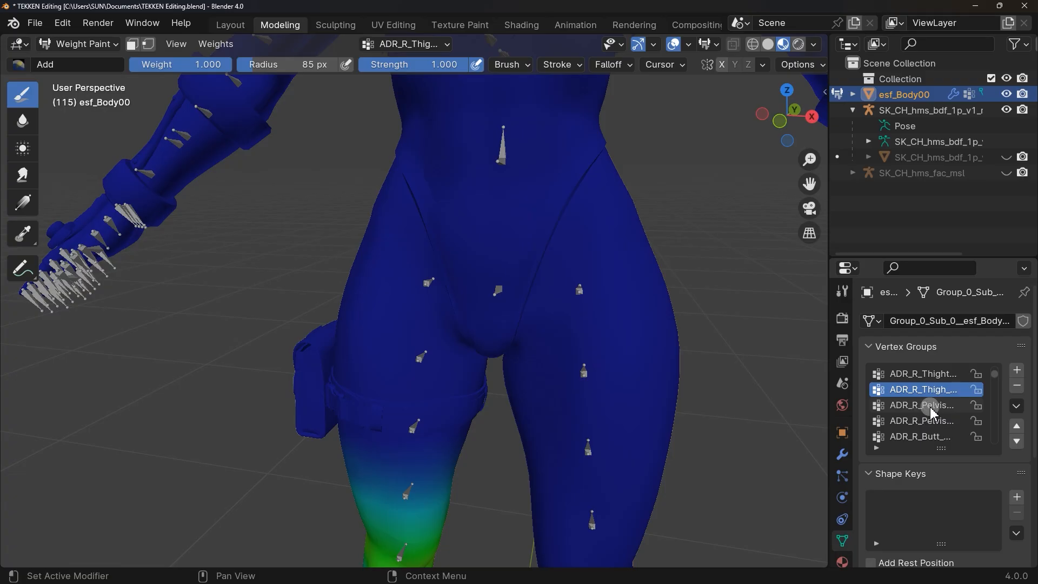
{"action": "left_click", "coordinate": [926, 408]}
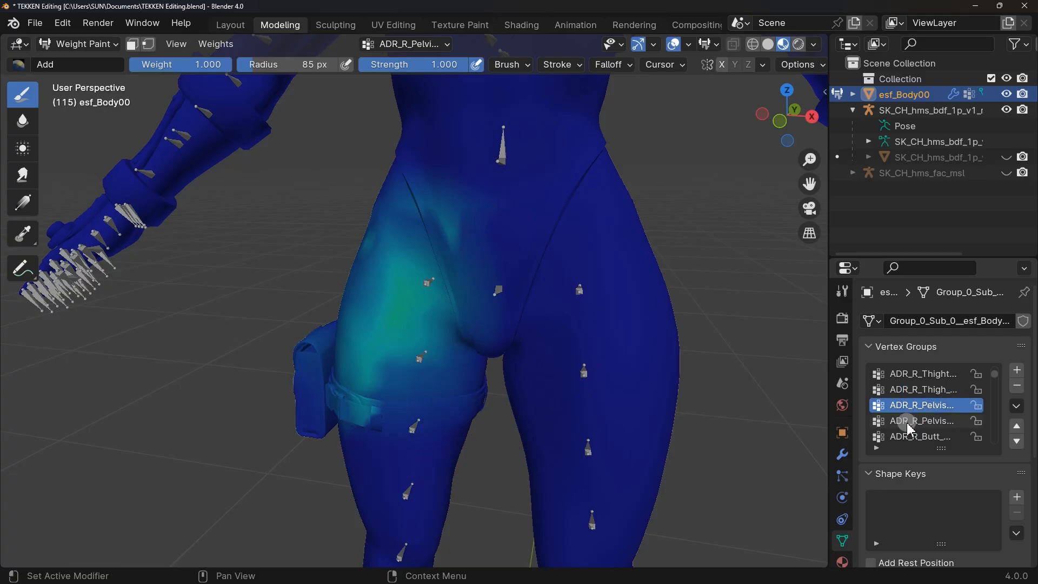
{"action": "left_click", "coordinate": [921, 421]}
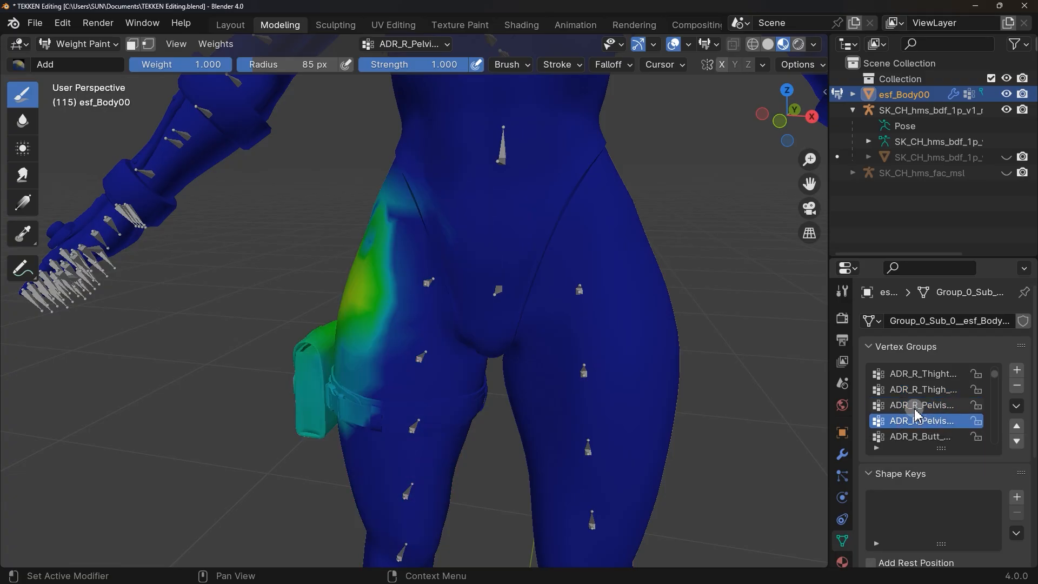
{"action": "left_click", "coordinate": [921, 405]}
{"action": "left_click", "coordinate": [922, 422]}
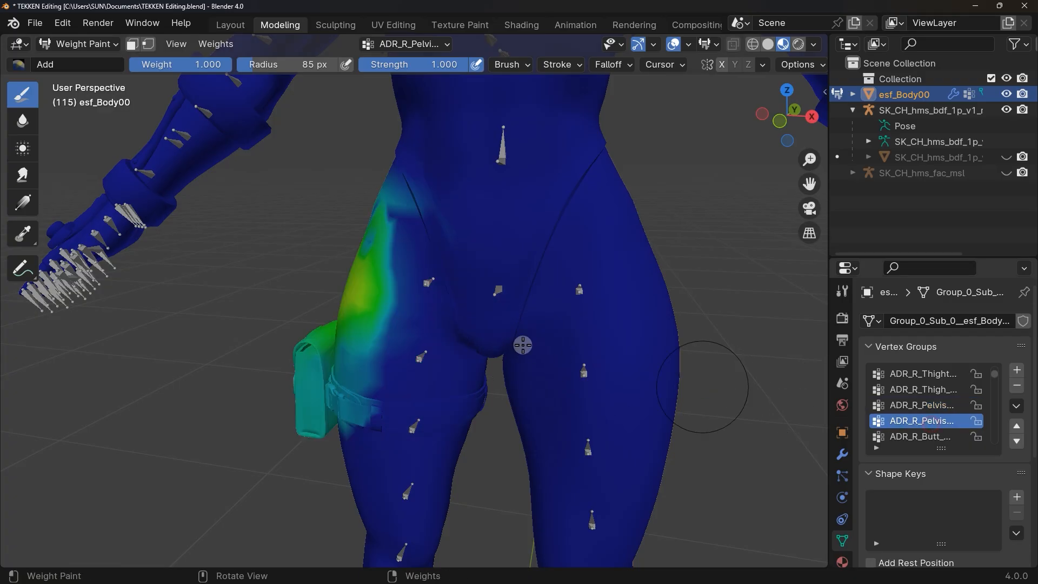
- Subtract the first ADR_R_Pelvis group's weights from the leotard's crotch and waist beside the right thigh with the Draw brush
{"action": "left_click", "coordinate": [912, 406]}
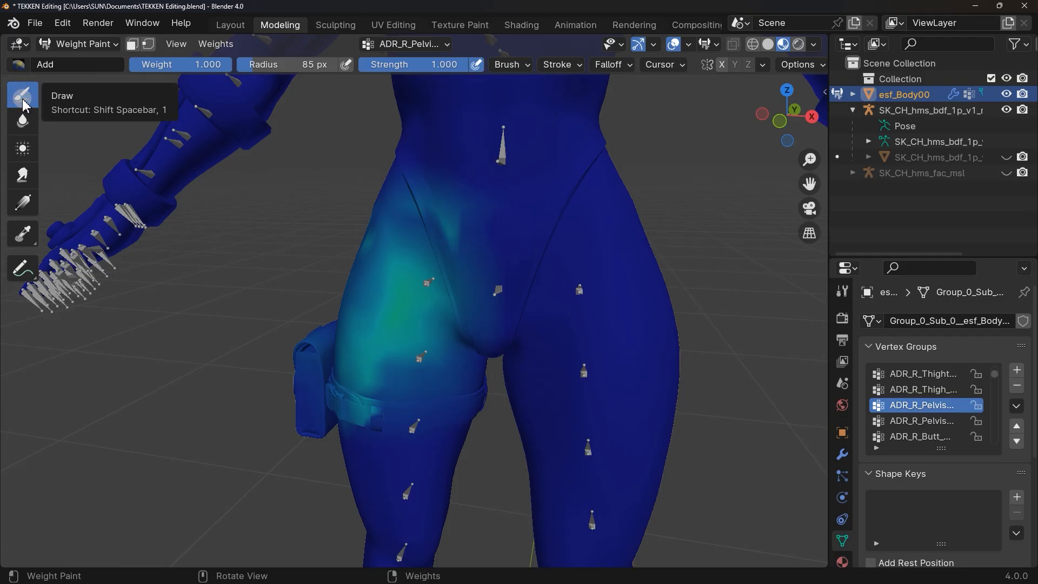
{"action": "left_click", "coordinate": [721, 45]}
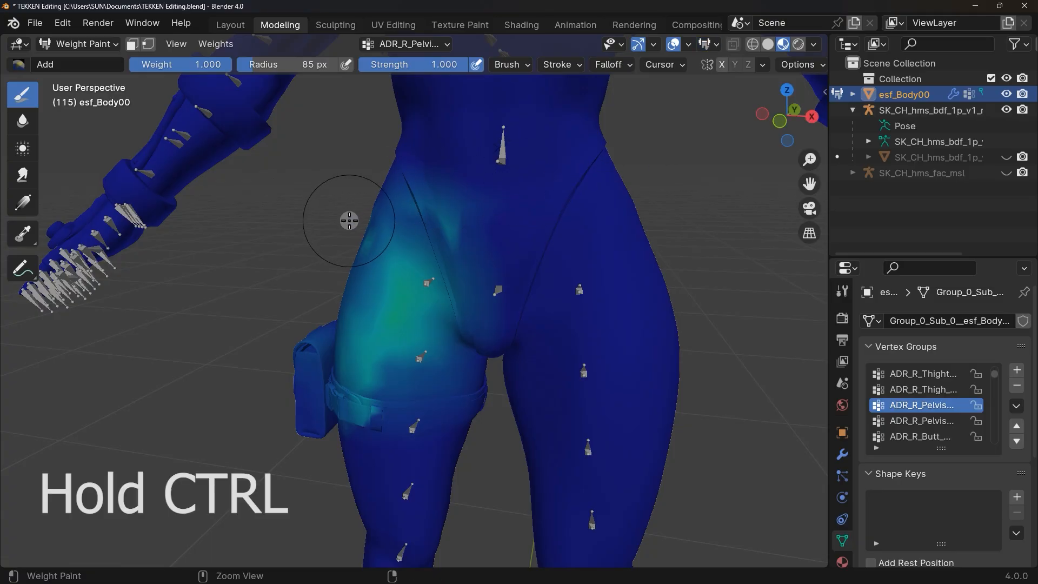
{"action": "mouse_move", "coordinate": [349, 221]}
{"action": "left_mouse_down", "text": "ctrl"}
{"action": "mouse_move", "coordinate": [457, 197]}
{"action": "mouse_move", "coordinate": [498, 316]}
{"action": "left_mouse_up", "text": "ctrl"}
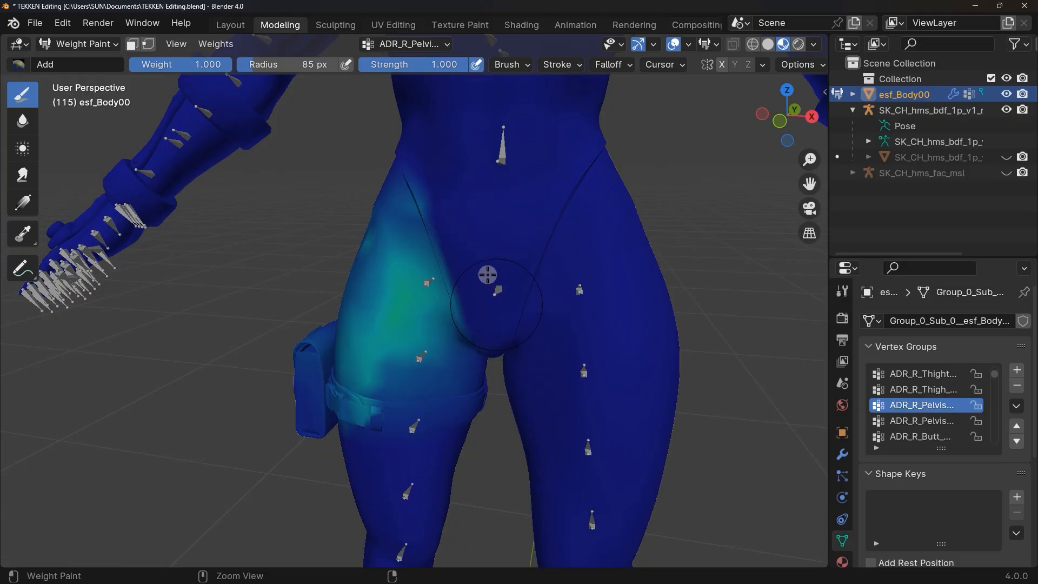
{"action": "left_click_drag", "start_coordinate": [441, 178], "coordinate": [423, 155], "text": "ctrl"}
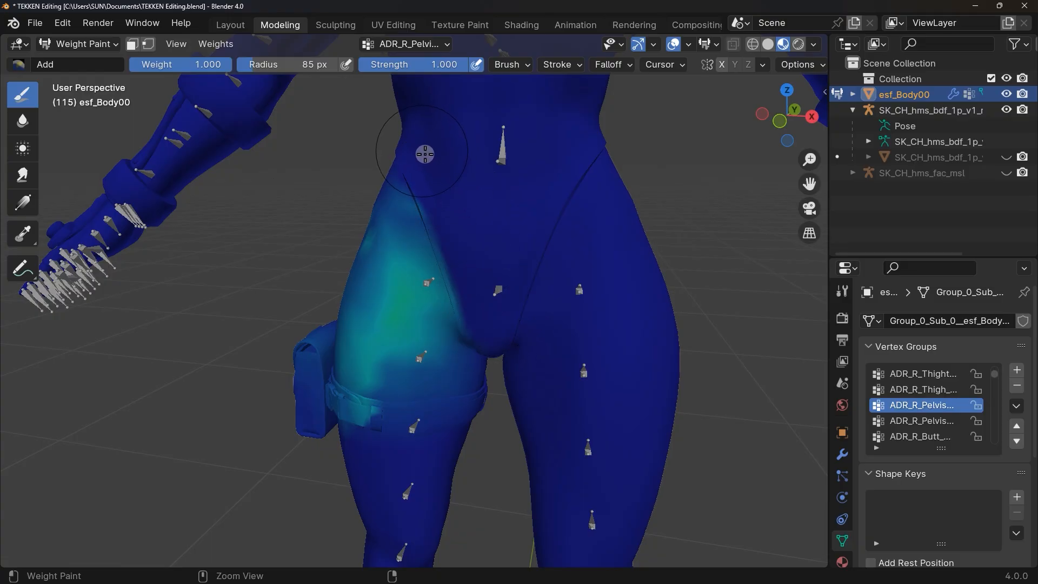
{"action": "left_click_drag", "start_coordinate": [445, 194], "coordinate": [479, 285], "text": "ctrl"}
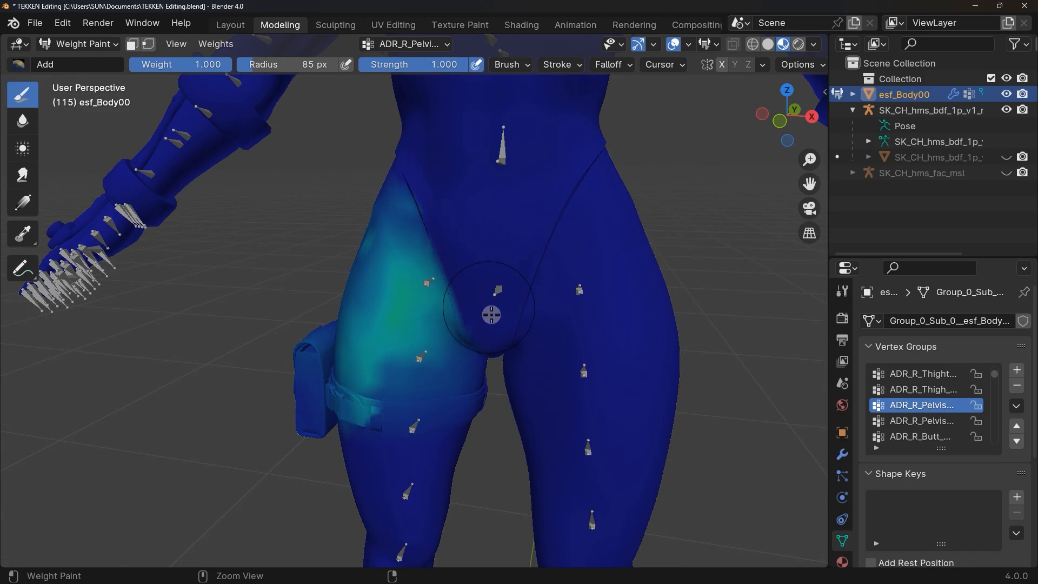
{"action": "middle_click_drag", "start_coordinate": [491, 314], "coordinate": [480, 176], "text": "ctrl"}
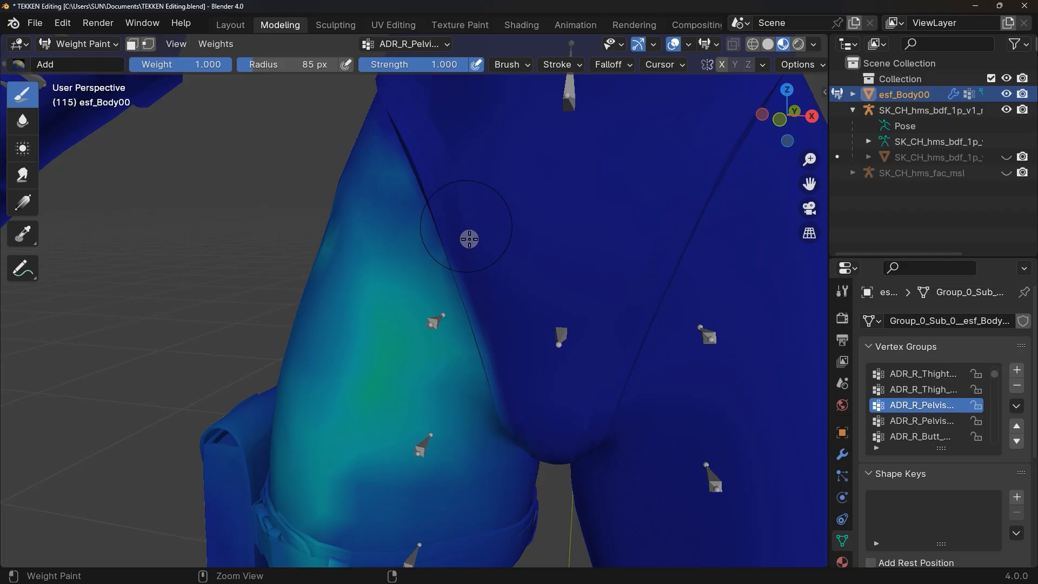
{"action": "left_click_drag", "start_coordinate": [469, 239], "coordinate": [520, 377], "text": "ctrl"}
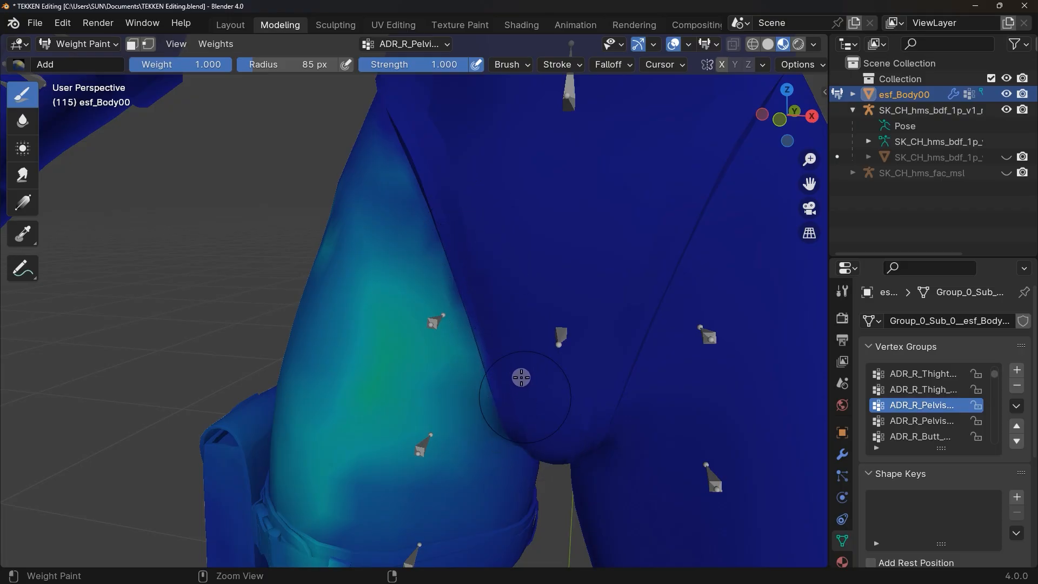
{"action": "mouse_move", "coordinate": [497, 332]}
{"action": "left_mouse_down"}
{"action": "mouse_move", "coordinate": [471, 346]}
{"action": "mouse_move", "coordinate": [420, 159]}
{"action": "mouse_move", "coordinate": [471, 199]}
{"action": "mouse_move", "coordinate": [489, 318]}
{"action": "mouse_move", "coordinate": [500, 317]}
{"action": "left_mouse_up"}
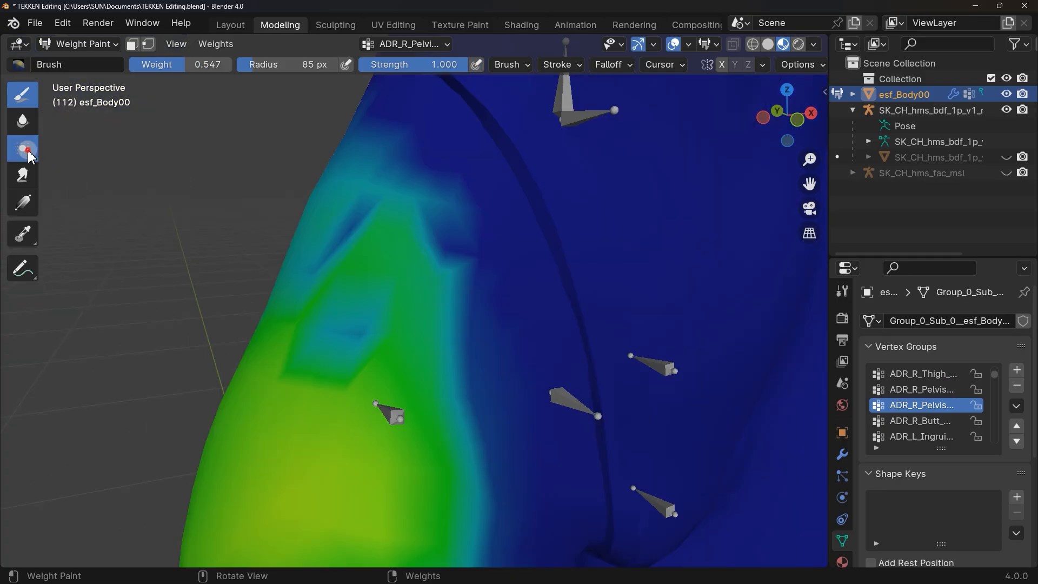
- Even out the second ADR_R_Pelvis group's patchy weights on the outer right hip with the Average brush
{"action": "left_click", "coordinate": [28, 156]}
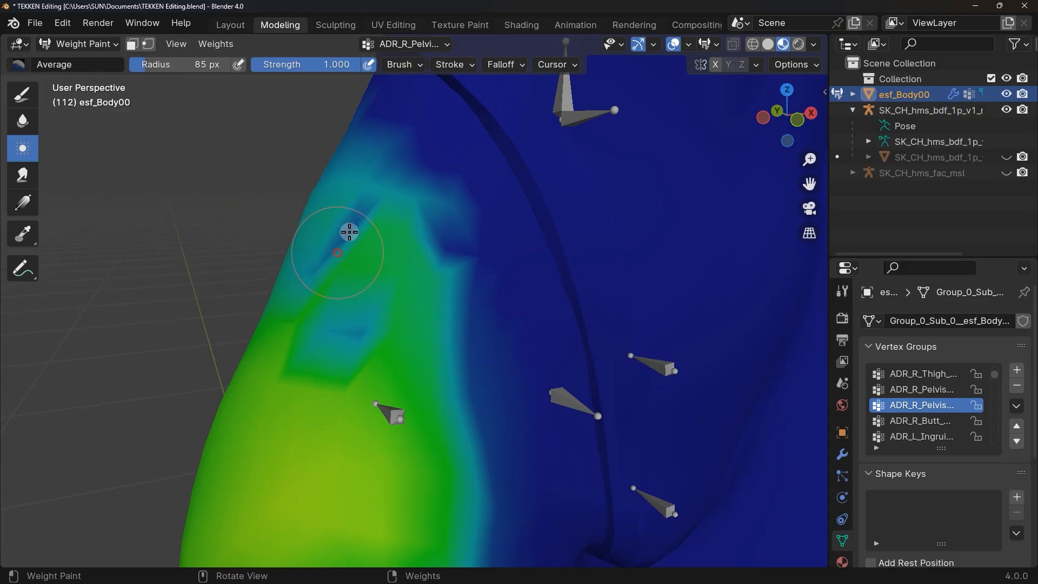
{"action": "left_click_drag", "start_coordinate": [348, 232], "coordinate": [352, 231]}
{"action": "left_click_drag", "start_coordinate": [318, 280], "coordinate": [361, 296]}
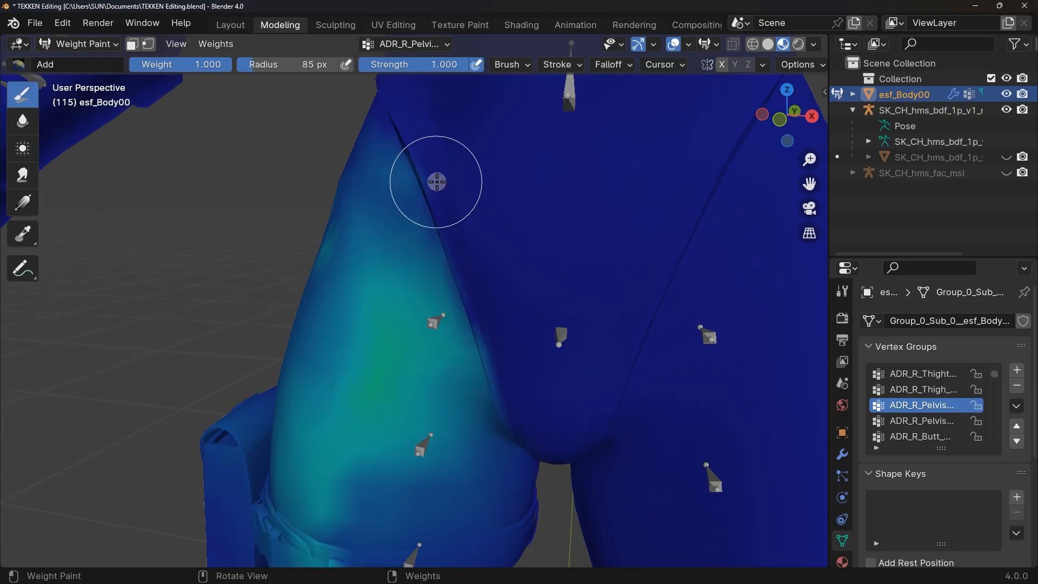
- Clean the right pelvis groups' weights off the leotard beside the right thigh and rotate the R_UpperLeg bone to test the deformation
{"action": "scroll", "coordinate": [437, 182], "scroll_direction": "down", "scroll_amount": 1}
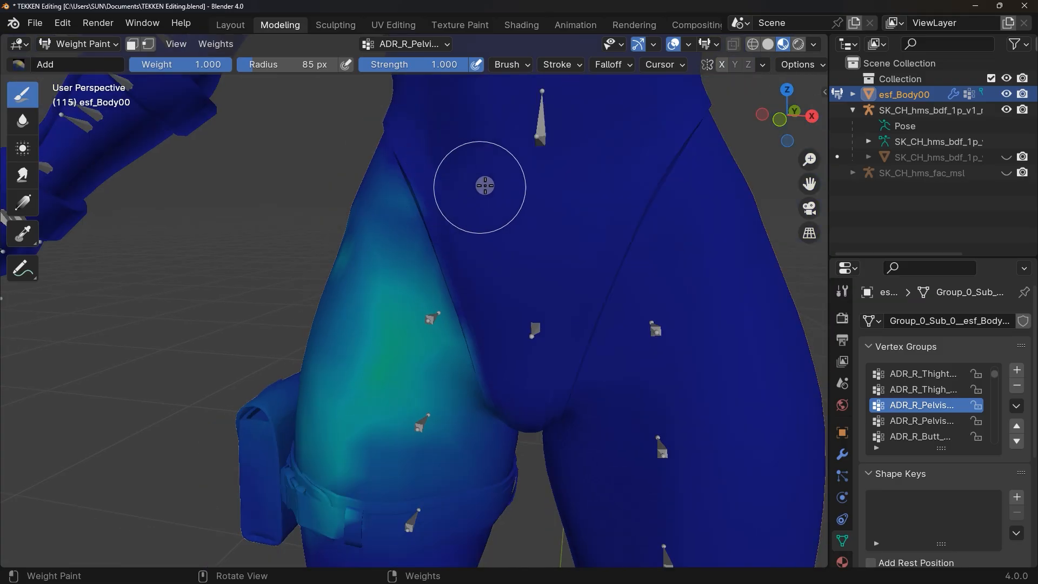
{"action": "mouse_move", "coordinate": [489, 170]}
{"action": "left_mouse_down"}
{"action": "mouse_move", "coordinate": [460, 290]}
{"action": "mouse_move", "coordinate": [496, 173]}
{"action": "mouse_move", "coordinate": [466, 288]}
{"action": "mouse_move", "coordinate": [503, 209]}
{"action": "mouse_move", "coordinate": [494, 222]}
{"action": "mouse_move", "coordinate": [498, 153]}
{"action": "mouse_move", "coordinate": [479, 275]}
{"action": "mouse_move", "coordinate": [484, 185]}
{"action": "mouse_move", "coordinate": [452, 265]}
{"action": "mouse_move", "coordinate": [453, 224]}
{"action": "mouse_move", "coordinate": [477, 326]}
{"action": "left_mouse_up"}
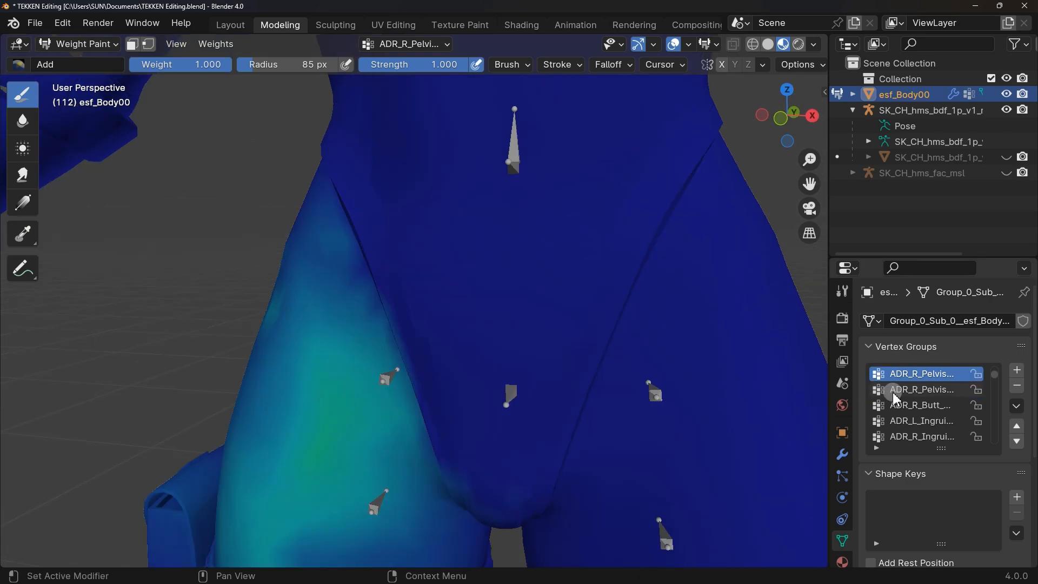
{"action": "left_click", "coordinate": [891, 392]}
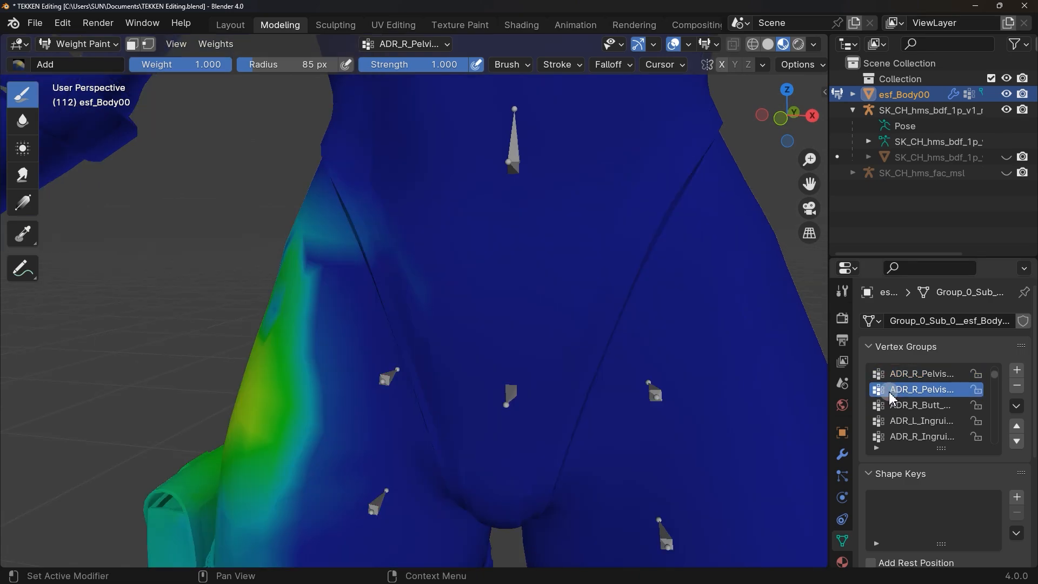
{"action": "mouse_move", "coordinate": [349, 163]}
{"action": "left_mouse_down", "text": "ctrl"}
{"action": "mouse_move", "coordinate": [382, 285]}
{"action": "mouse_move", "coordinate": [322, 192]}
{"action": "mouse_move", "coordinate": [346, 188]}
{"action": "left_mouse_up", "text": "ctrl"}
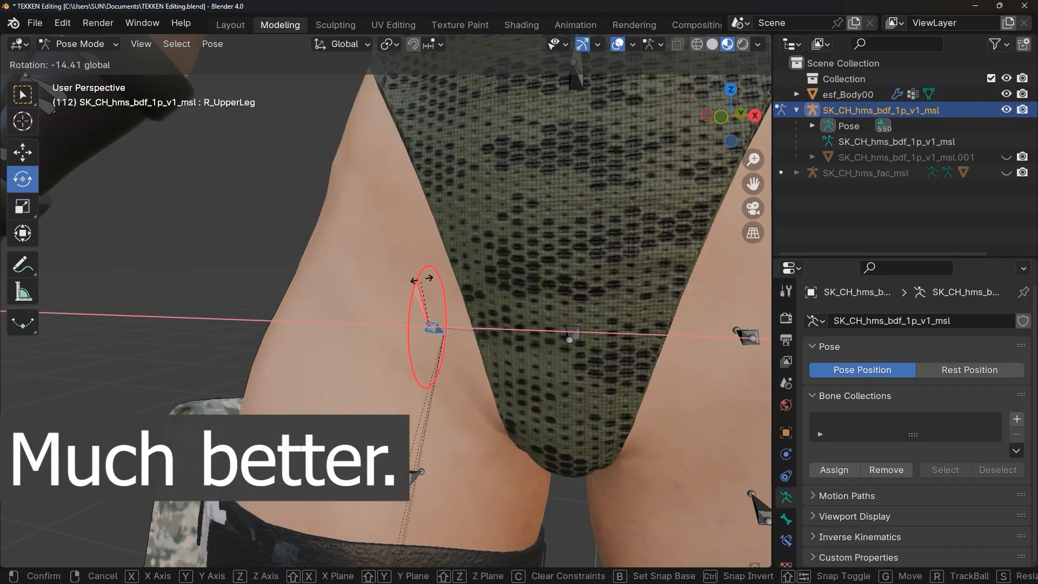
{"action": "left_click_drag", "start_coordinate": [426, 284], "coordinate": [435, 250]}
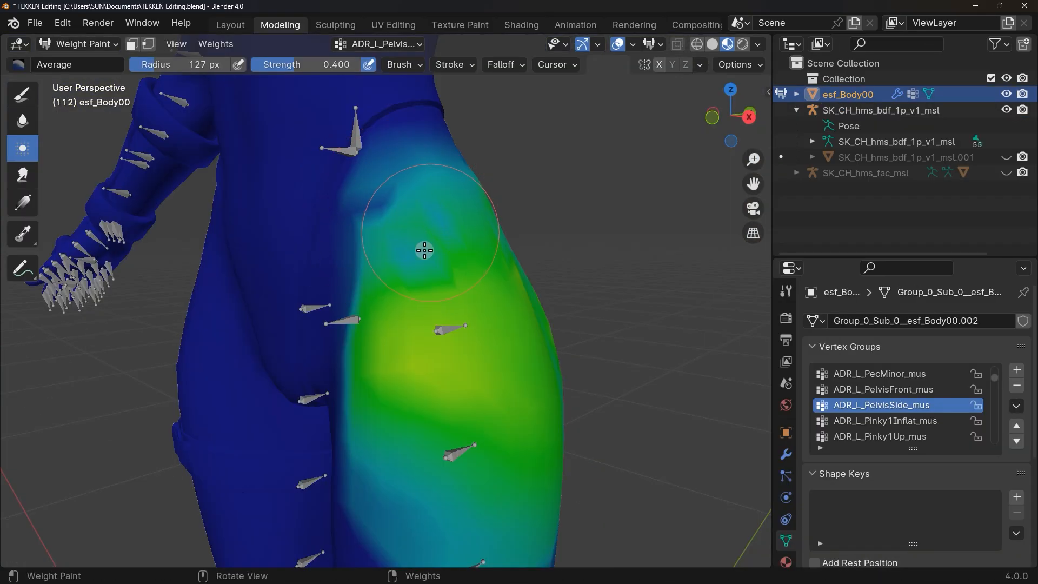
- Smooth ADR_L_PelvisSide_mus on the left hip and Spine1 on the lower leotard using the Average brush at strength 0.400
{"action": "middle_click_drag", "start_coordinate": [424, 248], "coordinate": [417, 195]}
{"action": "mouse_move", "coordinate": [392, 263]}
{"action": "left_mouse_down"}
{"action": "mouse_move", "coordinate": [401, 281]}
{"action": "mouse_move", "coordinate": [385, 153]}
{"action": "mouse_move", "coordinate": [407, 227]}
{"action": "mouse_move", "coordinate": [424, 195]}
{"action": "left_mouse_up"}
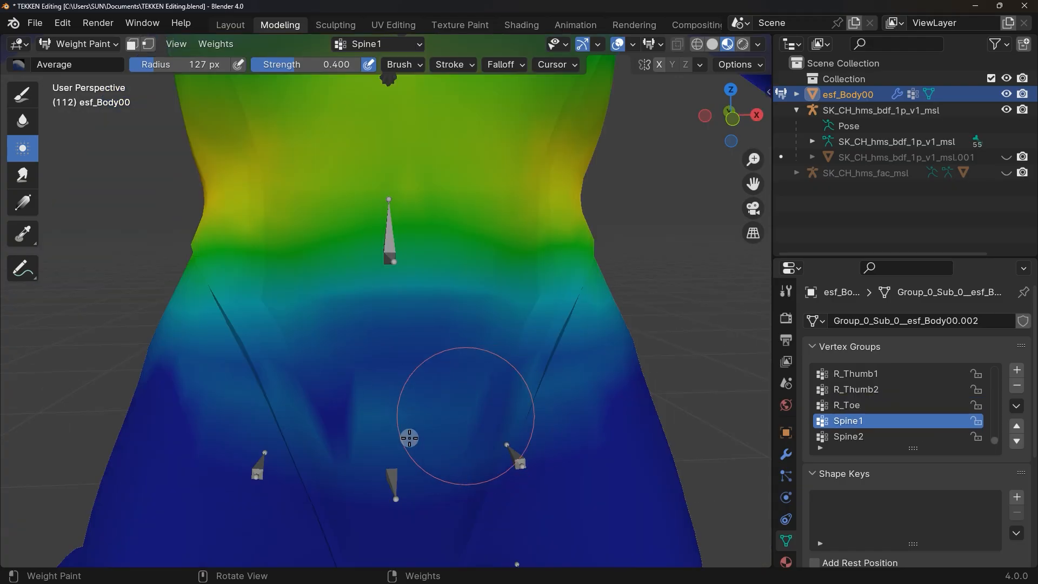
{"action": "mouse_move", "coordinate": [241, 355]}
{"action": "middle_mouse_down"}
{"action": "mouse_move", "coordinate": [366, 409]}
{"action": "mouse_move", "coordinate": [491, 352]}
{"action": "middle_mouse_up"}
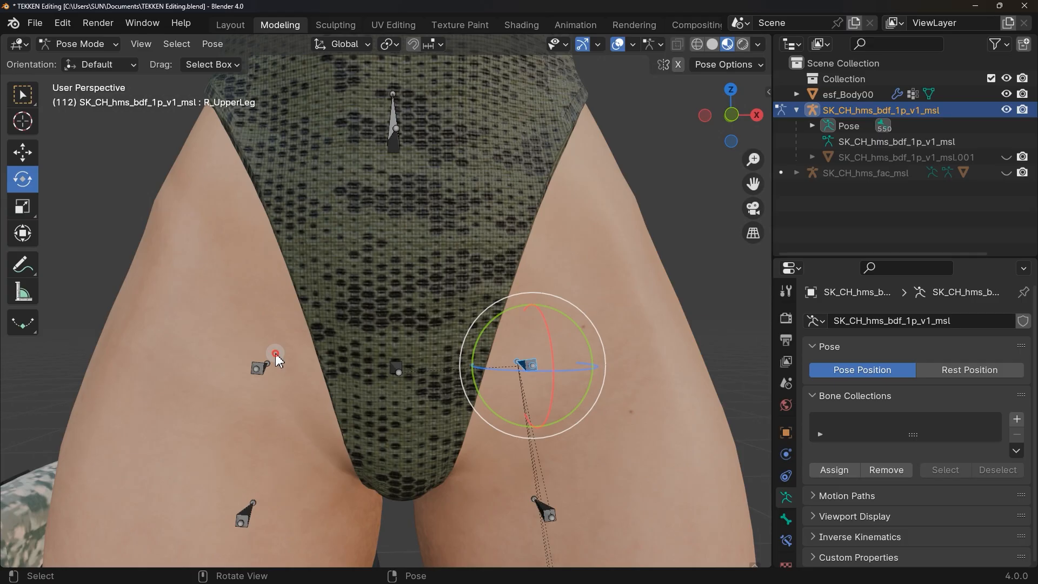
- Rotate the upper leg bones in Pose Mode to test how both hips deform
{"action": "left_click", "coordinate": [262, 365]}
{"action": "left_click_drag", "start_coordinate": [252, 346], "coordinate": [303, 320]}
{"action": "left_click_drag", "start_coordinate": [474, 327], "coordinate": [523, 341]}
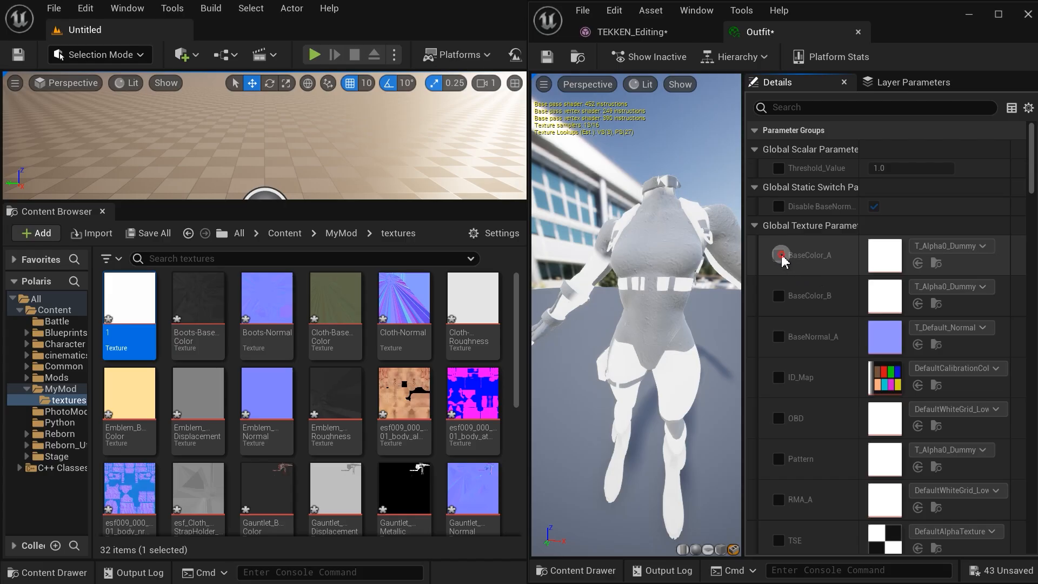
- In Unreal Editor, enable the Outfit material's BaseColor_A parameter and assign it a texture from the textures folder
{"action": "left_click", "coordinate": [779, 256]}
{"action": "left_click_drag", "start_coordinate": [518, 310], "coordinate": [517, 396]}
{"action": "left_click_drag", "start_coordinate": [200, 382], "coordinate": [885, 262]}
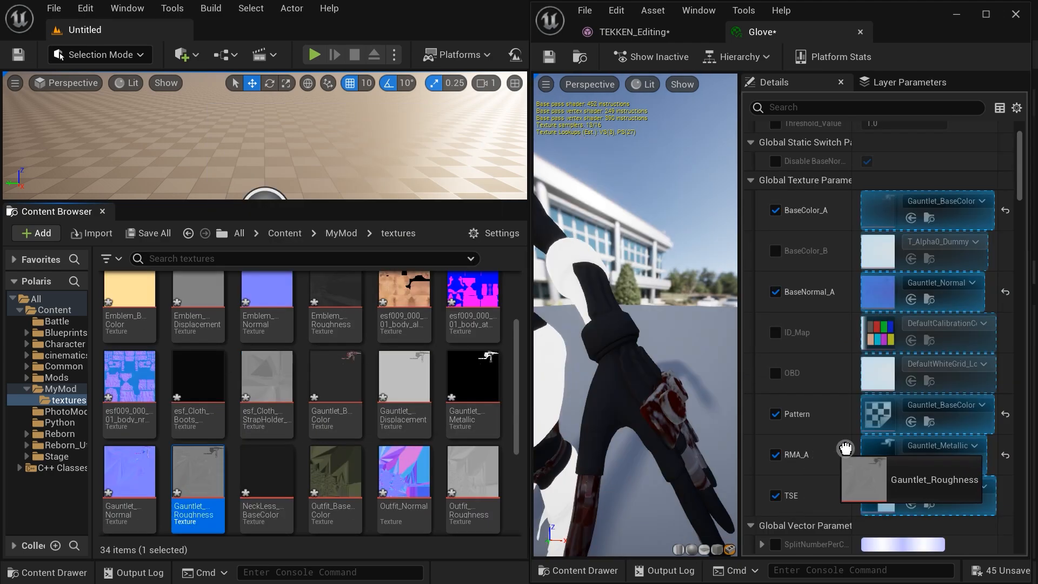
- Assign Gauntlet_Roughness to the Glove material's RMA_A parameter and toggle that override to compare the effect
{"action": "left_click_drag", "start_coordinate": [847, 457], "coordinate": [867, 459]}
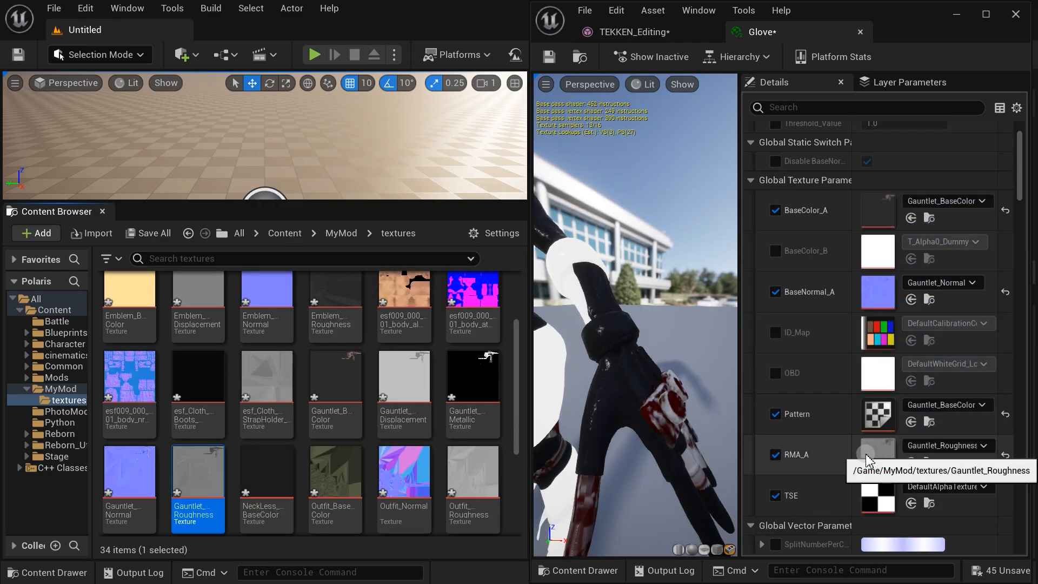
{"action": "left_click", "coordinate": [774, 457]}
{"action": "left_click", "coordinate": [775, 457]}
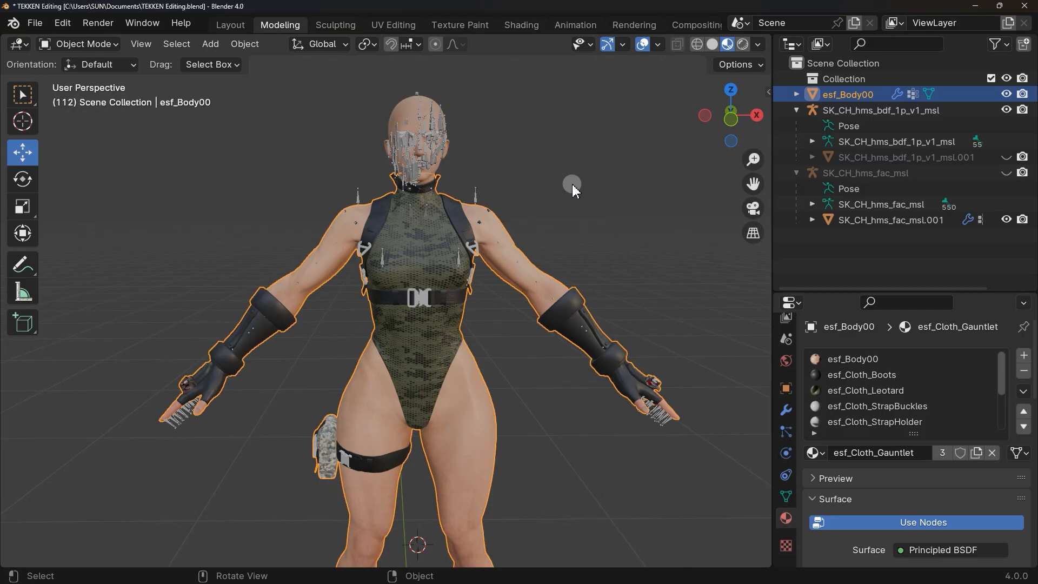
- Switch to Blender and review the material slots of esf_Body00 from esf_Body00 through esf_Cloth_StrapHolder
{"action": "left_click", "coordinate": [842, 360]}
{"action": "left_click", "coordinate": [843, 376]}
{"action": "left_click", "coordinate": [845, 391]}
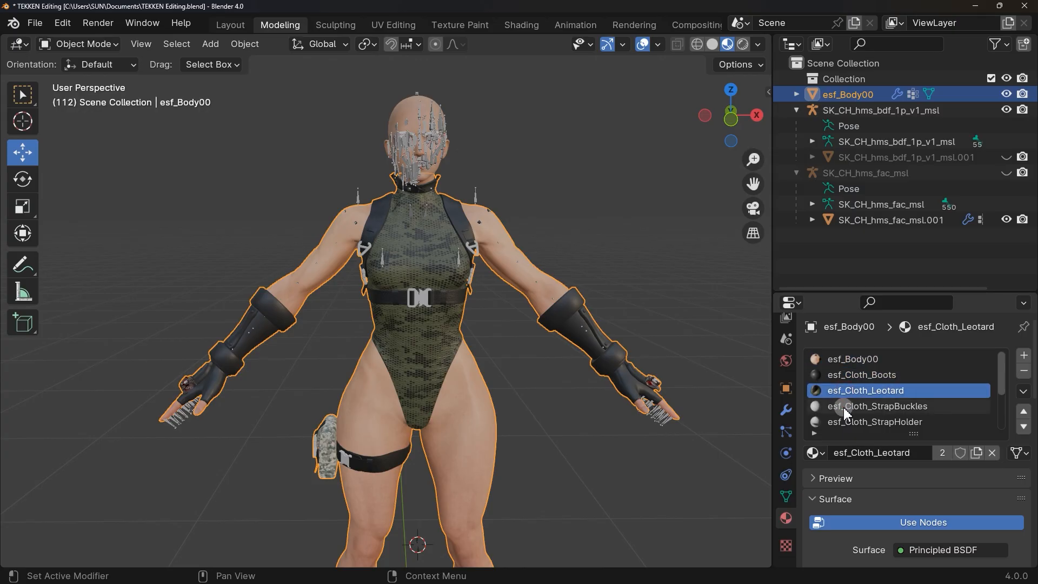
{"action": "left_click", "coordinate": [844, 406]}
{"action": "left_click", "coordinate": [846, 423]}
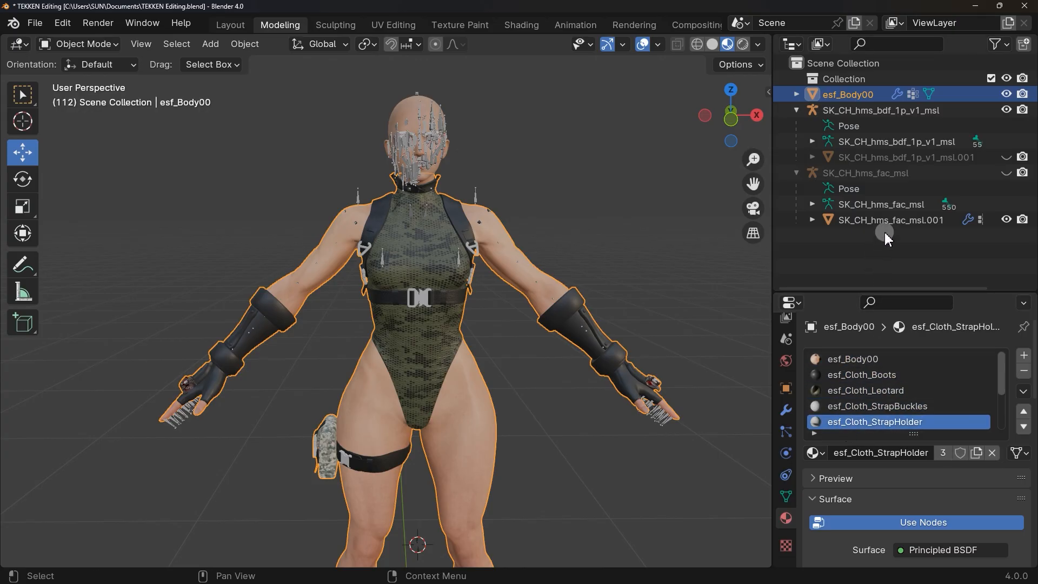
- Delete the original outfit mesh SK_CH_hms_bdf_1p_v1_msl.001 and the SK_CH_hms_fac_msl armature together with its face mesh
{"action": "left_click", "coordinate": [936, 157]}
{"action": "left_click", "coordinate": [1006, 157]}
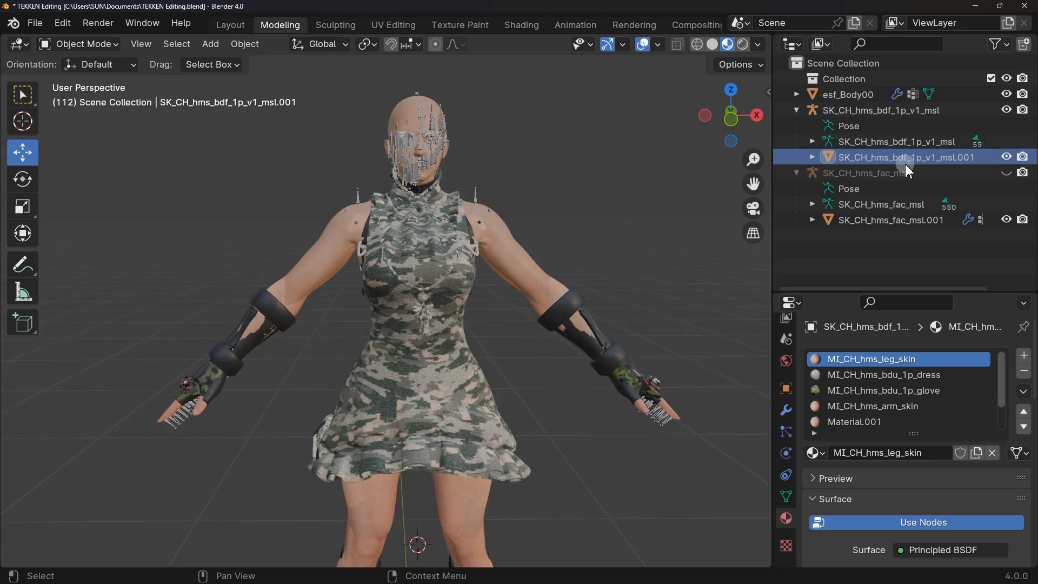
{"action": "key", "text": "Delete"}
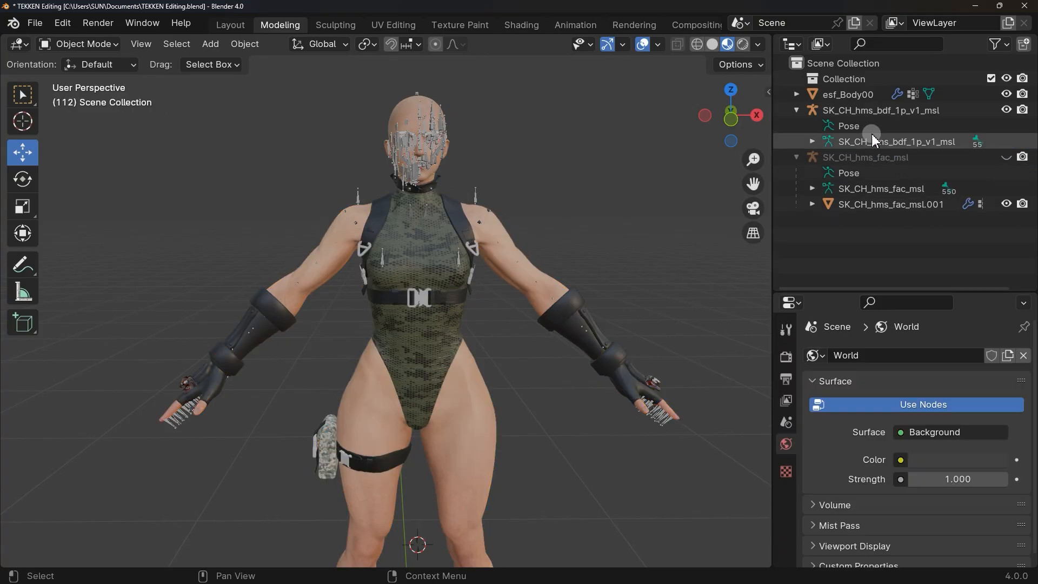
{"action": "left_click", "coordinate": [848, 111]}
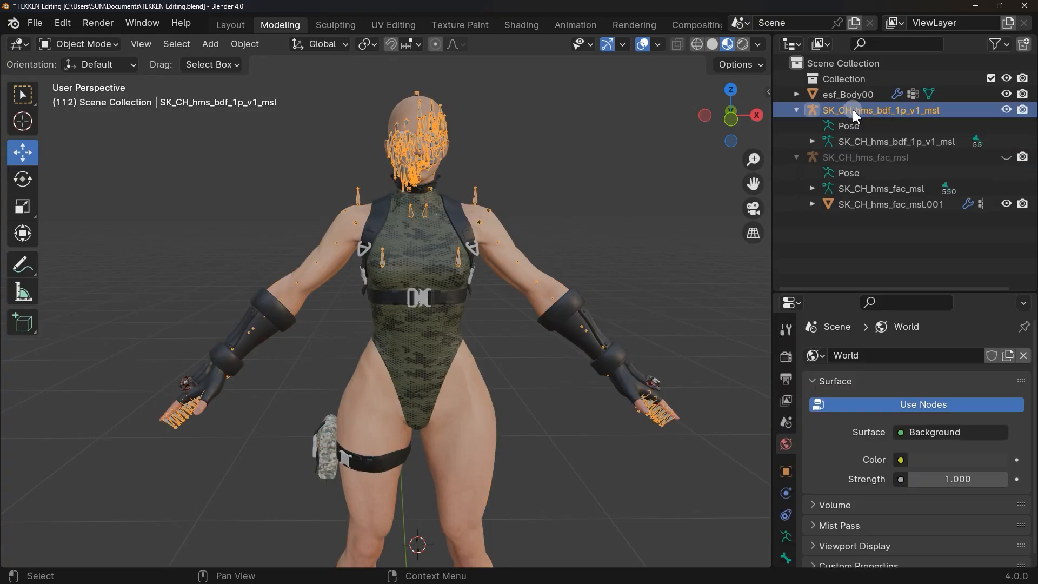
{"action": "left_click", "coordinate": [854, 157]}
{"action": "left_click", "coordinate": [854, 205], "text": "shift"}
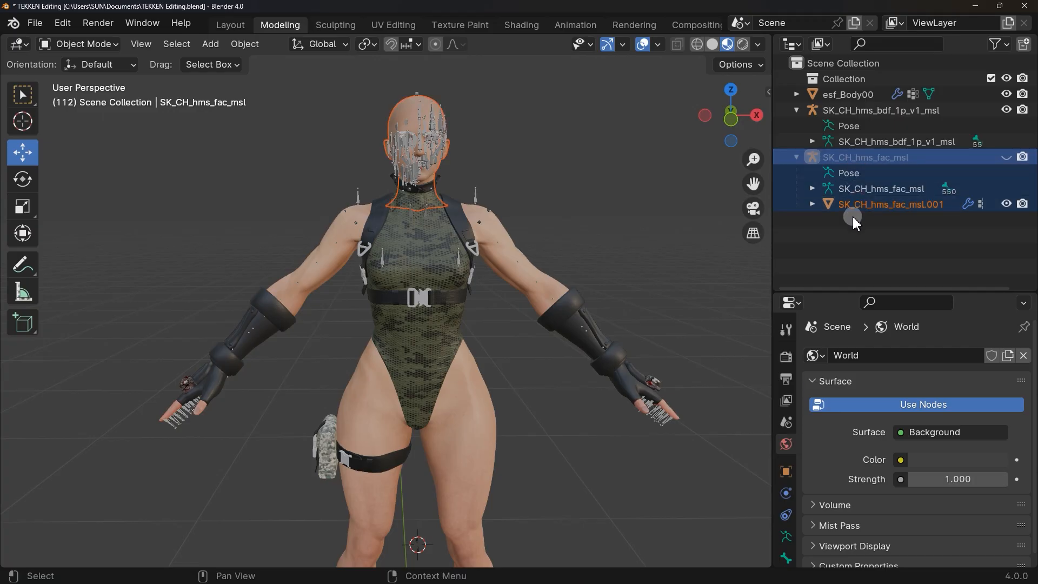
{"action": "key", "text": "Delete"}
- Check that only esf_Body00 remains by hiding and showing it, and look through its material slots again
{"action": "left_click", "coordinate": [850, 96]}
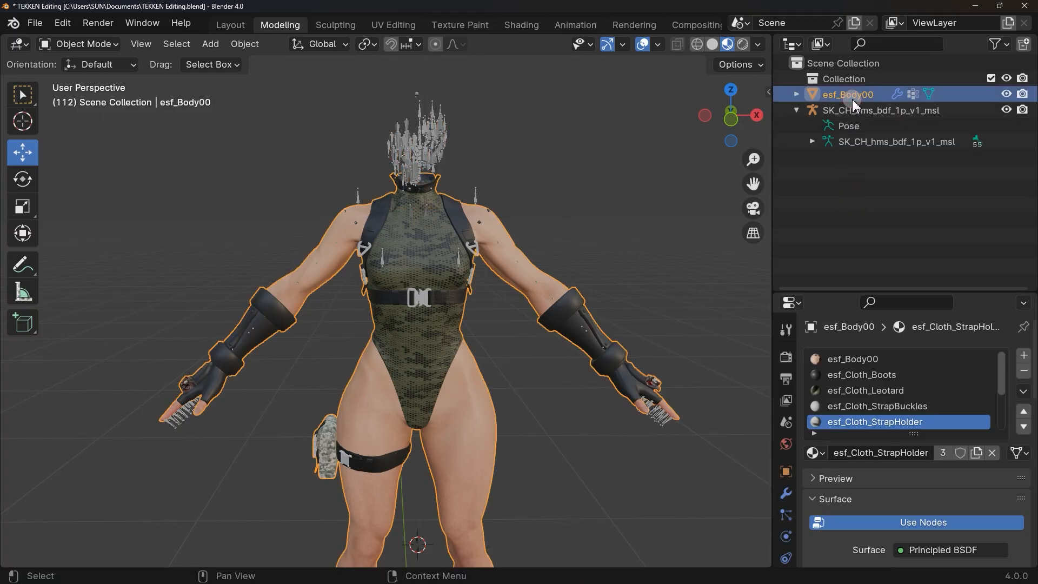
{"action": "left_click", "coordinate": [1006, 95]}
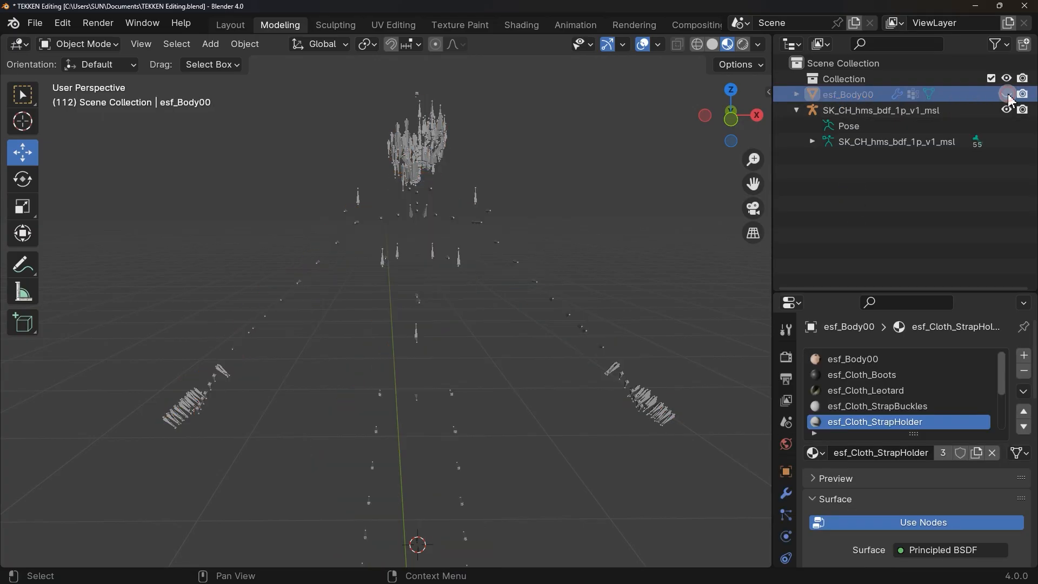
{"action": "left_click", "coordinate": [1007, 95]}
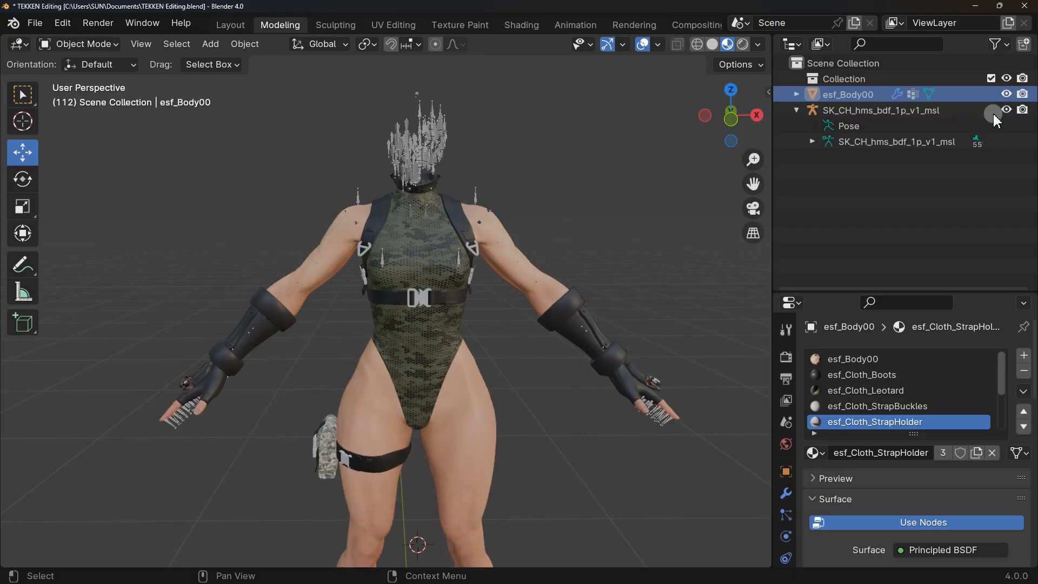
{"action": "scroll", "coordinate": [881, 391], "scroll_direction": "down", "scroll_amount": 4}
{"action": "scroll", "coordinate": [881, 391], "scroll_direction": "up", "scroll_amount": 4}
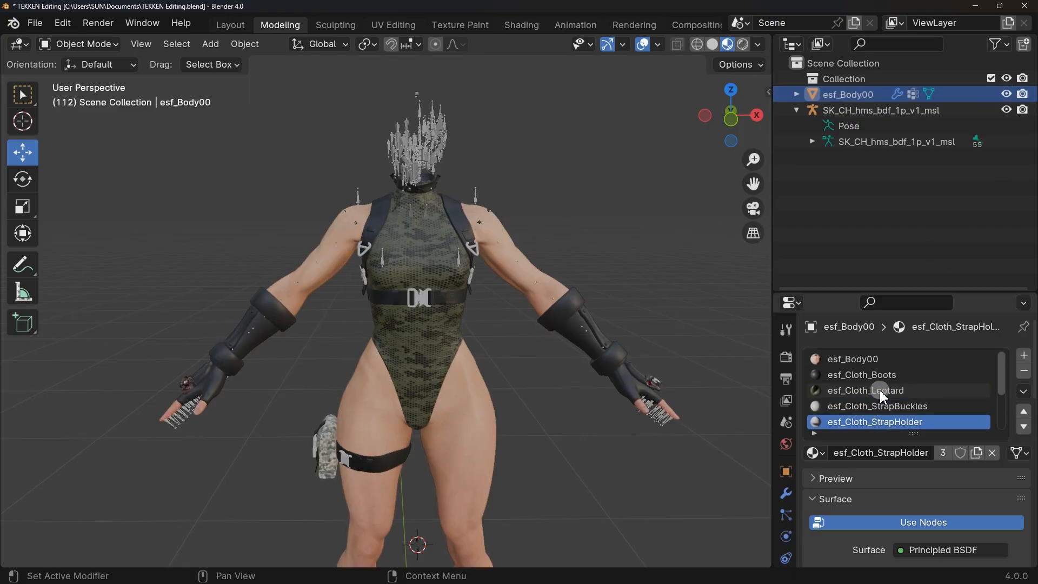
{"action": "left_click", "coordinate": [880, 359]}
{"action": "left_click", "coordinate": [880, 375]}
{"action": "left_click", "coordinate": [880, 391]}
{"action": "left_click", "coordinate": [879, 407]}
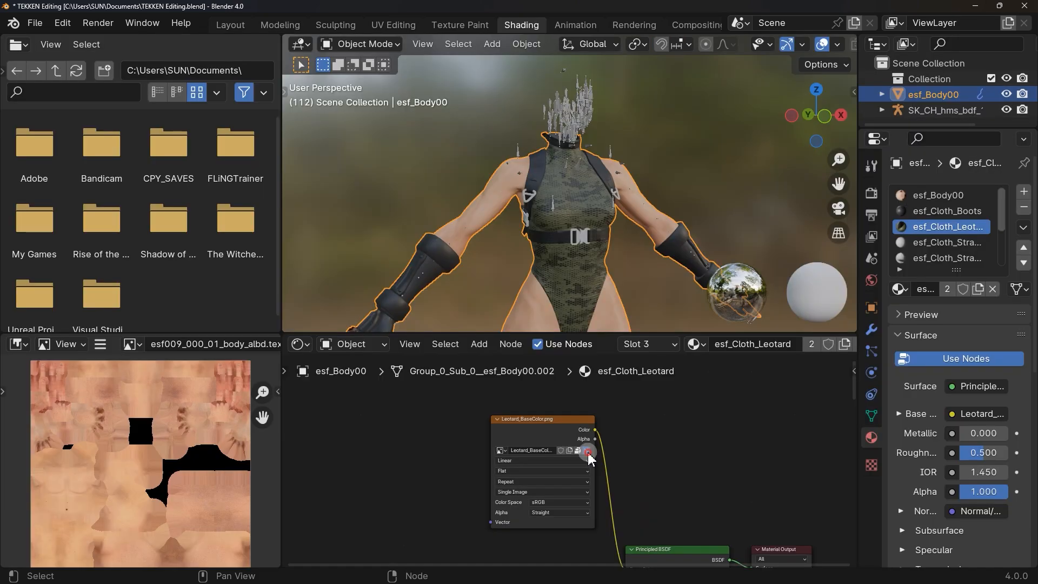
- Unlink the esf_Cloth_Leotard material's base colour image and load Leotard_BaseColor.png from D:\Blender 3d\SF6\3D\Outfit into the same texture node
{"action": "left_click", "coordinate": [587, 451]}
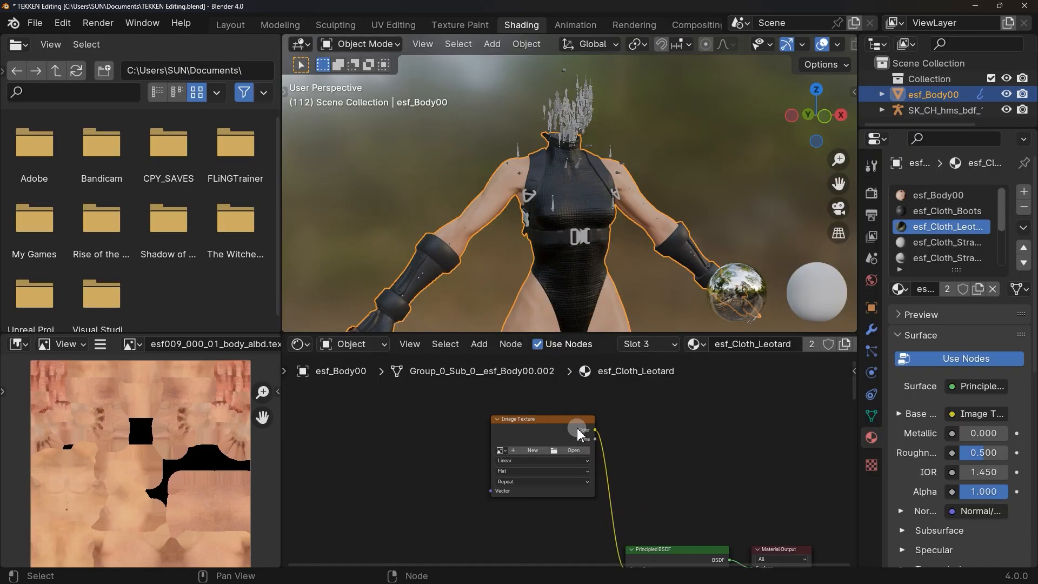
{"action": "left_click", "coordinate": [573, 451]}
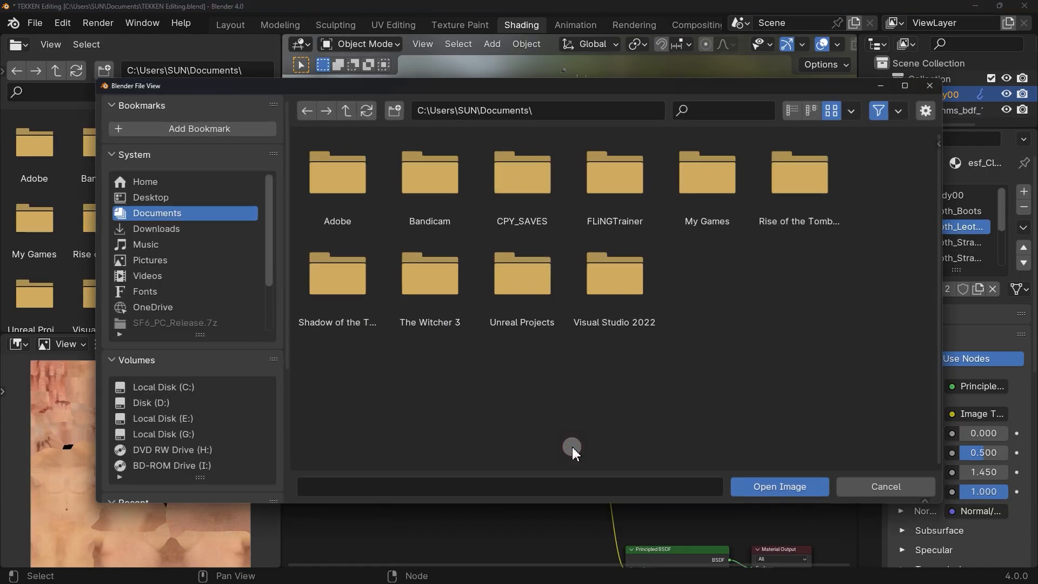
{"action": "left_click", "coordinate": [586, 110]}
{"action": "type", "text": "D:\\Blender 3d\\SF6\\3D\\Outfit"}
{"action": "key", "text": "Return"}
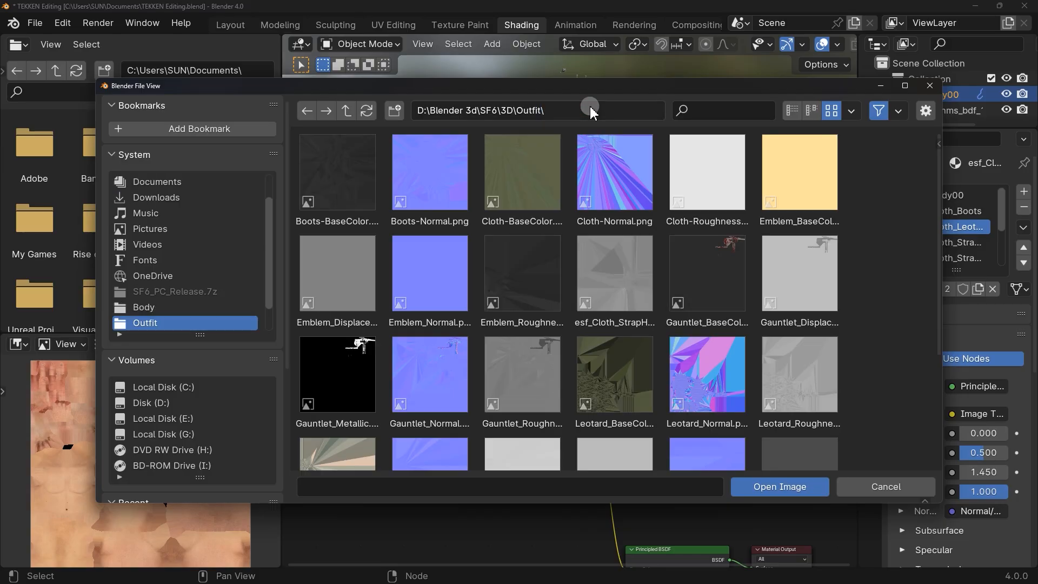
{"action": "scroll", "coordinate": [582, 254], "scroll_direction": "down", "scroll_amount": 1}
{"action": "left_click", "coordinate": [647, 389]}
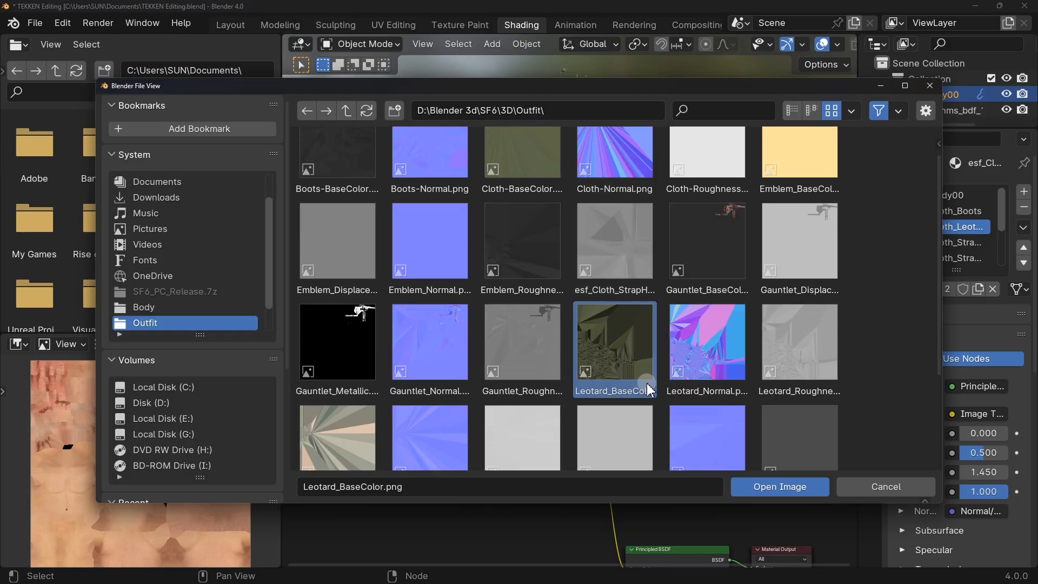
{"action": "left_click", "coordinate": [768, 487]}
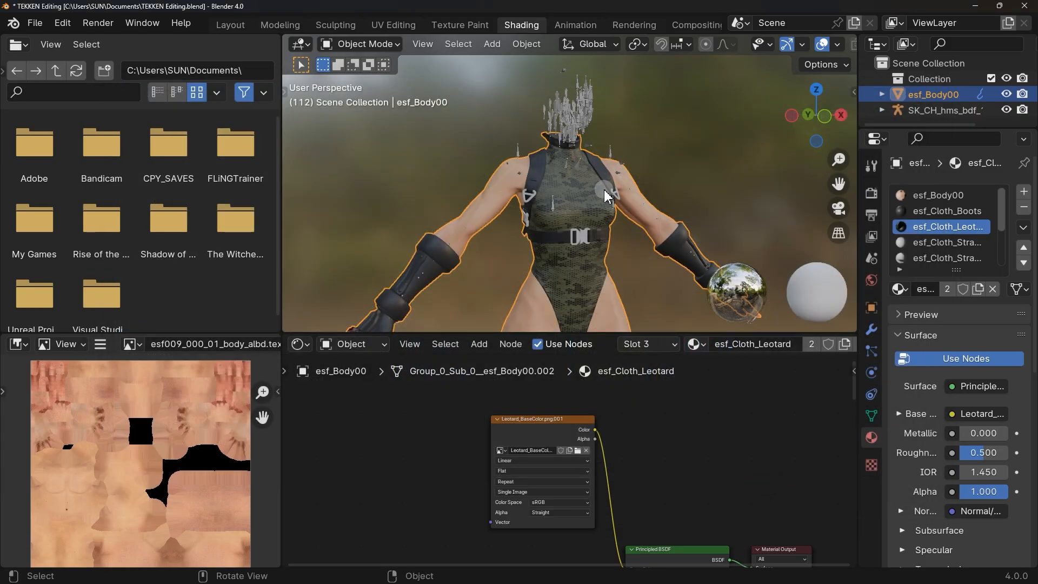
{"action": "scroll", "coordinate": [591, 200], "scroll_direction": "up", "scroll_amount": 5}
{"action": "scroll", "coordinate": [590, 200], "scroll_direction": "down", "scroll_amount": 5}
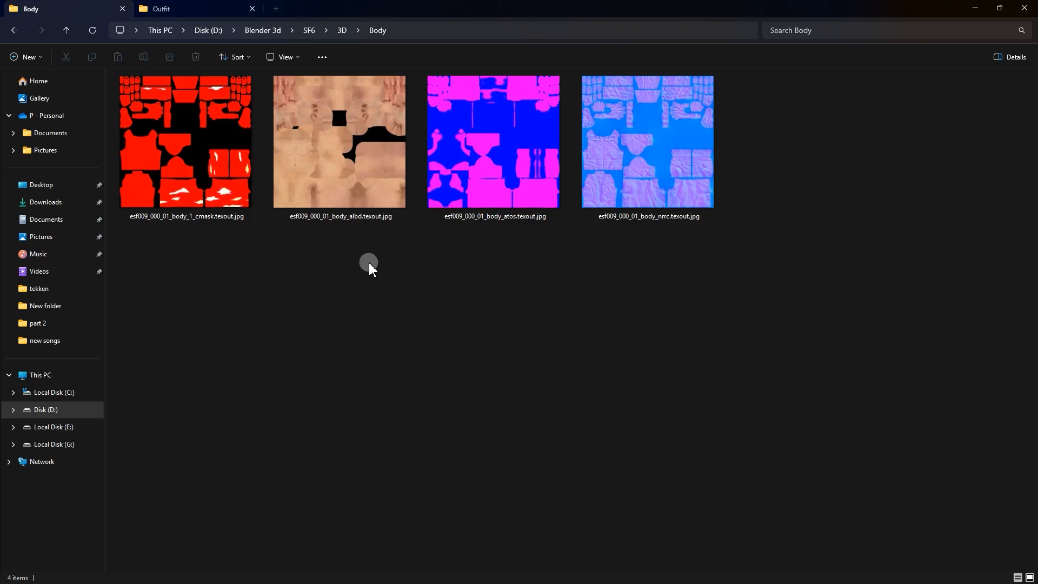
- Switch to File Explorer and review all texture images in the Body and Outfit folders
{"action": "left_click_drag", "start_coordinate": [181, 273], "coordinate": [590, 187]}
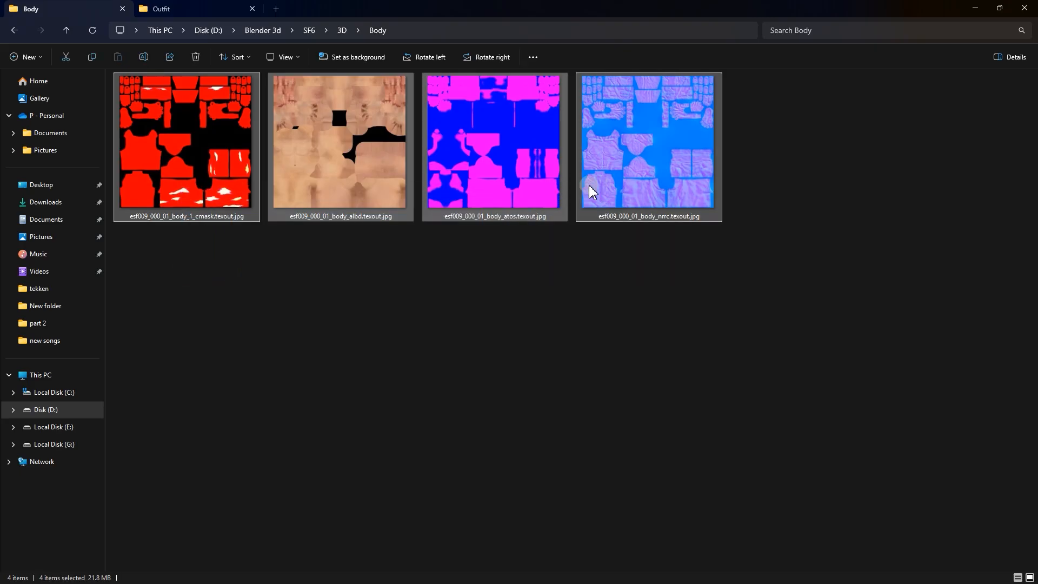
{"action": "left_click", "coordinate": [162, 9]}
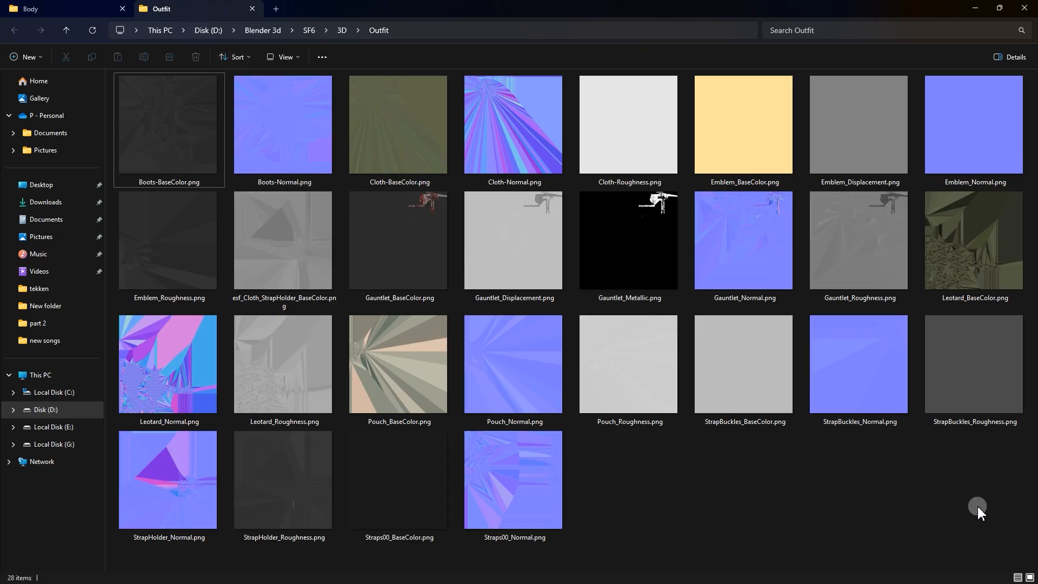
{"action": "left_click_drag", "start_coordinate": [979, 508], "coordinate": [184, 123]}
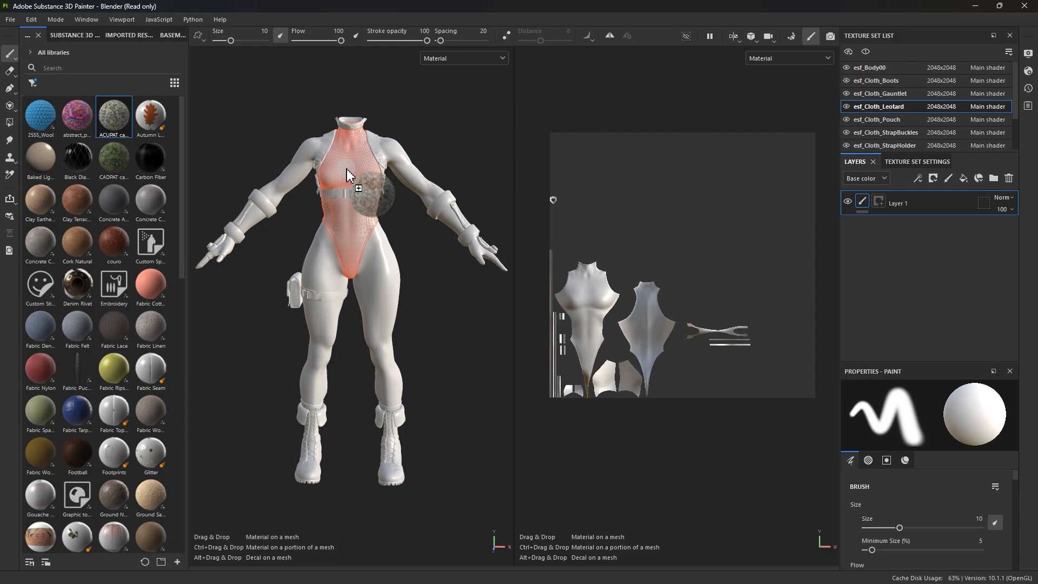
- In Substance 3D Painter, apply the ACUPAT camo material to the leotard
{"action": "left_click_drag", "start_coordinate": [346, 169], "coordinate": [346, 168]}
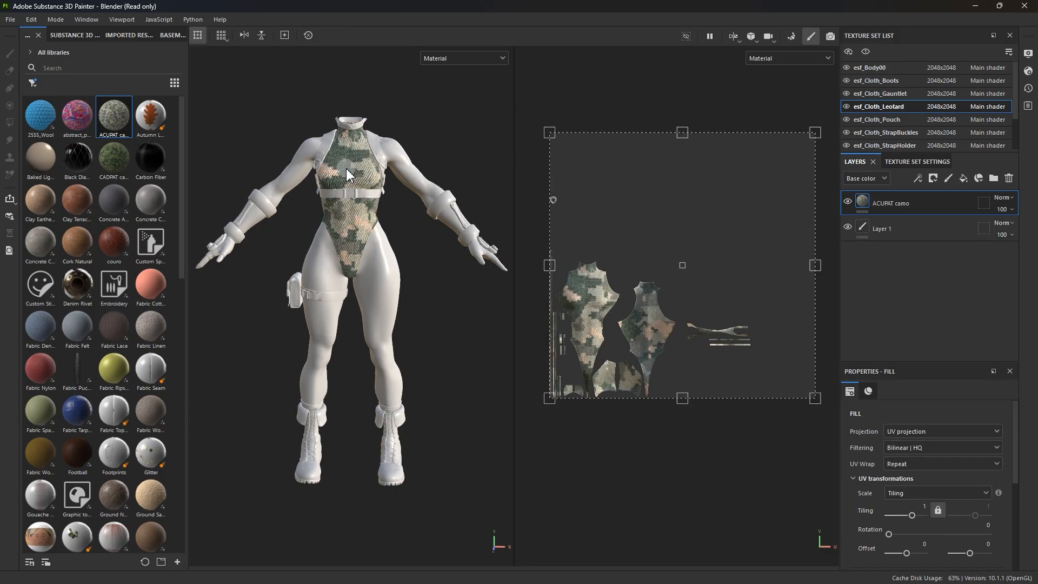
{"action": "scroll", "coordinate": [347, 168], "scroll_direction": "up", "scroll_amount": 5}
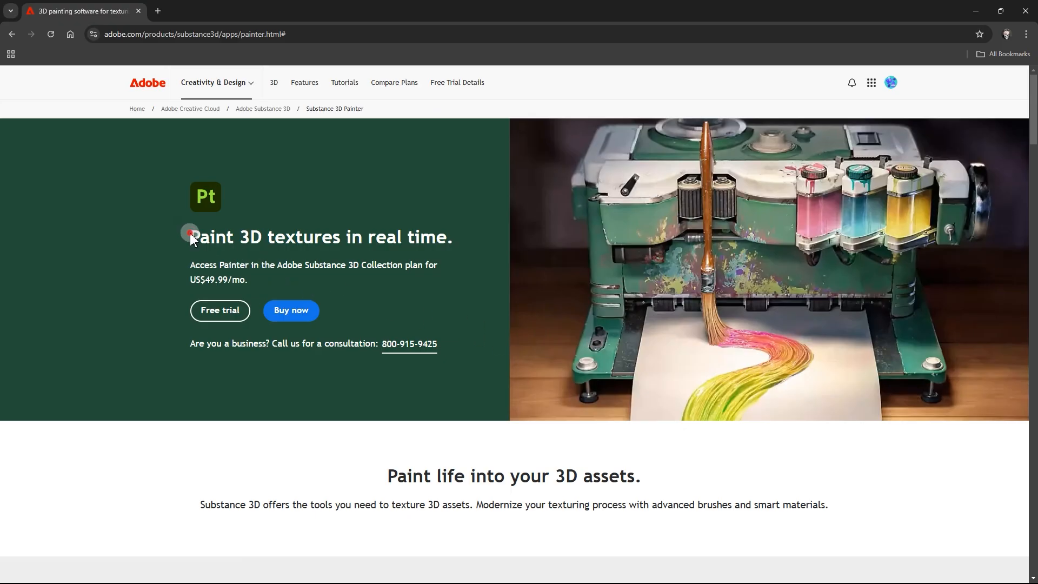
{"action": "left_click", "coordinate": [460, 238]}
{"action": "left_click_drag", "start_coordinate": [248, 108], "coordinate": [596, 394]}
{"action": "left_click", "coordinate": [352, 148]}
- In Blender, export the scene as TEKKEN Editing.fbx to the Desktop
{"action": "left_click", "coordinate": [37, 24]}
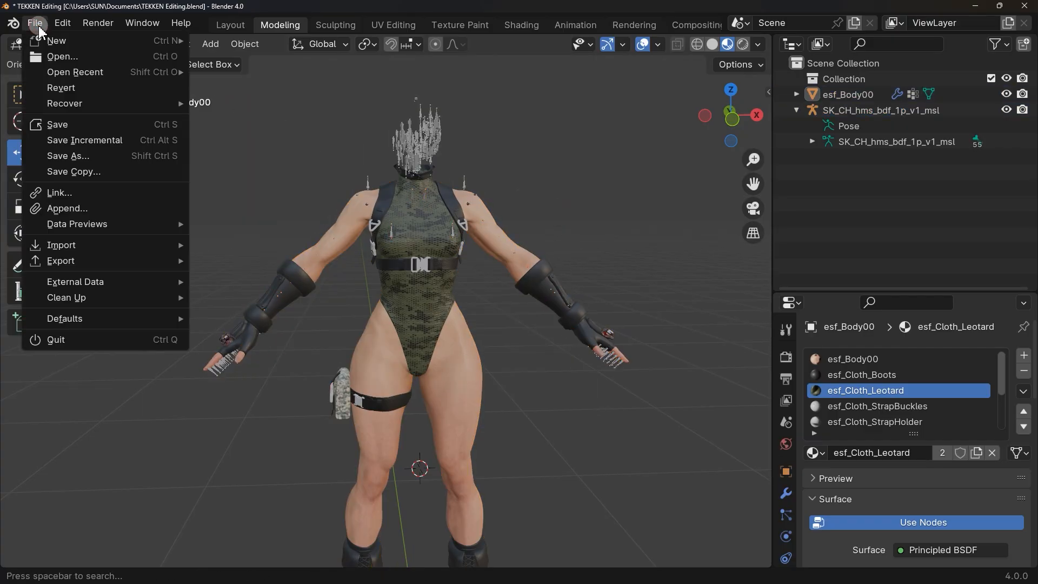
{"action": "mouse_move", "coordinate": [85, 265]}
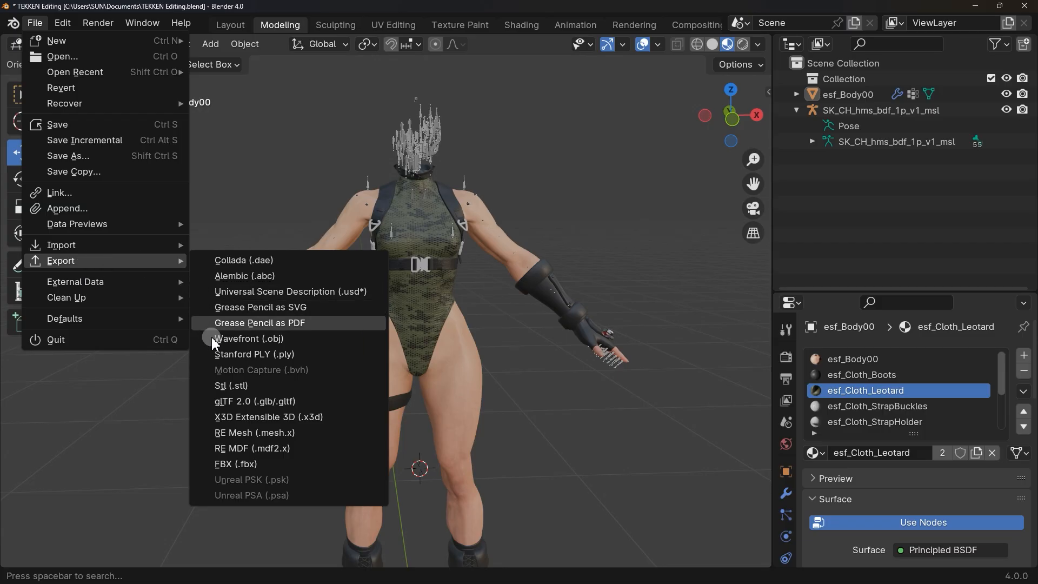
{"action": "left_click", "coordinate": [252, 464]}
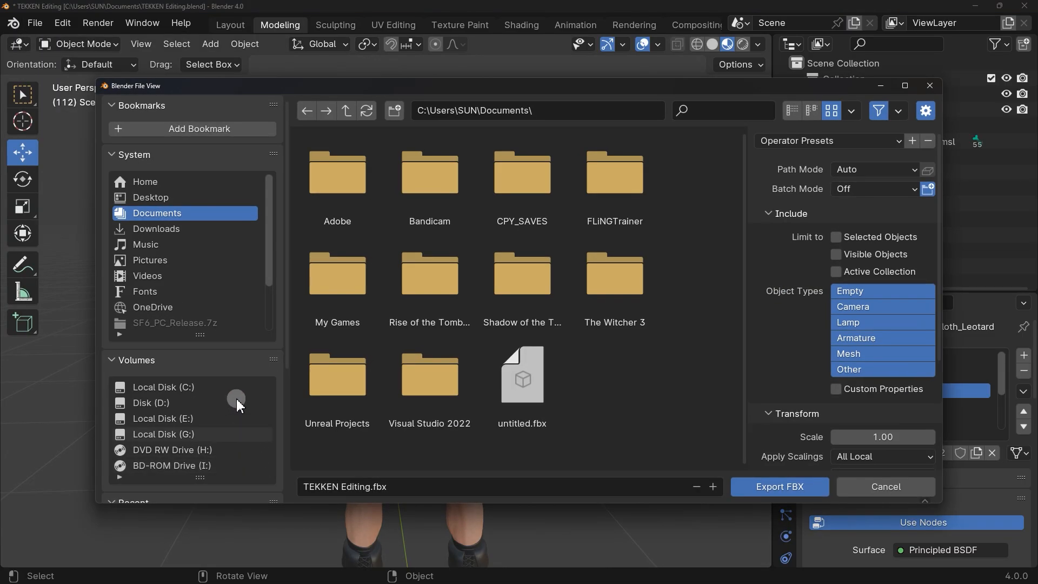
{"action": "left_click", "coordinate": [180, 196]}
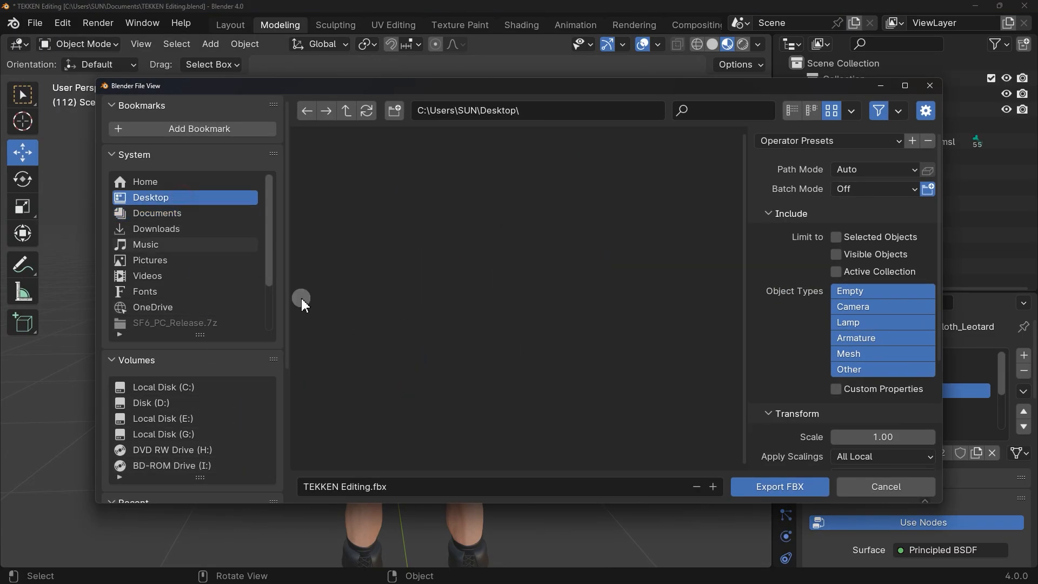
{"action": "left_click", "coordinate": [789, 488]}
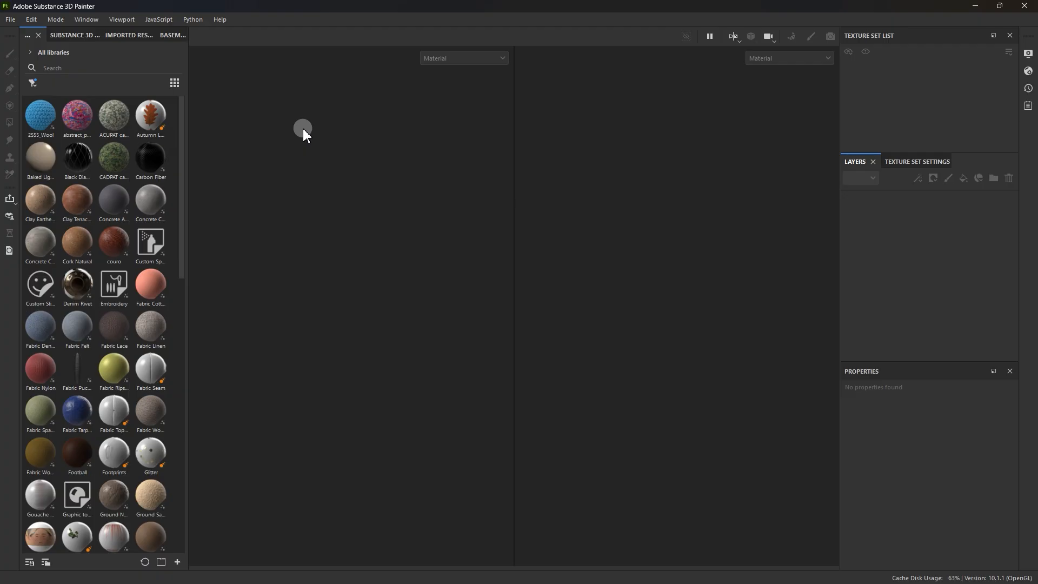
- In Substance 3D Painter, create a new project from the Desktop's TEKKEN Editing.fbx with a document resolution of 2048
{"action": "left_click", "coordinate": [8, 20]}
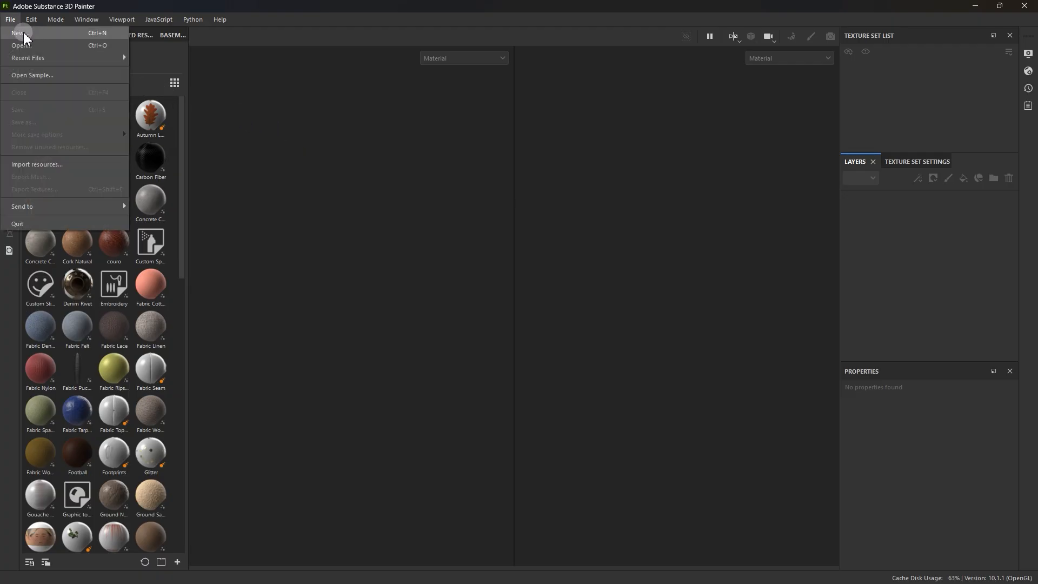
{"action": "left_click", "coordinate": [21, 33]}
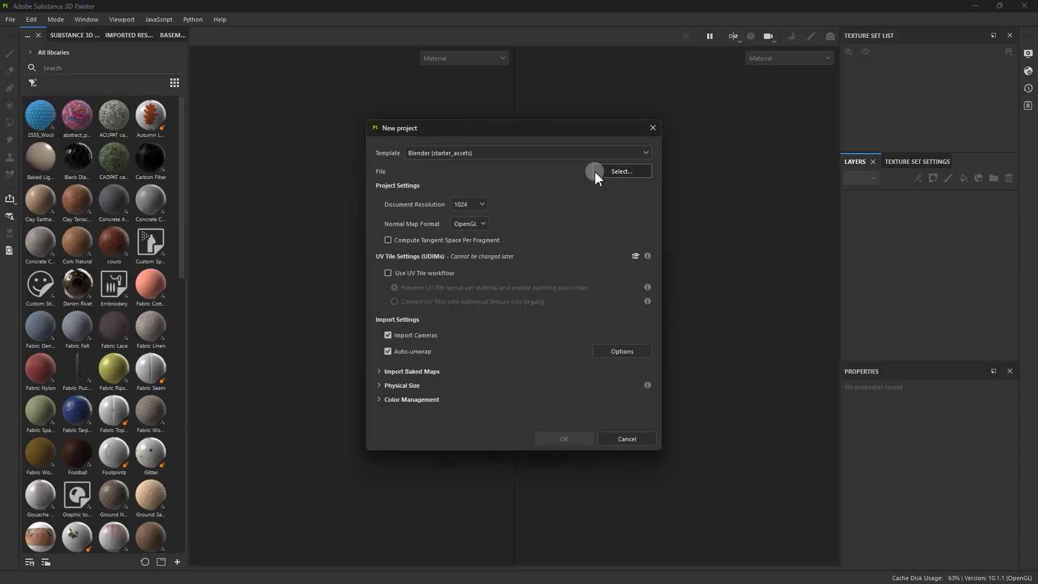
{"action": "left_click", "coordinate": [630, 173]}
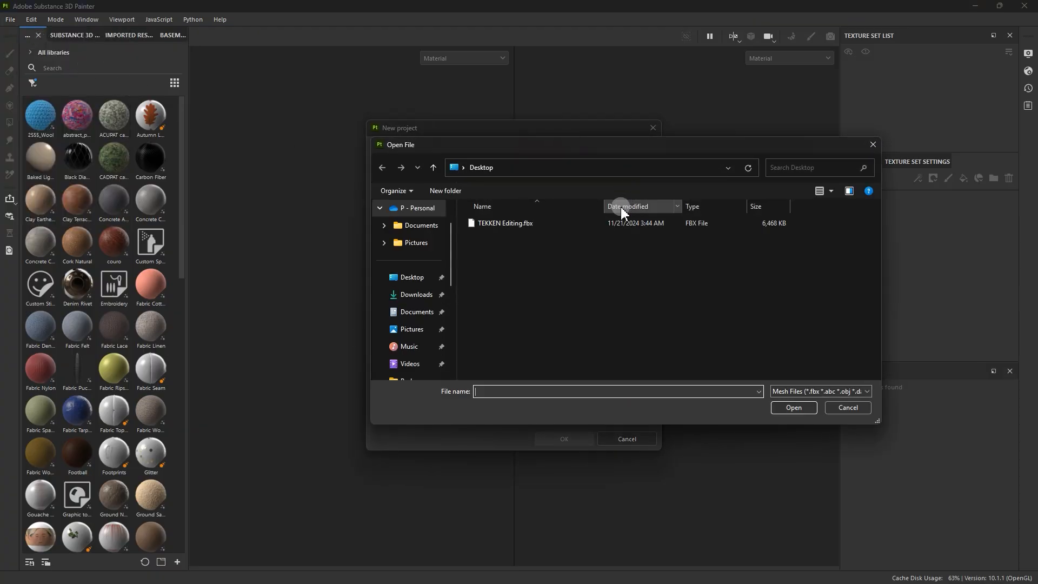
{"action": "left_click", "coordinate": [512, 227]}
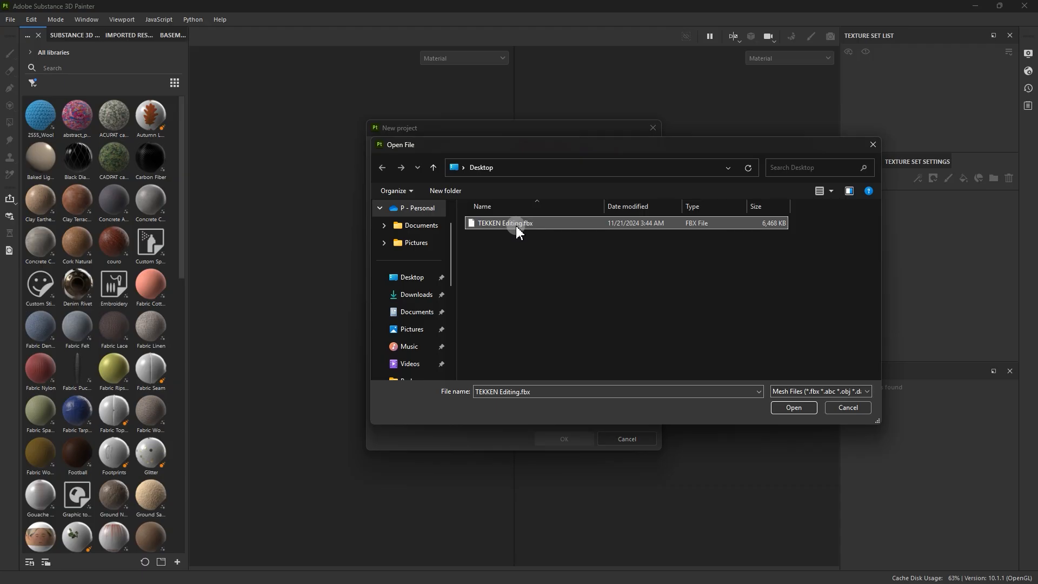
{"action": "left_click", "coordinate": [779, 410]}
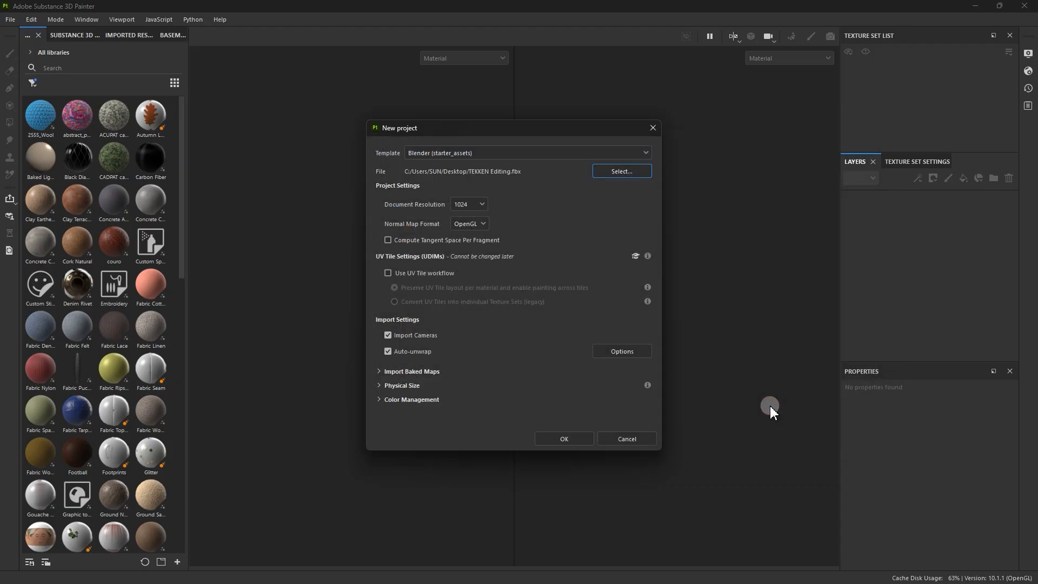
{"action": "left_click", "coordinate": [483, 205]}
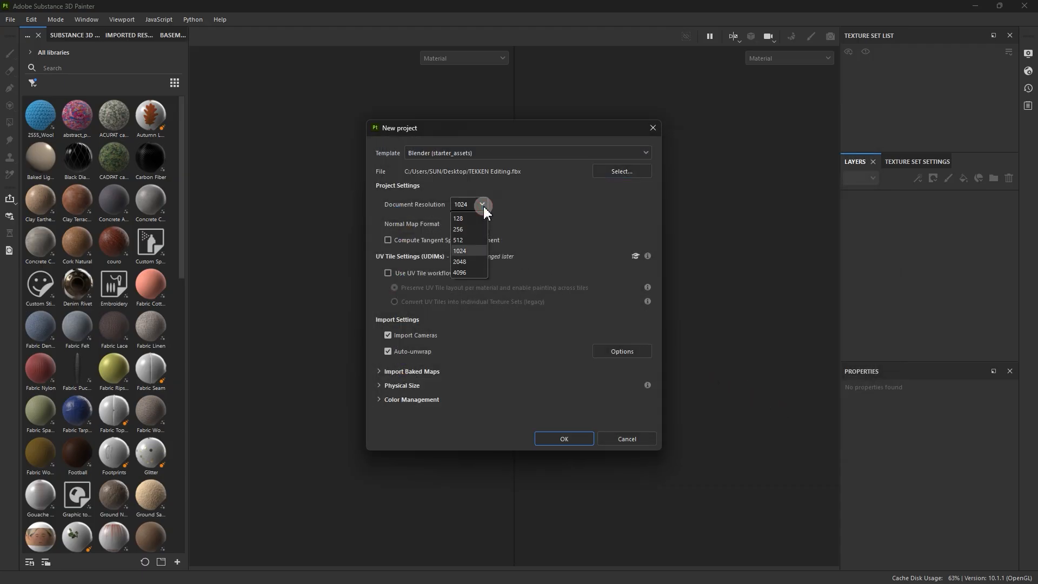
{"action": "left_click", "coordinate": [475, 267]}
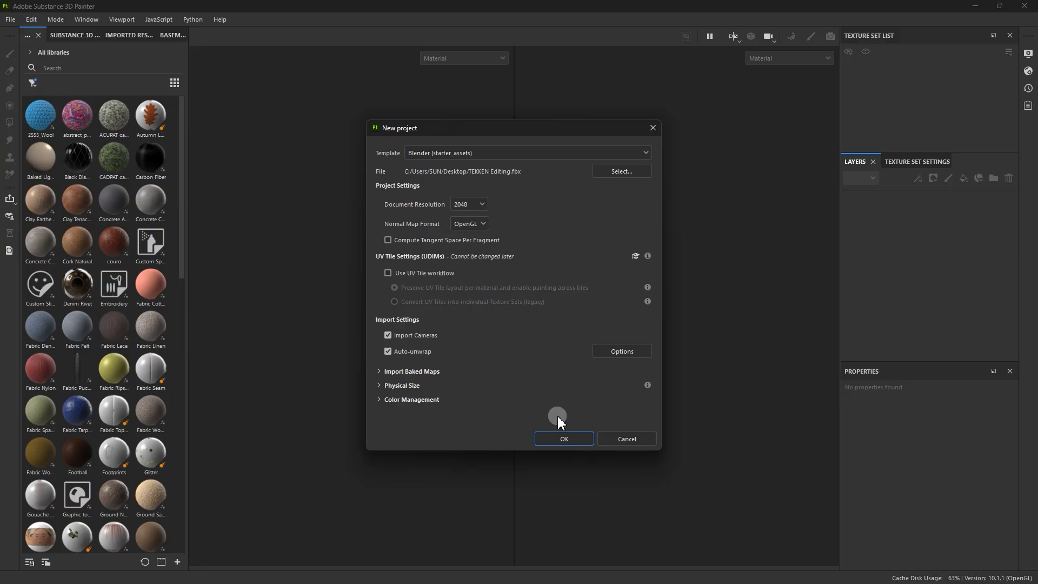
{"action": "left_click", "coordinate": [565, 438]}
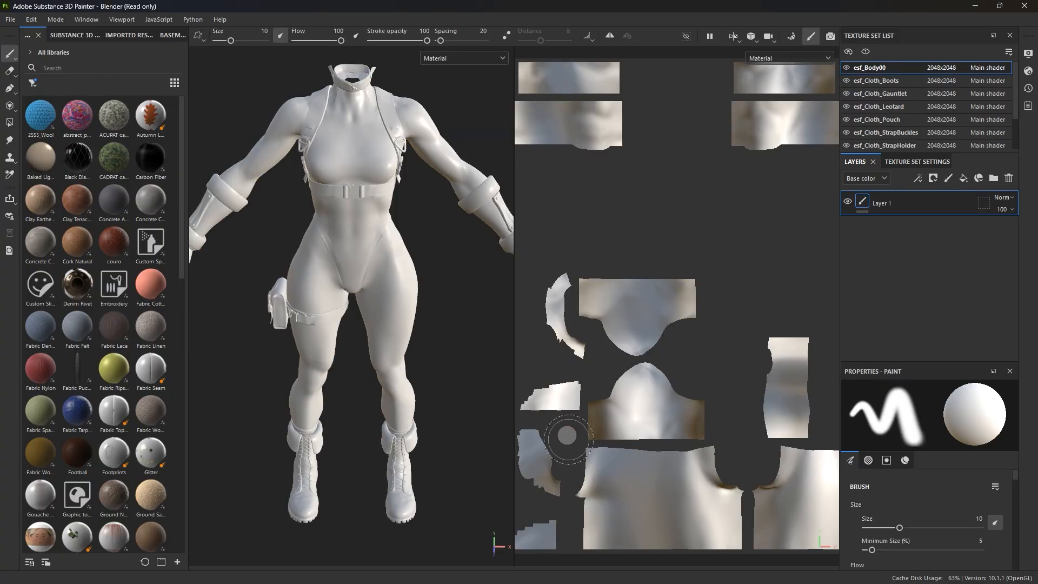
- Examine the imported model and the UV layouts of the body, boots, gauntlet and leotard texture sets
{"action": "scroll", "coordinate": [357, 184], "scroll_direction": "down", "scroll_amount": 5}
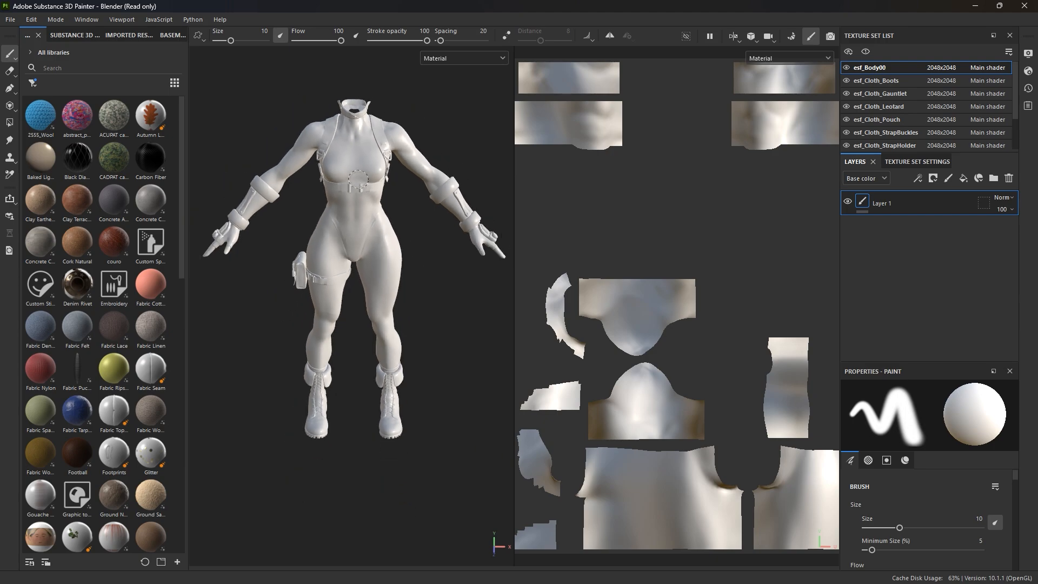
{"action": "mouse_move", "coordinate": [394, 203]}
{"action": "left_mouse_down", "text": "alt"}
{"action": "mouse_move", "coordinate": [343, 179]}
{"action": "mouse_move", "coordinate": [337, 162]}
{"action": "mouse_move", "coordinate": [413, 190]}
{"action": "mouse_move", "coordinate": [414, 203]}
{"action": "mouse_move", "coordinate": [301, 204]}
{"action": "mouse_move", "coordinate": [399, 223]}
{"action": "mouse_move", "coordinate": [417, 241]}
{"action": "mouse_move", "coordinate": [410, 209]}
{"action": "left_mouse_up", "text": "alt"}
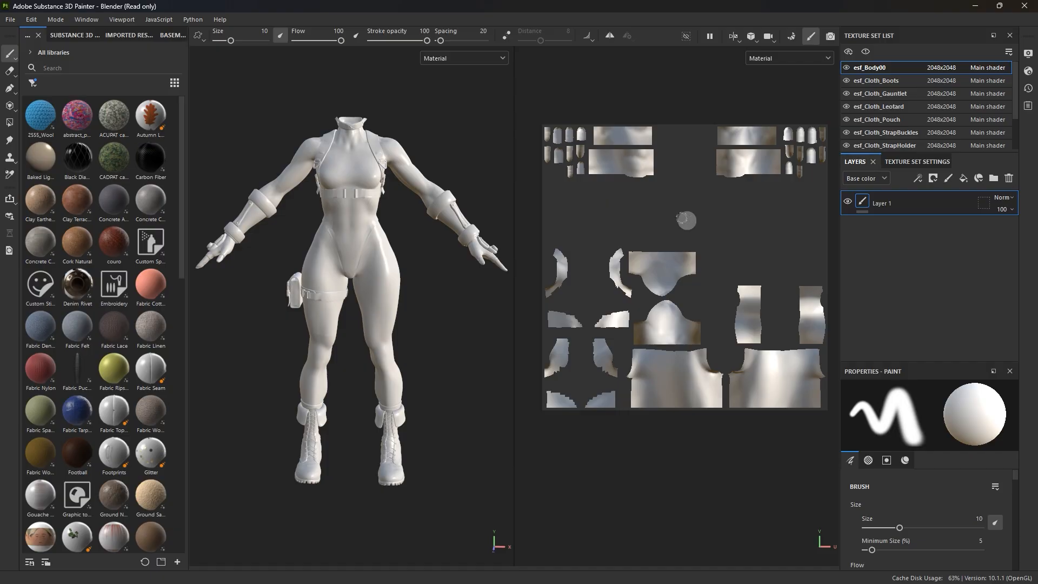
{"action": "scroll", "coordinate": [649, 240], "scroll_direction": "down", "scroll_amount": 2}
{"action": "scroll", "coordinate": [649, 240], "scroll_direction": "up", "scroll_amount": 2}
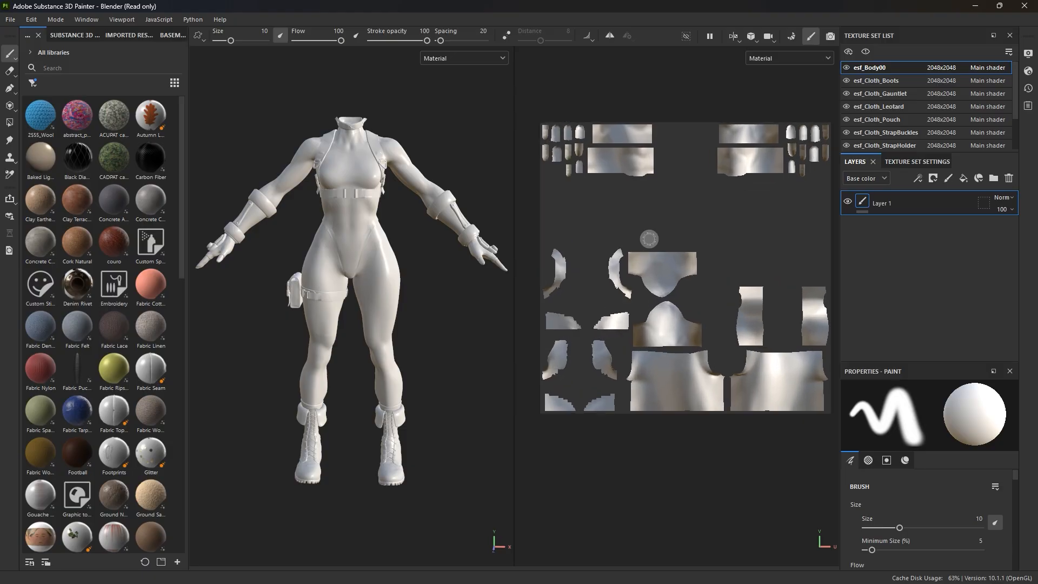
{"action": "scroll", "coordinate": [649, 239], "scroll_direction": "down", "scroll_amount": 1}
{"action": "left_click", "coordinate": [886, 83]}
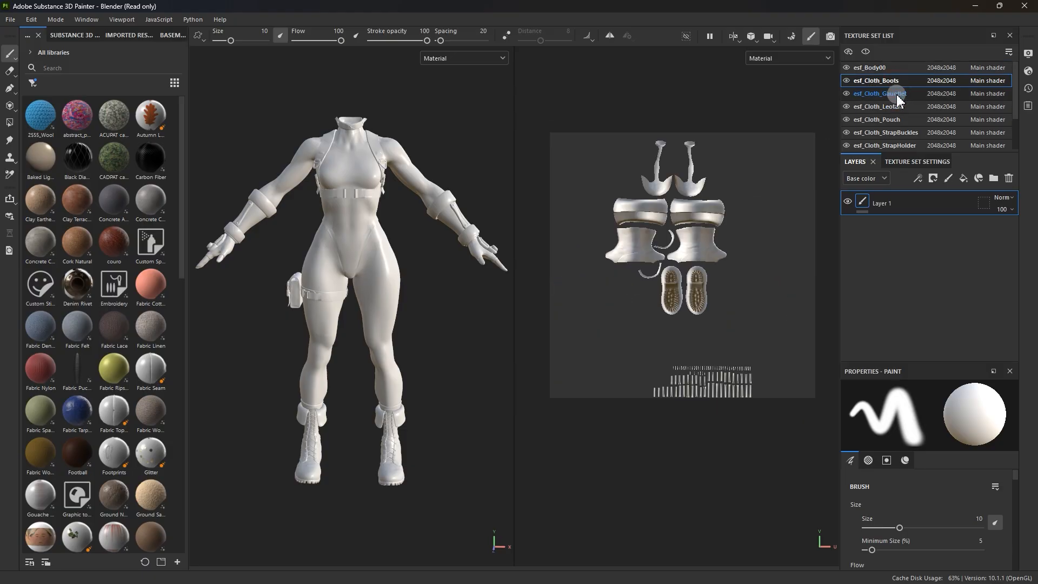
{"action": "left_click", "coordinate": [896, 95]}
{"action": "left_click", "coordinate": [896, 114]}
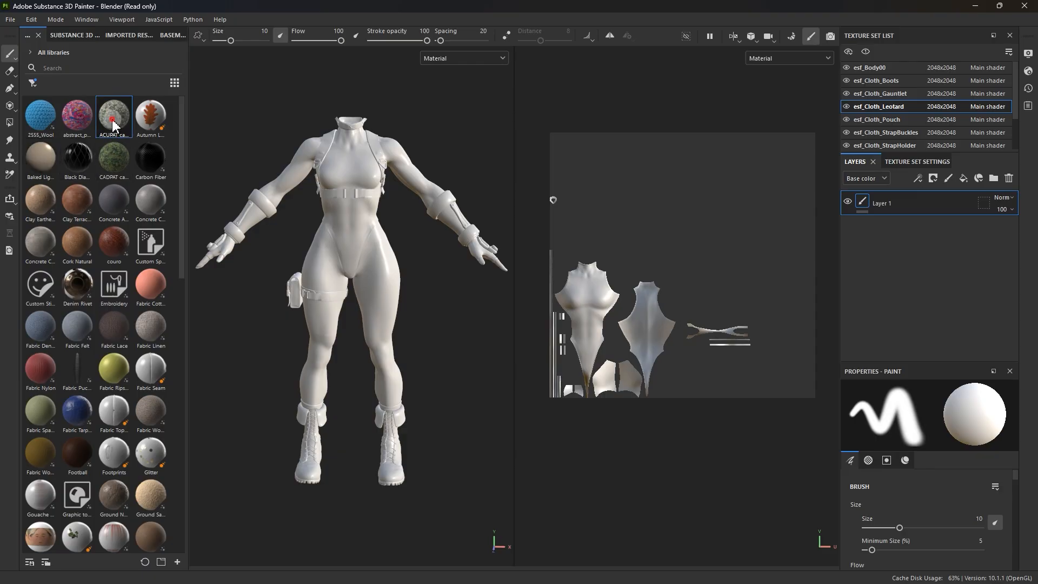
- Apply the ACUPAT camo material to the leotard and inspect it up close
{"action": "left_click_drag", "start_coordinate": [113, 124], "coordinate": [346, 168]}
{"action": "scroll", "coordinate": [346, 168], "scroll_direction": "up", "scroll_amount": 5}
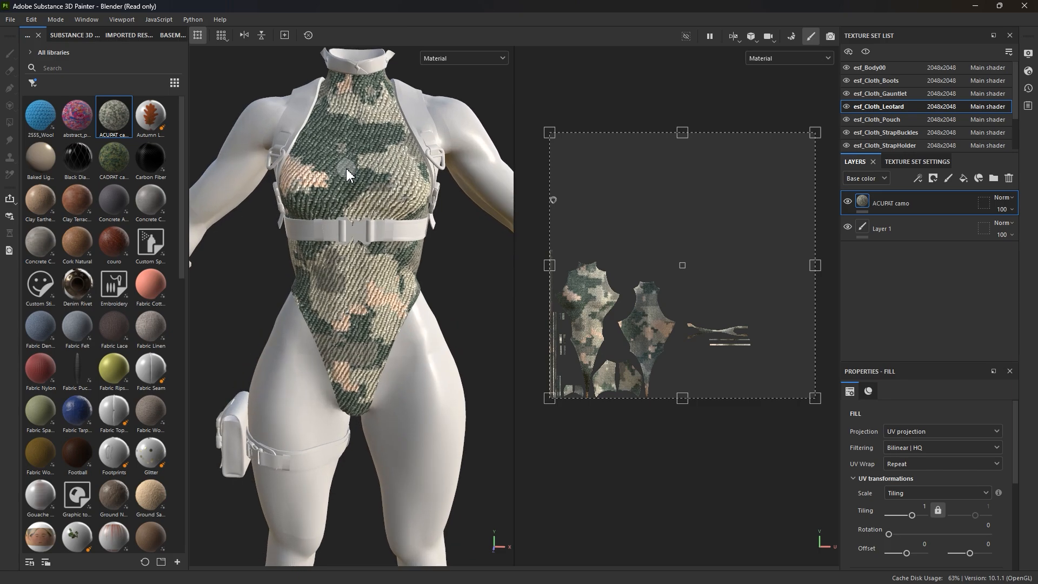
{"action": "scroll", "coordinate": [346, 167], "scroll_direction": "down", "scroll_amount": 5}
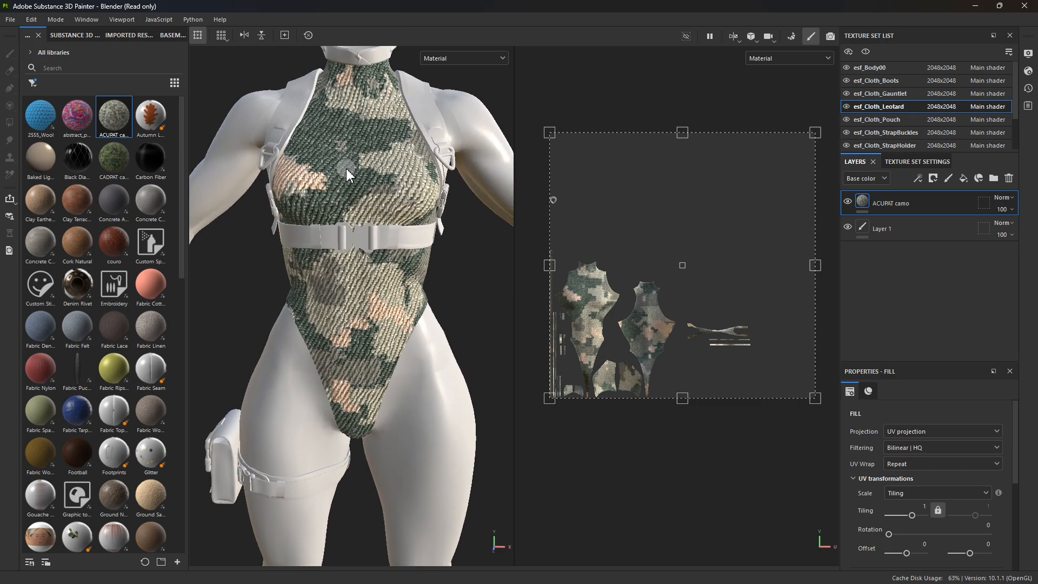
- Apply the Carbon Fiber material to the gauntlets and Black Diamond Leather to the boots
{"action": "left_click_drag", "start_coordinate": [150, 160], "coordinate": [227, 224]}
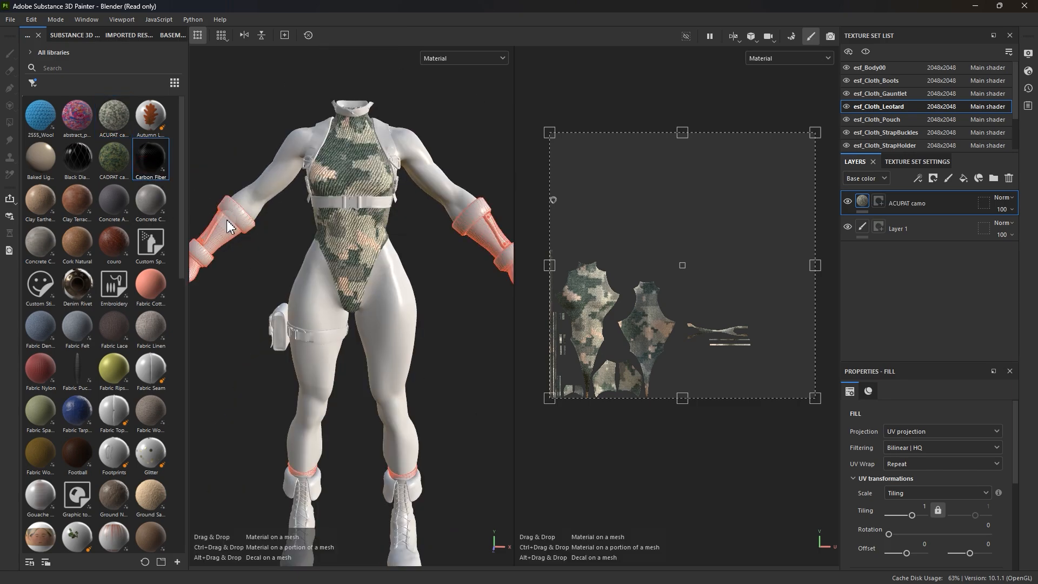
{"action": "left_click_drag", "start_coordinate": [77, 158], "coordinate": [402, 399]}
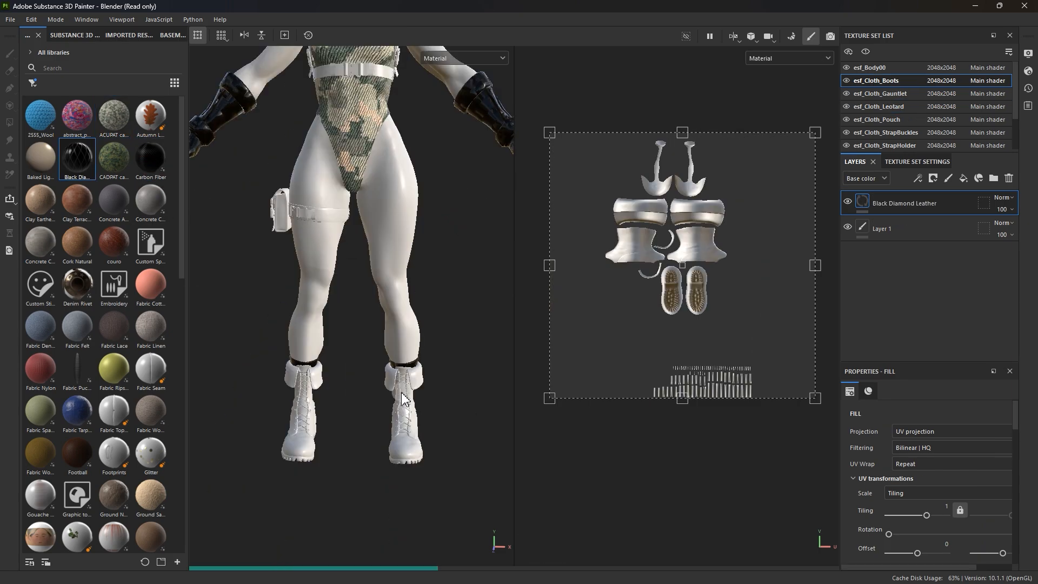
{"action": "scroll", "coordinate": [403, 399], "scroll_direction": "up", "scroll_amount": 5}
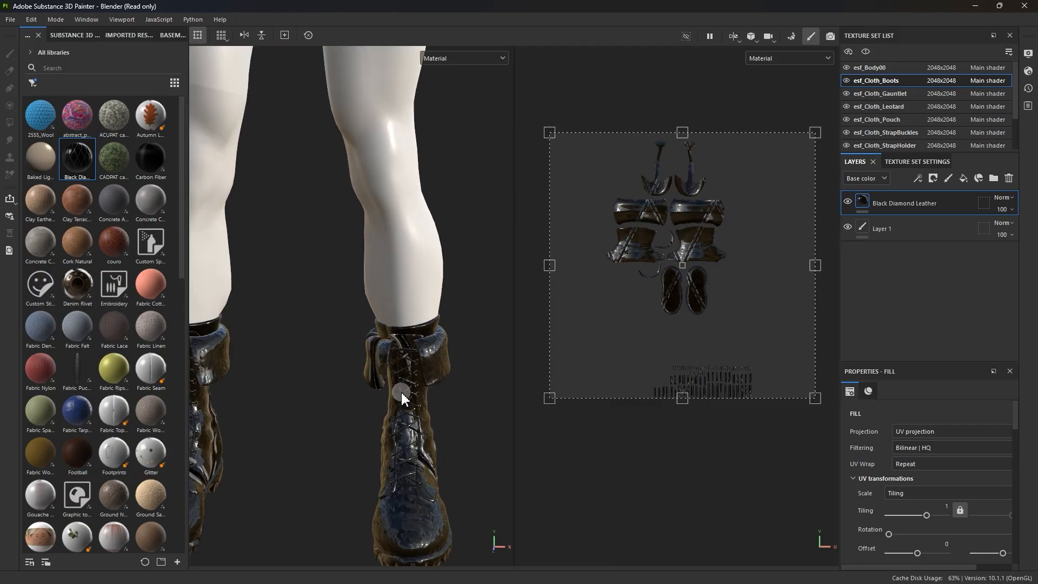
{"action": "left_click_drag", "start_coordinate": [405, 391], "coordinate": [378, 323], "text": "alt"}
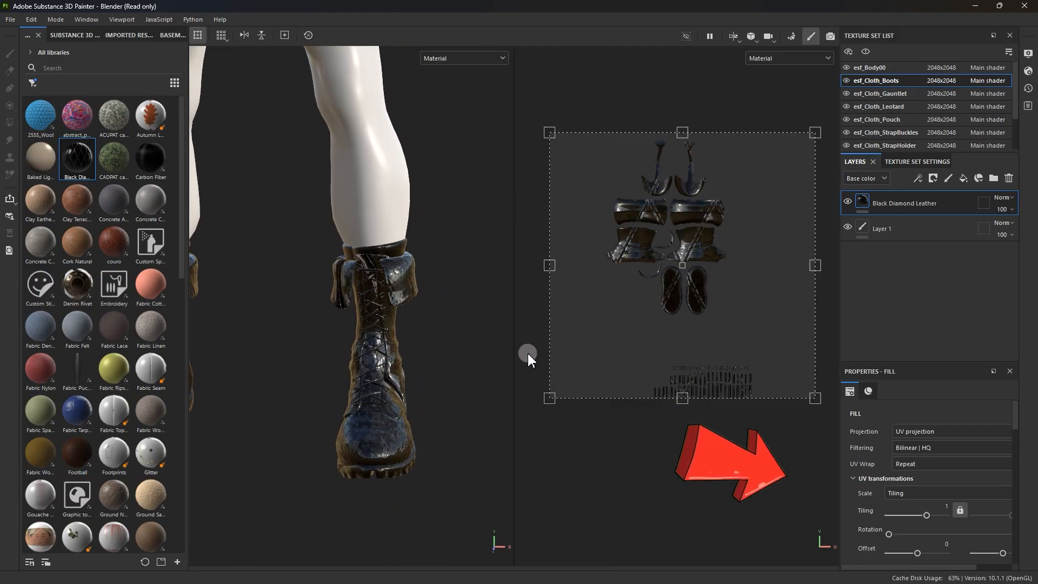
- Increase the UV tiling of the boots' Black Diamond Leather fill to about 7.04
{"action": "scroll", "coordinate": [947, 412], "scroll_direction": "down", "scroll_amount": 2}
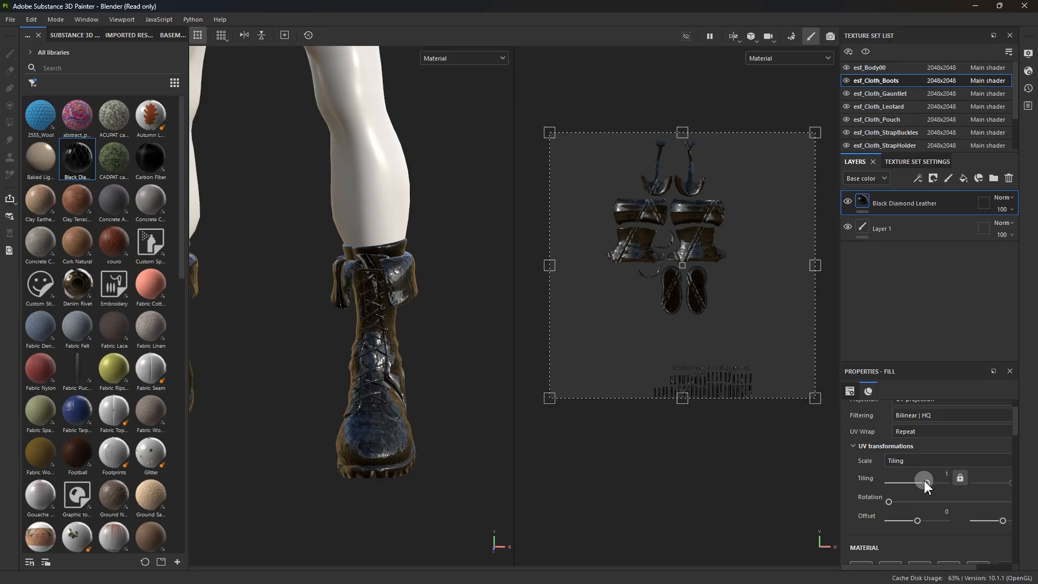
{"action": "left_click_drag", "start_coordinate": [926, 482], "coordinate": [938, 486]}
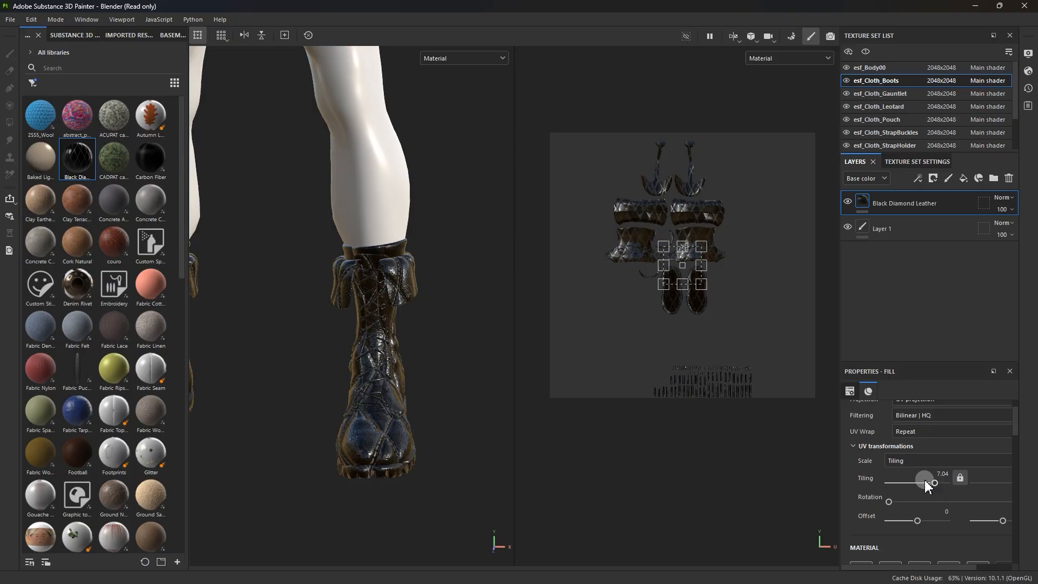
{"action": "scroll", "coordinate": [440, 243], "scroll_direction": "down", "scroll_amount": 3}
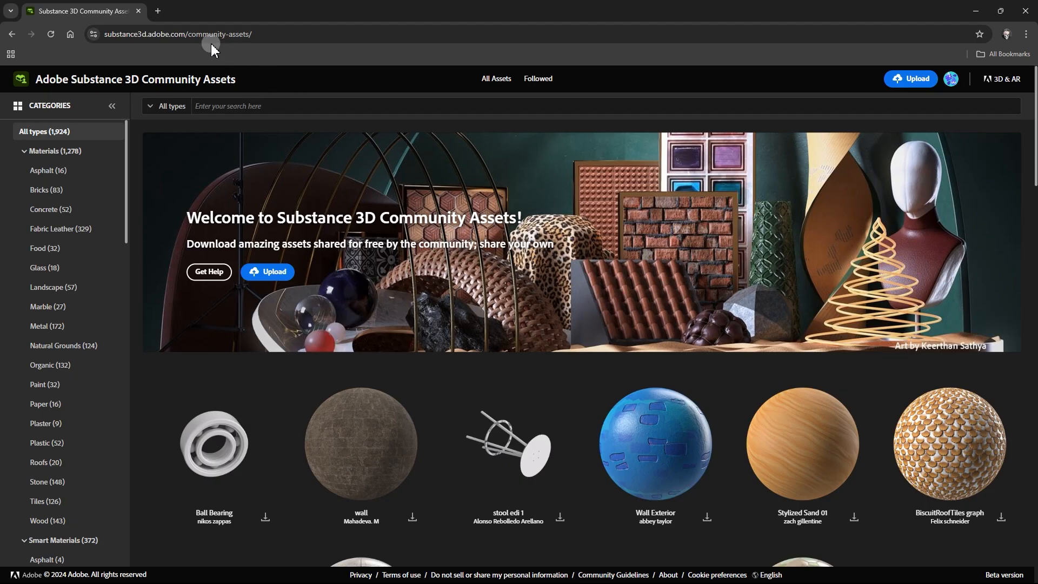
- Switch to the browser and look through the assets on the Adobe Substance 3D Community Assets page
{"action": "scroll", "coordinate": [413, 212], "scroll_direction": "down", "scroll_amount": 9}
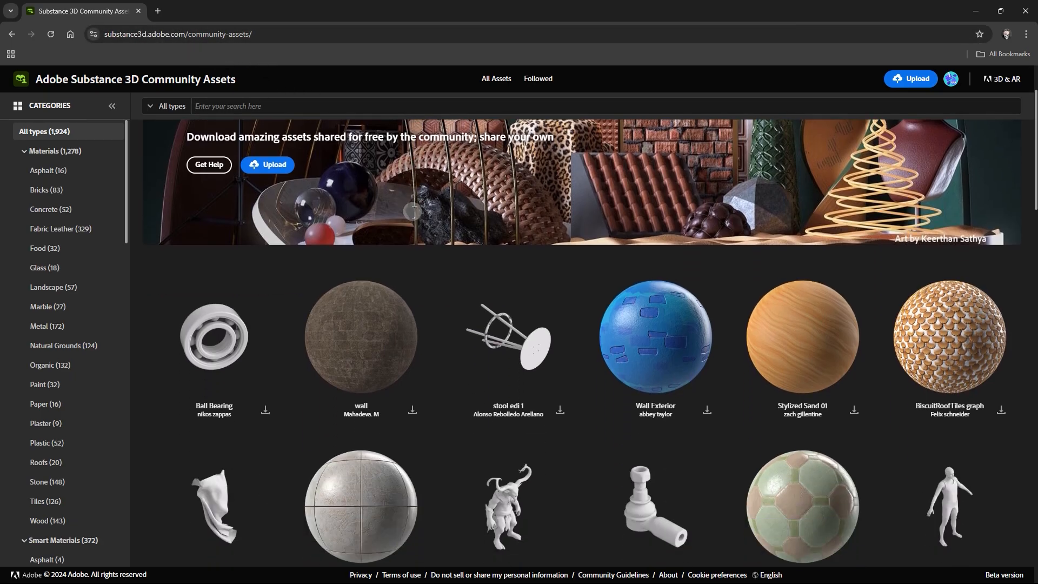
{"action": "scroll", "coordinate": [413, 211], "scroll_direction": "down", "scroll_amount": 15}
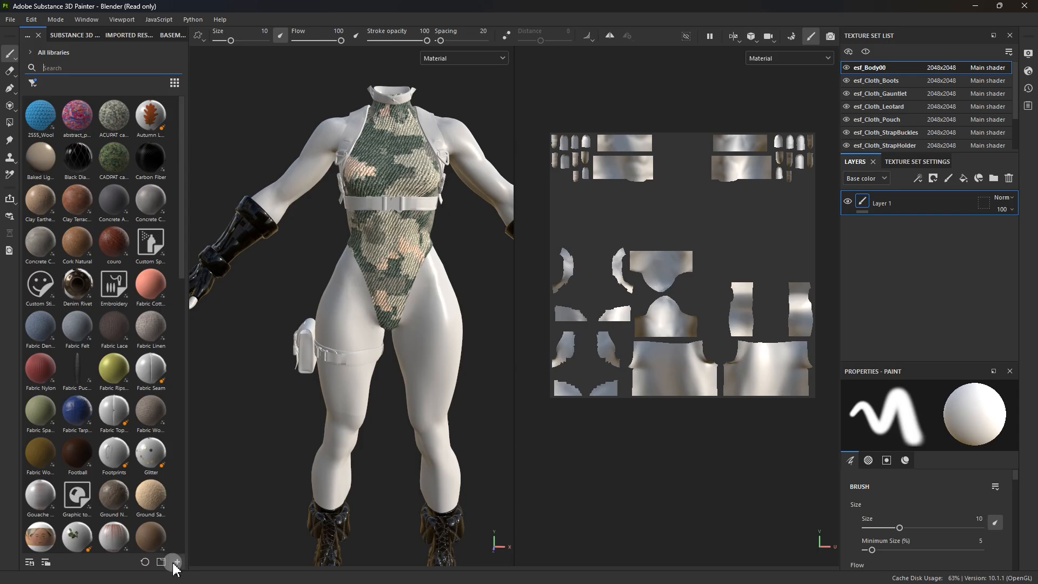
- In Substance 3D Painter, import abstract_painted_magenta_blue_pink, digital-acupat-camo, pink-fairy-embroidery and plat-tz123464 (.sbsar) from D:\PT Meterials into the project
{"action": "left_click", "coordinate": [176, 564]}
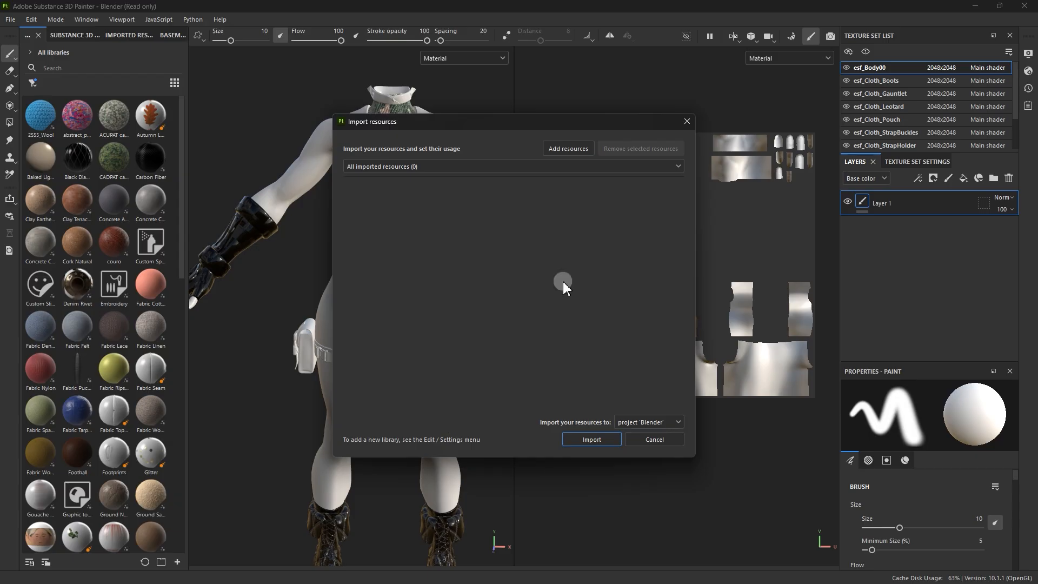
{"action": "left_click", "coordinate": [568, 149]}
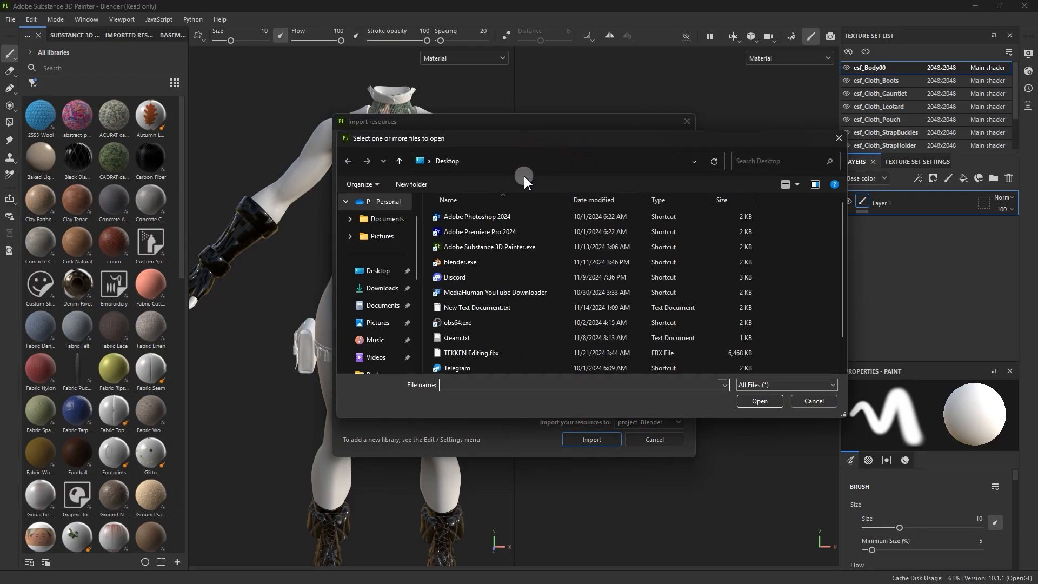
{"action": "left_click", "coordinate": [483, 292]}
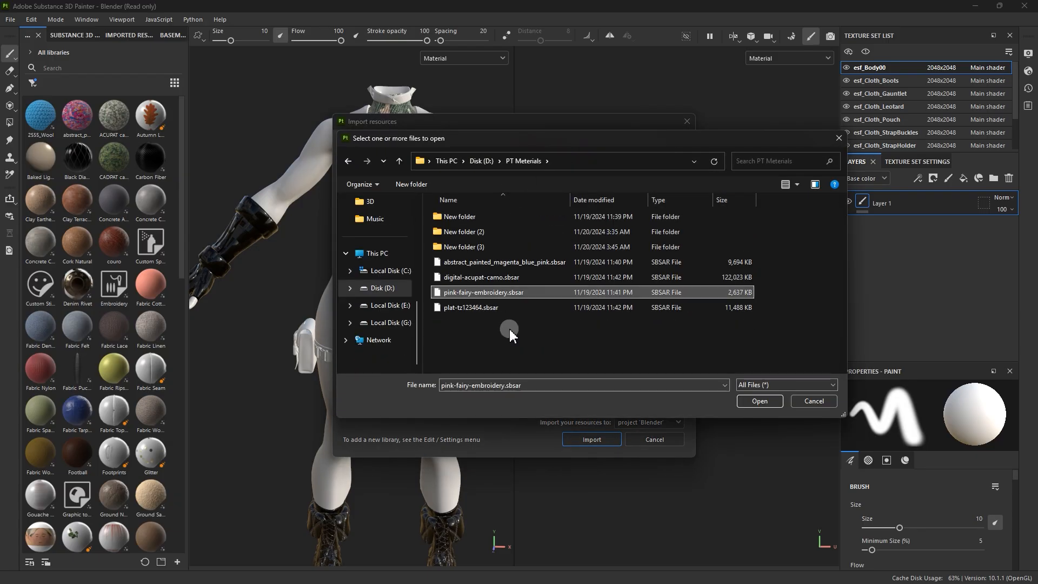
{"action": "left_click", "coordinate": [506, 308], "text": "ctrl"}
{"action": "left_click", "coordinate": [539, 264], "text": "shift"}
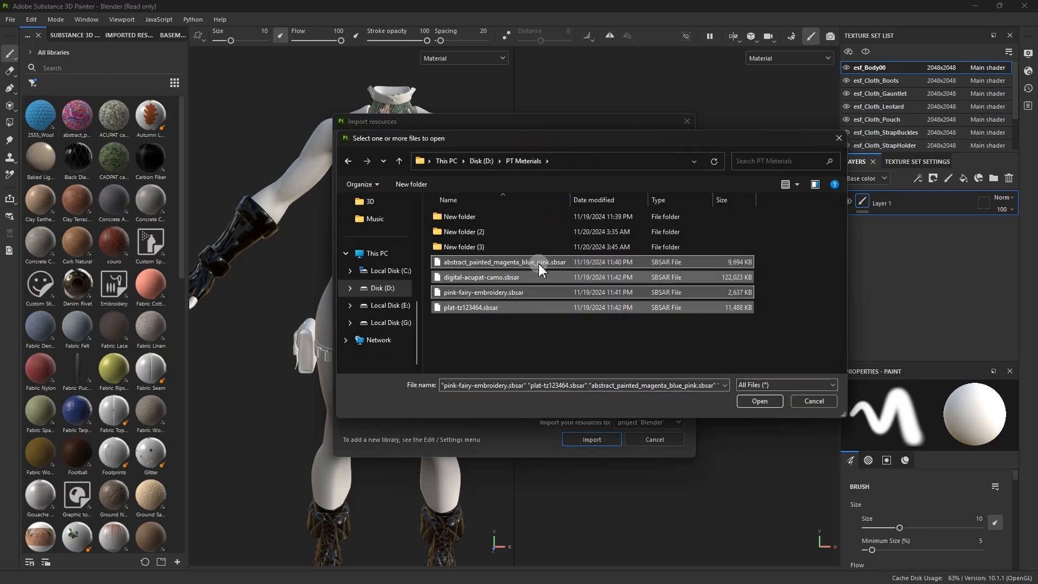
{"action": "left_click", "coordinate": [759, 403]}
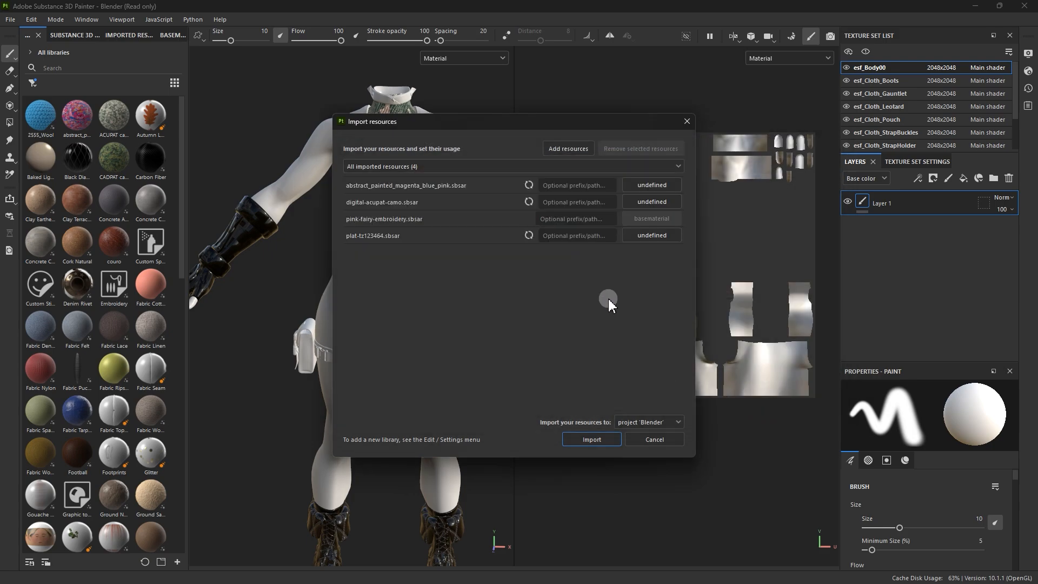
{"action": "left_click", "coordinate": [582, 440]}
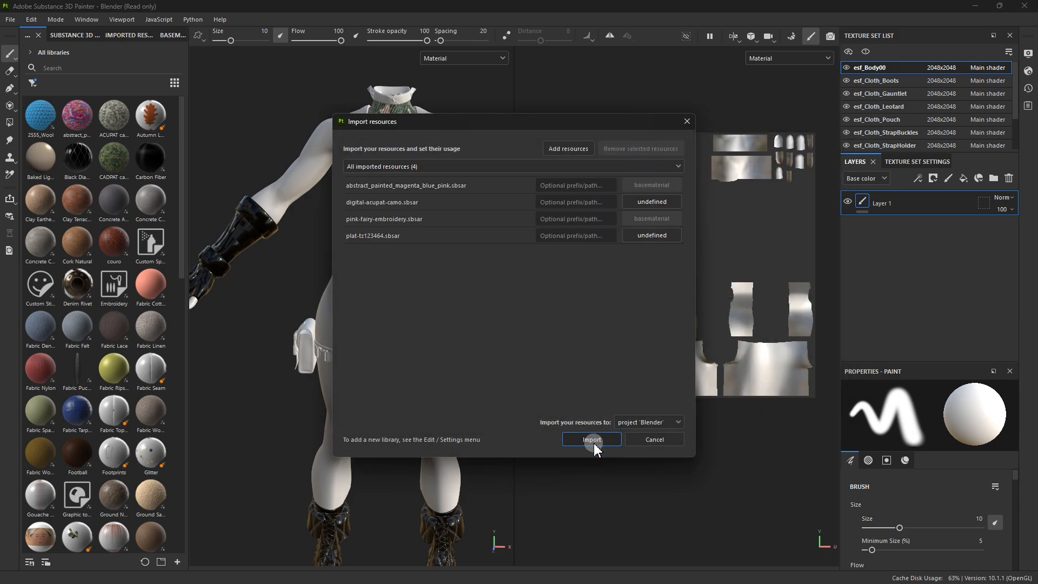
- Search the asset library for "metali", apply Metal Foil to the esf_Body00 texture set and slightly lower its UV tiling
{"action": "left_click", "coordinate": [80, 85]}
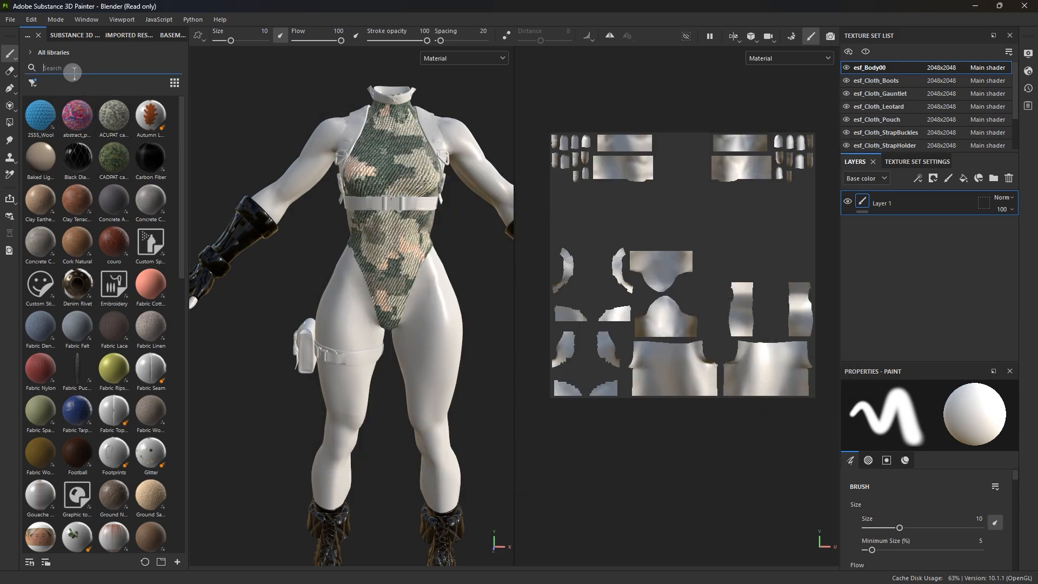
{"action": "type", "text": "fabri"}
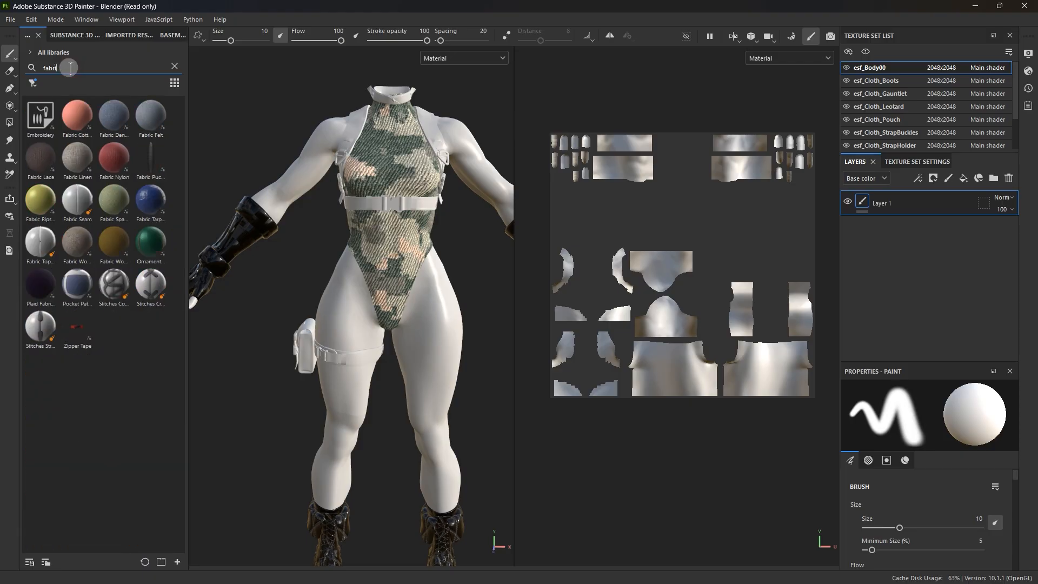
{"action": "key", "text": "BackSpace"}
{"action": "key", "text": "BackSpace"}
{"action": "key", "text": "BackSpace"}
{"action": "key", "text": "BackSpace"}
{"action": "key", "text": "BackSpace"}
{"action": "type", "text": "metalic"}
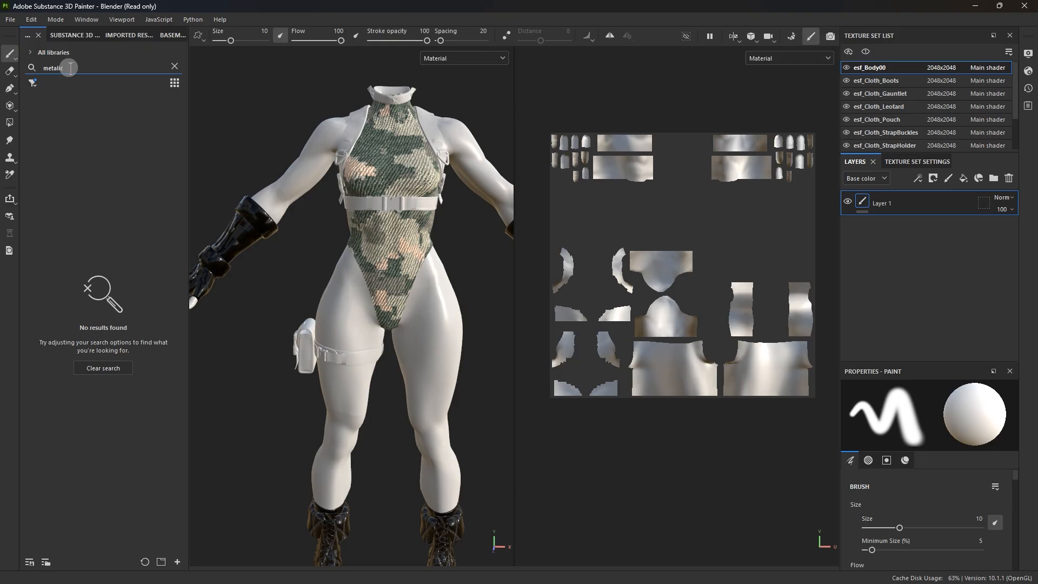
{"action": "key", "text": "BackSpace"}
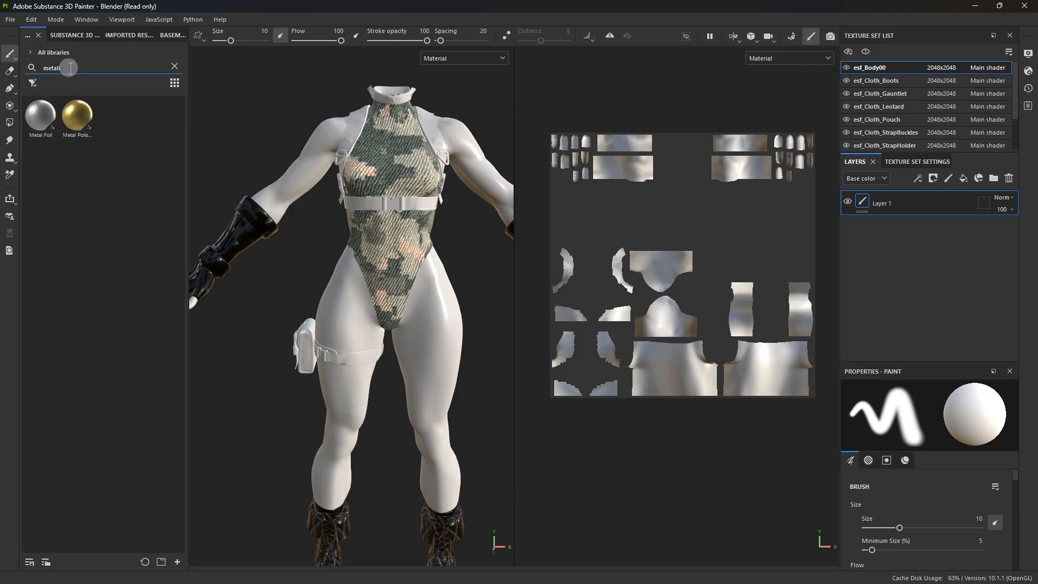
{"action": "left_click_drag", "start_coordinate": [41, 115], "coordinate": [421, 306]}
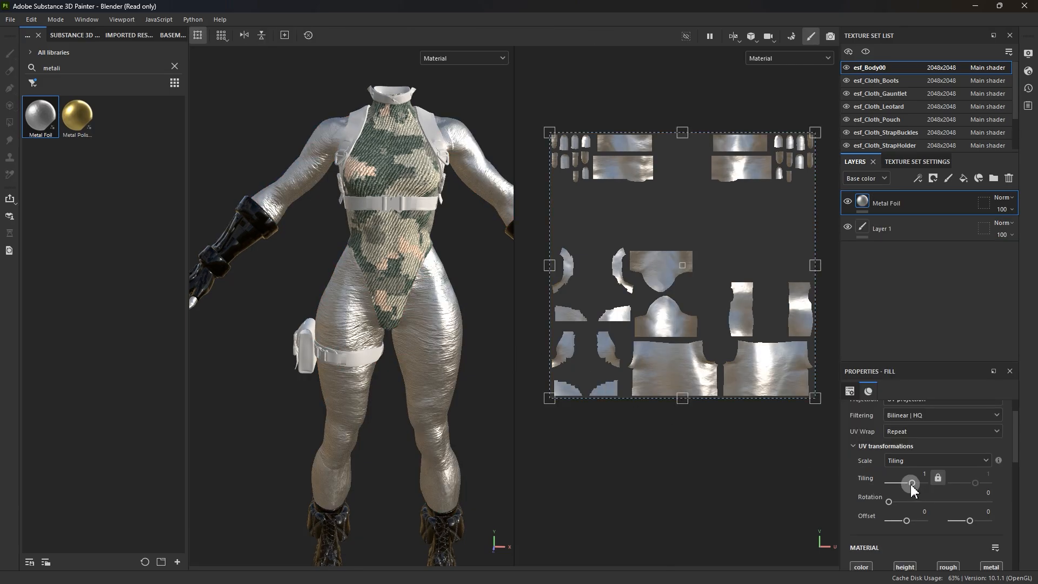
{"action": "left_click_drag", "start_coordinate": [912, 484], "coordinate": [907, 484]}
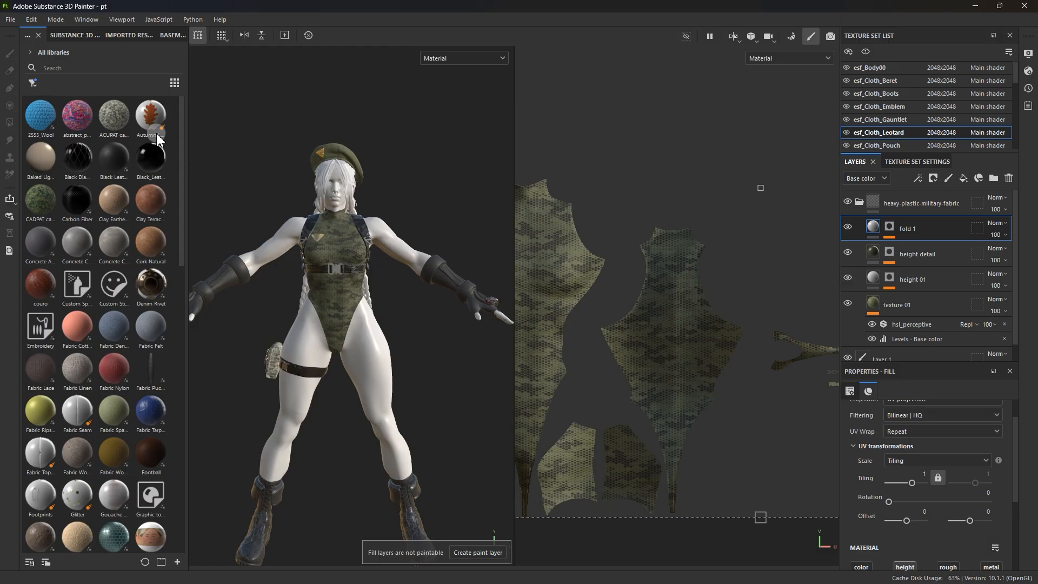
- Export the textures of the military outfit project with Pictures\tex as the output directory
{"action": "left_click", "coordinate": [10, 19]}
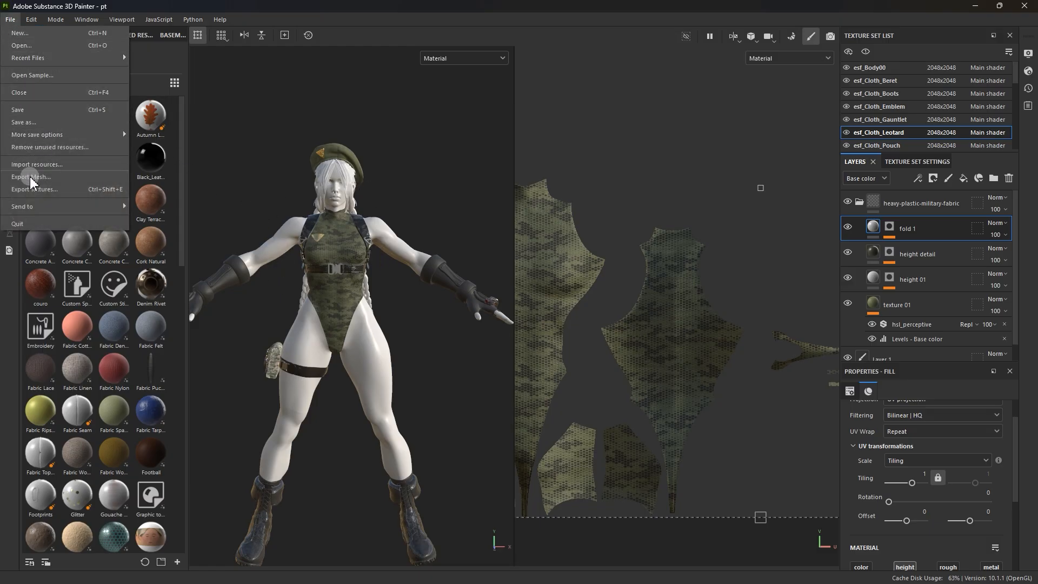
{"action": "left_click", "coordinate": [33, 189]}
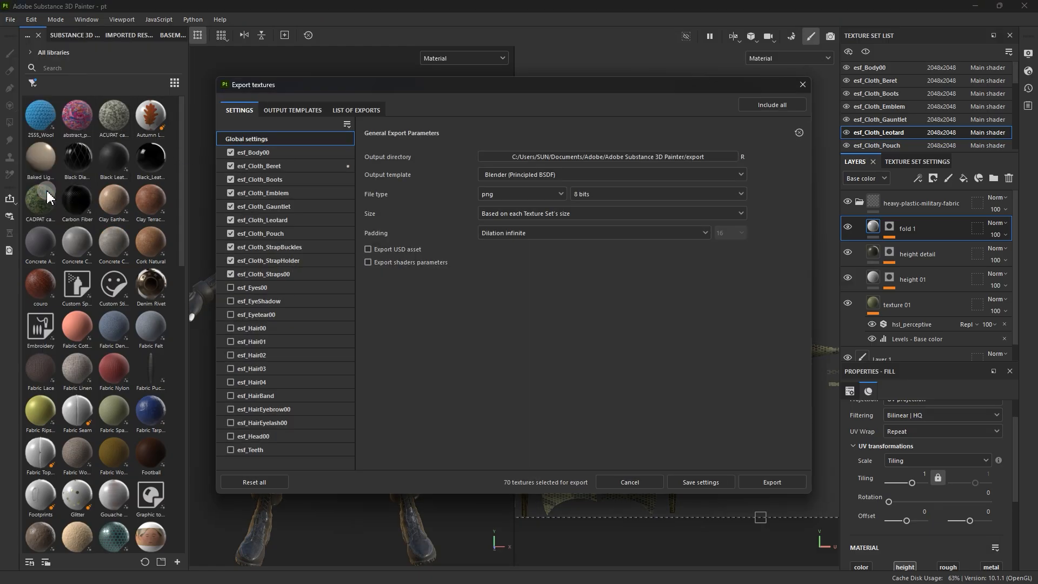
{"action": "left_click", "coordinate": [399, 210]}
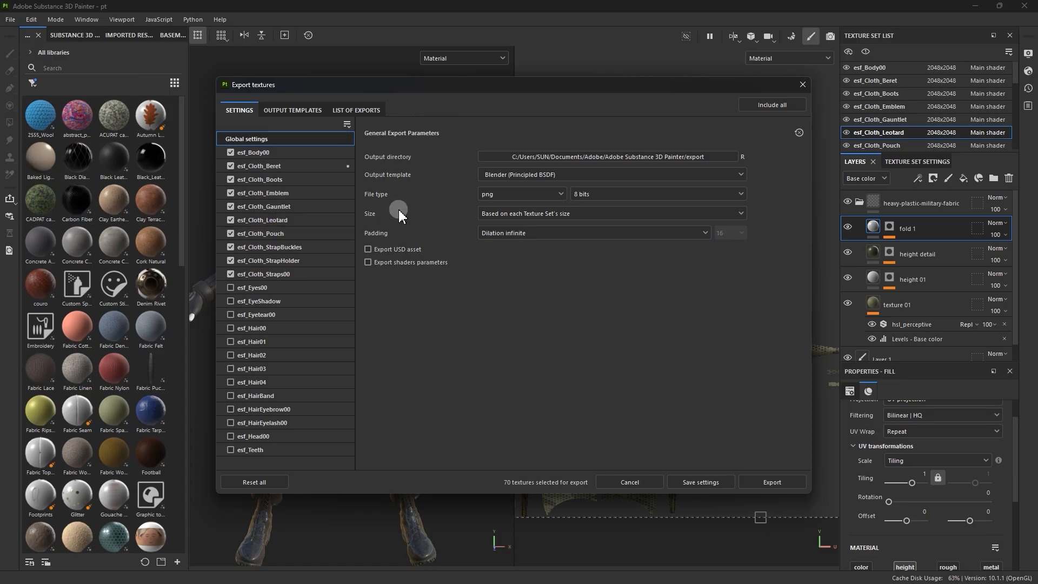
{"action": "left_click", "coordinate": [700, 156]}
{"action": "left_click", "coordinate": [271, 275]}
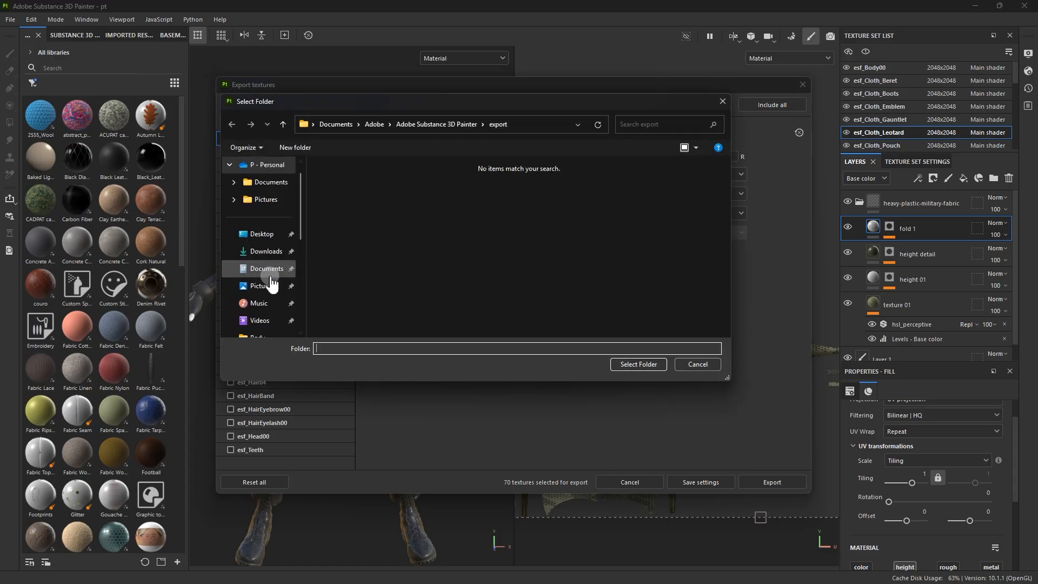
{"action": "double_click", "coordinate": [456, 208]}
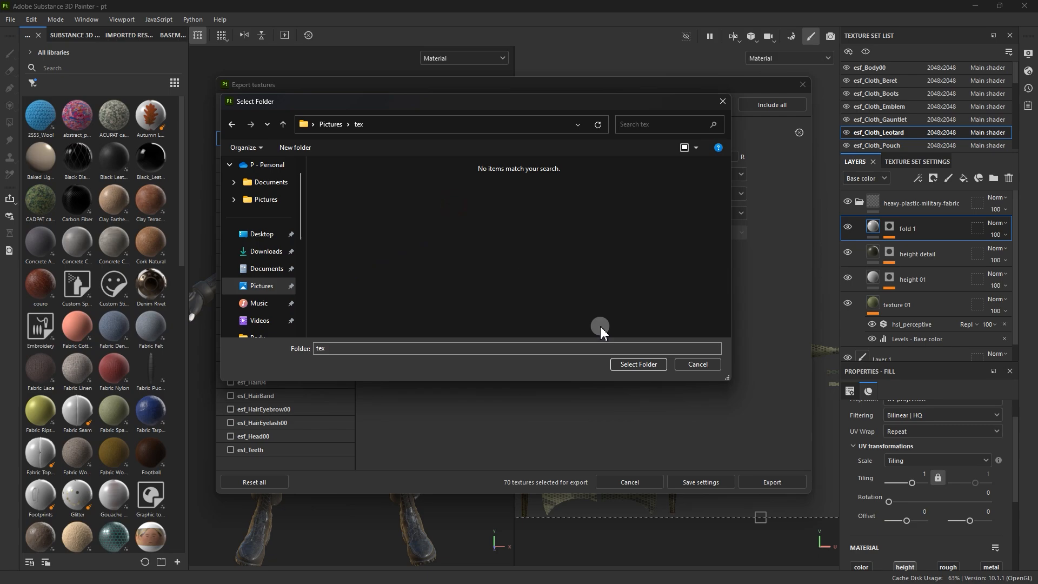
{"action": "left_click", "coordinate": [646, 366]}
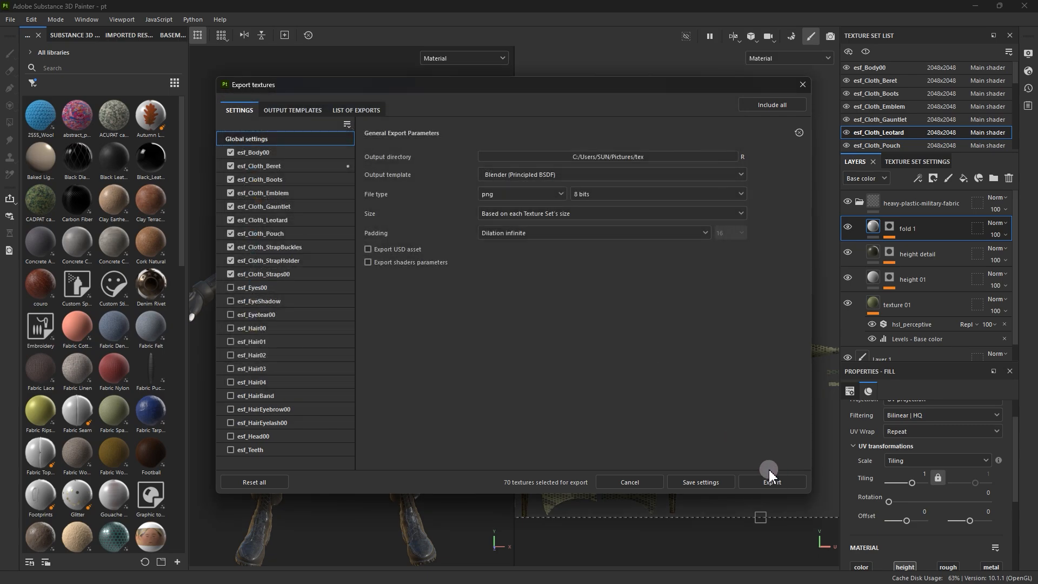
{"action": "left_click", "coordinate": [783, 483]}
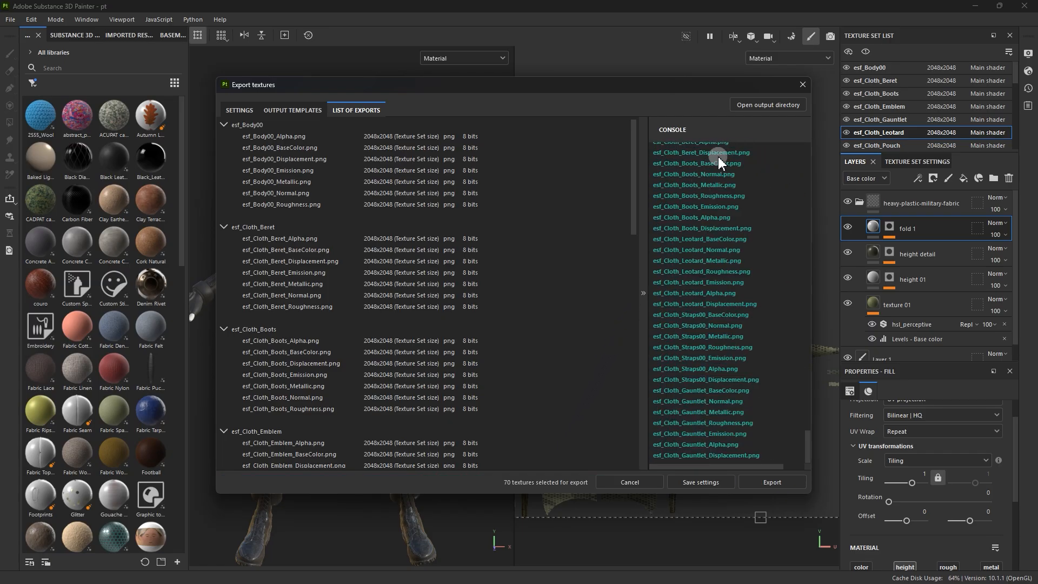
- Open the export output directory and examine esf_Cloth_Leotard_BaseColor.png up close
{"action": "left_click", "coordinate": [758, 108]}
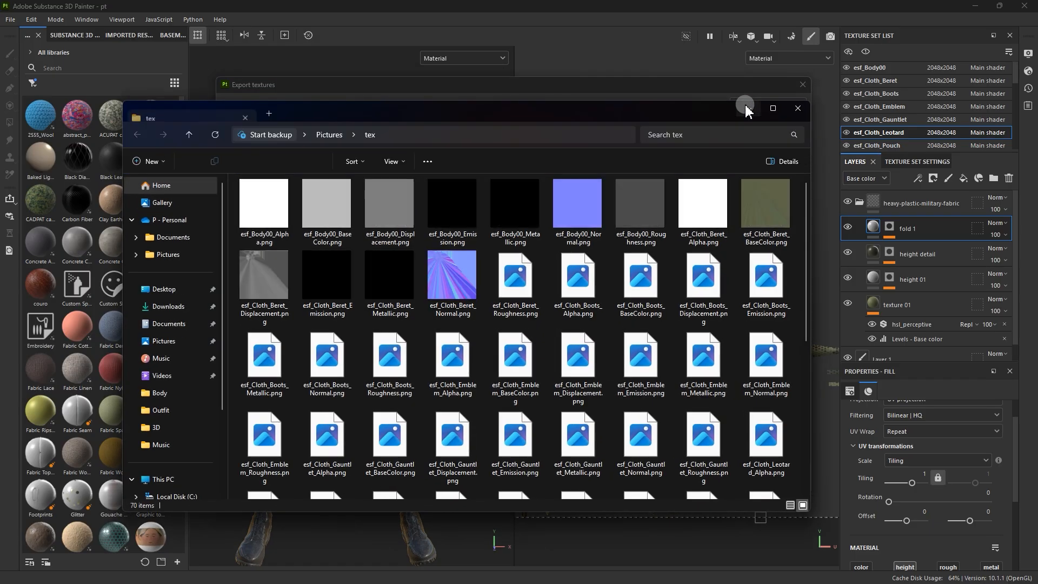
{"action": "left_click", "coordinate": [773, 108]}
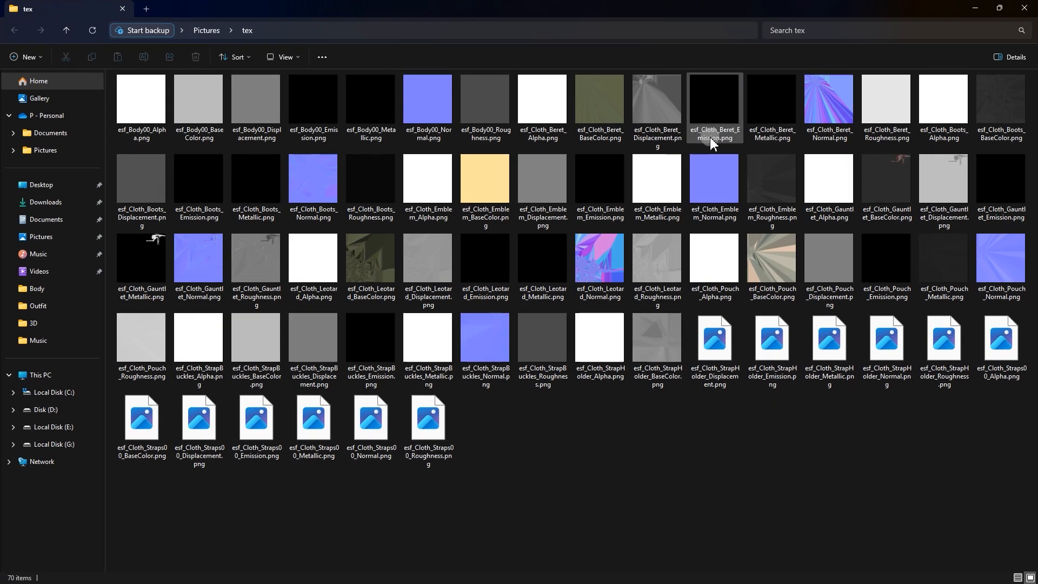
{"action": "left_click", "coordinate": [380, 271]}
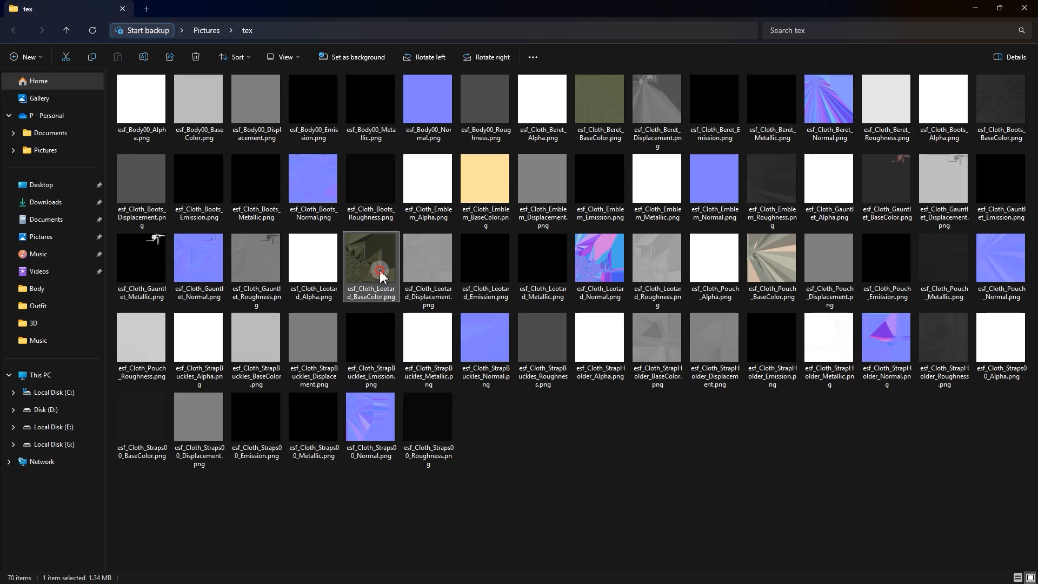
{"action": "double_click", "coordinate": [380, 273]}
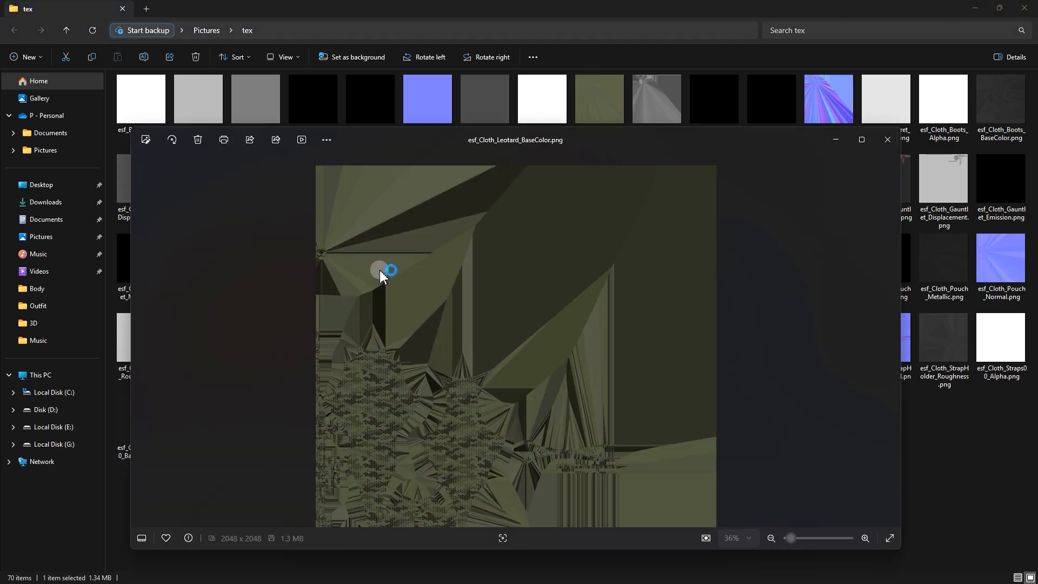
{"action": "scroll", "coordinate": [428, 379], "scroll_direction": "up", "scroll_amount": 5}
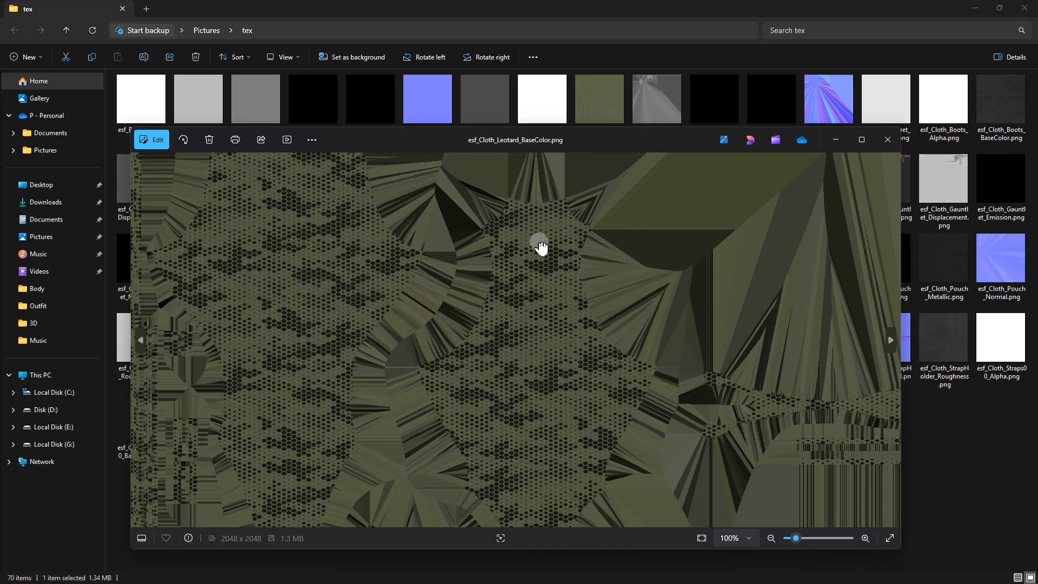
{"action": "left_click", "coordinate": [888, 140]}
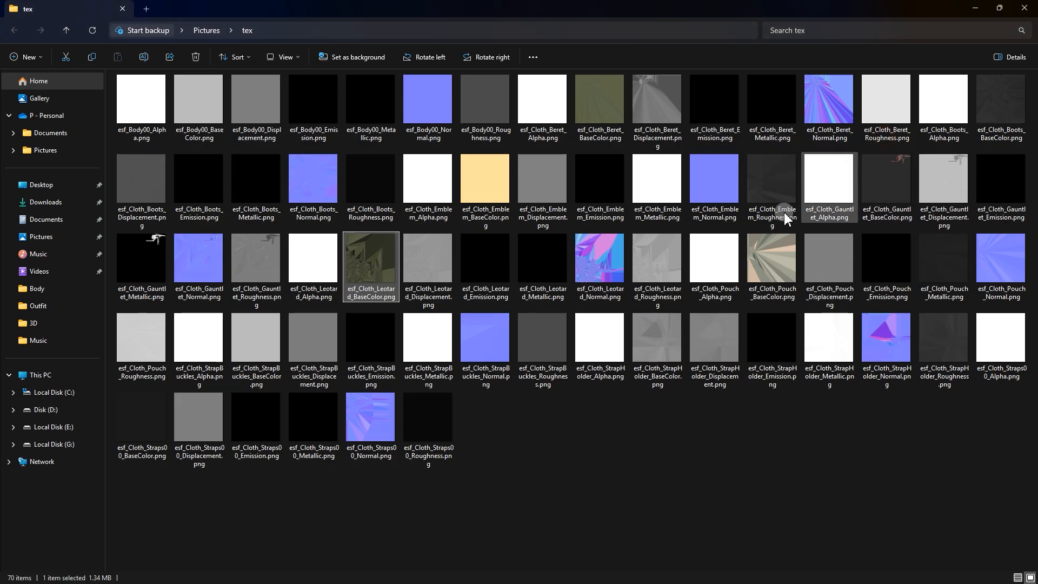
- Examine the leotard's normal map, esf_Cloth_Leotard_Normal.png, up close
{"action": "double_click", "coordinate": [594, 272]}
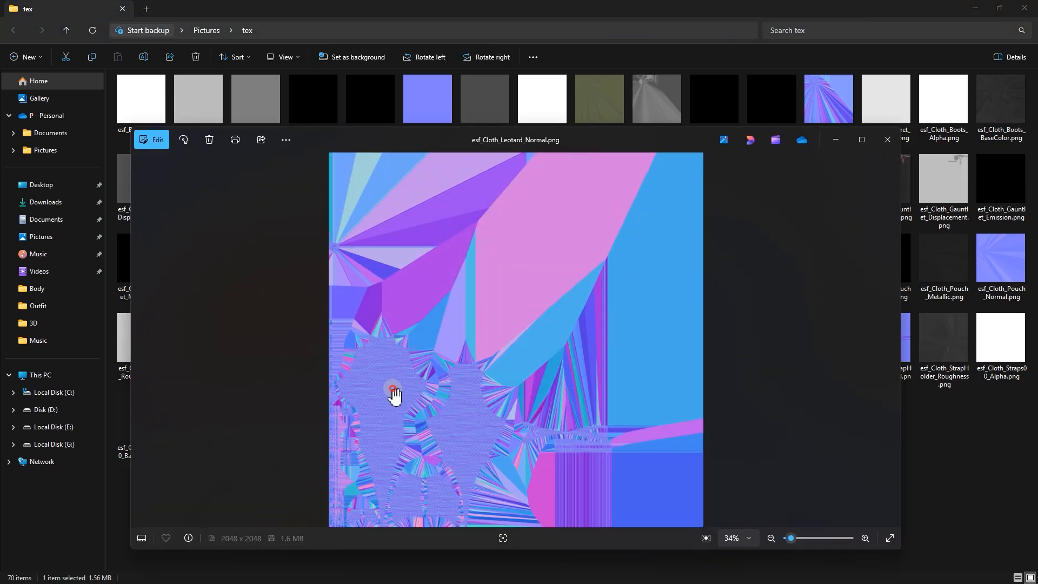
{"action": "scroll", "coordinate": [449, 346], "scroll_direction": "up", "scroll_amount": 5}
{"action": "left_click_drag", "start_coordinate": [449, 346], "coordinate": [466, 285]}
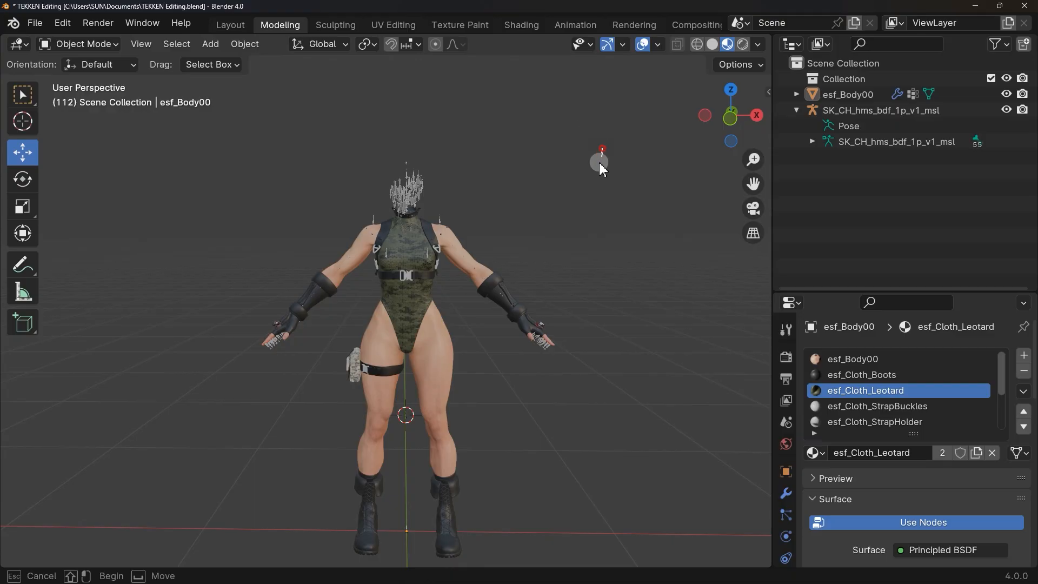
- View the outfit character in Blender and open the TEKKEN_Editing skeletal mesh from the MyMod folder in Unreal Engine
{"action": "left_click_drag", "start_coordinate": [602, 148], "coordinate": [274, 489]}
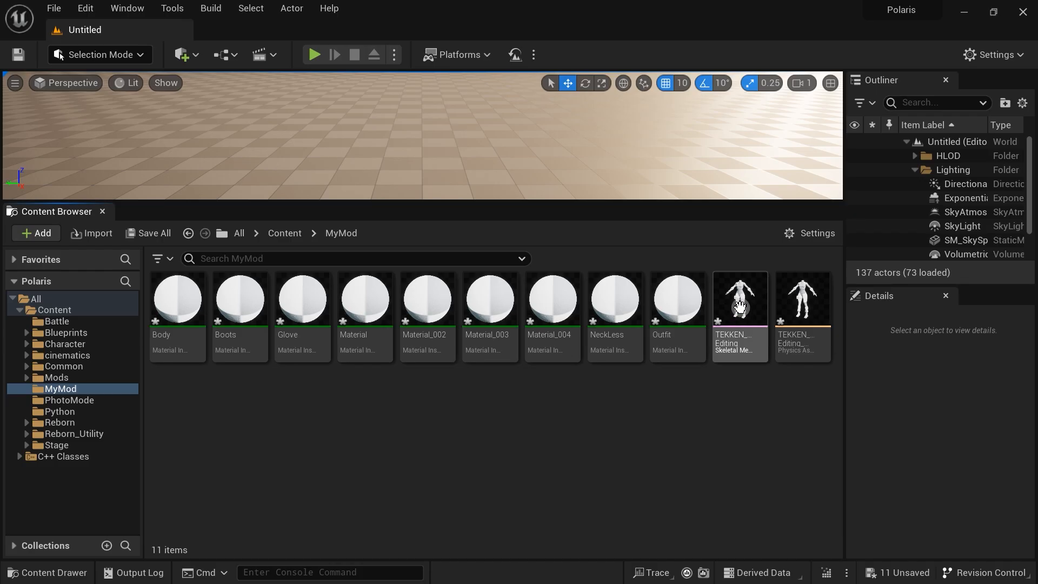
{"action": "double_click", "coordinate": [740, 303]}
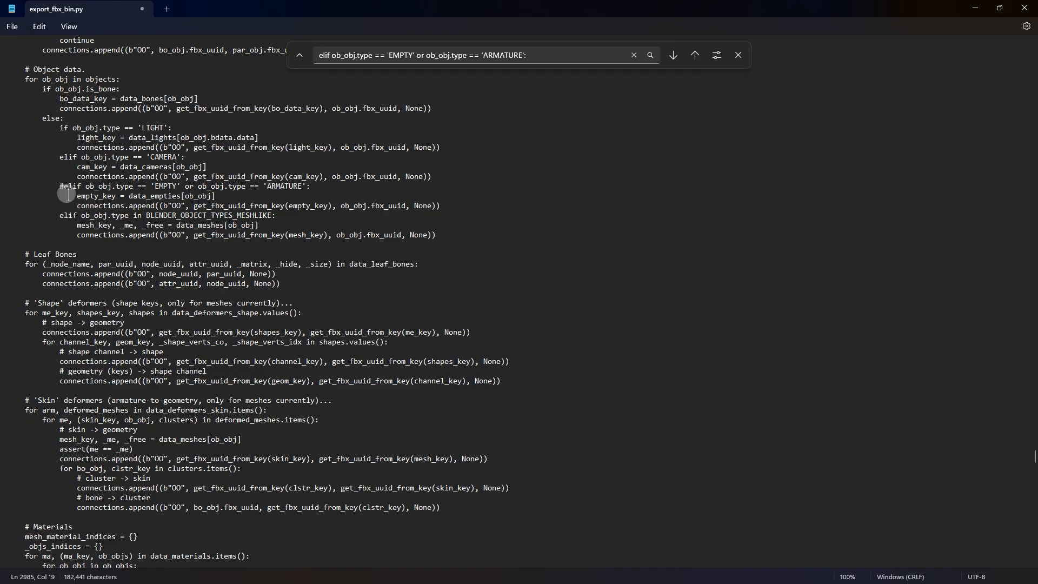
- Switch to Notepad and comment out the three-line elif branch for 'EMPTY' or 'ARMATURE' objects in export_fbx_bin.py with #
{"action": "type", "text": "#"}
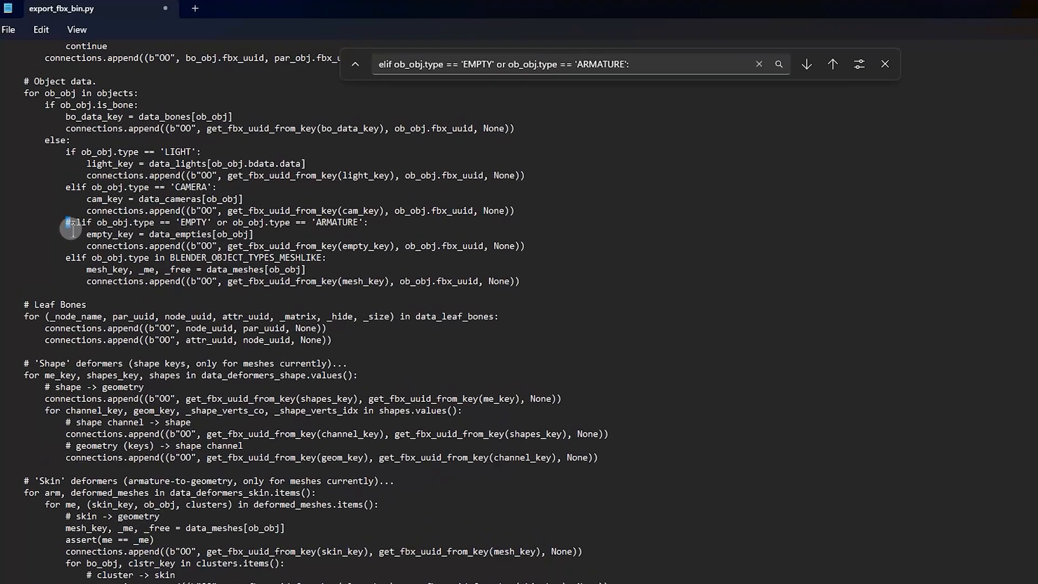
{"action": "left_click", "coordinate": [68, 248]}
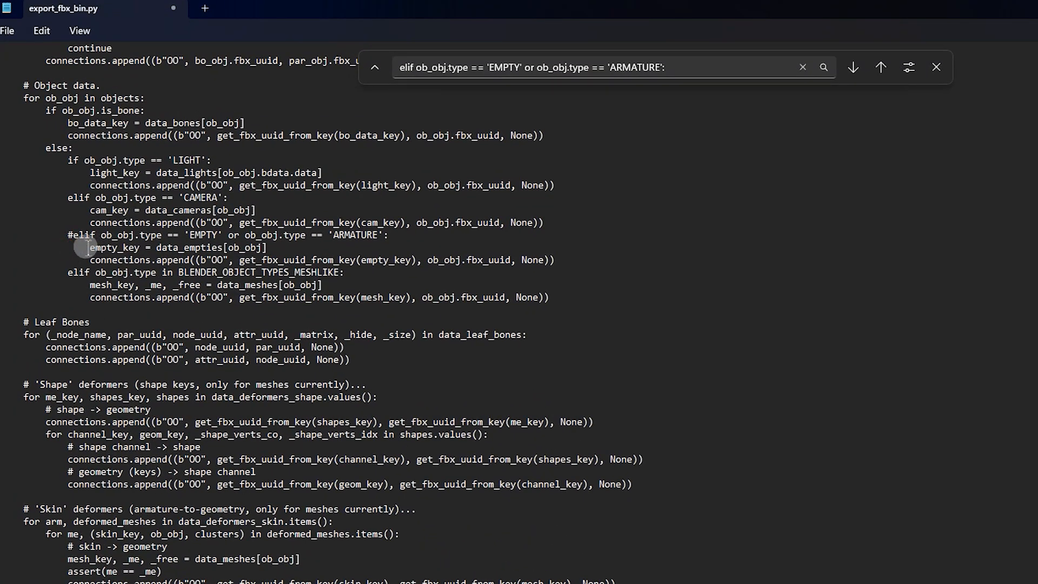
{"action": "type", "text": "#"}
{"action": "left_click", "coordinate": [69, 259]}
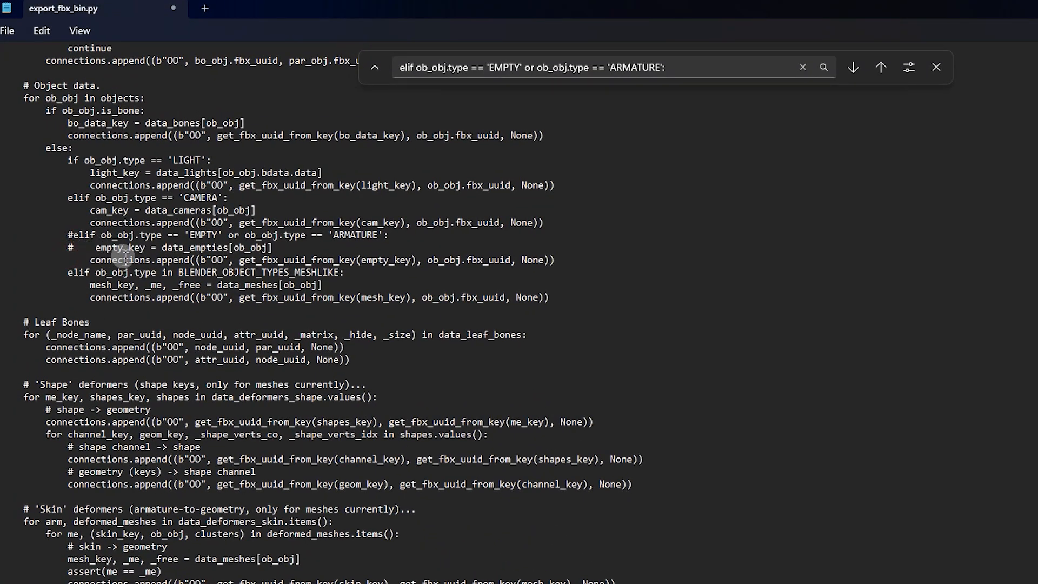
{"action": "type", "text": "#"}
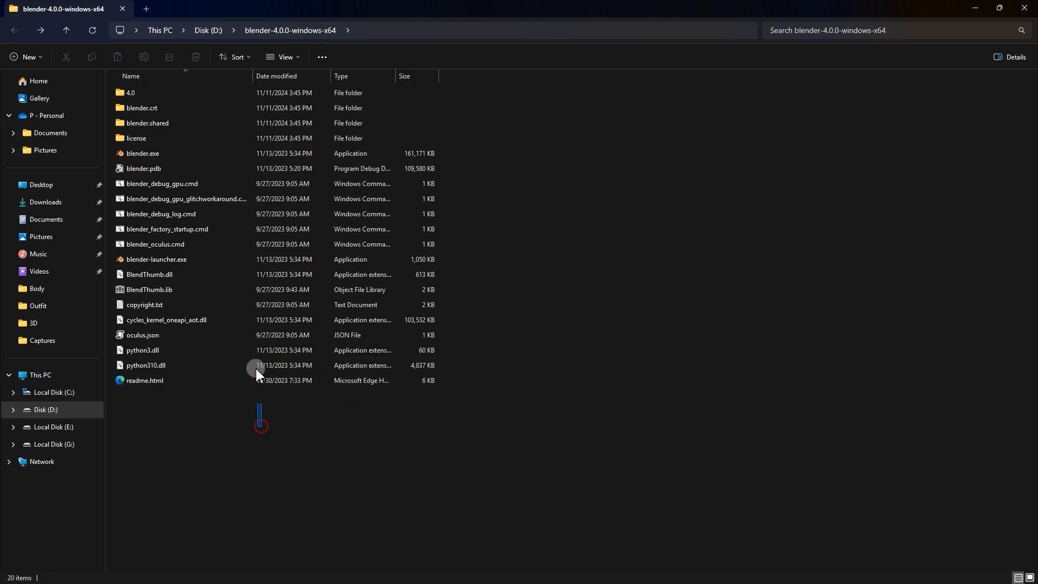
- Switch to File Explorer, open 4.0\scripts\addons\io_scene_fbx inside D:\blender-4.0.0-windows-x64 and select all its contents
{"action": "left_click_drag", "start_coordinate": [255, 368], "coordinate": [207, 109]}
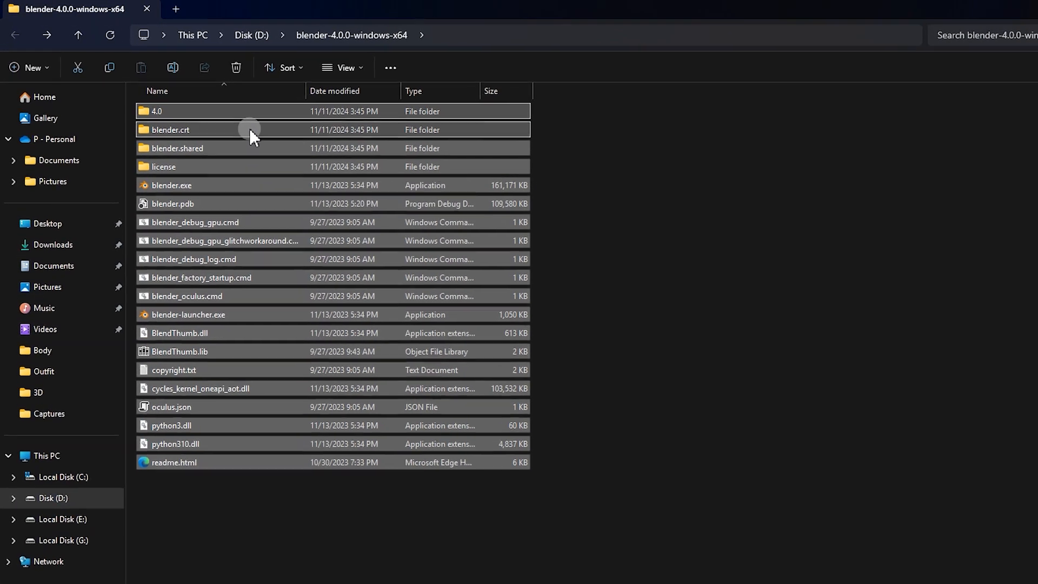
{"action": "left_click", "coordinate": [165, 111]}
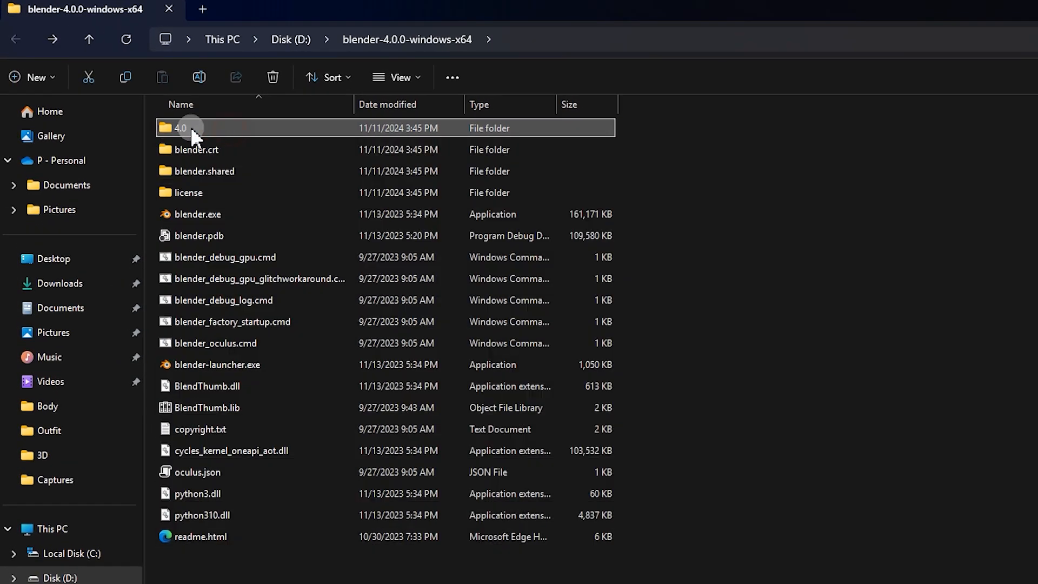
{"action": "double_click", "coordinate": [220, 127]}
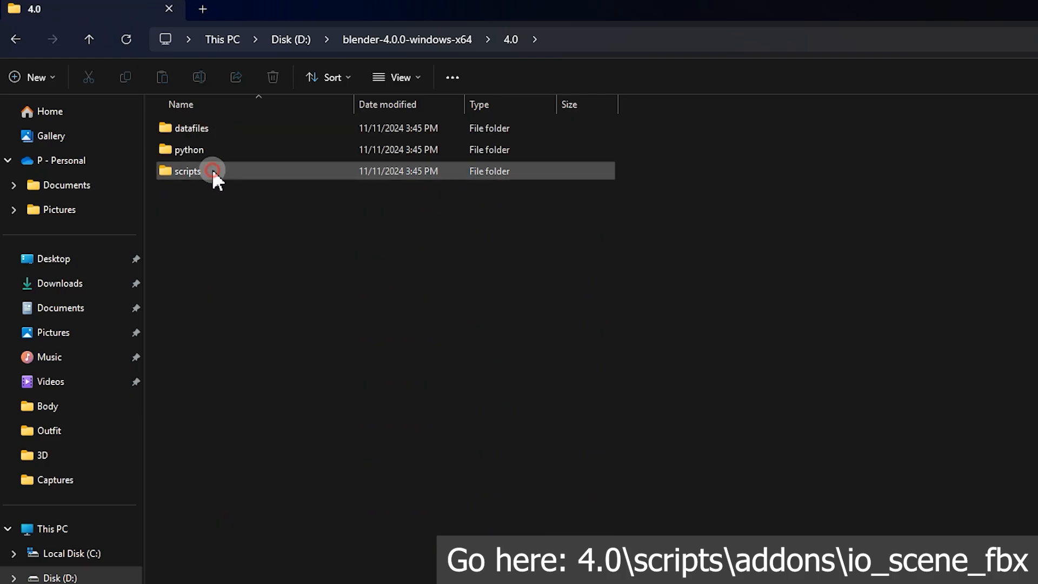
{"action": "left_click", "coordinate": [216, 171]}
{"action": "double_click", "coordinate": [216, 171]}
{"action": "left_click", "coordinate": [223, 131]}
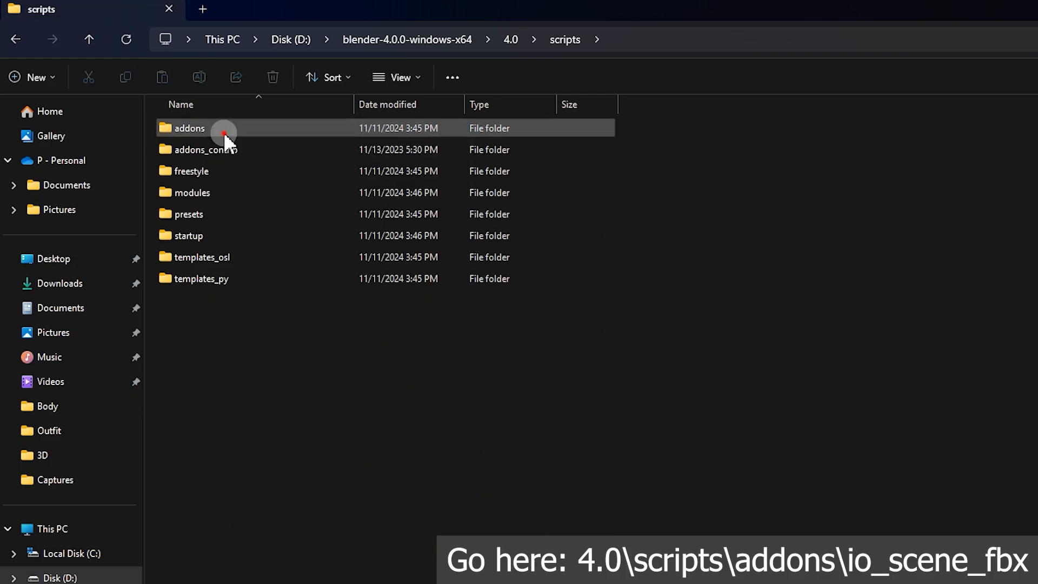
{"action": "double_click", "coordinate": [227, 131]}
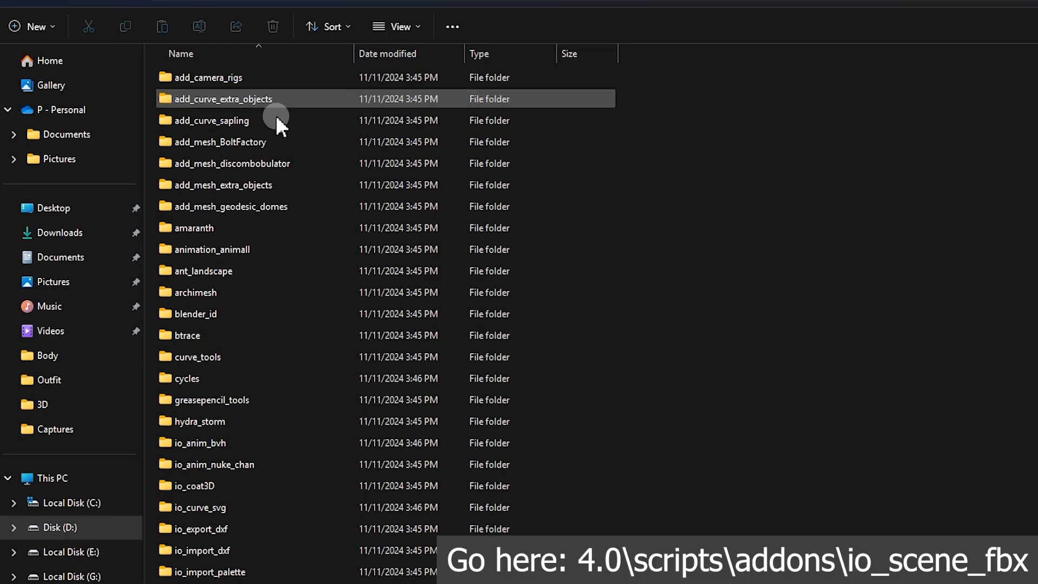
{"action": "left_click", "coordinate": [336, 501]}
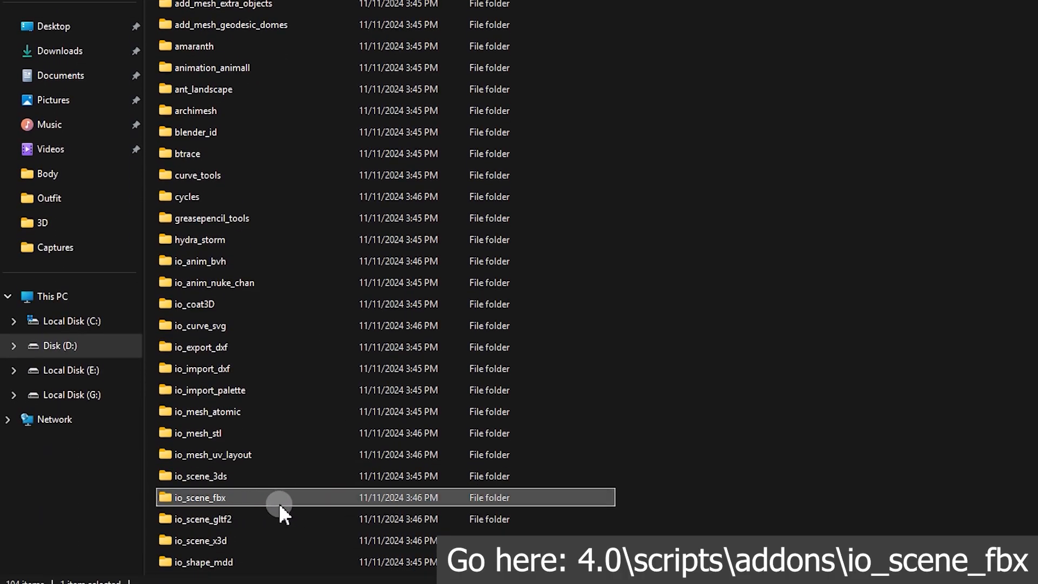
{"action": "double_click", "coordinate": [269, 497]}
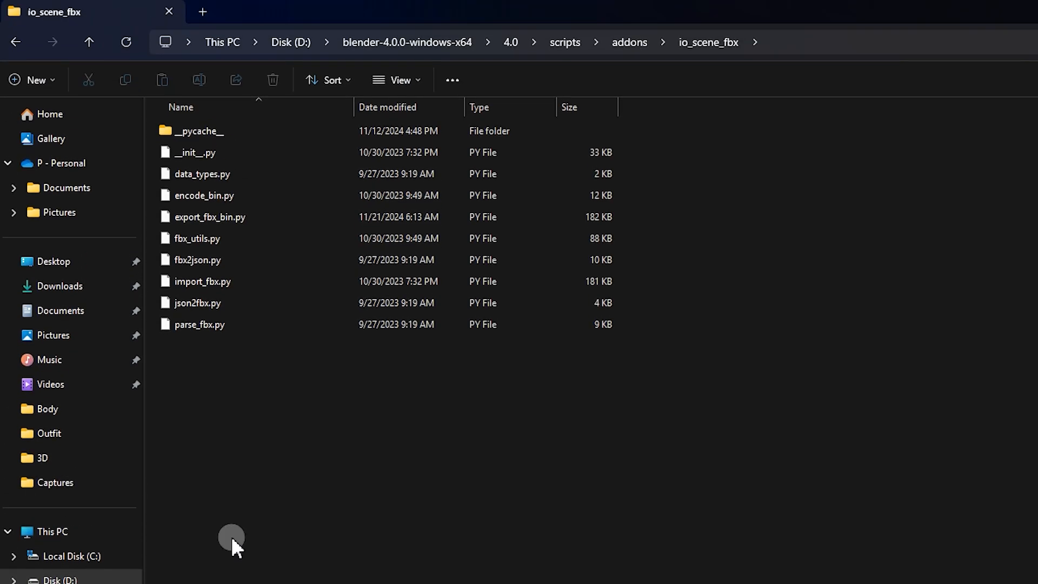
{"action": "left_click_drag", "start_coordinate": [230, 516], "coordinate": [296, 127]}
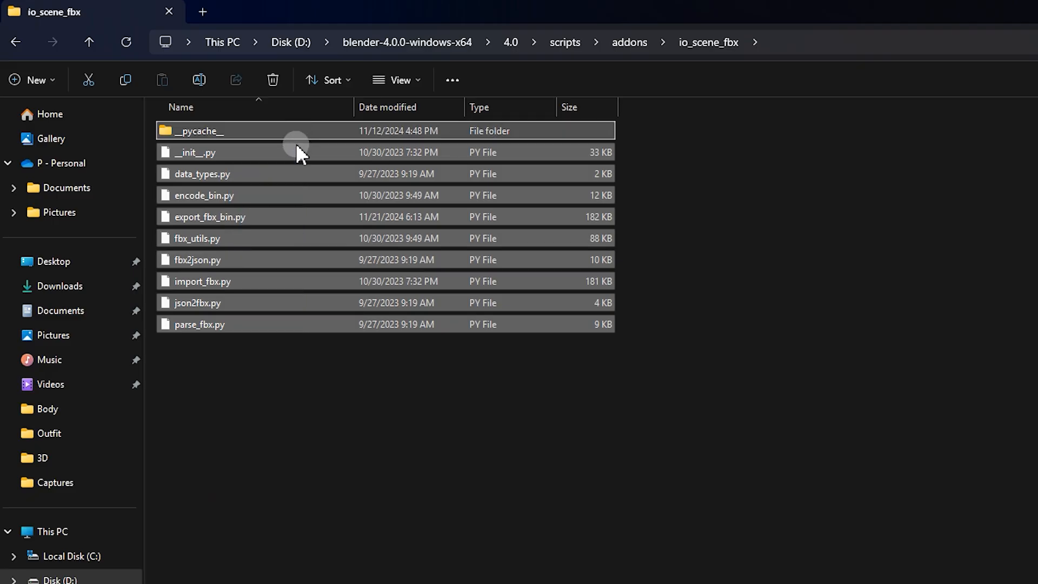
- Open export_fbx_bin.py from the io_scene_fbx folder in Notepad, return to the start of the script and maximize the window
{"action": "left_click", "coordinate": [277, 211]}
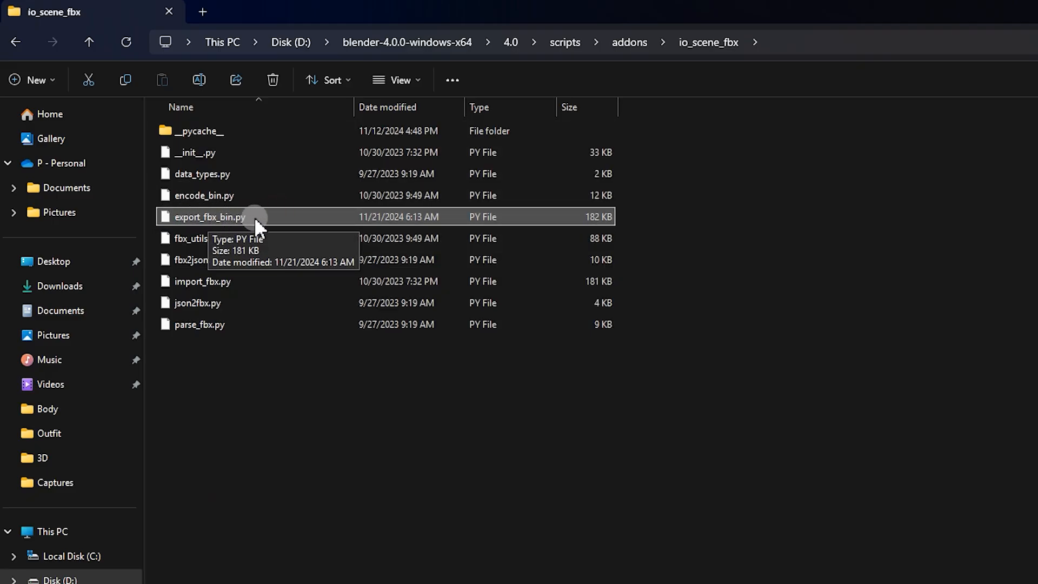
{"action": "right_click", "coordinate": [295, 218]}
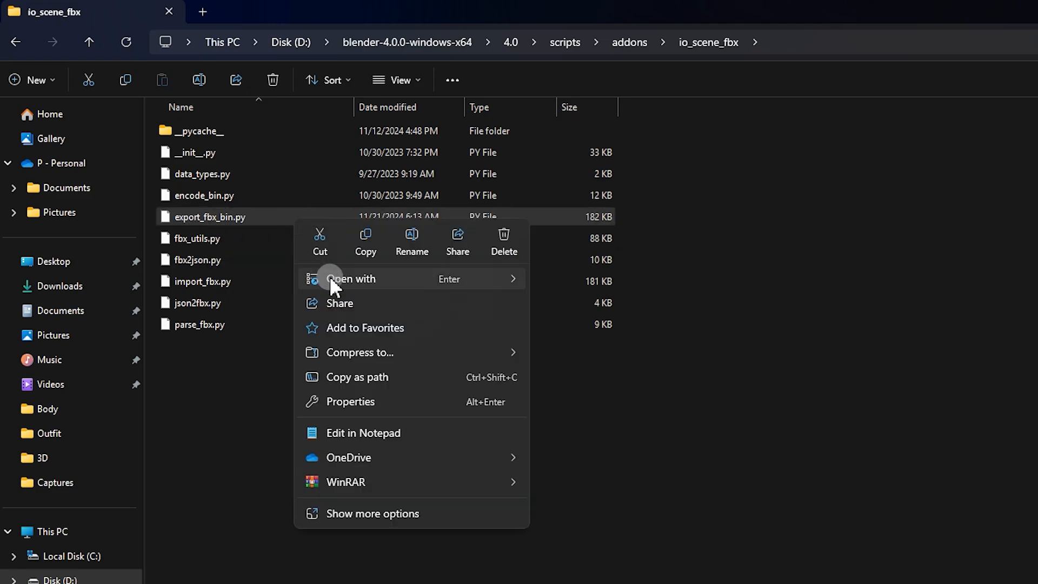
{"action": "mouse_move", "coordinate": [330, 277]}
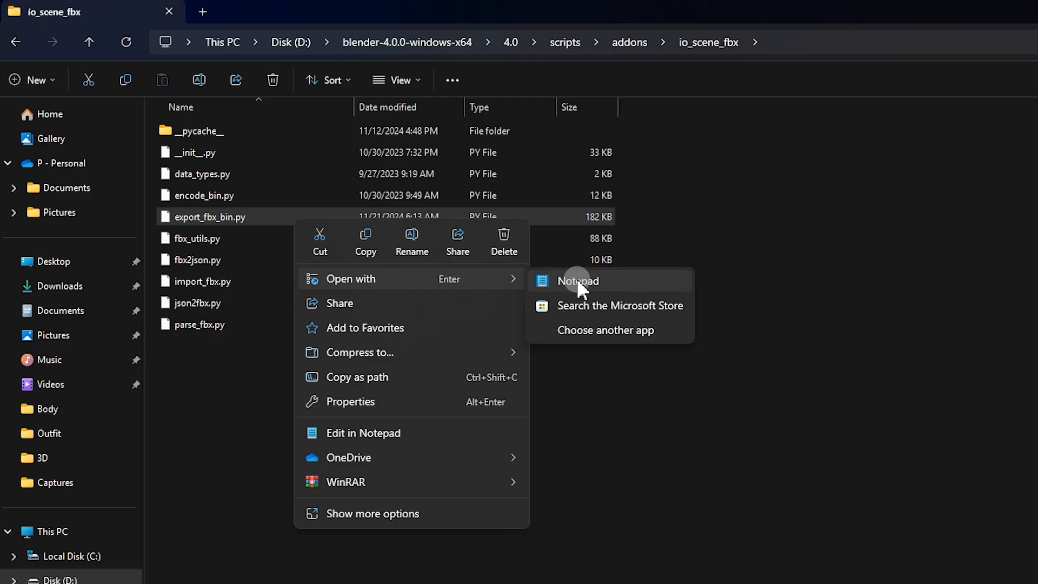
{"action": "left_click", "coordinate": [615, 280]}
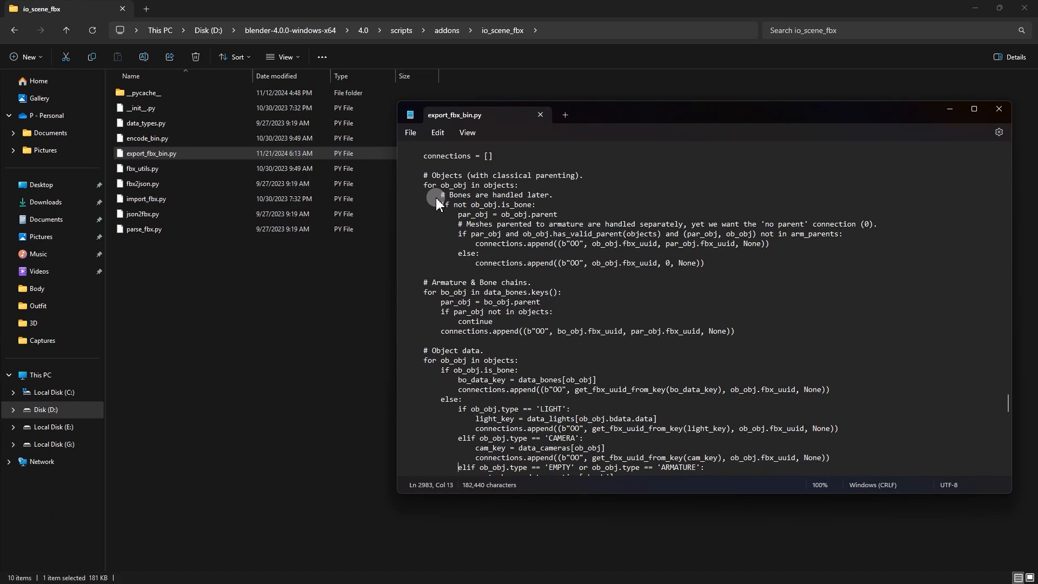
{"action": "scroll", "coordinate": [435, 197], "scroll_direction": "down", "scroll_amount": 7}
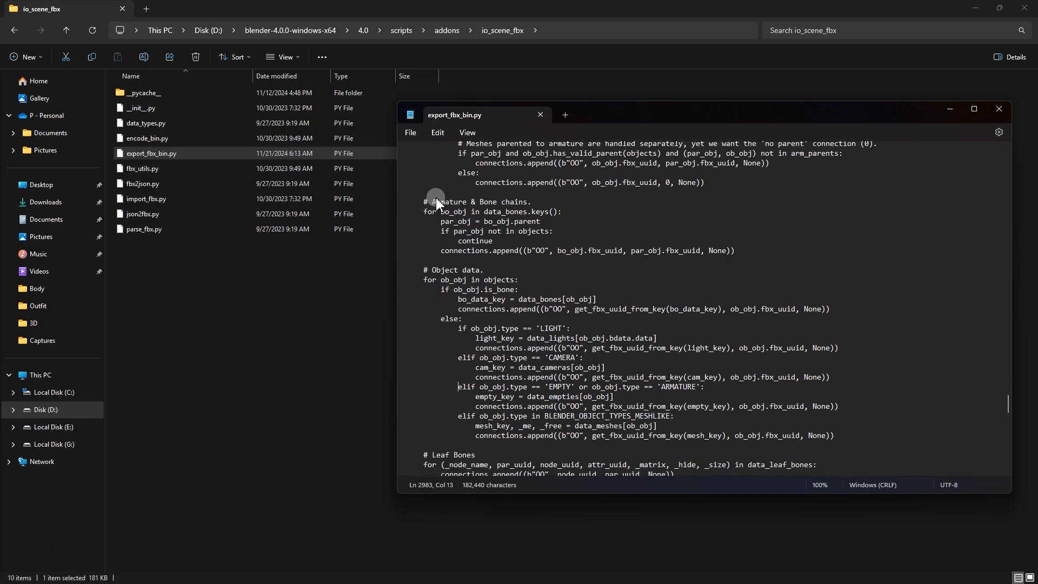
{"action": "scroll", "coordinate": [436, 197], "scroll_direction": "down", "scroll_amount": 20}
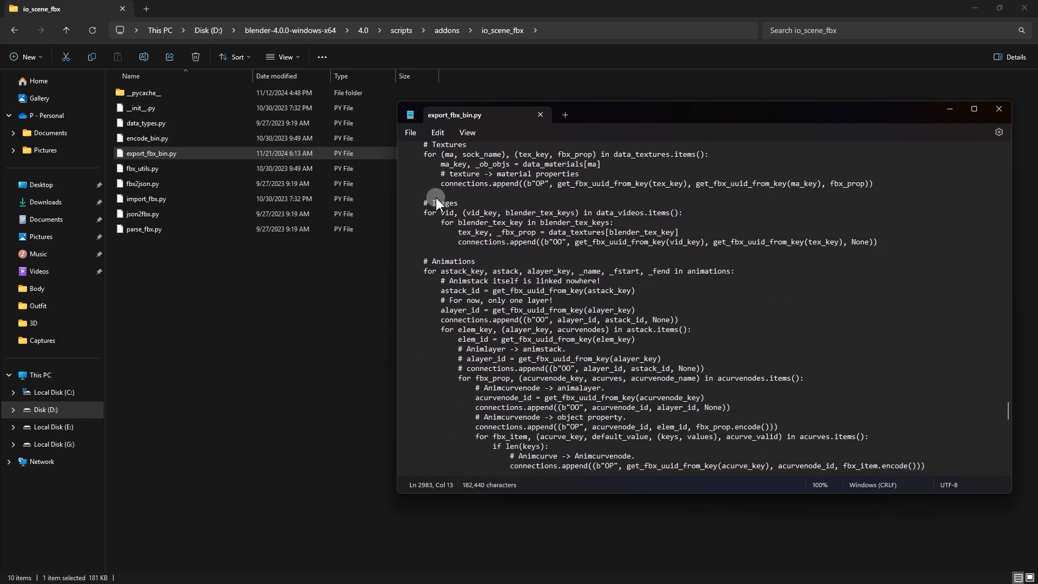
{"action": "left_click_drag", "start_coordinate": [1008, 408], "coordinate": [1009, 142]}
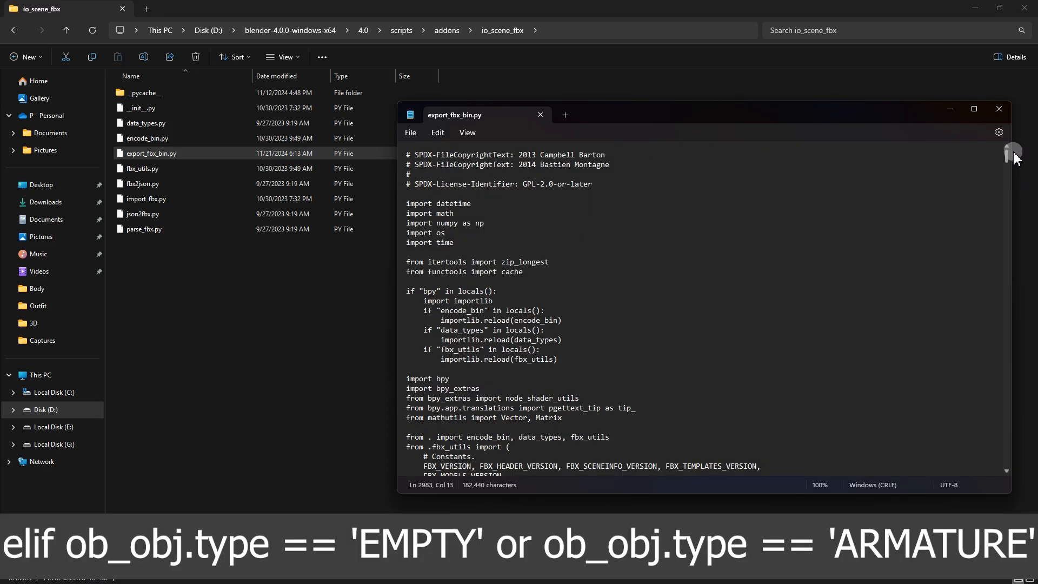
{"action": "left_click", "coordinate": [973, 107]}
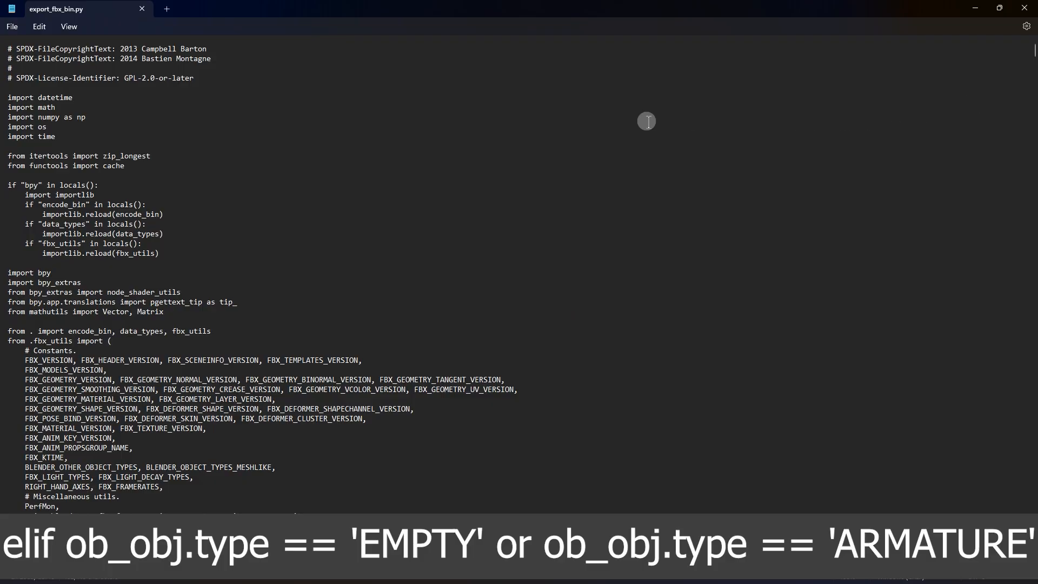
- Search the script for the line elif ob_obj.type == 'EMPTY' or ob_obj.type == 'ARMATURE':
{"action": "scroll", "coordinate": [436, 121], "scroll_direction": "down", "scroll_amount": 7}
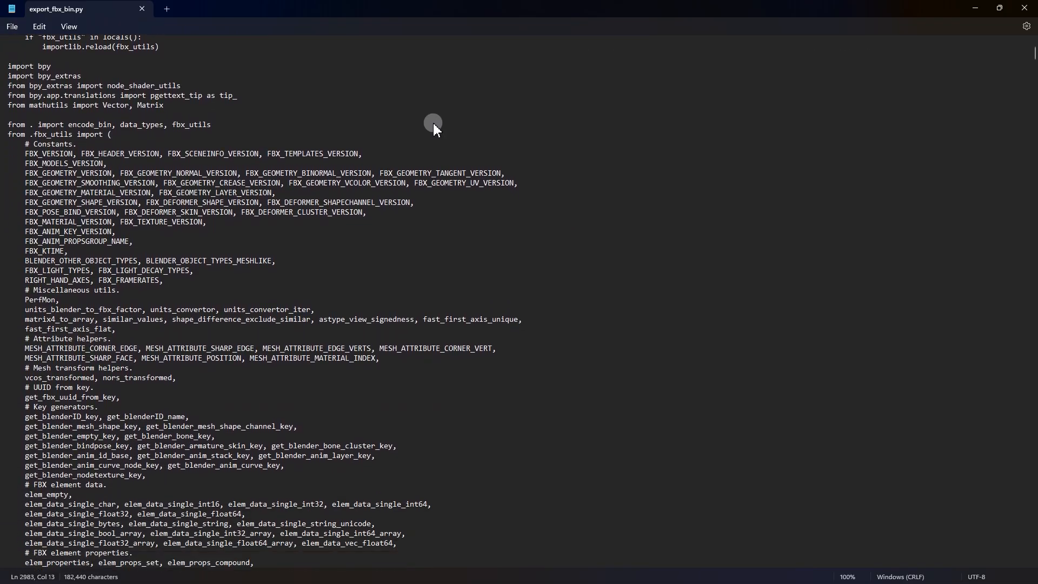
{"action": "scroll", "coordinate": [433, 122], "scroll_direction": "up", "scroll_amount": 7}
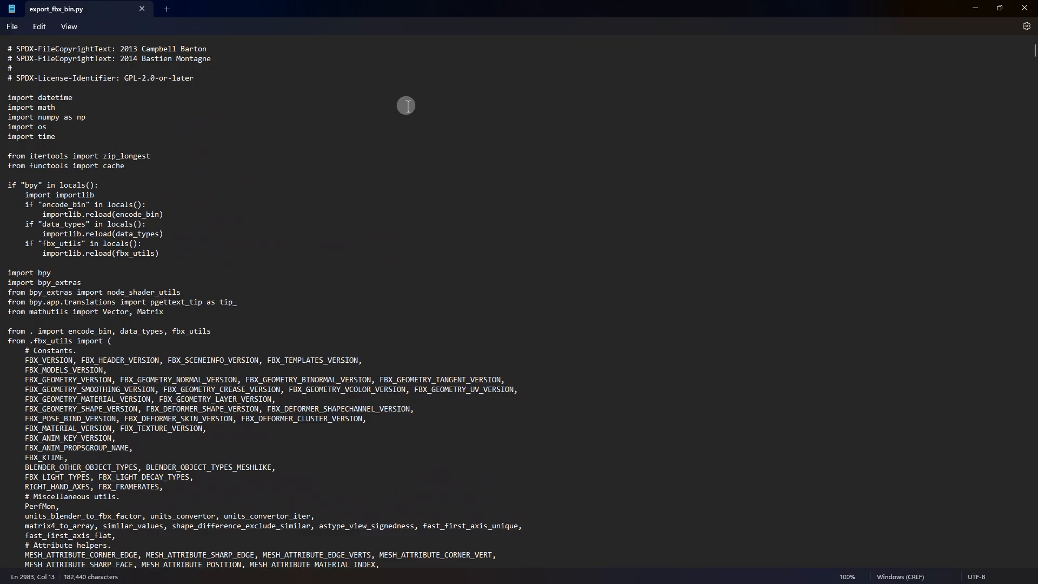
{"action": "key", "text": "ctrl+f"}
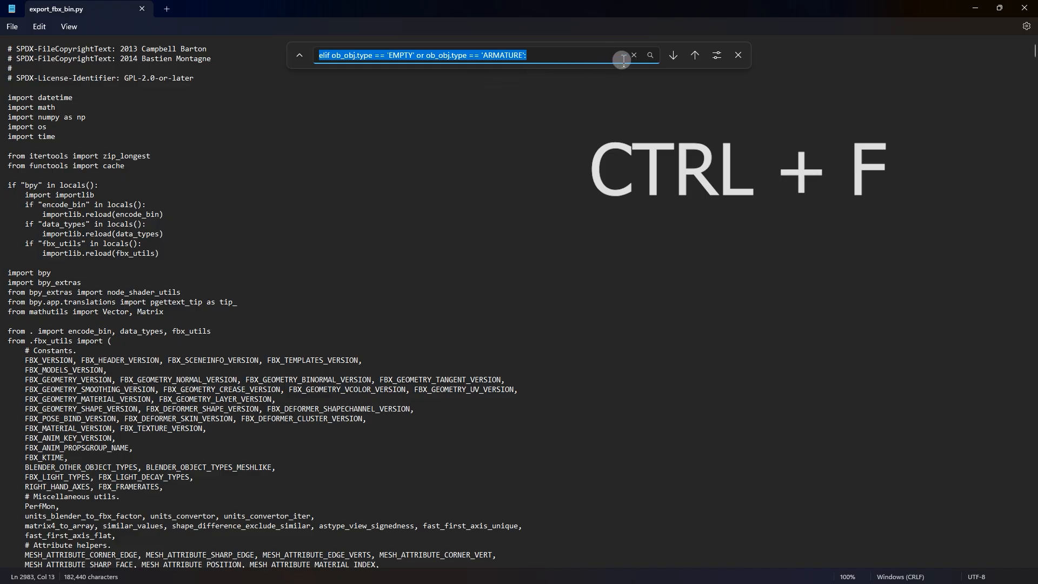
{"action": "left_click_drag", "start_coordinate": [532, 55], "coordinate": [342, 56]}
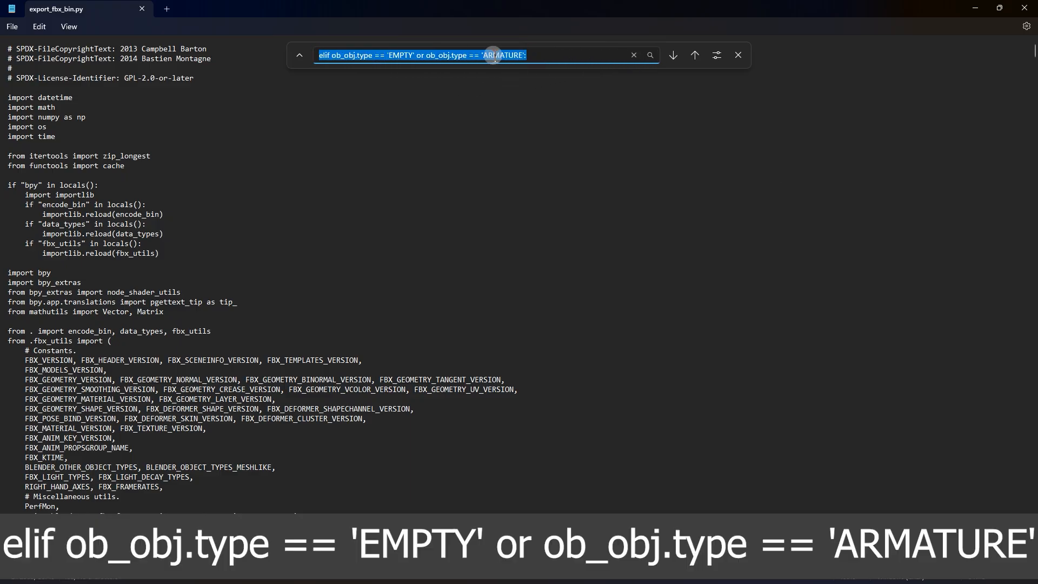
{"action": "left_click", "coordinate": [649, 56]}
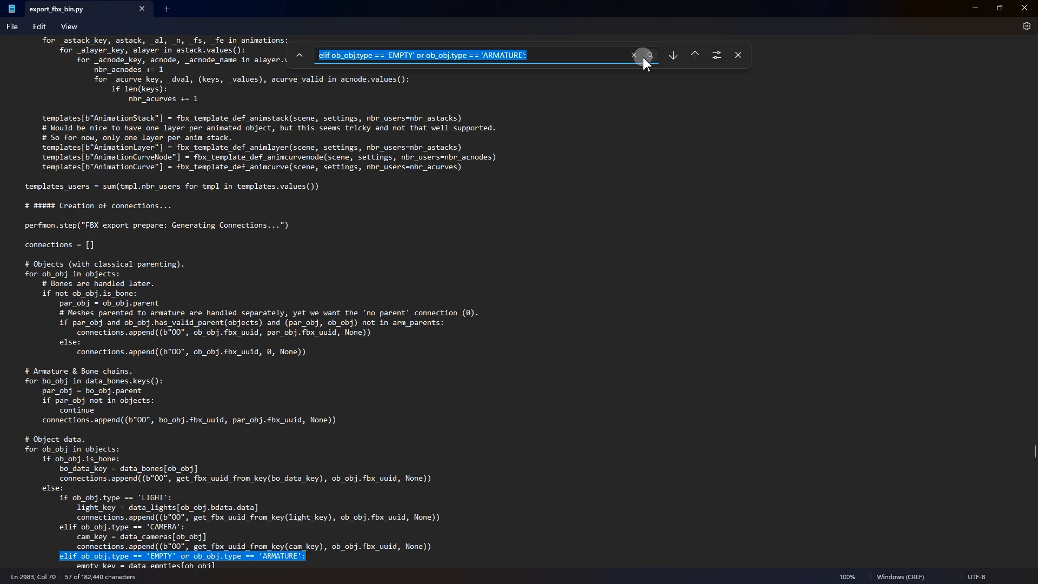
{"action": "scroll", "coordinate": [200, 192], "scroll_direction": "down", "scroll_amount": 3}
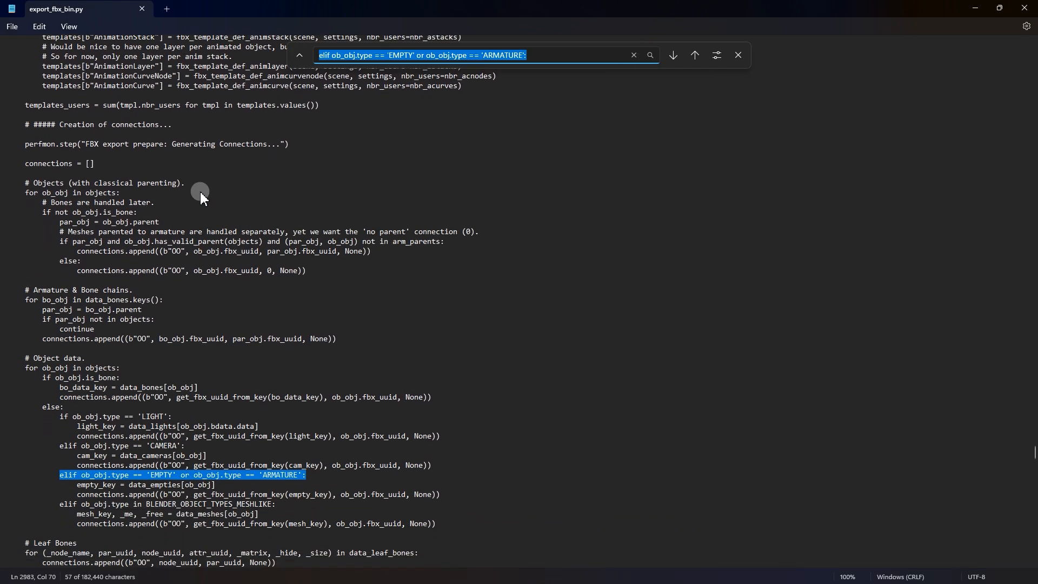
{"action": "scroll", "coordinate": [200, 192], "scroll_direction": "down", "scroll_amount": 10}
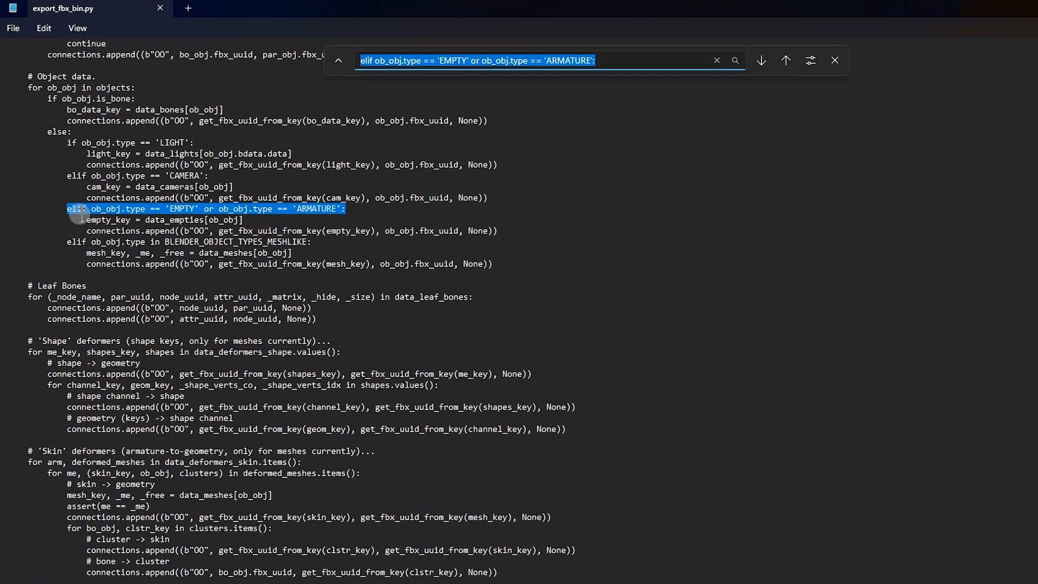
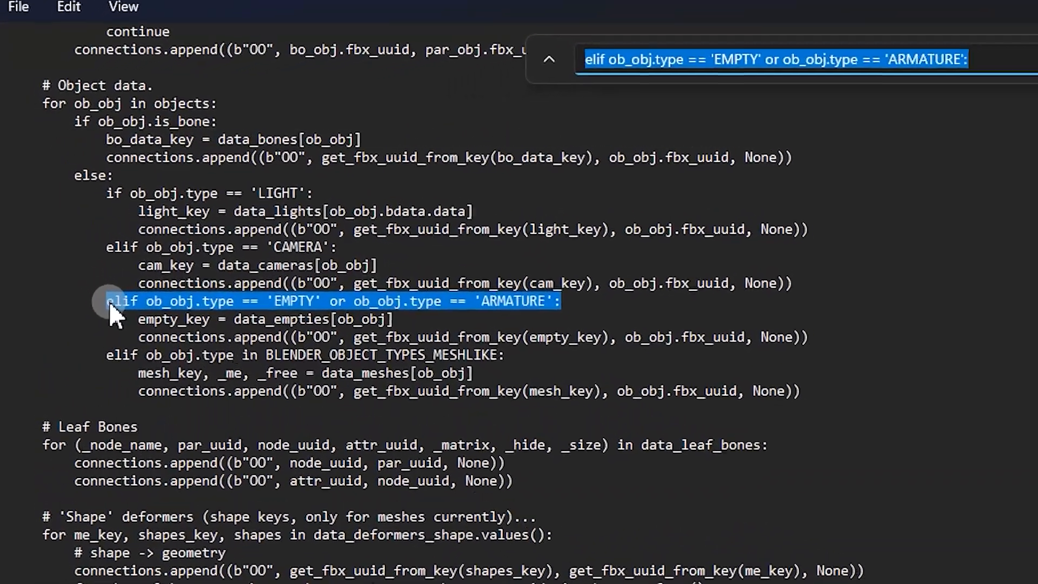
- Comment out the 'EMPTY' or 'ARMATURE' elif line and the empty_key and connections.append lines under it with #
{"action": "left_click", "coordinate": [109, 301]}
{"action": "type", "text": "#"}
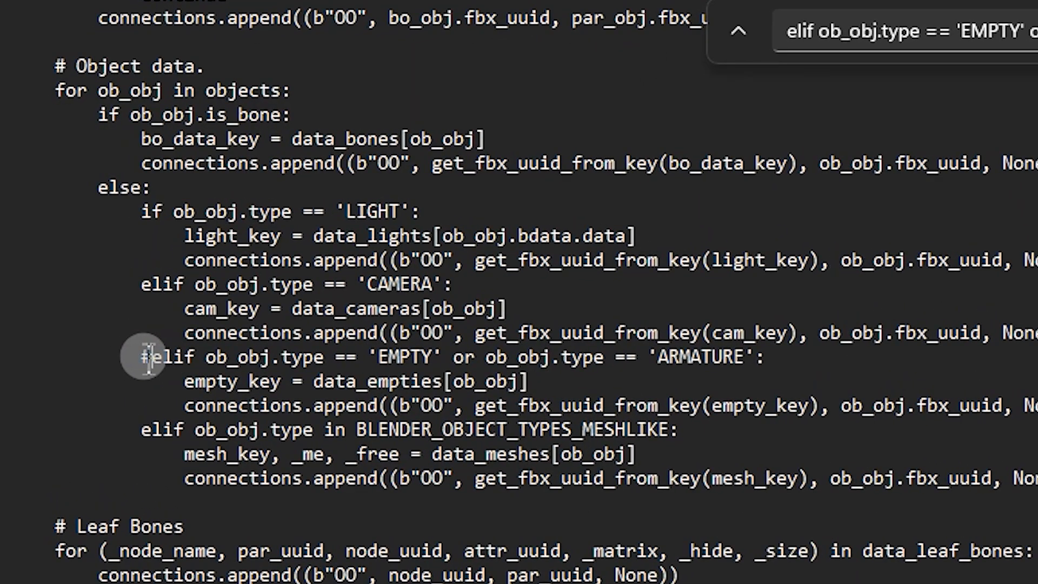
{"action": "left_click_drag", "start_coordinate": [141, 357], "coordinate": [193, 361]}
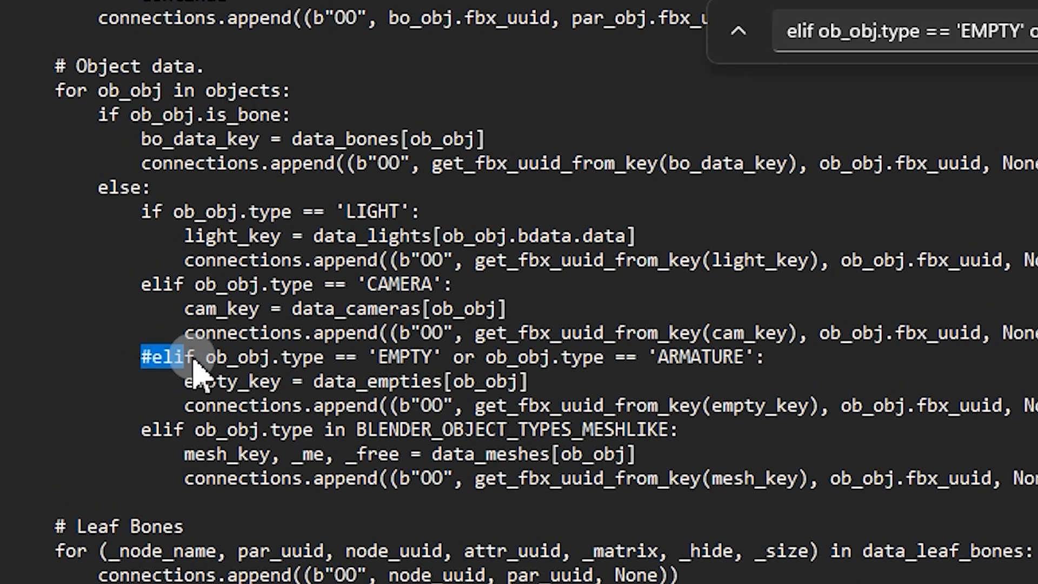
{"action": "left_click", "coordinate": [196, 380]}
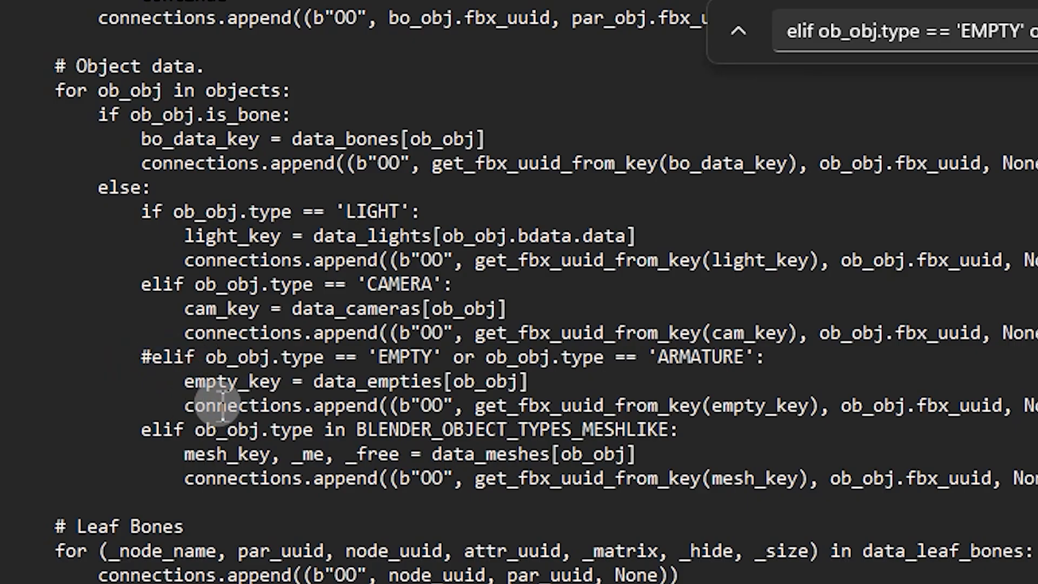
{"action": "left_click_drag", "start_coordinate": [140, 357], "coordinate": [151, 359]}
{"action": "left_click", "coordinate": [141, 378]}
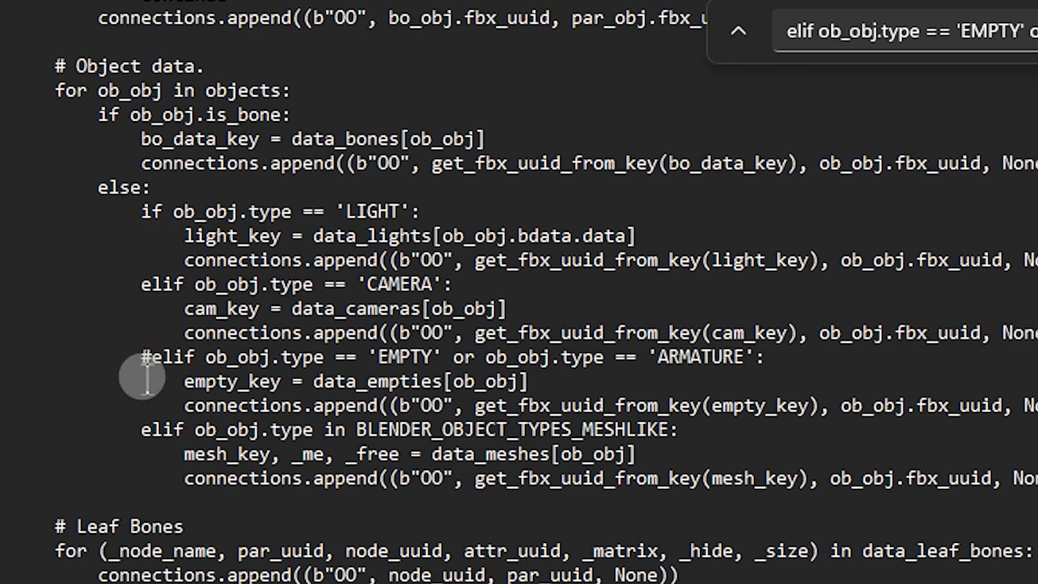
{"action": "type", "text": "#"}
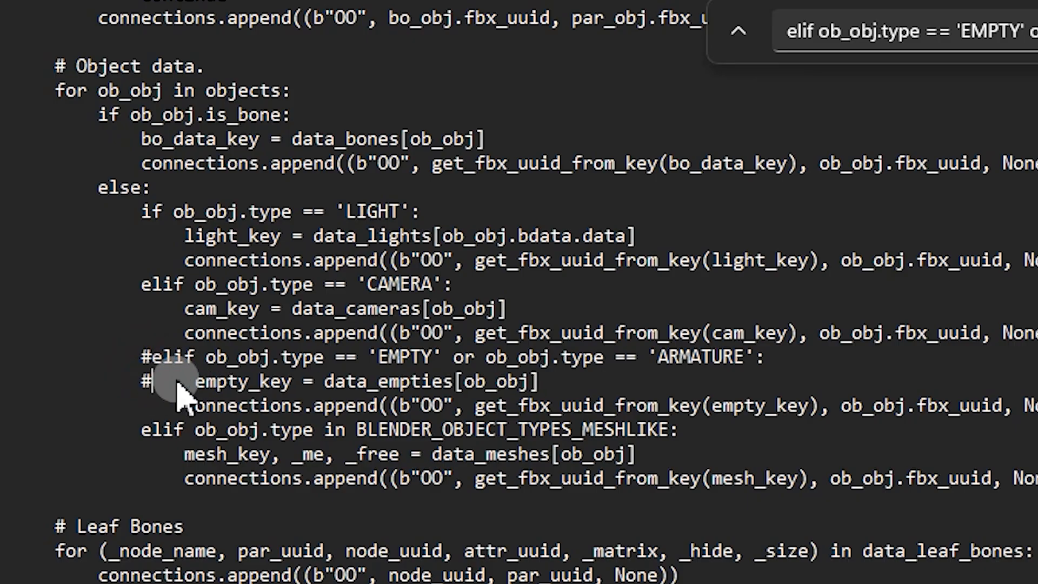
{"action": "left_click", "coordinate": [143, 403]}
{"action": "type", "text": "#"}
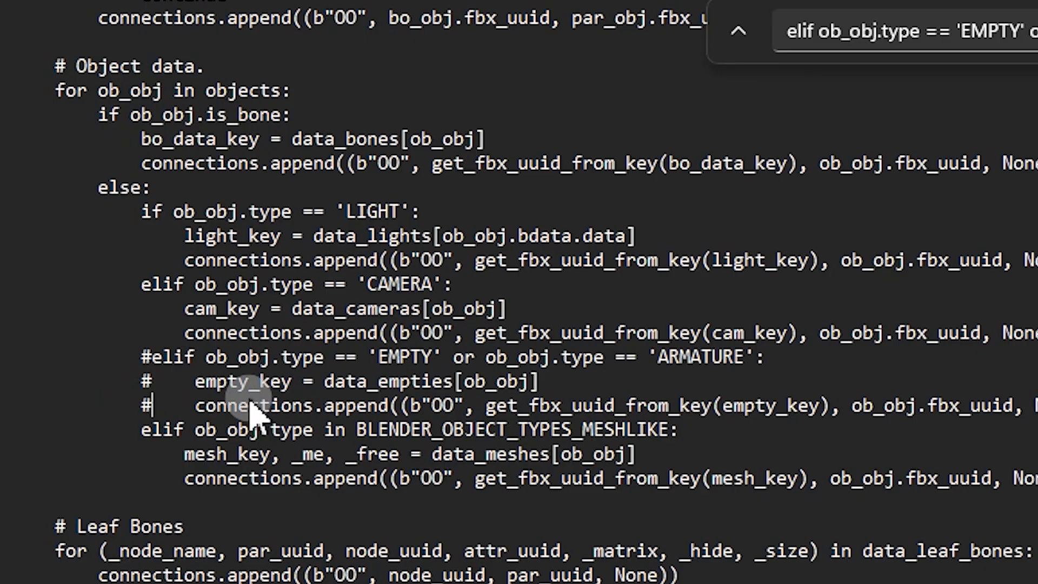
{"action": "left_click_drag", "start_coordinate": [140, 356], "coordinate": [173, 399]}
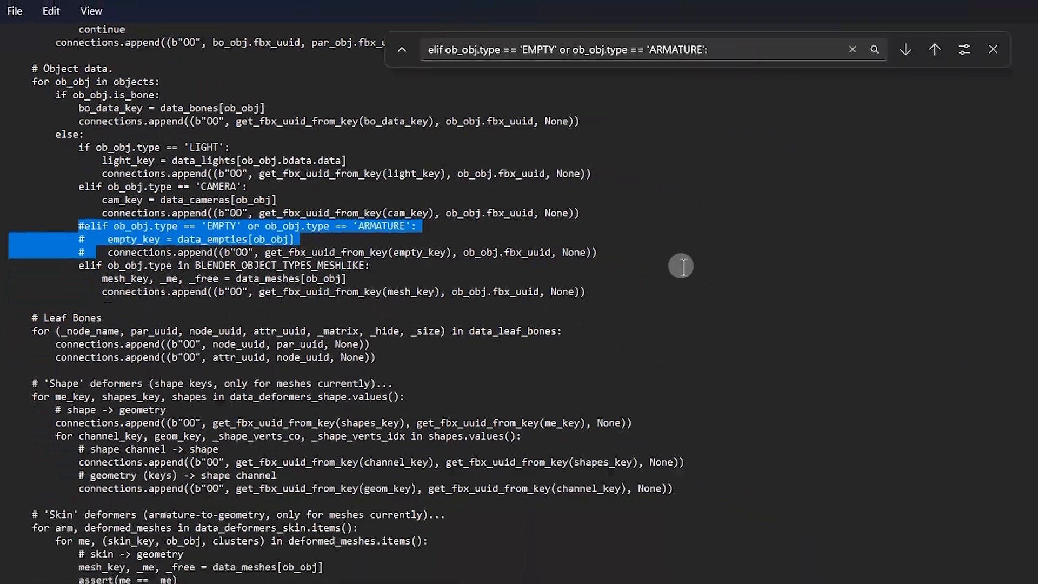
{"action": "left_click", "coordinate": [505, 215]}
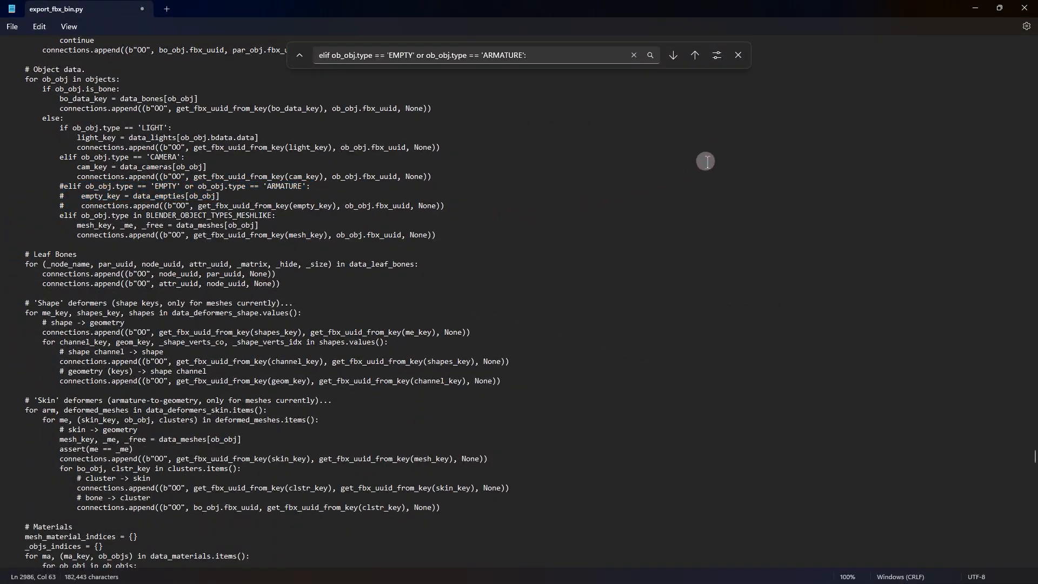
- Save the edited export_fbx_bin.py and close Notepad
{"action": "left_click", "coordinate": [12, 26]}
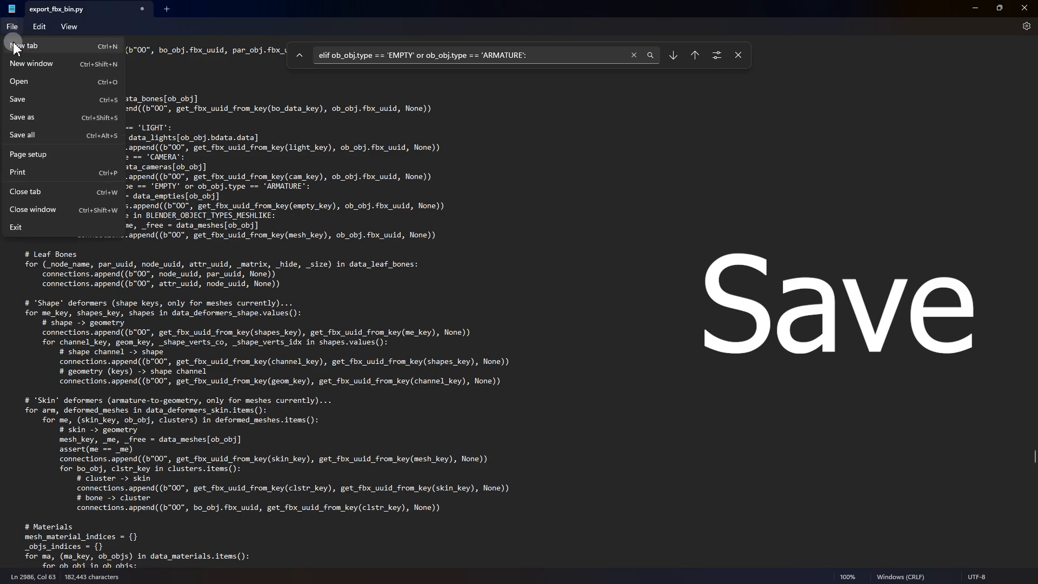
{"action": "left_click", "coordinate": [18, 100]}
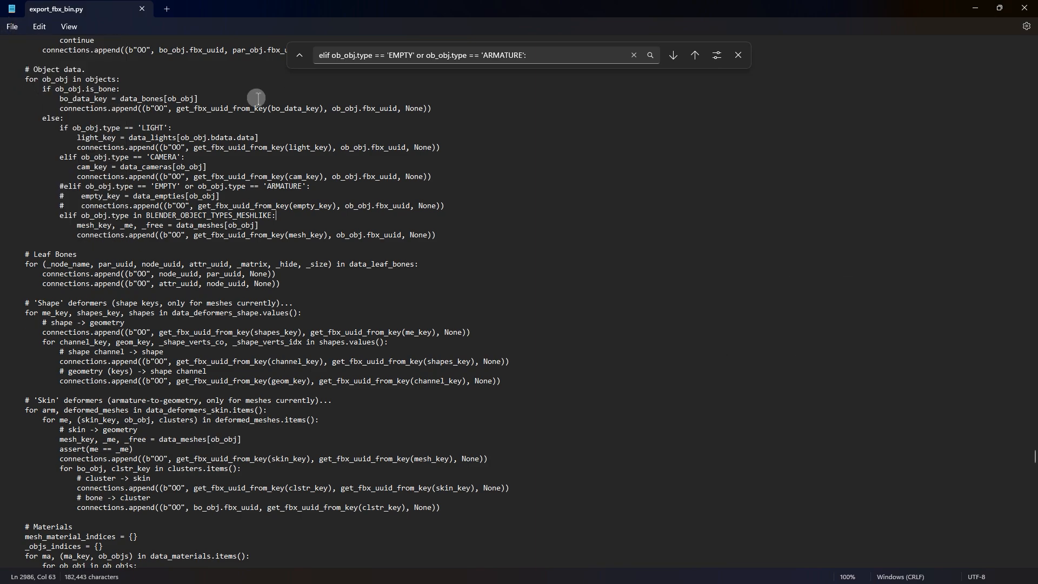
{"action": "left_click", "coordinate": [1025, 8]}
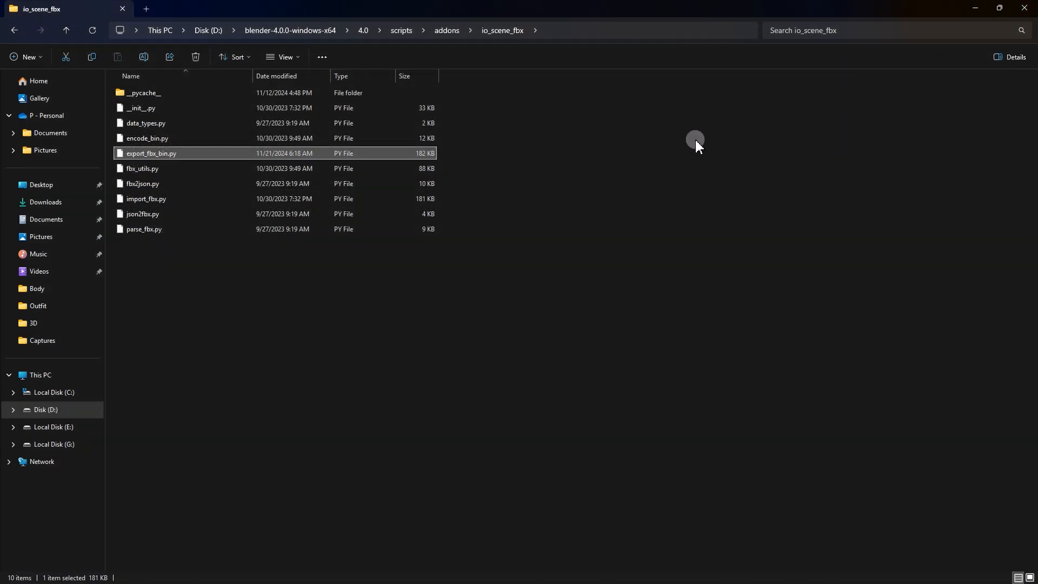
- Switch to Blender and examine the outfit character with its mesh and armature selected, then clear the selection
{"action": "key", "text": "alt+Tab"}
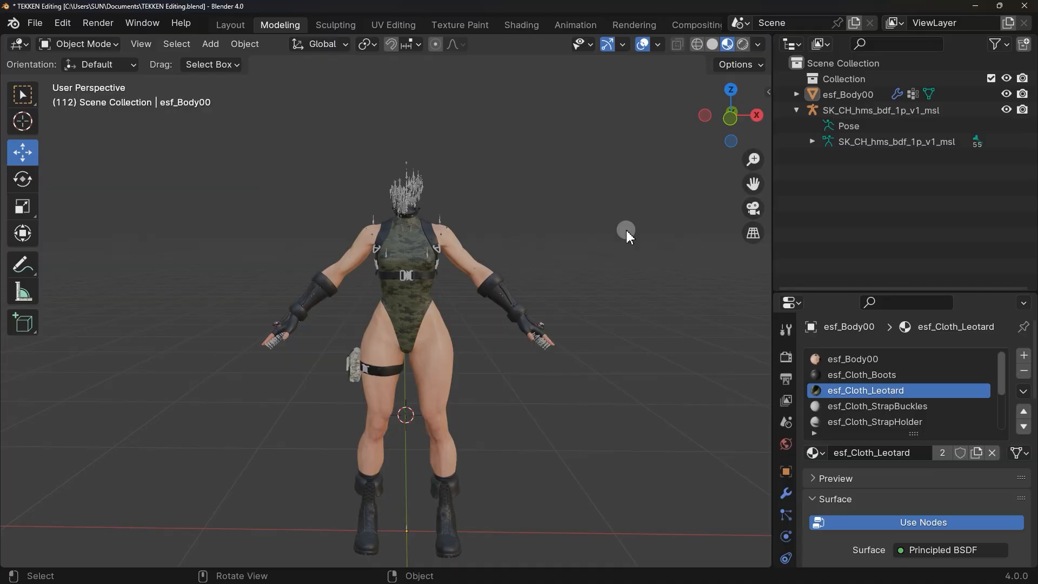
{"action": "left_click_drag", "start_coordinate": [222, 129], "coordinate": [583, 497]}
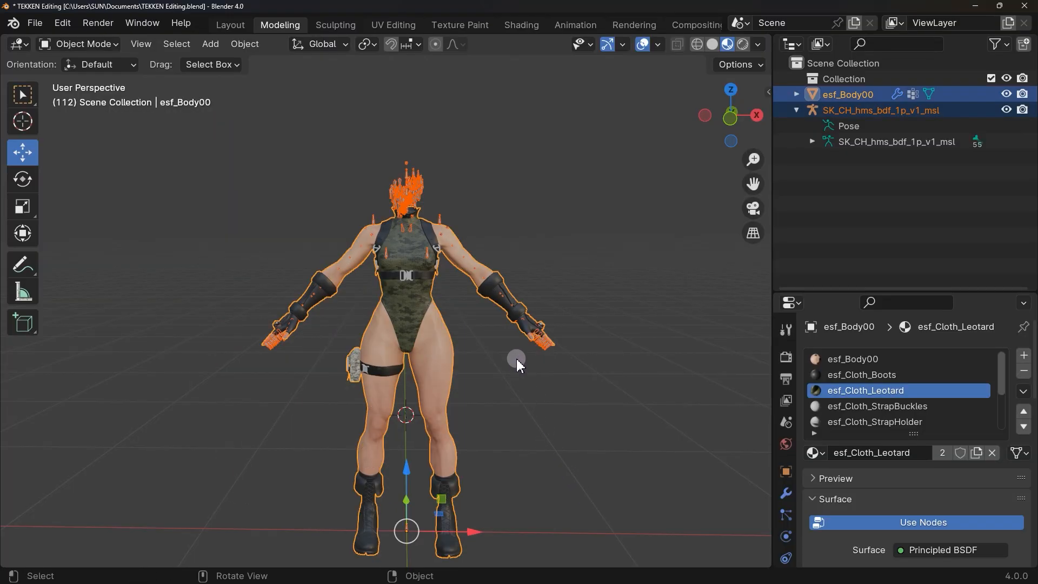
{"action": "scroll", "coordinate": [508, 354], "scroll_direction": "up", "scroll_amount": 4}
{"action": "middle_click_drag", "start_coordinate": [503, 345], "coordinate": [481, 339]}
{"action": "scroll", "coordinate": [481, 340], "scroll_direction": "down", "scroll_amount": 6}
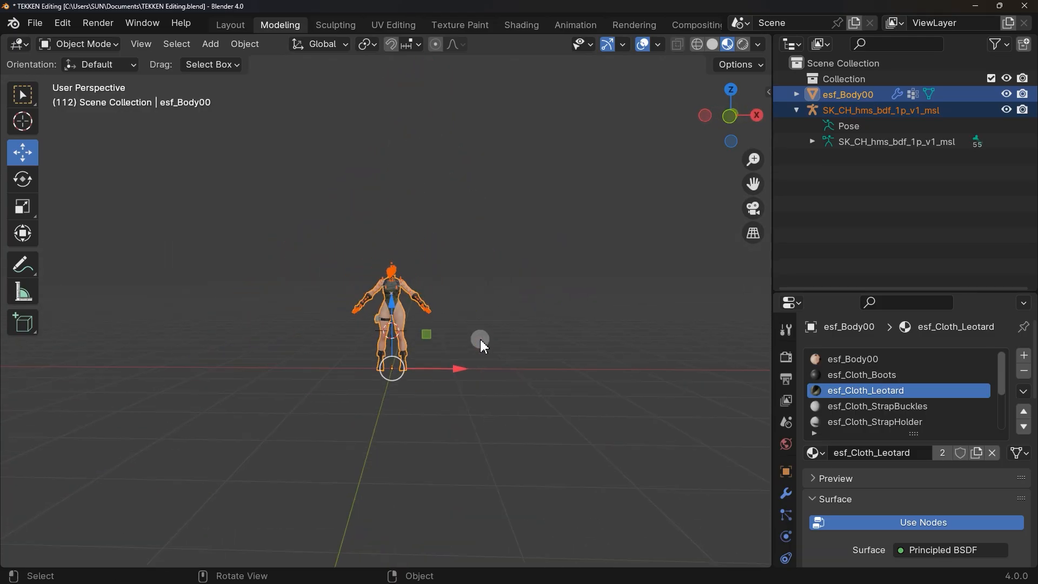
{"action": "scroll", "coordinate": [480, 339], "scroll_direction": "up", "scroll_amount": 6}
{"action": "left_click", "coordinate": [505, 371]}
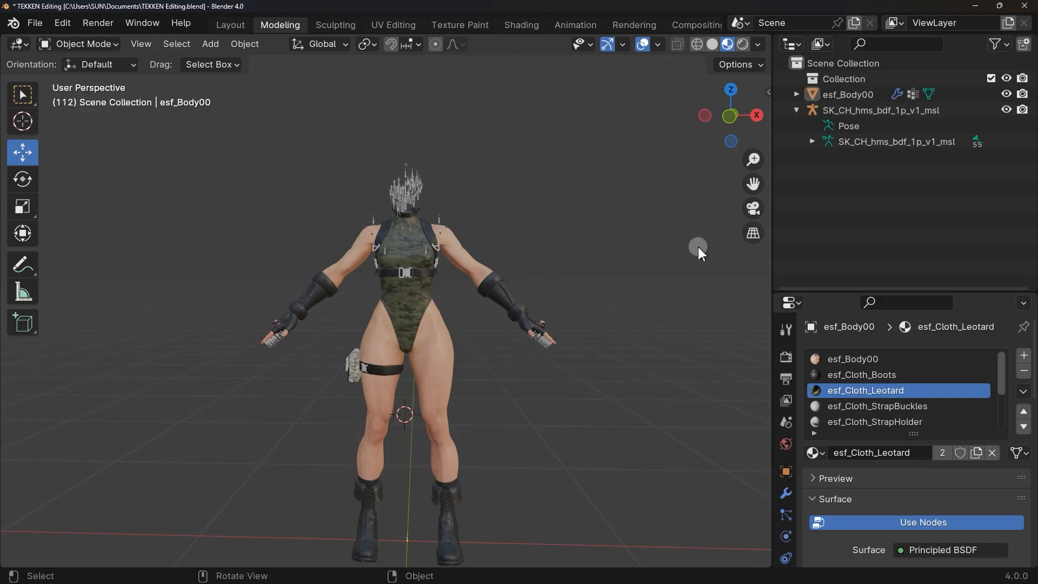
- Expand the esf_Body00 hierarchy in the Outliner and select the esf_Body00 mesh object
{"action": "left_click", "coordinate": [797, 94]}
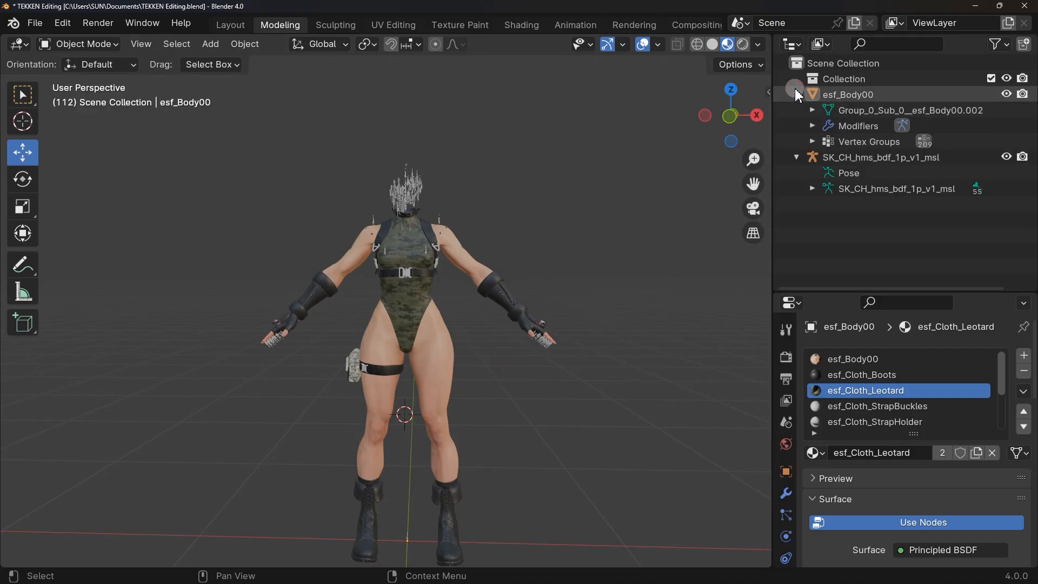
{"action": "left_click", "coordinate": [838, 97]}
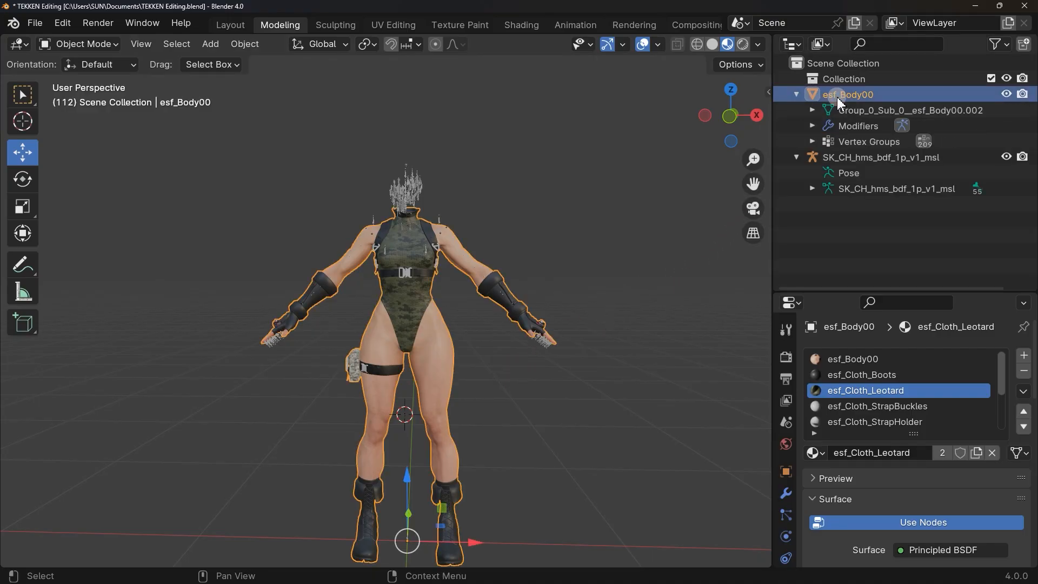
{"action": "left_click", "coordinate": [849, 157], "text": "ctrl"}
{"action": "left_click", "coordinate": [868, 214]}
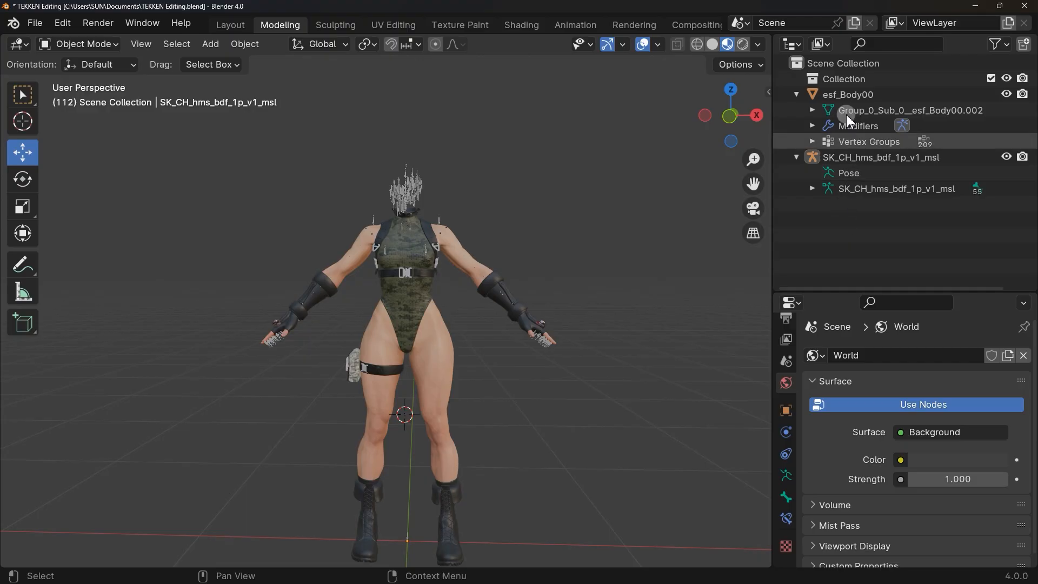
{"action": "left_click", "coordinate": [851, 96]}
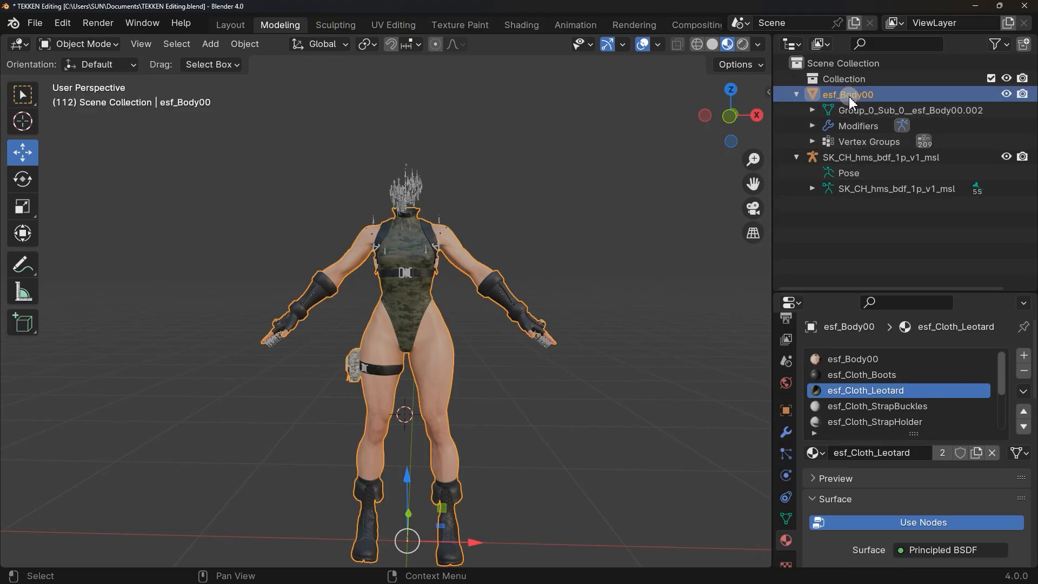
- Replace the outfit mesh's esf_Body00 material with a new material named Body
{"action": "scroll", "coordinate": [788, 536], "scroll_direction": "down", "scroll_amount": 1}
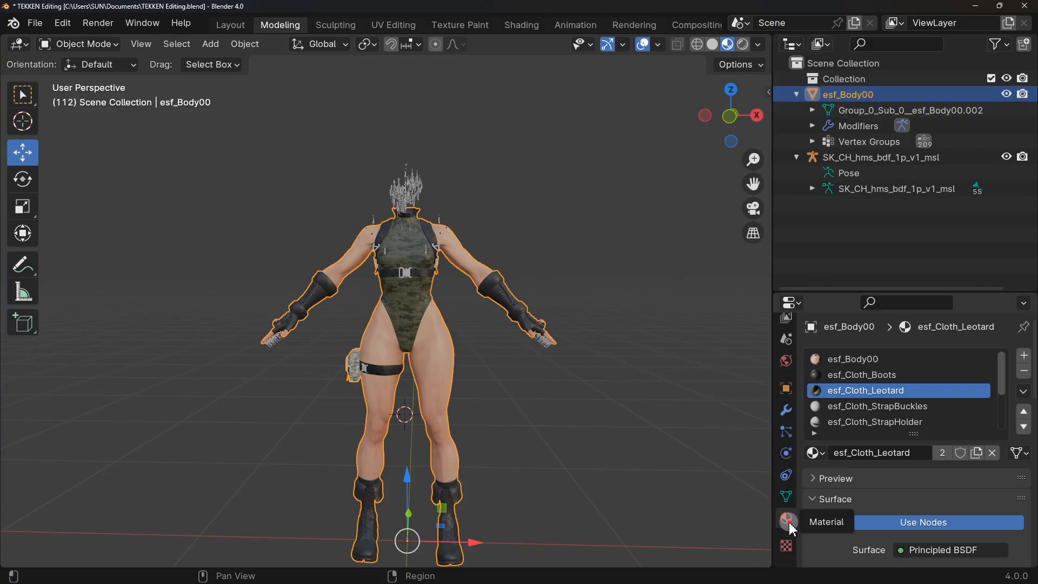
{"action": "left_click", "coordinate": [876, 361]}
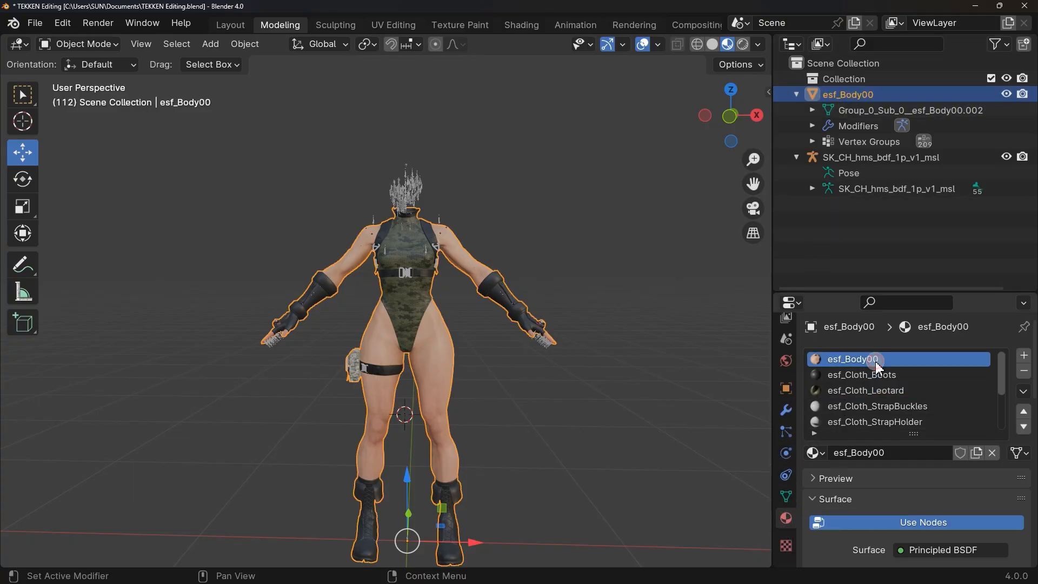
{"action": "left_click", "coordinate": [992, 453]}
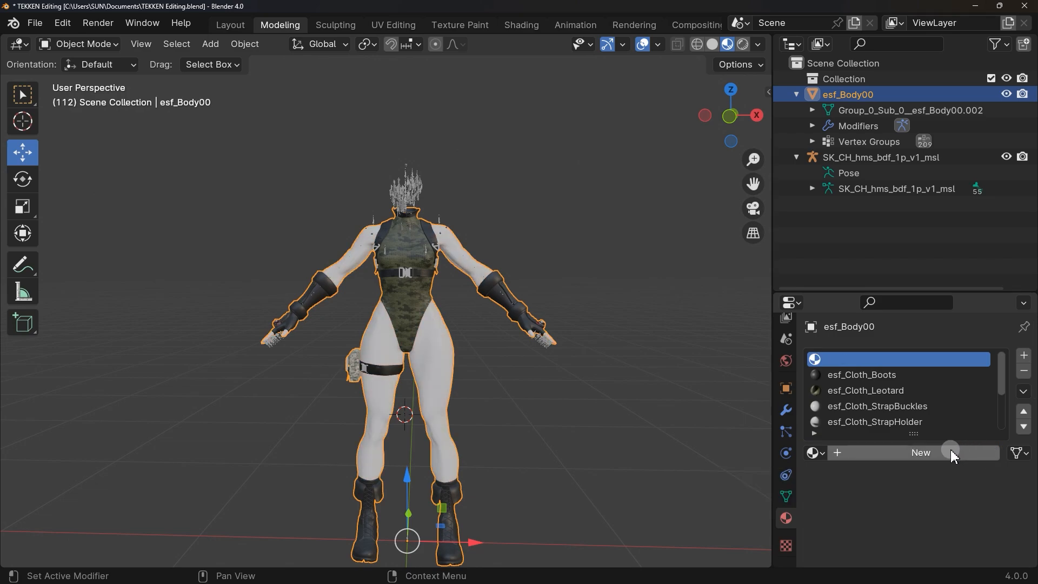
{"action": "left_click", "coordinate": [915, 453]}
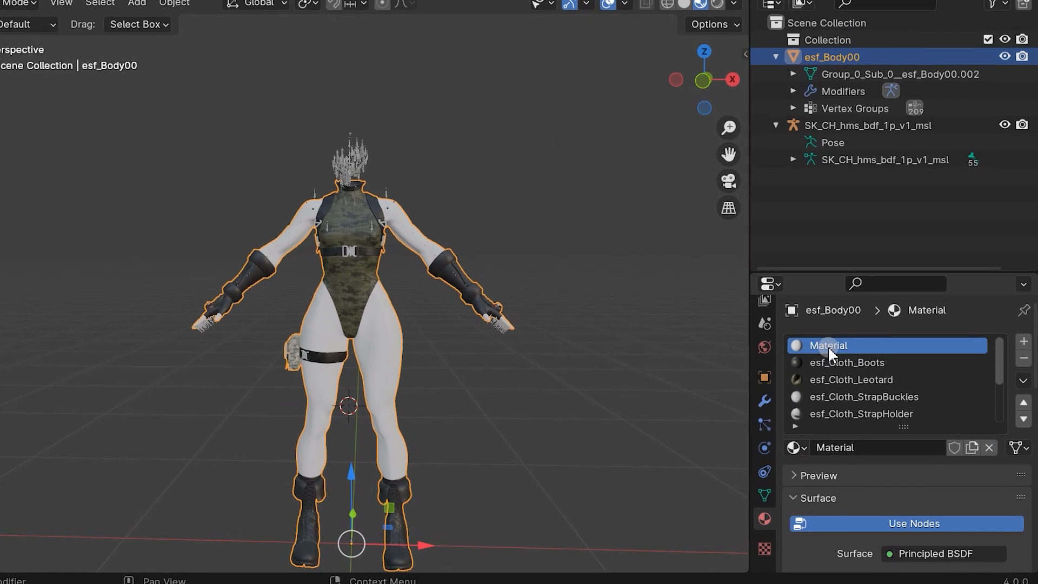
{"action": "double_click", "coordinate": [845, 360]}
{"action": "type", "text": "Body"}
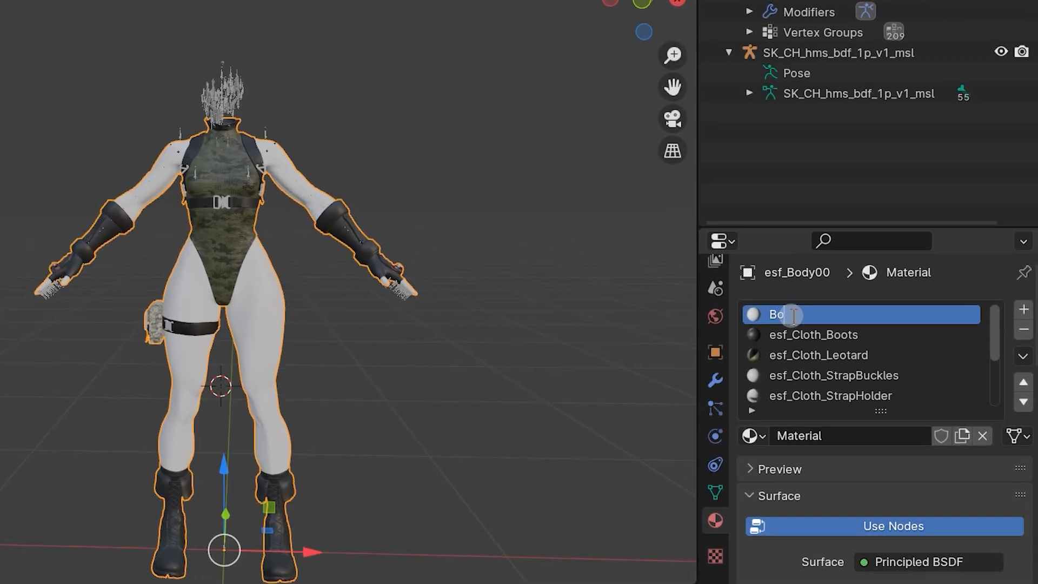
- Replace the esf_Cloth_Boots material with a new material named Boots
{"action": "left_click", "coordinate": [795, 332]}
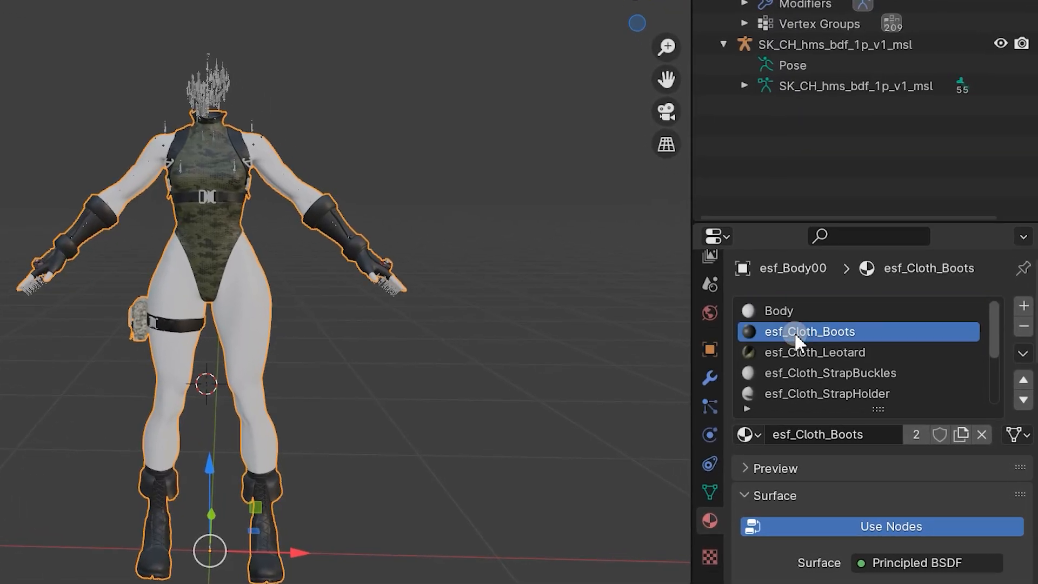
{"action": "left_click", "coordinate": [982, 434]}
{"action": "left_click", "coordinate": [886, 435]}
{"action": "double_click", "coordinate": [788, 331]}
{"action": "type", "text": "Boots"}
{"action": "key", "text": "Return"}
- Replace the esf_Cloth_Leotard material with a new material named Outfit
{"action": "left_click", "coordinate": [795, 352]}
{"action": "left_click", "coordinate": [982, 435]}
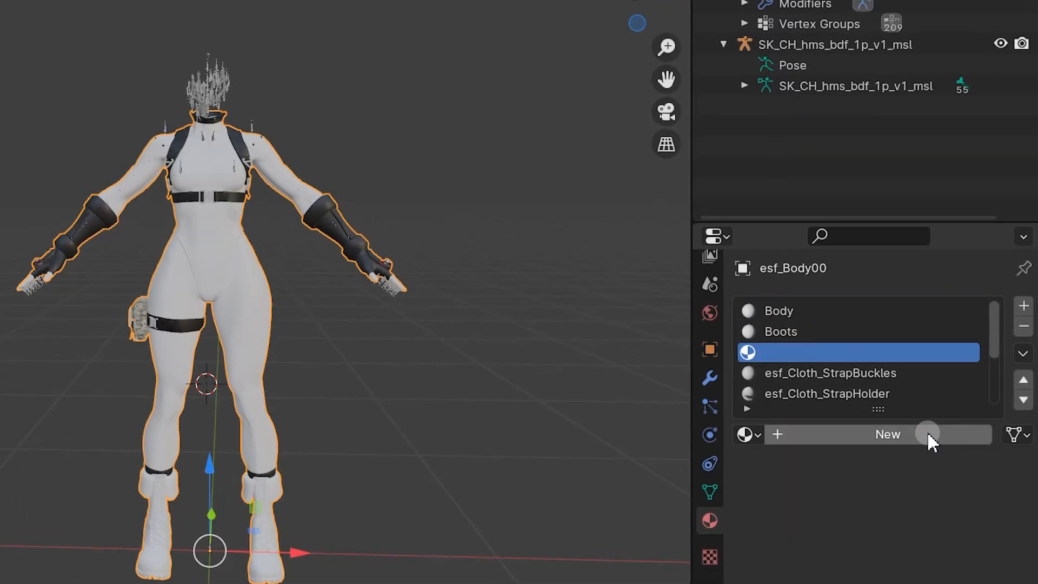
{"action": "left_click", "coordinate": [927, 436]}
{"action": "double_click", "coordinate": [794, 352]}
{"action": "type", "text": "Outfit"}
- Replace the esf_Cloth_StrapBuckles and esf_Cloth_StrapHolder materials and the one in the slot below them with new default materials
{"action": "left_click", "coordinate": [802, 373]}
{"action": "left_click", "coordinate": [982, 435]}
{"action": "left_click", "coordinate": [887, 435]}
{"action": "left_click", "coordinate": [816, 393]}
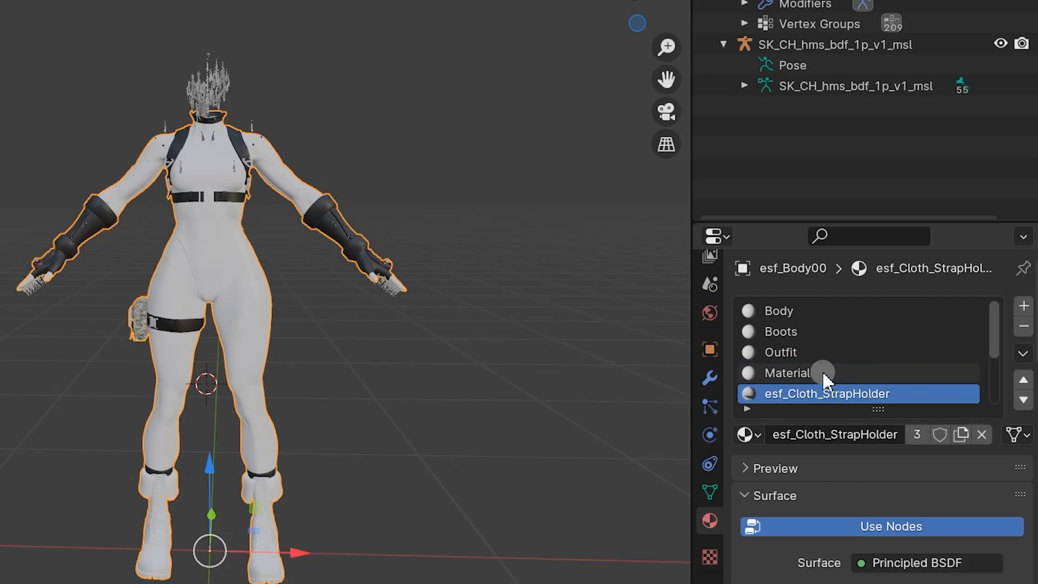
{"action": "scroll", "coordinate": [844, 373], "scroll_direction": "down", "scroll_amount": 3}
{"action": "left_click", "coordinate": [982, 435]}
{"action": "left_click", "coordinate": [886, 435]}
{"action": "left_click", "coordinate": [795, 352]}
{"action": "left_click", "coordinate": [982, 435]}
{"action": "left_click", "coordinate": [982, 435]}
- Replace the material in the slot just above esf_Cloth_Pouch with a new material named Glove
{"action": "left_click", "coordinate": [865, 373]}
{"action": "left_click", "coordinate": [982, 435]}
{"action": "left_click", "coordinate": [919, 435]}
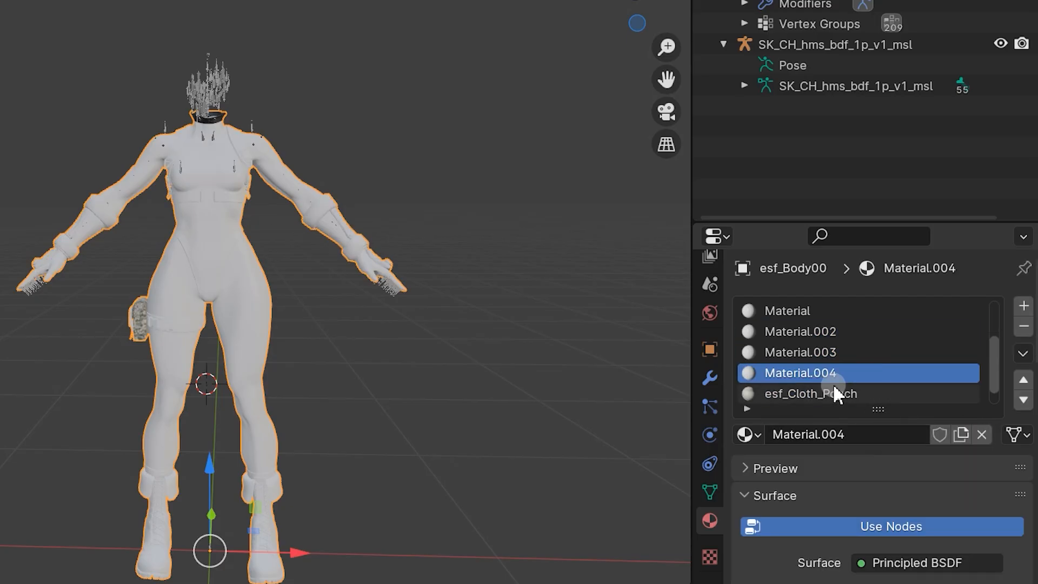
{"action": "double_click", "coordinate": [827, 374]}
{"action": "type", "text": "Glove"}
{"action": "key", "text": "Return"}
- Replace the esf_Cloth_Pouch material with a new default material
{"action": "left_click", "coordinate": [843, 393]}
{"action": "left_click", "coordinate": [982, 435]}
{"action": "left_click", "coordinate": [886, 435]}
- Replace the material in the slot below the pouch's with a new one named NeckLess, and select the Body material slot
{"action": "left_click", "coordinate": [795, 394]}
{"action": "left_click", "coordinate": [982, 434]}
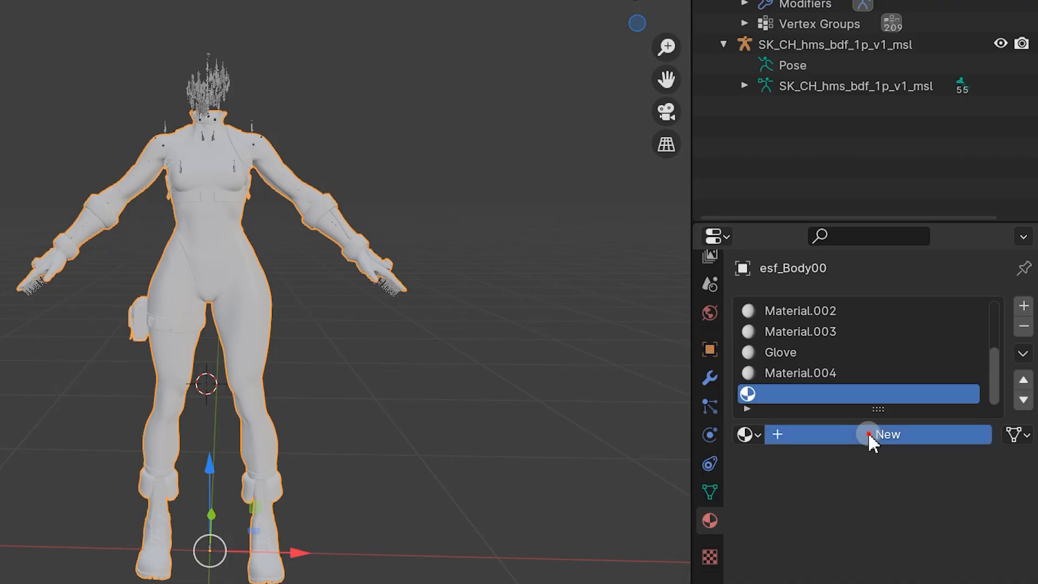
{"action": "left_click", "coordinate": [871, 436]}
{"action": "double_click", "coordinate": [816, 395]}
{"action": "type", "text": "NeckLess"}
{"action": "key", "text": "Return"}
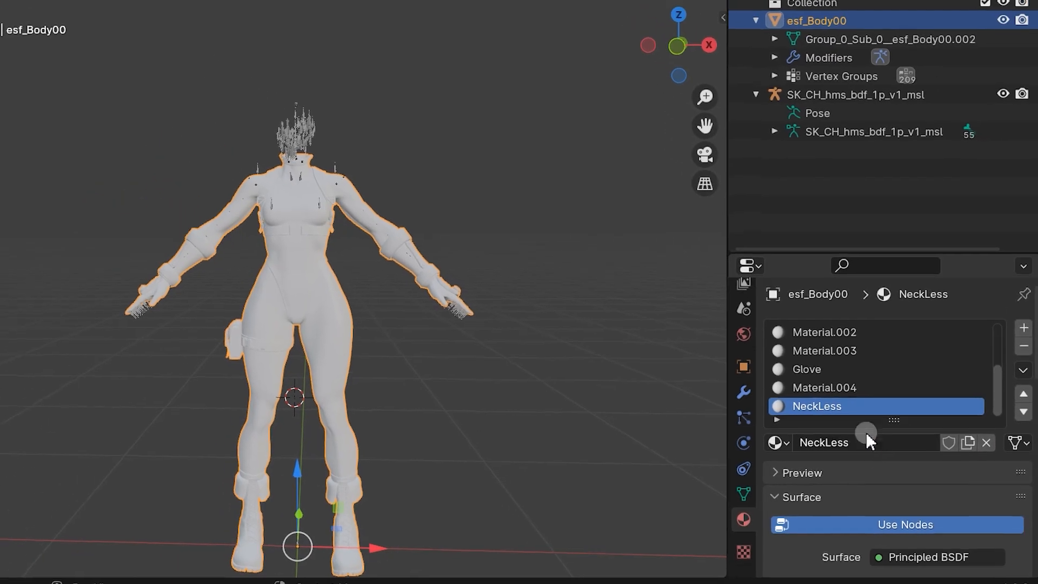
{"action": "scroll", "coordinate": [846, 372], "scroll_direction": "up", "scroll_amount": 1}
{"action": "scroll", "coordinate": [880, 412], "scroll_direction": "up", "scroll_amount": 3}
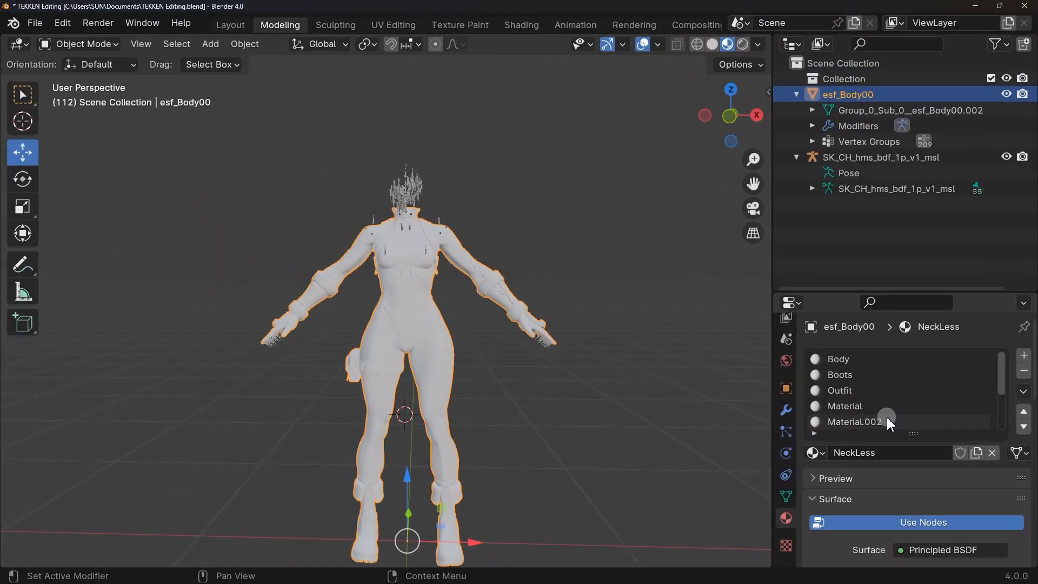
{"action": "left_click", "coordinate": [875, 359]}
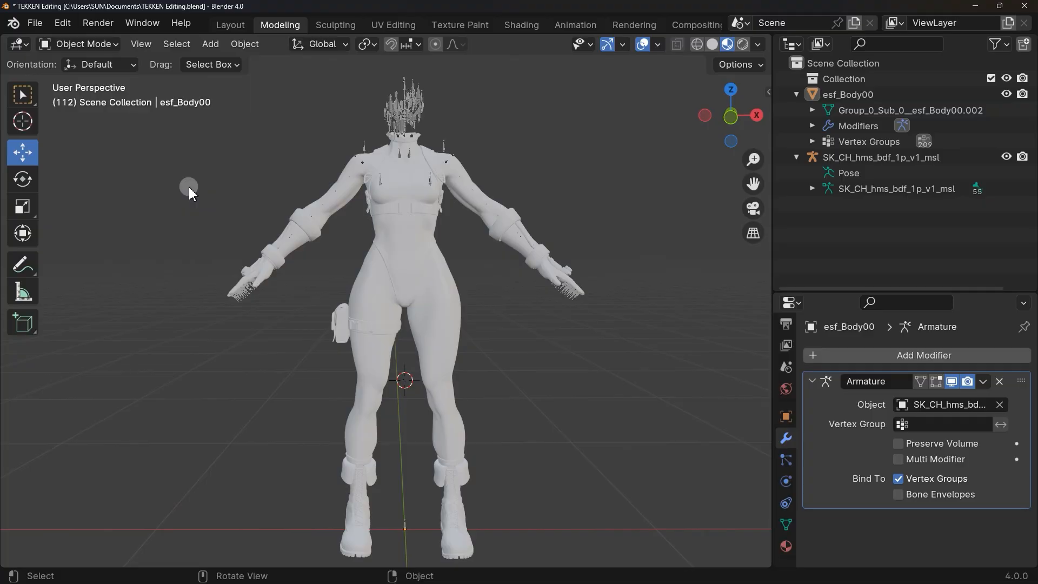
- Start an FBX export of the scene and review its Include and Transform options
{"action": "left_click", "coordinate": [35, 23]}
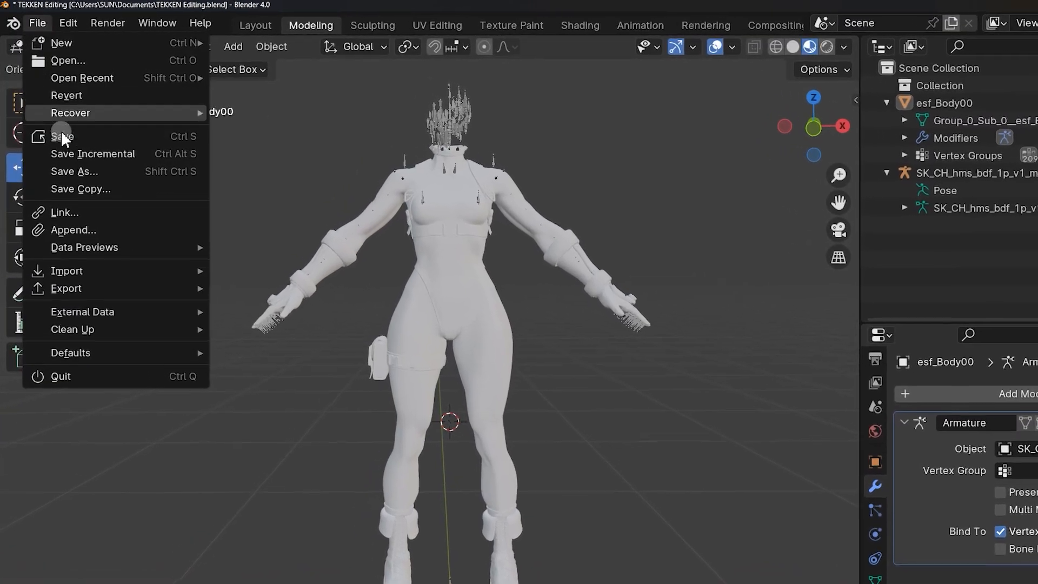
{"action": "mouse_move", "coordinate": [66, 275]}
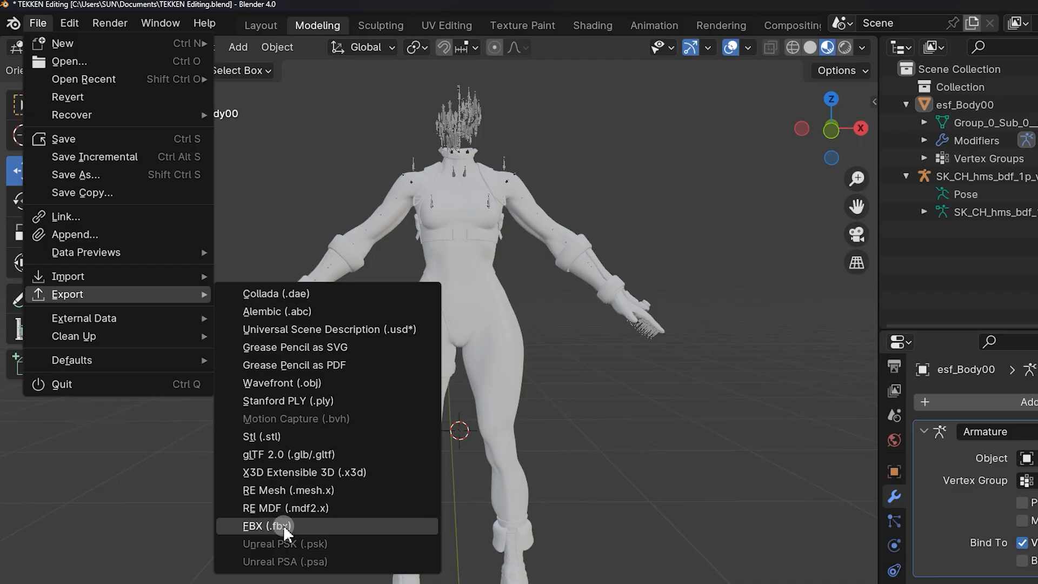
{"action": "left_click", "coordinate": [283, 525]}
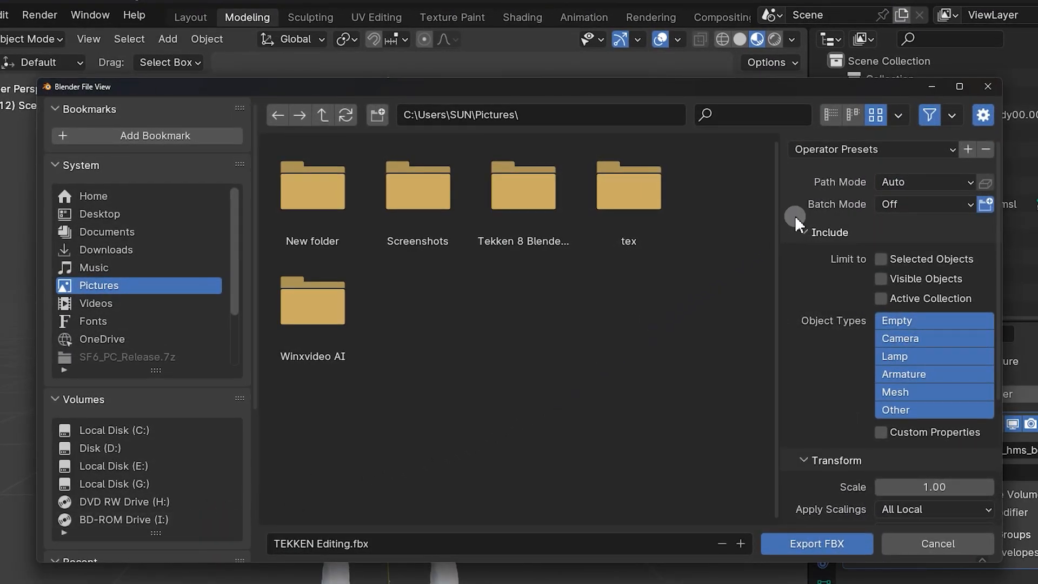
{"action": "scroll", "coordinate": [832, 202], "scroll_direction": "down", "scroll_amount": 2}
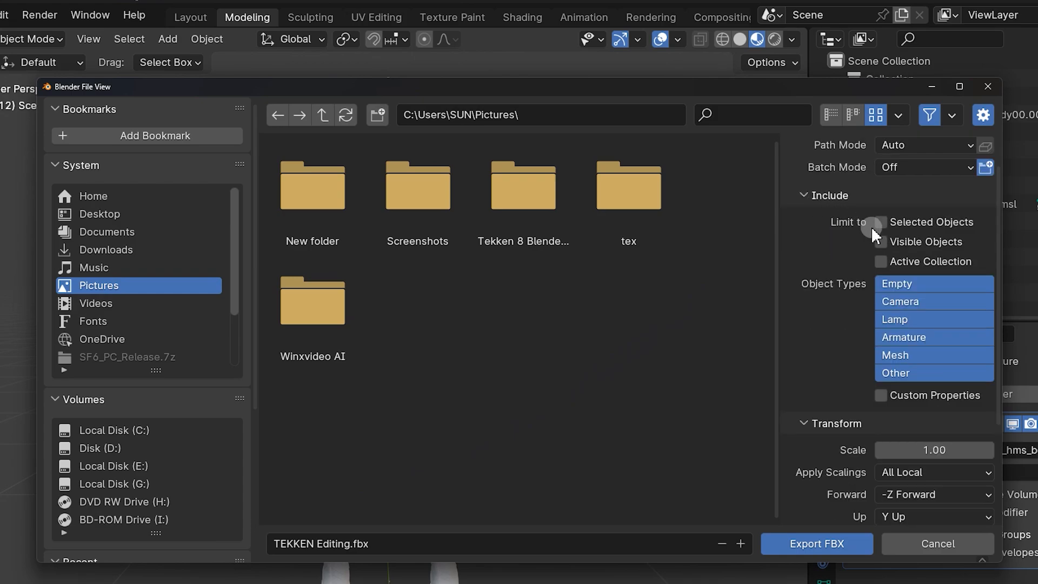
{"action": "scroll", "coordinate": [816, 279], "scroll_direction": "down", "scroll_amount": 5}
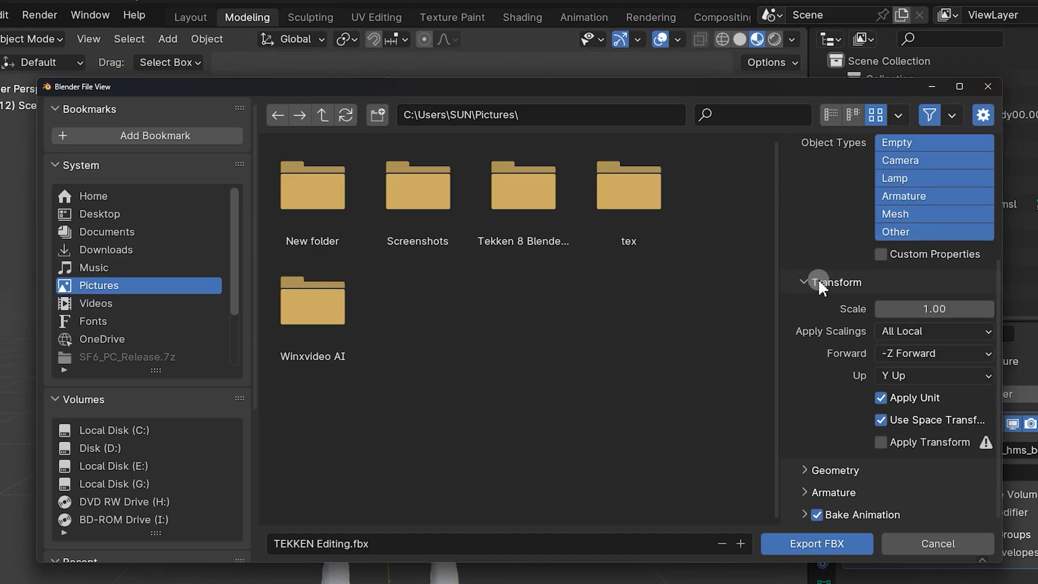
- Set the export's geometry Smoothing to Face and enable Triangulate Faces and Tangent Space
{"action": "left_click", "coordinate": [831, 464]}
{"action": "scroll", "coordinate": [829, 410], "scroll_direction": "down", "scroll_amount": 6}
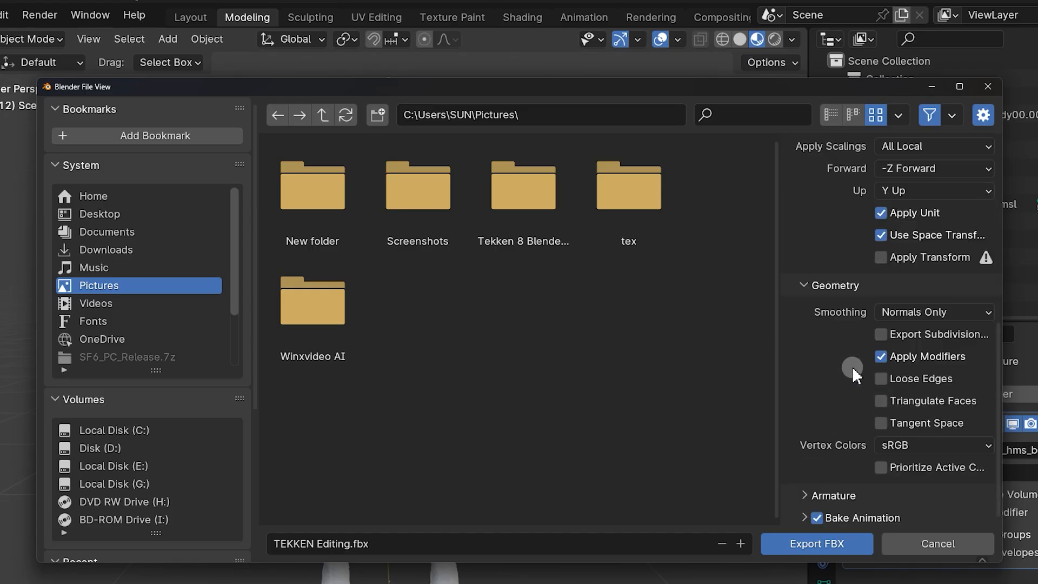
{"action": "left_click", "coordinate": [888, 312]}
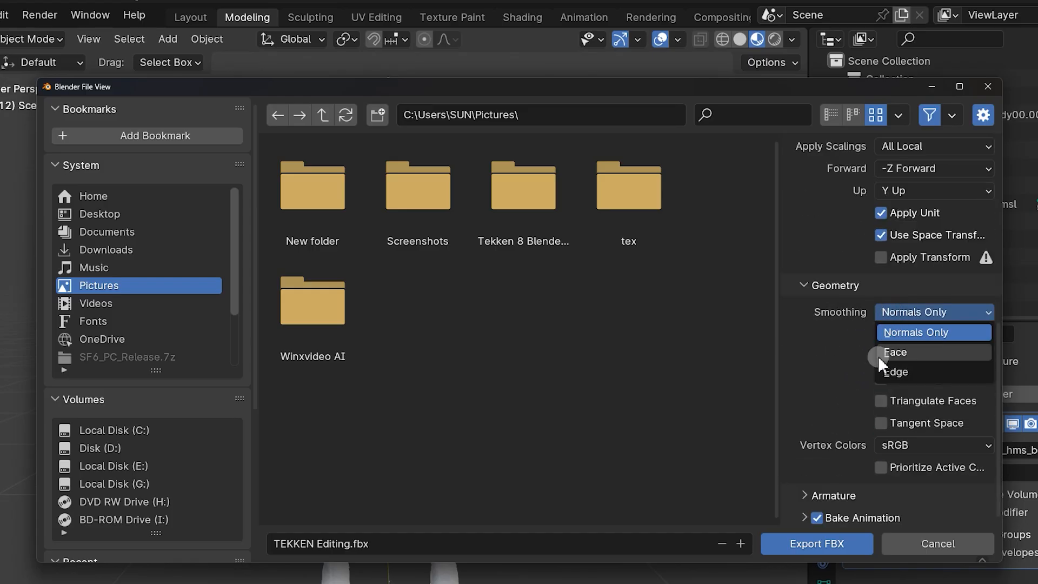
{"action": "left_click", "coordinate": [895, 352]}
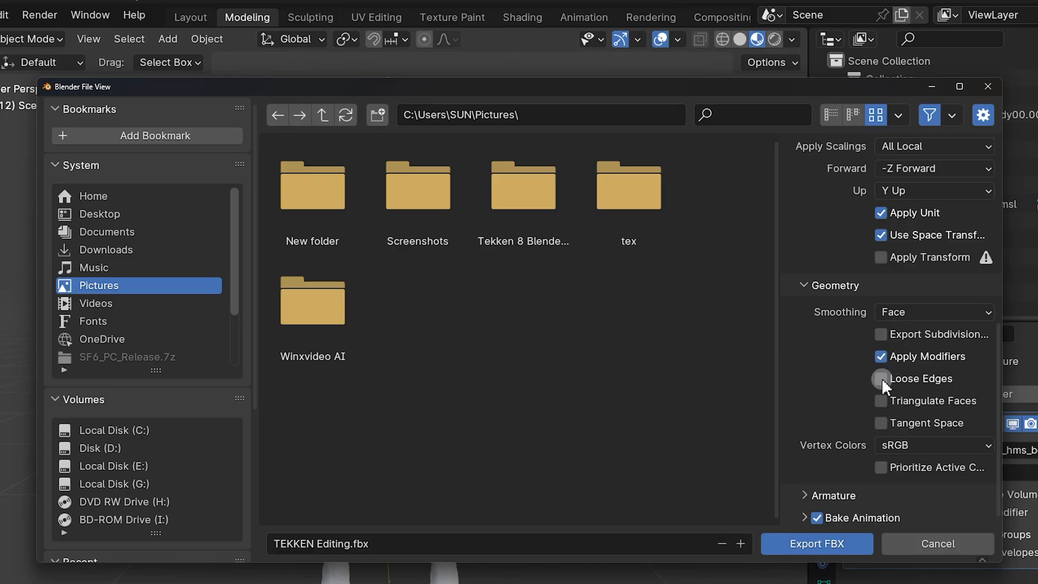
{"action": "left_click", "coordinate": [887, 442]}
{"action": "left_click", "coordinate": [890, 485]}
- In the export's armature options, choose Y Axis as the primary bone axis and X Axis as the secondary
{"action": "left_click", "coordinate": [808, 492]}
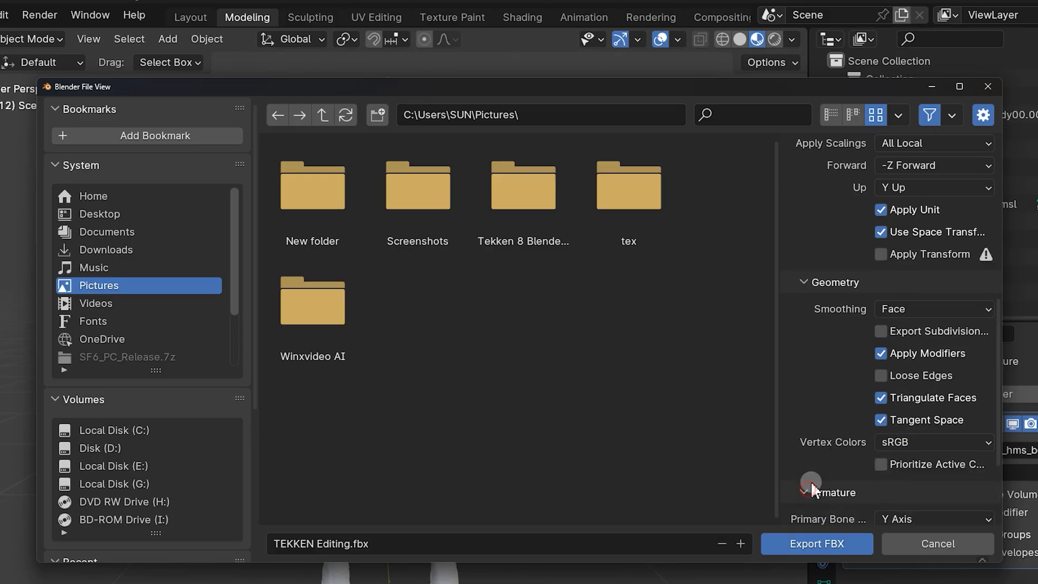
{"action": "scroll", "coordinate": [818, 371], "scroll_direction": "down", "scroll_amount": 5}
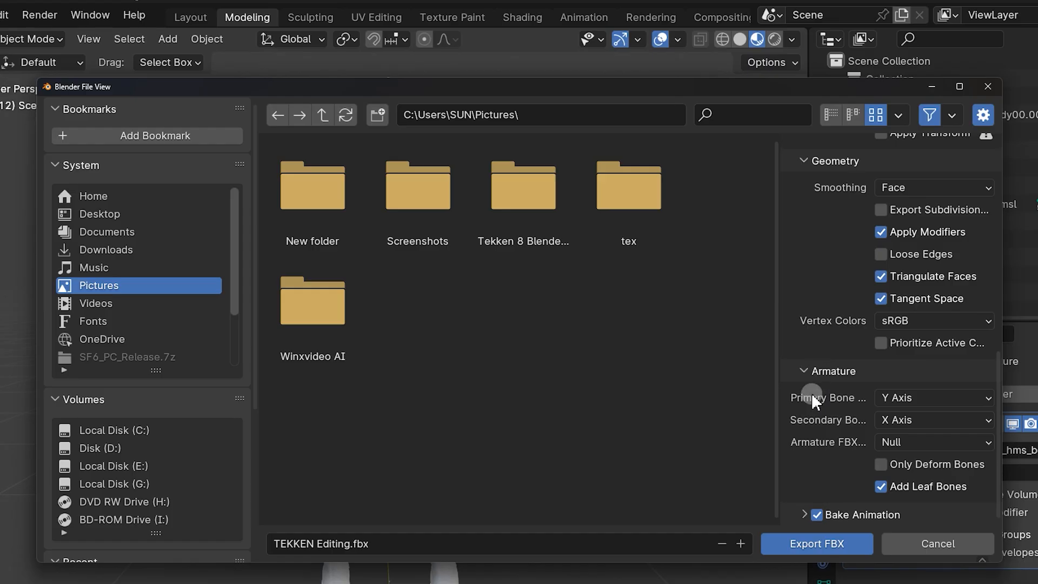
{"action": "left_click", "coordinate": [890, 397]}
{"action": "left_click", "coordinate": [896, 437]}
{"action": "left_click", "coordinate": [903, 419]}
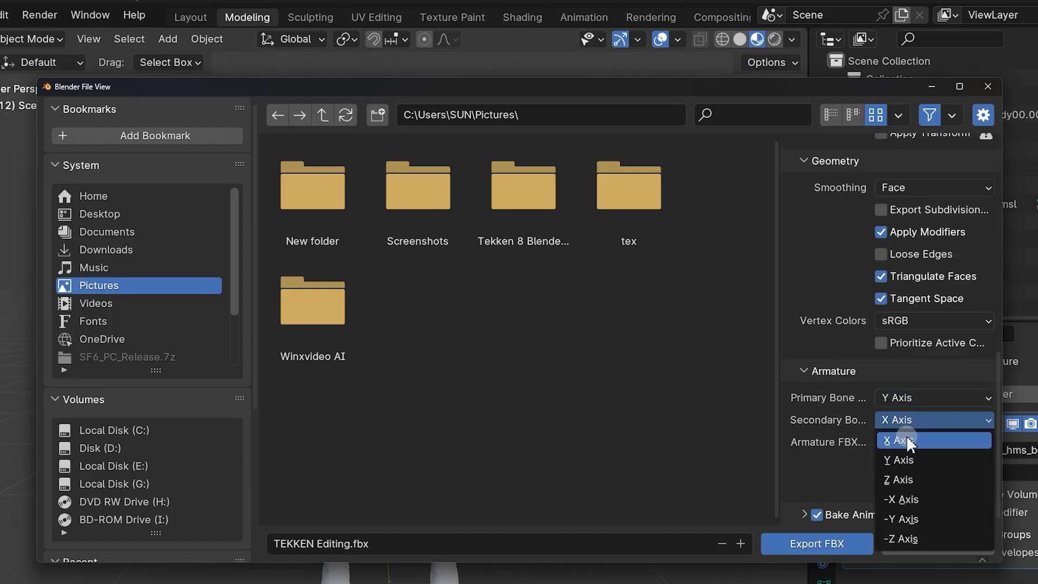
{"action": "left_click", "coordinate": [891, 441]}
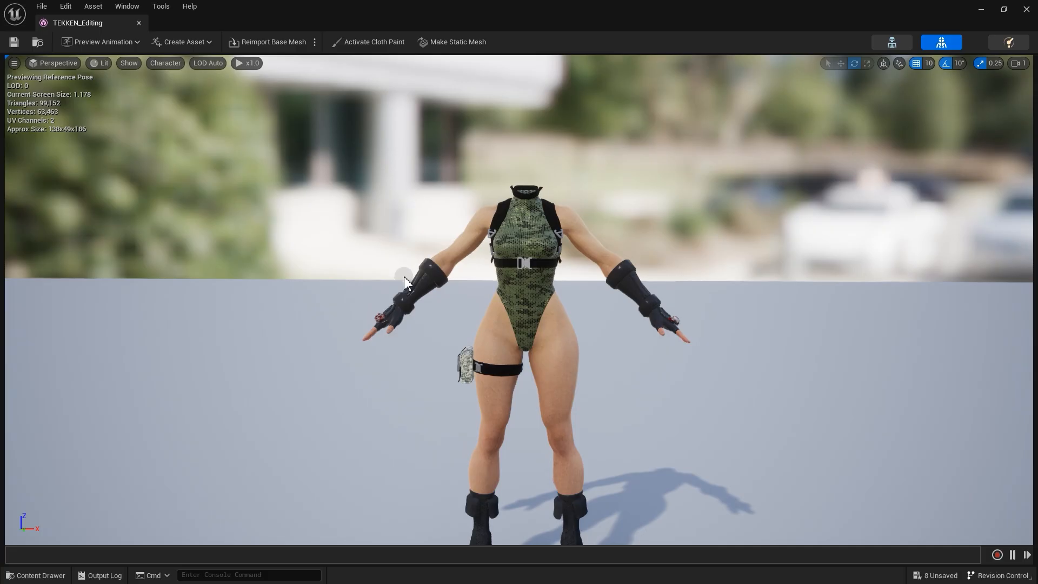
- Switch to Unreal Engine and examine the TEKKEN_Editing skeletal mesh's orientation and materials in the preview
{"action": "scroll", "coordinate": [443, 386], "scroll_direction": "up", "scroll_amount": 8}
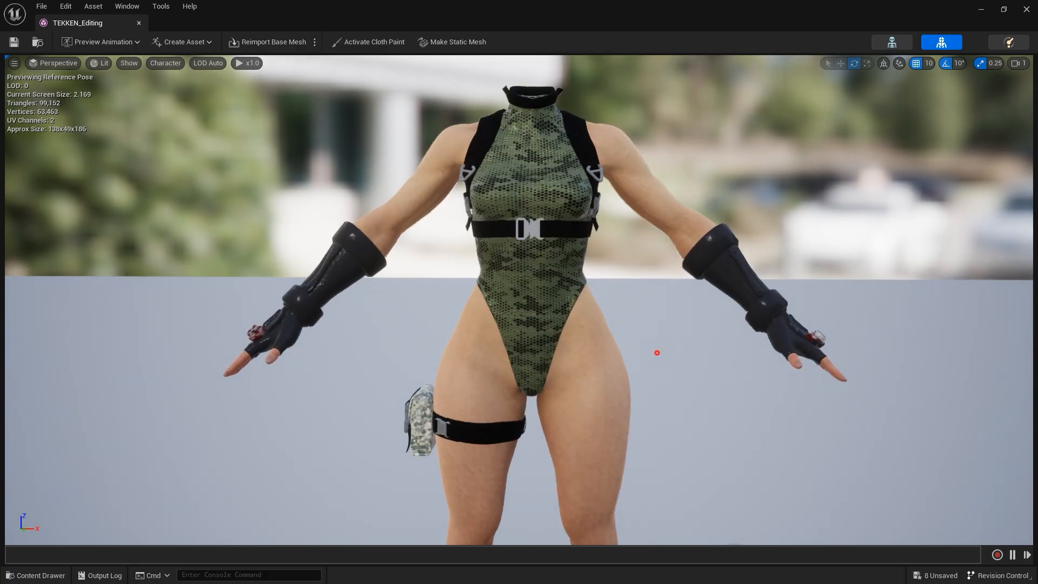
{"action": "scroll", "coordinate": [657, 352], "scroll_direction": "down", "scroll_amount": 4}
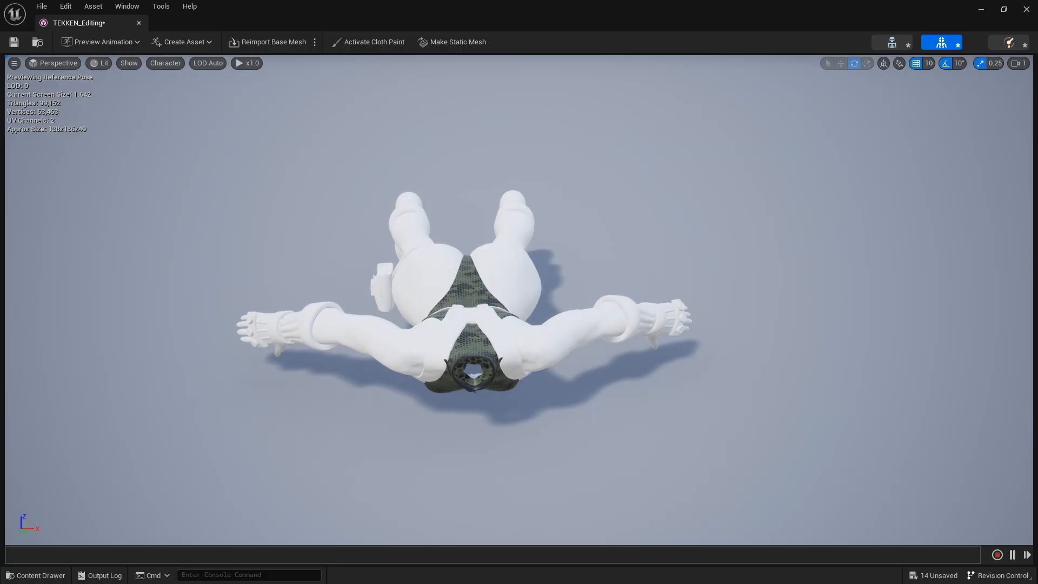
{"action": "left_click_drag", "start_coordinate": [519, 303], "coordinate": [427, 359]}
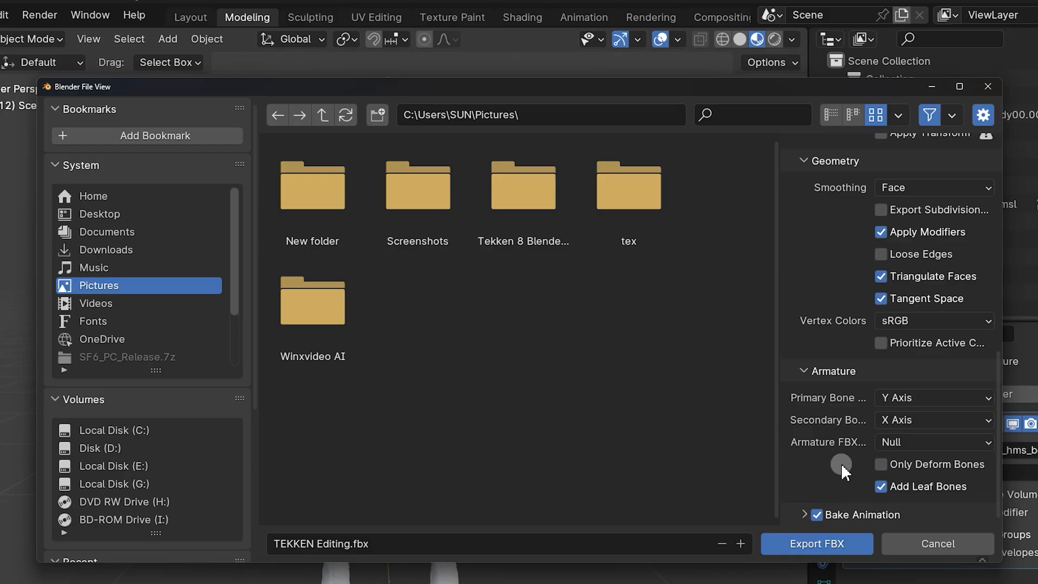
- Back in Blender's FBX export, keep the armature node type at Null and turn off Add Leaf Bones and Bake Animation
{"action": "left_click", "coordinate": [884, 441]}
{"action": "left_click", "coordinate": [893, 460]}
{"action": "left_click", "coordinate": [817, 515]}
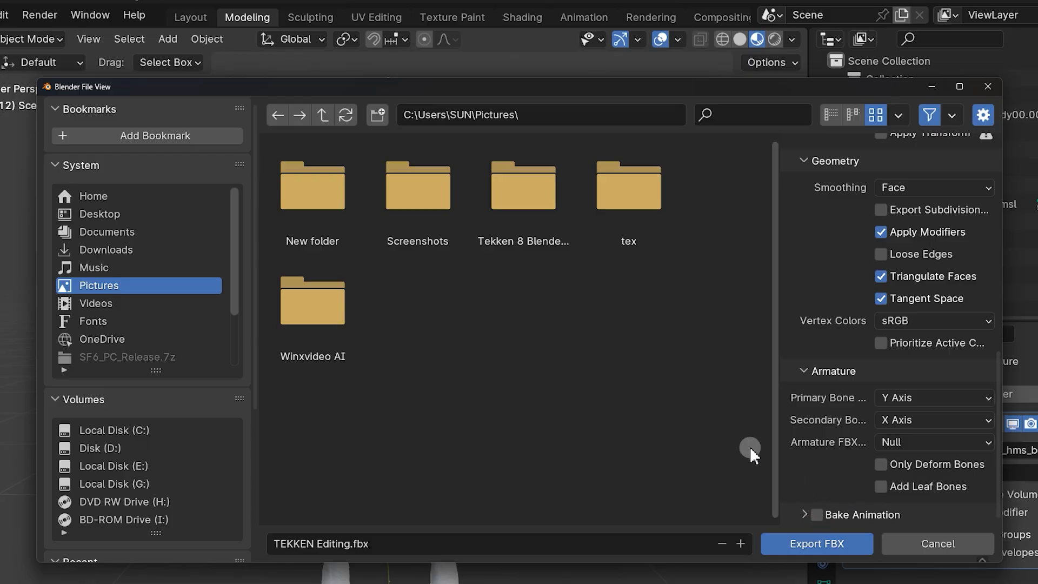
- Export TEKKEN Editing.fbx into the Tekken 8 Blender FBX folder and select the exported file in File Explorer
{"action": "left_click", "coordinate": [504, 235]}
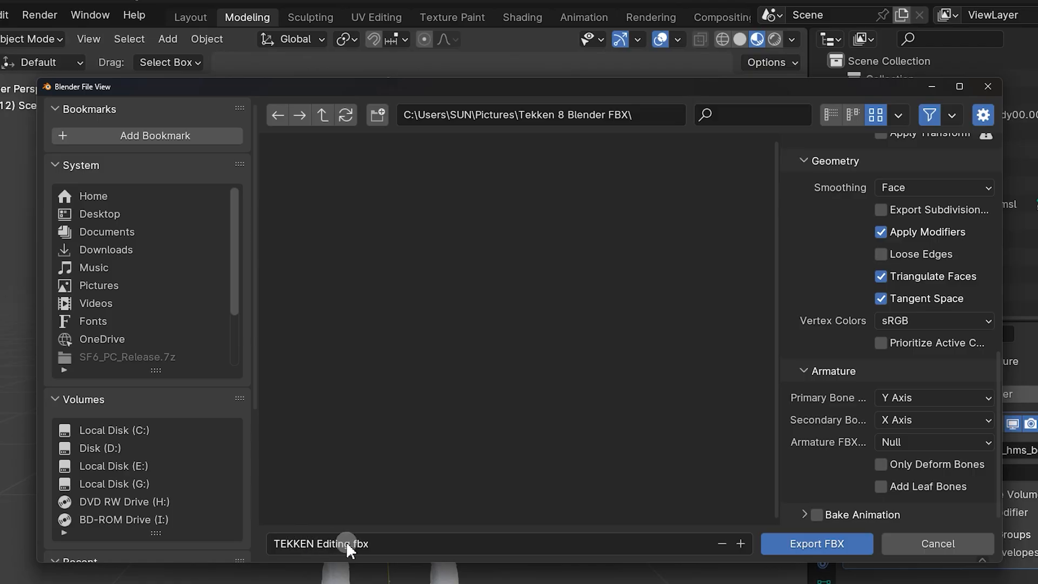
{"action": "left_click", "coordinate": [809, 542]}
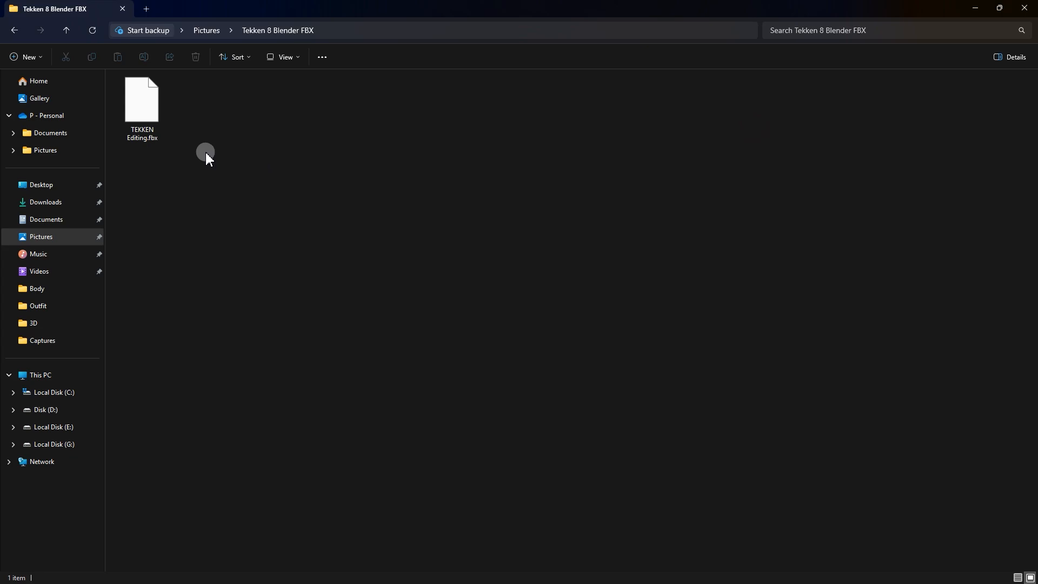
{"action": "left_click", "coordinate": [149, 108]}
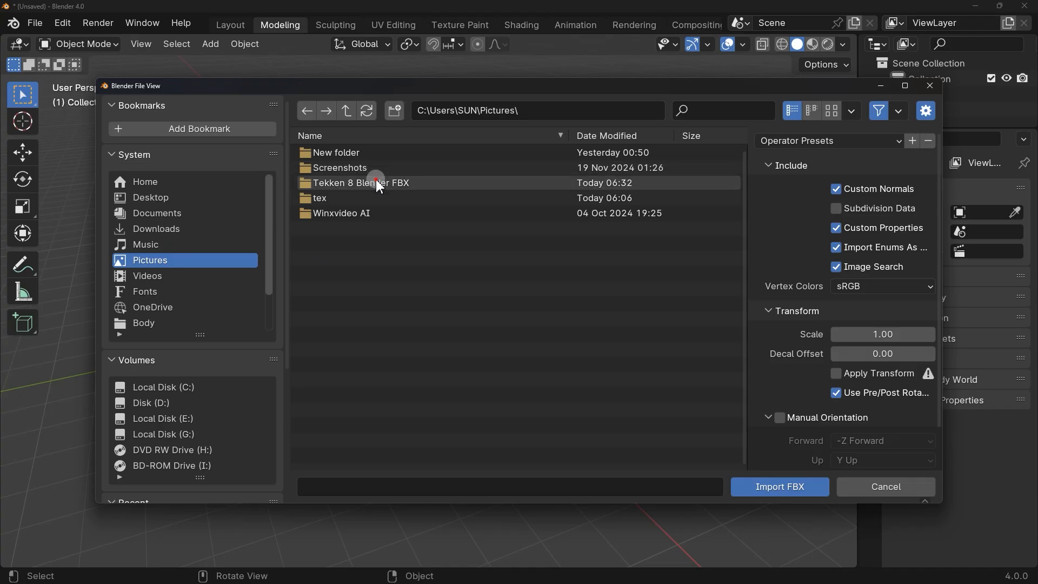
- Import TEKKEN Editing.fbx from the Tekken 8 Blender FBX folder into an unsaved Blender scene and examine the character from the front
{"action": "double_click", "coordinate": [359, 180]}
{"action": "left_click", "coordinate": [384, 153]}
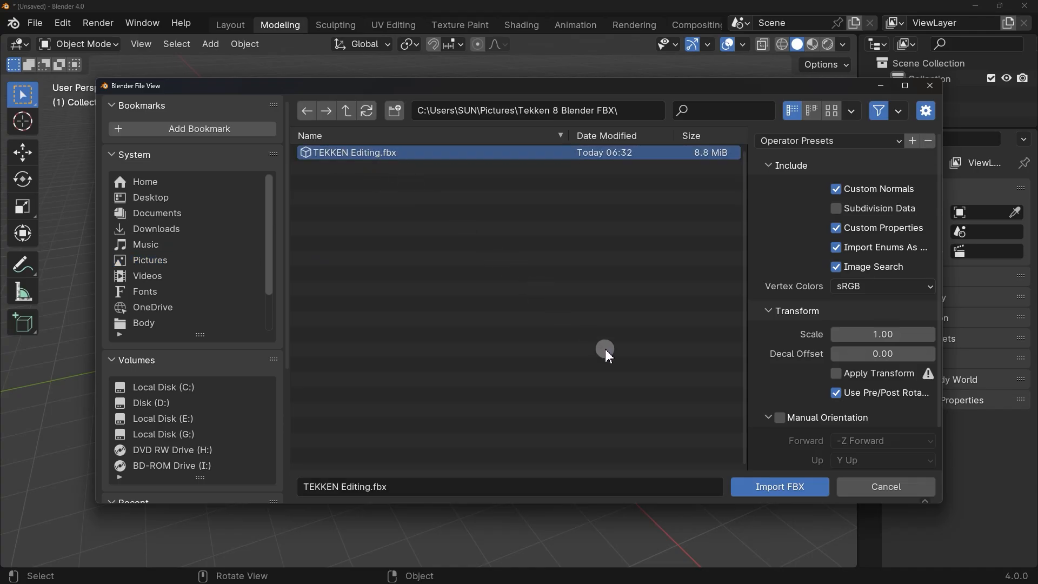
{"action": "left_click", "coordinate": [761, 488]}
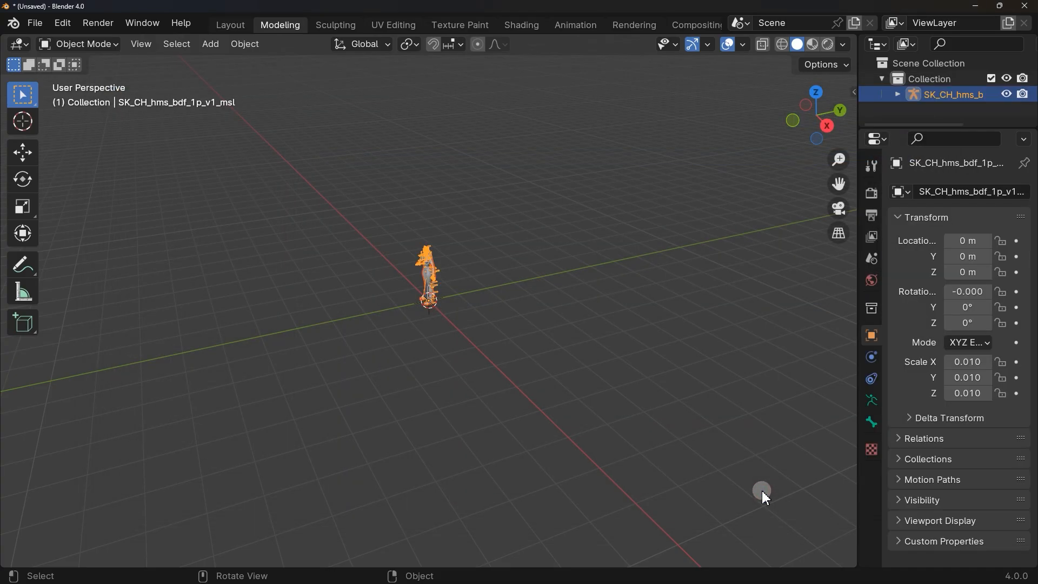
{"action": "scroll", "coordinate": [479, 234], "scroll_direction": "up", "scroll_amount": 8}
{"action": "middle_click_drag", "start_coordinate": [479, 233], "coordinate": [503, 170]}
{"action": "scroll", "coordinate": [484, 335], "scroll_direction": "down", "scroll_amount": 4}
{"action": "middle_click_drag", "start_coordinate": [485, 338], "coordinate": [551, 323]}
{"action": "scroll", "coordinate": [551, 322], "scroll_direction": "up", "scroll_amount": 3}
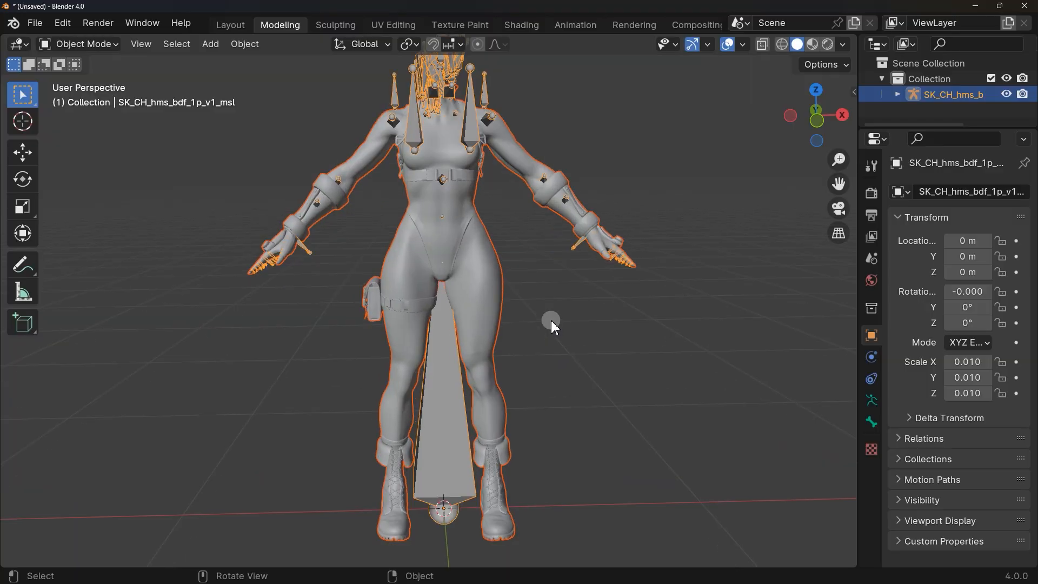
- Examine the imported character from a slightly turned front view and hide its SK_CH_hms_bdf armature in the viewport
{"action": "middle_click_drag", "start_coordinate": [676, 241], "coordinate": [572, 265]}
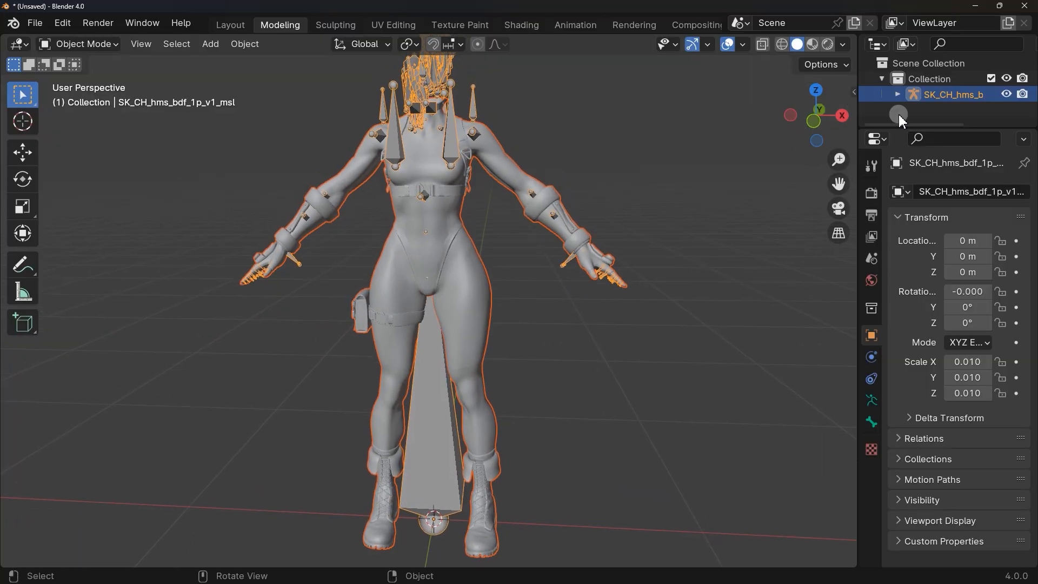
{"action": "left_click", "coordinate": [1006, 95]}
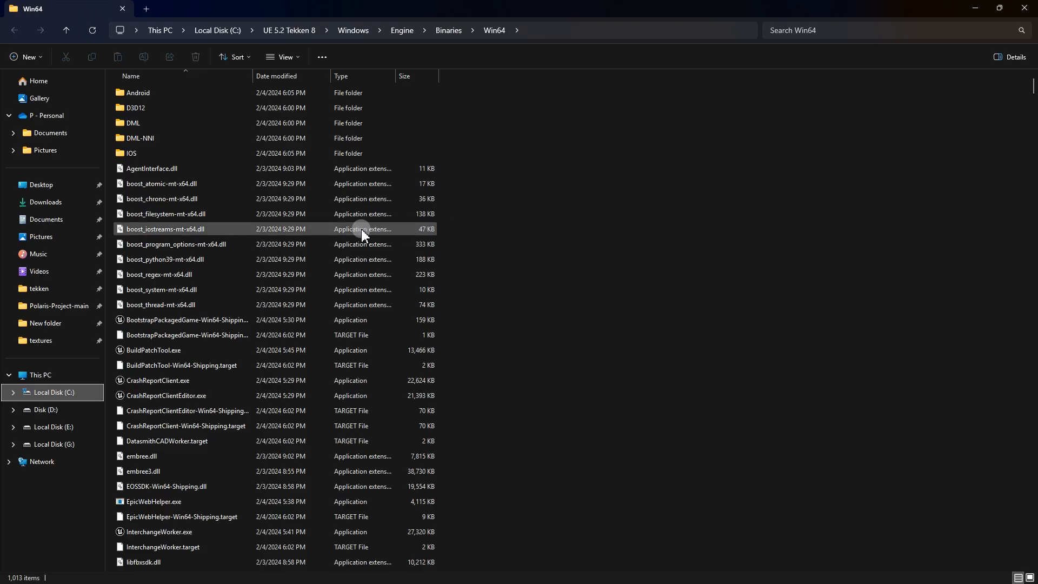
- In File Explorer, launch UnrealEditor.exe from the UE 5.2 Tekken 8 Win64 folder and maximize the Unreal Project Browser
{"action": "left_click", "coordinate": [361, 229]}
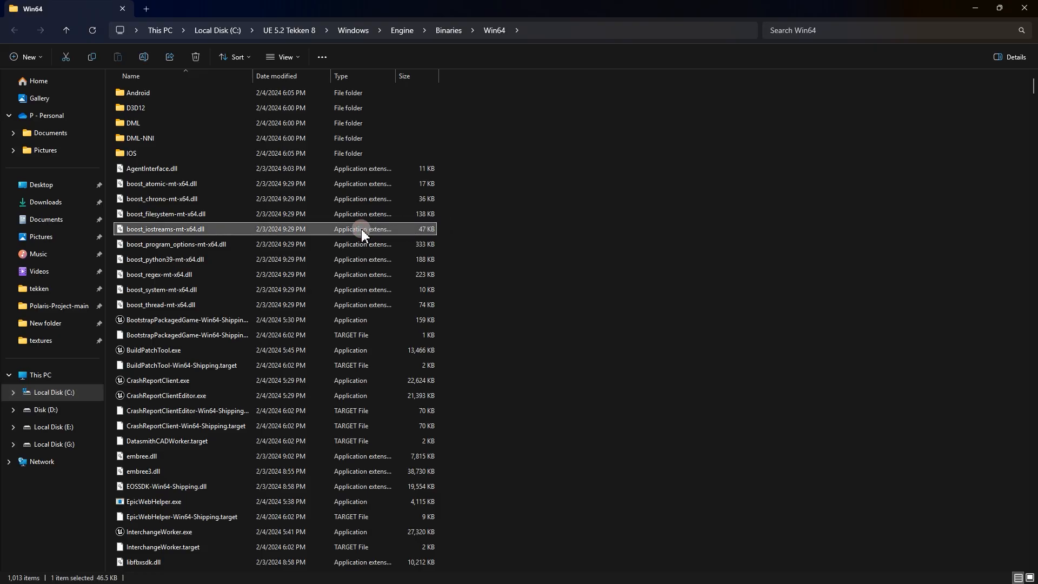
{"action": "key", "text": "u"}
{"action": "left_click", "coordinate": [188, 90]}
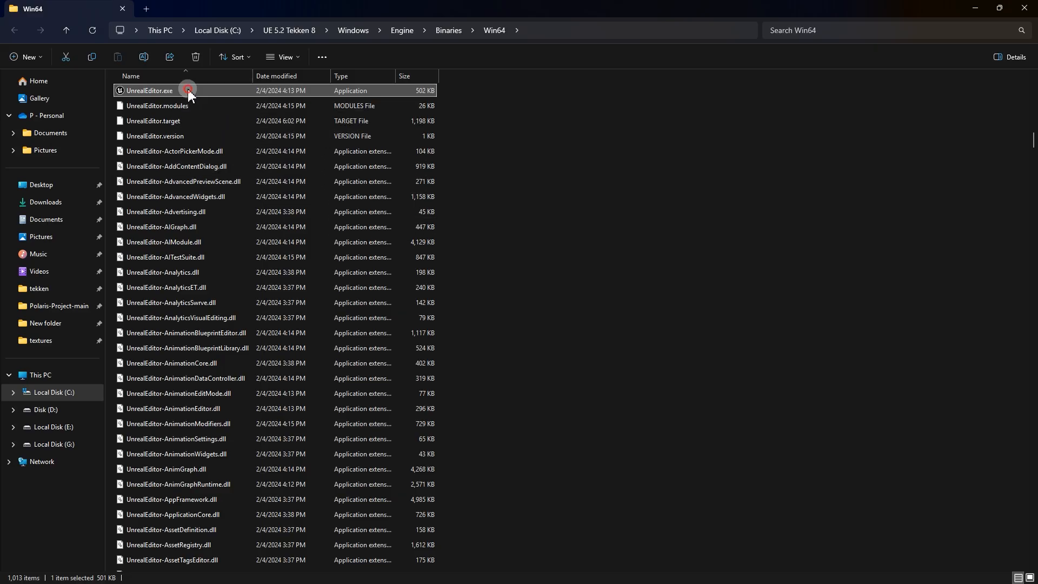
{"action": "double_click", "coordinate": [187, 89]}
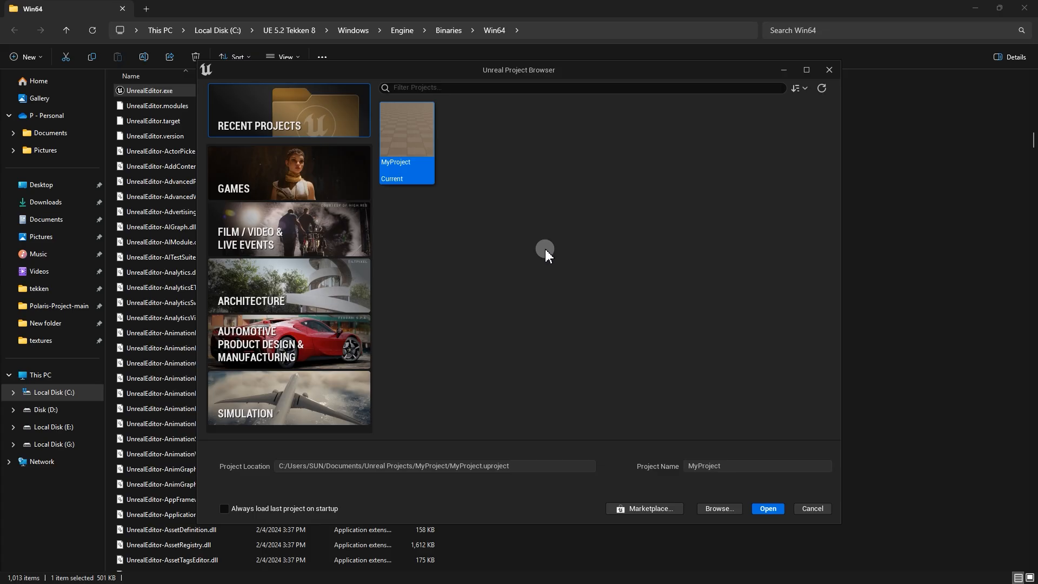
{"action": "left_click", "coordinate": [806, 70]}
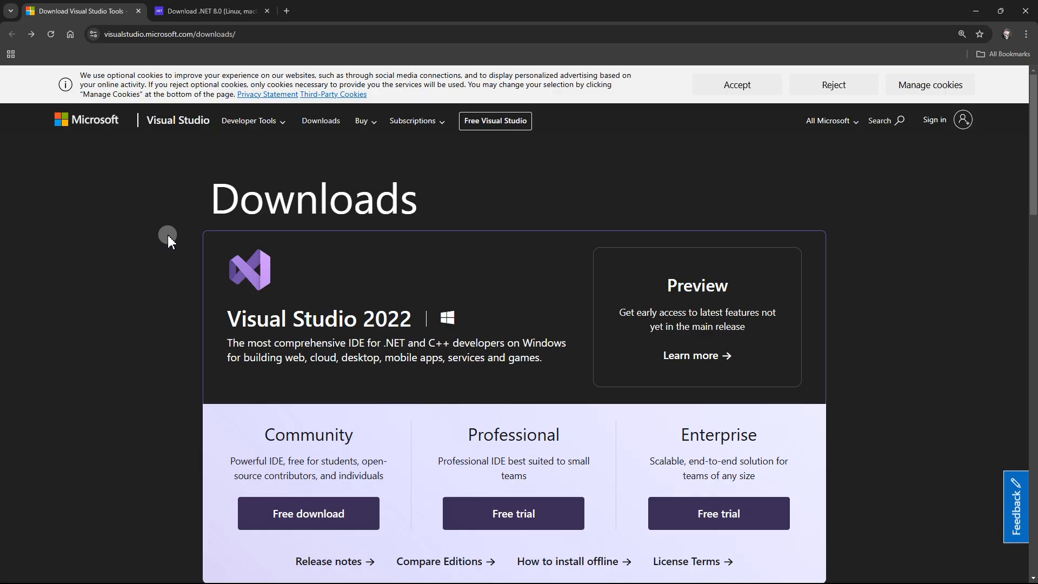
- In the browser, download the Visual Studio 2022 Community installer and the .NET SDK 8.0.404 Windows x64 installer
{"action": "left_click", "coordinate": [211, 11]}
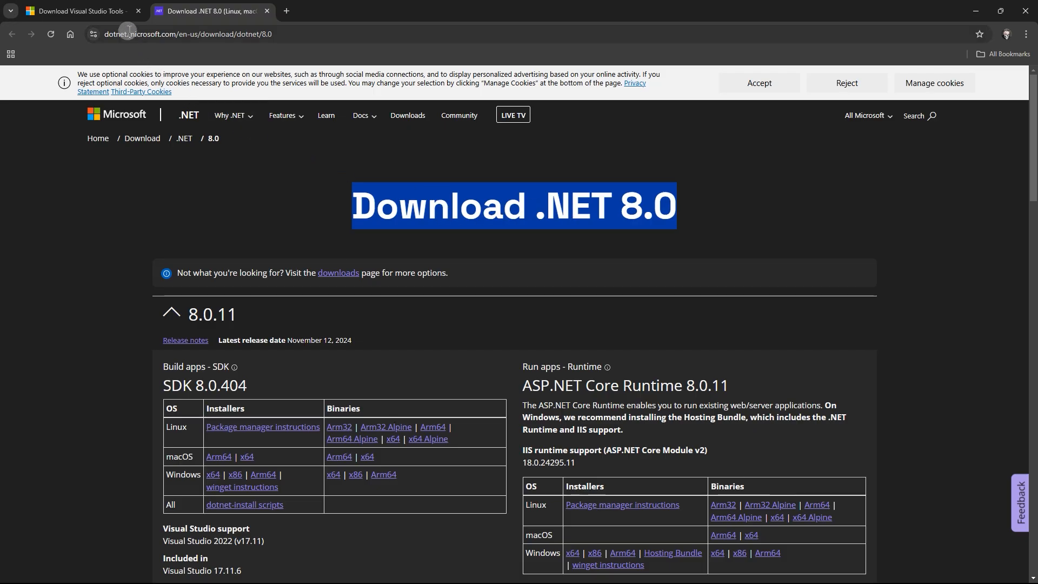
{"action": "left_click", "coordinate": [108, 12]}
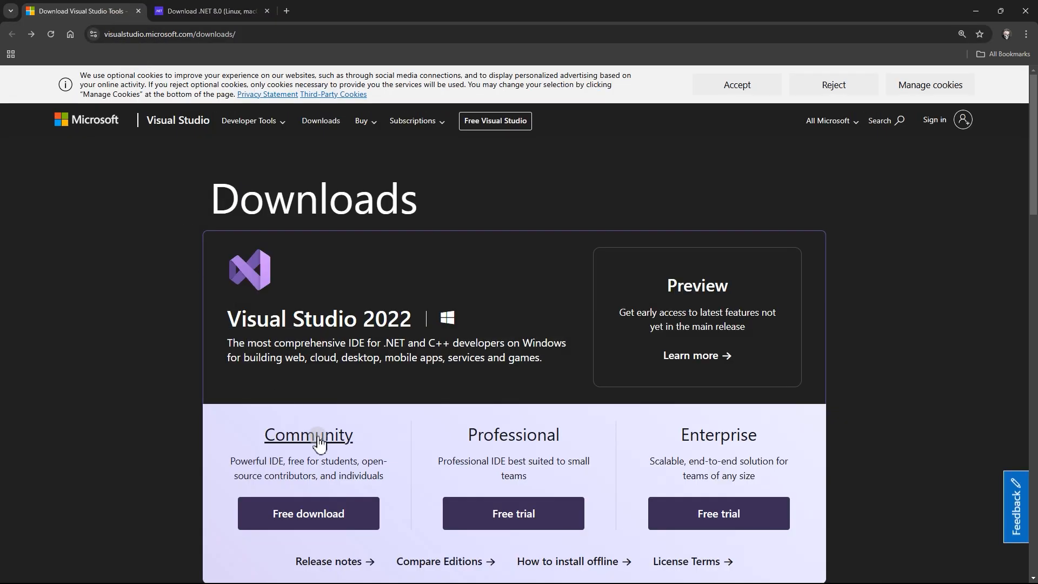
{"action": "left_click", "coordinate": [322, 514]}
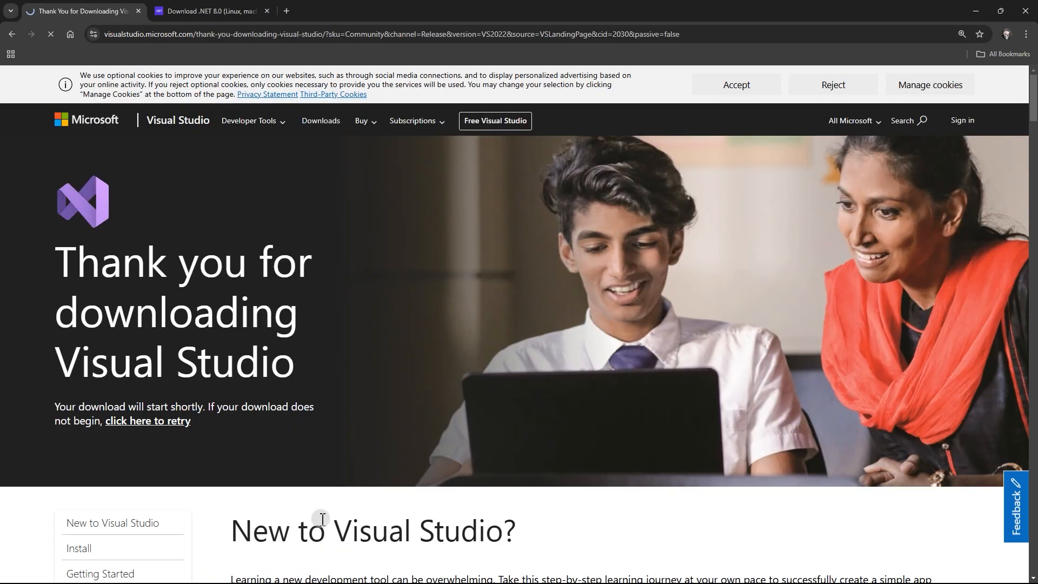
{"action": "left_click", "coordinate": [210, 14]}
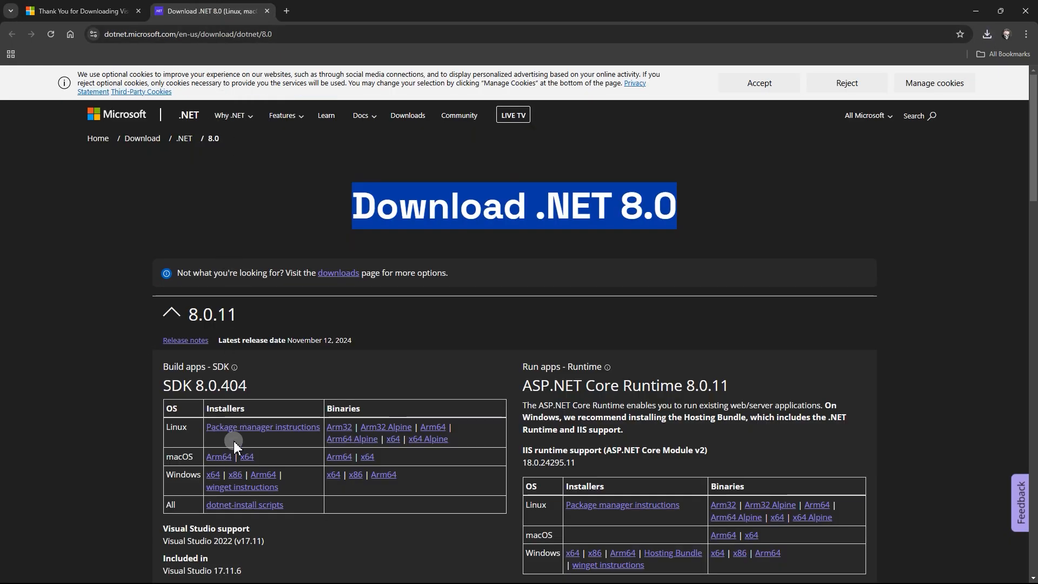
{"action": "left_click", "coordinate": [213, 476]}
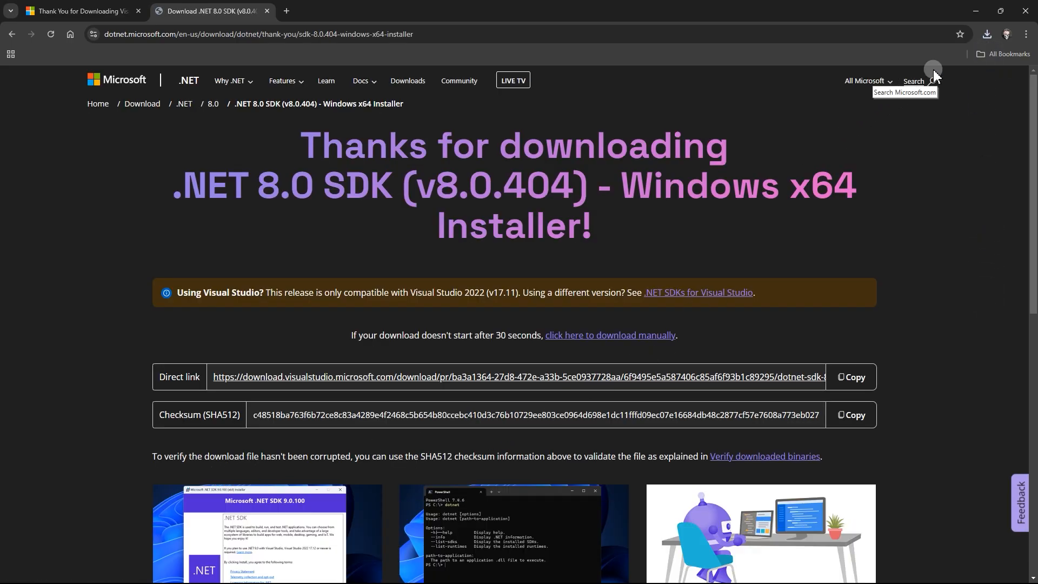
- Run VisualStudioSetup.exe from the SoftW folder in File Explorer and continue into the Visual Studio Installer
{"action": "left_click_drag", "start_coordinate": [264, 189], "coordinate": [147, 126]}
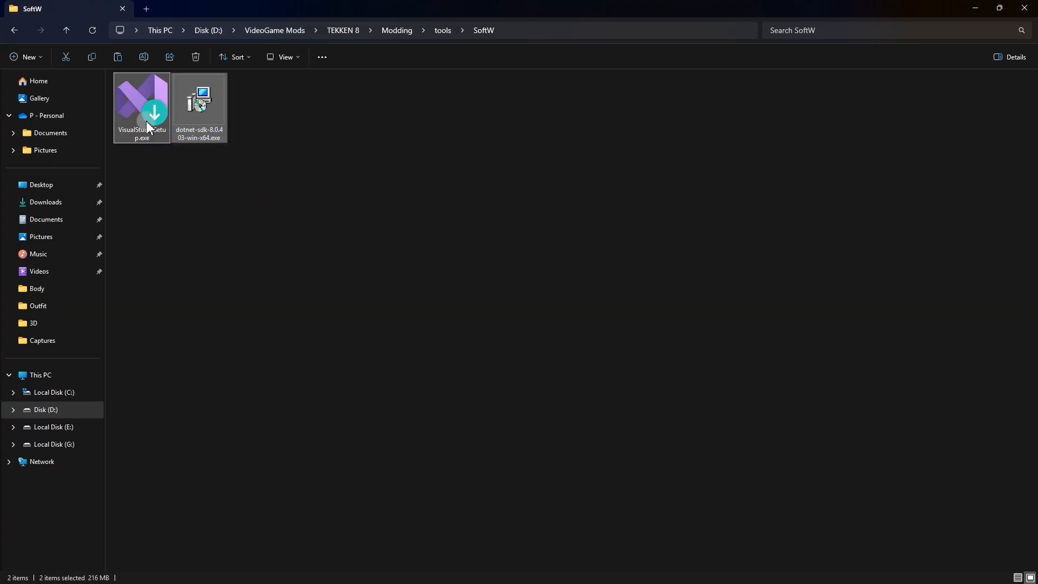
{"action": "double_click", "coordinate": [139, 108]}
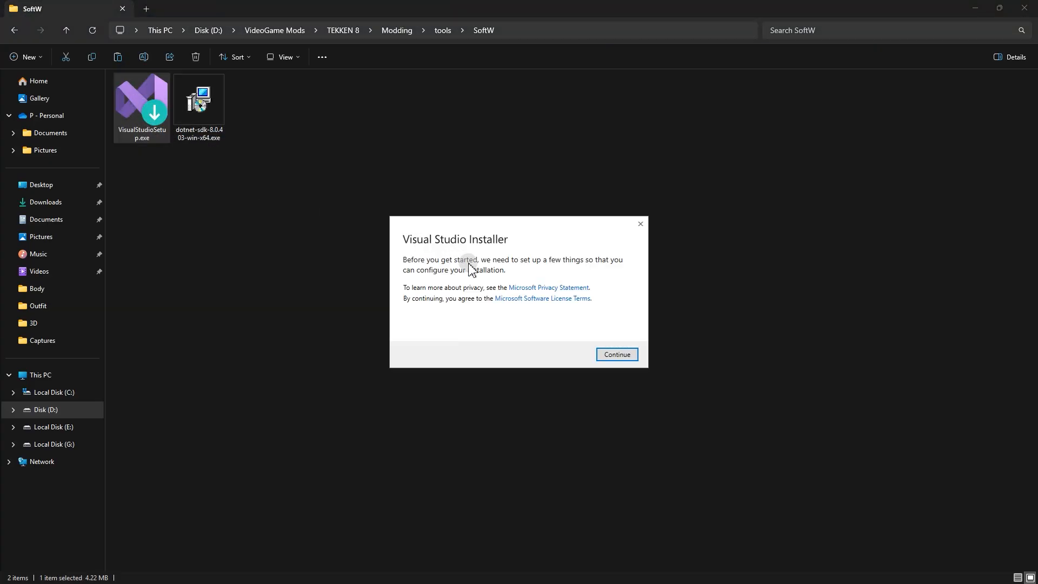
{"action": "left_click", "coordinate": [612, 358]}
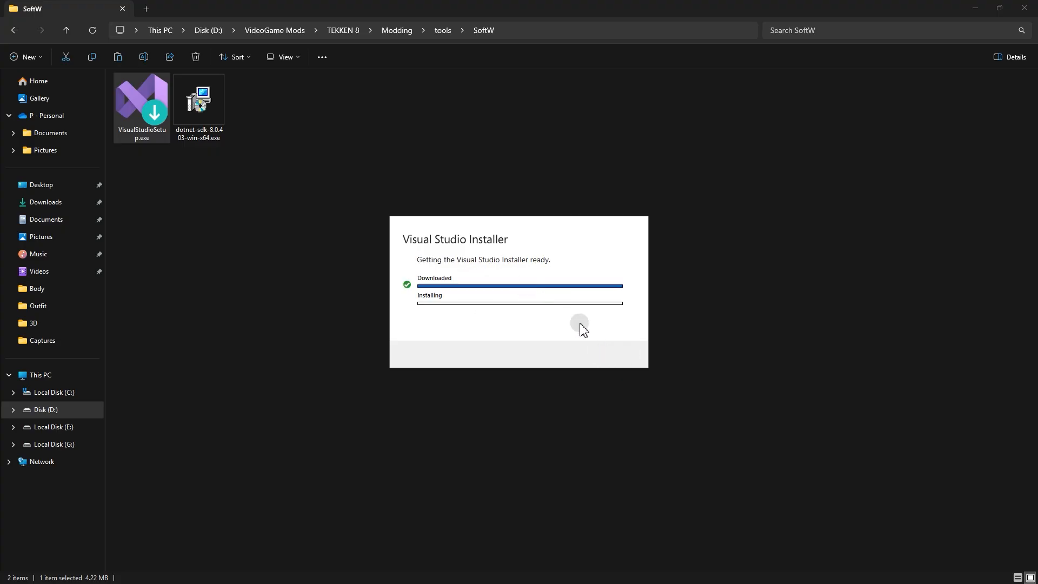
{"action": "left_click", "coordinate": [358, 223]}
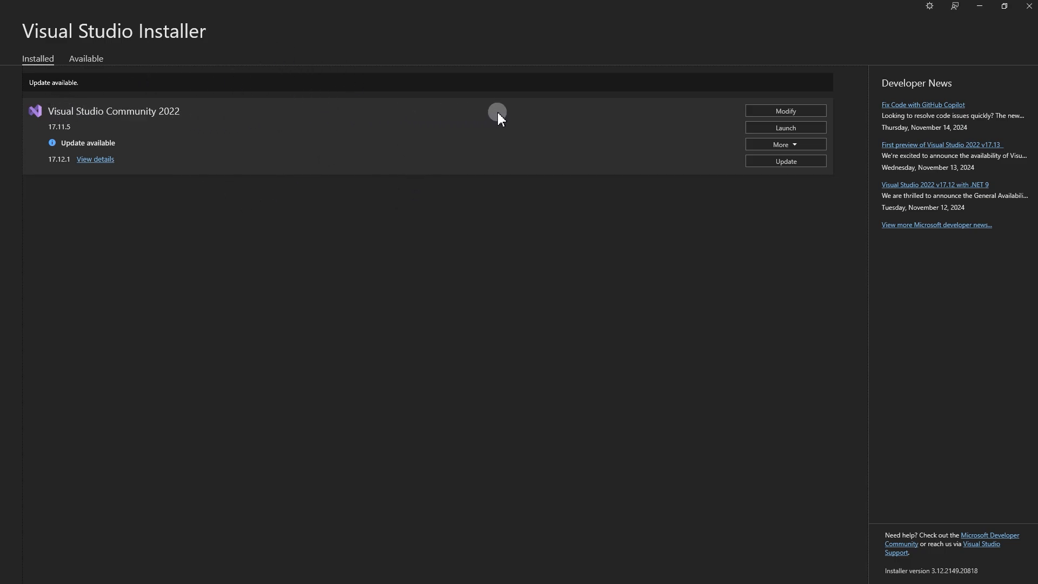
- Modify Visual Studio Community 2022 with the .NET desktop development and Desktop development with C++ workloads ticked, choosing Download all, then install
{"action": "left_click", "coordinate": [786, 110]}
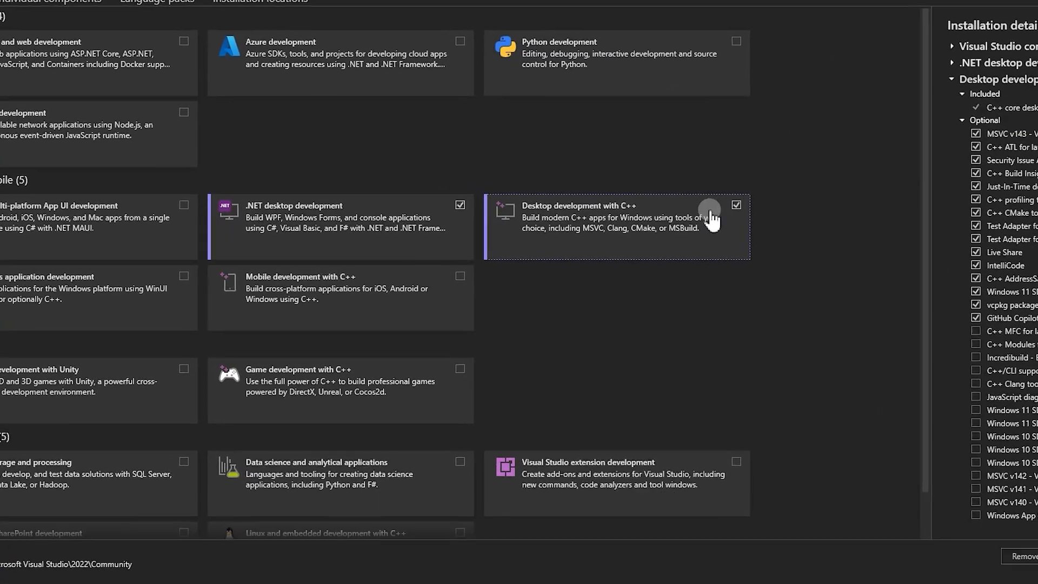
{"action": "left_click", "coordinate": [737, 206]}
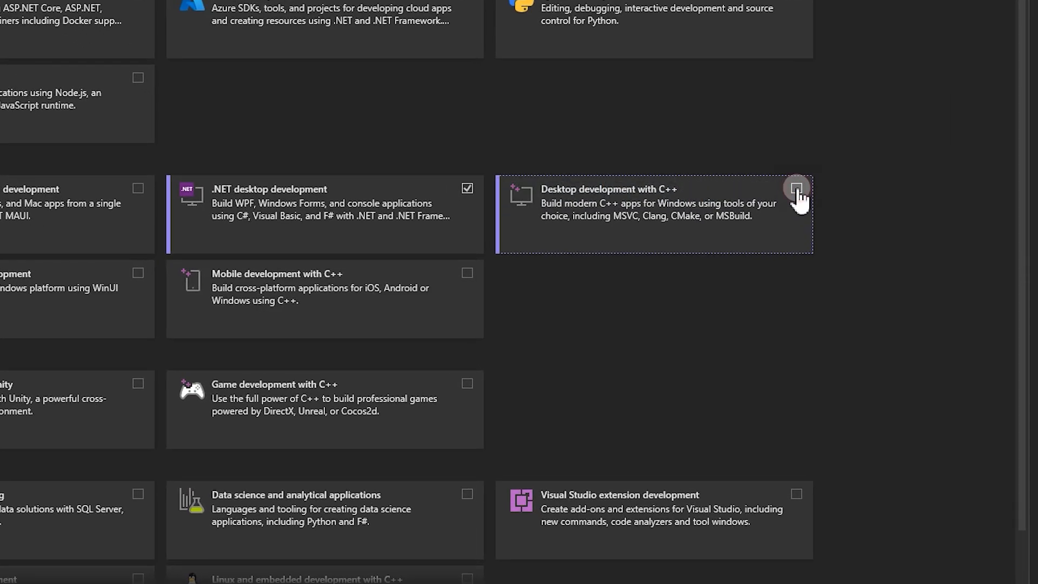
{"action": "left_click", "coordinate": [797, 189]}
{"action": "left_click", "coordinate": [204, 190]}
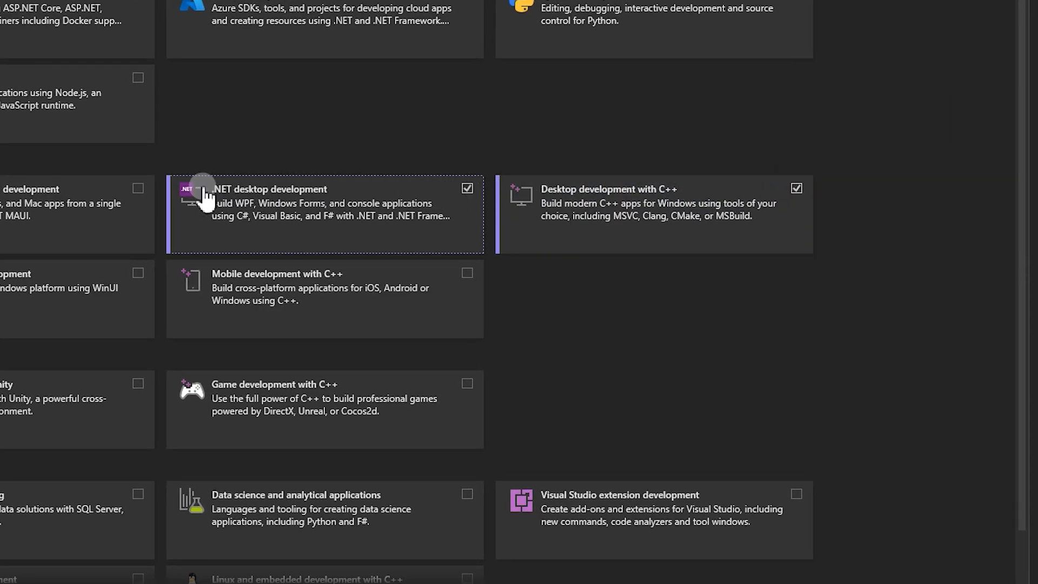
{"action": "left_click", "coordinate": [468, 189]}
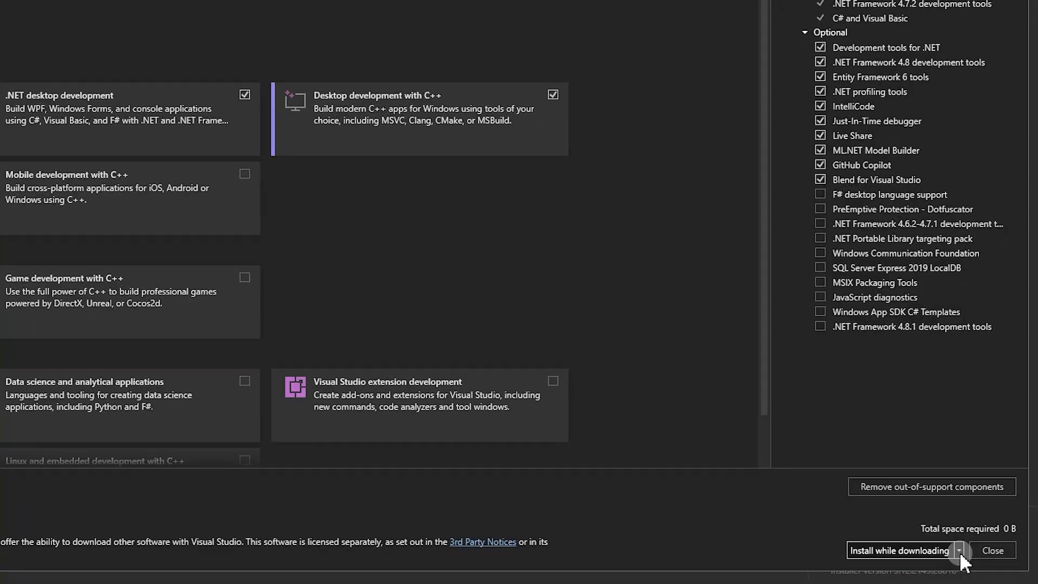
{"action": "left_click", "coordinate": [959, 551]}
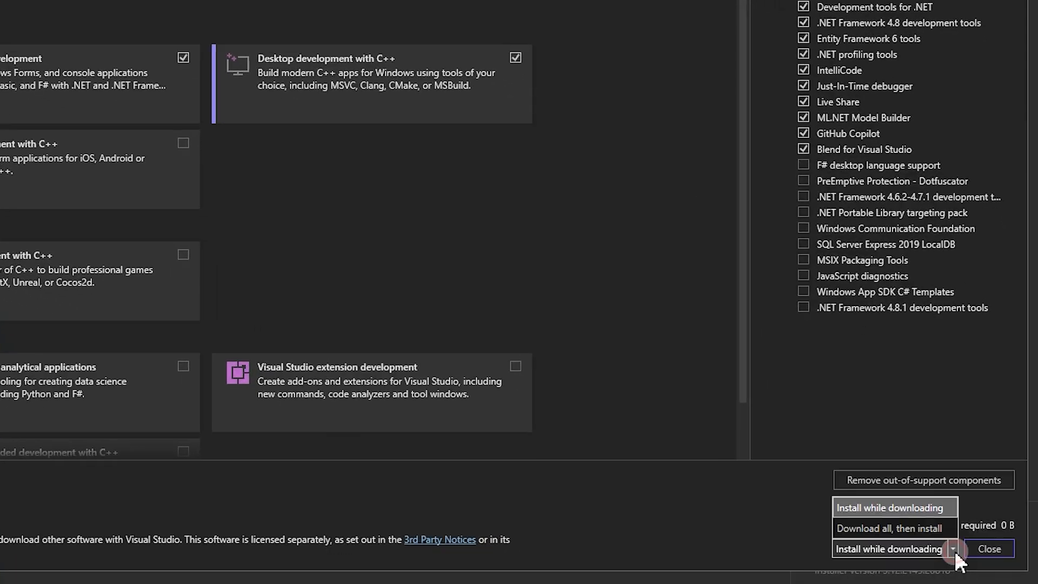
{"action": "left_click", "coordinate": [890, 528]}
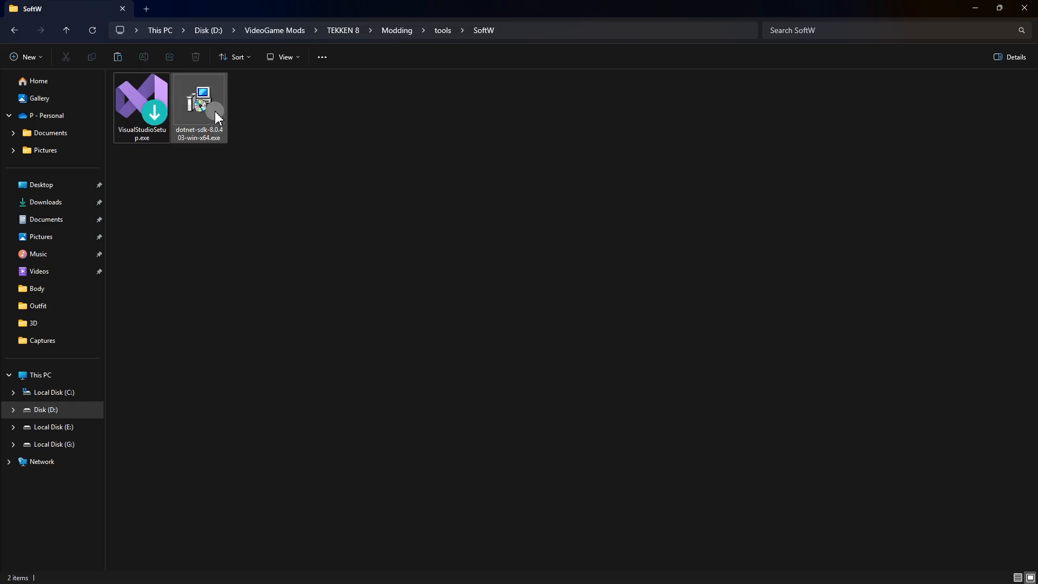
- Run the dotnet-sdk-8.0.403-win-x64.exe installer from the SoftW folder
{"action": "double_click", "coordinate": [216, 114]}
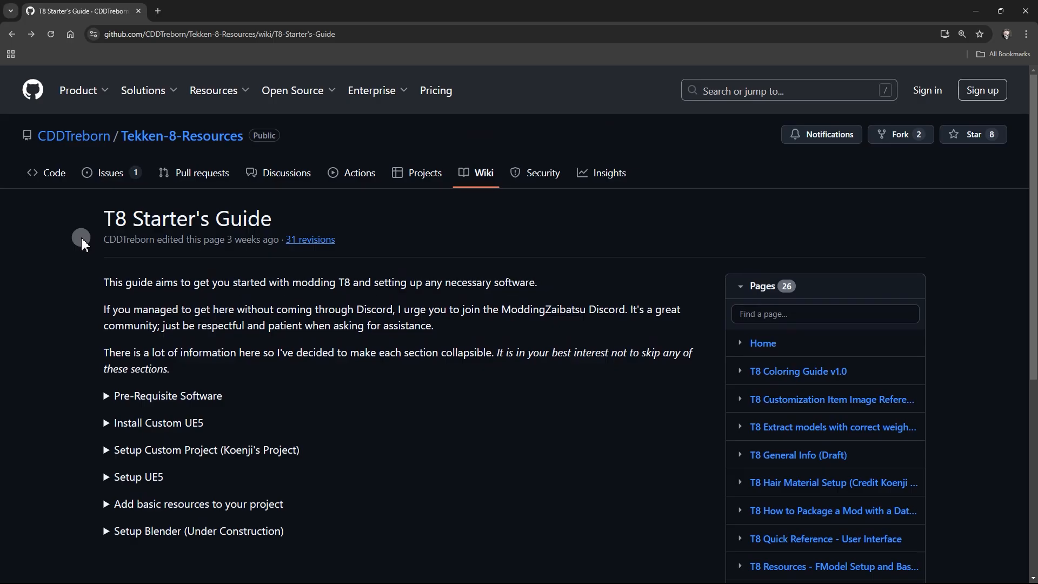
- In the browser's T8 Starter's Guide, expand Install Custom UE5 and open the Pre-compiled Alternate Link to Google Drive
{"action": "scroll", "coordinate": [80, 236], "scroll_direction": "down", "scroll_amount": 2}
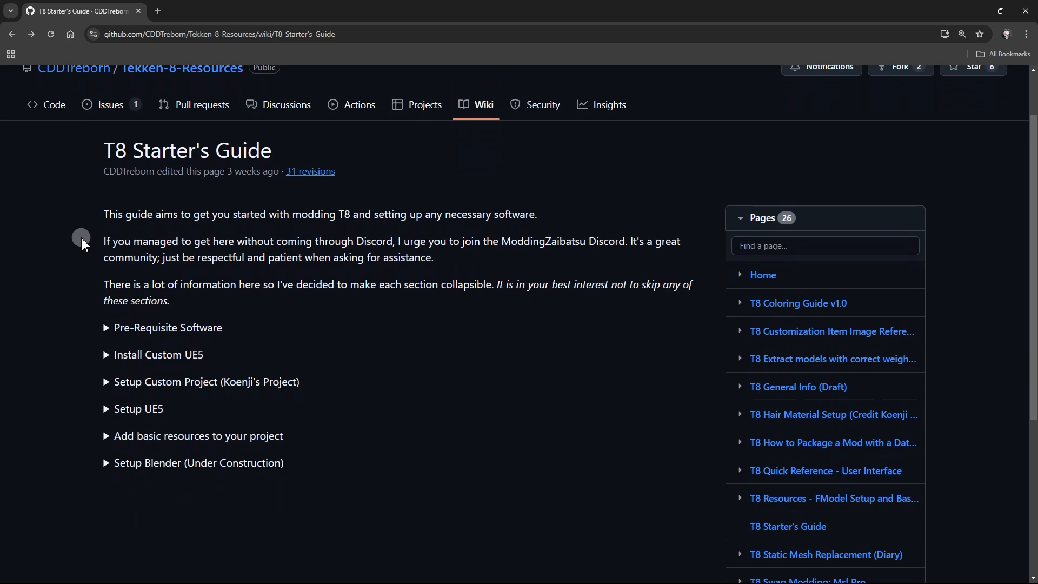
{"action": "left_click", "coordinate": [109, 313]}
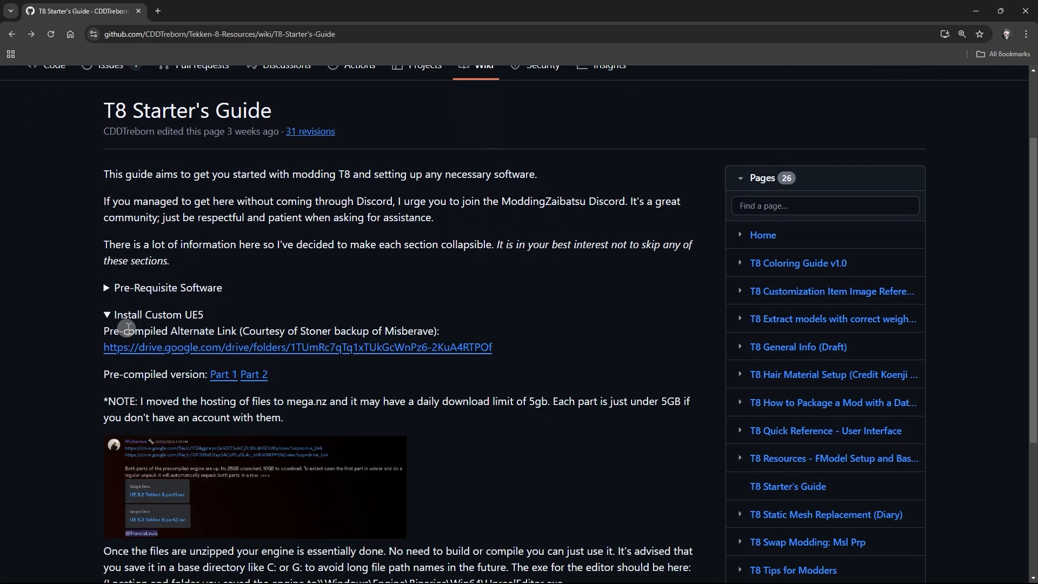
{"action": "left_click", "coordinate": [170, 349]}
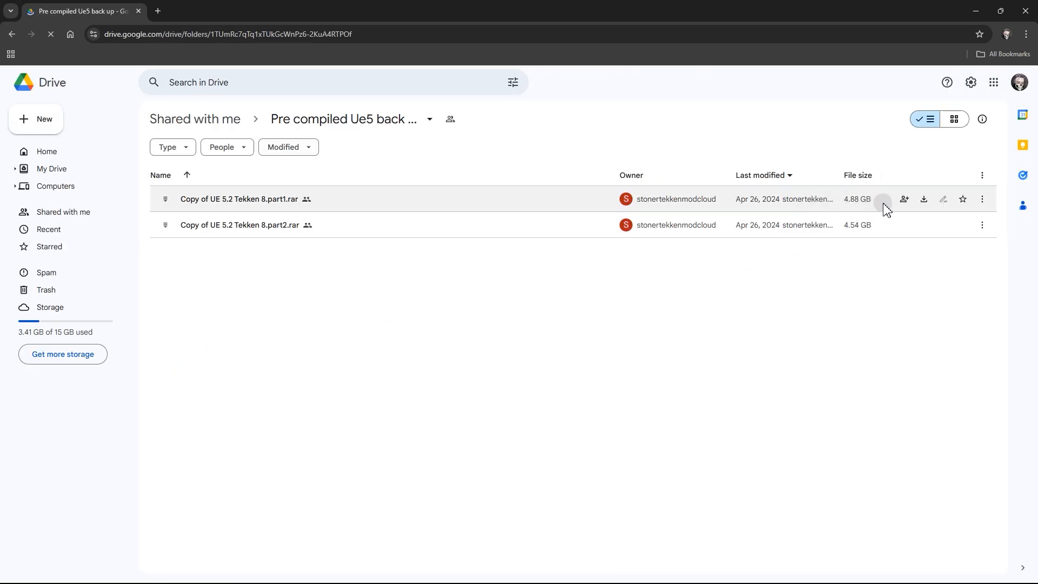
- Download Copy of UE 5.2 Tekken 8.part1.rar and part2.rar from the shared Drive folder, accepting the missing virus scan
{"action": "left_click", "coordinate": [925, 201]}
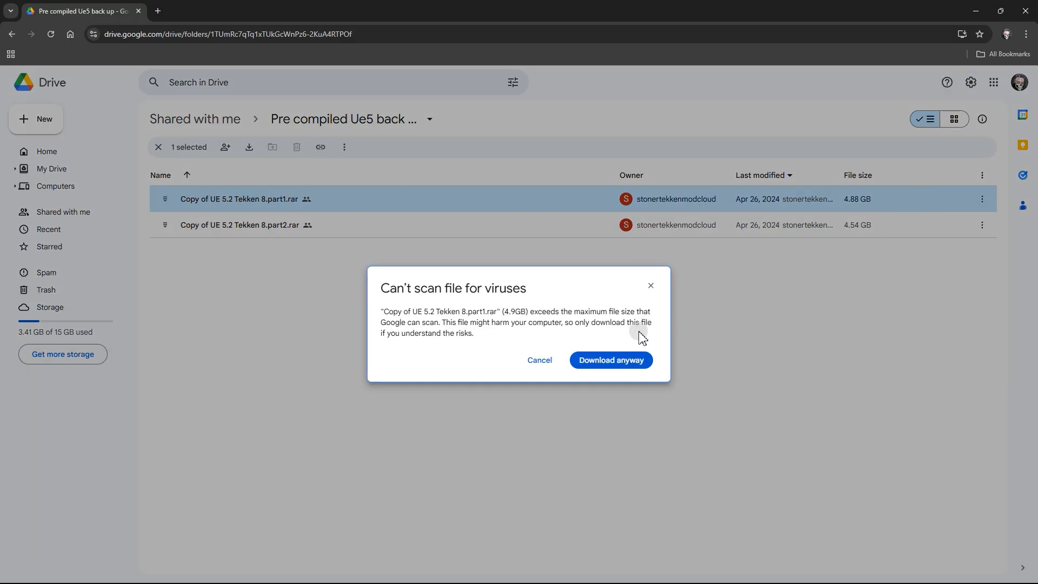
{"action": "left_click", "coordinate": [609, 361]}
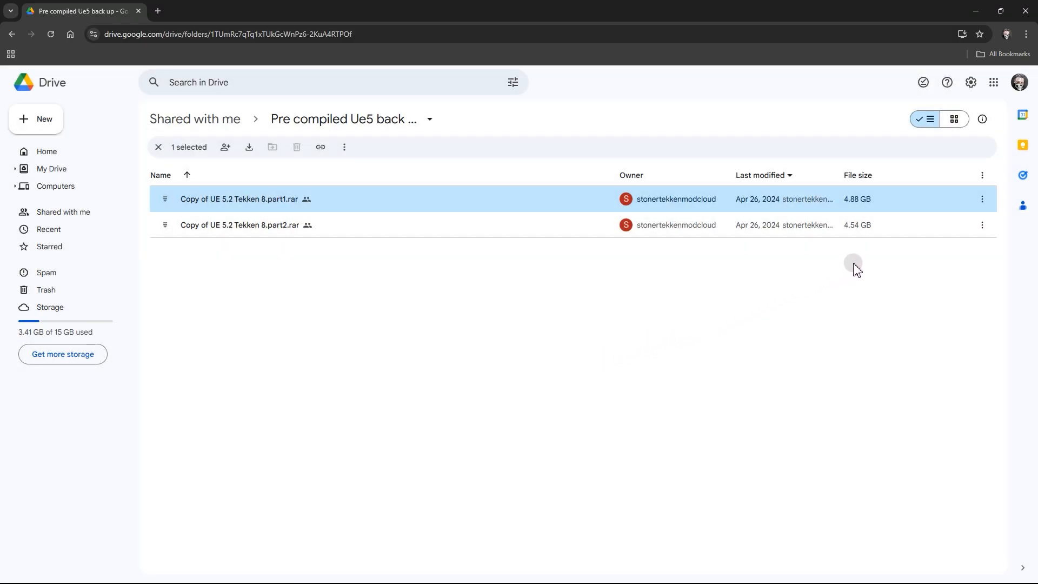
{"action": "left_click", "coordinate": [924, 225]}
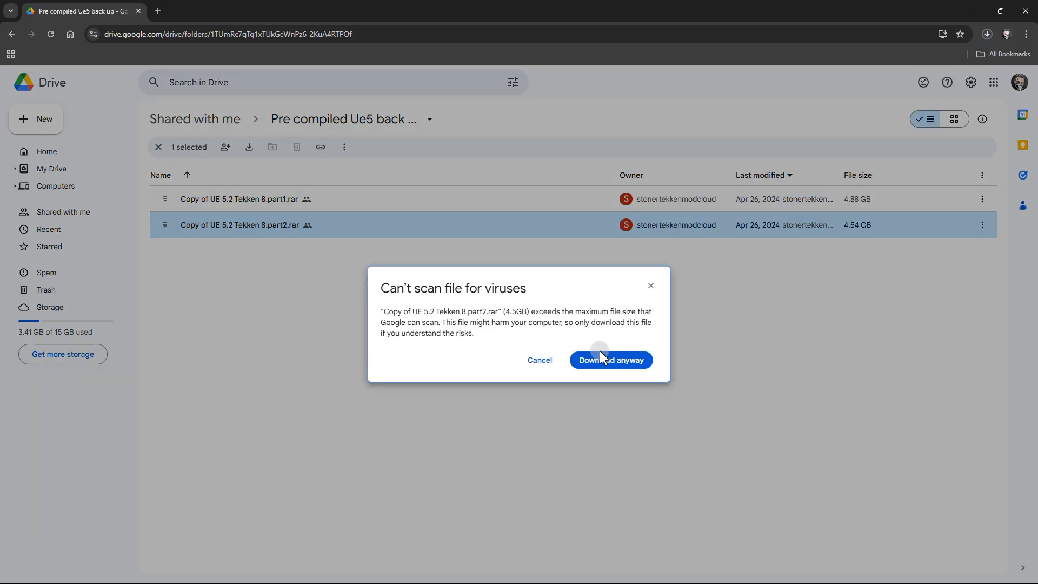
{"action": "left_click", "coordinate": [600, 359]}
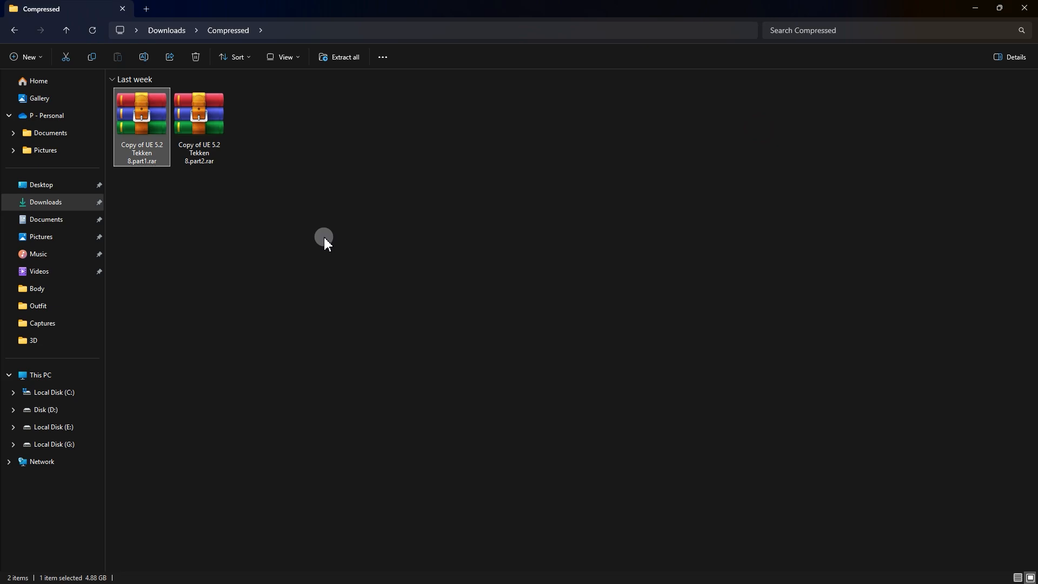
- Open Copy of UE 5.2 Tekken 8.part1.rar from Downloads\Compressed and extract its UE 5.2 Tekken 8 folder to the default destination
{"action": "left_click_drag", "start_coordinate": [325, 237], "coordinate": [188, 123]}
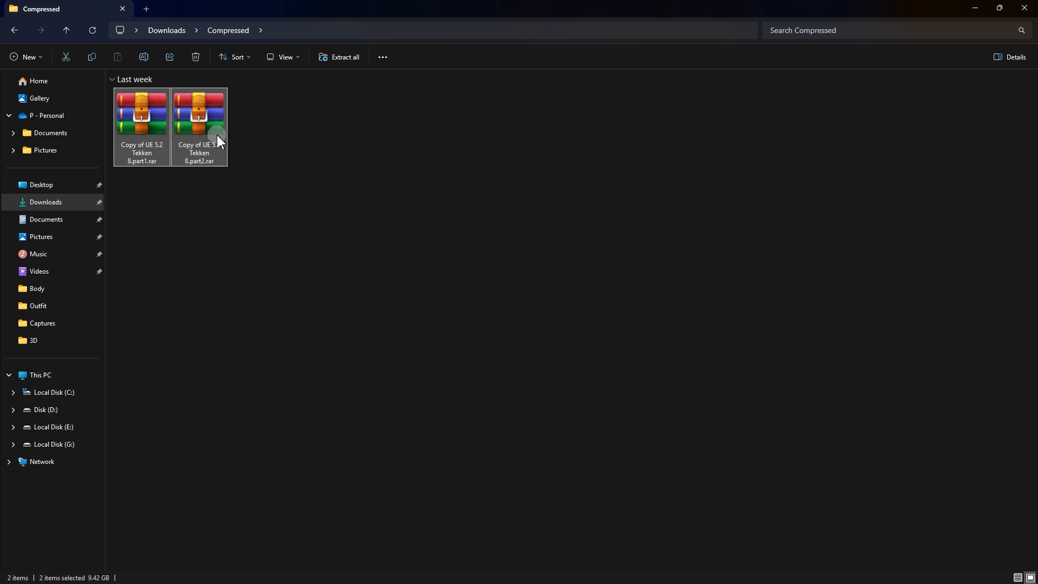
{"action": "left_click", "coordinate": [146, 144]}
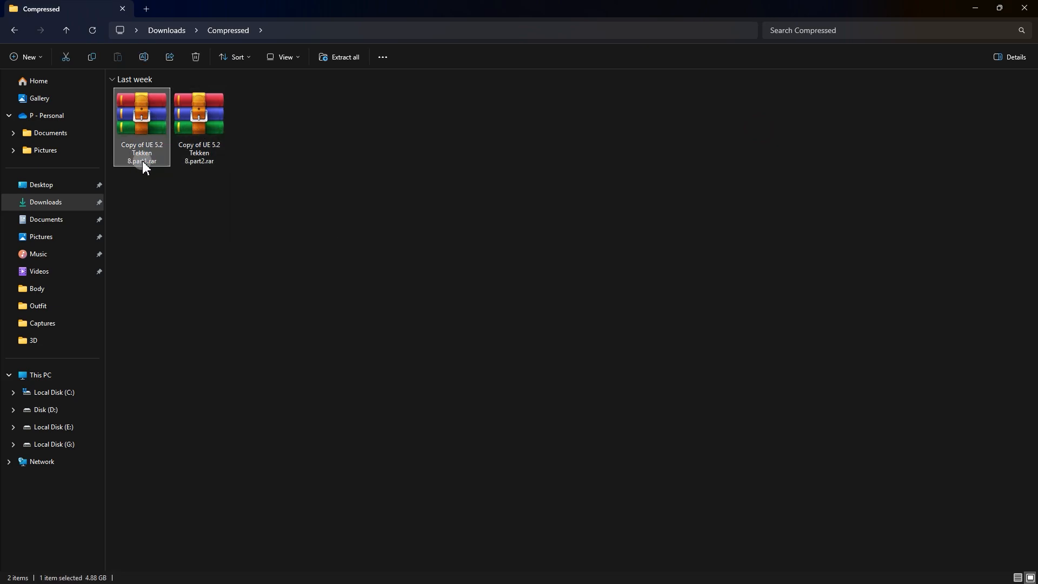
{"action": "double_click", "coordinate": [142, 119]}
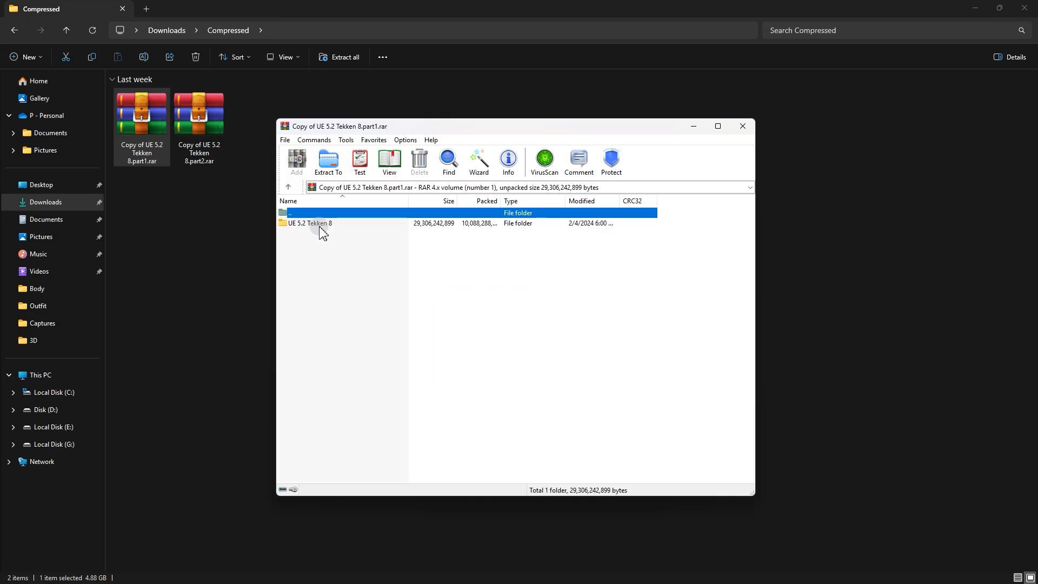
{"action": "left_click", "coordinate": [320, 225]}
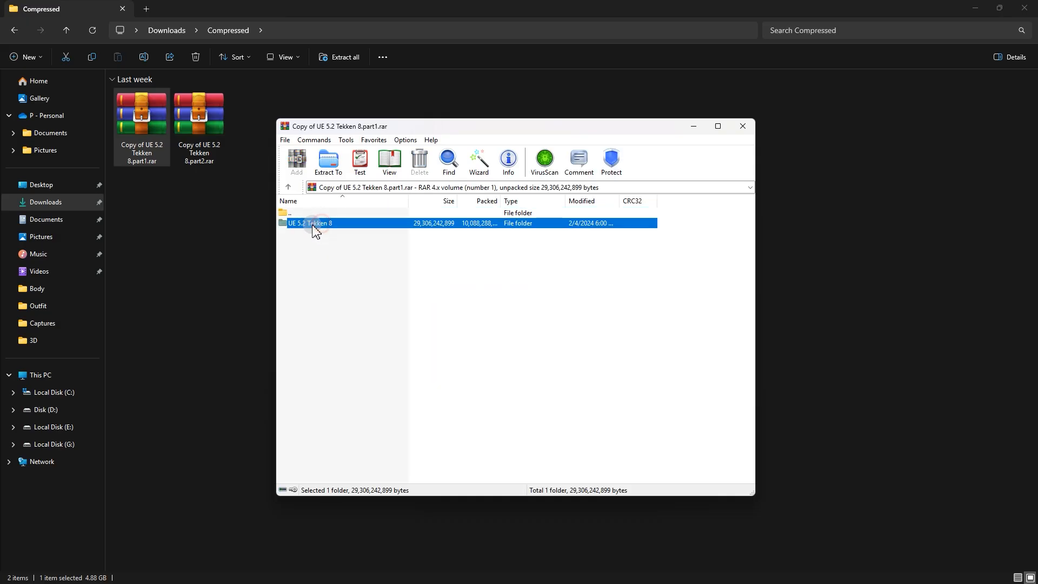
{"action": "left_click", "coordinate": [329, 165]}
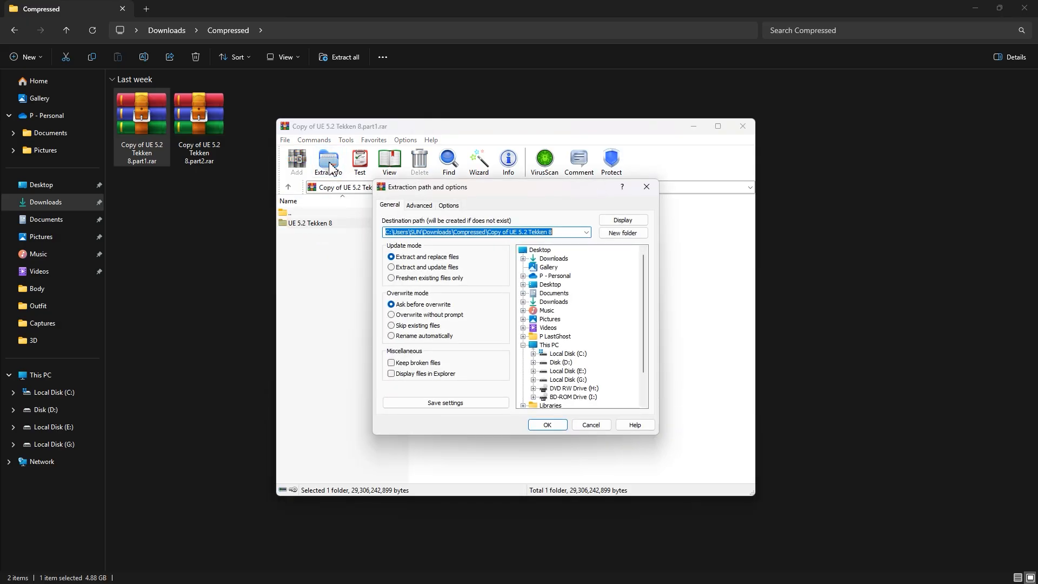
{"action": "left_click", "coordinate": [545, 426]}
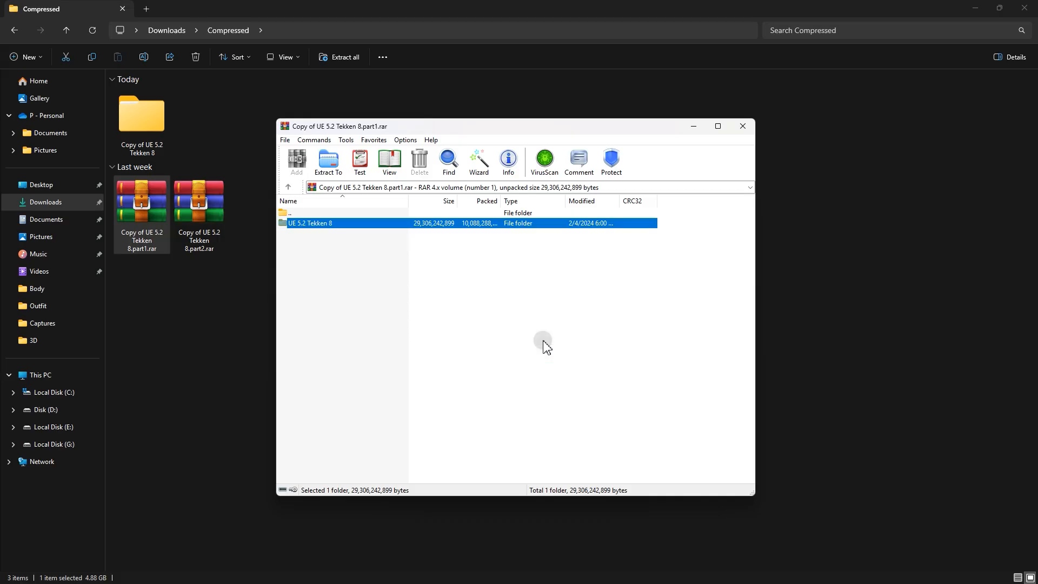
- Close the part1.rar archive window and open the extracted Copy of UE 5.2 Tekken 8 folder down to UE 5.2 Tekken 8
{"action": "left_click", "coordinate": [465, 270]}
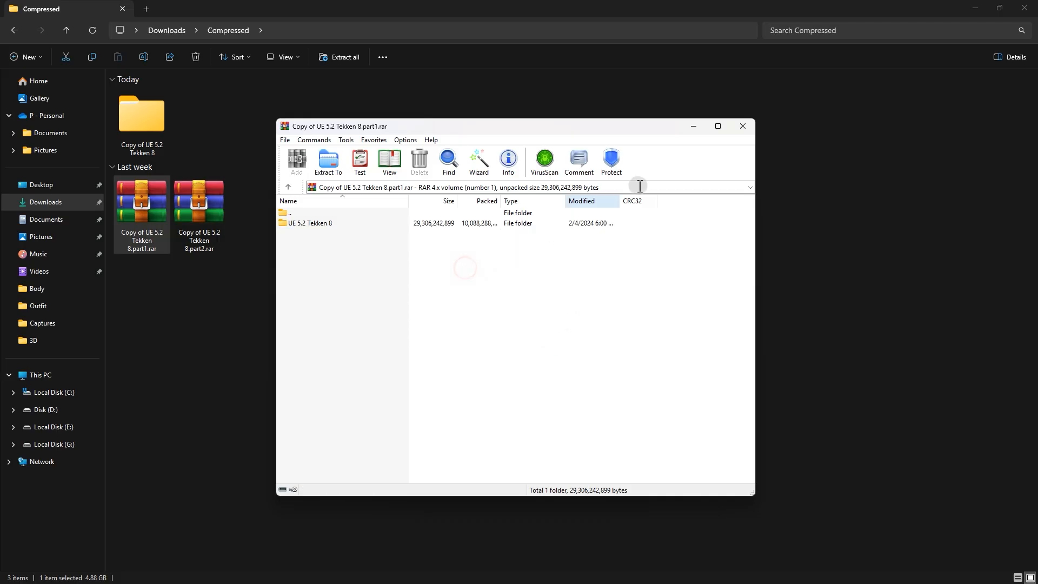
{"action": "left_click", "coordinate": [748, 129]}
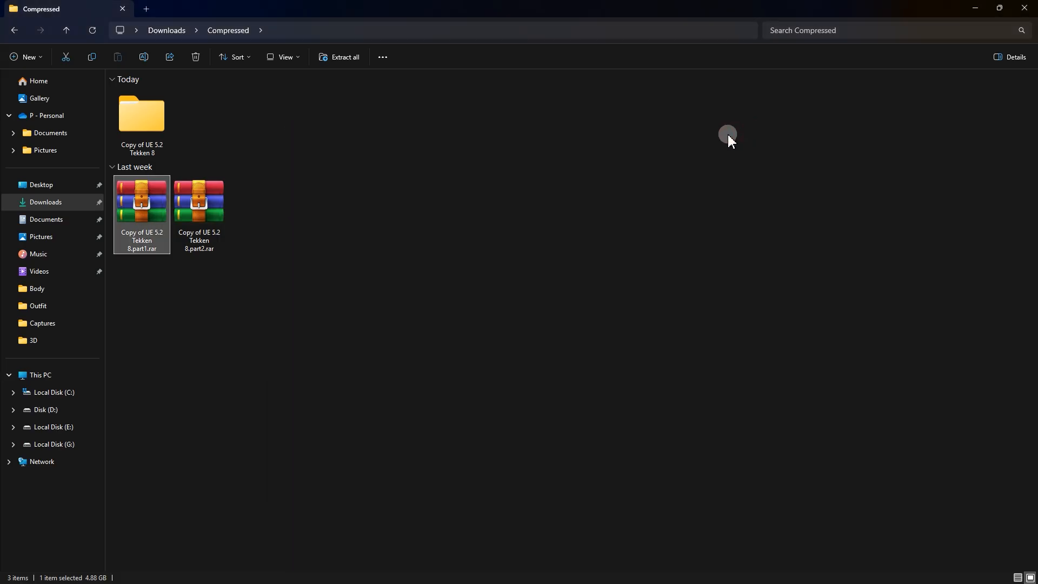
{"action": "double_click", "coordinate": [129, 130]}
{"action": "double_click", "coordinate": [178, 110]}
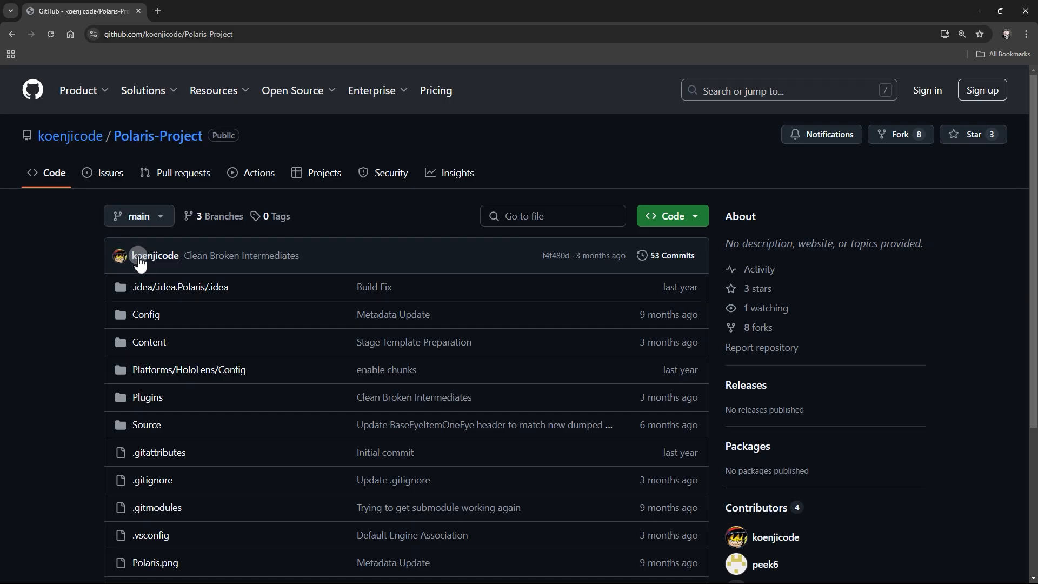
- In the browser's T8 Starter's Guide, expand the Install Custom UE5 section and read its instructions
{"action": "mouse_move", "coordinate": [156, 258]}
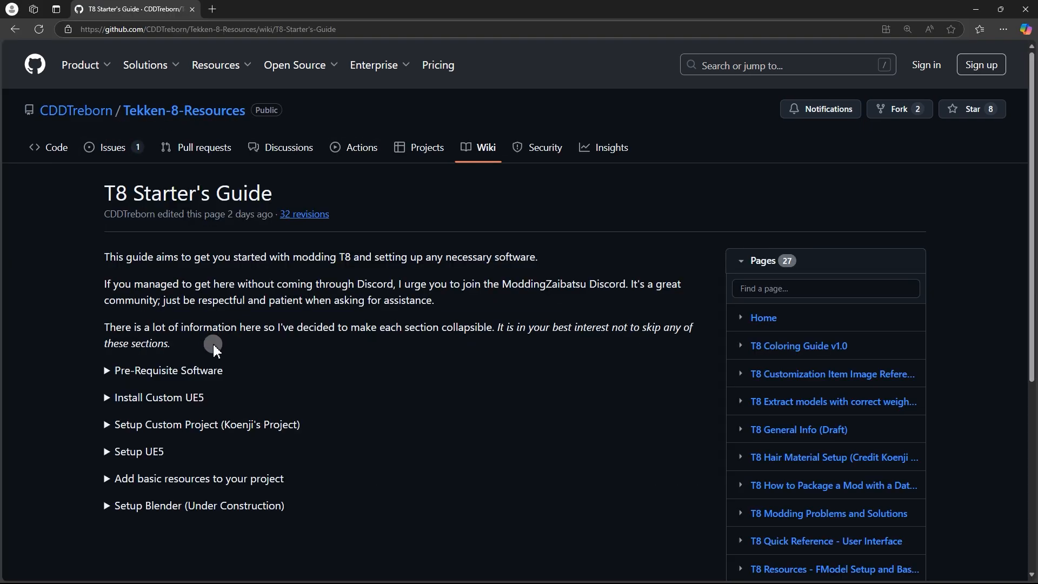
{"action": "scroll", "coordinate": [211, 341], "scroll_direction": "down", "scroll_amount": 1}
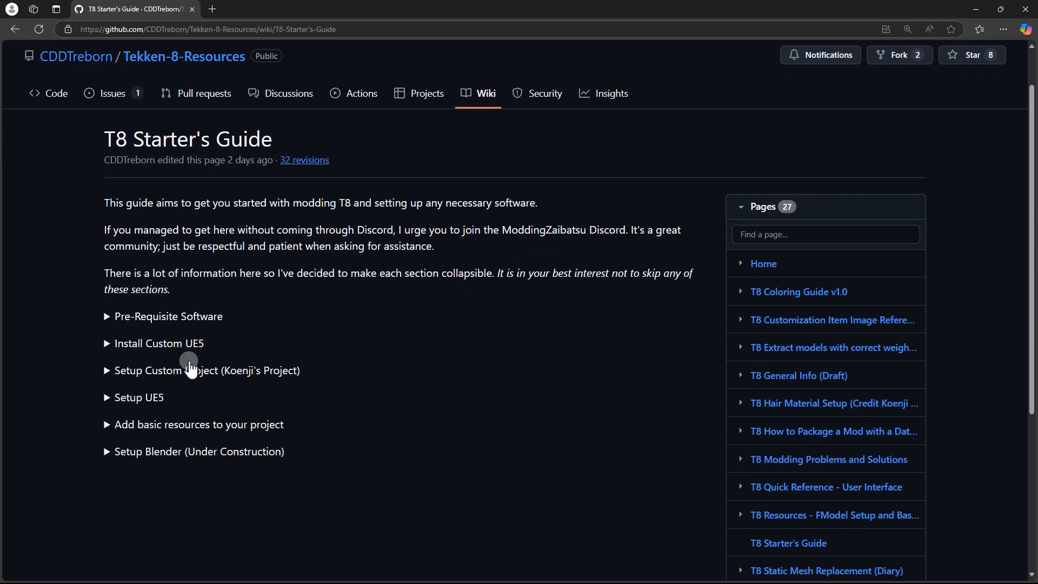
{"action": "left_click", "coordinate": [186, 346]}
{"action": "scroll", "coordinate": [188, 355], "scroll_direction": "down", "scroll_amount": 3}
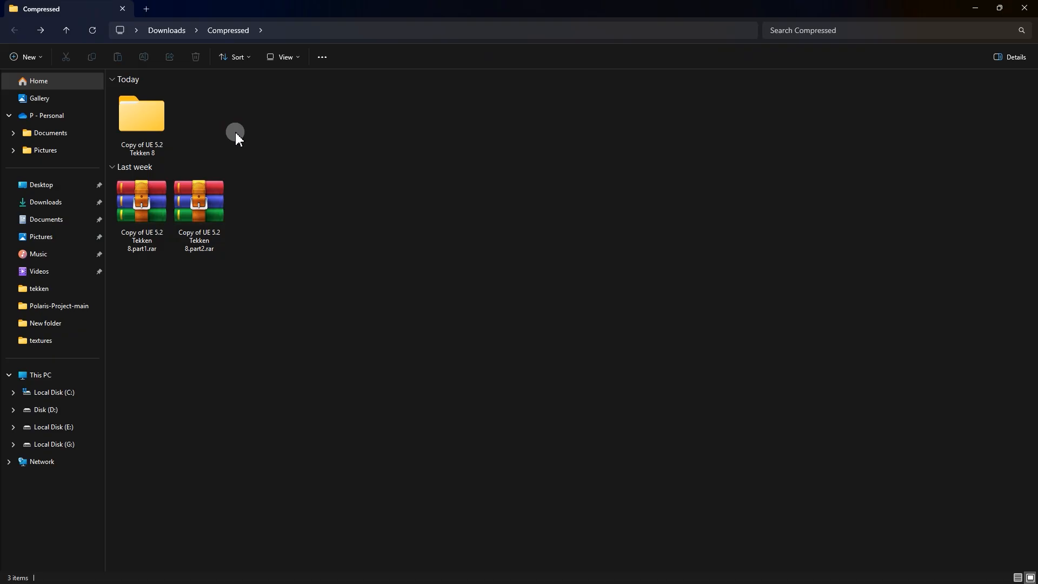
- In the extracted Copy of UE 5.2 Tekken 8 folder, go to UE 5.2 Tekken 8\Windows\Engine\Binaries\Win64 and launch UnrealEditor.exe
{"action": "double_click", "coordinate": [160, 122]}
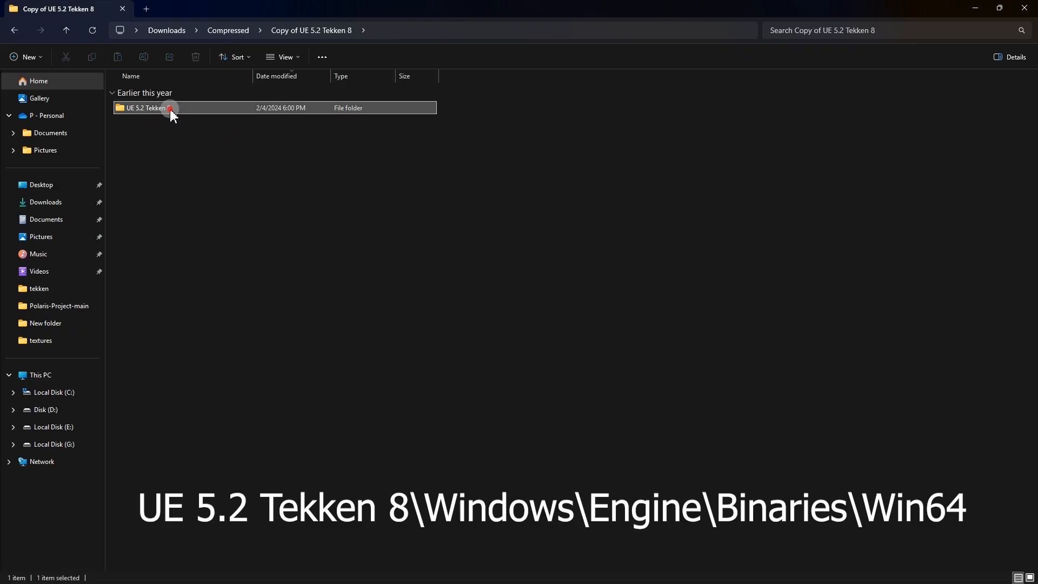
{"action": "double_click", "coordinate": [169, 108]}
{"action": "left_click", "coordinate": [170, 108]}
{"action": "double_click", "coordinate": [169, 108]}
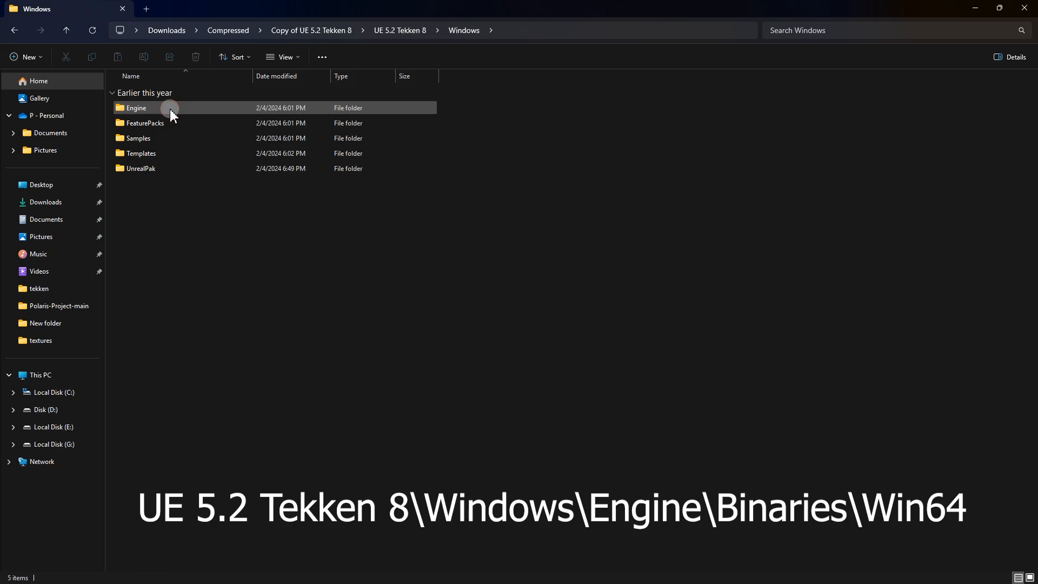
{"action": "left_click", "coordinate": [169, 108]}
{"action": "double_click", "coordinate": [170, 108]}
{"action": "left_click", "coordinate": [170, 108]}
{"action": "double_click", "coordinate": [170, 109]}
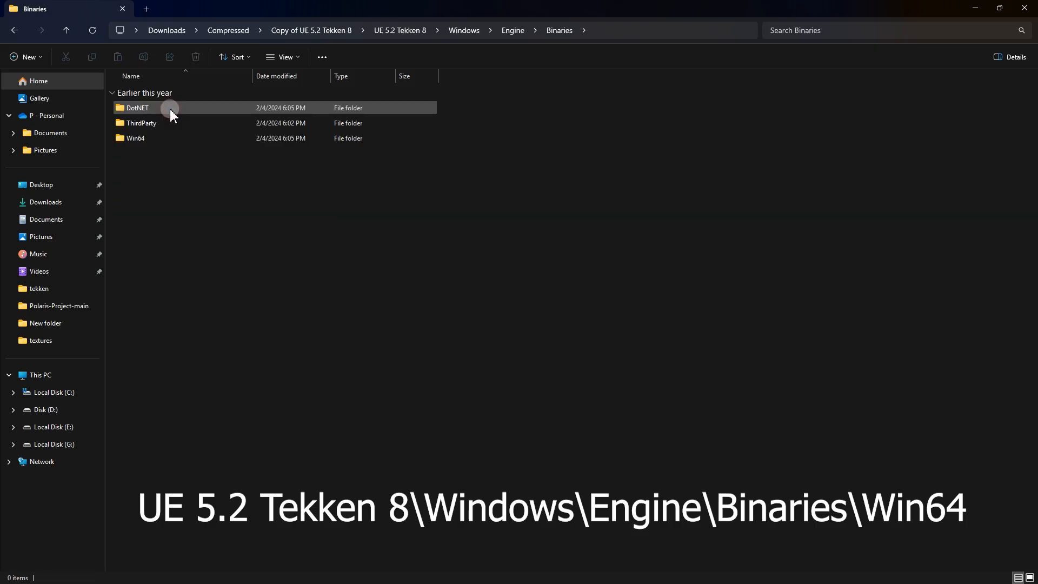
{"action": "double_click", "coordinate": [182, 137]}
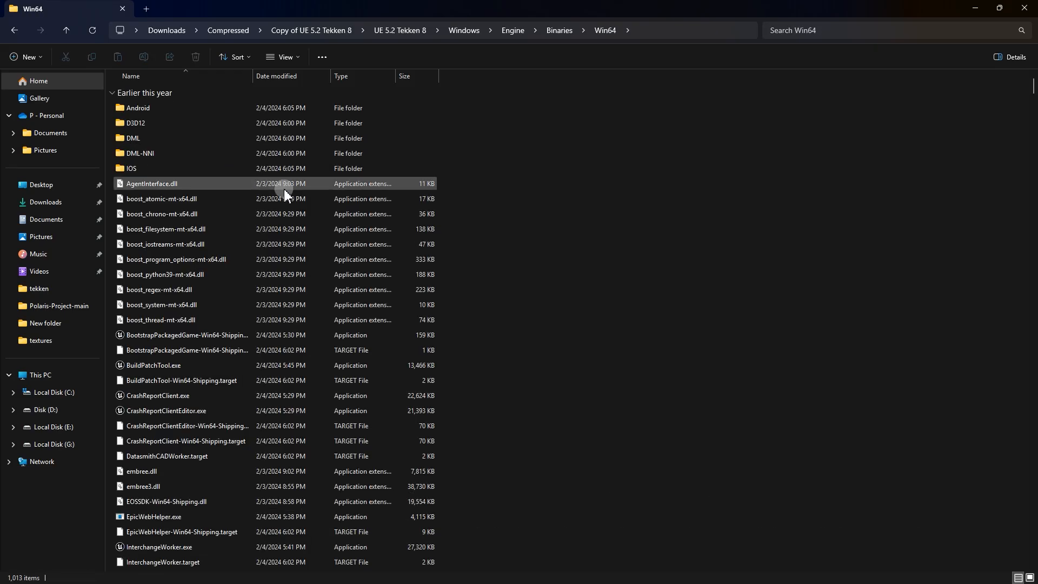
{"action": "type", "text": "unrealeditor"}
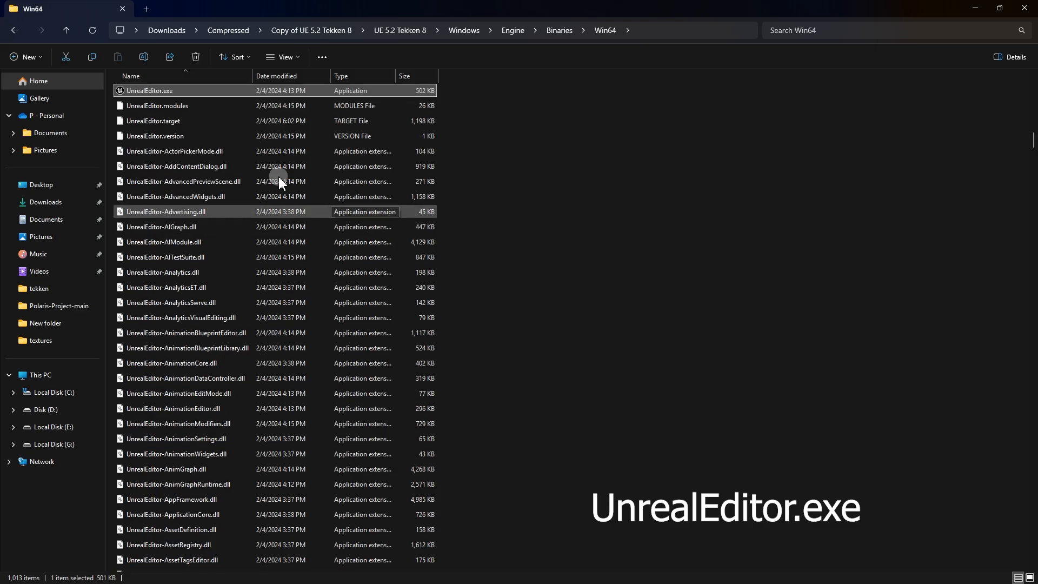
{"action": "double_click", "coordinate": [194, 90]}
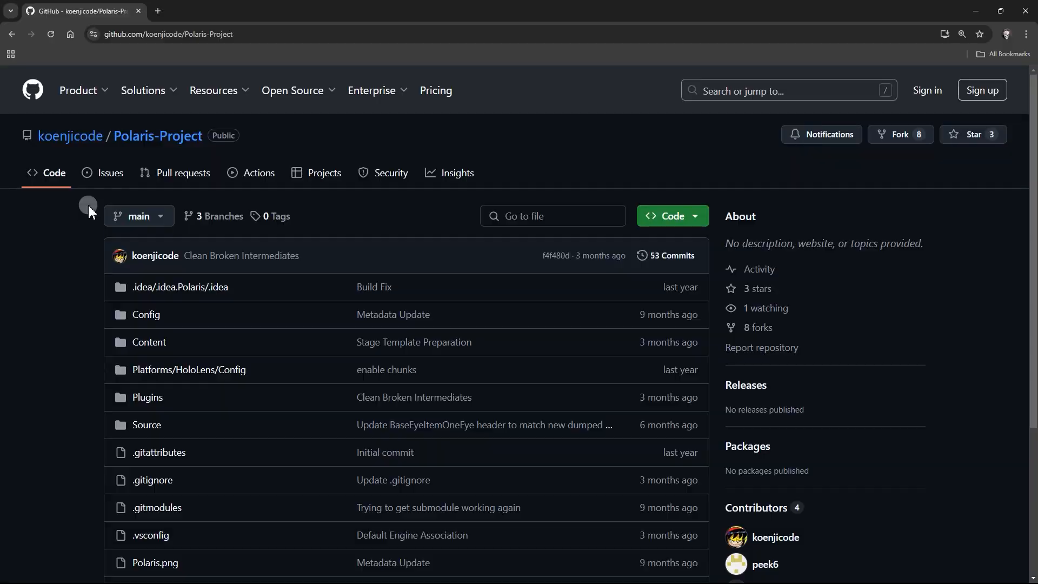
- Download the koenjicode/Polaris-Project repository's main branch from GitHub as a ZIP
{"action": "mouse_move", "coordinate": [157, 259]}
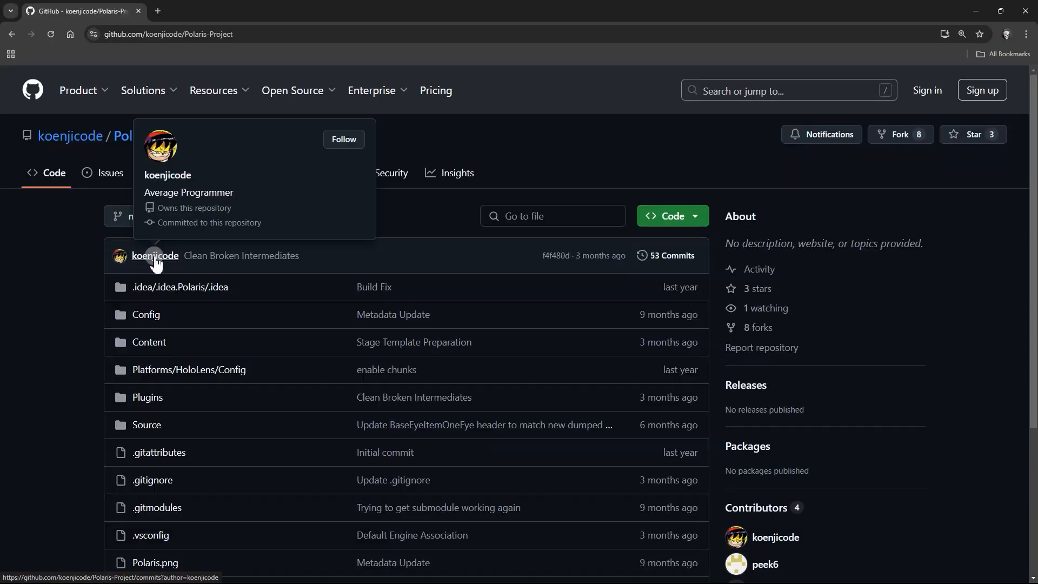
{"action": "left_click", "coordinate": [700, 217]}
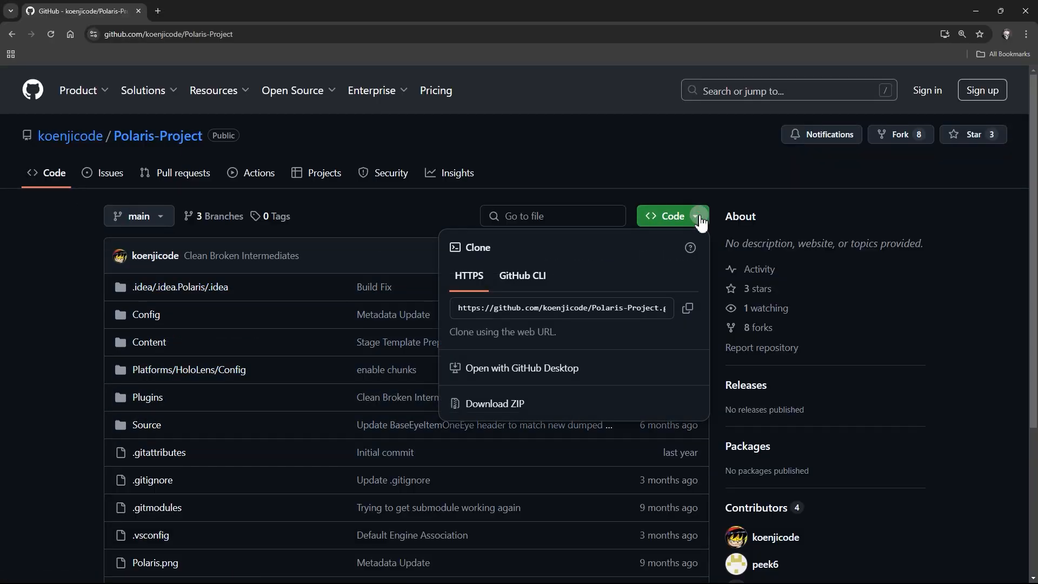
{"action": "left_click", "coordinate": [501, 403]}
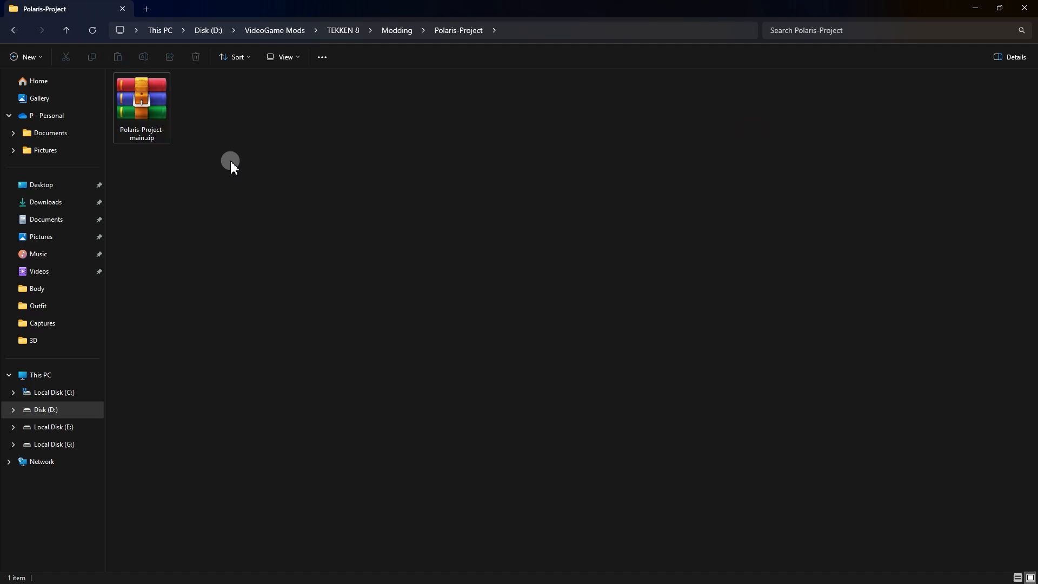
- Extract the Polaris-Project-main folder from Polaris-Project-main.zip into the Modding\Polaris-Project folder
{"action": "left_click", "coordinate": [175, 134]}
{"action": "double_click", "coordinate": [154, 116]}
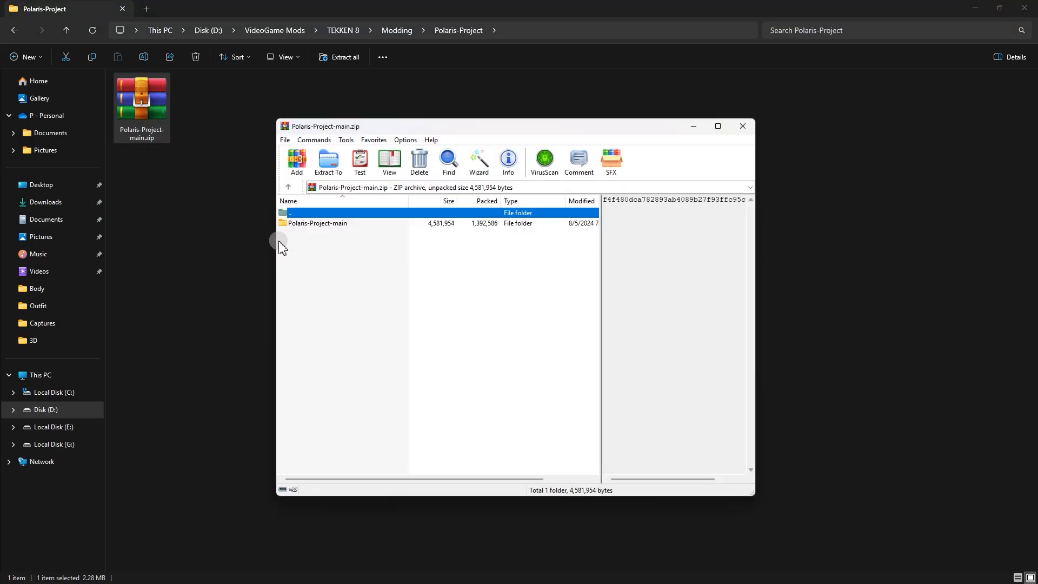
{"action": "left_click", "coordinate": [313, 223]}
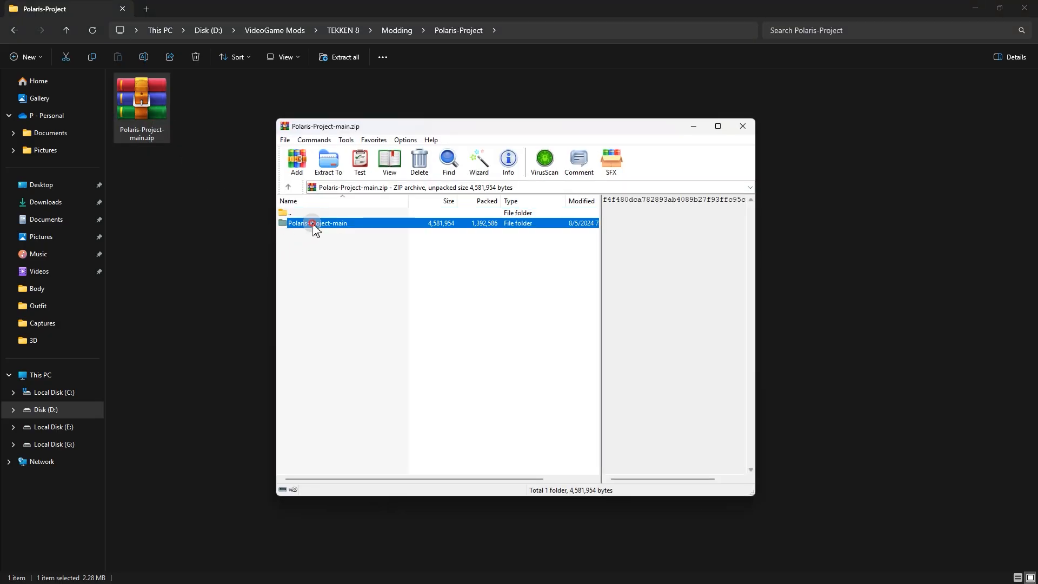
{"action": "left_click_drag", "start_coordinate": [311, 232], "coordinate": [203, 144]}
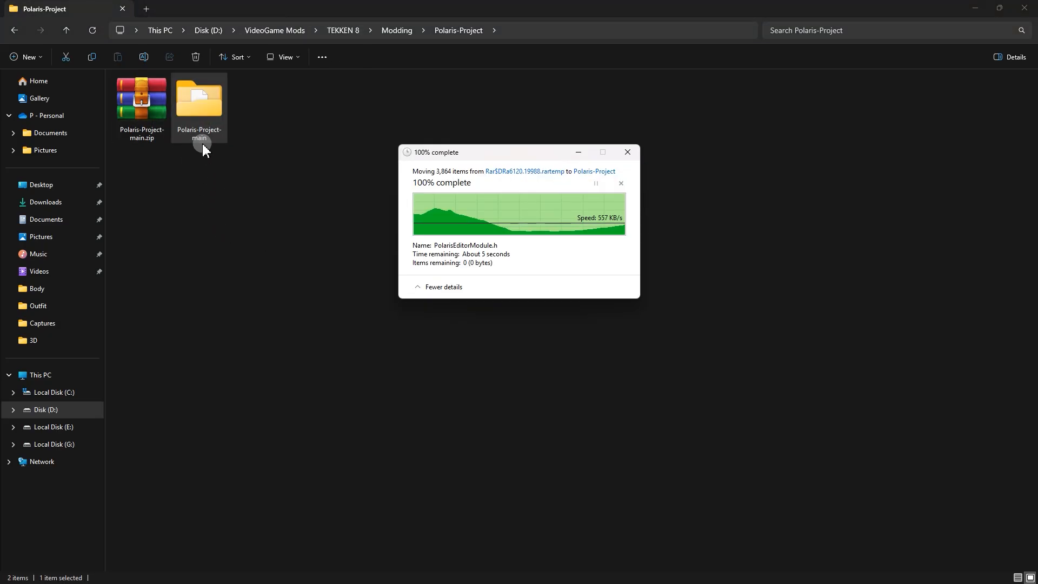
- Open Polaris.uproject from the extracted Polaris-Project-main folder
{"action": "double_click", "coordinate": [209, 142]}
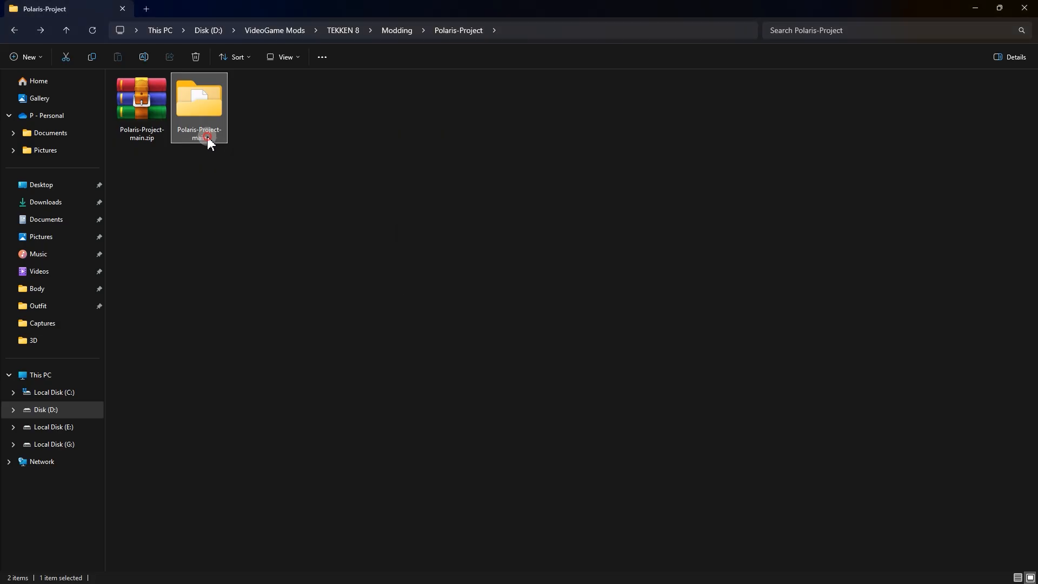
{"action": "left_click", "coordinate": [133, 261]}
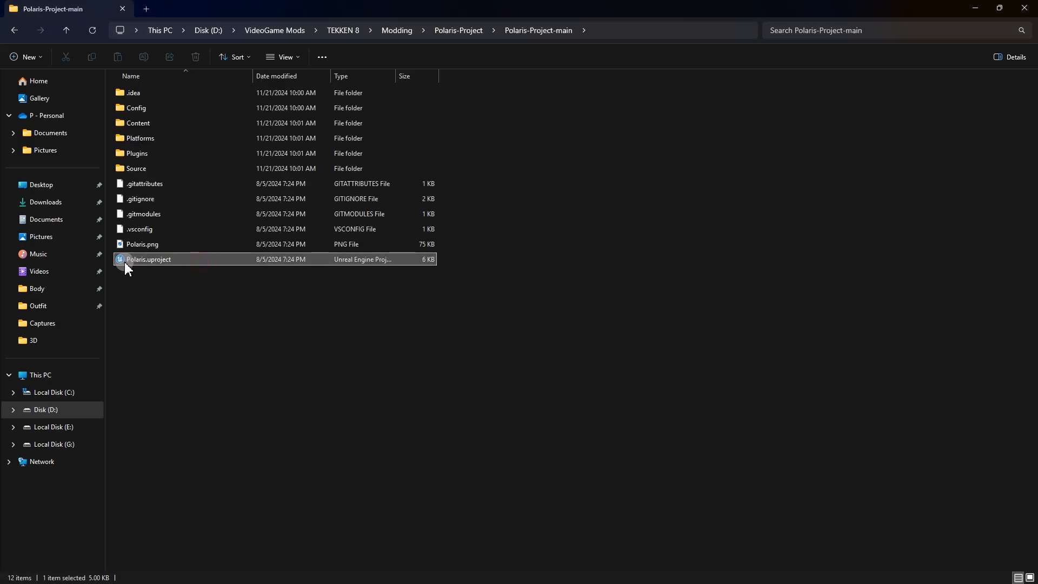
{"action": "double_click", "coordinate": [209, 259]}
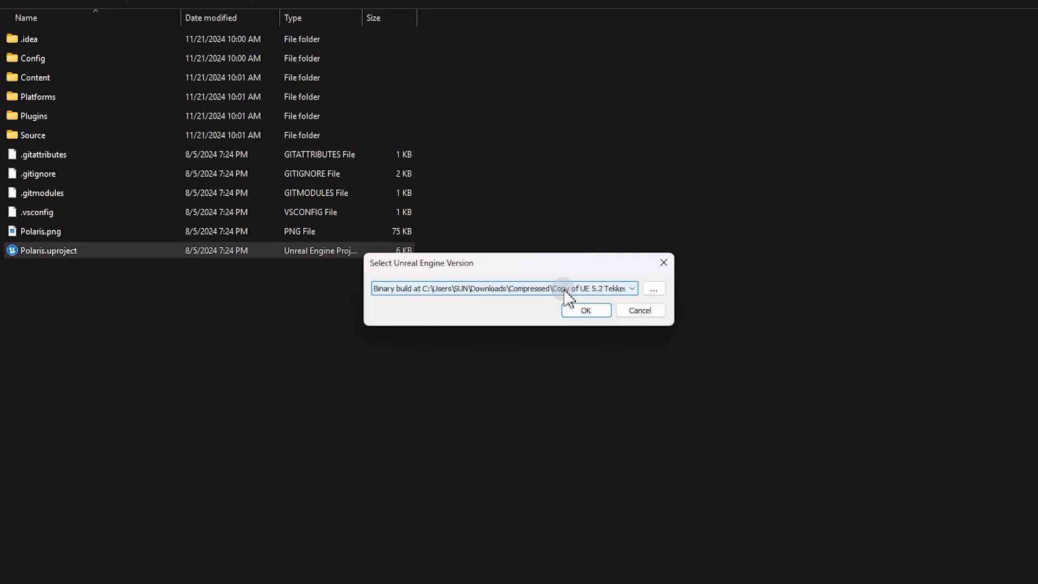
- Set the project's Unreal Engine installation to Downloads\Compressed\Copy of UE 5.2 Tekken 8\UE 5.2 Tekken 8\Windows
{"action": "left_click", "coordinate": [653, 288]}
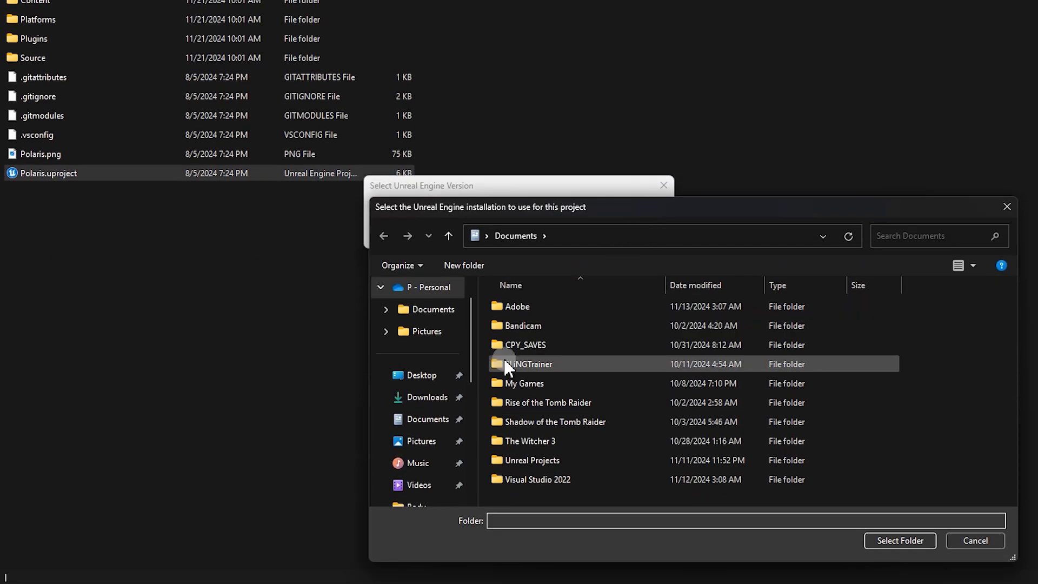
{"action": "left_click", "coordinate": [425, 398]}
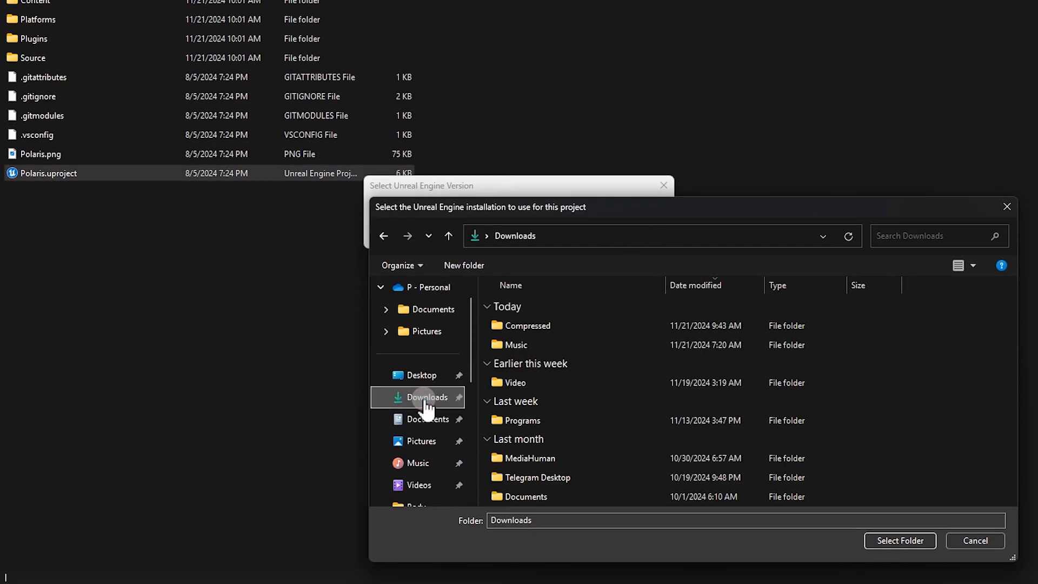
{"action": "double_click", "coordinate": [547, 324]}
{"action": "left_click", "coordinate": [540, 327]}
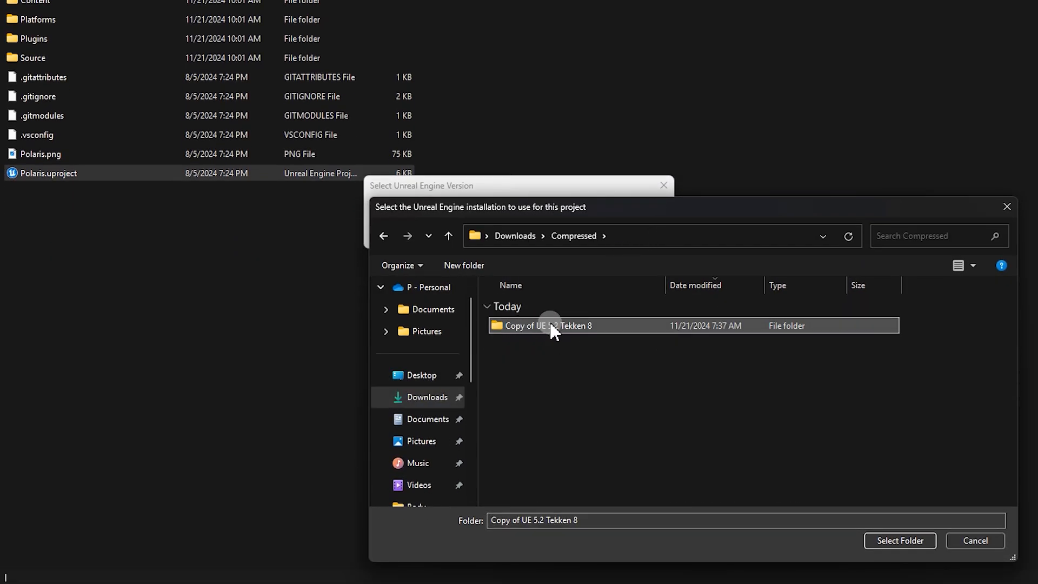
{"action": "double_click", "coordinate": [550, 320]}
{"action": "left_click", "coordinate": [514, 324]}
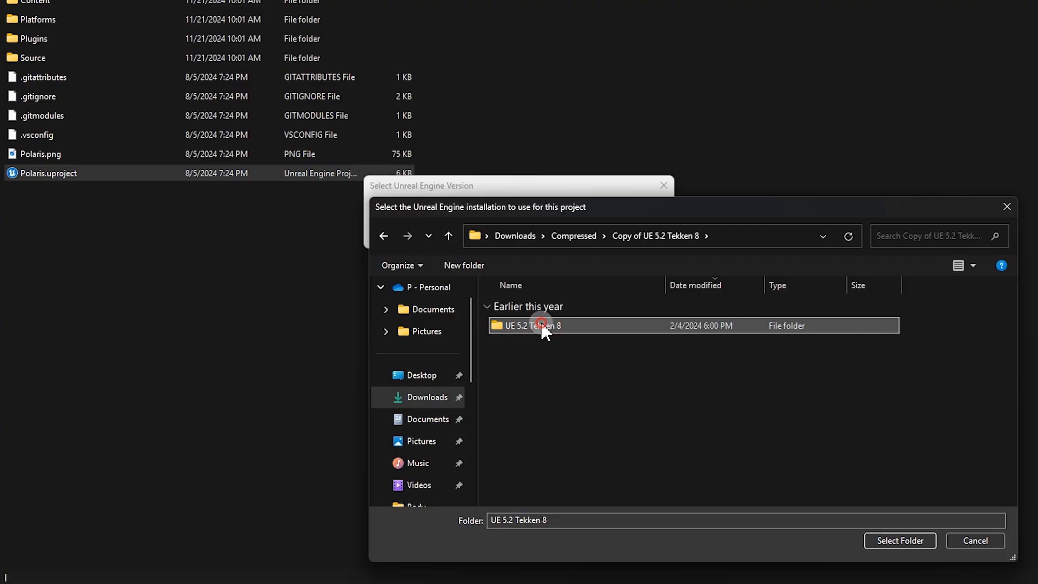
{"action": "double_click", "coordinate": [541, 323]}
{"action": "left_click", "coordinate": [541, 323]}
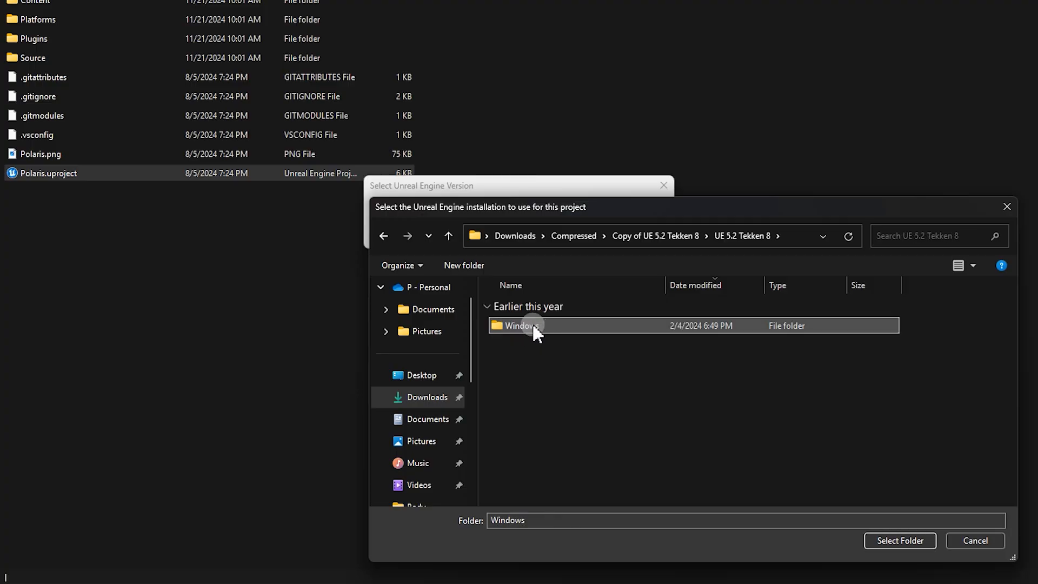
{"action": "left_click", "coordinate": [892, 541]}
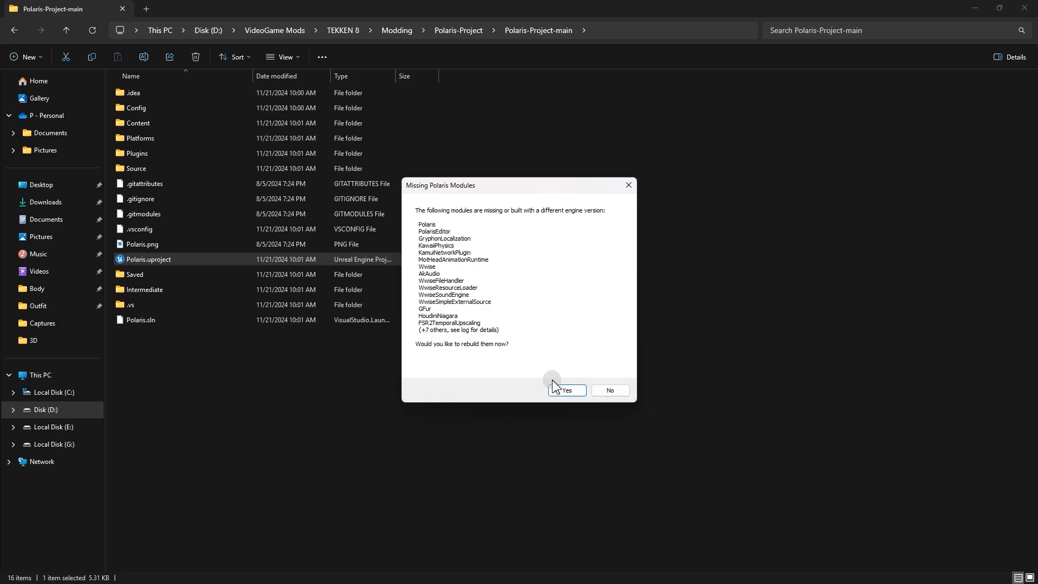
- Try to rebuild the missing Polaris modules and dismiss the resulting dialog
{"action": "left_click", "coordinate": [565, 392]}
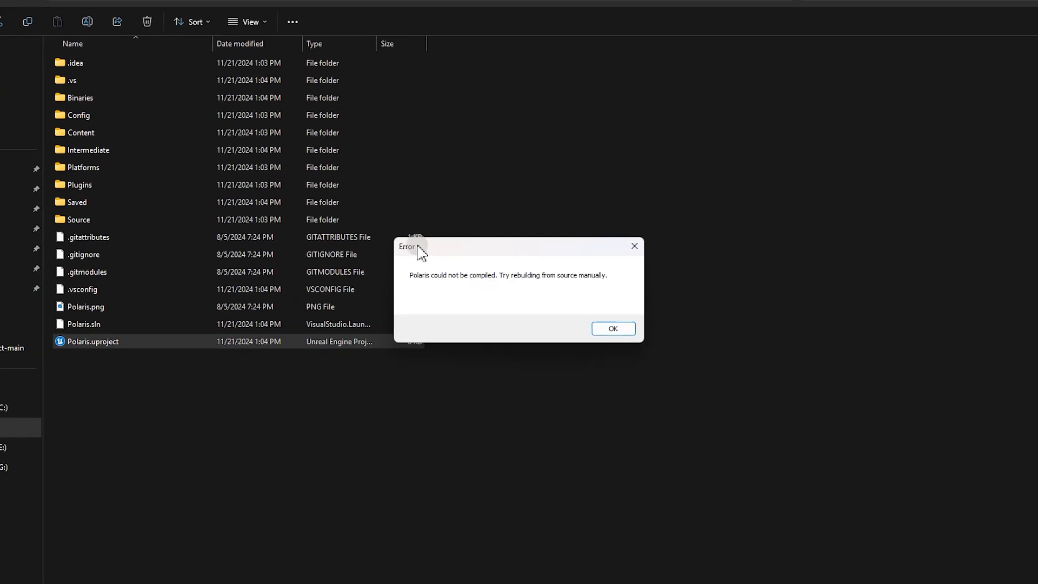
{"action": "left_click_drag", "start_coordinate": [403, 277], "coordinate": [617, 277]}
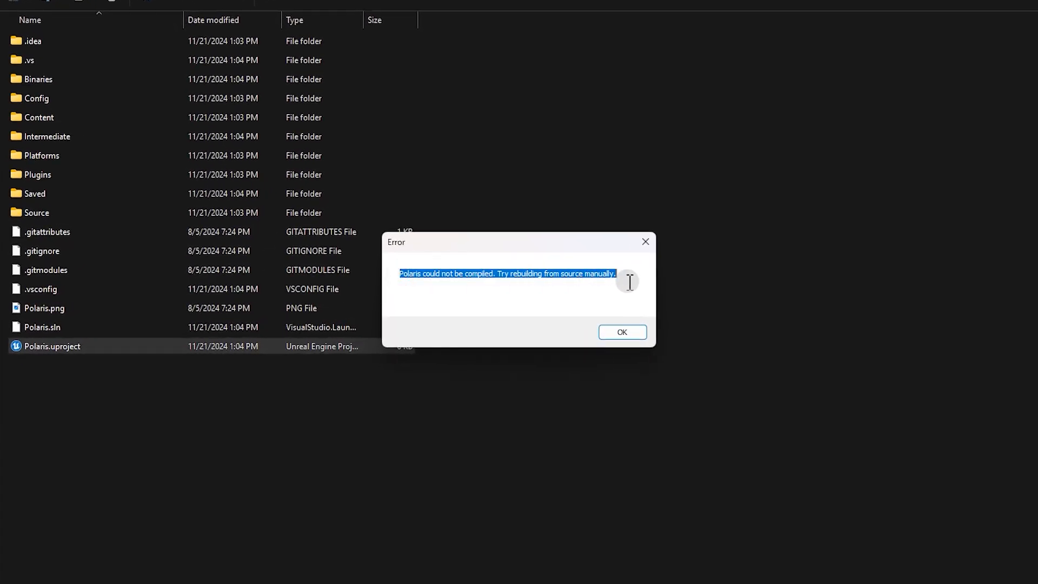
{"action": "left_click", "coordinate": [621, 334]}
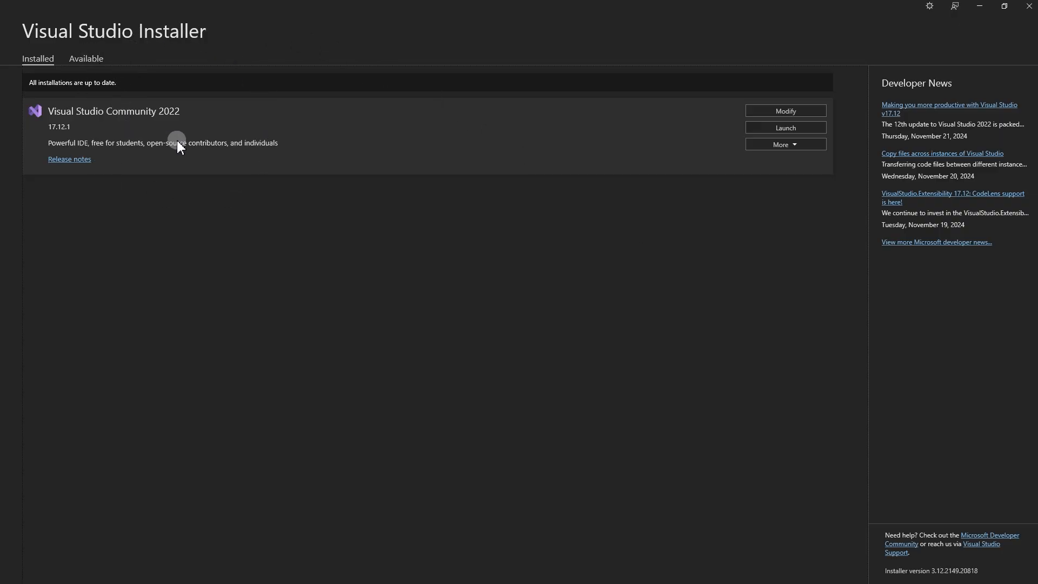
- In Visual Studio Installer, roll back Visual Studio Community 2022 to the previously installed version 17.11.5
{"action": "left_click", "coordinate": [789, 145]}
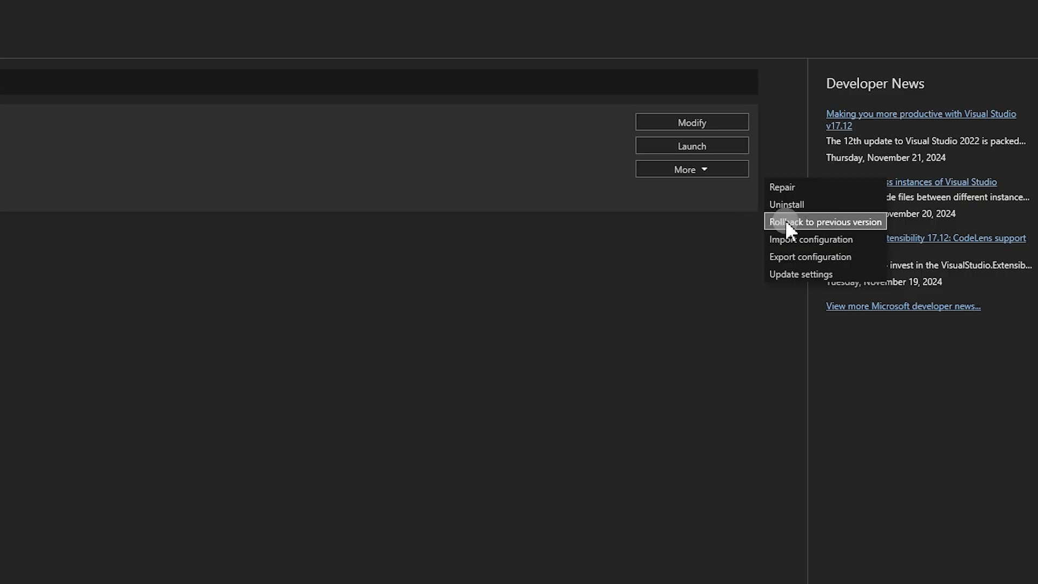
{"action": "left_click", "coordinate": [785, 220]}
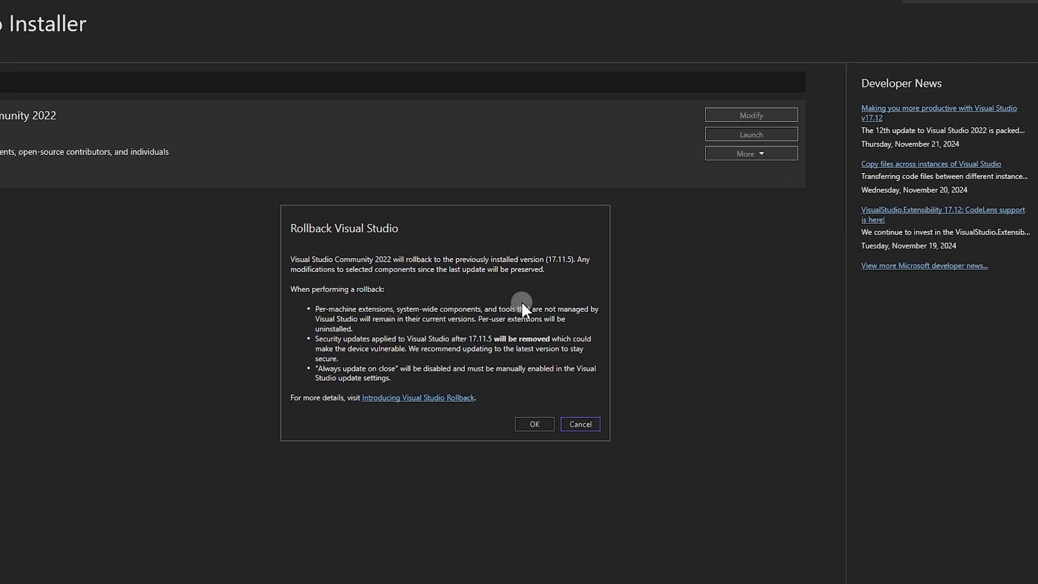
{"action": "left_click", "coordinate": [503, 446]}
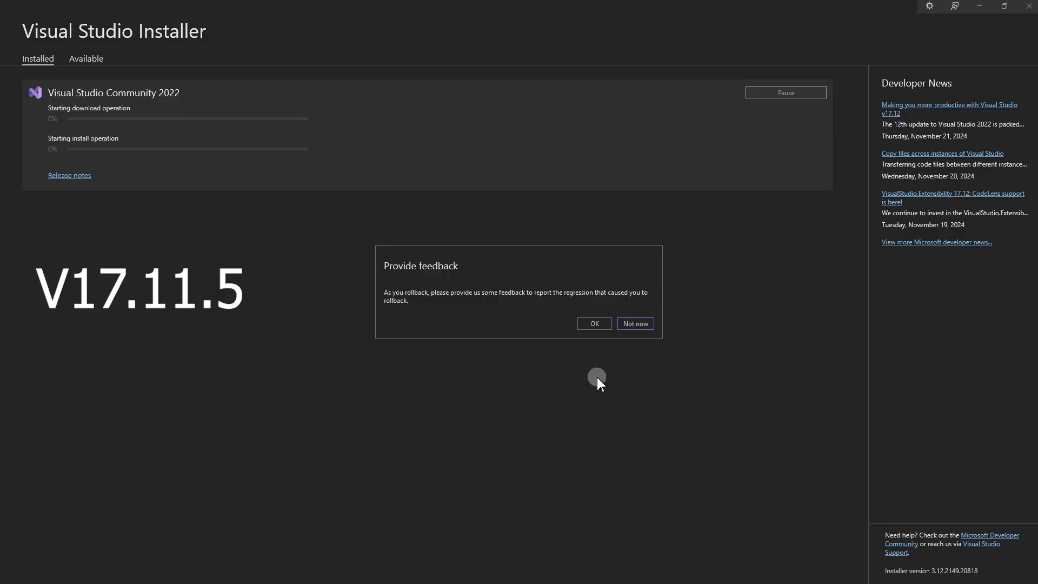
- Accept the Visual Studio Installer's request to provide feedback about the rollback
{"action": "left_click", "coordinate": [595, 321]}
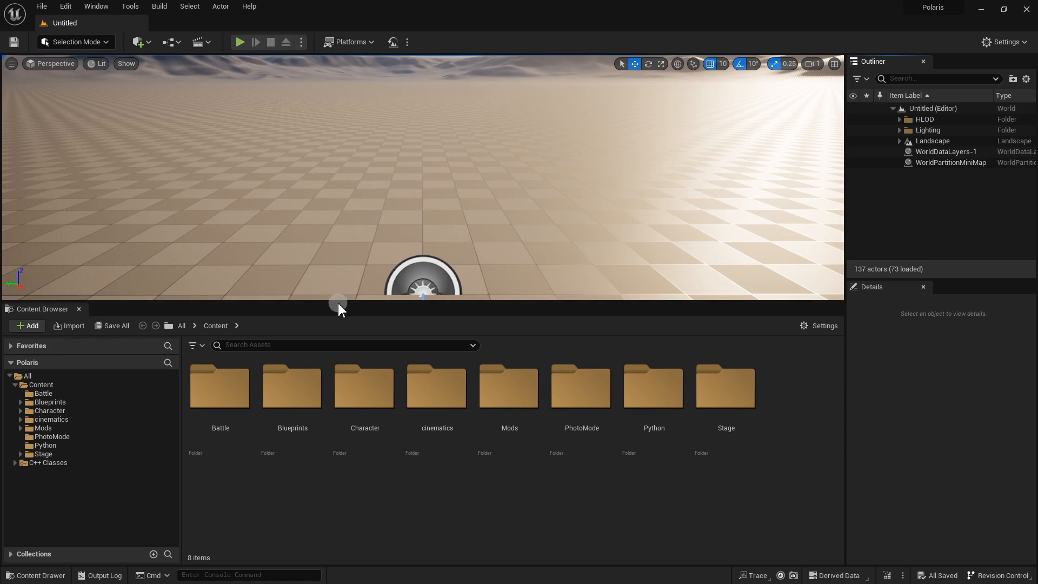
- In the Unreal Editor, enlarge the Content Browser over most of the viewport, keeping the Polaris folder tree expanded
{"action": "left_click_drag", "start_coordinate": [337, 301], "coordinate": [354, 112]}
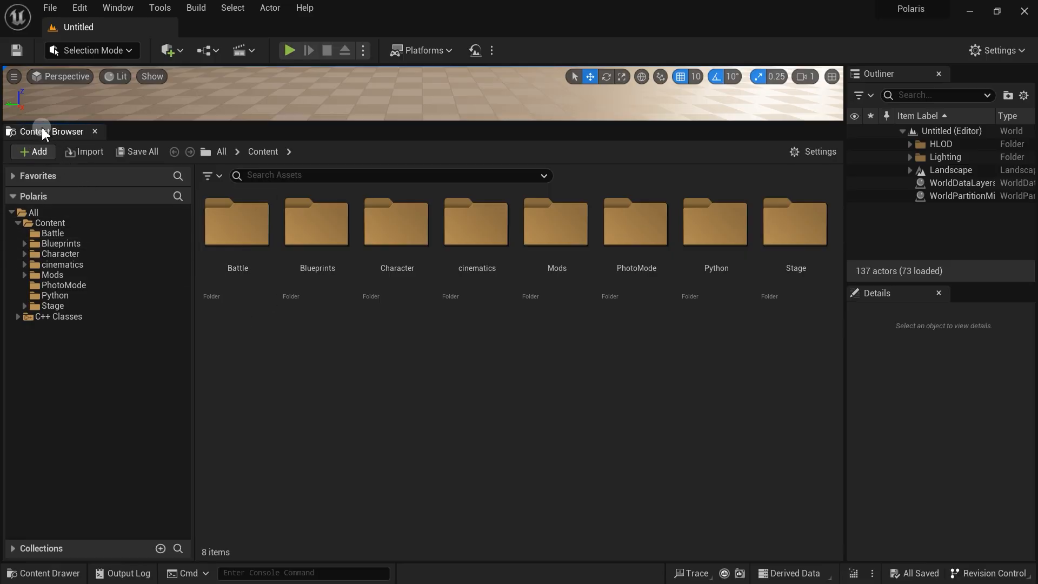
{"action": "left_click", "coordinate": [13, 197]}
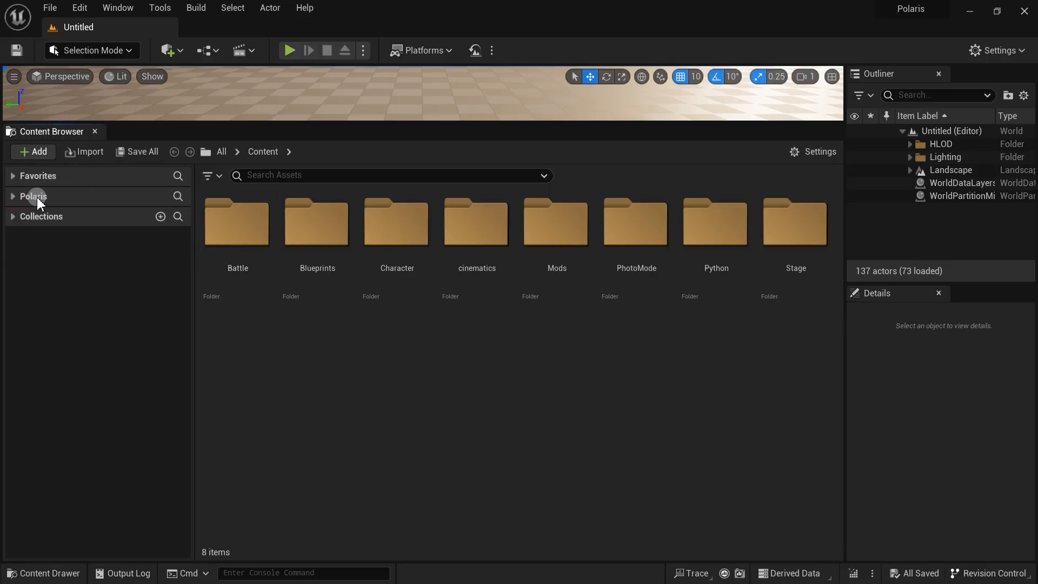
{"action": "left_click", "coordinate": [13, 196]}
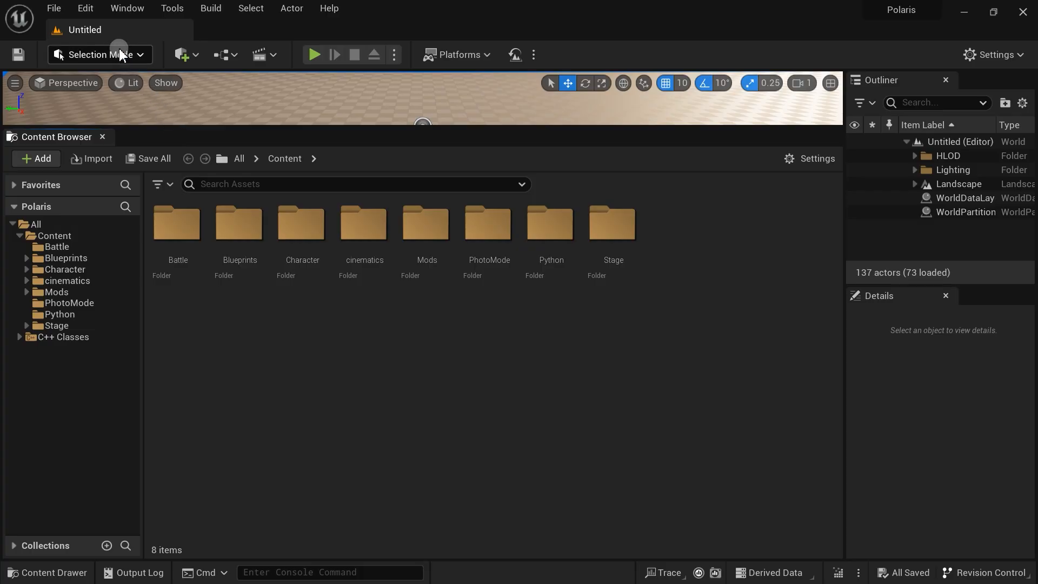
- Search the Project Settings for "chunks" to check the Generate Chunks packaging option
{"action": "left_click", "coordinate": [88, 10]}
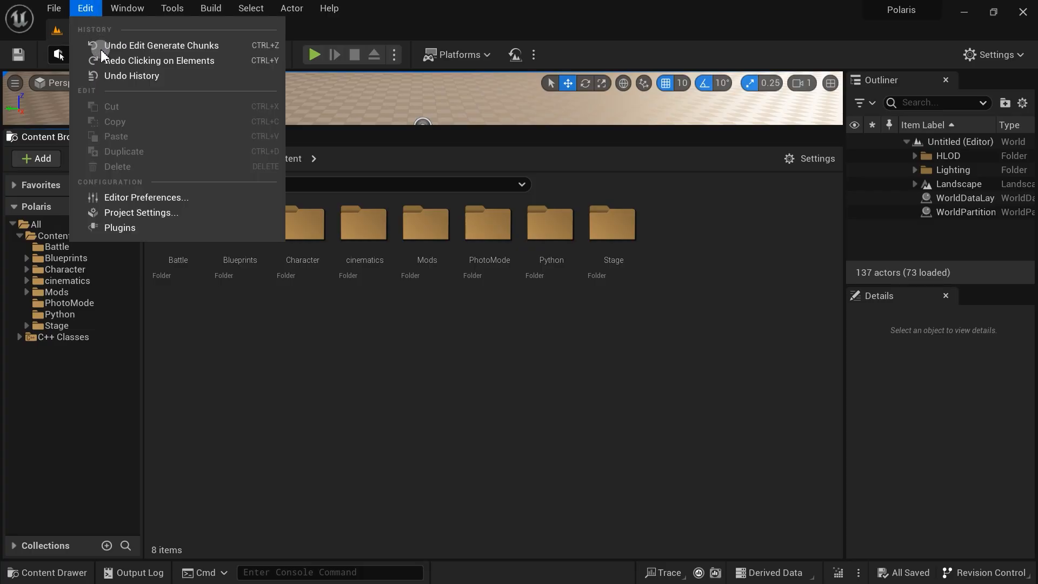
{"action": "left_click", "coordinate": [152, 221]}
{"action": "left_click", "coordinate": [637, 125]}
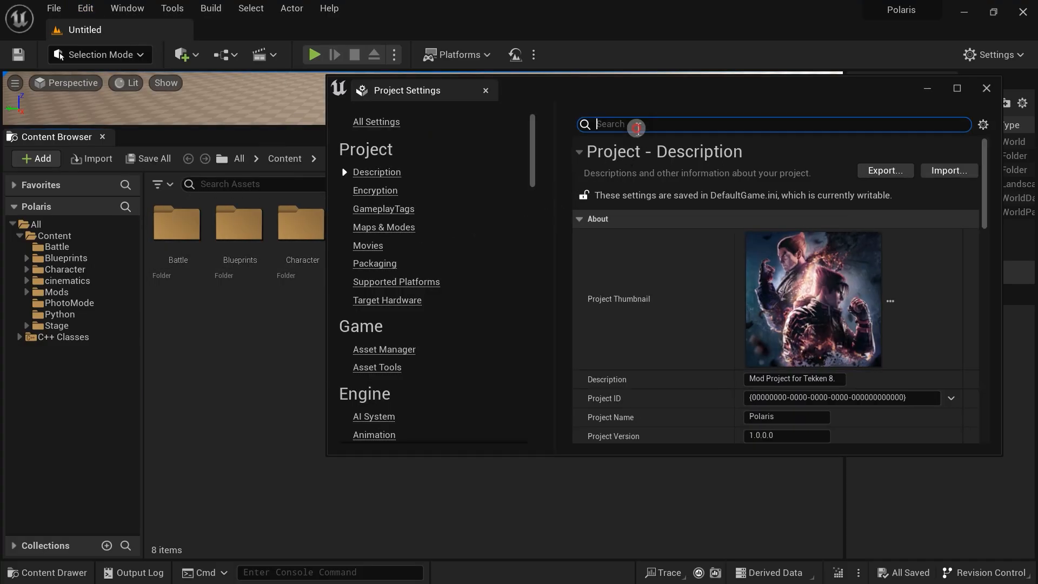
{"action": "type", "text": "chunks"}
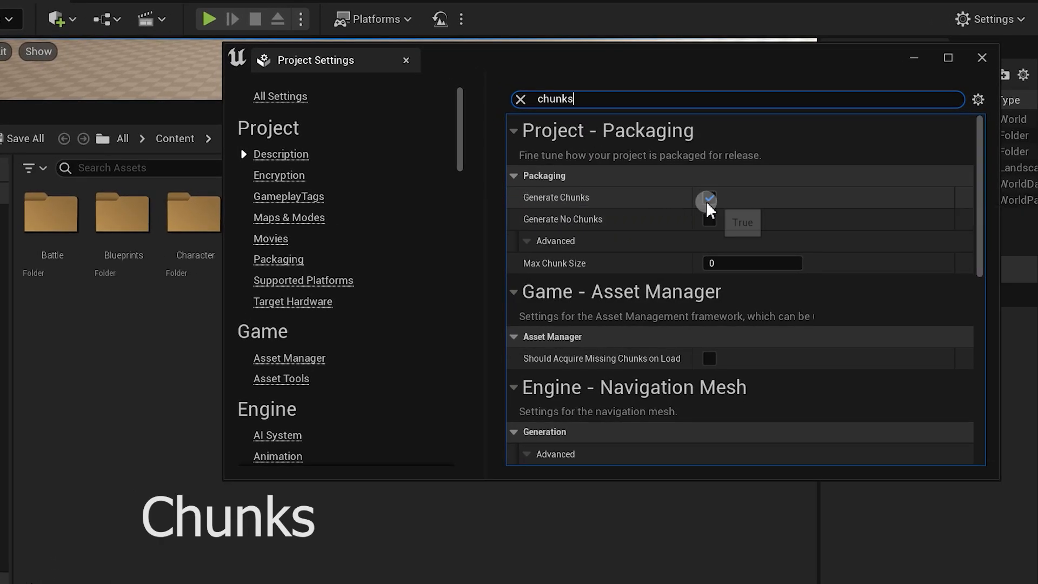
- Set the Build Configuration in the project's Packaging settings to Shipping
{"action": "left_click", "coordinate": [281, 261]}
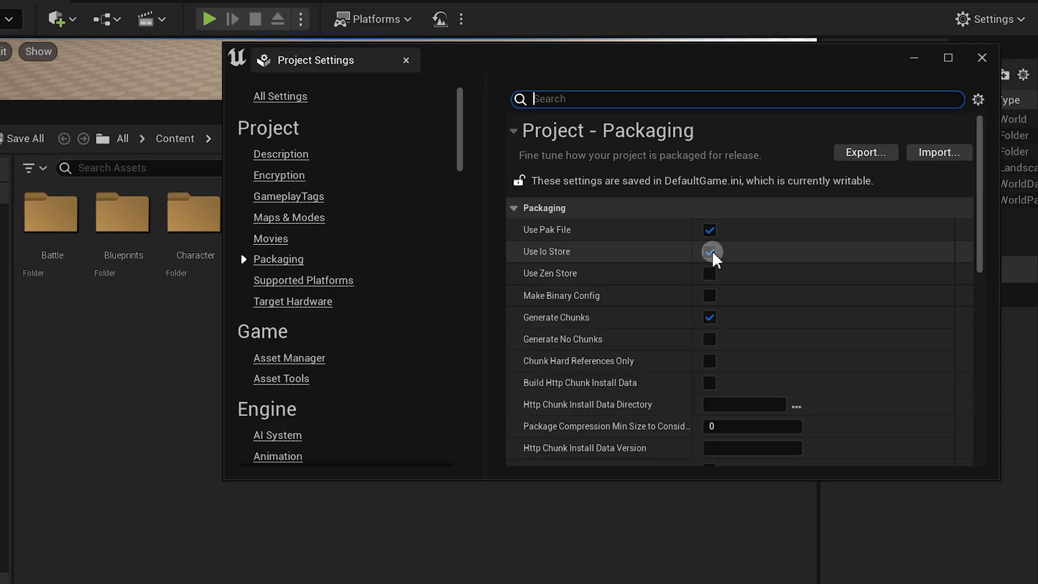
{"action": "scroll", "coordinate": [624, 297], "scroll_direction": "down", "scroll_amount": 10}
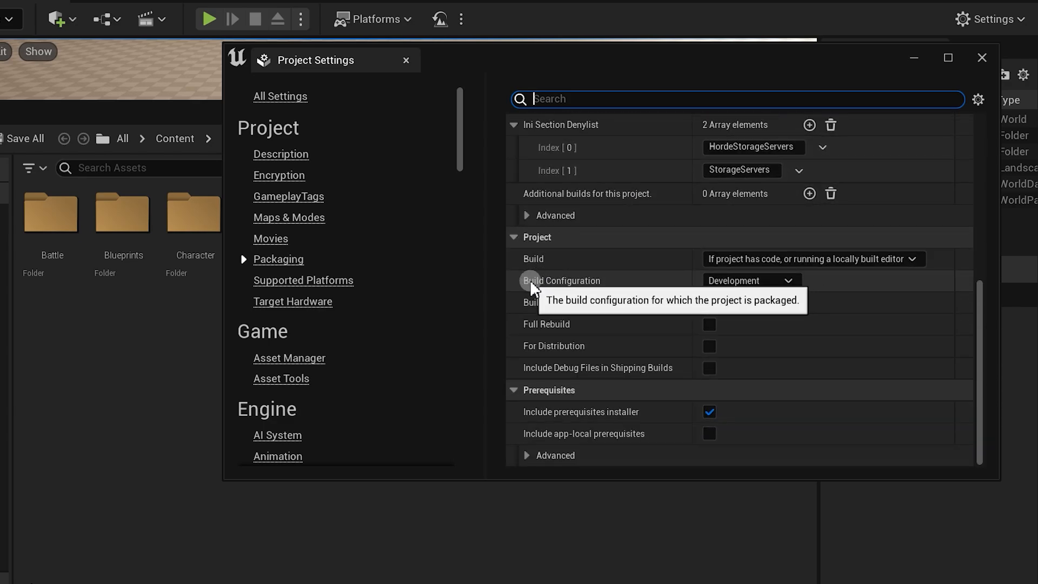
{"action": "left_click", "coordinate": [766, 283]}
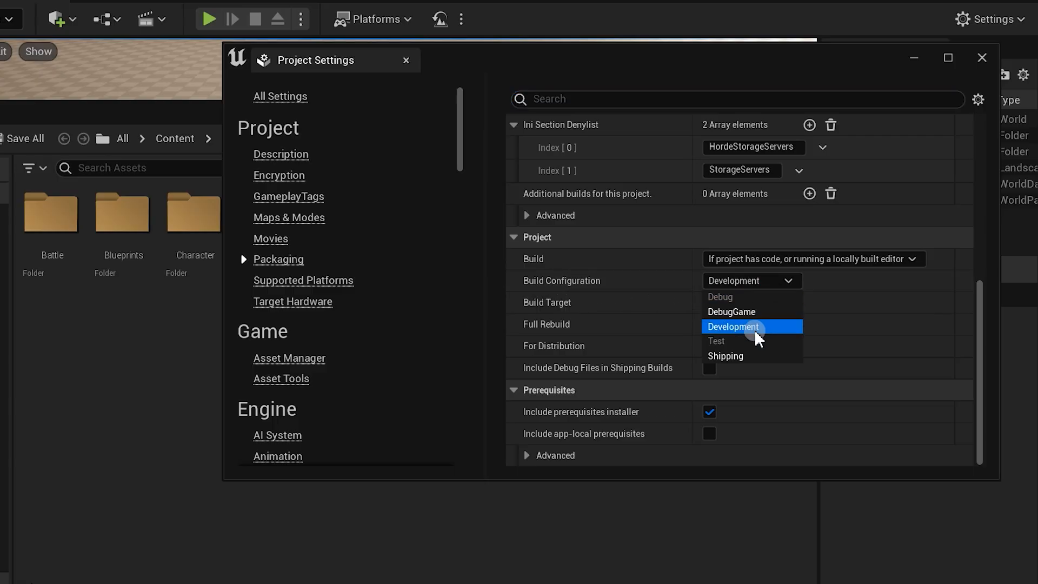
{"action": "left_click", "coordinate": [733, 357]}
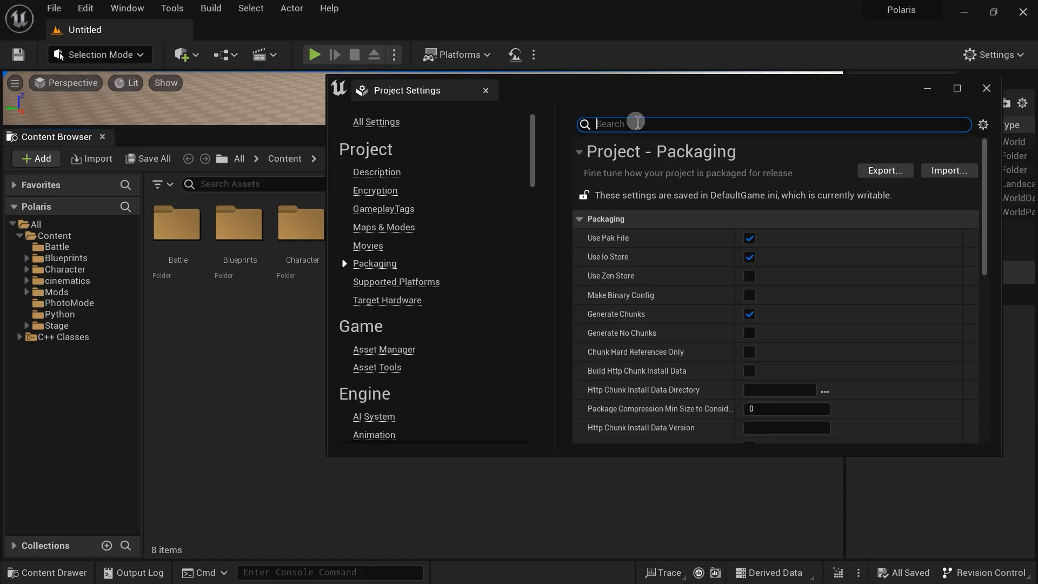
- Search the Project Settings for "material" to check Share Material Shader Code, and close the settings window
{"action": "type", "text": "material"}
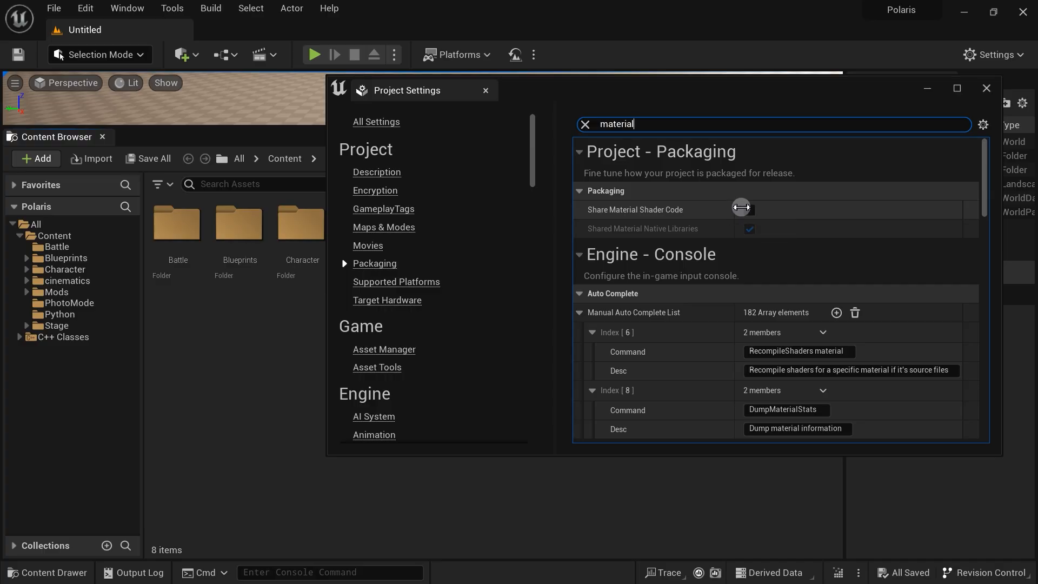
{"action": "left_click", "coordinate": [991, 89]}
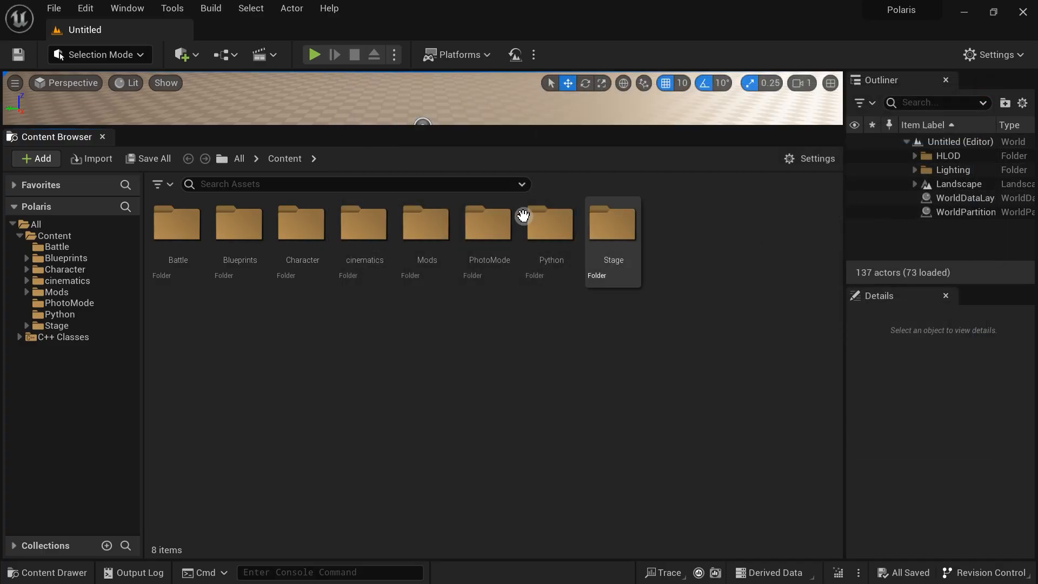
- Enable Allow ChunkID Assignments in the Editor Preferences, finding it with the search "assi", and close the preferences
{"action": "left_click", "coordinate": [86, 9]}
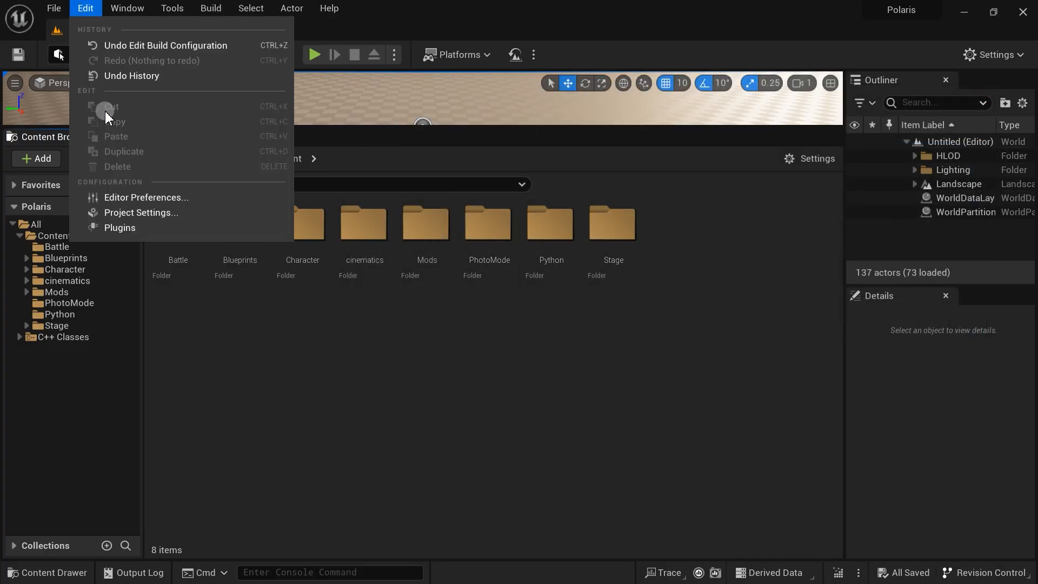
{"action": "left_click", "coordinate": [124, 197]}
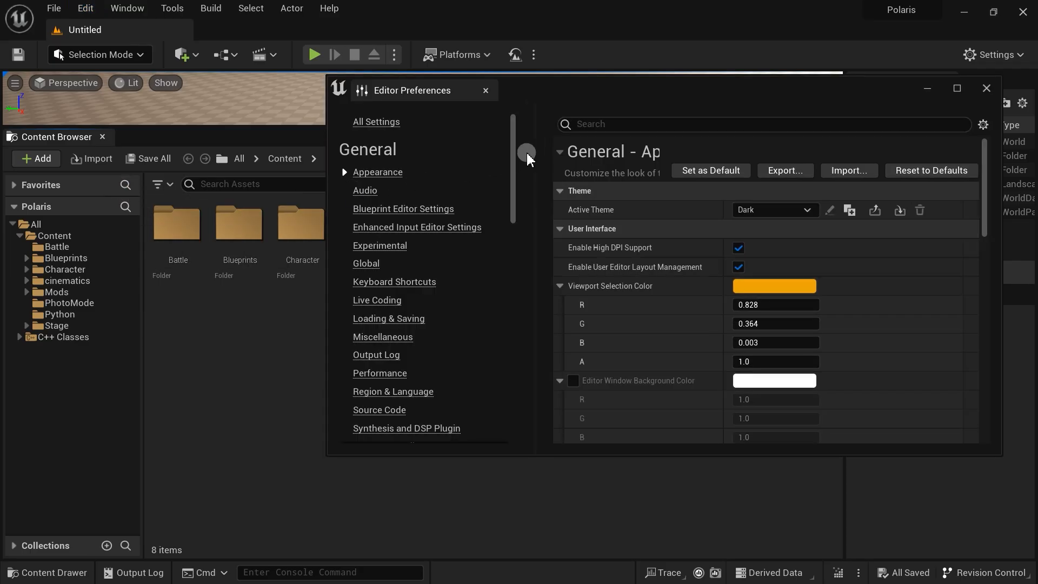
{"action": "left_click", "coordinate": [619, 126]}
{"action": "type", "text": "assi"}
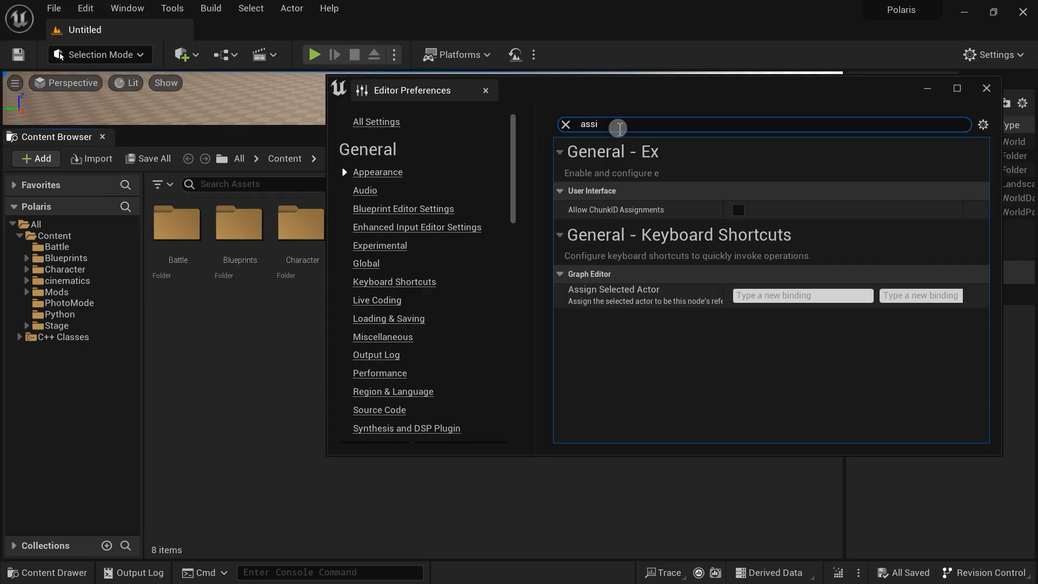
{"action": "mouse_move", "coordinate": [600, 211]}
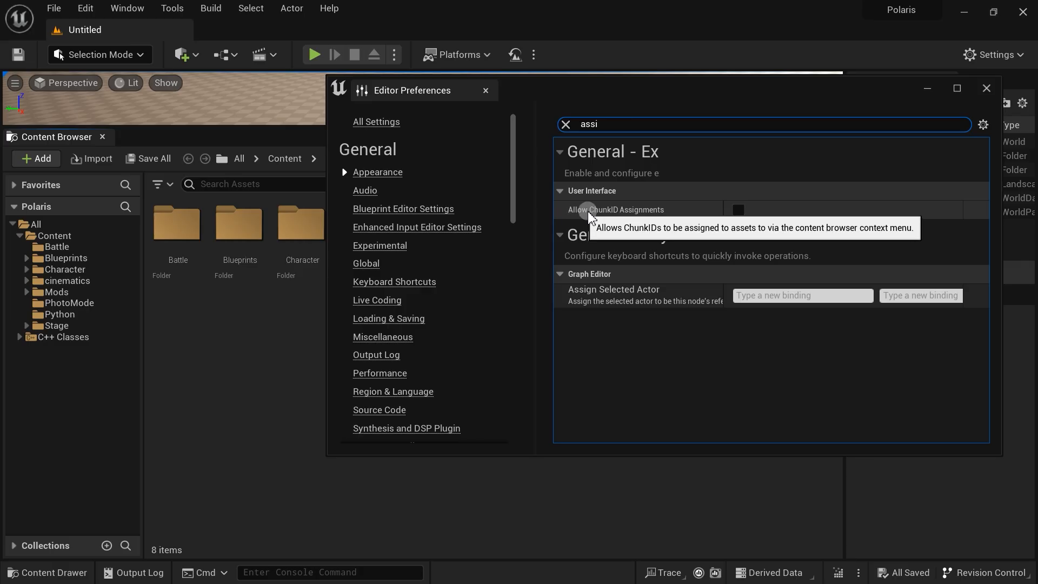
{"action": "left_click", "coordinate": [738, 211]}
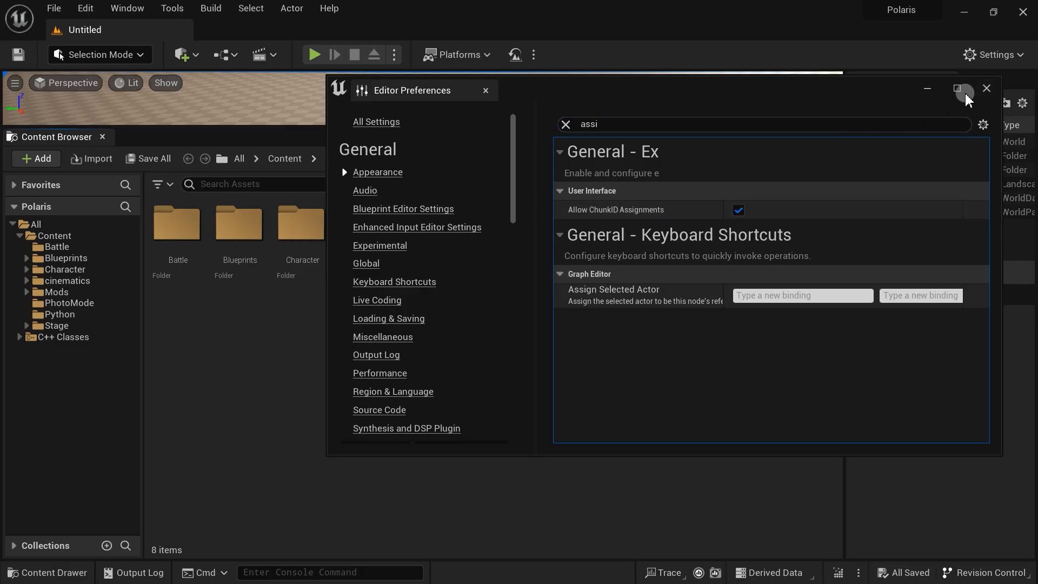
{"action": "left_click", "coordinate": [985, 89]}
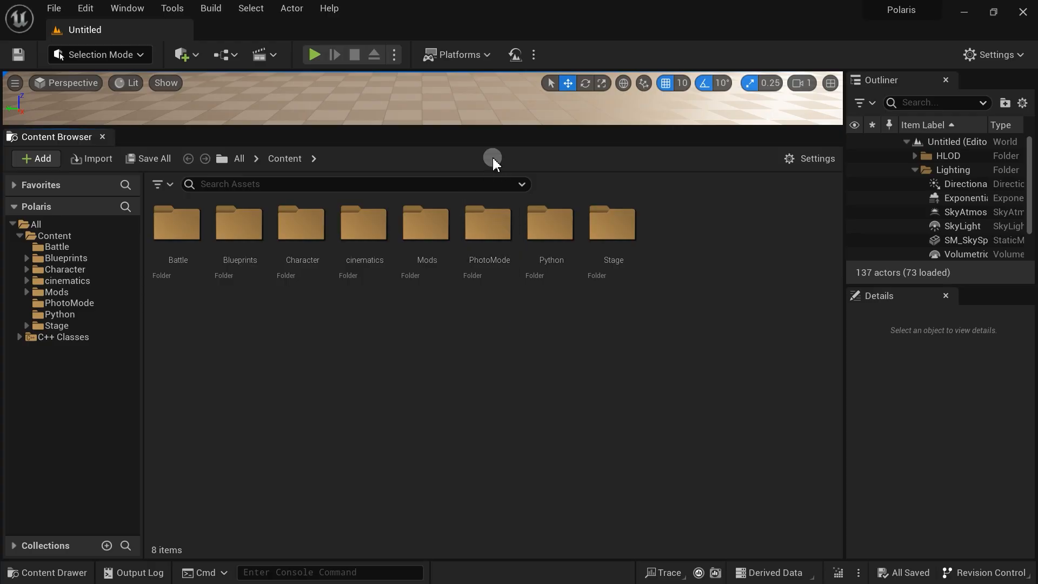
- Package the project for Windows into the Polaris-Project-main folder containing Polaris.uproject, and show the output log
{"action": "left_click", "coordinate": [480, 55]}
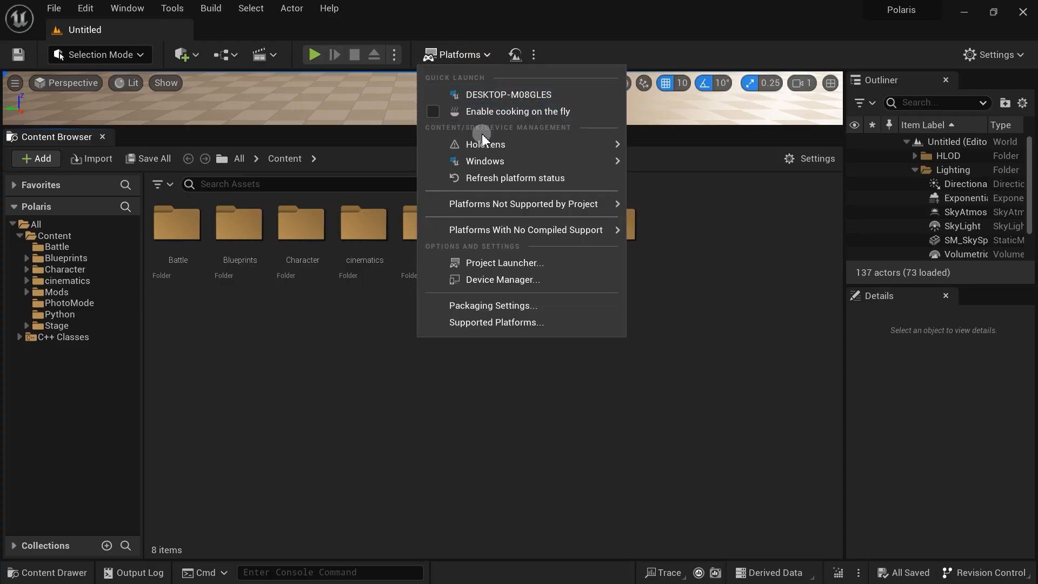
{"action": "mouse_move", "coordinate": [491, 165]}
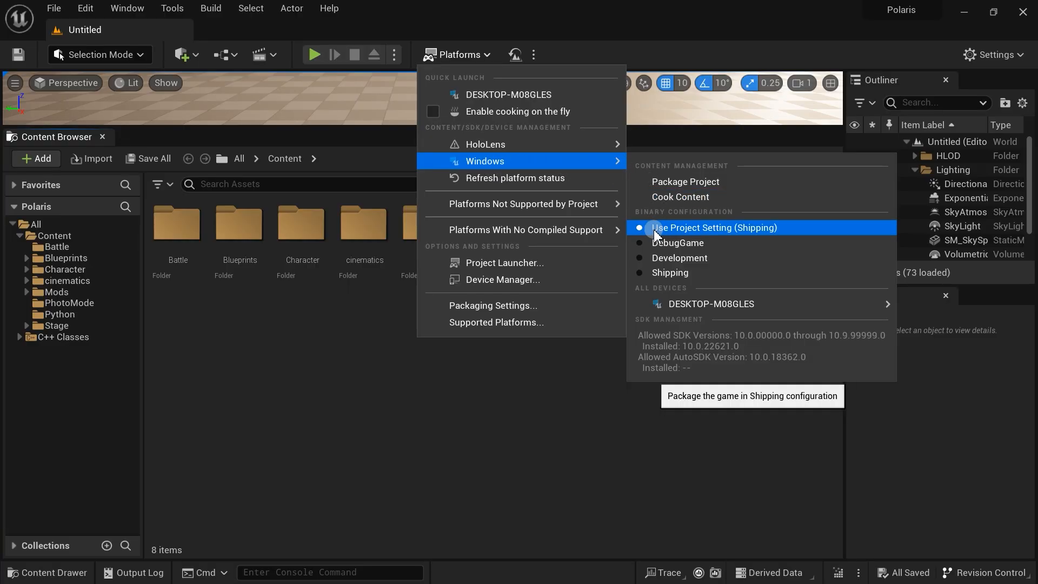
{"action": "left_click", "coordinate": [693, 184]}
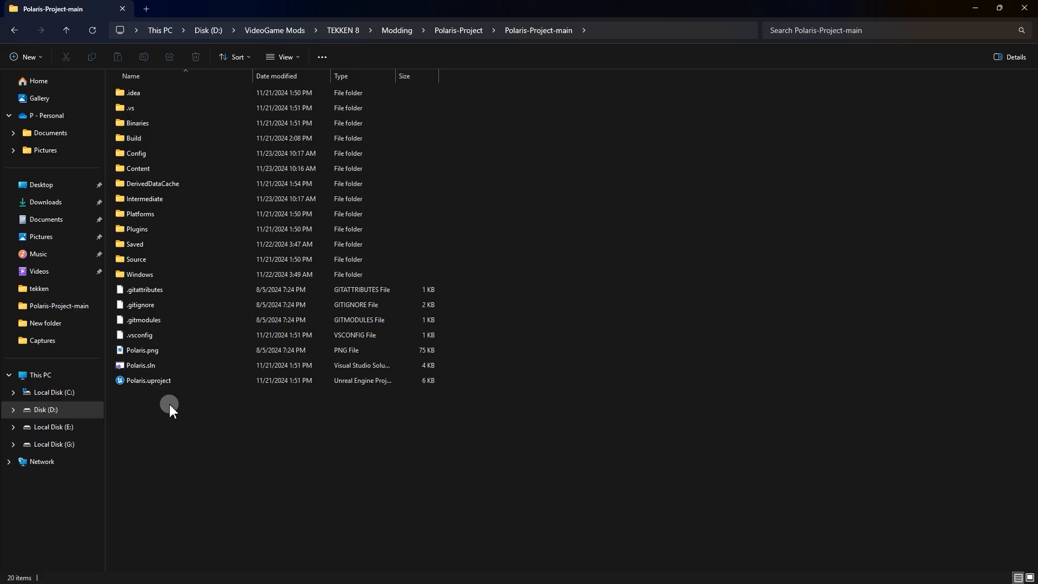
{"action": "left_click", "coordinate": [170, 381]}
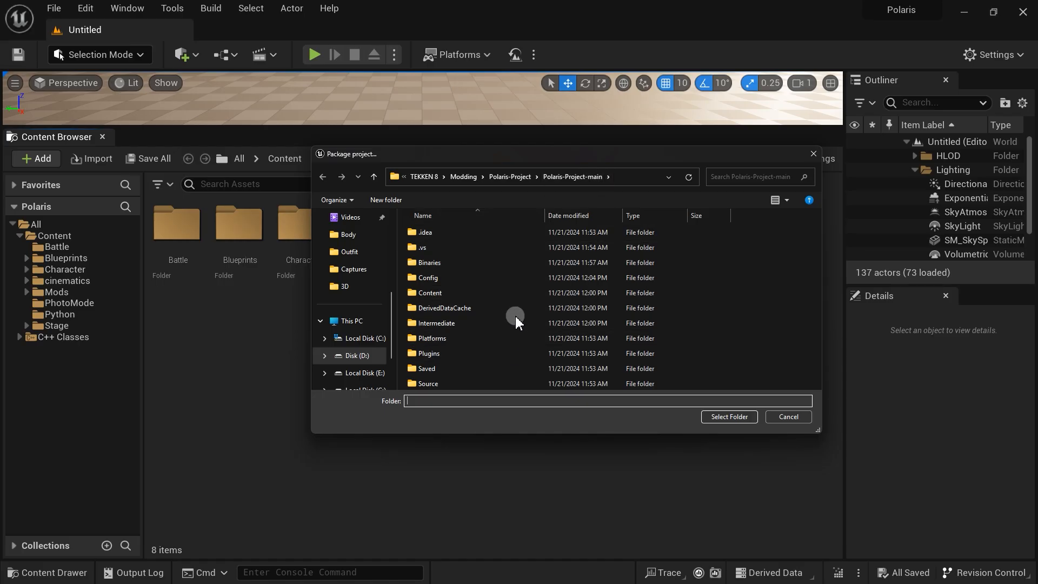
{"action": "left_click", "coordinate": [723, 420]}
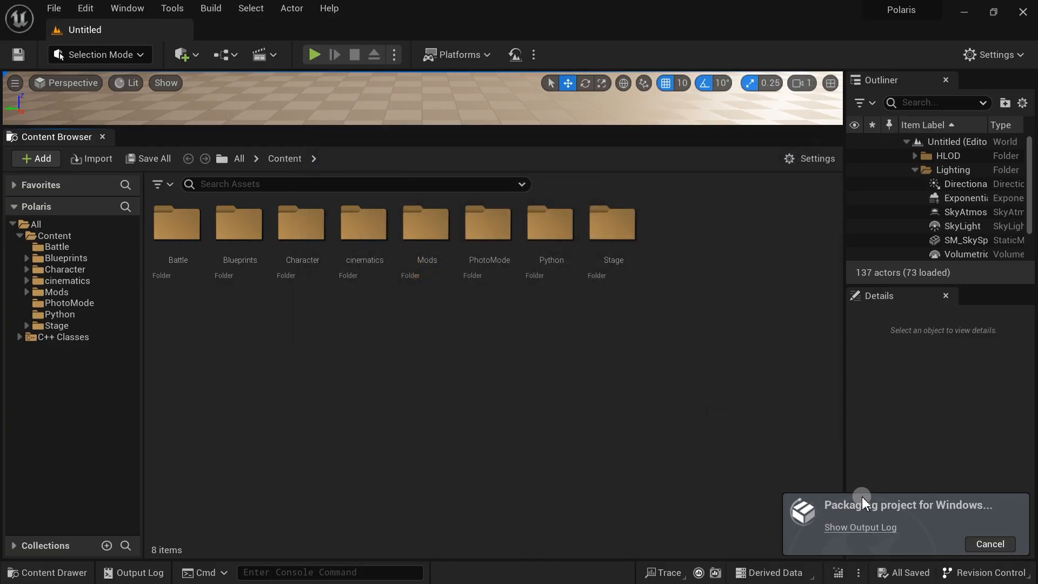
{"action": "left_click", "coordinate": [848, 527]}
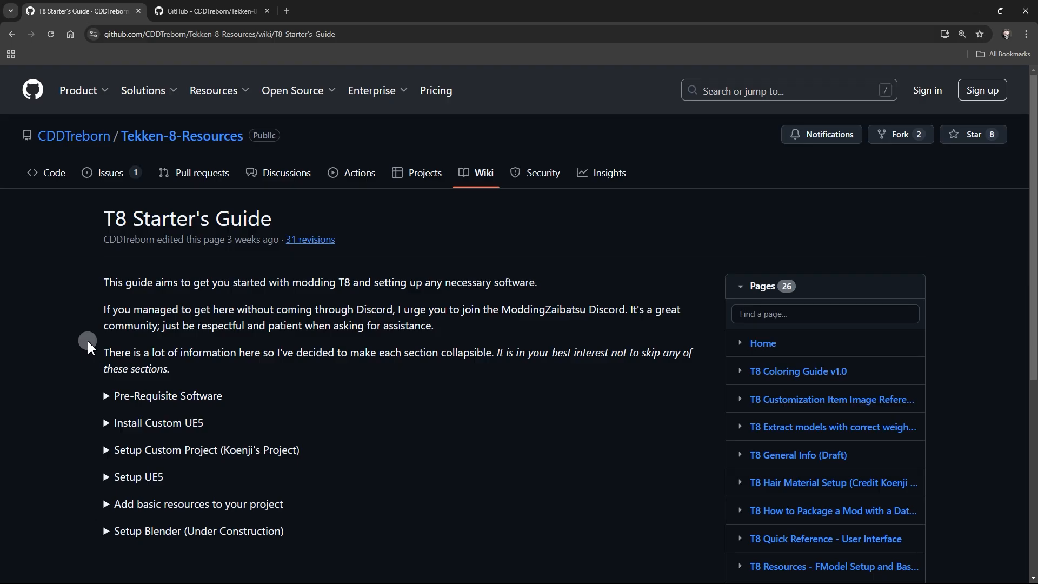
- In the browser, download MSL_PRP_SKT and Materials_v3_1 from the wiki guide's "Add basic resources to your project" section
{"action": "left_click", "coordinate": [107, 504]}
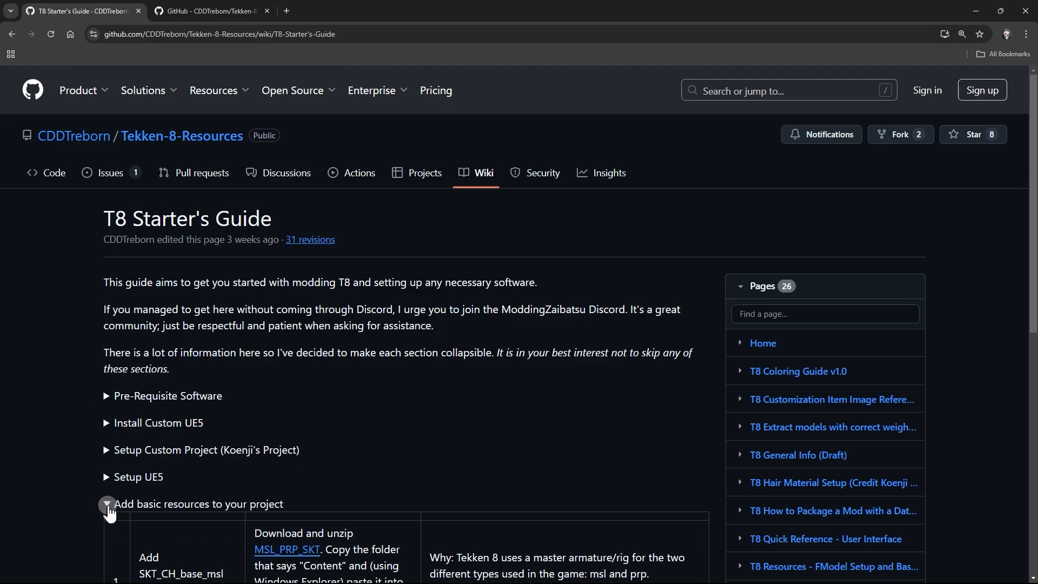
{"action": "scroll", "coordinate": [108, 508], "scroll_direction": "down", "scroll_amount": 5}
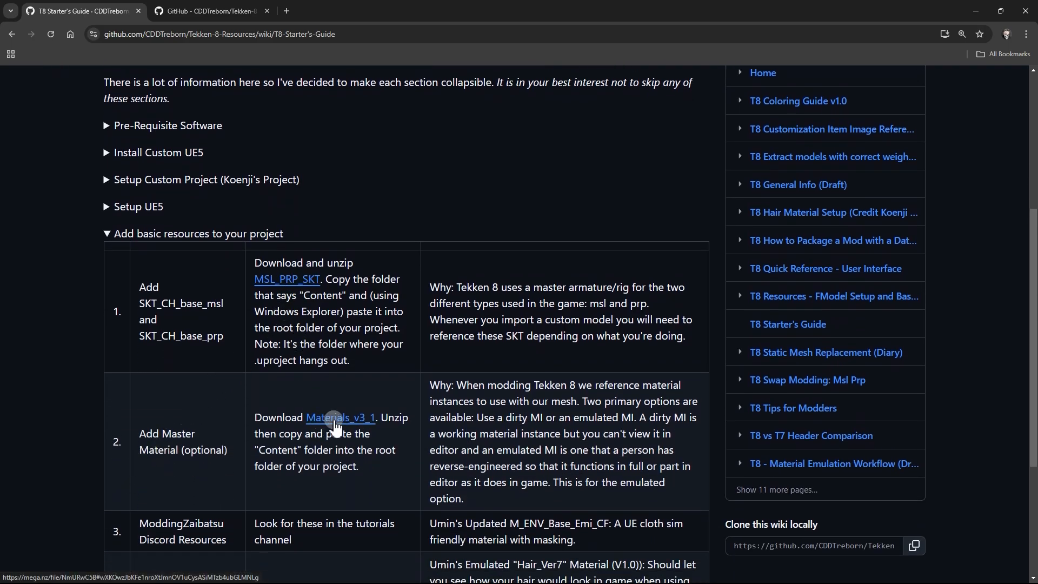
{"action": "left_click", "coordinate": [228, 9]}
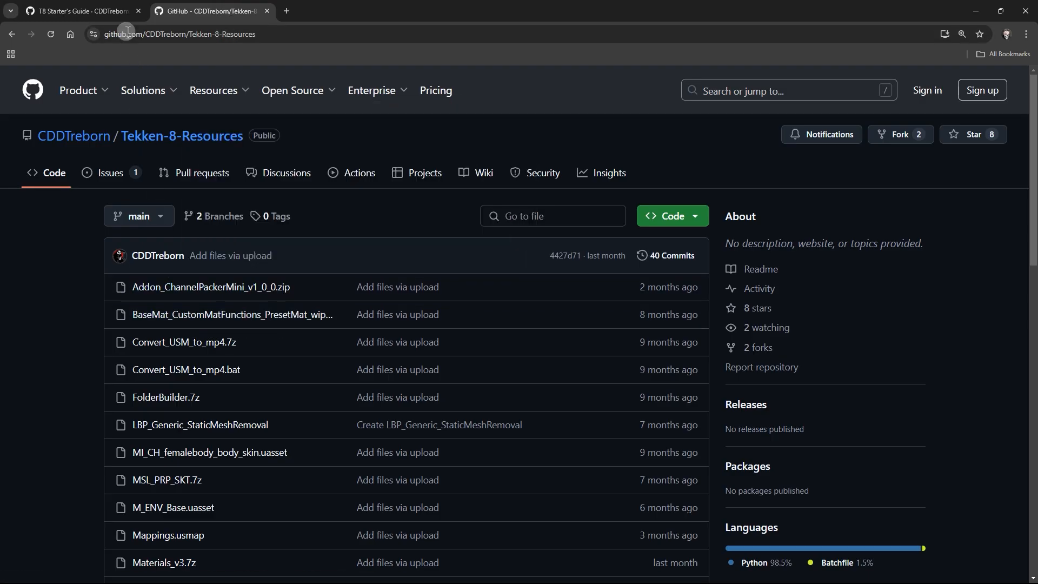
{"action": "left_click", "coordinate": [108, 11]}
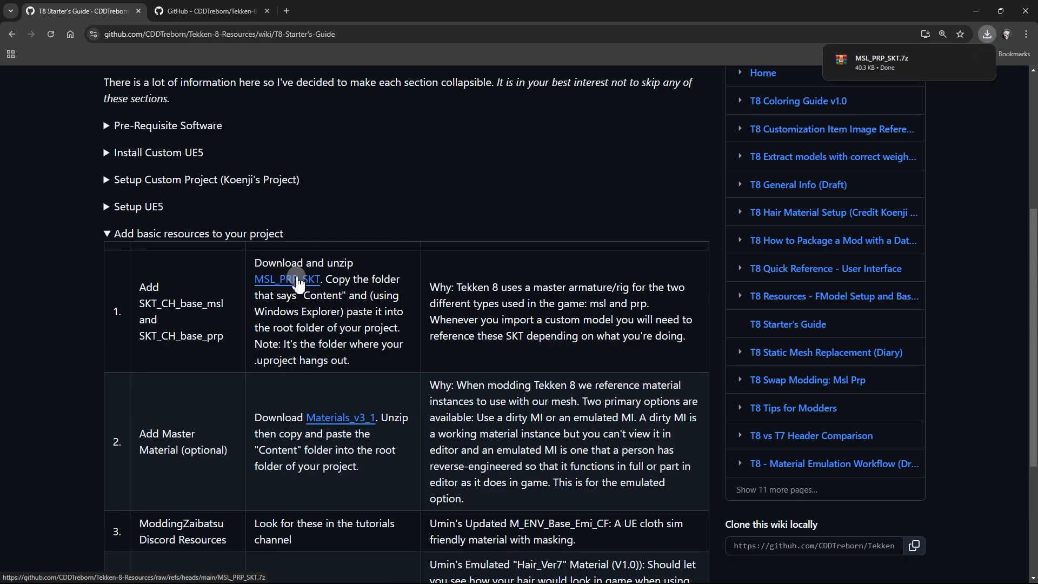
{"action": "left_click", "coordinate": [345, 420]}
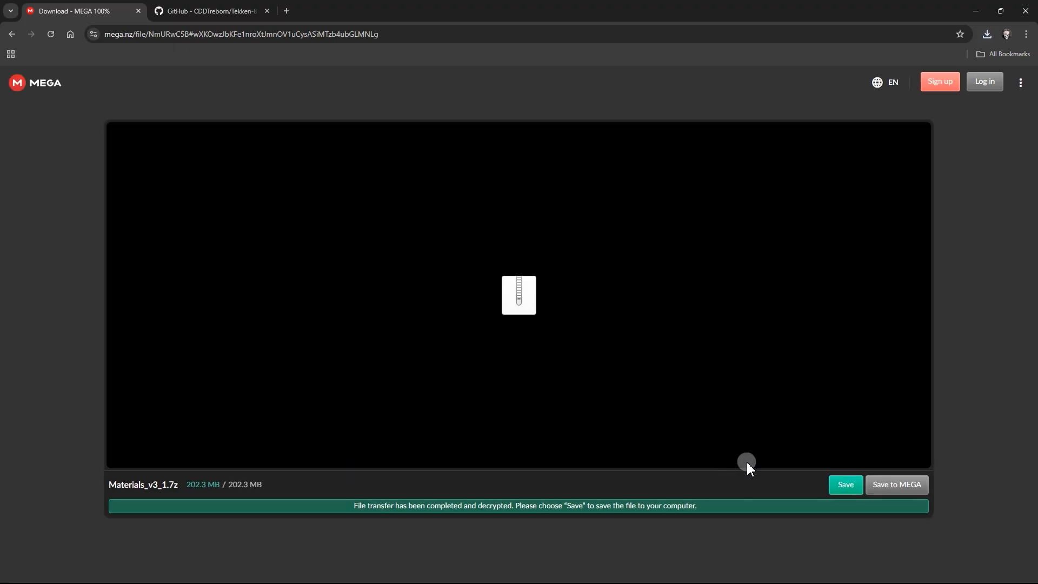
{"action": "left_click", "coordinate": [830, 487]}
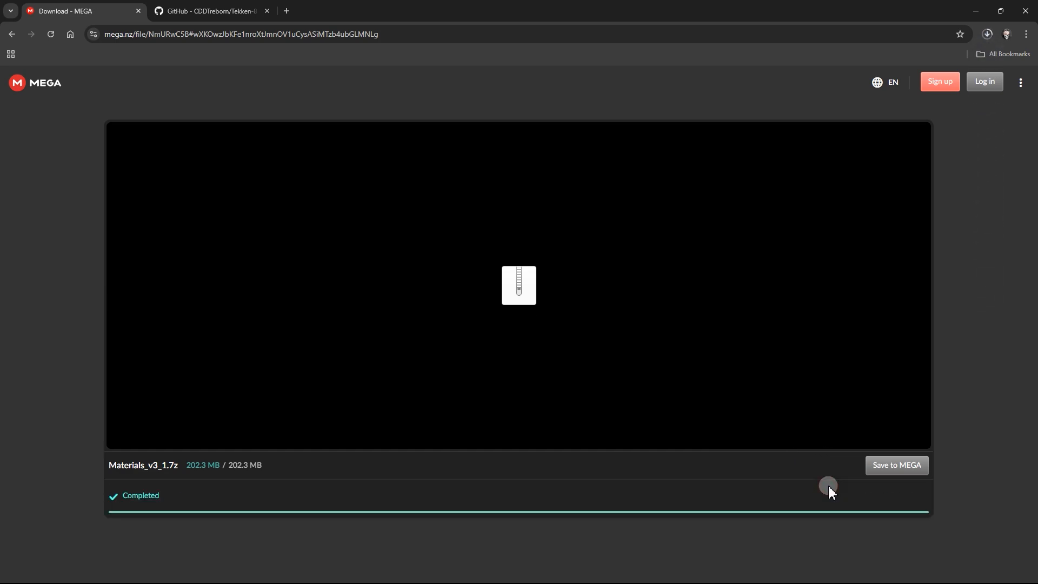
- Download BaseMat_CustomMatFunctions_PresetMat_wip_v1_1.7z from the Tekken-8-Resources repository
{"action": "left_click", "coordinate": [239, 12]}
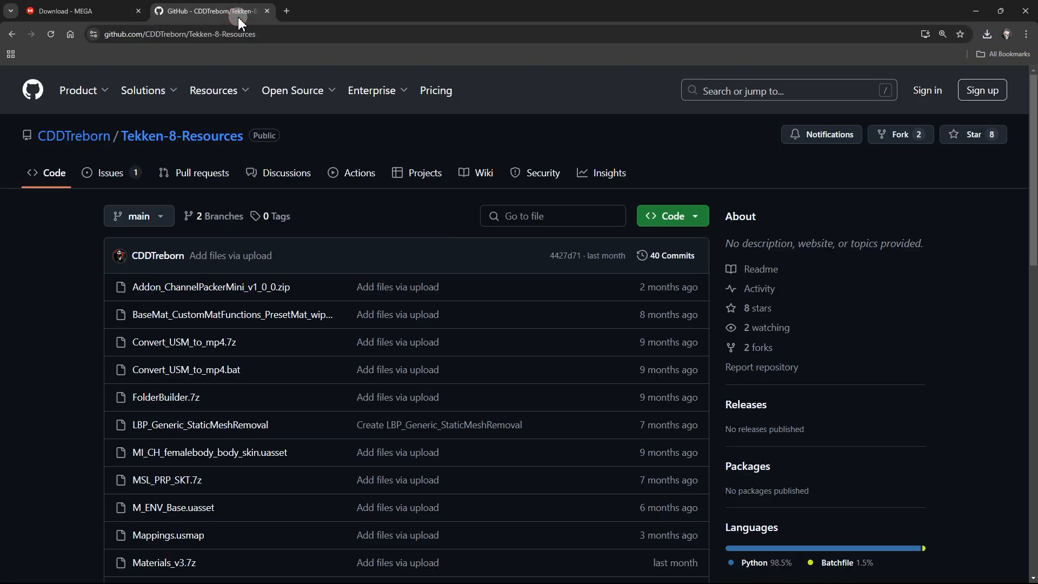
{"action": "left_click", "coordinate": [223, 316]}
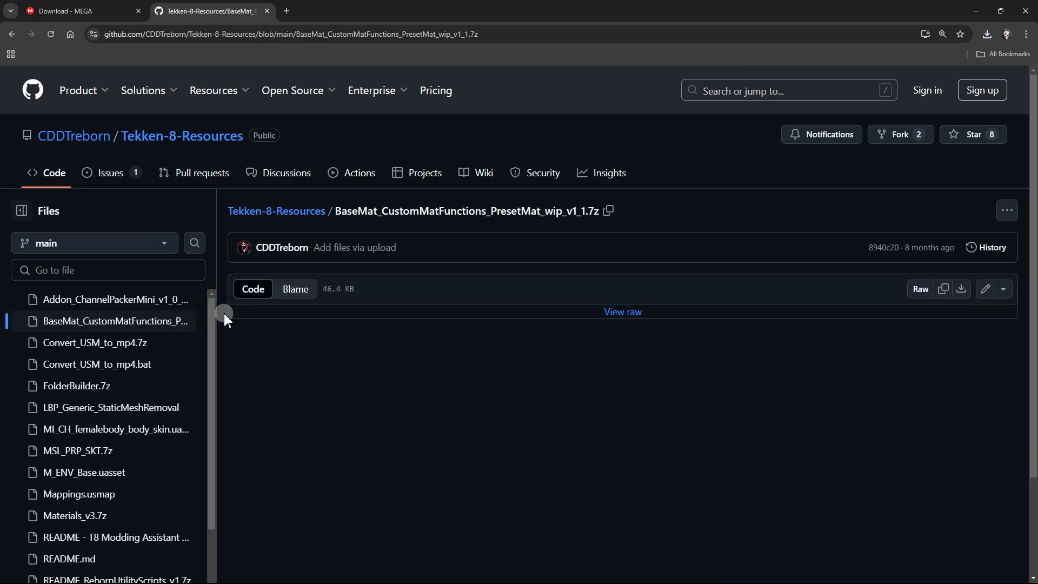
{"action": "left_click", "coordinate": [962, 290]}
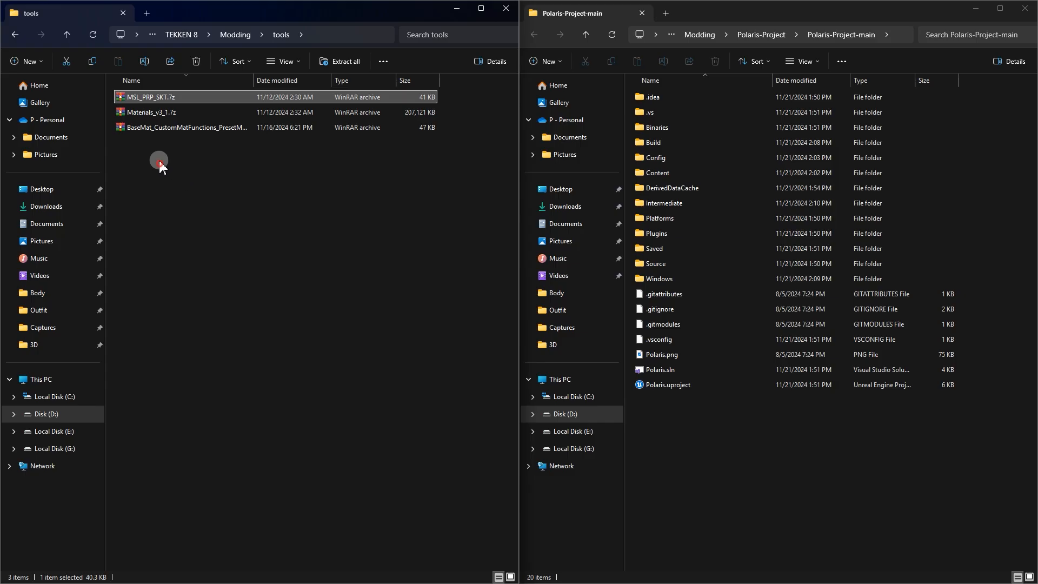
- Extract the Content folder from MSL_PRP_SKT.7z into the Polaris-Project-main folder
{"action": "left_click_drag", "start_coordinate": [157, 169], "coordinate": [192, 100]}
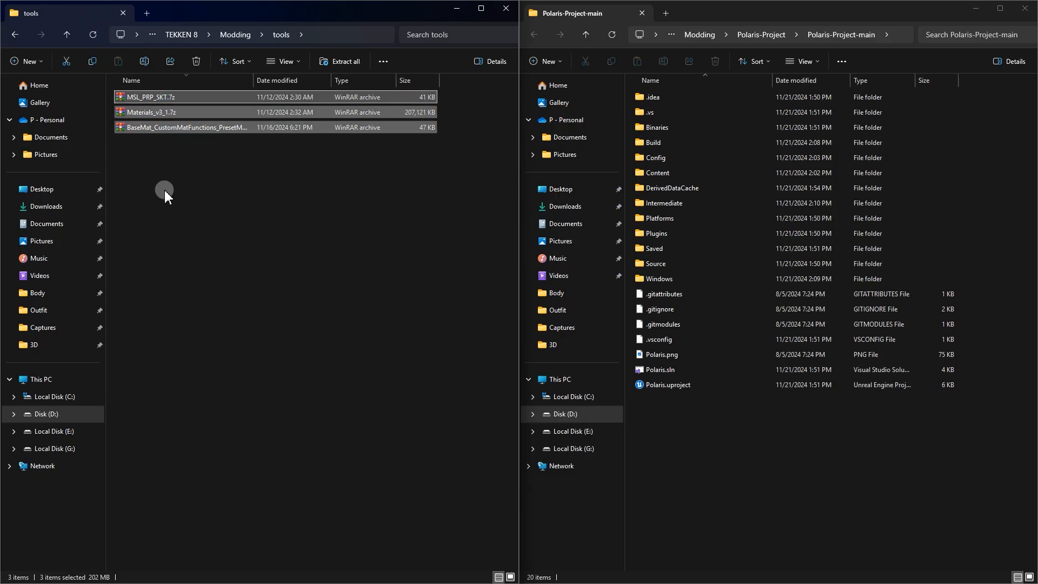
{"action": "double_click", "coordinate": [165, 99]}
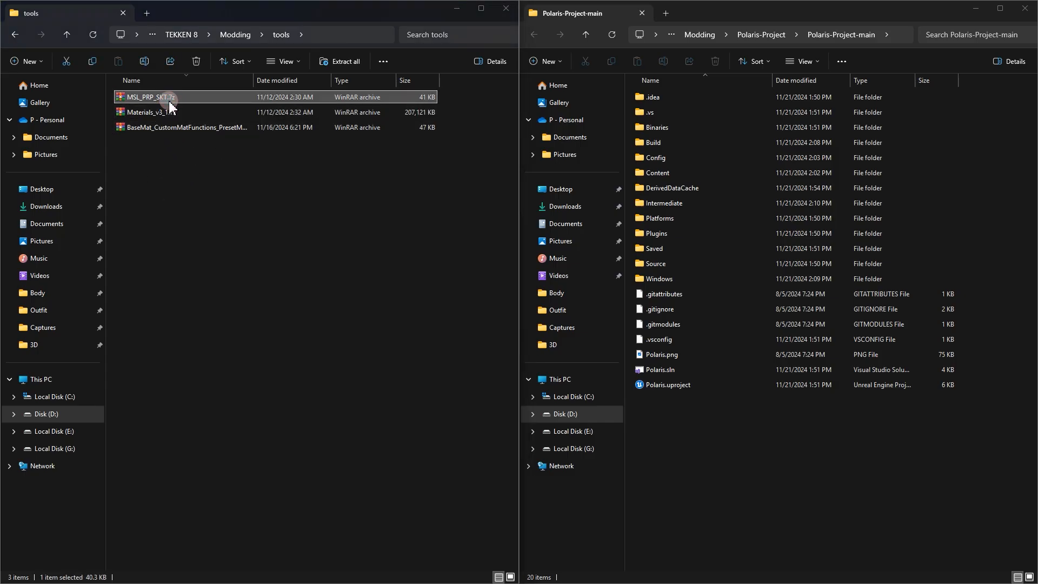
{"action": "left_click", "coordinate": [132, 287]}
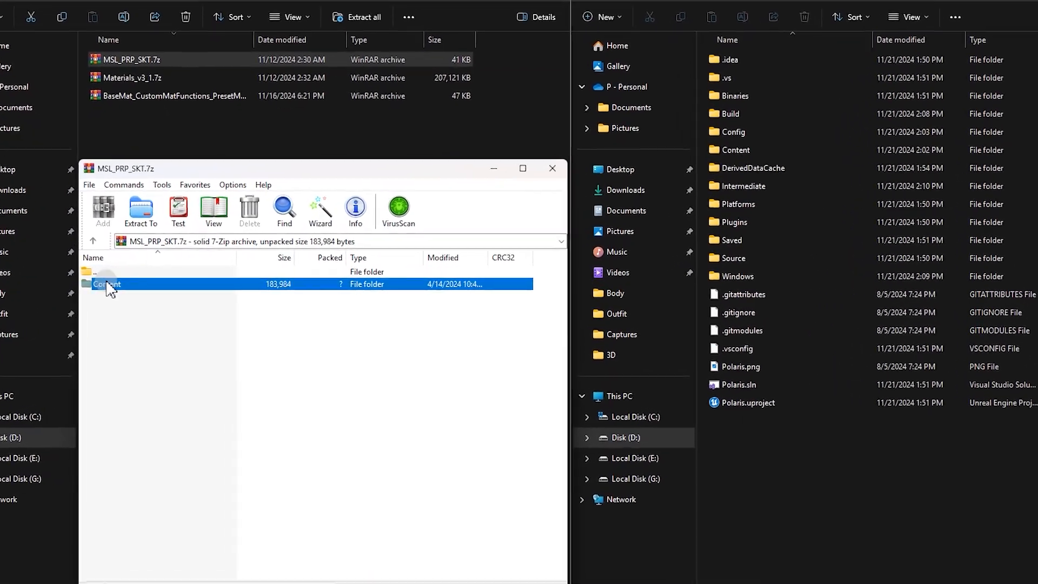
{"action": "left_click_drag", "start_coordinate": [120, 291], "coordinate": [923, 279]}
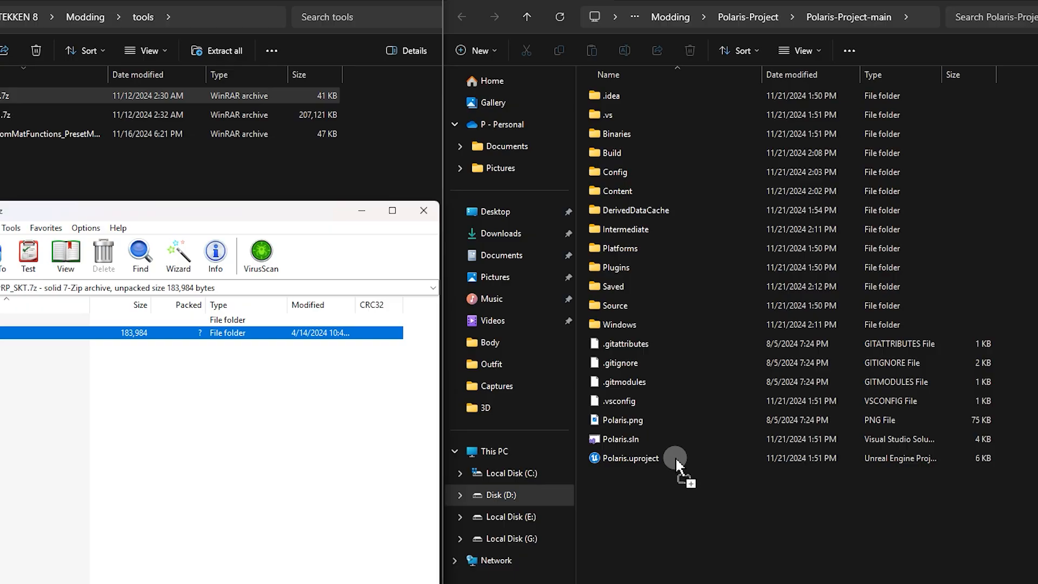
{"action": "left_click_drag", "start_coordinate": [627, 465], "coordinate": [711, 519]}
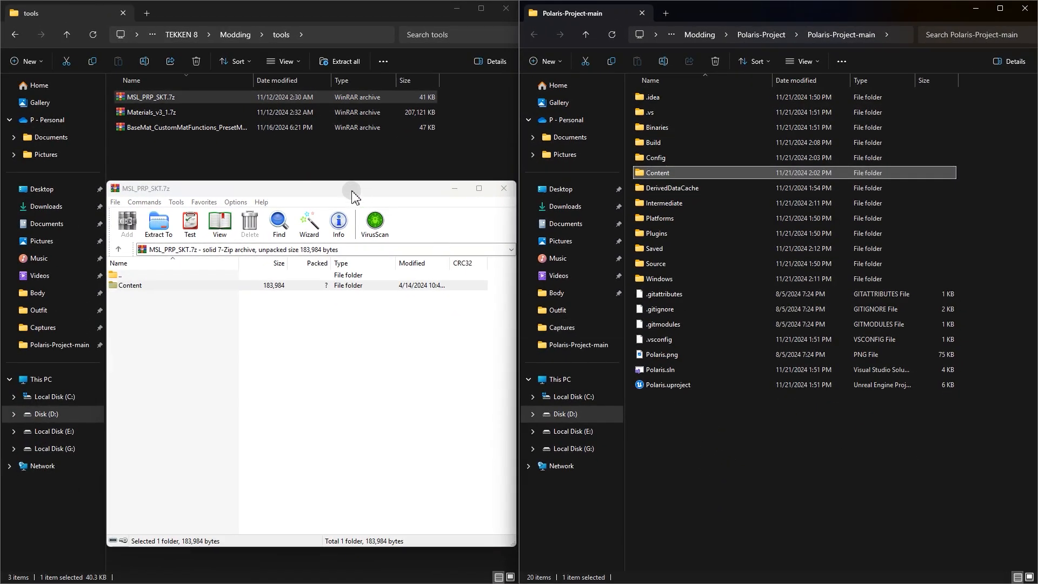
- Extract the Content folder from Materials_v3_1.7z into the Polaris-Project-main folder
{"action": "double_click", "coordinate": [181, 115]}
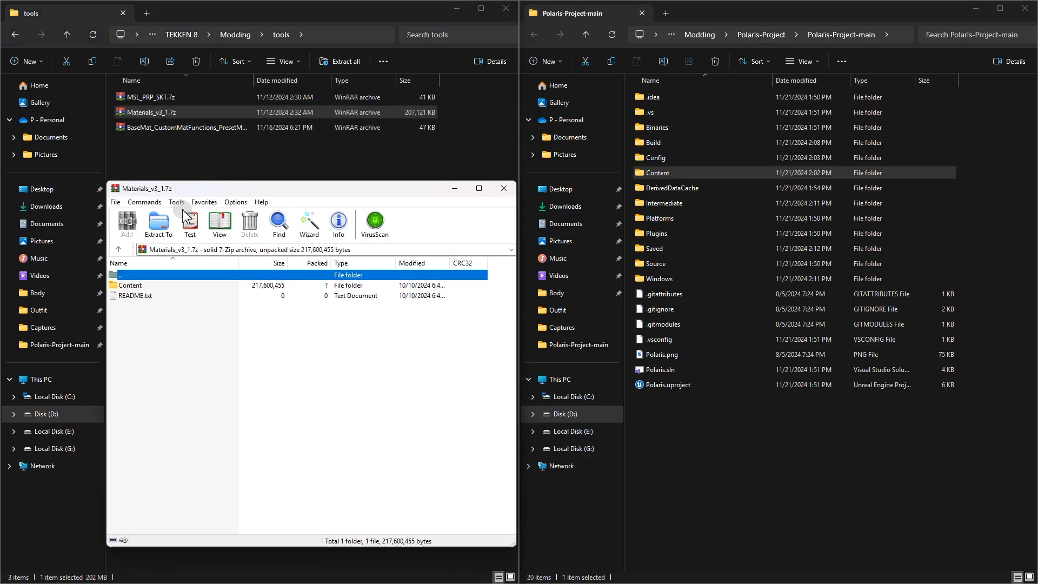
{"action": "left_click", "coordinate": [143, 286]}
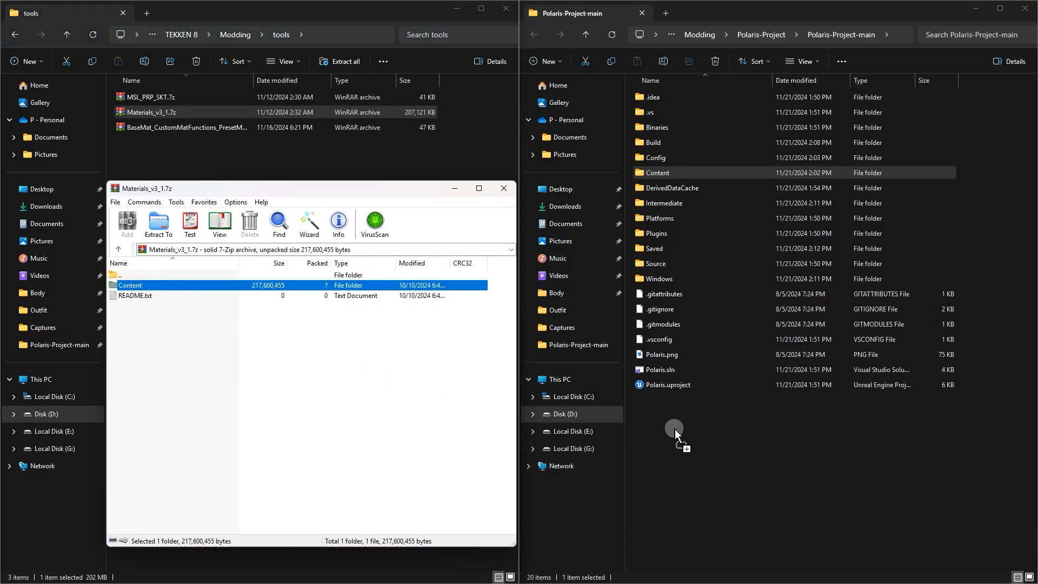
{"action": "left_click_drag", "start_coordinate": [689, 431], "coordinate": [687, 429]}
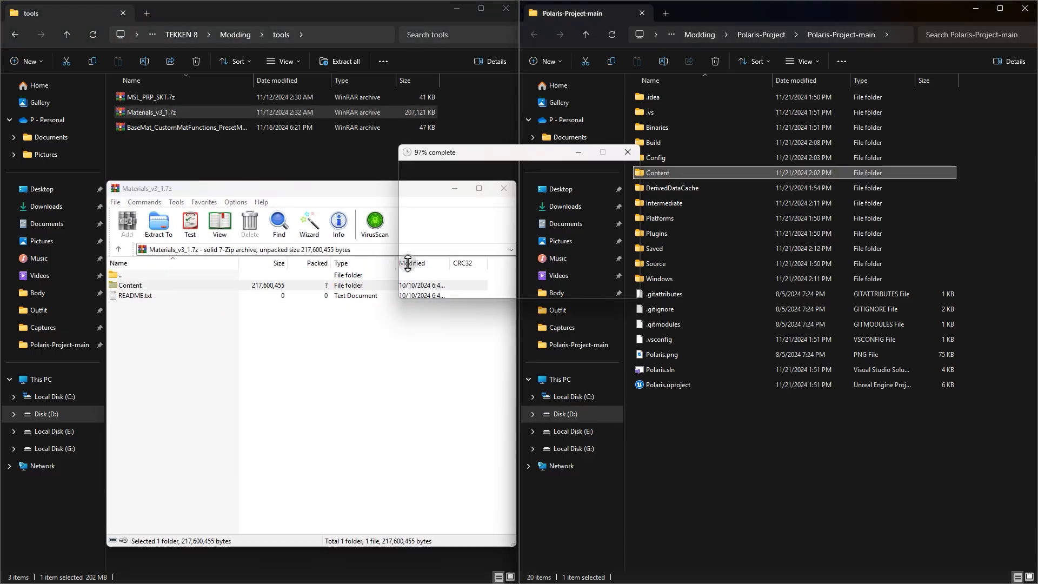
- Extract the Content folder nested in BaseMat_CustomMatFunctions_PresetMat_wip_v1_1.7z into Polaris-Project-main, replacing the existing files
{"action": "double_click", "coordinate": [210, 129]}
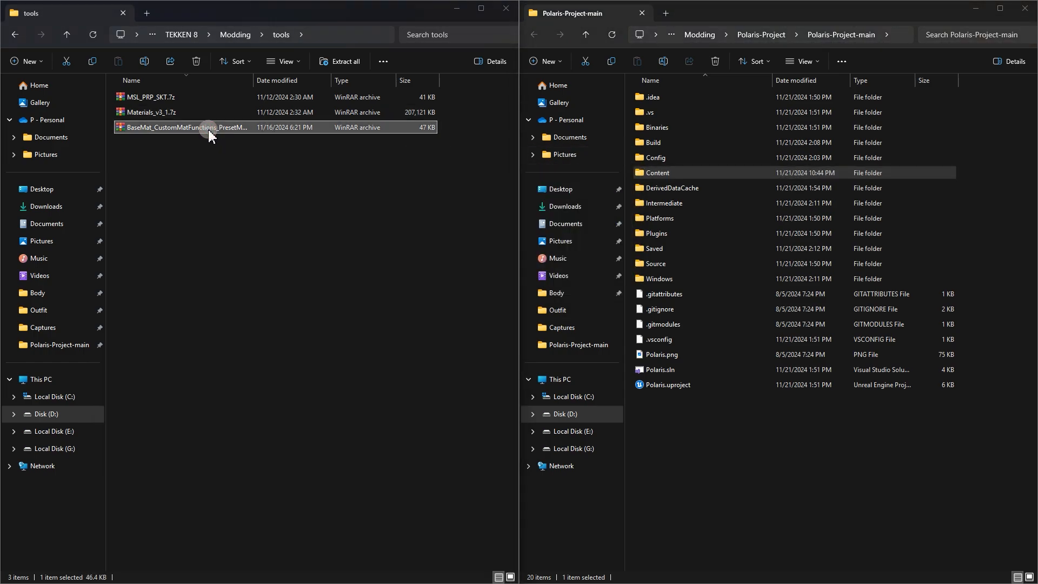
{"action": "double_click", "coordinate": [172, 286]}
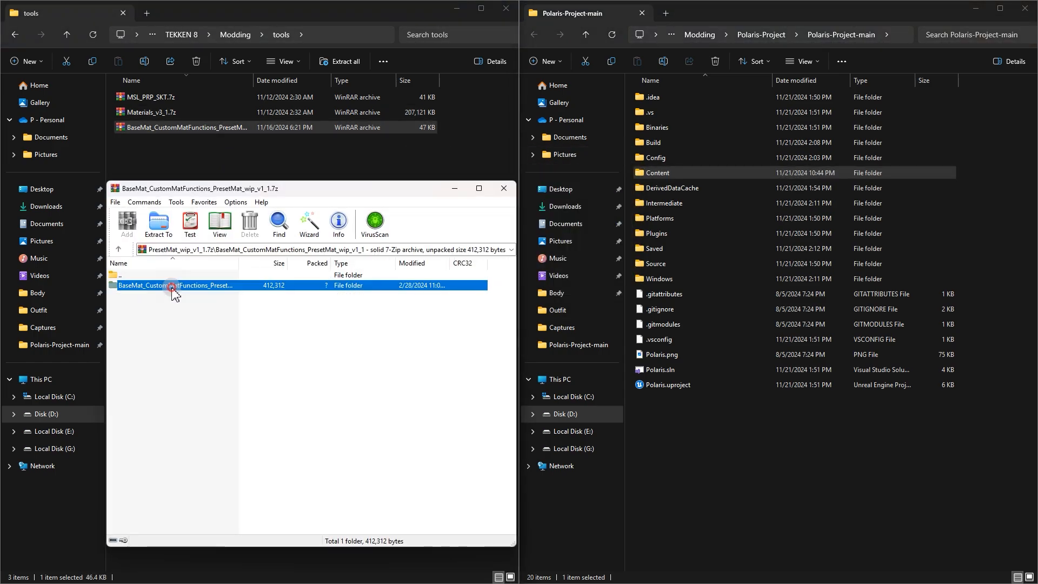
{"action": "left_click", "coordinate": [149, 288]}
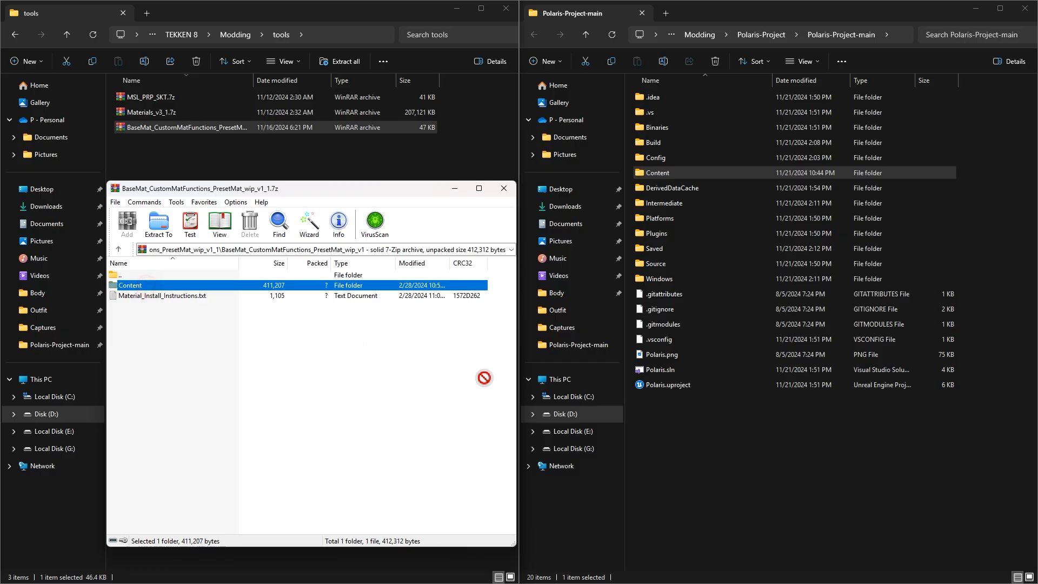
{"action": "left_click_drag", "start_coordinate": [484, 378], "coordinate": [676, 417]}
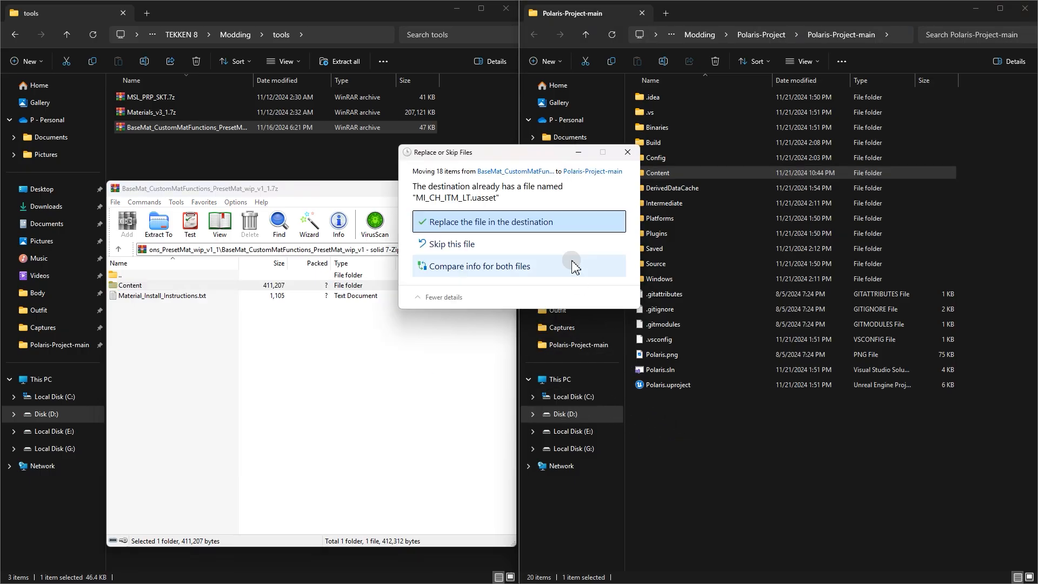
{"action": "left_click", "coordinate": [620, 222]}
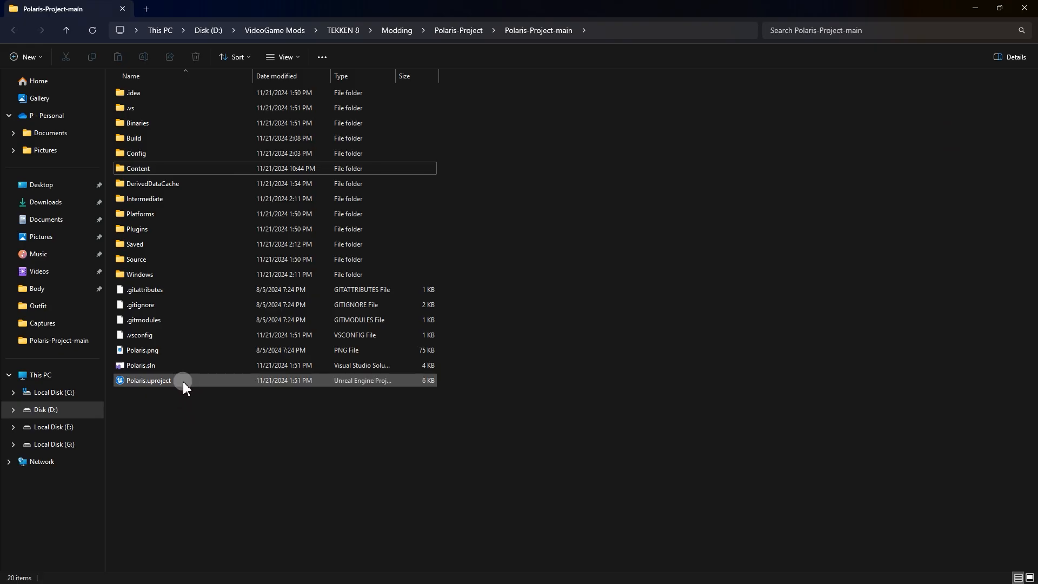
- Open Polaris.uproject in Unreal Editor and show the project's Content folder in the Content Browser
{"action": "left_click", "coordinate": [184, 381]}
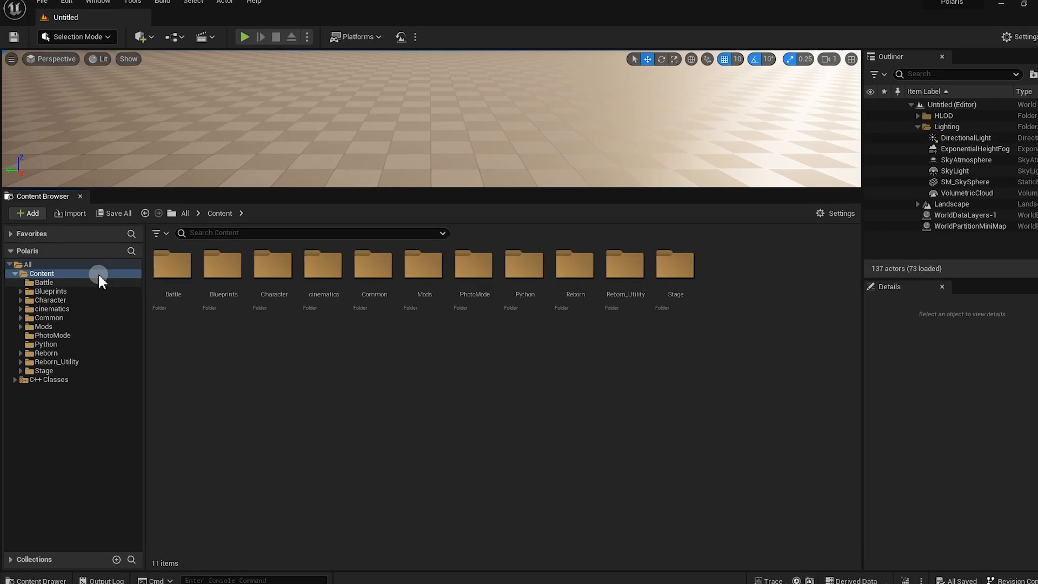
{"action": "left_click", "coordinate": [21, 252]}
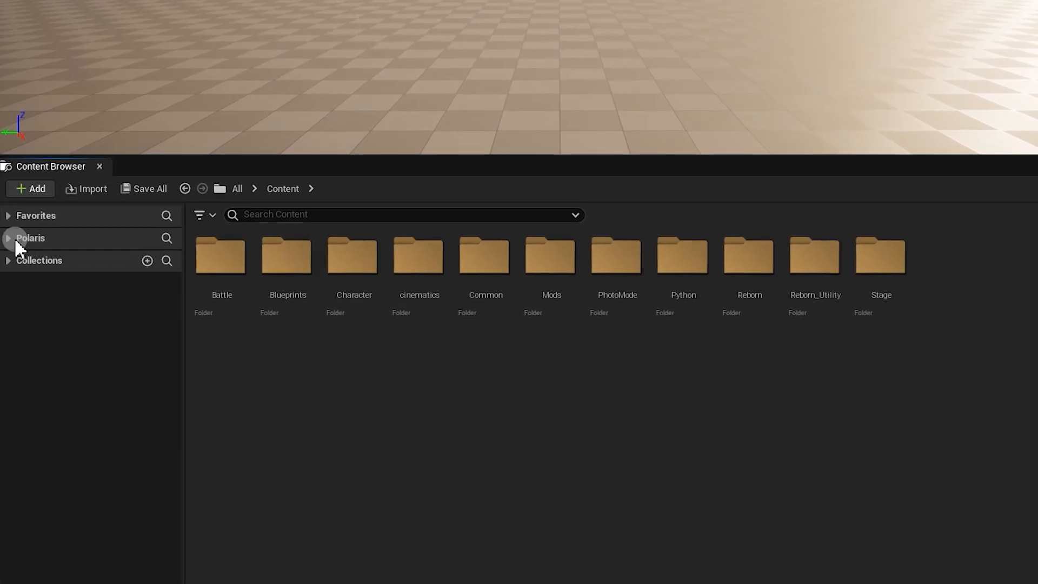
{"action": "left_click", "coordinate": [14, 244]}
{"action": "left_click", "coordinate": [28, 257]}
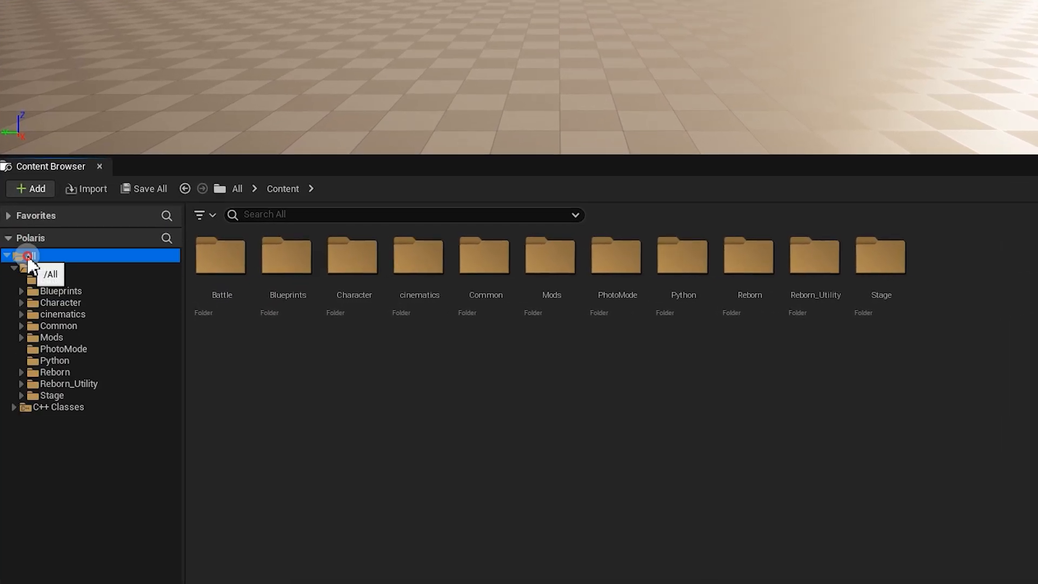
{"action": "left_click", "coordinate": [41, 268]}
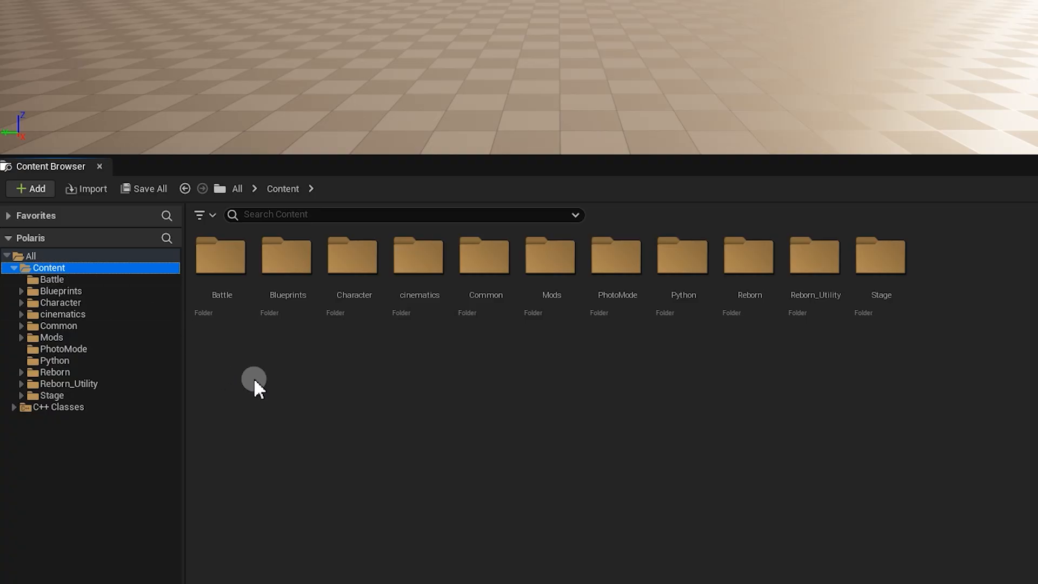
- Create a folder named MyMod inside Content and open it
{"action": "right_click", "coordinate": [342, 362]}
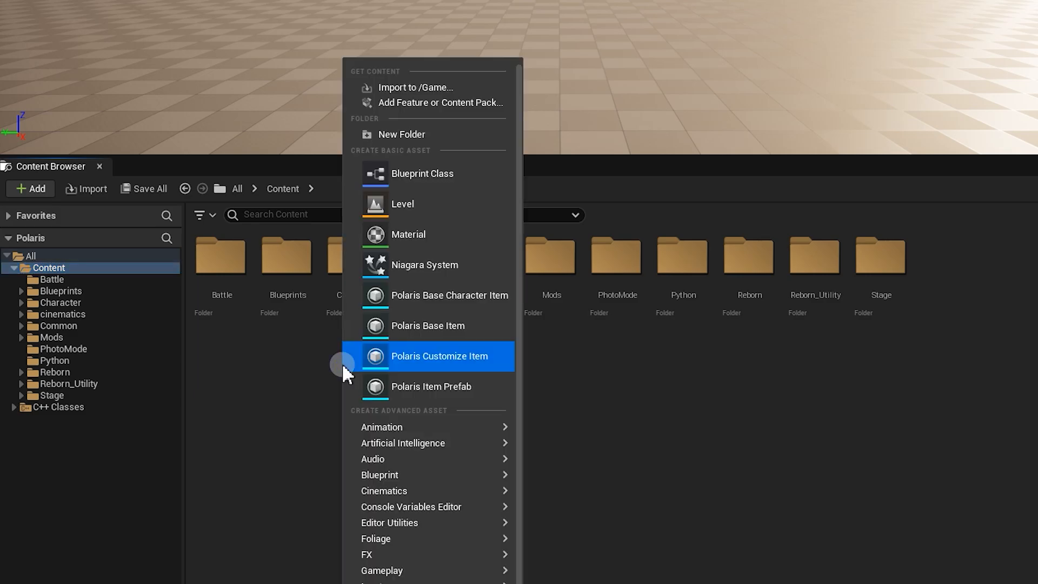
{"action": "left_click", "coordinate": [395, 134]}
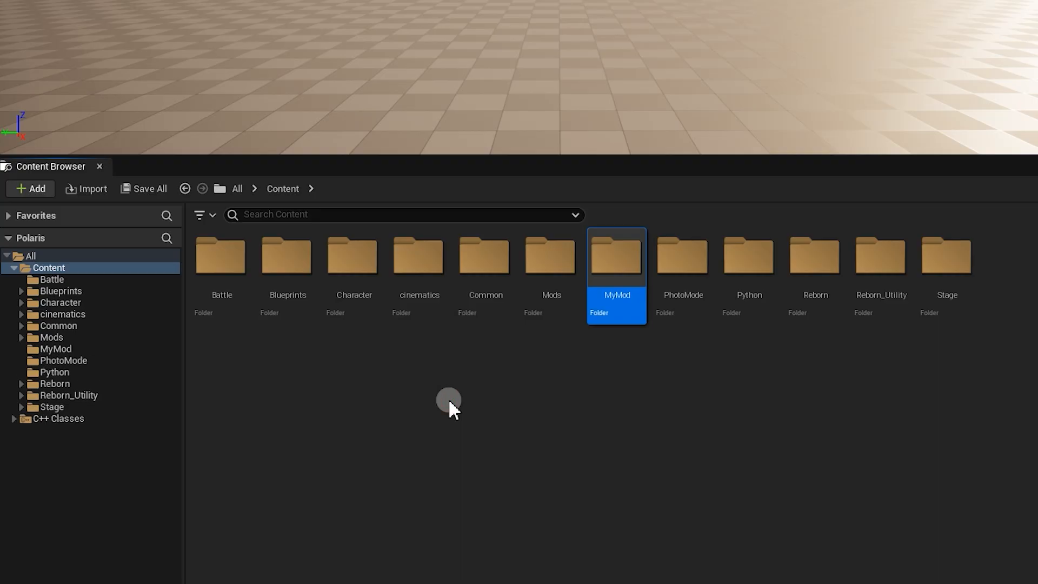
{"action": "double_click", "coordinate": [617, 265]}
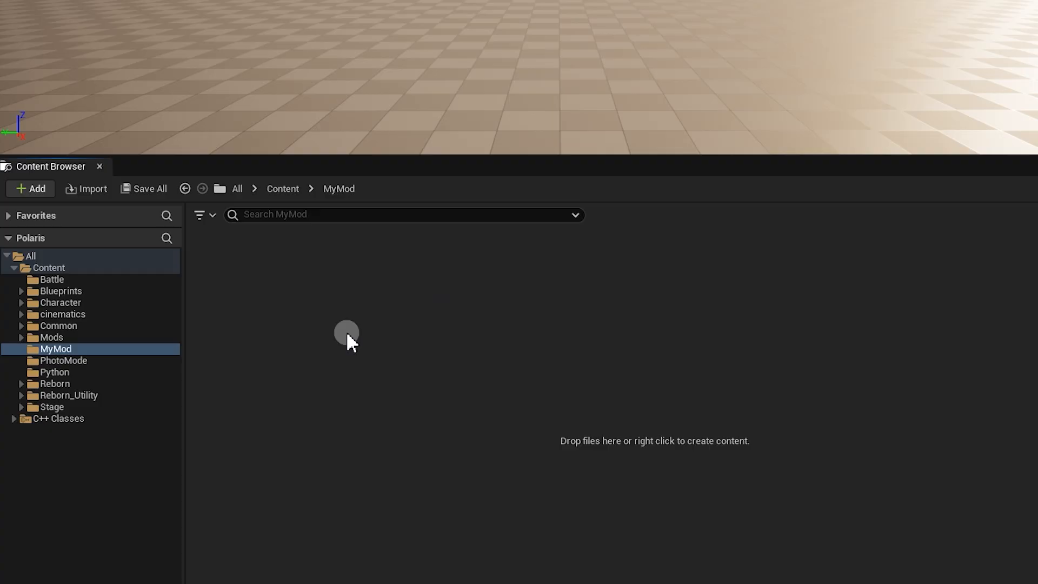
- Start importing TEKKEN Editing.fbx into the MyMod folder and set its skeleton to SKT_CH_base_msl
{"action": "left_click", "coordinate": [85, 189]}
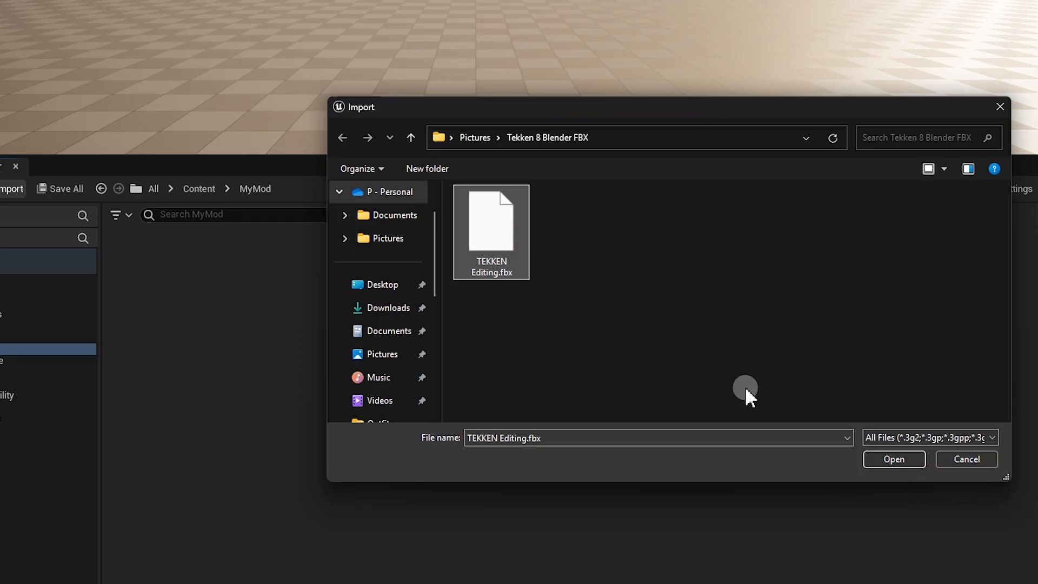
{"action": "left_click", "coordinate": [874, 463]}
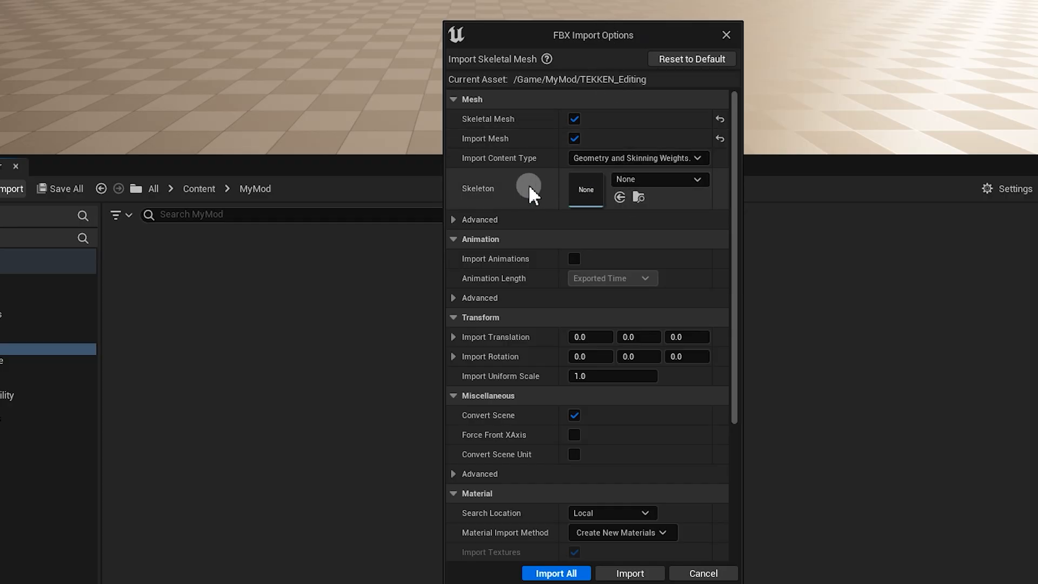
{"action": "left_click", "coordinate": [663, 182]}
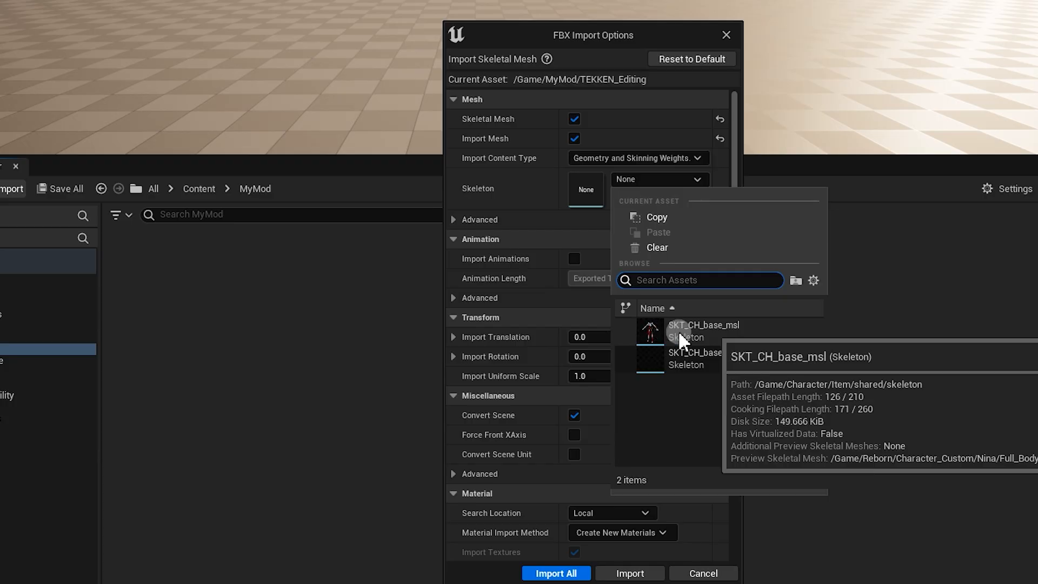
{"action": "left_click", "coordinate": [734, 331]}
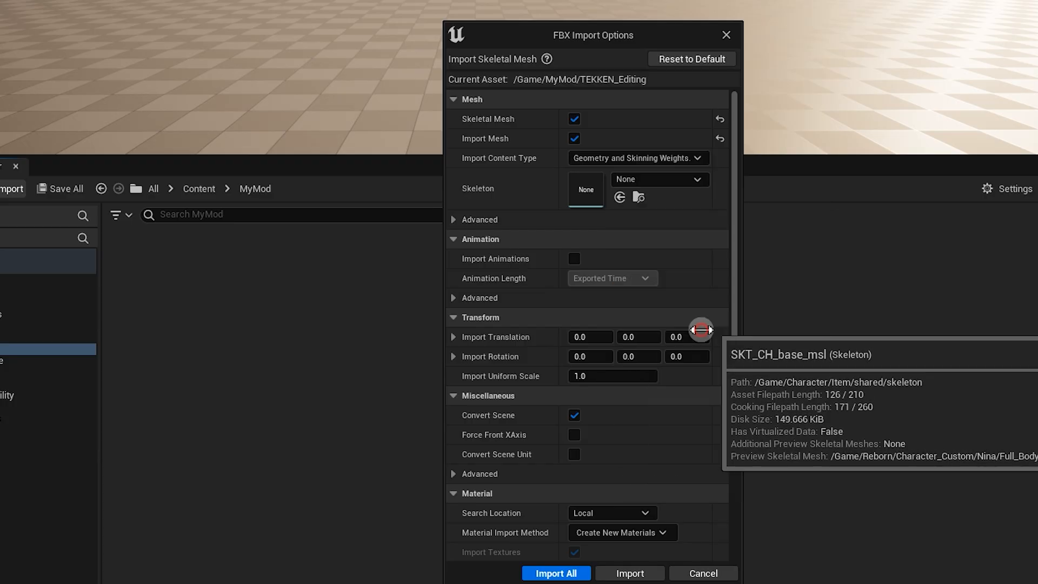
{"action": "left_click", "coordinate": [661, 181]}
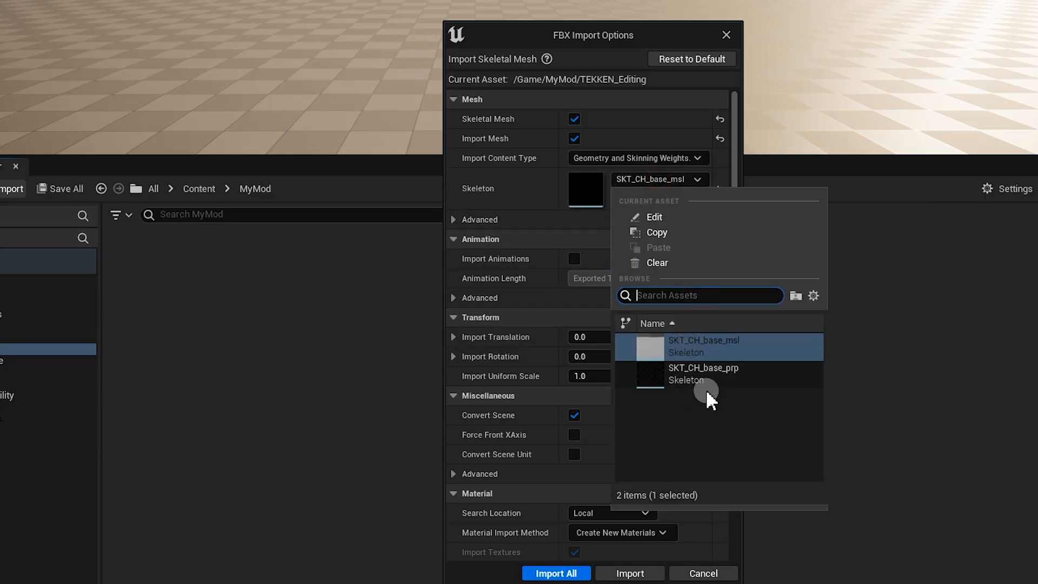
{"action": "left_click", "coordinate": [695, 343]}
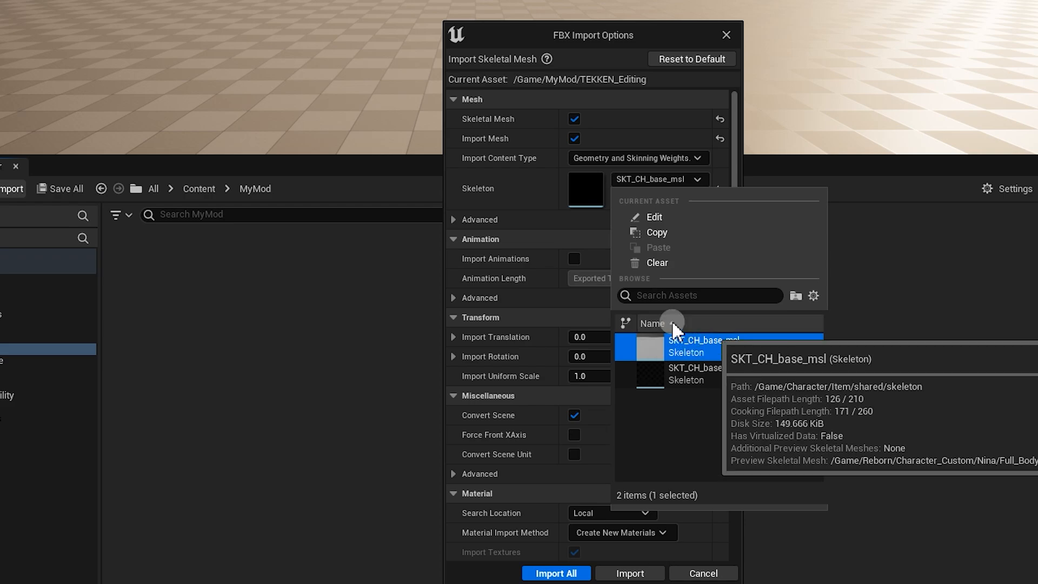
{"action": "left_click", "coordinate": [698, 183]}
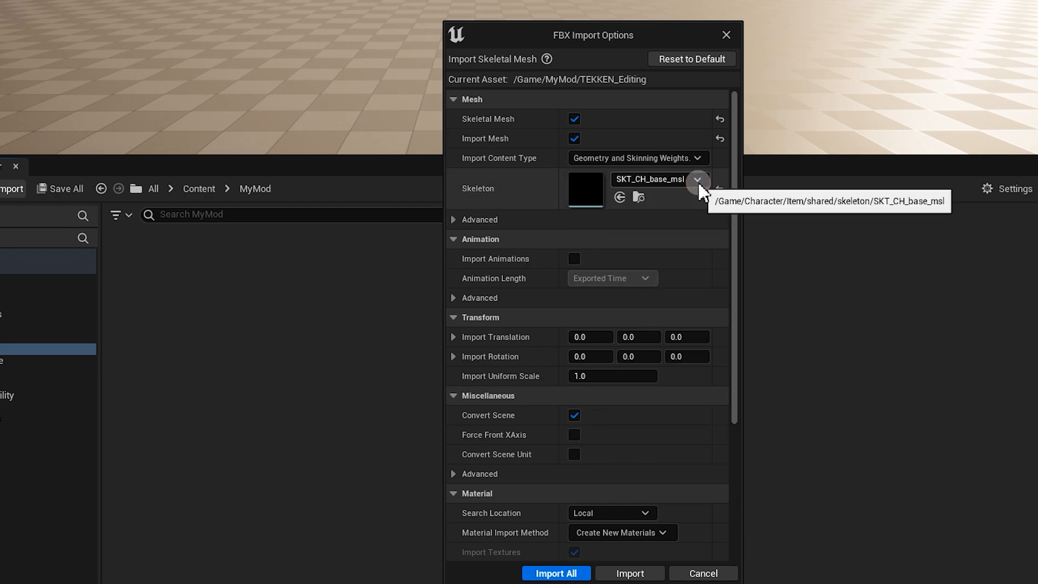
- In the advanced mesh import options, set the Normal Import Method to Import Normals and Tangents
{"action": "left_click", "coordinate": [565, 221]}
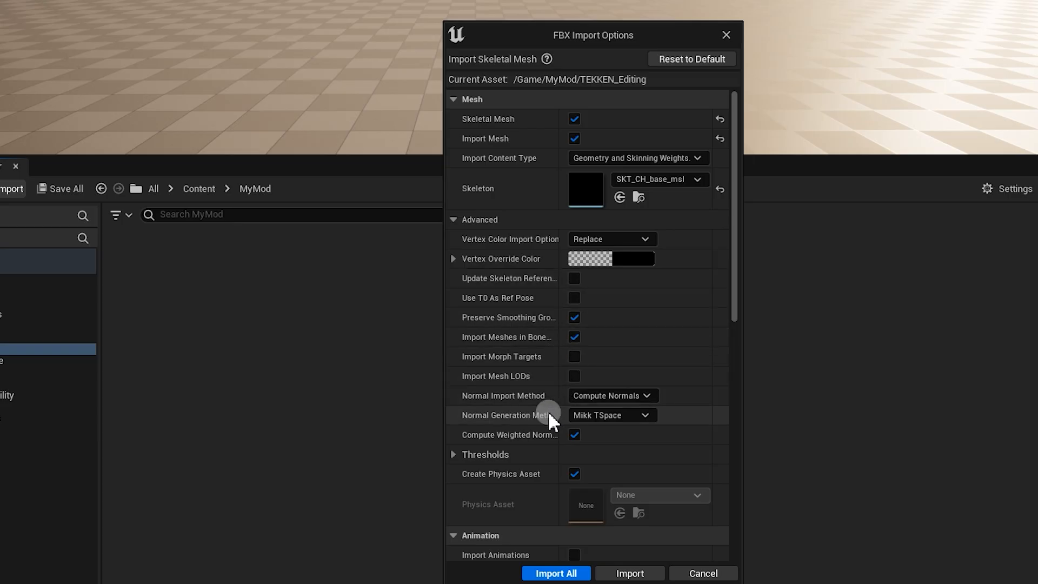
{"action": "left_click", "coordinate": [630, 396]}
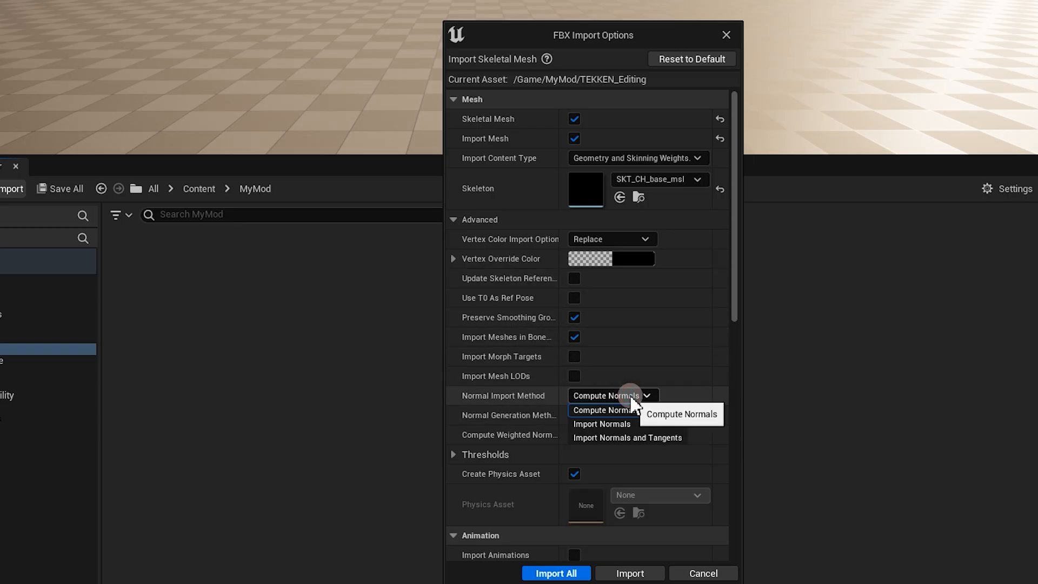
{"action": "left_click", "coordinate": [605, 438]}
- Set the Material Import Method to Create New Instanced Materials
{"action": "scroll", "coordinate": [604, 439], "scroll_direction": "down", "scroll_amount": 5}
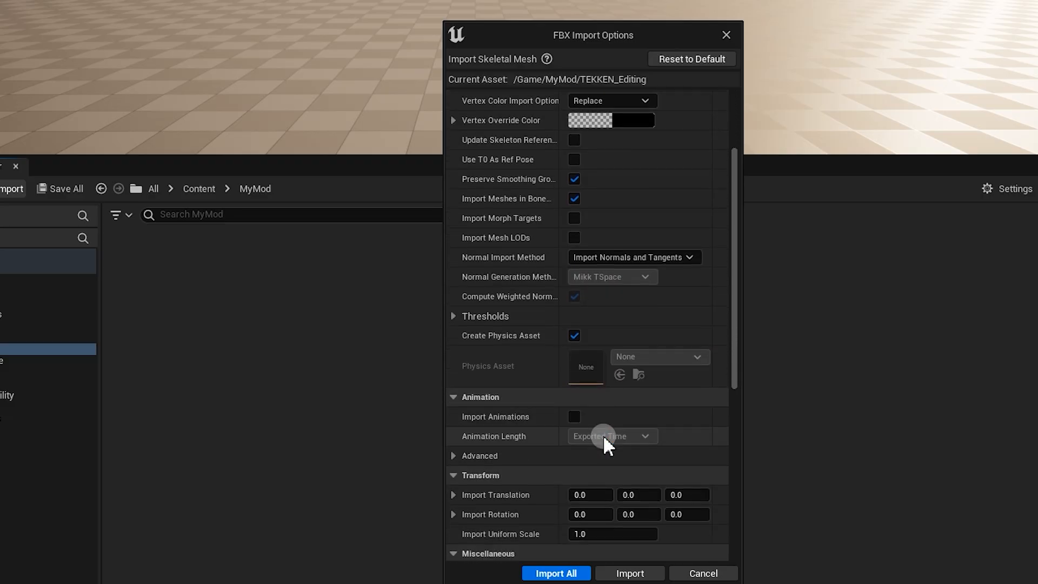
{"action": "scroll", "coordinate": [603, 435], "scroll_direction": "down", "scroll_amount": 3}
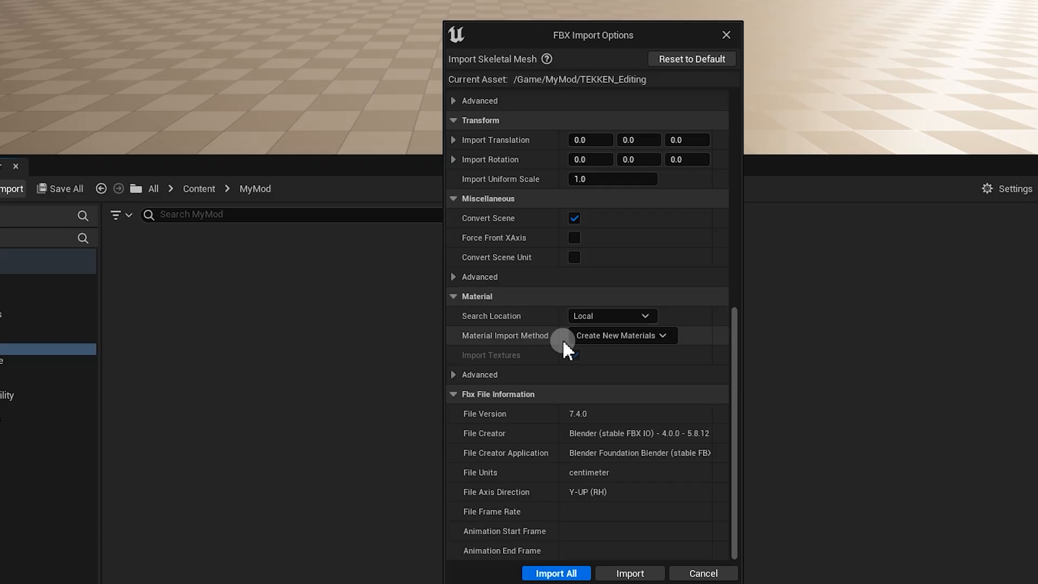
{"action": "left_click", "coordinate": [652, 337]}
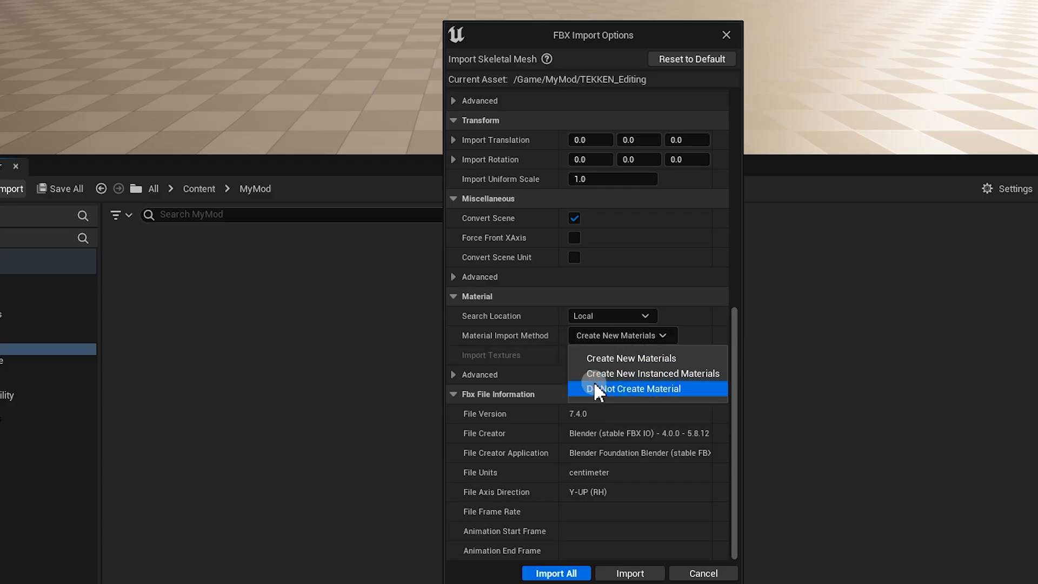
{"action": "left_click", "coordinate": [654, 373]}
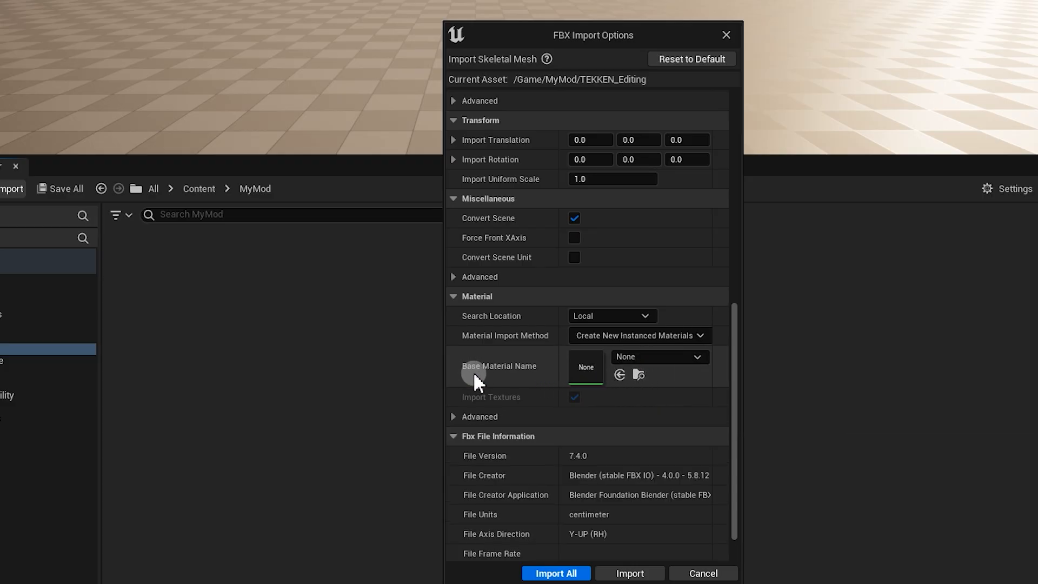
- Set the Base Material Name to M_CH_ITM_id_RGBA and import the skeletal mesh into MyMod
{"action": "left_click", "coordinate": [679, 358]}
{"action": "type", "text": "r"}
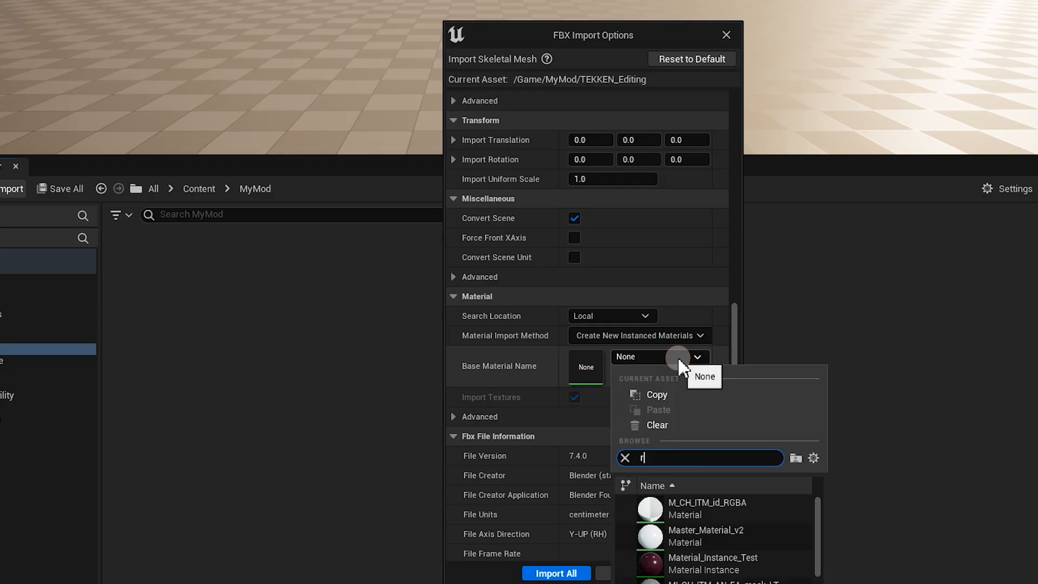
{"action": "type", "text": "gb"}
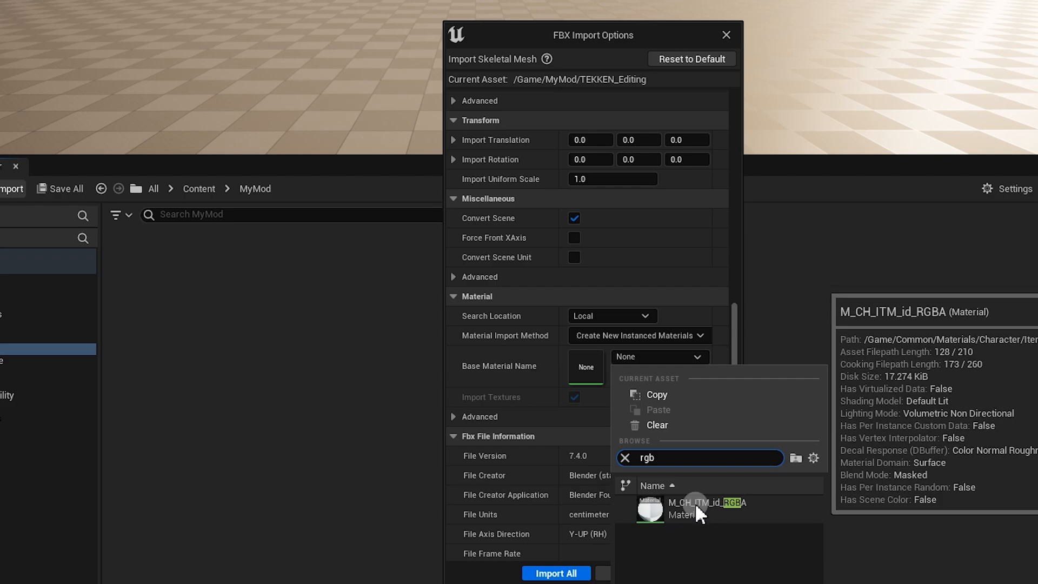
{"action": "left_click", "coordinate": [696, 510]}
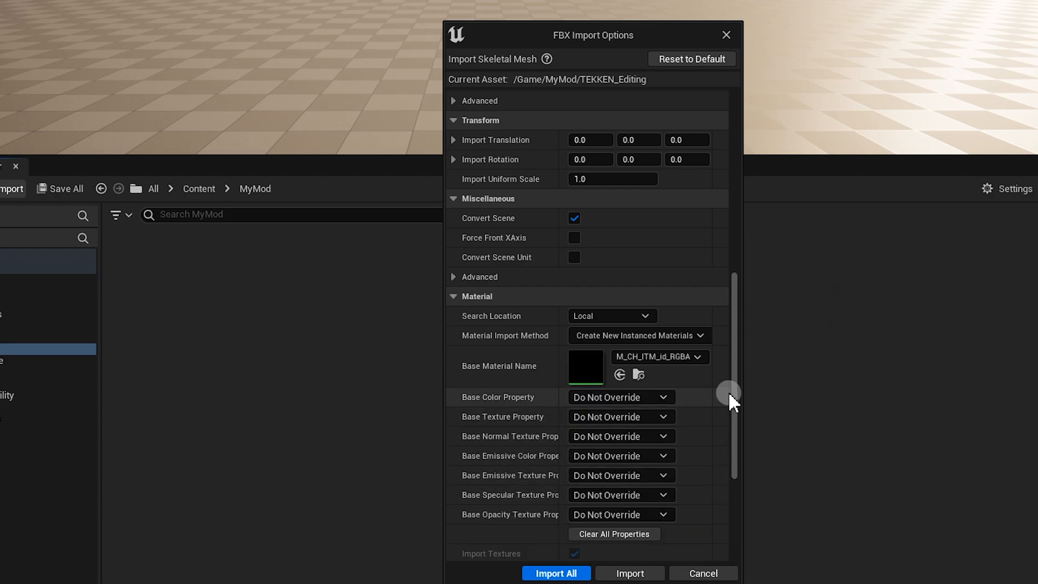
{"action": "left_click_drag", "start_coordinate": [729, 394], "coordinate": [756, 465]}
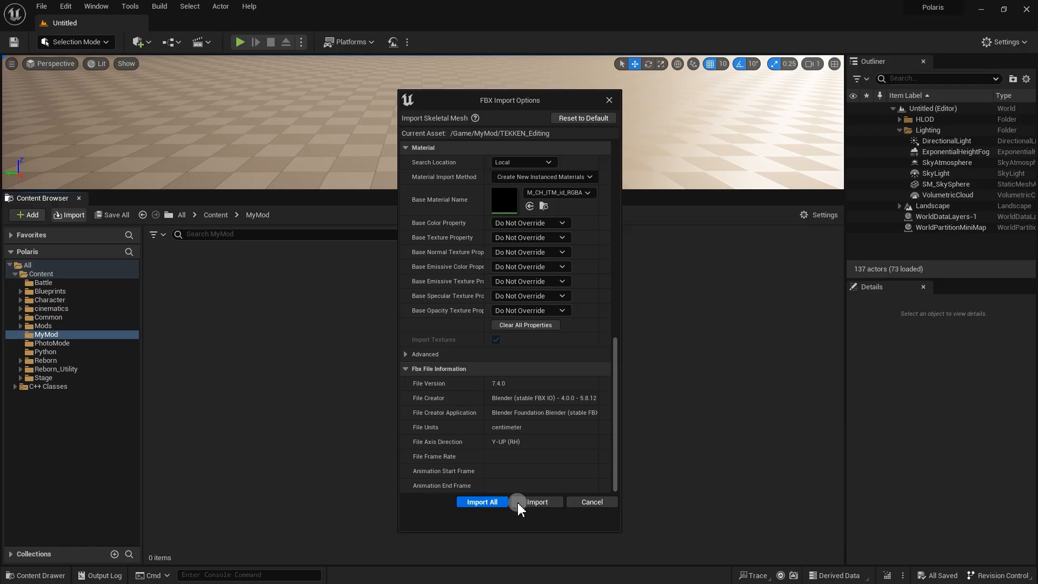
{"action": "left_click", "coordinate": [537, 503]}
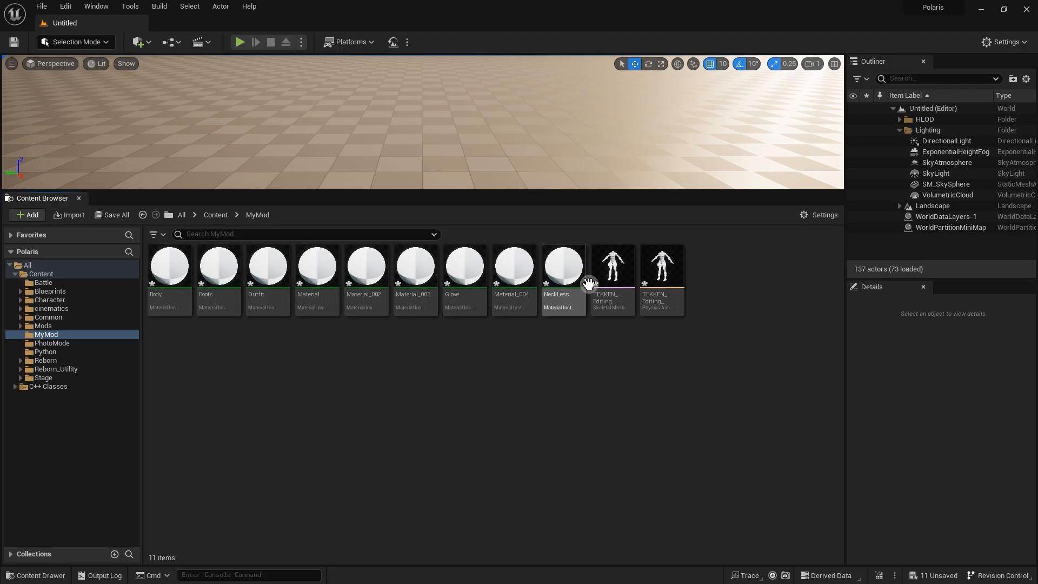
{"action": "left_click", "coordinate": [609, 365]}
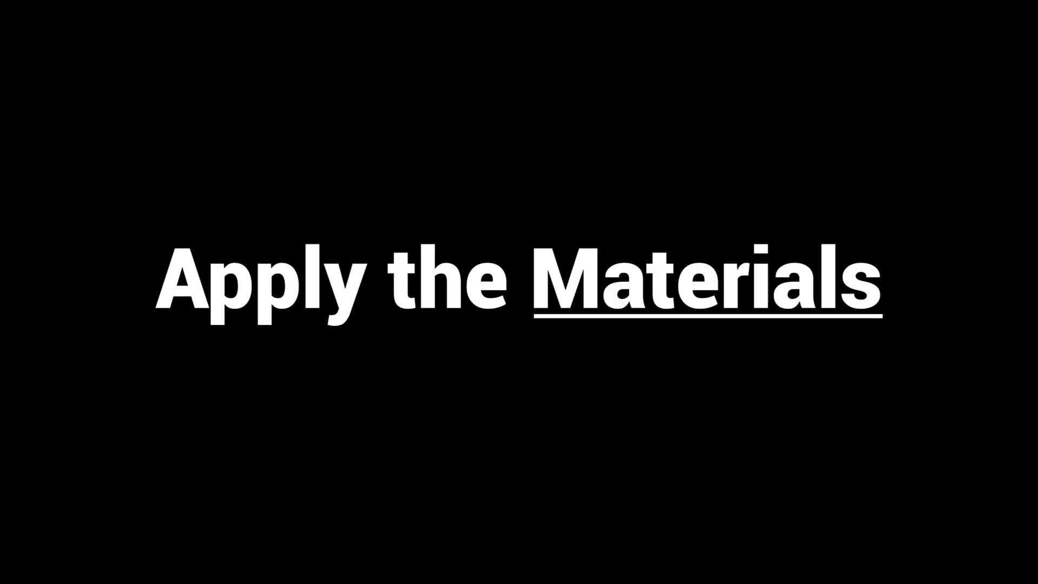
- Open the TEKKEN_Editing skeletal mesh from MyMod and maximize its editor window
{"action": "left_click", "coordinate": [313, 413]}
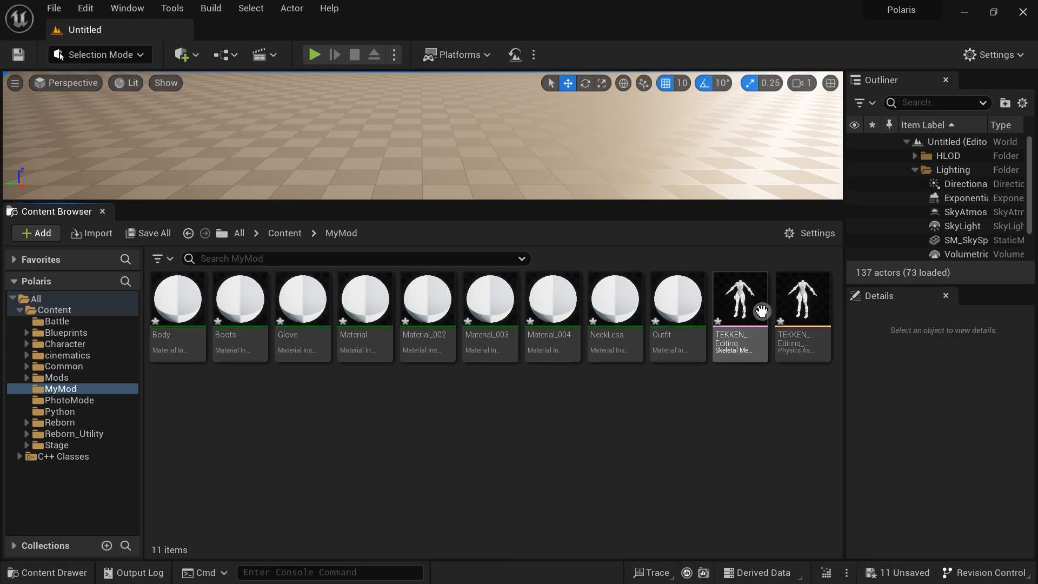
{"action": "left_click", "coordinate": [809, 304]}
{"action": "left_click", "coordinate": [741, 338]}
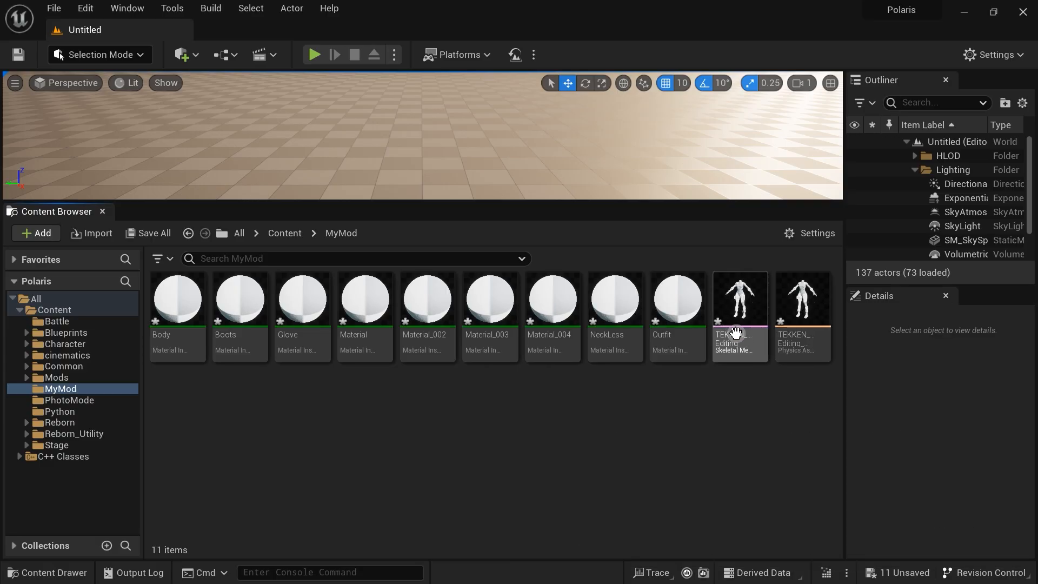
{"action": "left_click", "coordinate": [810, 335]}
{"action": "left_click", "coordinate": [741, 308]}
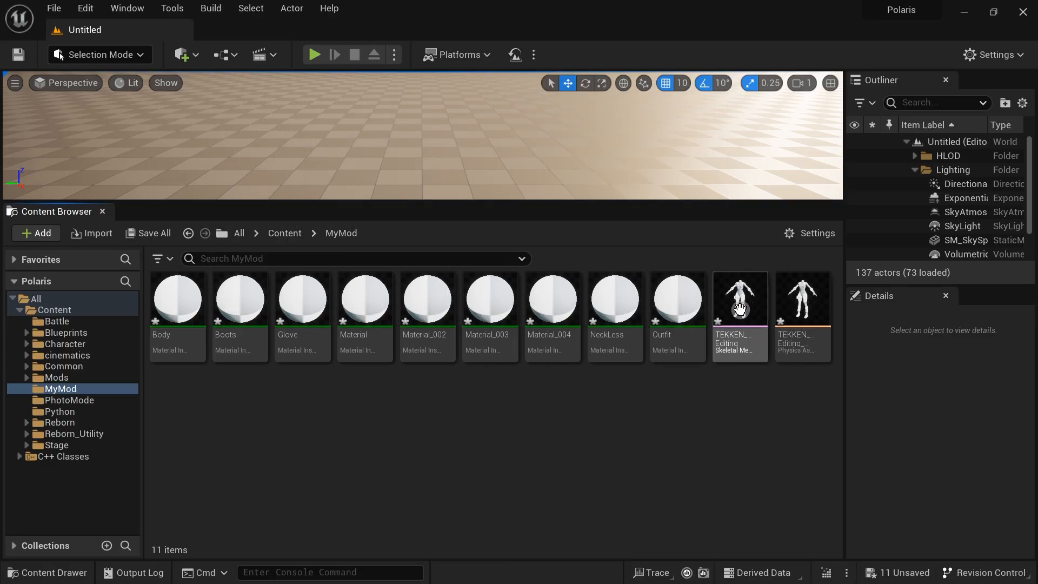
{"action": "double_click", "coordinate": [741, 307]}
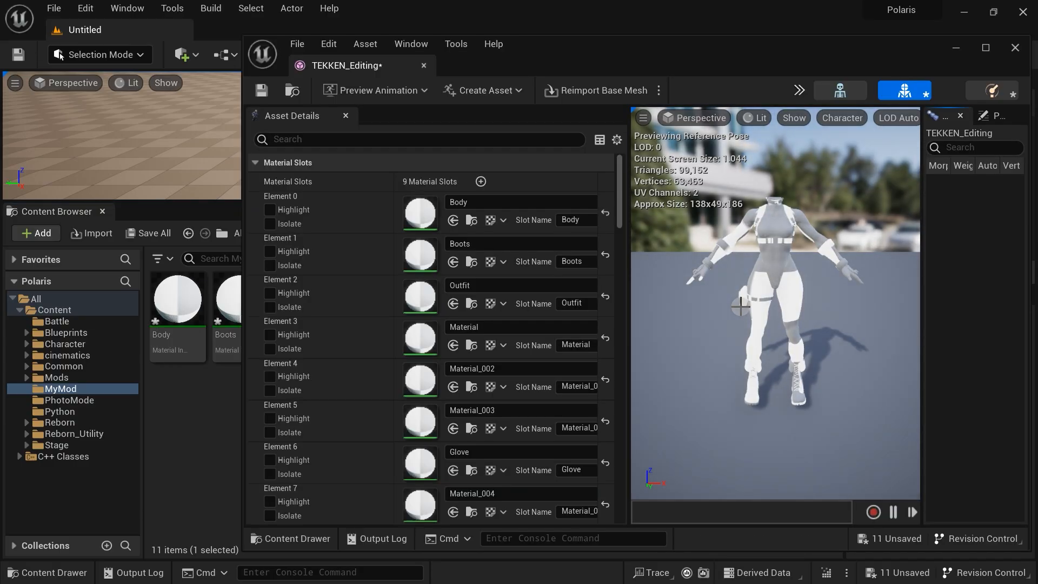
{"action": "left_click", "coordinate": [978, 47]}
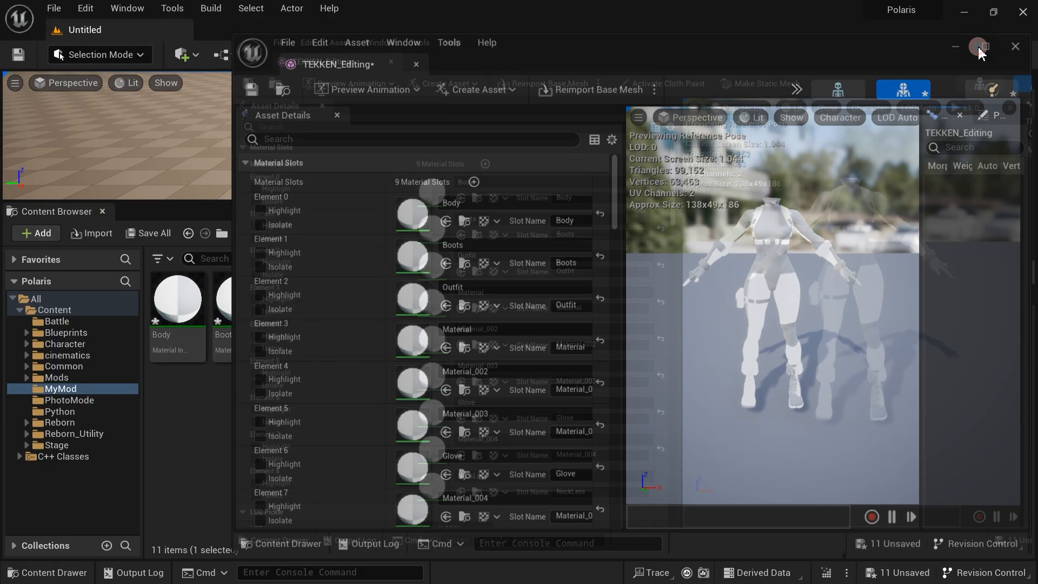
- Examine the imported character from several sides and review its list of material slots
{"action": "scroll", "coordinate": [689, 249], "scroll_direction": "down", "scroll_amount": 5}
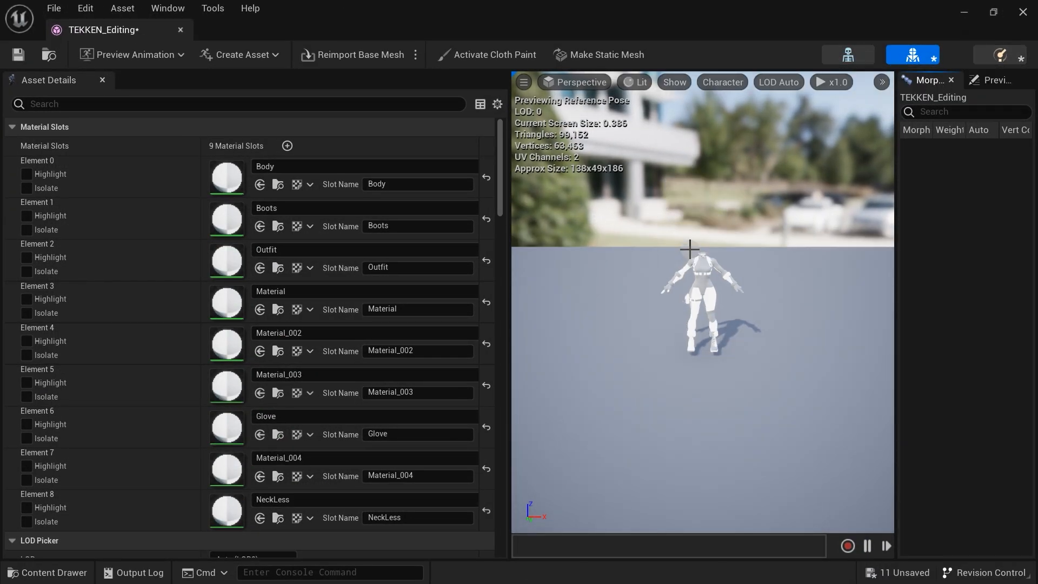
{"action": "scroll", "coordinate": [689, 249], "scroll_direction": "up", "scroll_amount": 5}
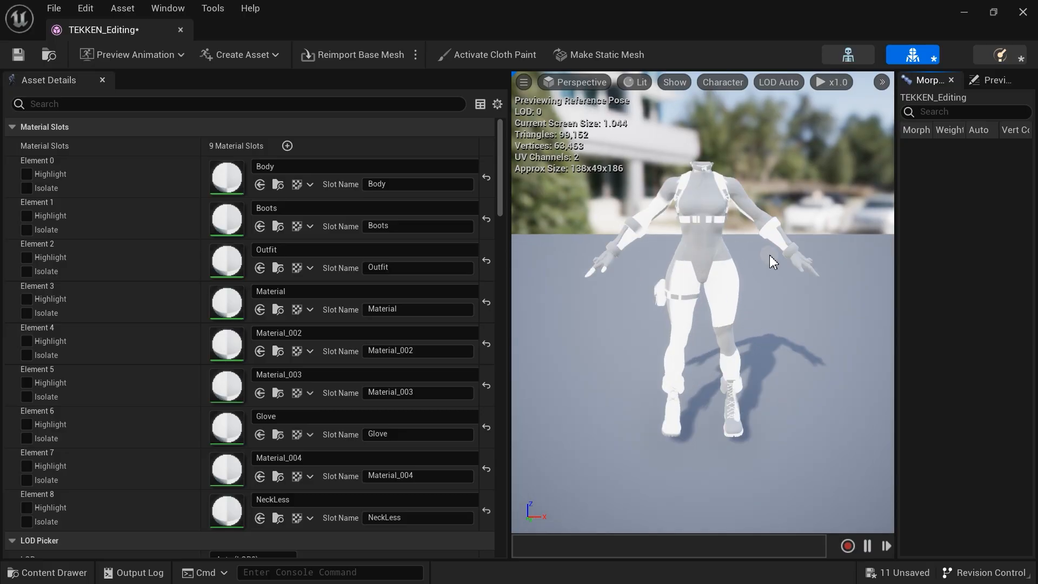
{"action": "scroll", "coordinate": [790, 257], "scroll_direction": "up", "scroll_amount": 3}
{"action": "scroll", "coordinate": [791, 256], "scroll_direction": "down", "scroll_amount": 4}
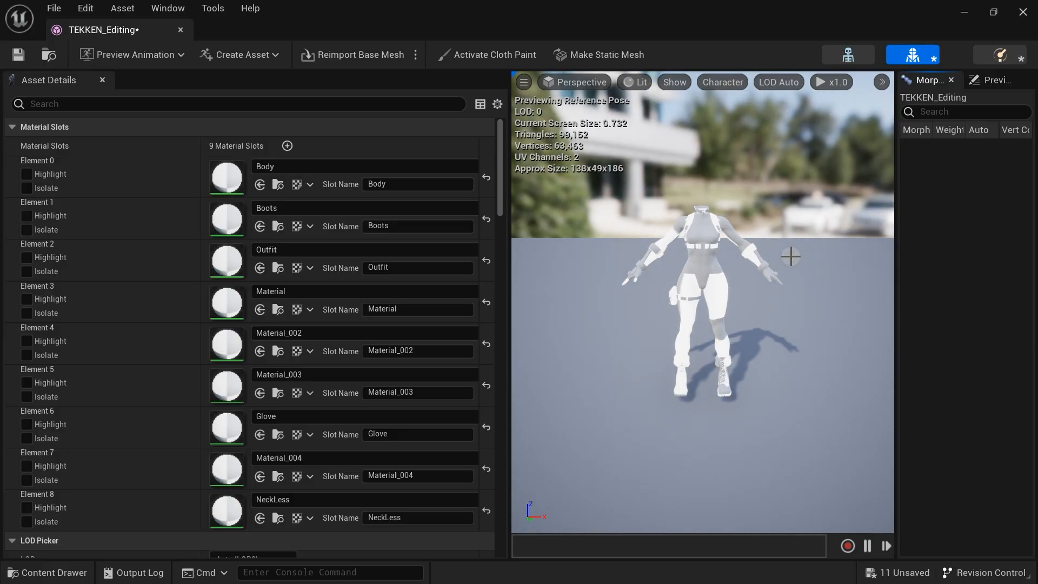
{"action": "scroll", "coordinate": [791, 257], "scroll_direction": "up", "scroll_amount": 3}
{"action": "right_click_drag", "start_coordinate": [791, 256], "coordinate": [876, 263]}
{"action": "scroll", "coordinate": [781, 268], "scroll_direction": "down", "scroll_amount": 4}
{"action": "key", "text": "w"}
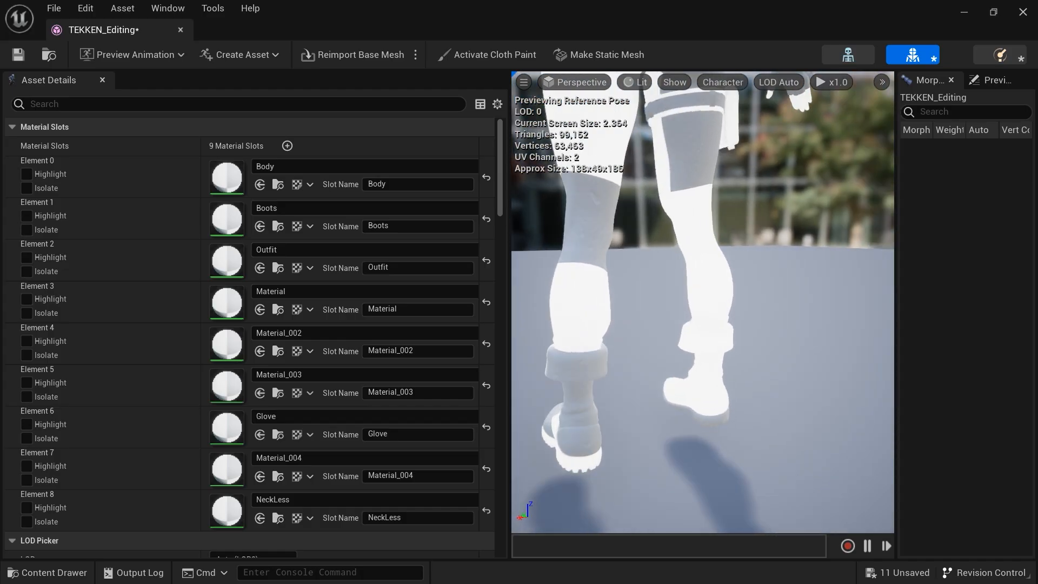
{"action": "key", "text": "s"}
{"action": "mouse_move", "coordinate": [703, 265]}
{"action": "right_mouse_down"}
{"action": "mouse_move", "coordinate": [833, 265]}
{"action": "mouse_move", "coordinate": [695, 265]}
{"action": "mouse_move", "coordinate": [708, 265]}
{"action": "right_mouse_up"}
{"action": "key", "text": "a"}
{"action": "key", "text": "a"}
{"action": "key", "text": "d"}
{"action": "key", "text": "a"}
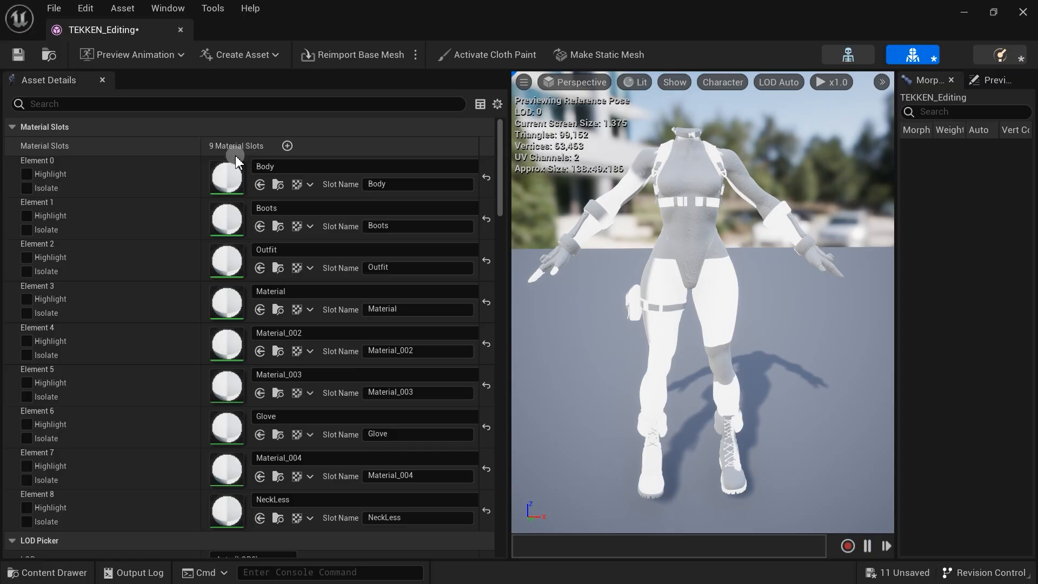
{"action": "scroll", "coordinate": [236, 292], "scroll_direction": "down", "scroll_amount": 3}
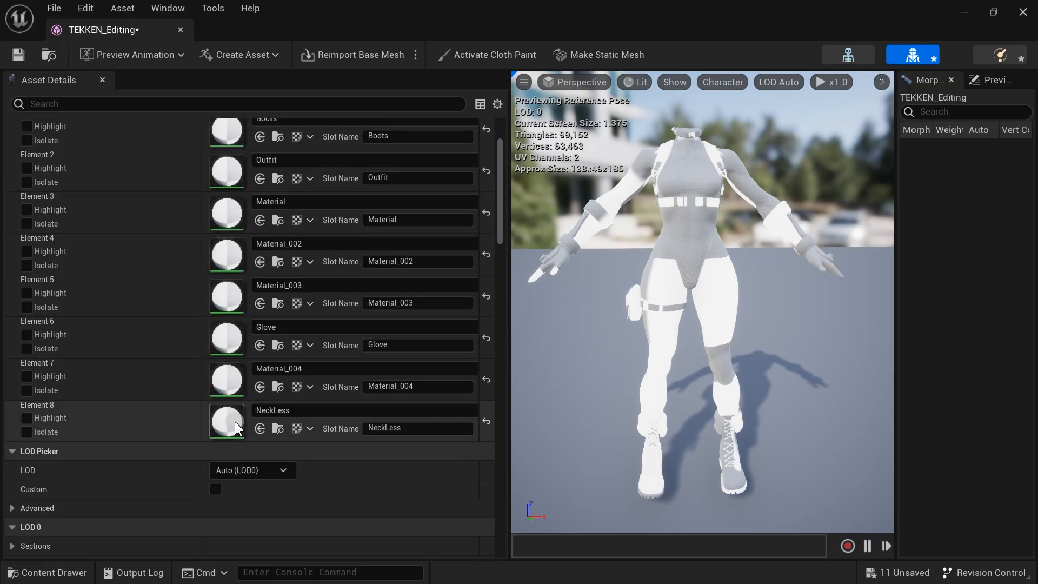
{"action": "scroll", "coordinate": [236, 427], "scroll_direction": "up", "scroll_amount": 3}
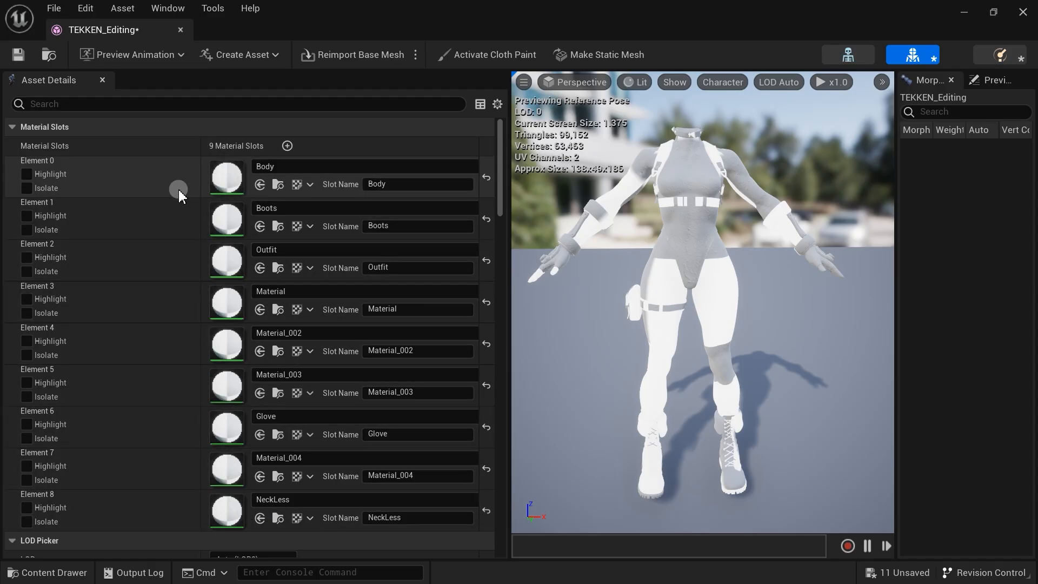
- Open the Body material instance, enable BaseColor_A and assign the esf009_000_01_body_albd_texout texture to it
{"action": "left_click", "coordinate": [44, 216]}
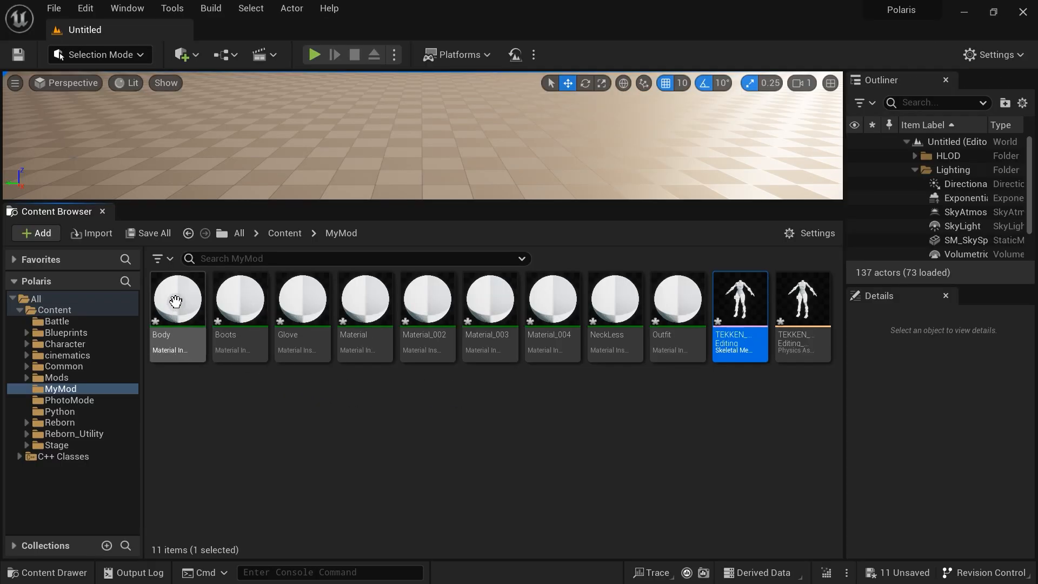
{"action": "left_click", "coordinate": [181, 300]}
{"action": "double_click", "coordinate": [197, 311]}
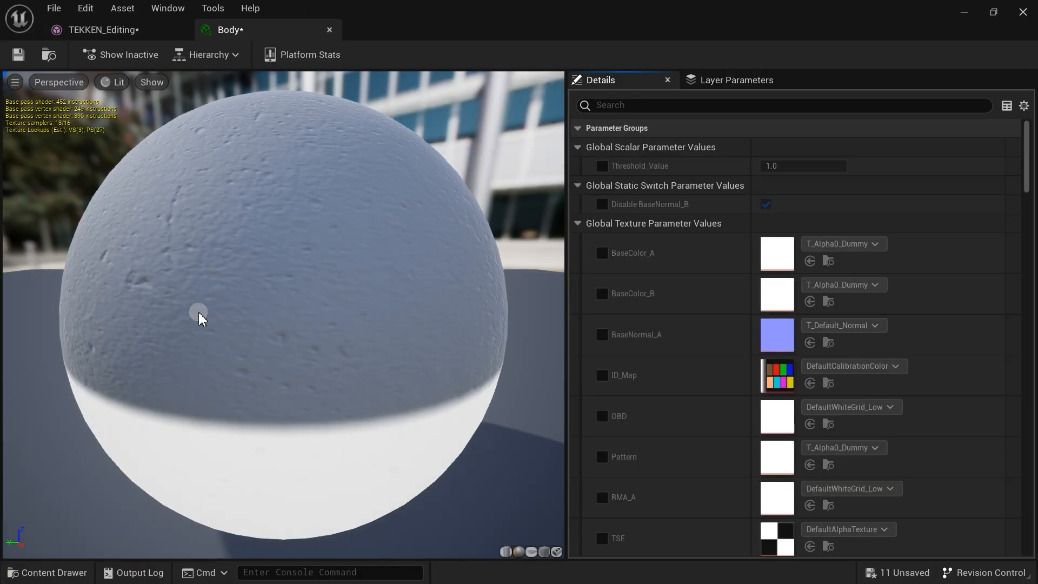
{"action": "scroll", "coordinate": [323, 243], "scroll_direction": "down", "scroll_amount": 5}
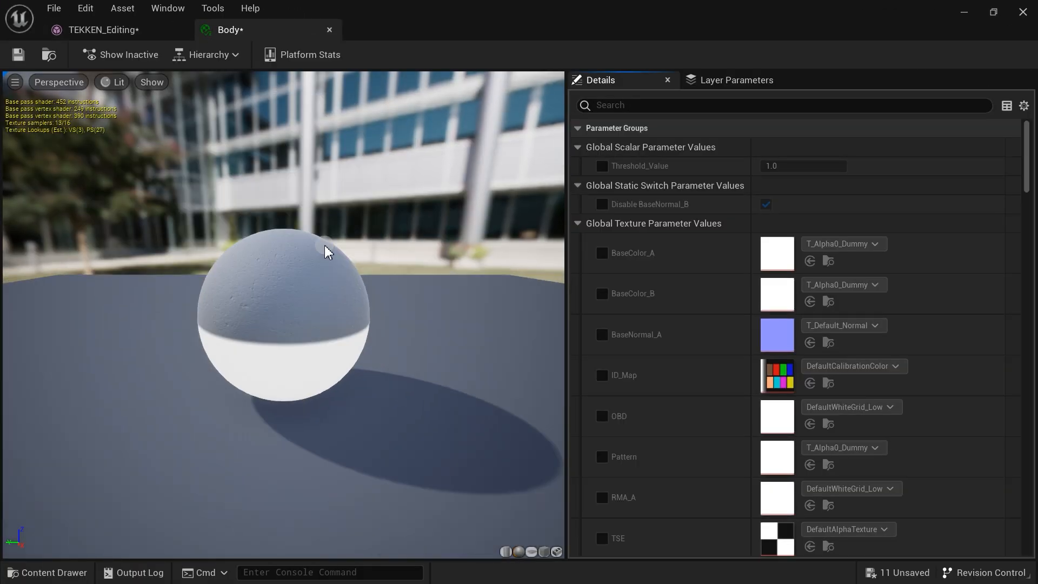
{"action": "scroll", "coordinate": [325, 249], "scroll_direction": "up", "scroll_amount": 2}
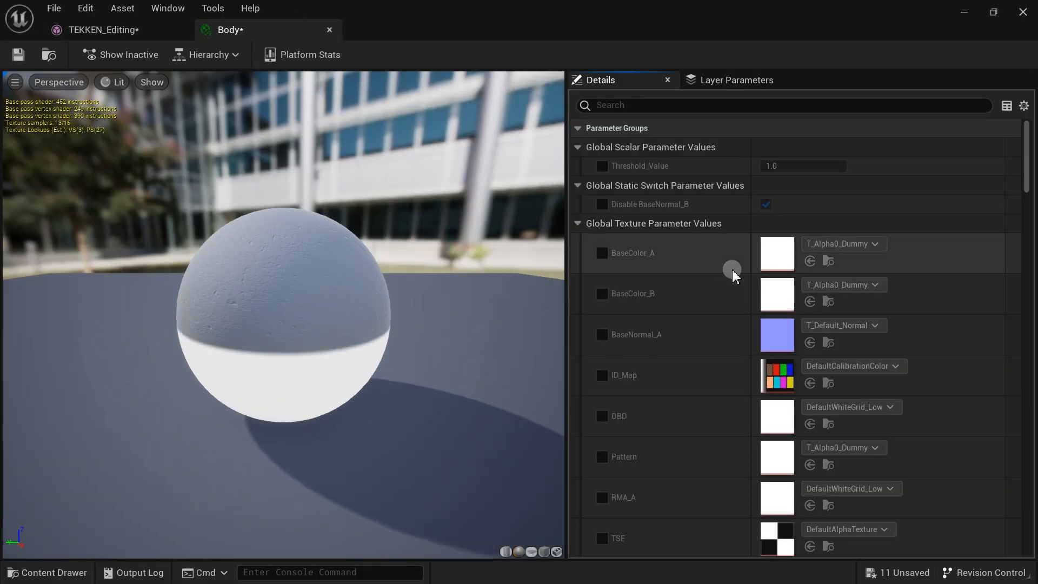
{"action": "left_click", "coordinate": [603, 254]}
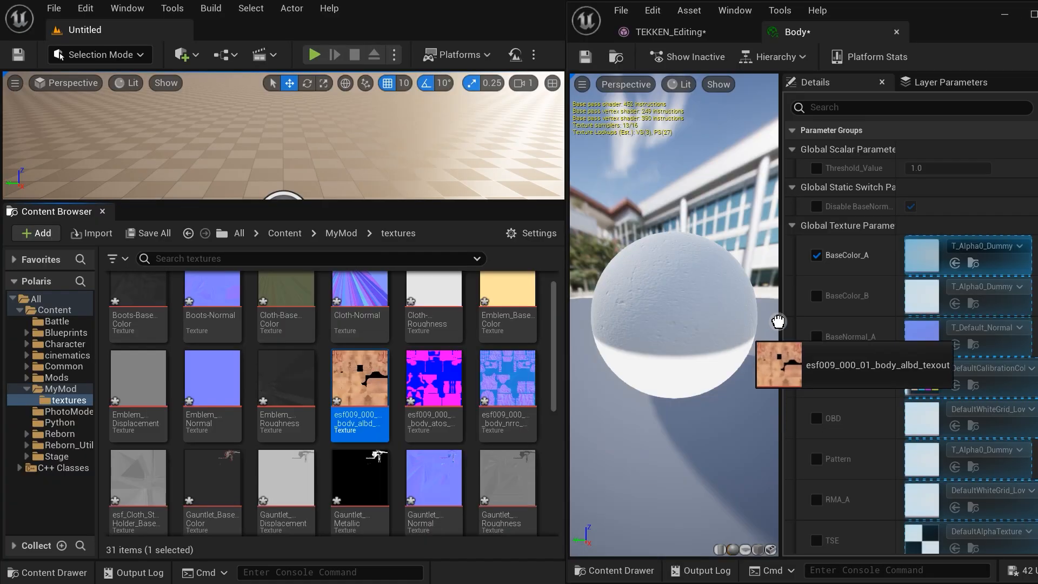
{"action": "left_click_drag", "start_coordinate": [771, 338], "coordinate": [929, 257]}
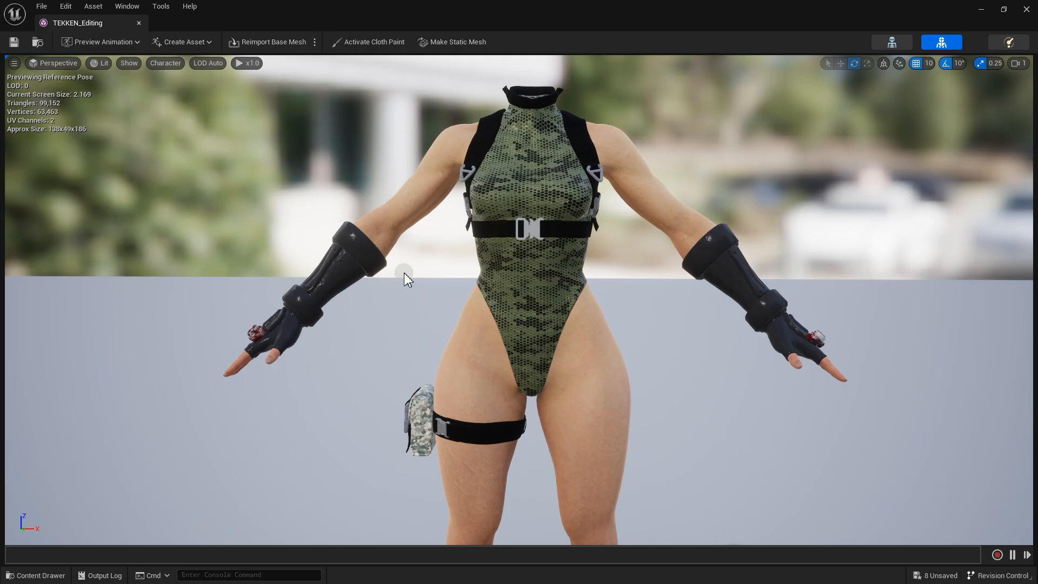
{"action": "scroll", "coordinate": [411, 303], "scroll_direction": "down", "scroll_amount": 3}
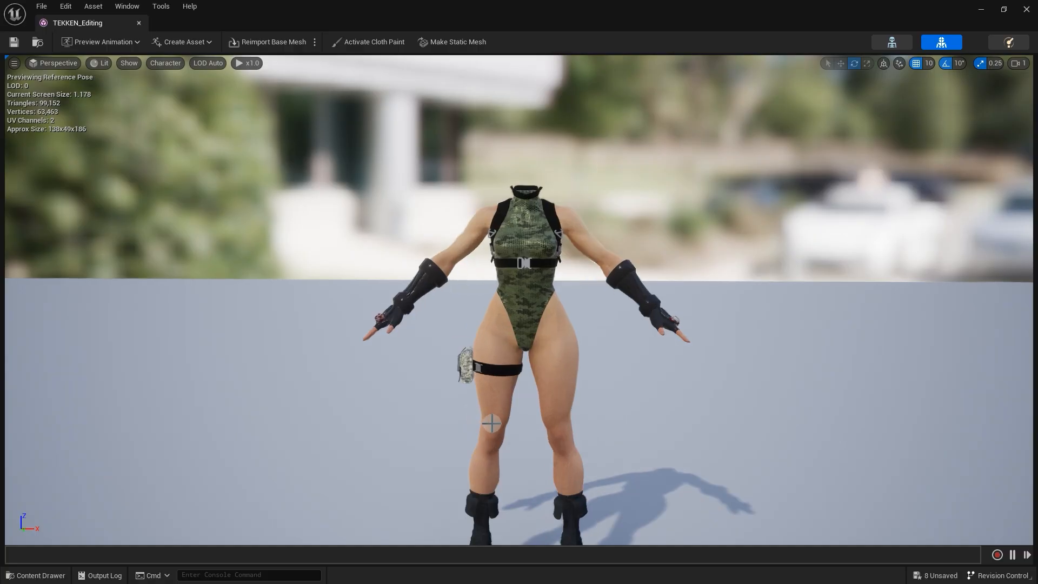
{"action": "scroll", "coordinate": [567, 427], "scroll_direction": "up", "scroll_amount": 5}
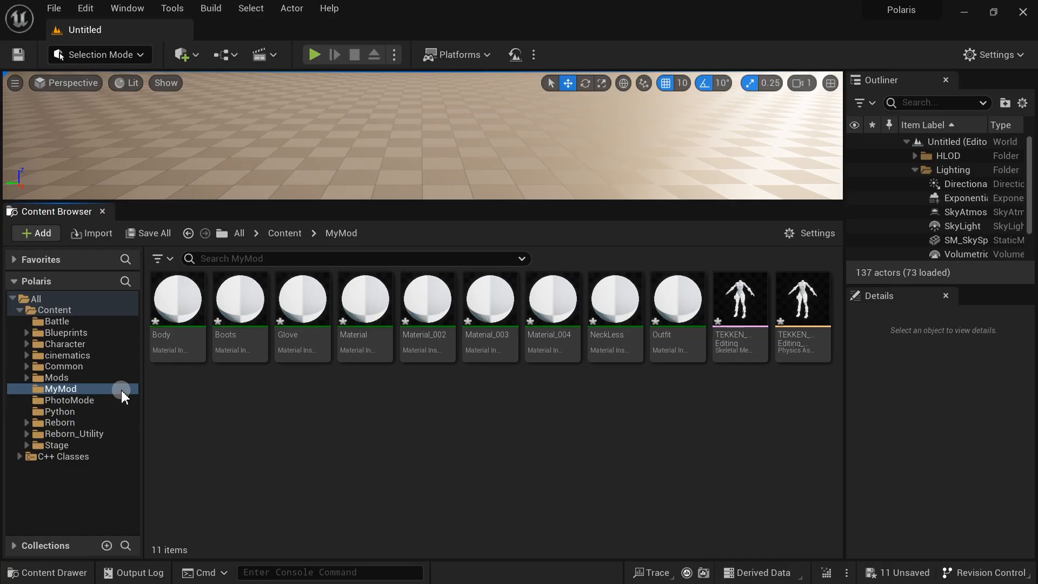
- Create a folder named textures inside MyMod and open it
{"action": "right_click", "coordinate": [214, 395]}
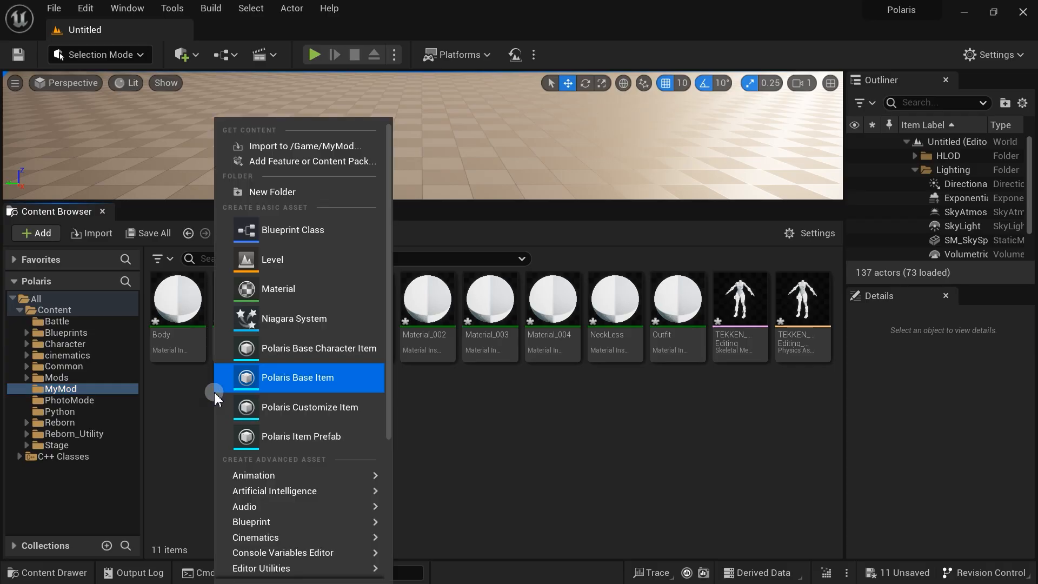
{"action": "left_click", "coordinate": [282, 192]}
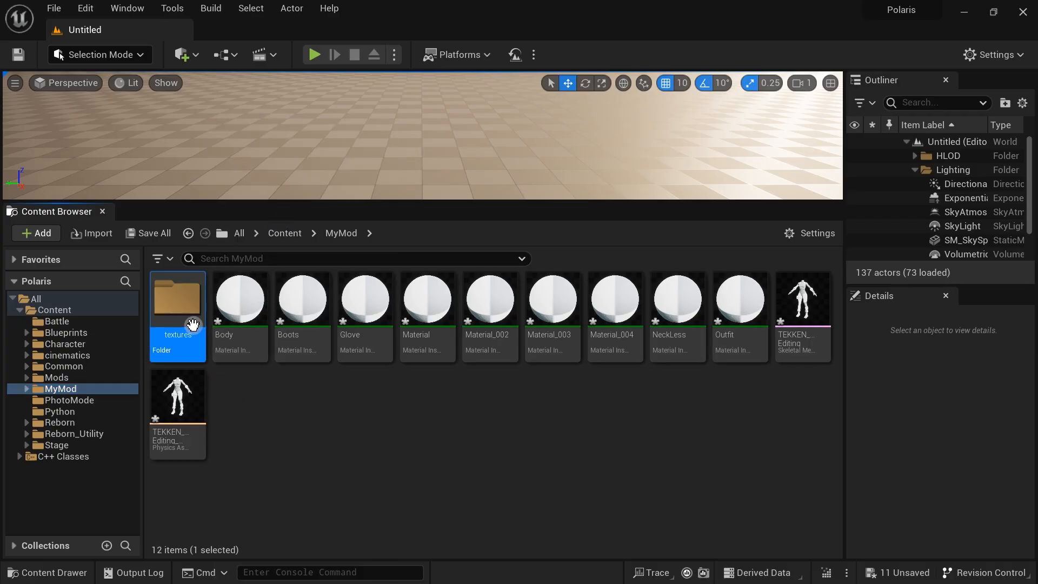
{"action": "double_click", "coordinate": [189, 317]}
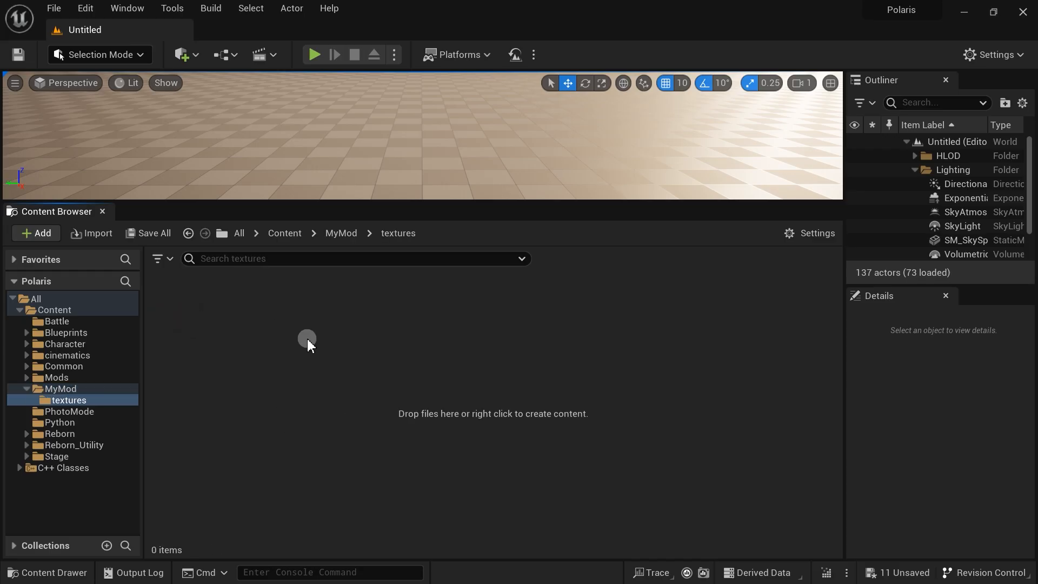
- Switch to File Explorer and import all the PNG files from the Outfit folder into the textures folder
{"action": "key", "text": "alt+Tab"}
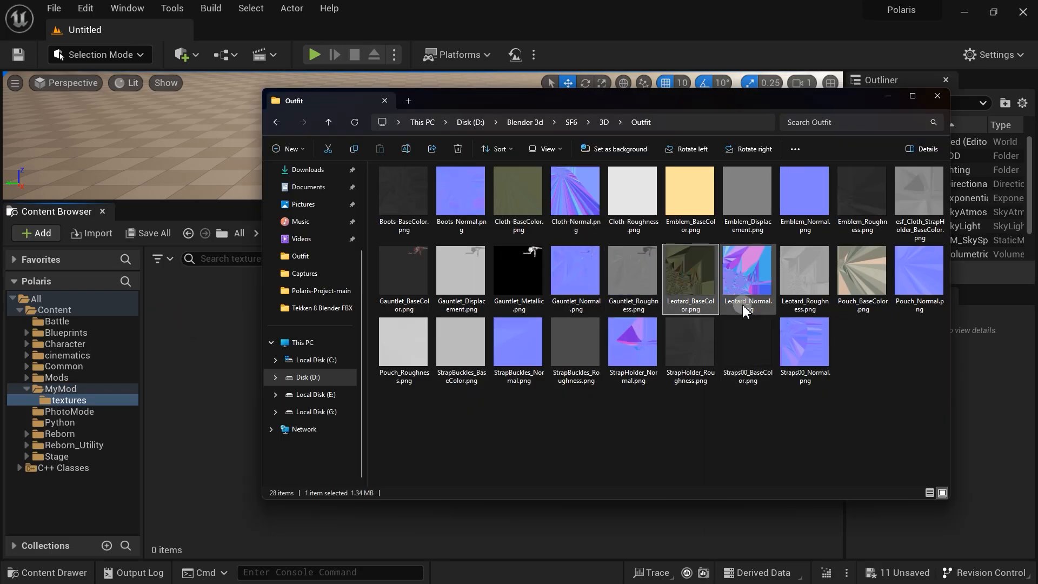
{"action": "left_click_drag", "start_coordinate": [776, 271], "coordinate": [792, 340]}
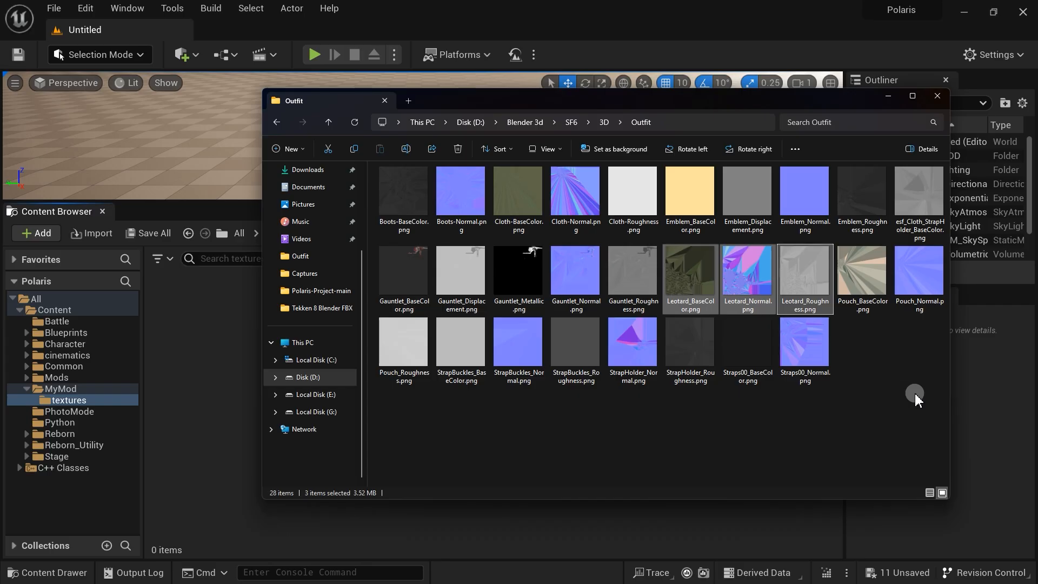
{"action": "left_click_drag", "start_coordinate": [915, 399], "coordinate": [227, 301]}
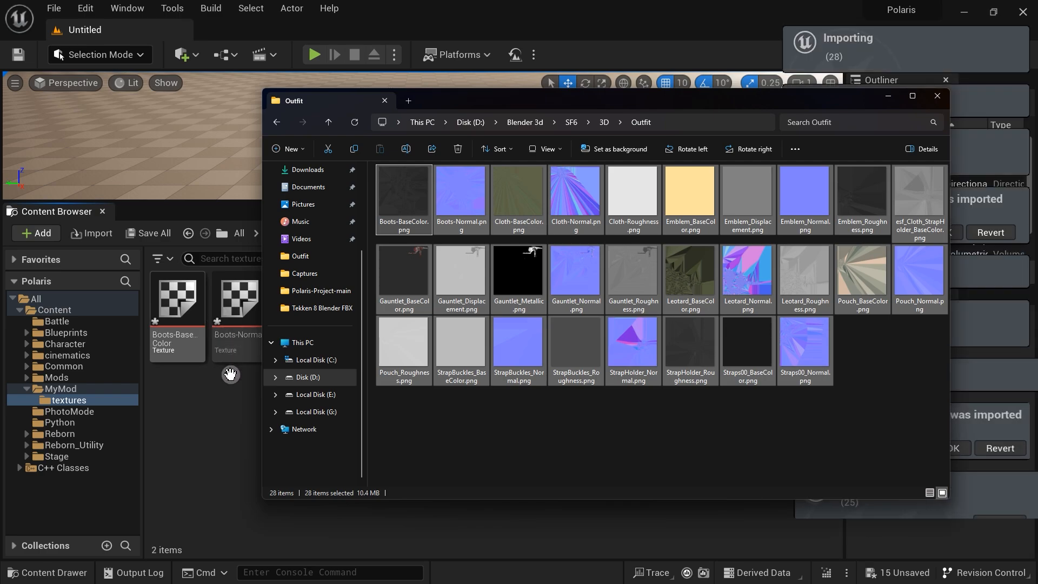
- Import the three esf009_000_01 body textures from File Explorer into the textures folder as well
{"action": "key", "text": "alt+Left"}
{"action": "left_click", "coordinate": [461, 200]}
{"action": "left_click", "coordinate": [576, 200], "text": "shift"}
{"action": "left_click_drag", "start_coordinate": [518, 206], "coordinate": [536, 503]}
{"action": "scroll", "coordinate": [536, 503], "scroll_direction": "up", "scroll_amount": 2}
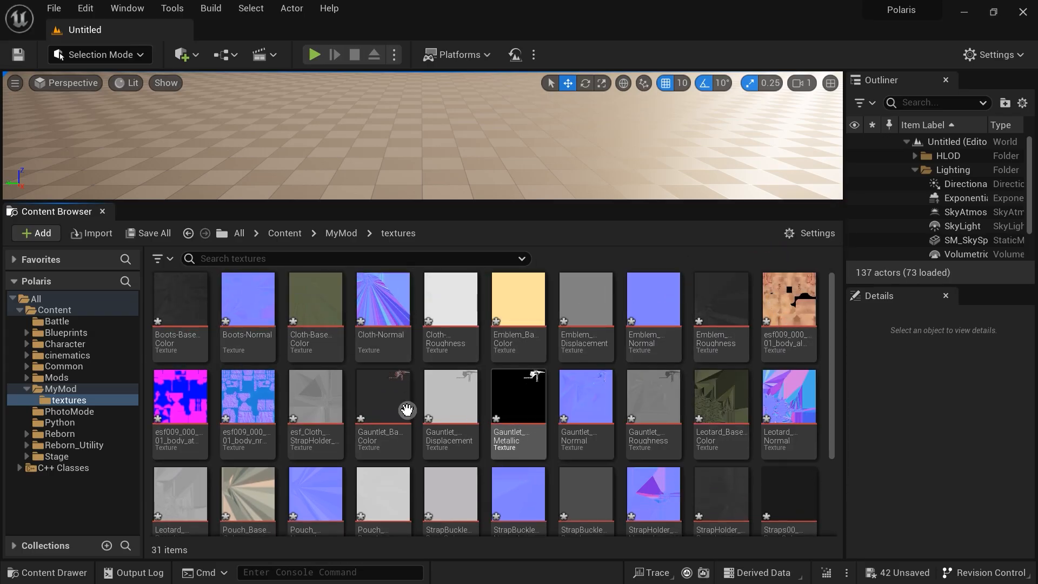
- Return to the MyMod folder and open the Body material instance from the TEKKEN_Editing mesh's material slots
{"action": "left_click", "coordinate": [60, 388]}
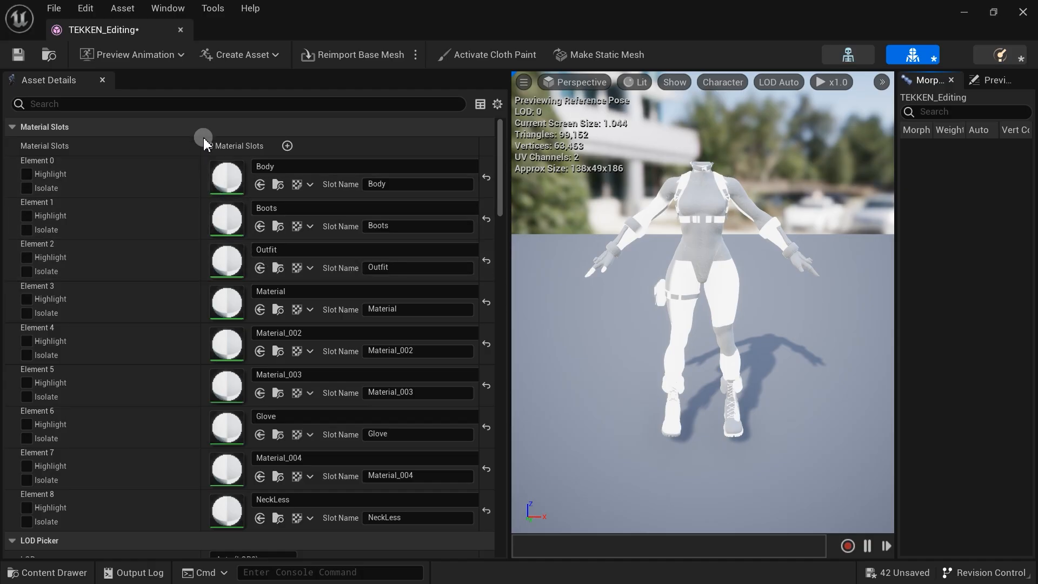
{"action": "double_click", "coordinate": [232, 182]}
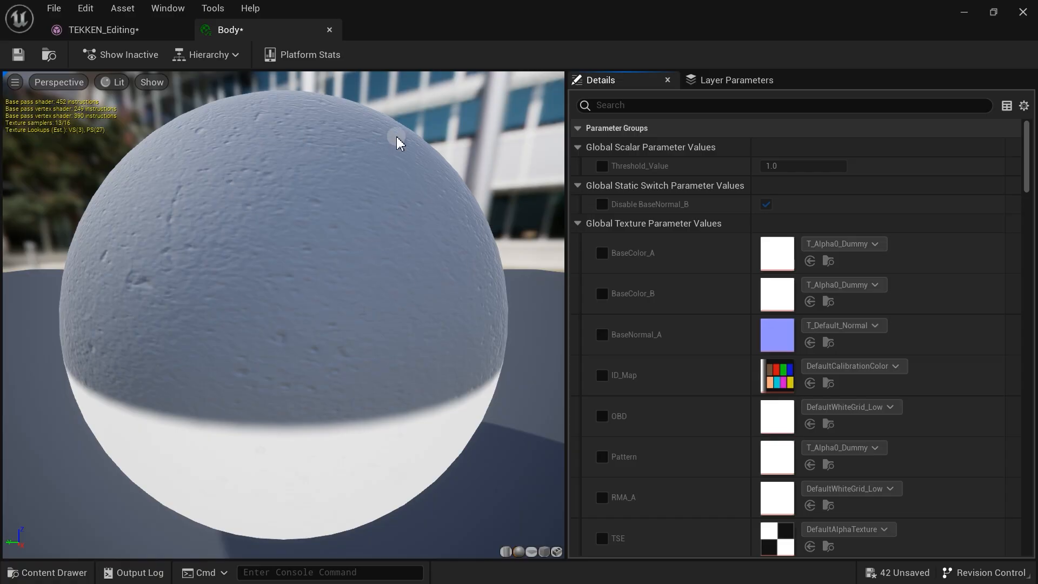
- Override BaseColor_A in the Body material with the esf009_000_01_body skin colour texture from the MyMod textures folder
{"action": "left_click", "coordinate": [129, 29]}
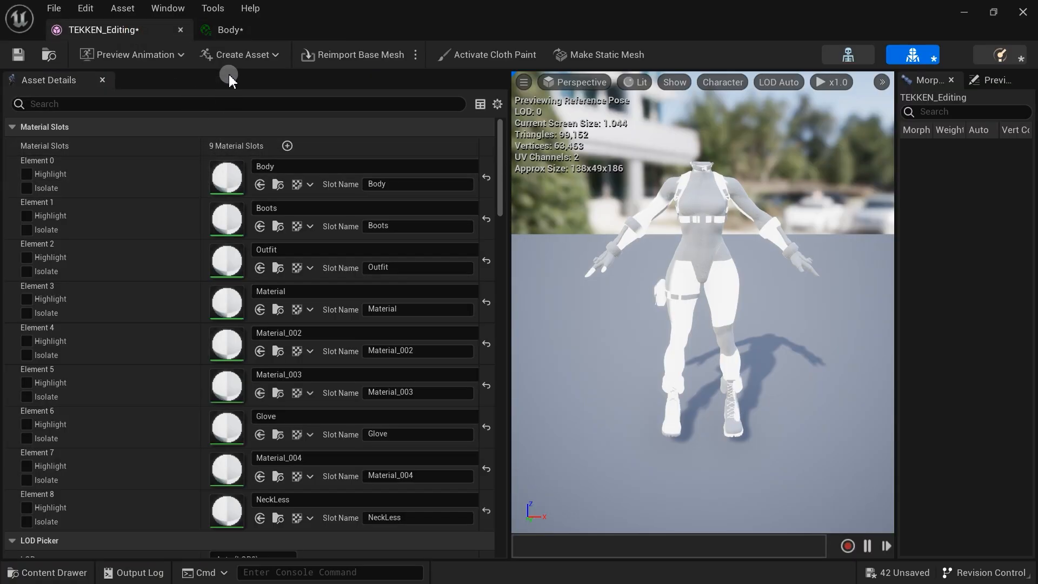
{"action": "left_click", "coordinate": [233, 29]}
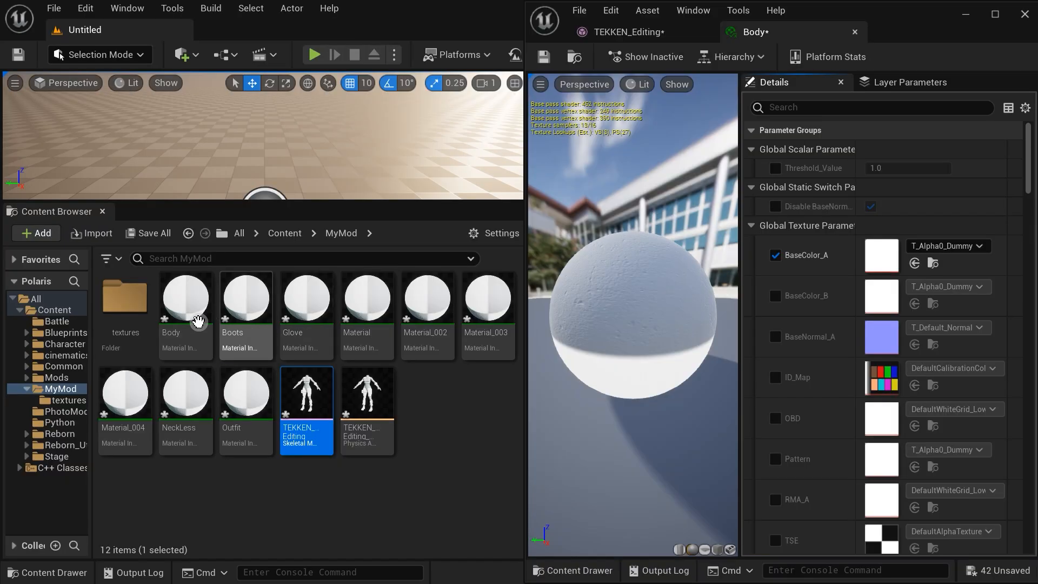
{"action": "double_click", "coordinate": [127, 304]}
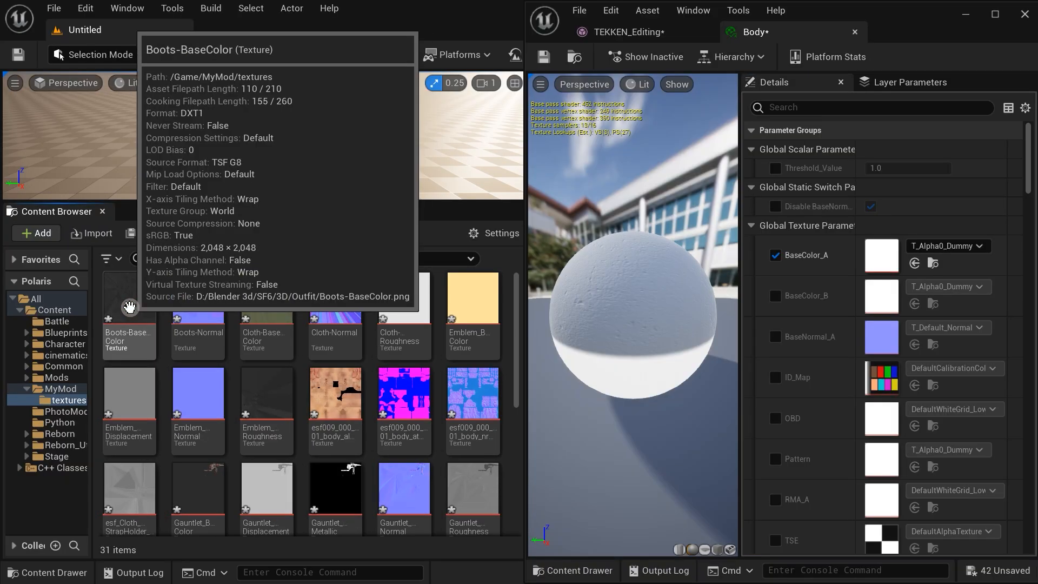
{"action": "left_click", "coordinate": [341, 401]}
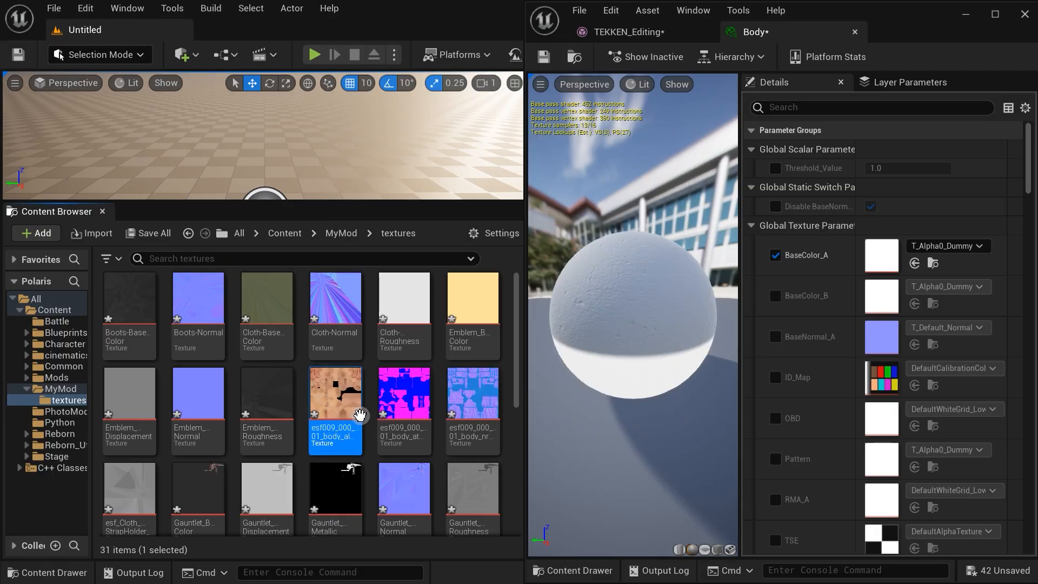
{"action": "left_click_drag", "start_coordinate": [341, 412], "coordinate": [884, 250]}
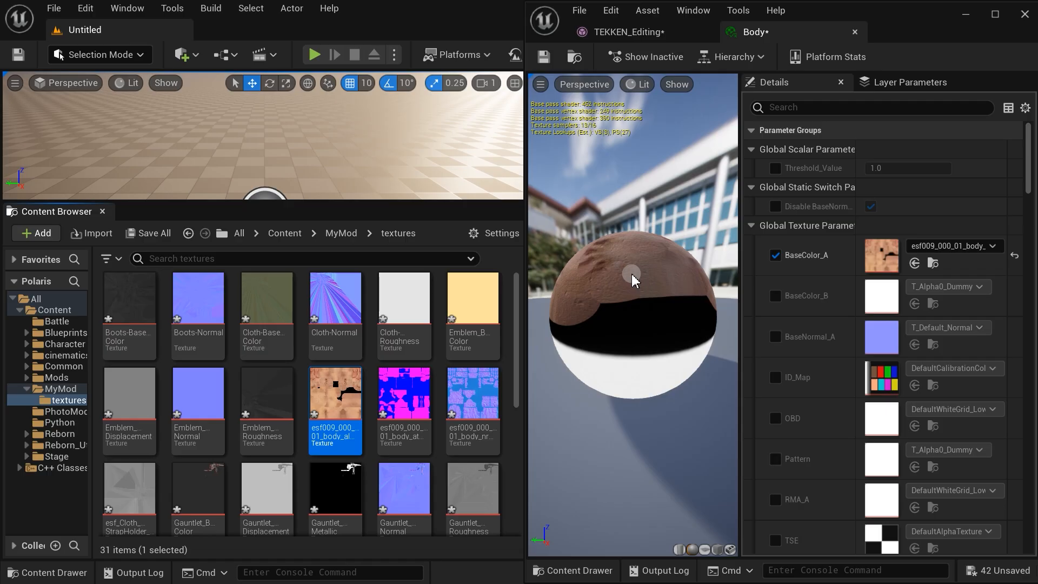
- Set TEKKEN_Editing as the preview mesh of the Body material and frame the character in the preview
{"action": "left_click_drag", "start_coordinate": [1030, 175], "coordinate": [1027, 511]}
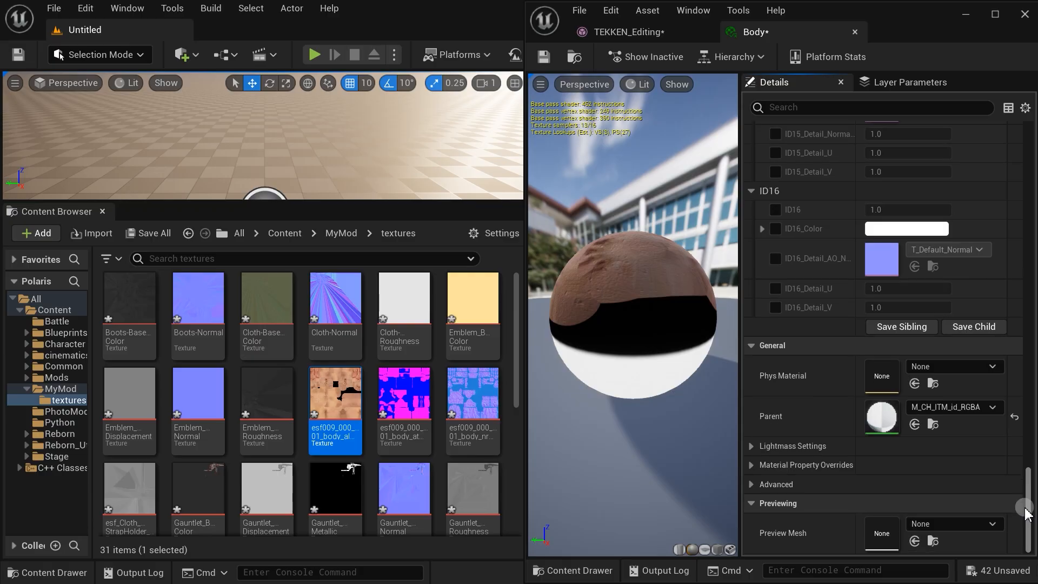
{"action": "left_click", "coordinate": [992, 524]}
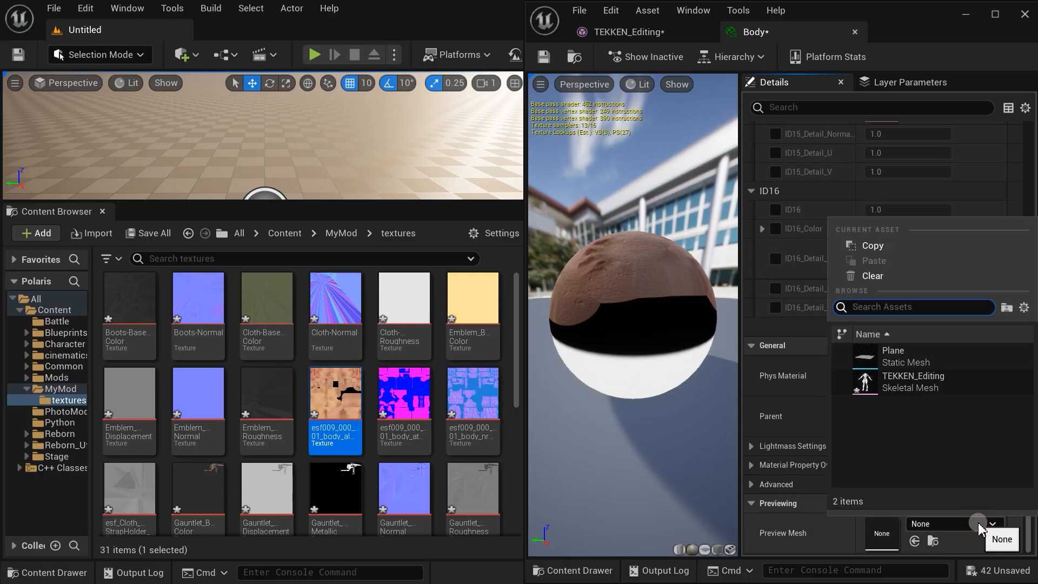
{"action": "left_click", "coordinate": [914, 381]}
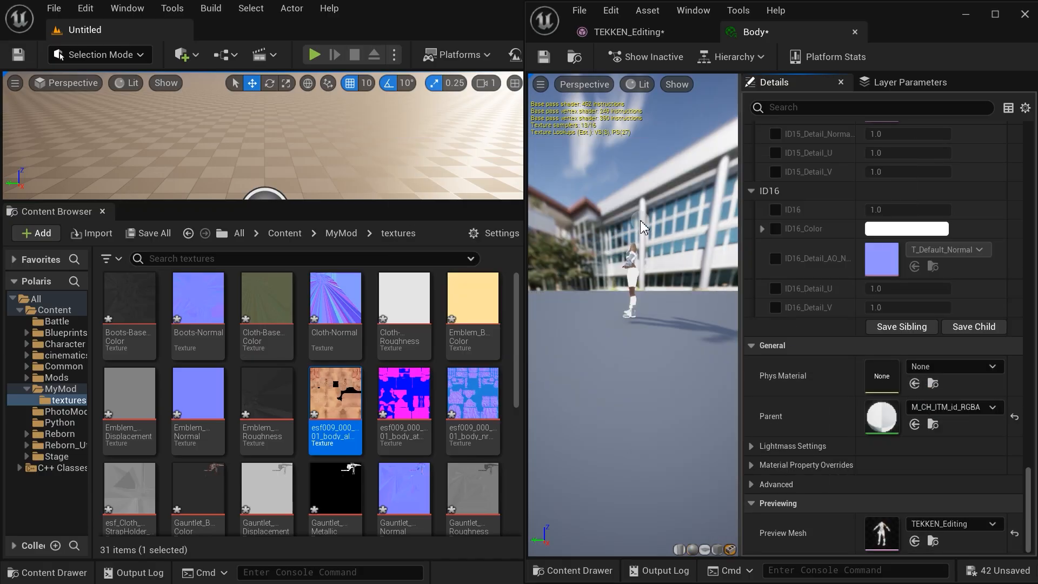
{"action": "scroll", "coordinate": [640, 219], "scroll_direction": "up", "scroll_amount": 5}
{"action": "left_click_drag", "start_coordinate": [640, 226], "coordinate": [686, 228]}
{"action": "middle_click_drag", "start_coordinate": [685, 228], "coordinate": [683, 241]}
{"action": "middle_click_drag", "start_coordinate": [682, 241], "coordinate": [680, 281]}
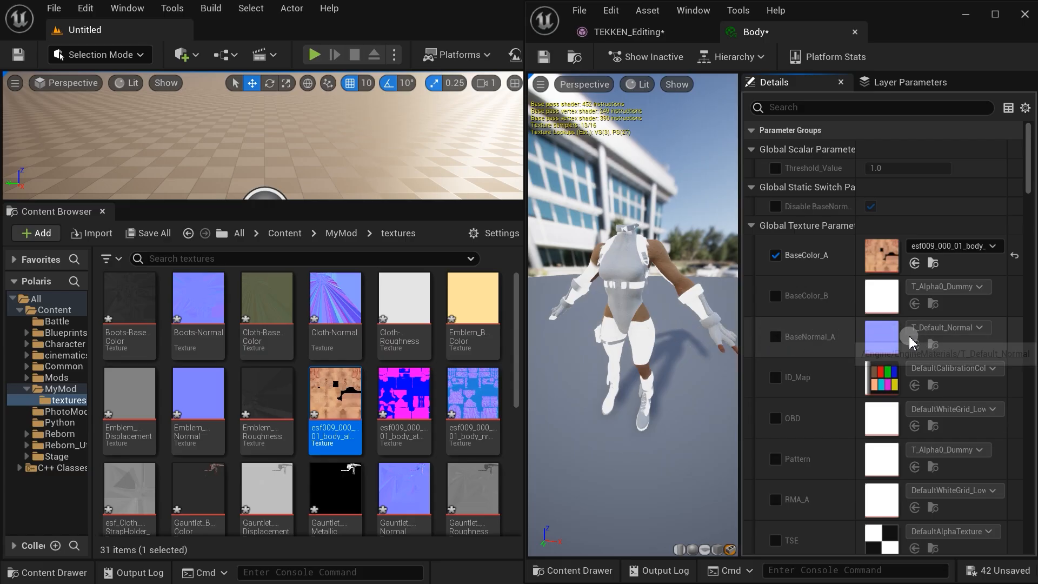
- Enable the BaseNormal_A override and assign the esf009_000_01_body normal map to it
{"action": "left_click", "coordinate": [810, 337]}
{"action": "left_click", "coordinate": [777, 337]}
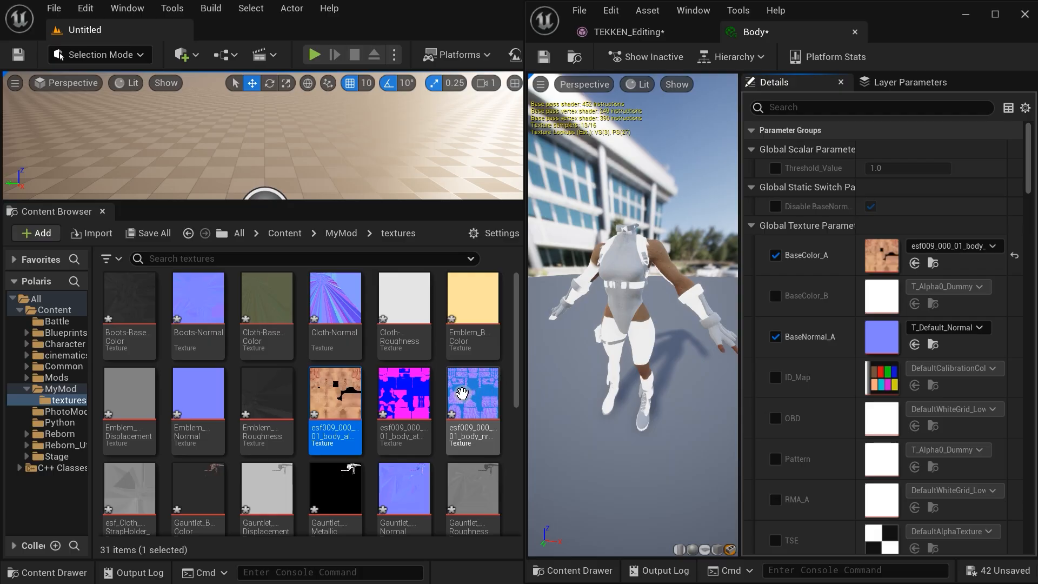
{"action": "left_click_drag", "start_coordinate": [462, 393], "coordinate": [885, 340]}
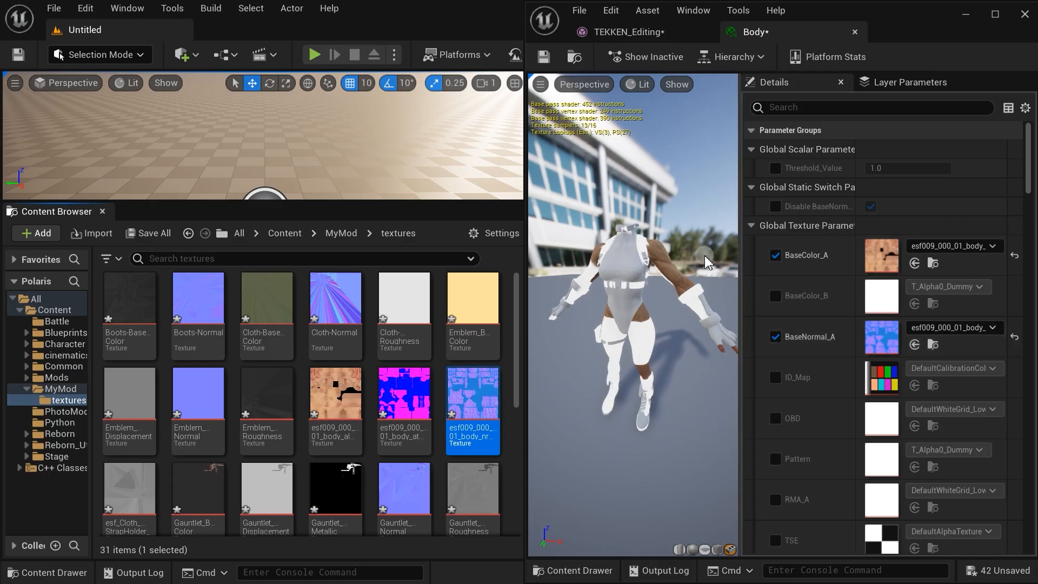
- Inspect the arm up close and compare the skin with the BaseNormal_A override off and on
{"action": "right_click_drag", "start_coordinate": [706, 263], "coordinate": [713, 230]}
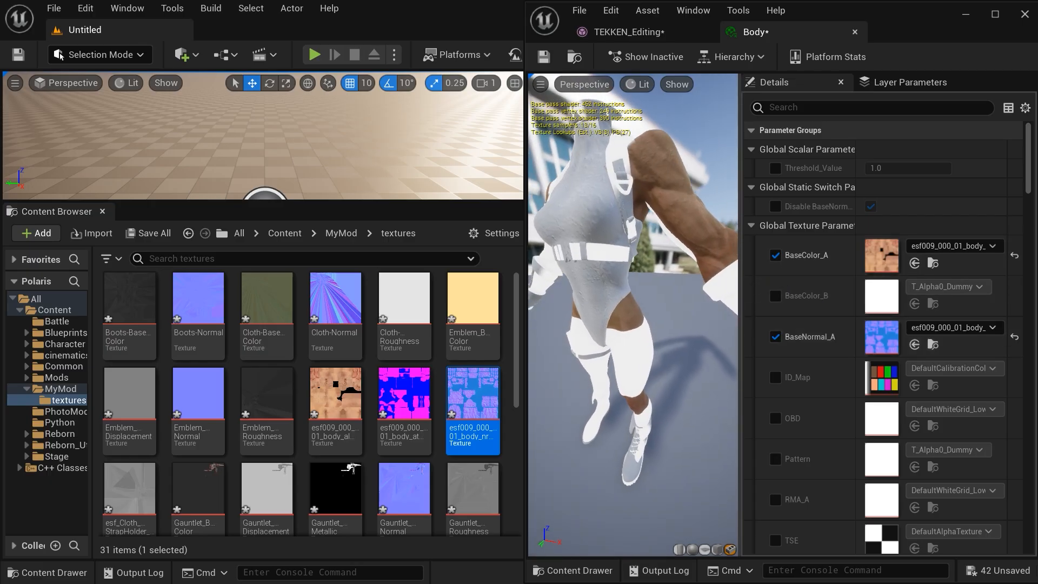
{"action": "left_click_drag", "start_coordinate": [714, 230], "coordinate": [676, 236]}
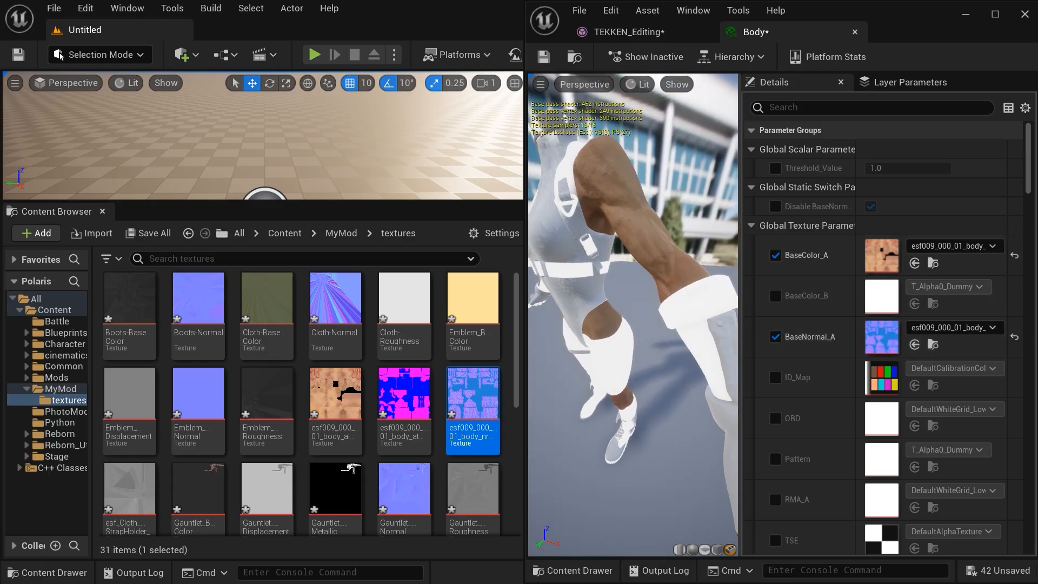
{"action": "left_click", "coordinate": [775, 337]}
{"action": "left_click", "coordinate": [775, 337]}
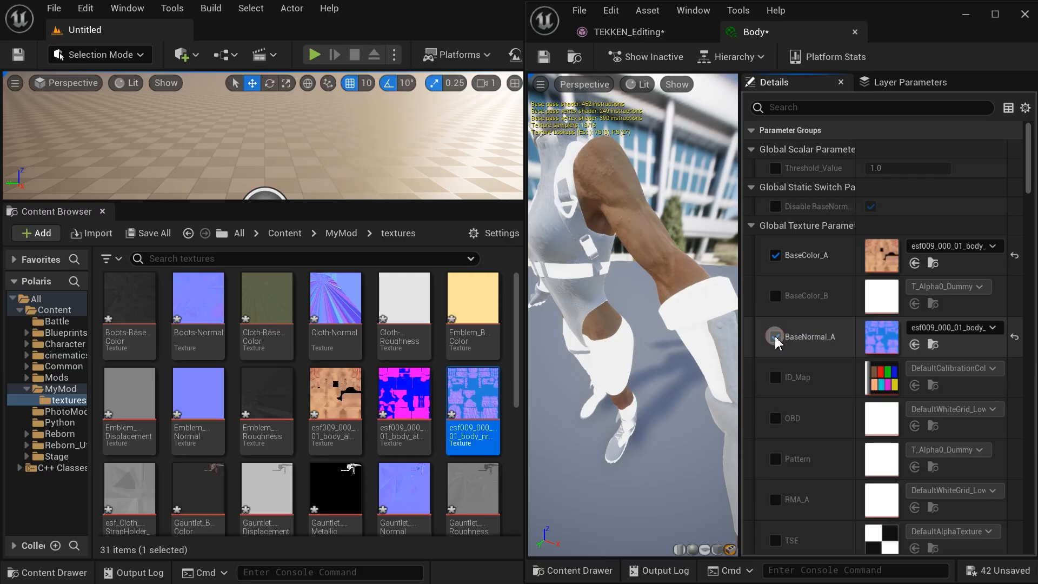
{"action": "left_click", "coordinate": [776, 338]}
{"action": "left_click", "coordinate": [776, 338]}
- Enable the Pattern override and assign the esf009_000_01_body skin colour texture to it
{"action": "left_click_drag", "start_coordinate": [698, 325], "coordinate": [582, 326]}
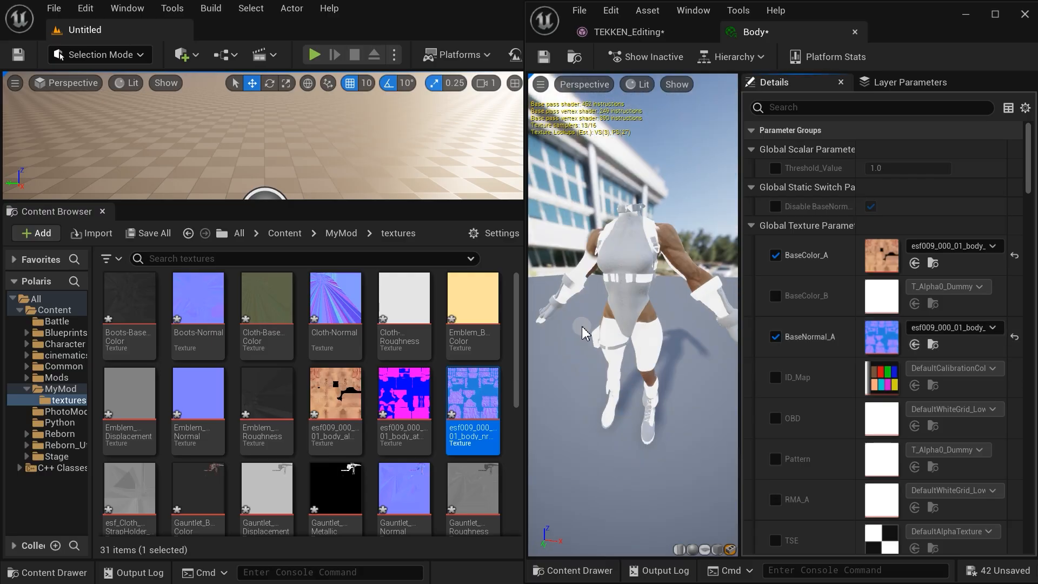
{"action": "left_click", "coordinate": [776, 460]}
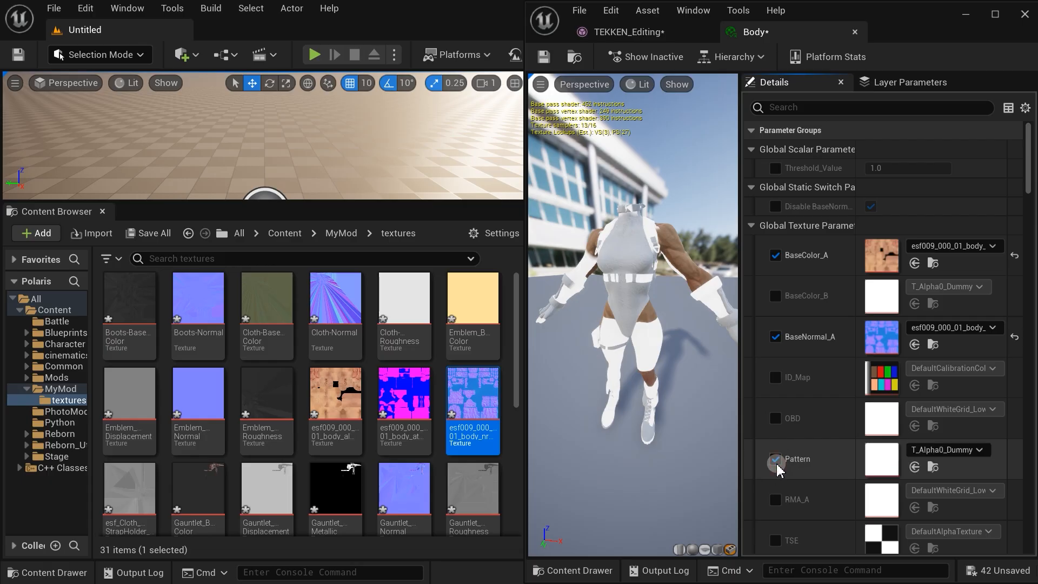
{"action": "left_click_drag", "start_coordinate": [335, 394], "coordinate": [882, 466]}
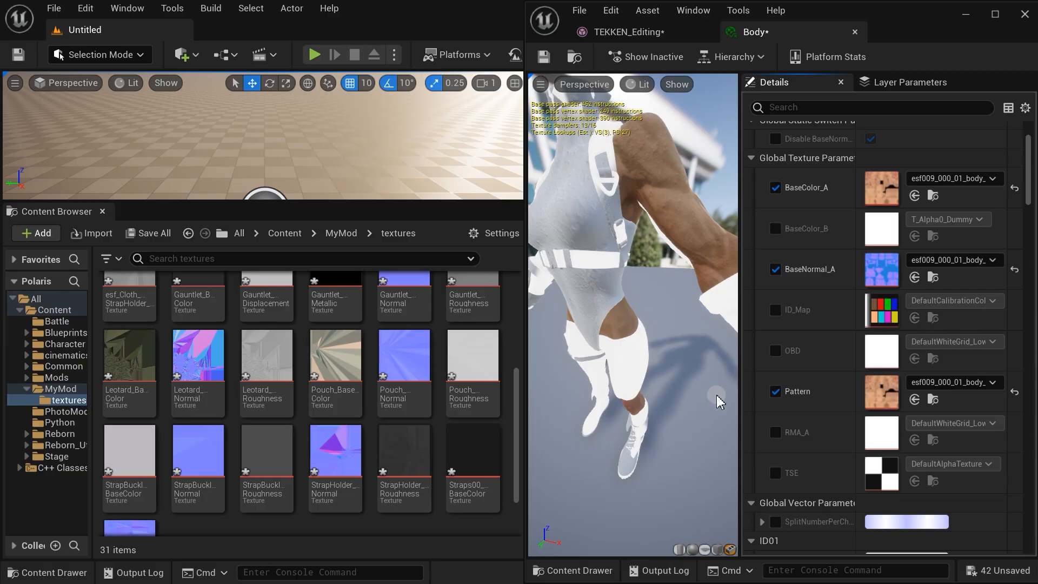
- Enable the RMA_A override and try the StrapBuckles_Roughness texture in it
{"action": "left_click", "coordinate": [806, 433]}
{"action": "left_click", "coordinate": [777, 434]}
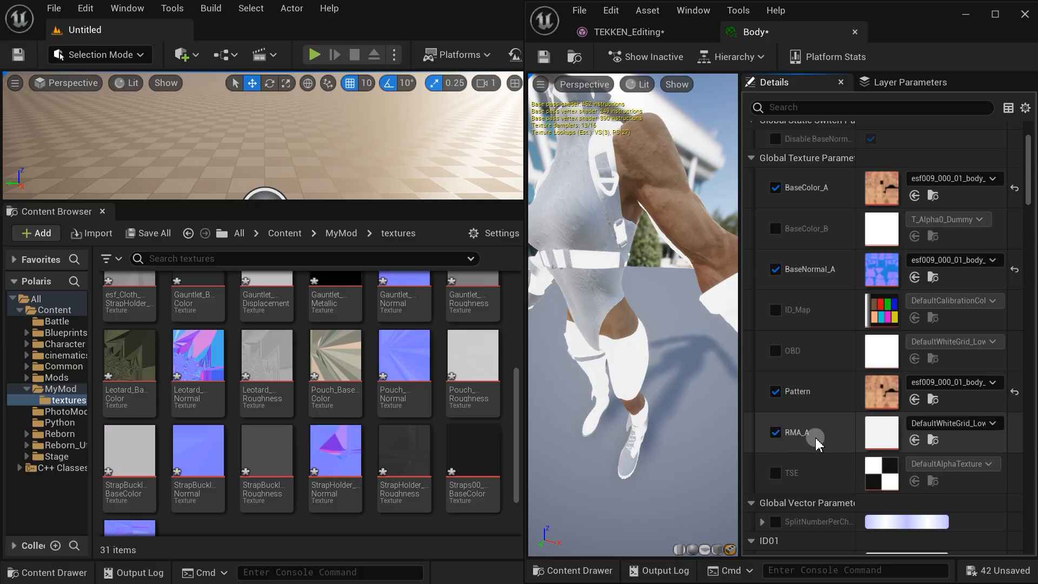
{"action": "left_click", "coordinate": [278, 455]}
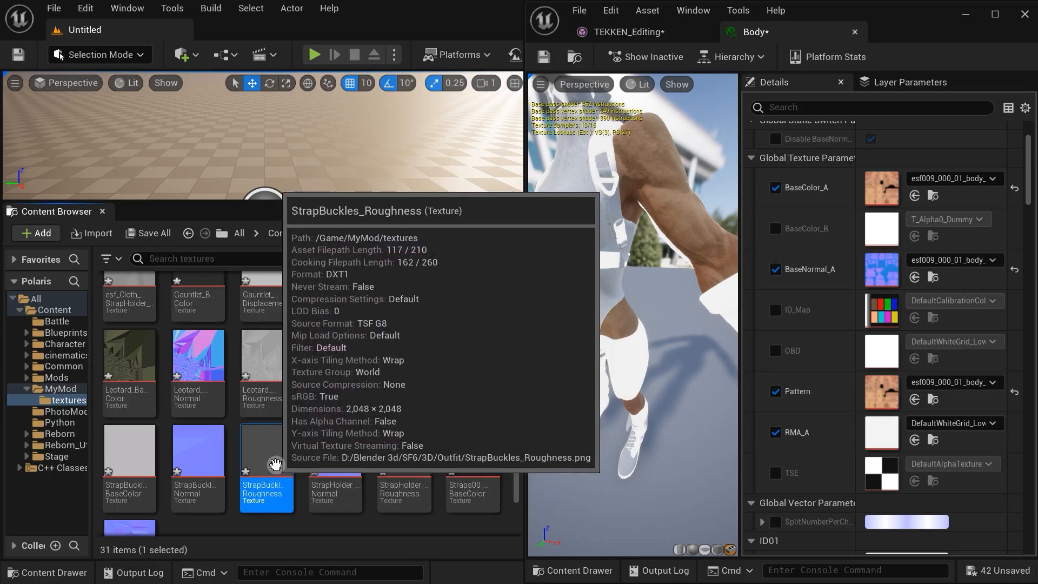
{"action": "left_click_drag", "start_coordinate": [275, 464], "coordinate": [880, 439]}
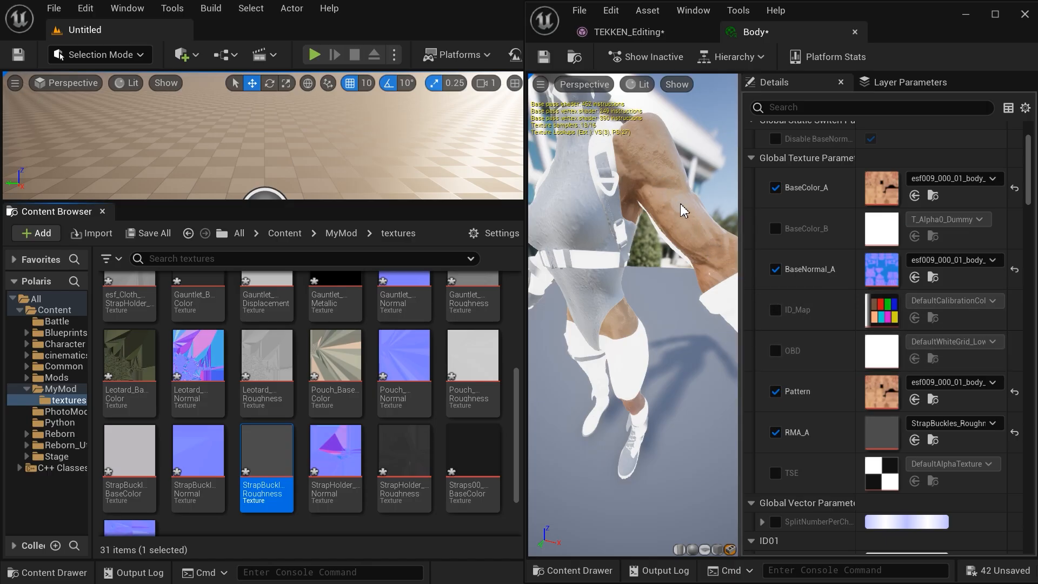
- Reset RMA_A to its default texture and turn its override off
{"action": "left_click", "coordinate": [770, 424]}
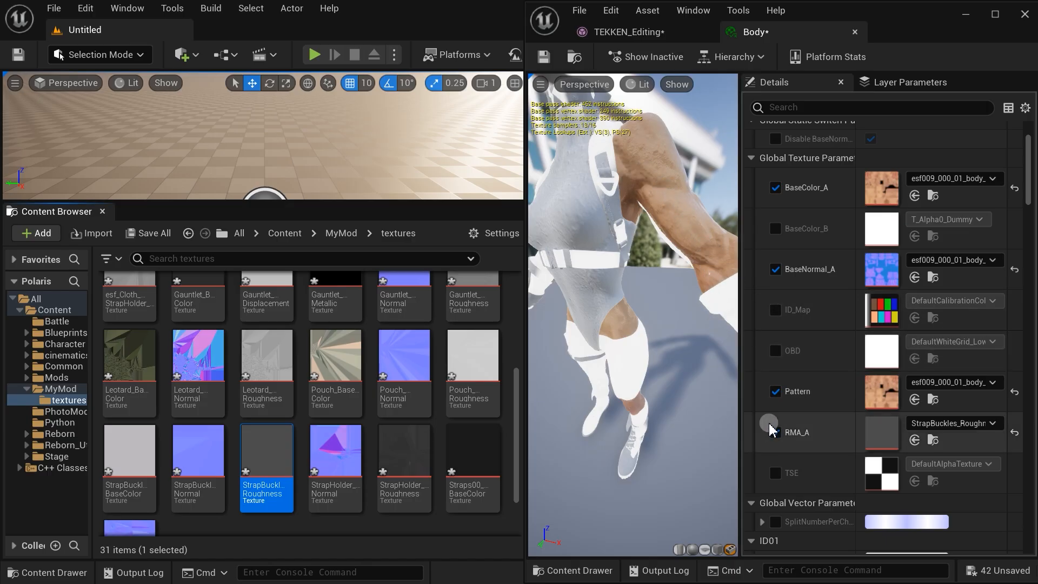
{"action": "left_click", "coordinate": [1015, 432]}
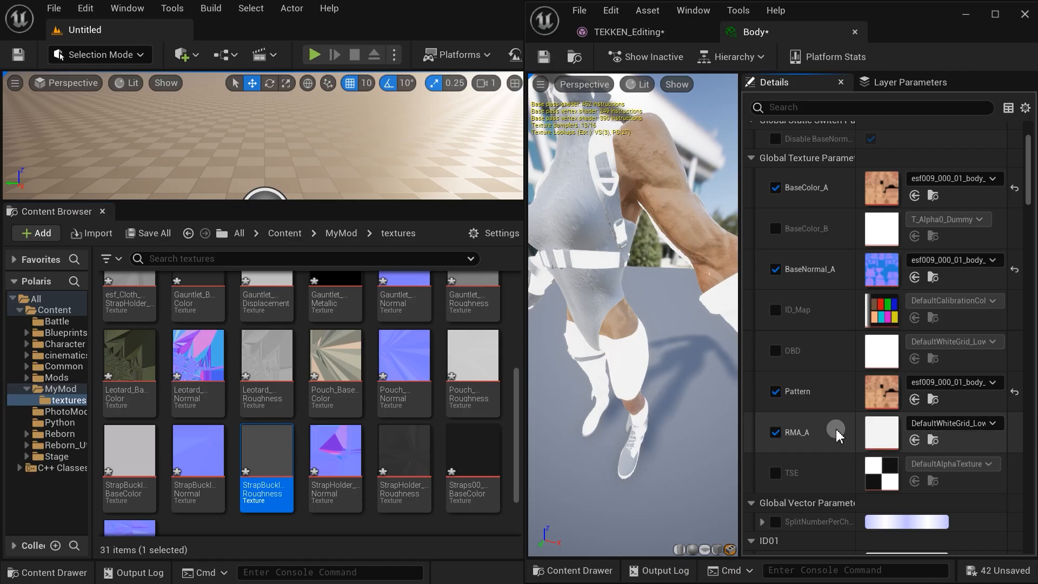
{"action": "left_click", "coordinate": [776, 432]}
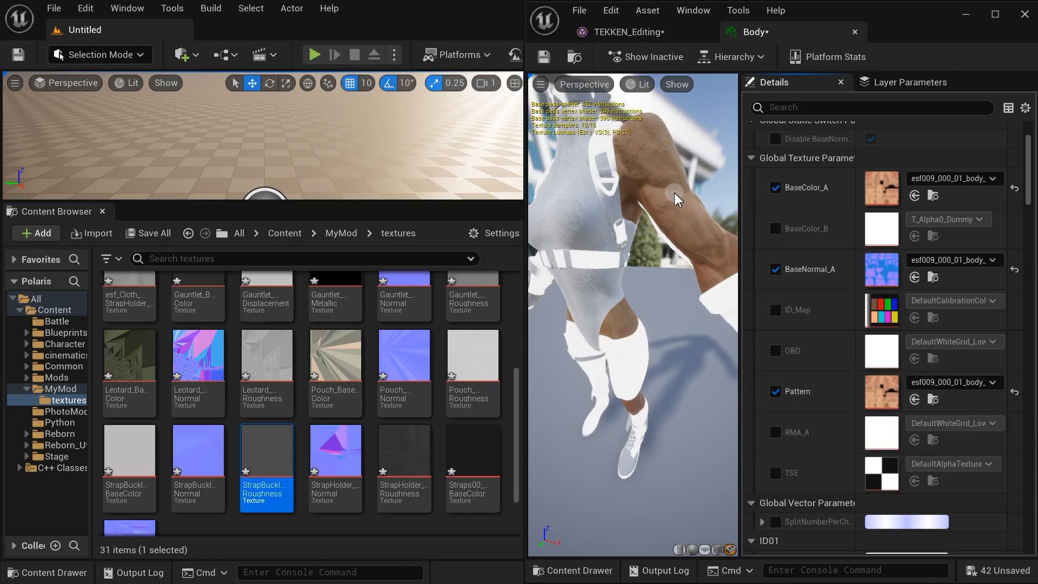
{"action": "left_click", "coordinate": [776, 432]}
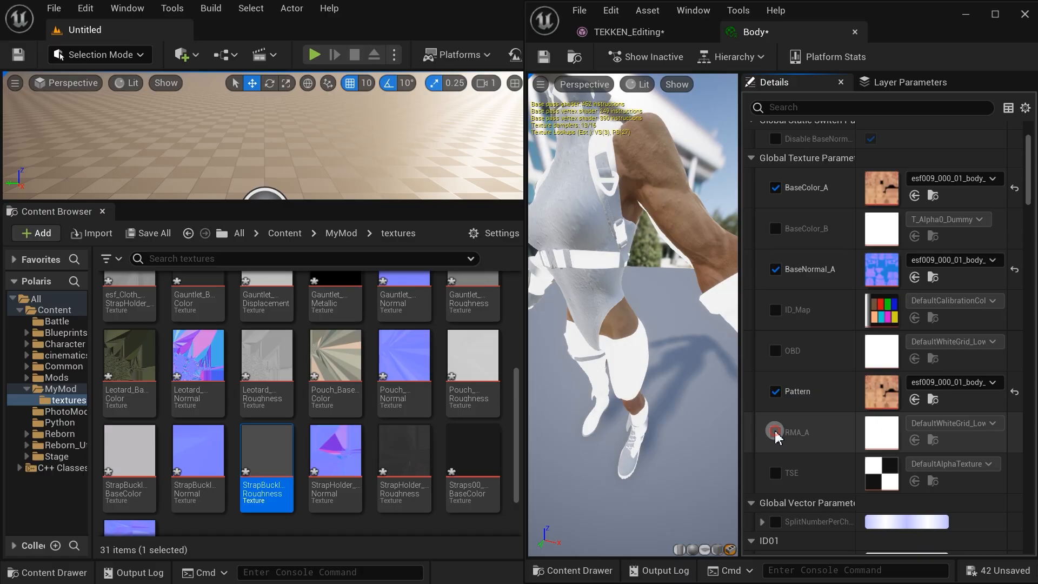
{"action": "left_click_drag", "start_coordinate": [301, 475], "coordinate": [881, 431]}
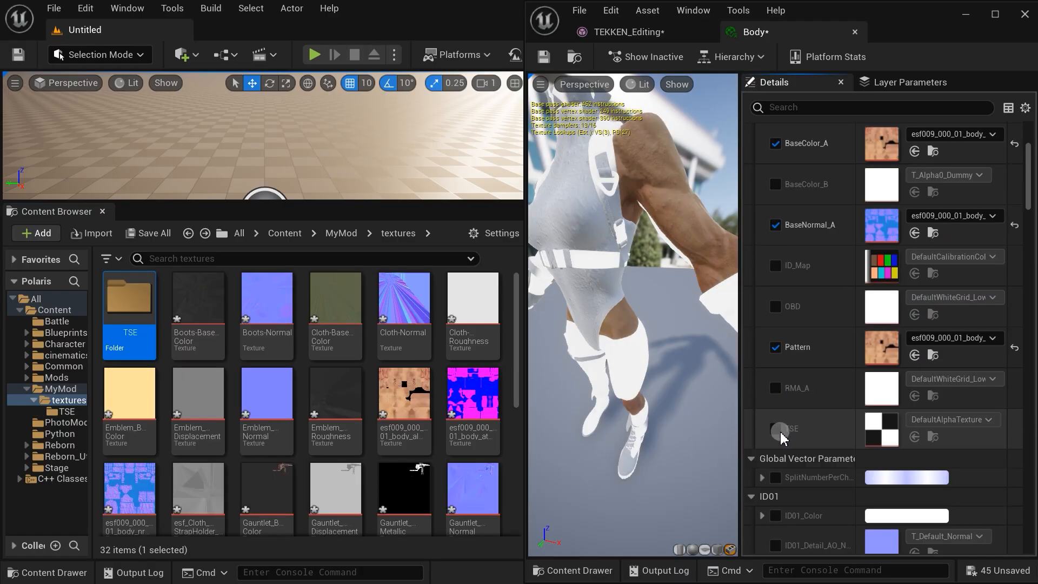
- Enable the TSE override and try textures 2, 3 and 1 from the TSE folder in turn
{"action": "left_click", "coordinate": [775, 429]}
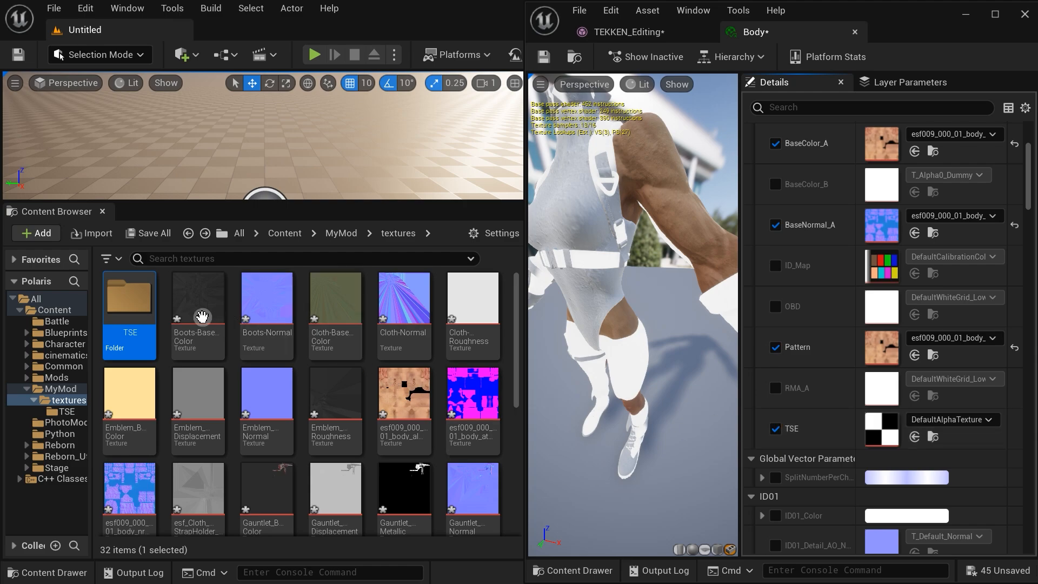
{"action": "double_click", "coordinate": [128, 302]}
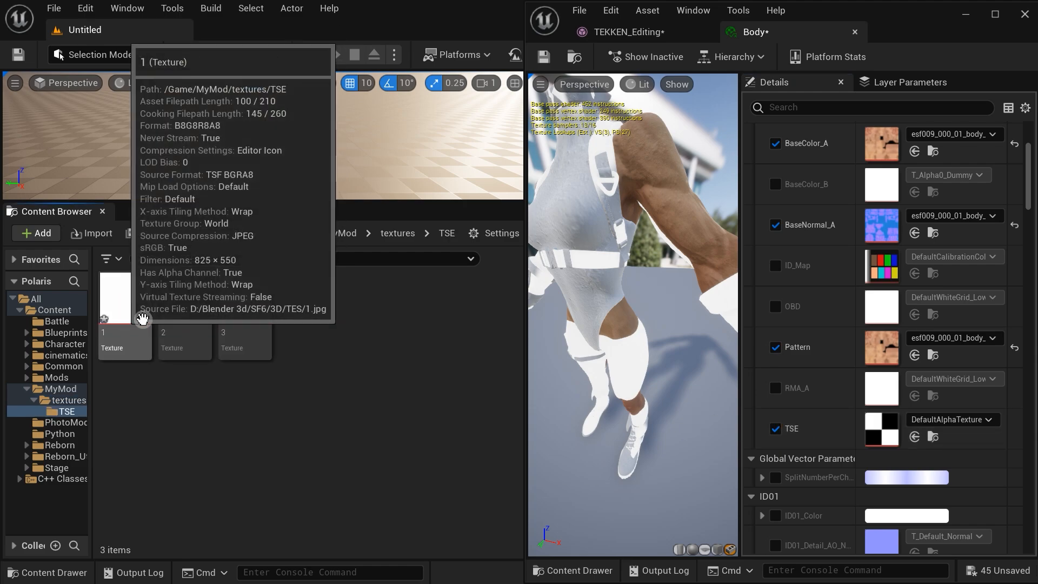
{"action": "mouse_move", "coordinate": [243, 315]}
{"action": "left_click_drag", "start_coordinate": [185, 303], "coordinate": [882, 429]}
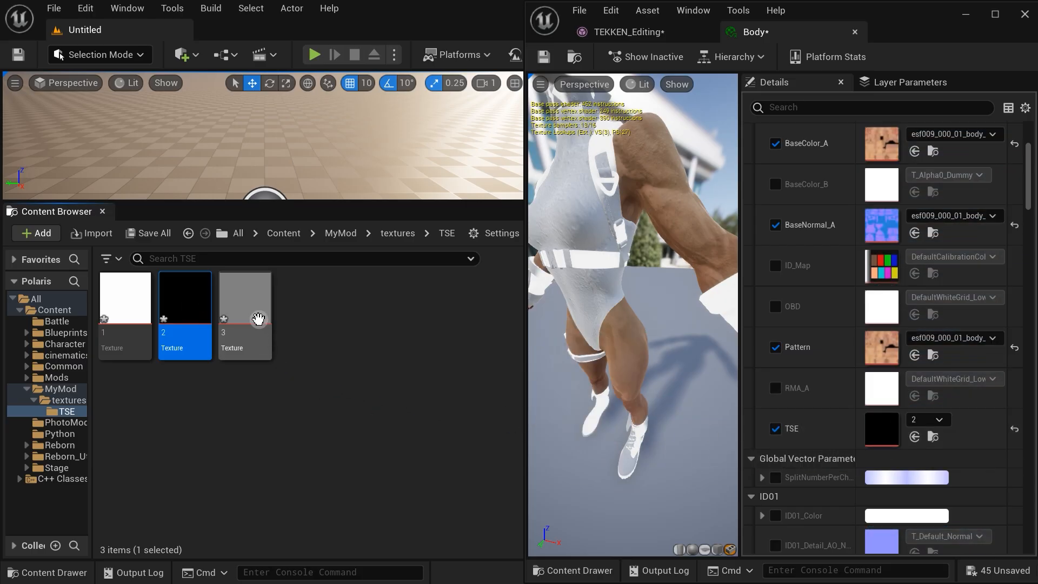
{"action": "left_click_drag", "start_coordinate": [244, 319], "coordinate": [874, 435]}
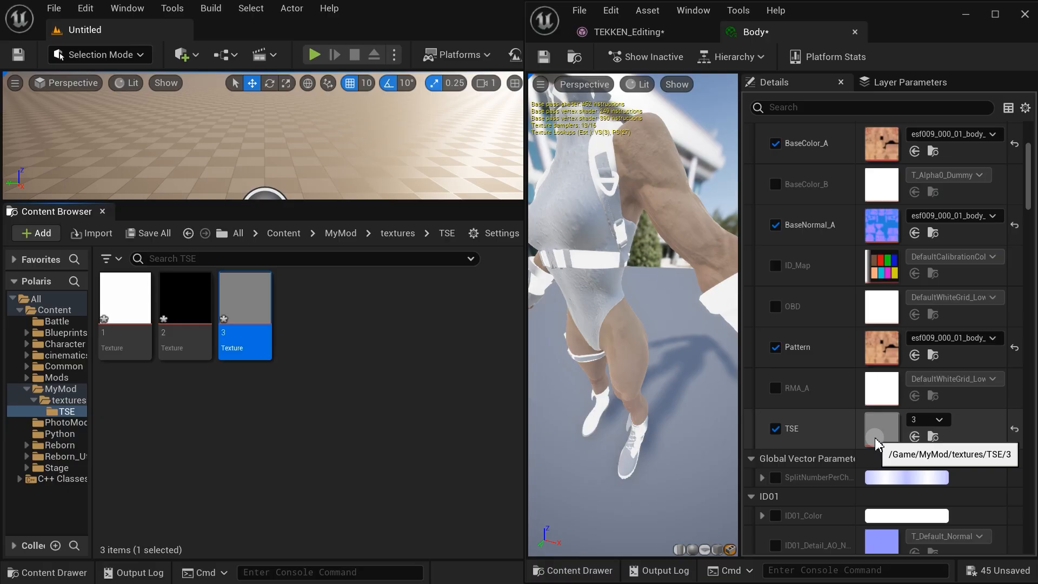
{"action": "left_click_drag", "start_coordinate": [140, 306], "coordinate": [880, 427]}
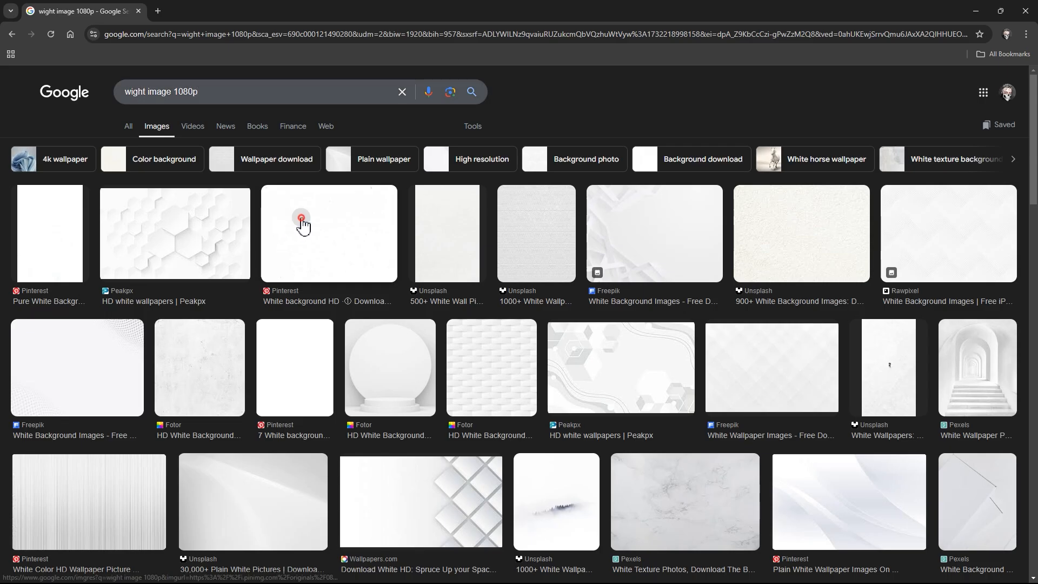
- Pick a plain white image in the Google results and import 1.jpg from the TES folder into textures
{"action": "left_click", "coordinate": [301, 215]}
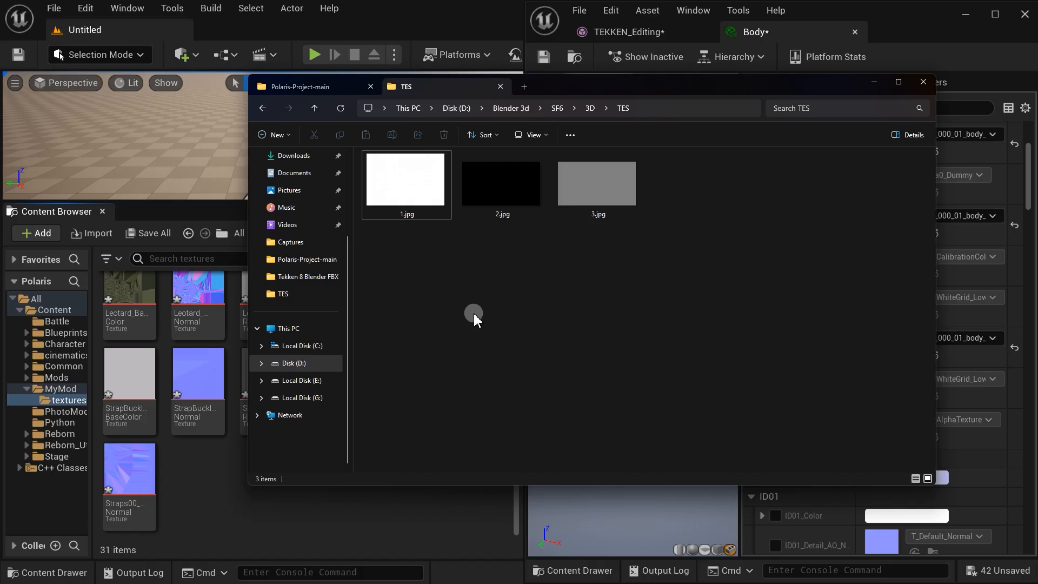
{"action": "left_click_drag", "start_coordinate": [417, 192], "coordinate": [198, 494]}
{"action": "left_click", "coordinate": [265, 508]}
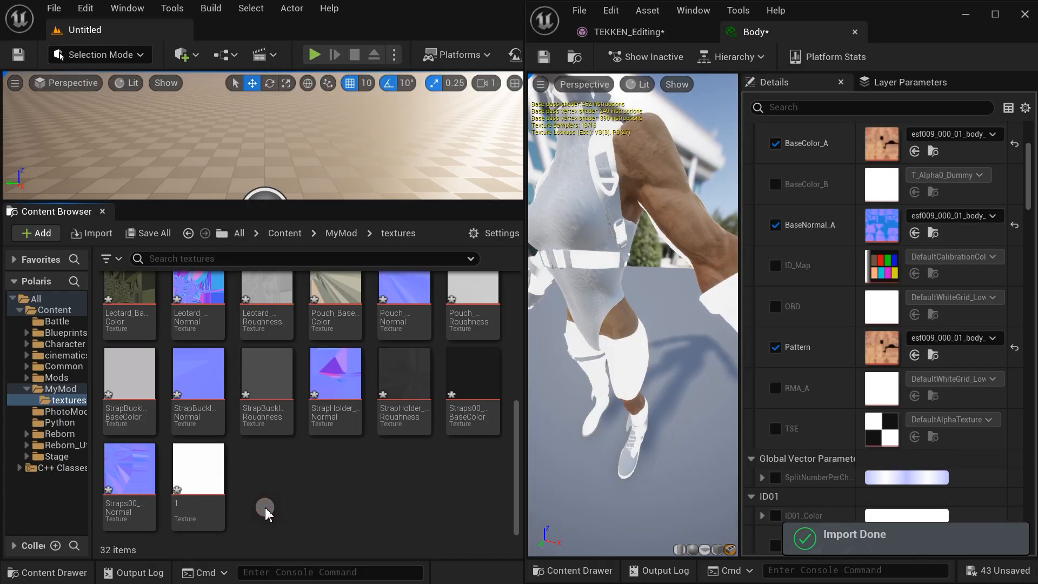
- Enable the TSE override, assign the white texture 1 to it and view the whole character
{"action": "left_click", "coordinate": [776, 429]}
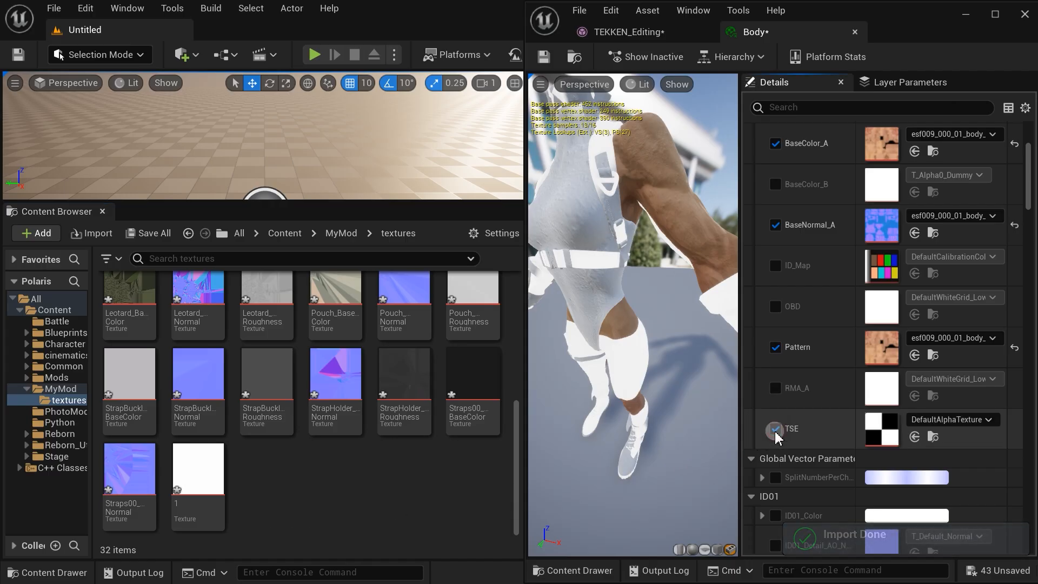
{"action": "left_click_drag", "start_coordinate": [208, 475], "coordinate": [878, 430]}
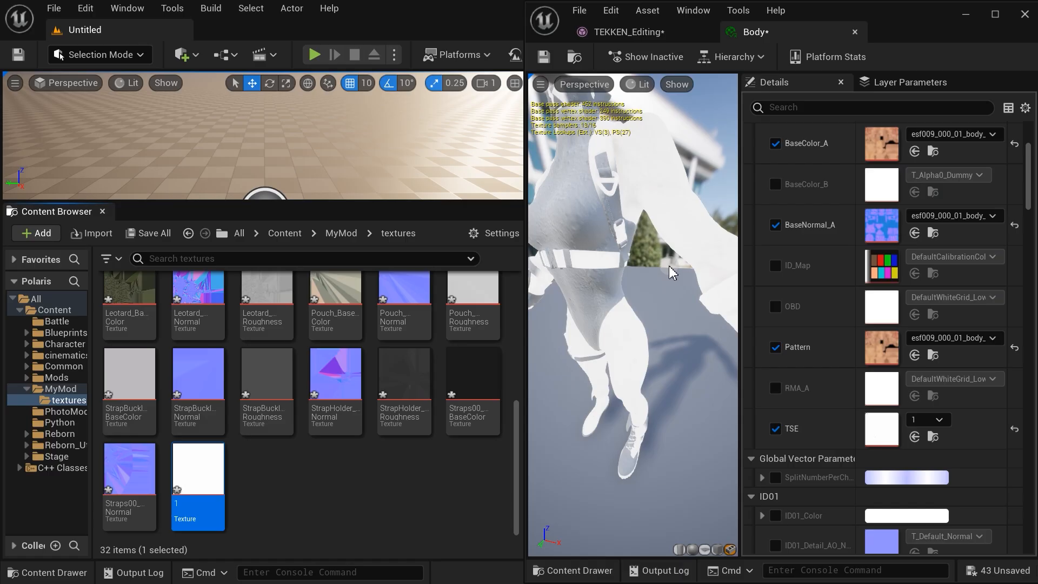
{"action": "scroll", "coordinate": [667, 266], "scroll_direction": "down", "scroll_amount": 5}
{"action": "mouse_move", "coordinate": [636, 303]}
{"action": "right_mouse_down"}
{"action": "mouse_move", "coordinate": [636, 325]}
{"action": "mouse_move", "coordinate": [636, 303]}
{"action": "mouse_move", "coordinate": [627, 313]}
{"action": "right_mouse_up"}
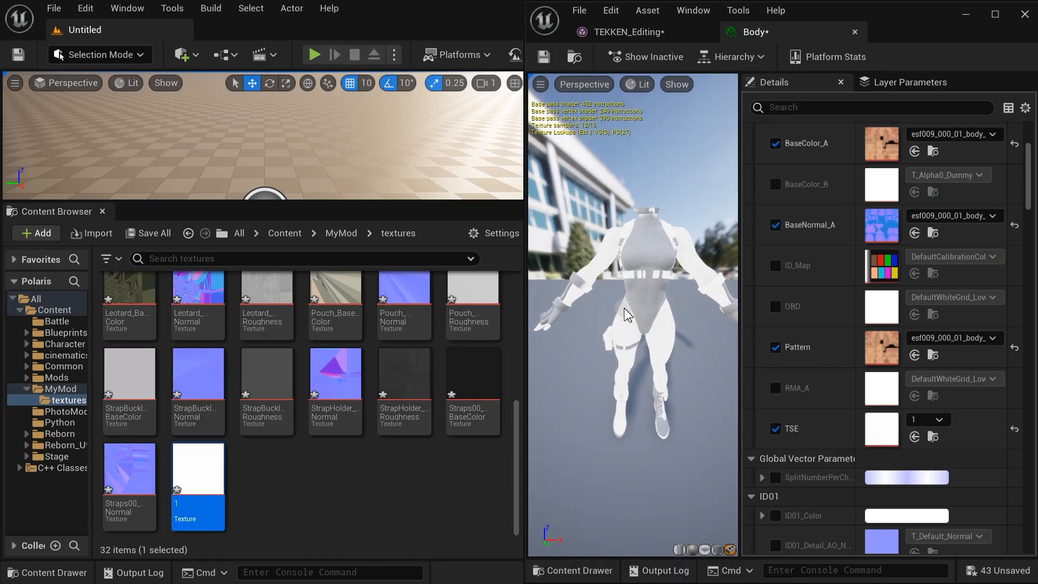
- Close the Body material, open Boots, and override BaseColor_A with Boots-BaseColor and BaseNormal_A with Boots-Normal
{"action": "left_click_drag", "start_coordinate": [633, 307], "coordinate": [684, 306]}
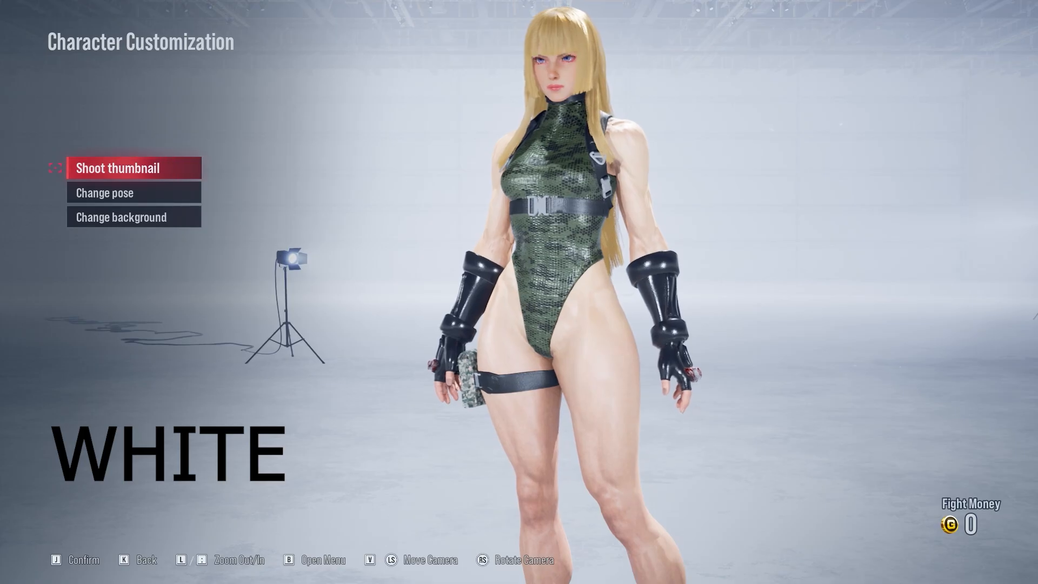
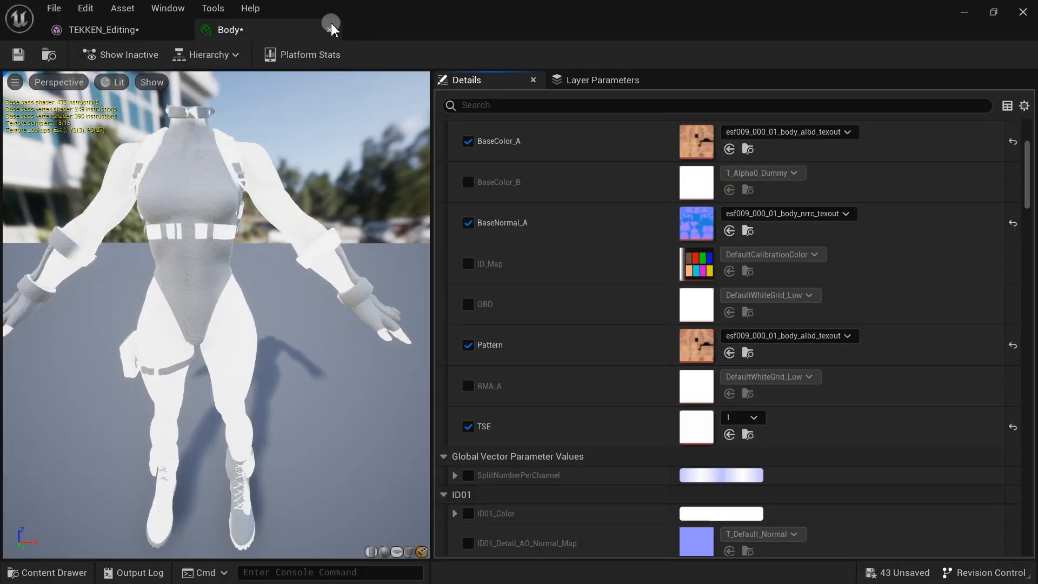
{"action": "left_click", "coordinate": [330, 27]}
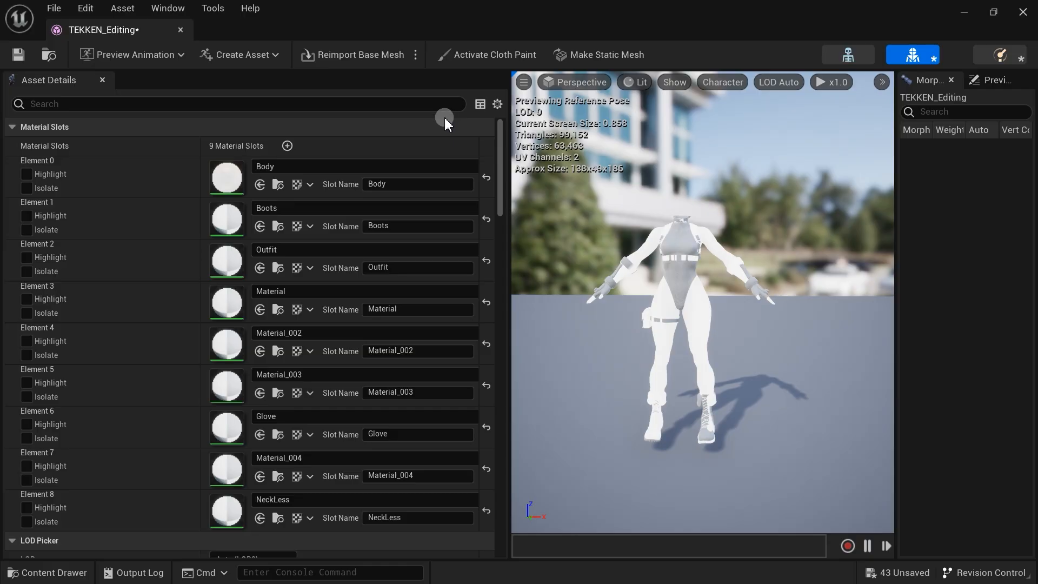
{"action": "double_click", "coordinate": [228, 219]}
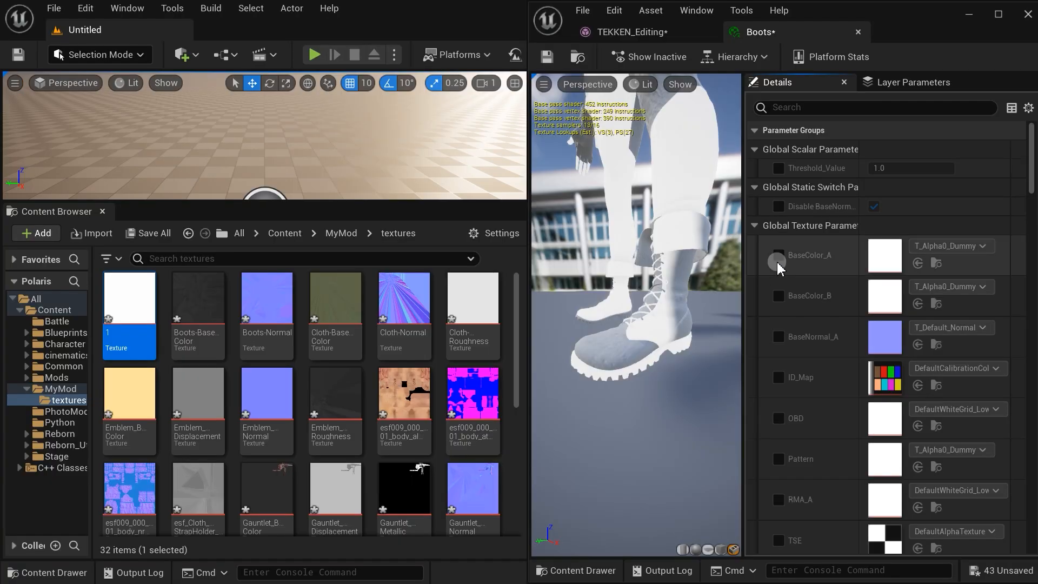
{"action": "left_click", "coordinate": [777, 259]}
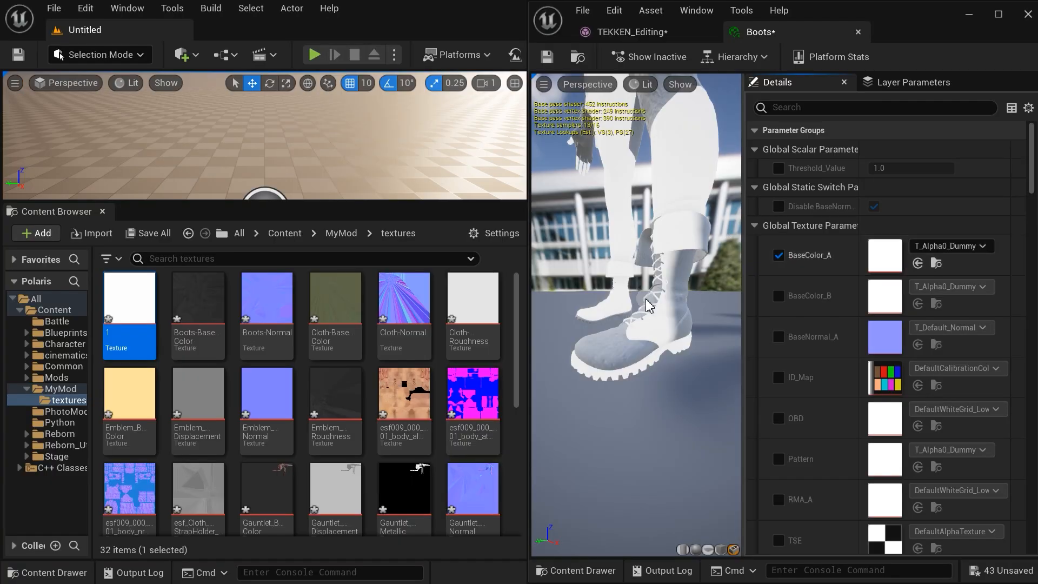
{"action": "left_click_drag", "start_coordinate": [198, 302], "coordinate": [887, 261]}
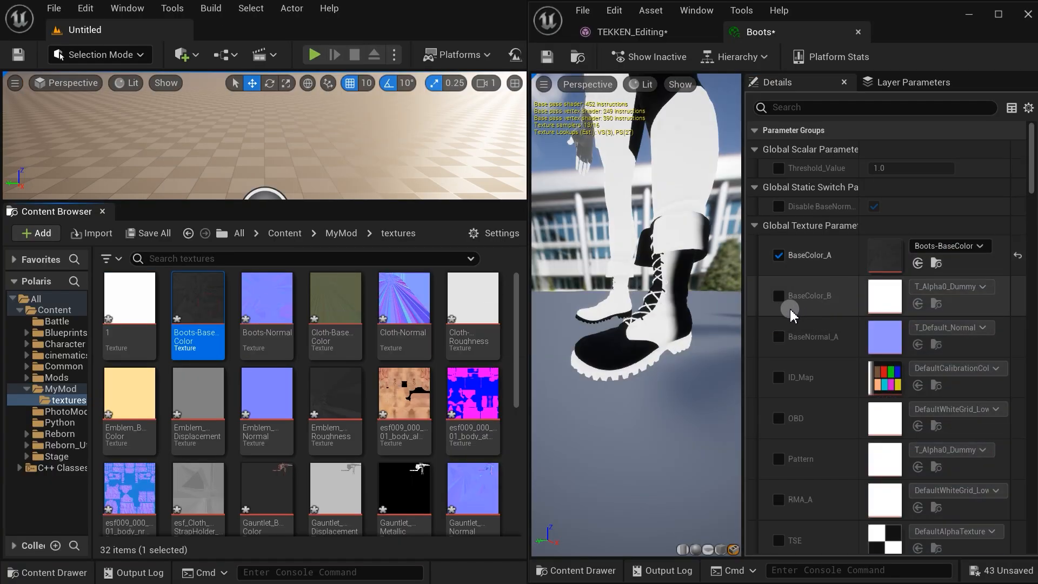
{"action": "left_click", "coordinate": [778, 336]}
{"action": "left_click_drag", "start_coordinate": [266, 303], "coordinate": [882, 337]}
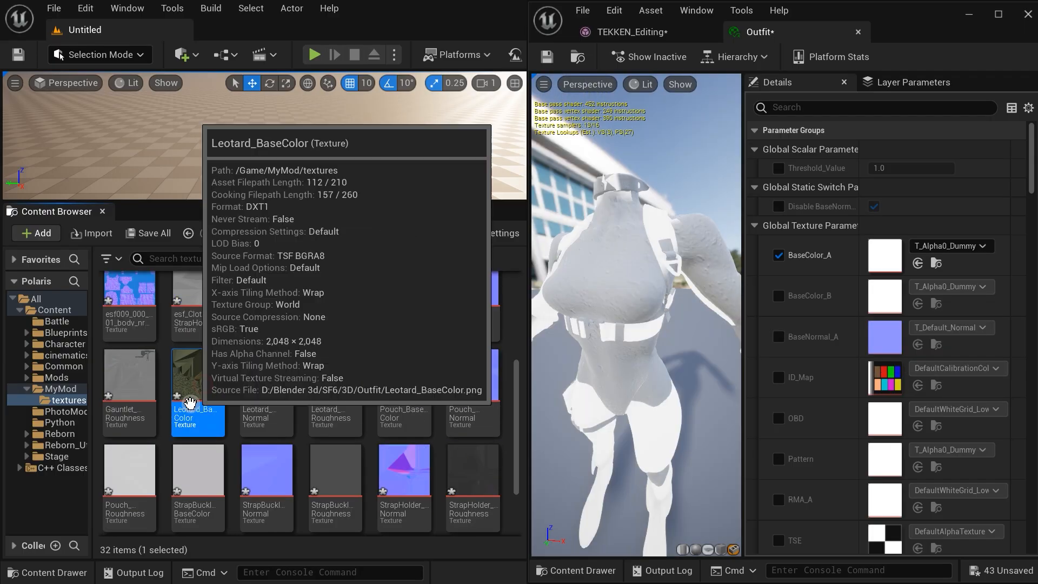
- In the Outfit material, assign Leotard_BaseColor to BaseColor_A and Pattern, Leotard_Normal to BaseNormal_A, and Leotard_Roughness to RMA_A
{"action": "left_click_drag", "start_coordinate": [197, 389], "coordinate": [885, 257]}
{"action": "left_click", "coordinate": [780, 340]}
{"action": "left_click_drag", "start_coordinate": [267, 379], "coordinate": [881, 340]}
{"action": "scroll", "coordinate": [839, 413], "scroll_direction": "down", "scroll_amount": 1}
{"action": "left_click", "coordinate": [779, 413]}
{"action": "left_click_drag", "start_coordinate": [203, 381], "coordinate": [885, 413]}
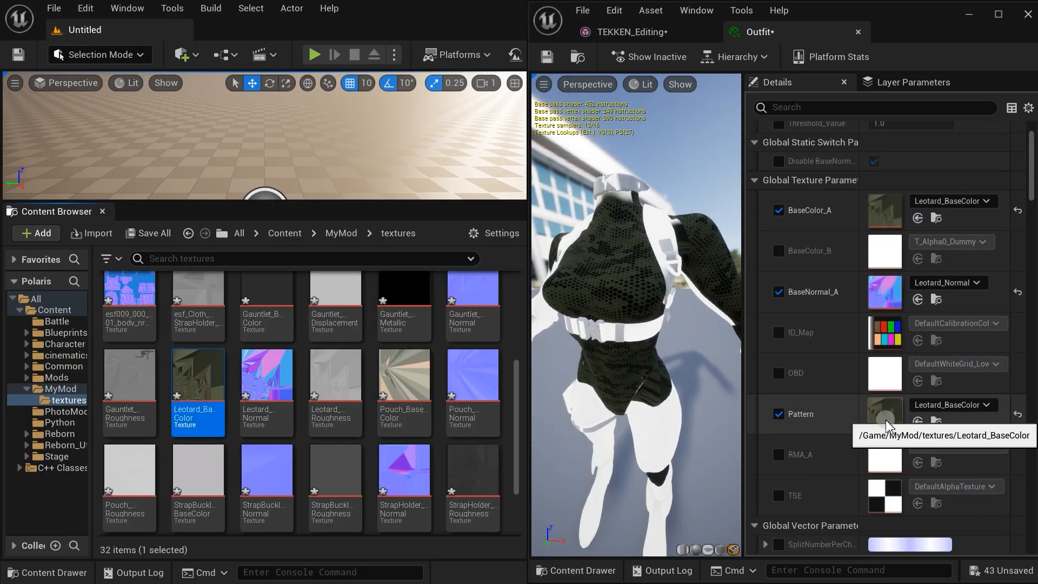
{"action": "scroll", "coordinate": [886, 414], "scroll_direction": "down", "scroll_amount": 1}
{"action": "left_click", "coordinate": [779, 432]}
{"action": "left_click_drag", "start_coordinate": [335, 378], "coordinate": [892, 441]}
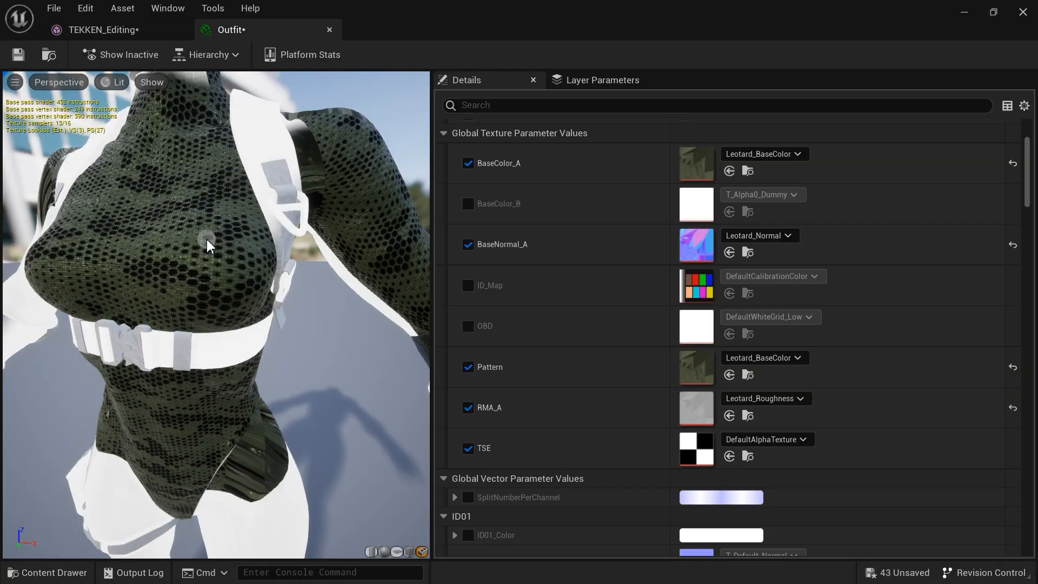
- Return to the TEKKEN_Editing skeletal mesh and save it
{"action": "left_click", "coordinate": [122, 31]}
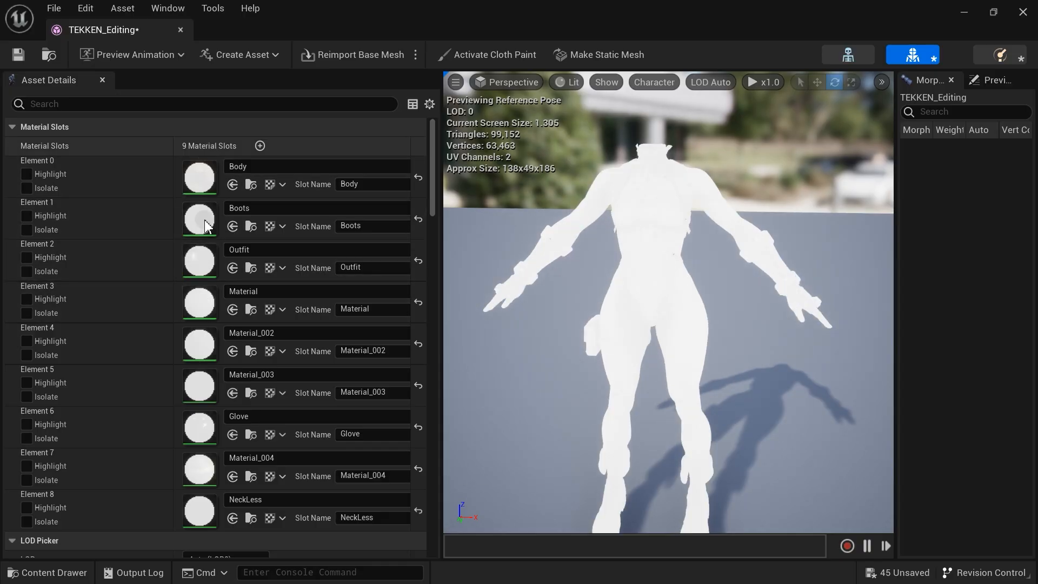
{"action": "left_click", "coordinate": [26, 59]}
{"action": "left_click", "coordinate": [425, 161]}
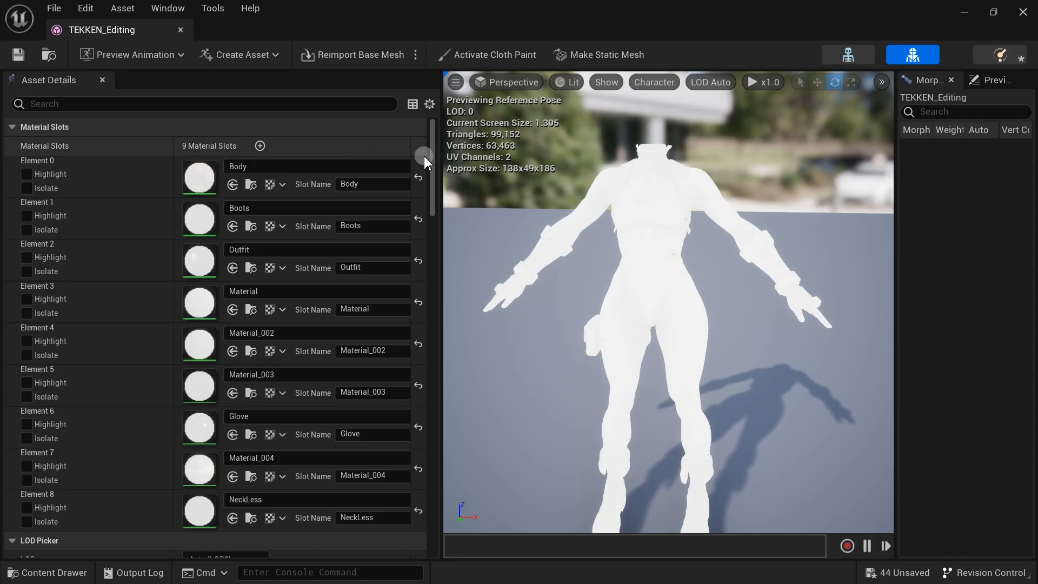
{"action": "left_click", "coordinate": [480, 393]}
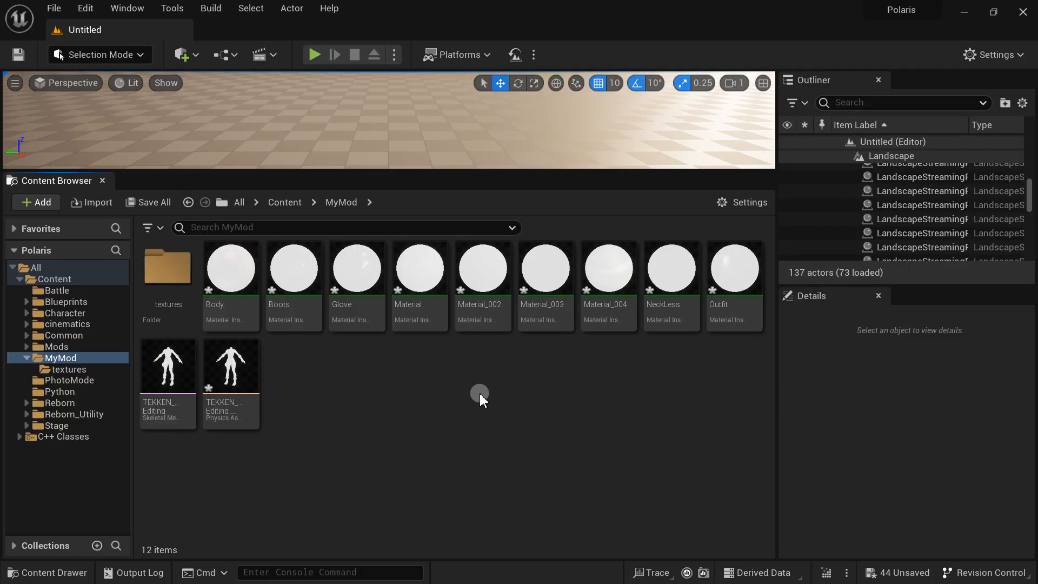
{"action": "right_click", "coordinate": [480, 393]}
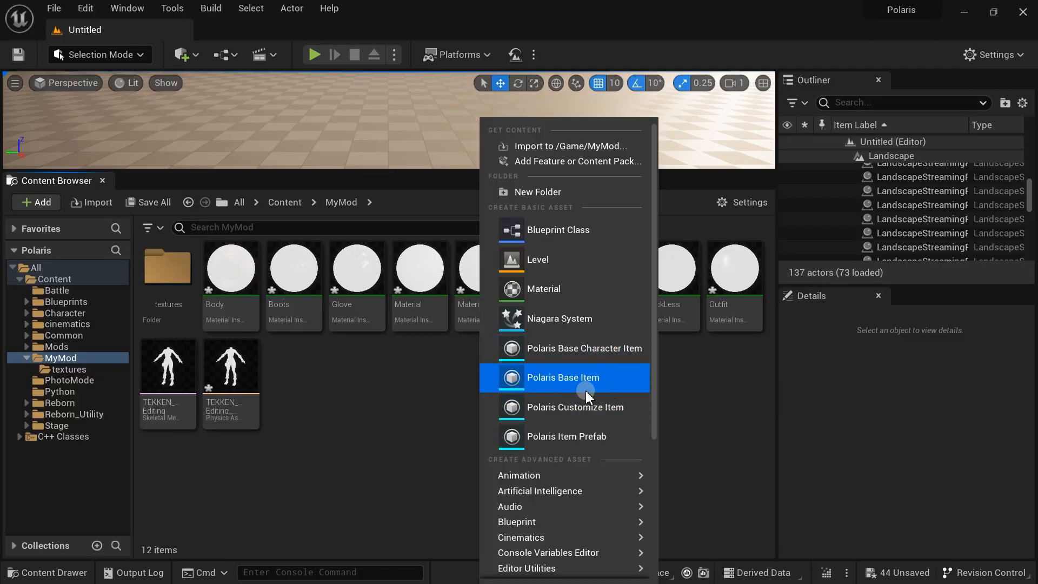
{"action": "left_click", "coordinate": [678, 436]}
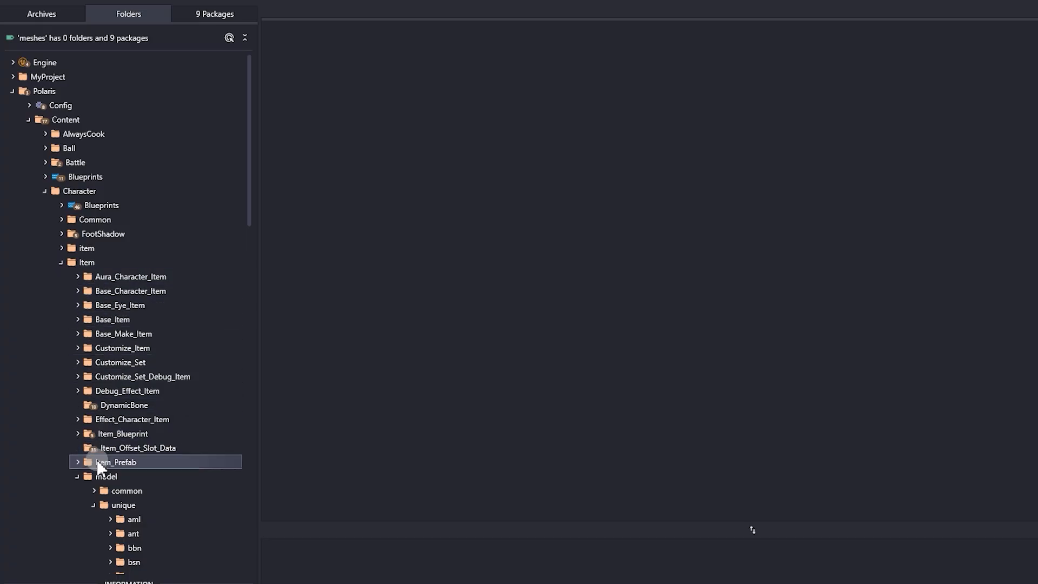
- Switch to FModel and open the packages of the Item_Prefab/hms/bdf folder
{"action": "left_click", "coordinate": [75, 463]}
{"action": "scroll", "coordinate": [109, 465], "scroll_direction": "down", "scroll_amount": 5}
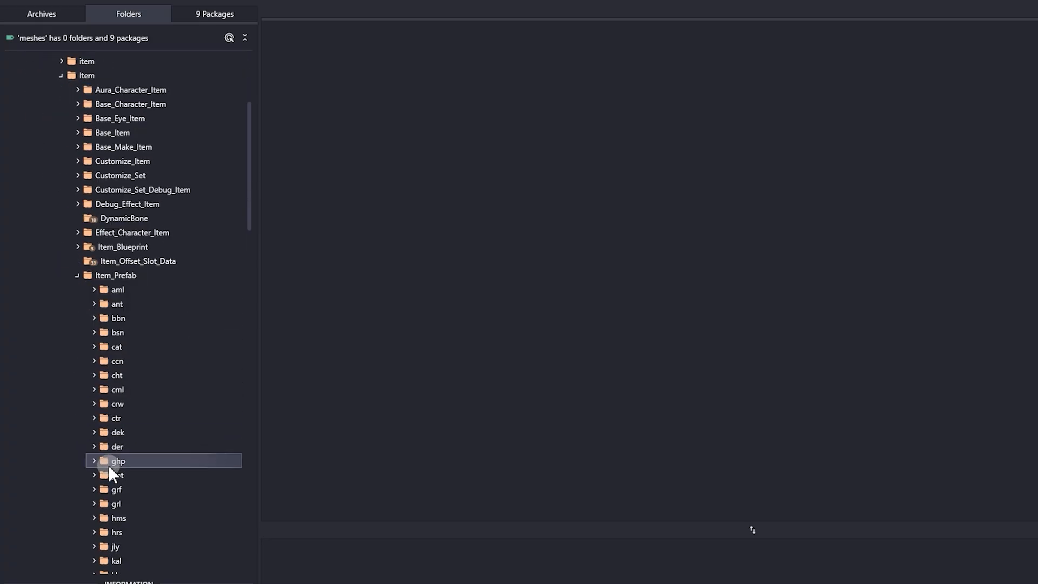
{"action": "scroll", "coordinate": [108, 465], "scroll_direction": "down", "scroll_amount": 1}
{"action": "left_click", "coordinate": [95, 455]}
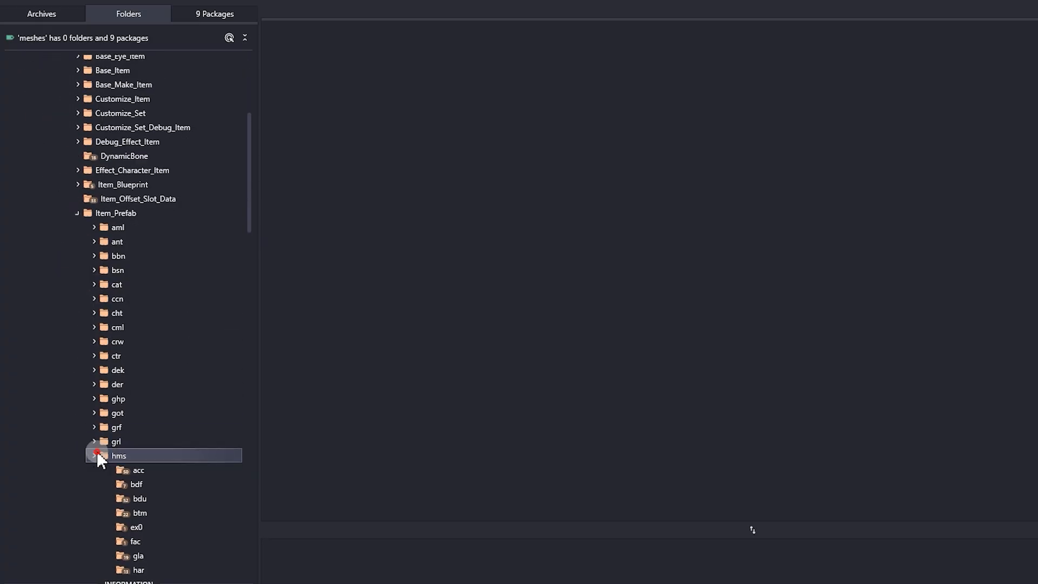
{"action": "scroll", "coordinate": [97, 458], "scroll_direction": "down", "scroll_amount": 1}
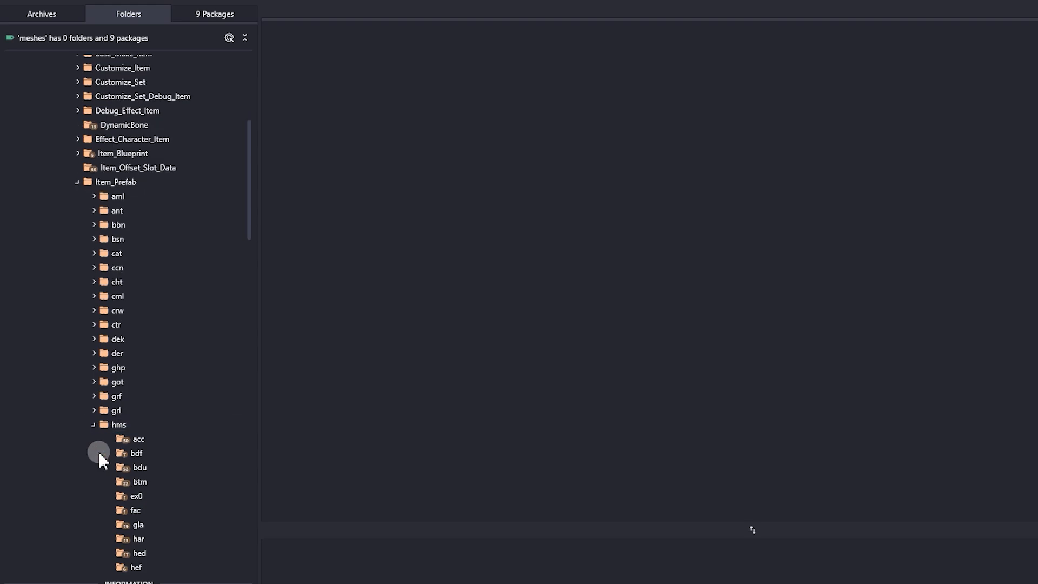
{"action": "double_click", "coordinate": [148, 453]}
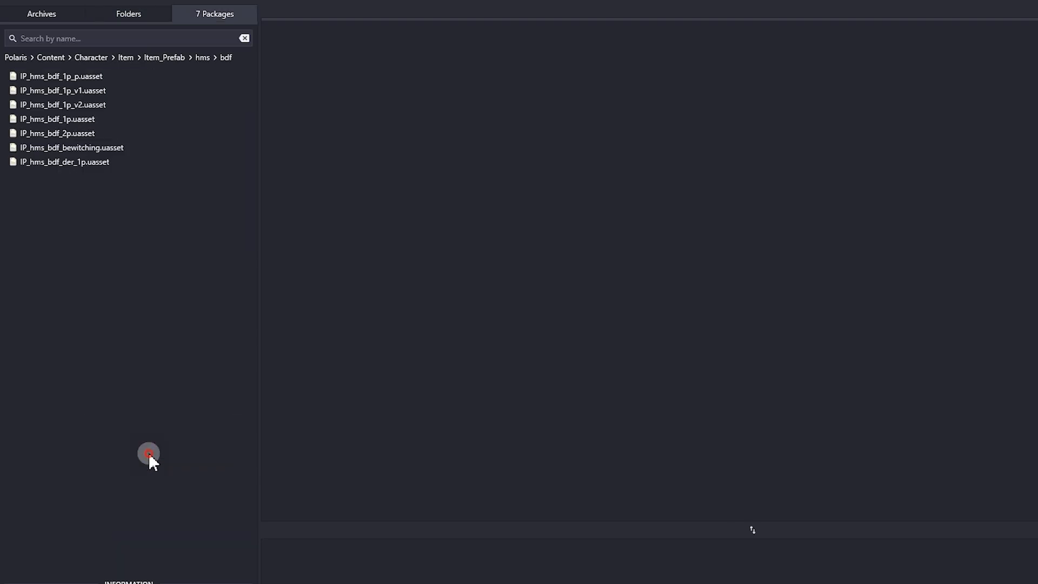
- Compare the bdf prefab package names with SK_CH_hms_bdf_1p_v1_msl.uasset and select IP_hms_bdf_1p_v1.uasset
{"action": "left_click", "coordinate": [118, 80]}
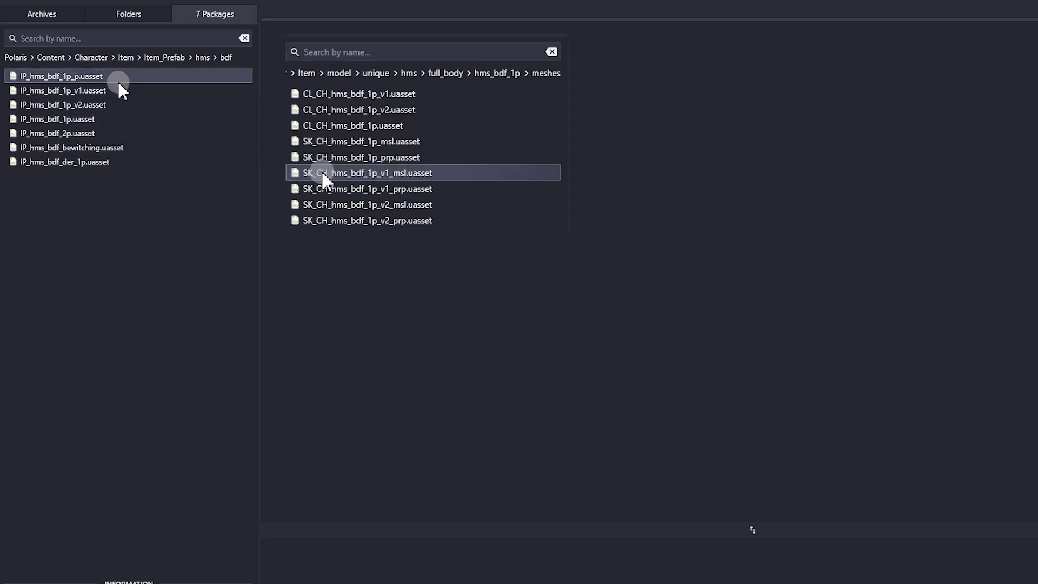
{"action": "left_click", "coordinate": [426, 177]}
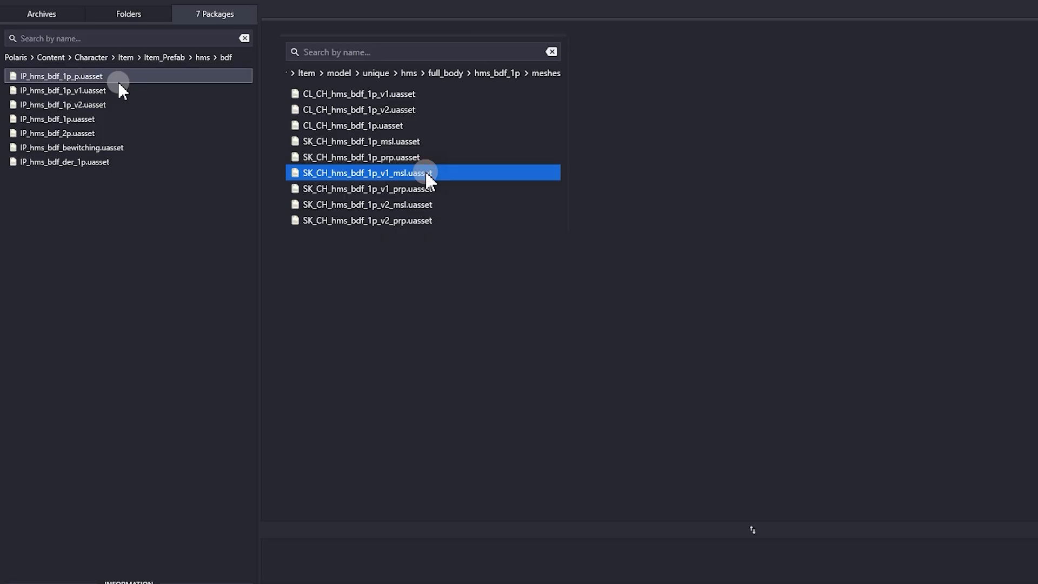
{"action": "double_click", "coordinate": [427, 173]}
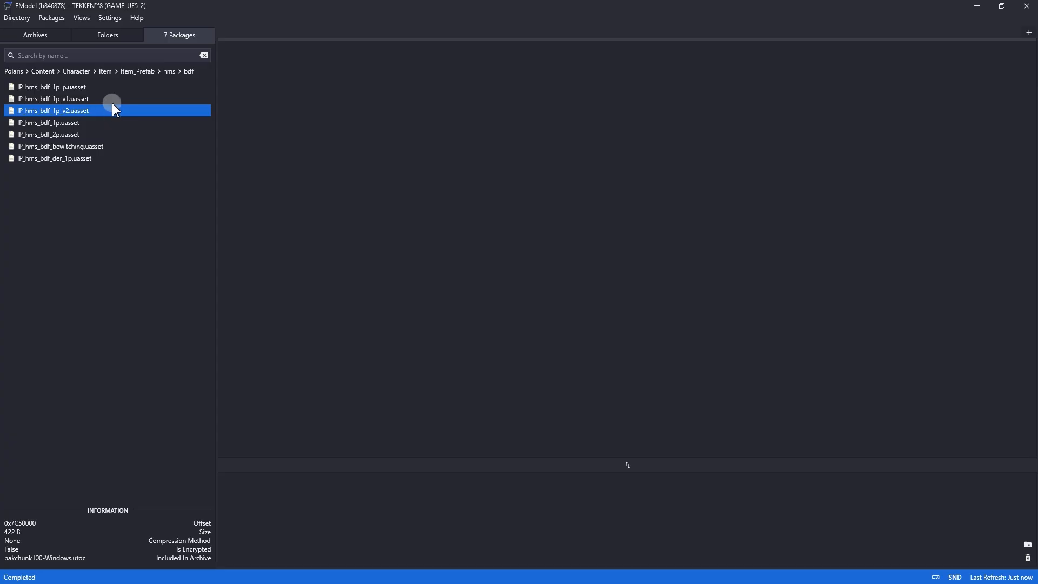
{"action": "left_click", "coordinate": [113, 100]}
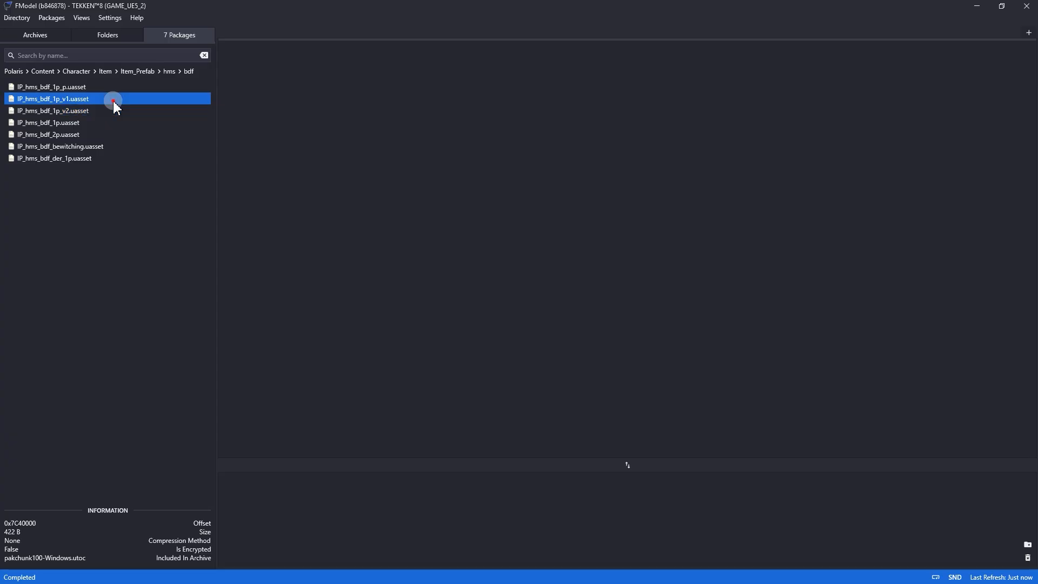
{"action": "left_click", "coordinate": [88, 88]}
{"action": "left_click", "coordinate": [81, 109]}
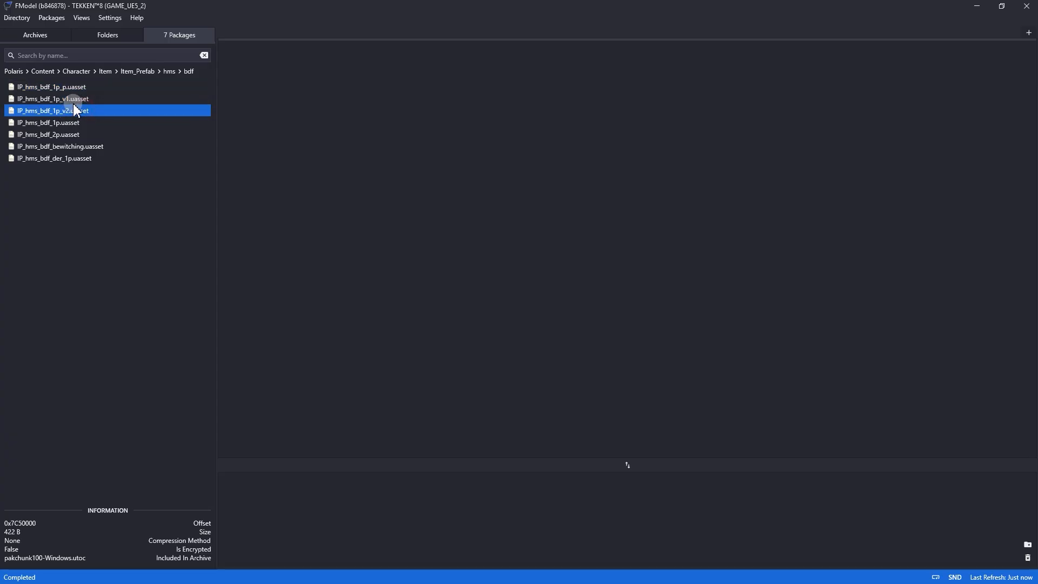
{"action": "left_click", "coordinate": [71, 101]}
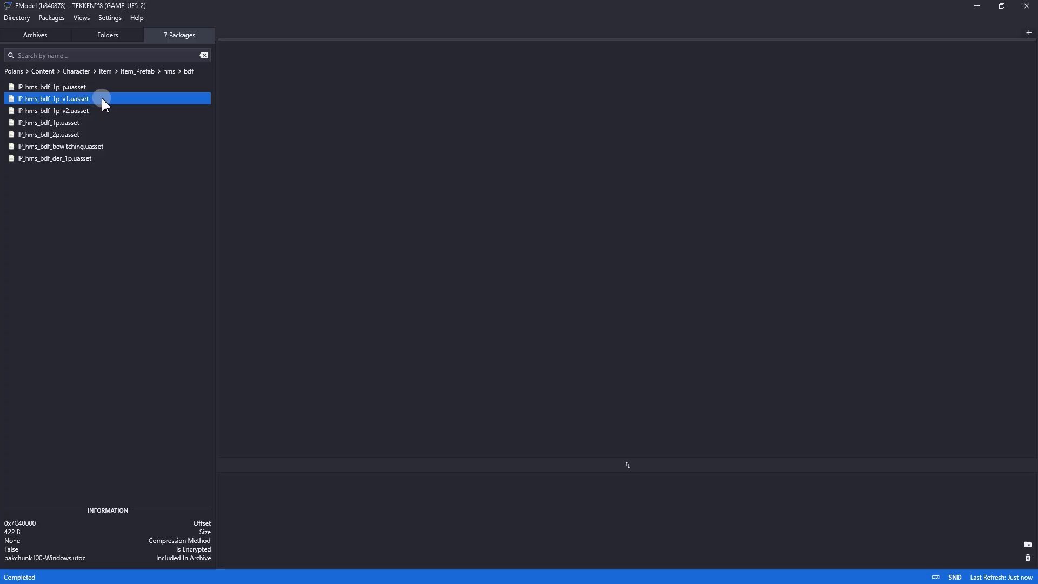
- Open IP_hms_bdf_1p_v1.uasset and copy the value of its Name property, IP_hms_bdf_1p_v1
{"action": "double_click", "coordinate": [103, 98]}
{"action": "scroll", "coordinate": [331, 65], "scroll_direction": "up", "scroll_amount": 10, "text": "ctrl"}
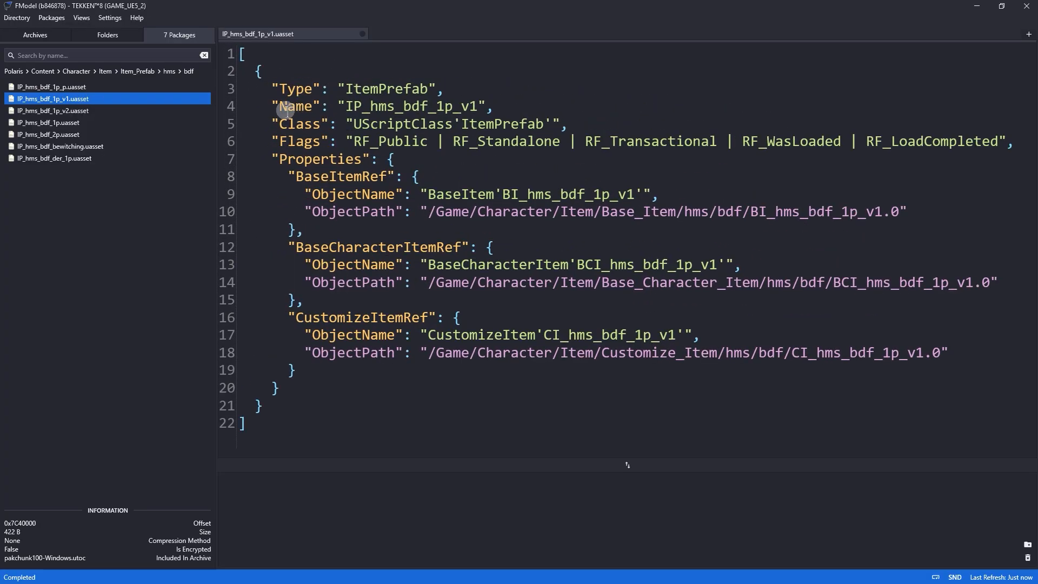
{"action": "left_click_drag", "start_coordinate": [347, 106], "coordinate": [480, 104]}
{"action": "key", "text": "ctrl+c"}
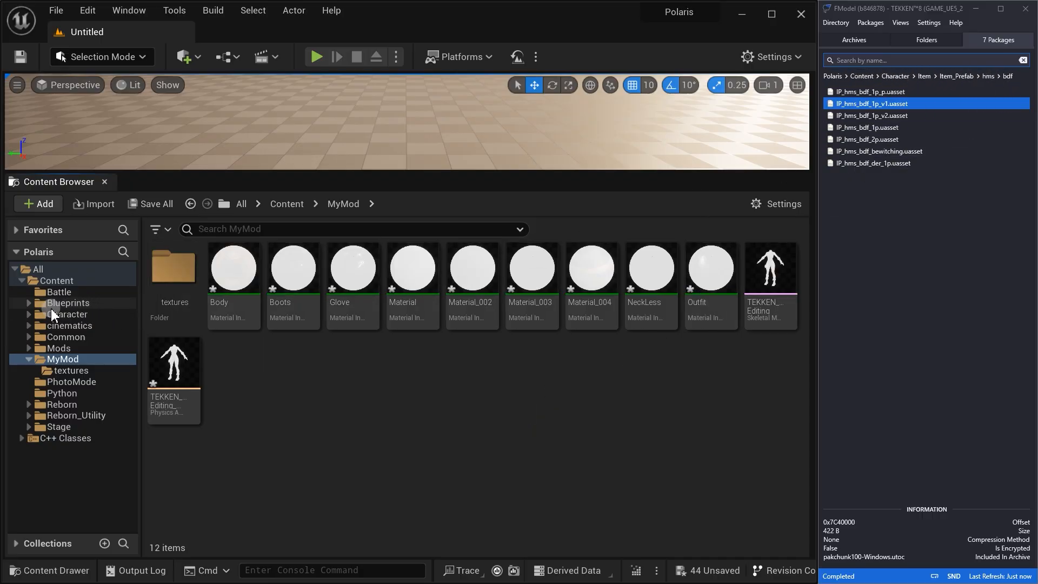
- Switch to the Unreal project and create a folder named Item_Prefab inside Content/Character/Item
{"action": "left_click", "coordinate": [29, 314]}
{"action": "left_click", "coordinate": [43, 326]}
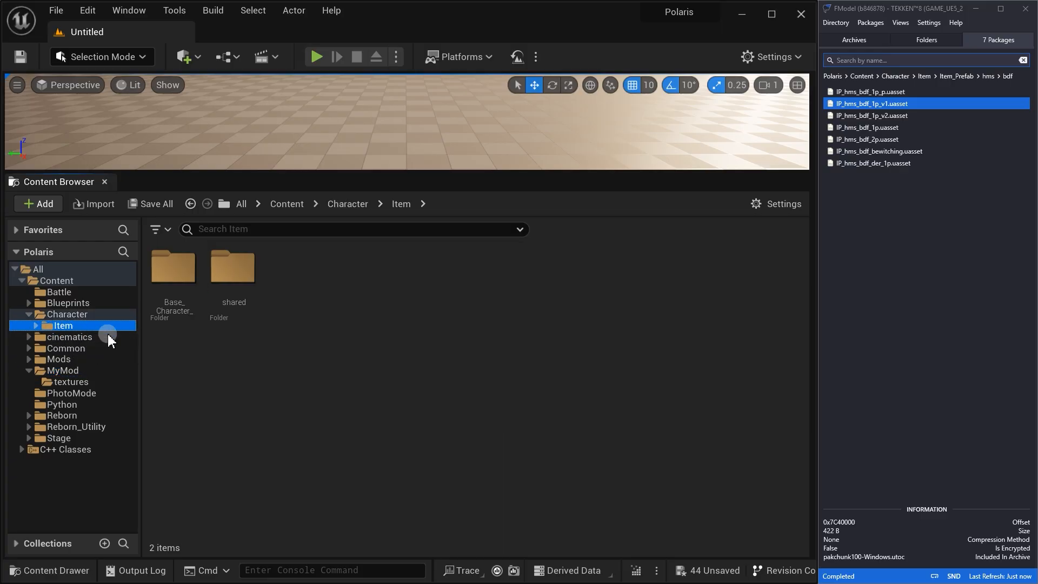
{"action": "left_click", "coordinate": [305, 329]}
{"action": "right_click", "coordinate": [306, 329]}
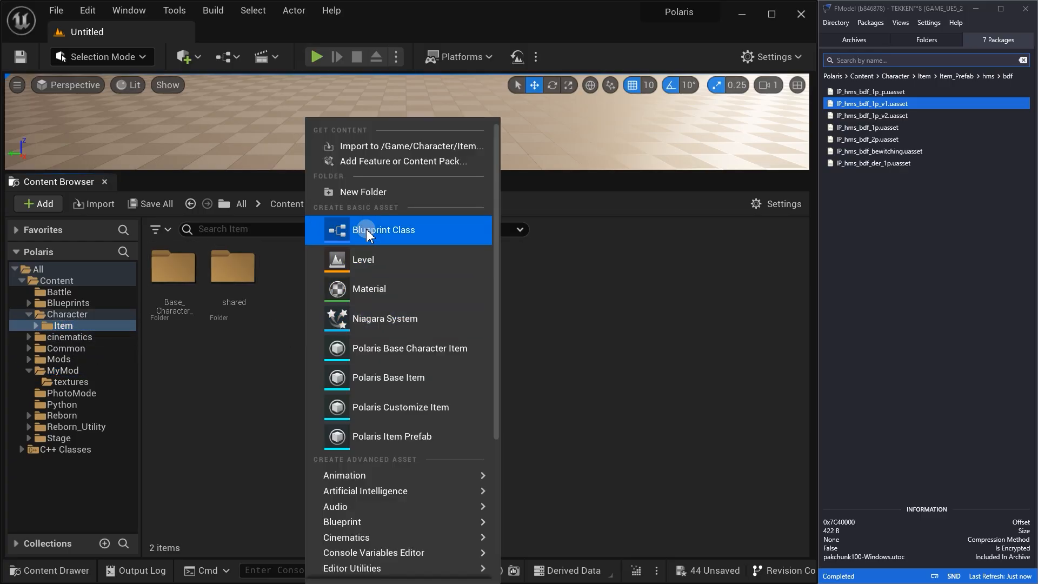
{"action": "left_click", "coordinate": [368, 194]}
{"action": "type", "text": "Item"}
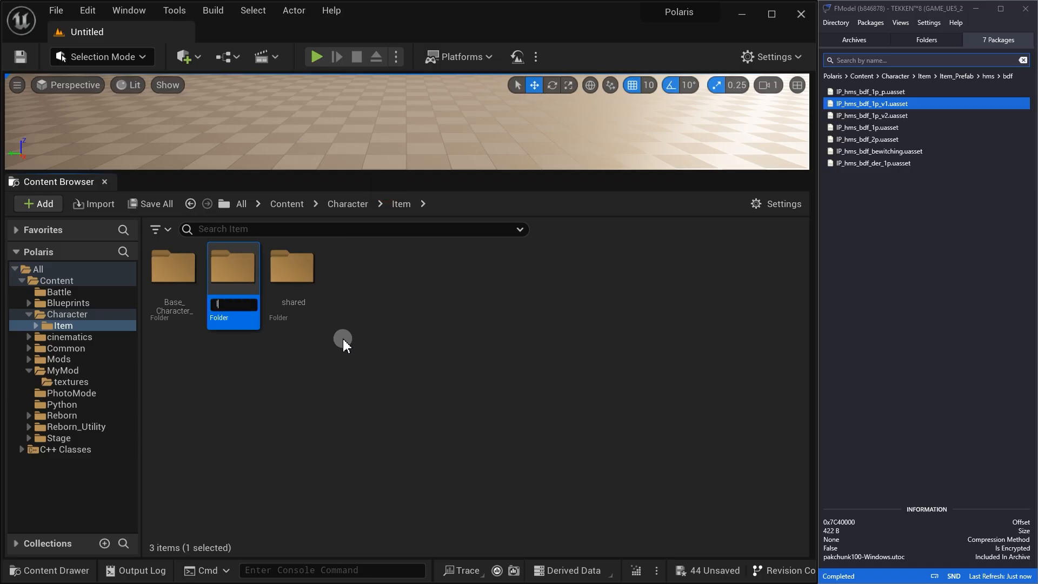
{"action": "type", "text": "_Prefab"}
{"action": "key", "text": "Return"}
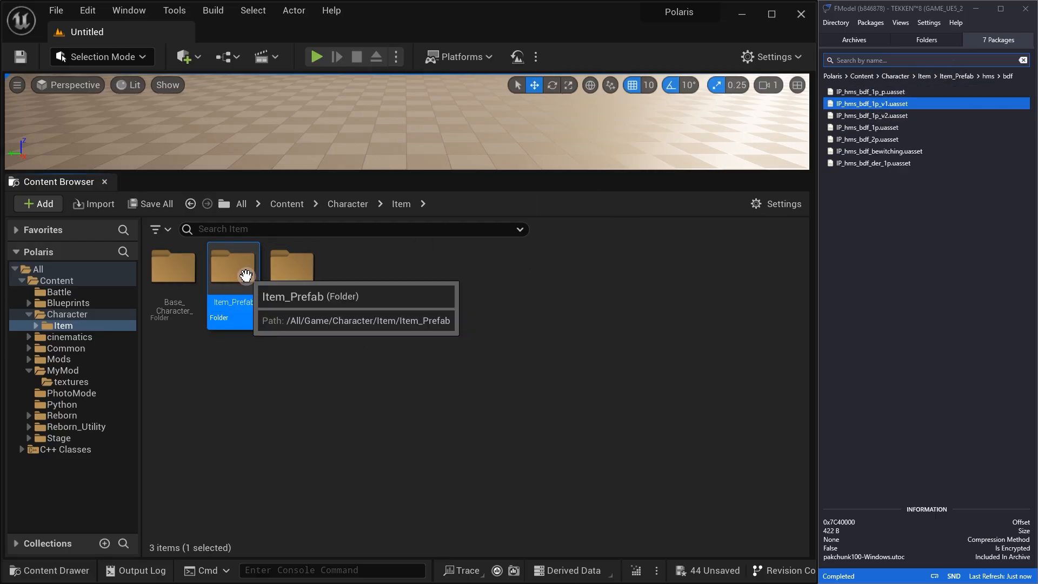
- Open Item_Prefab and create a subfolder named hms in it
{"action": "double_click", "coordinate": [245, 274]}
{"action": "right_click", "coordinate": [258, 330]}
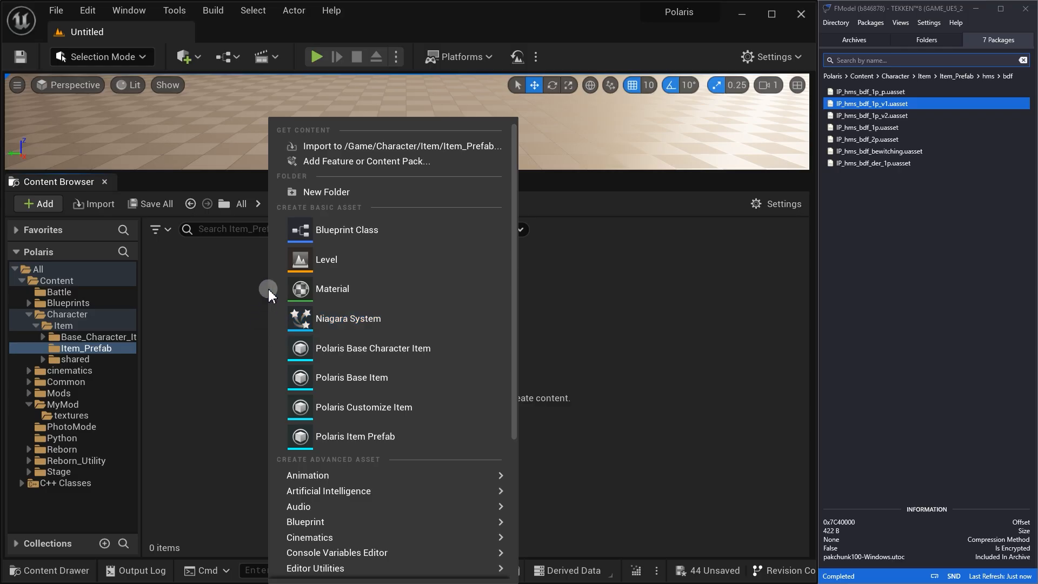
{"action": "left_click", "coordinate": [330, 196]}
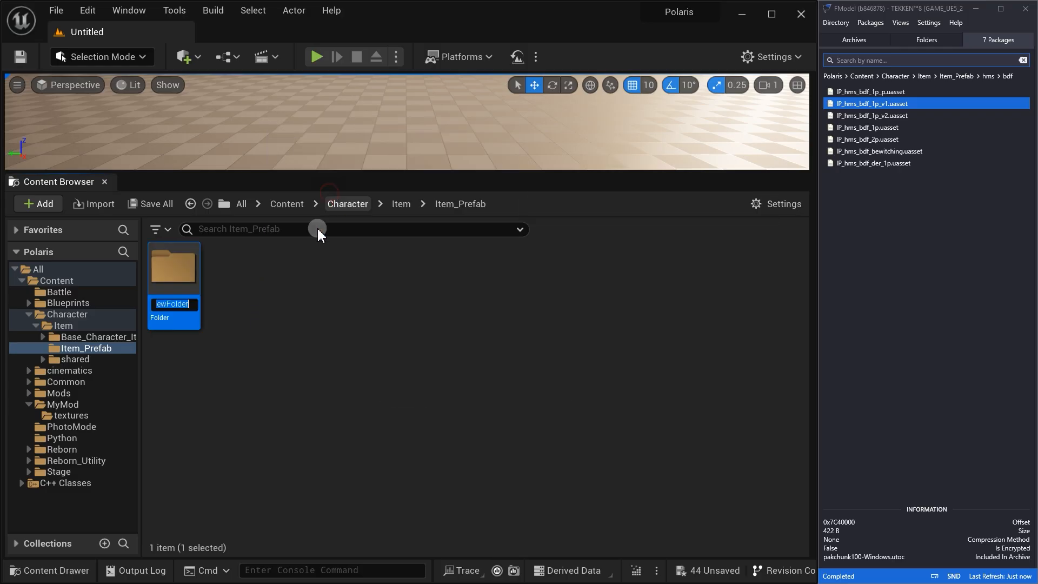
{"action": "left_click", "coordinate": [281, 326]}
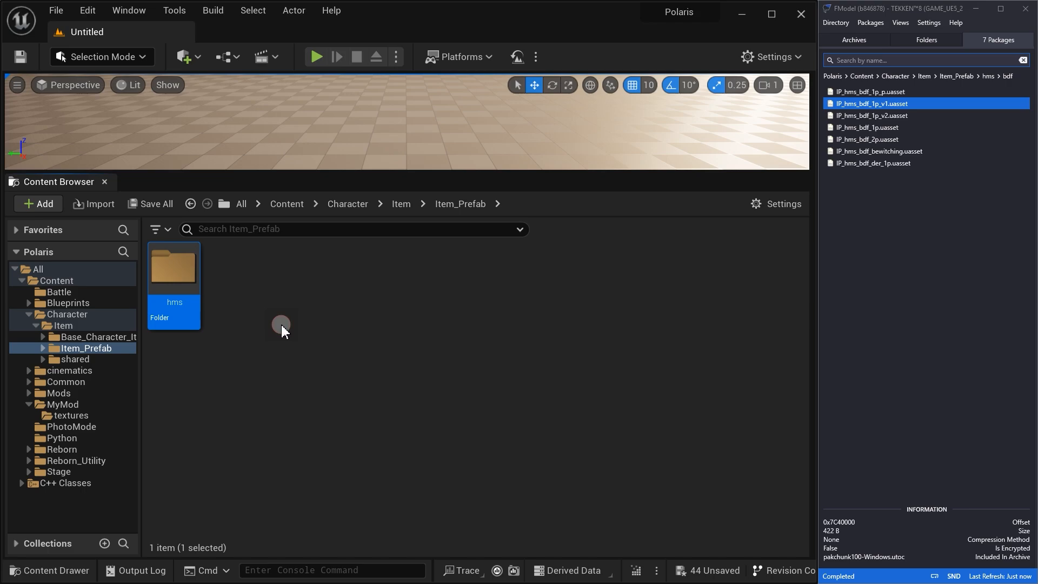
- Open the hms folder and create a subfolder named bdf inside it
{"action": "double_click", "coordinate": [180, 279]}
{"action": "right_click", "coordinate": [224, 291]}
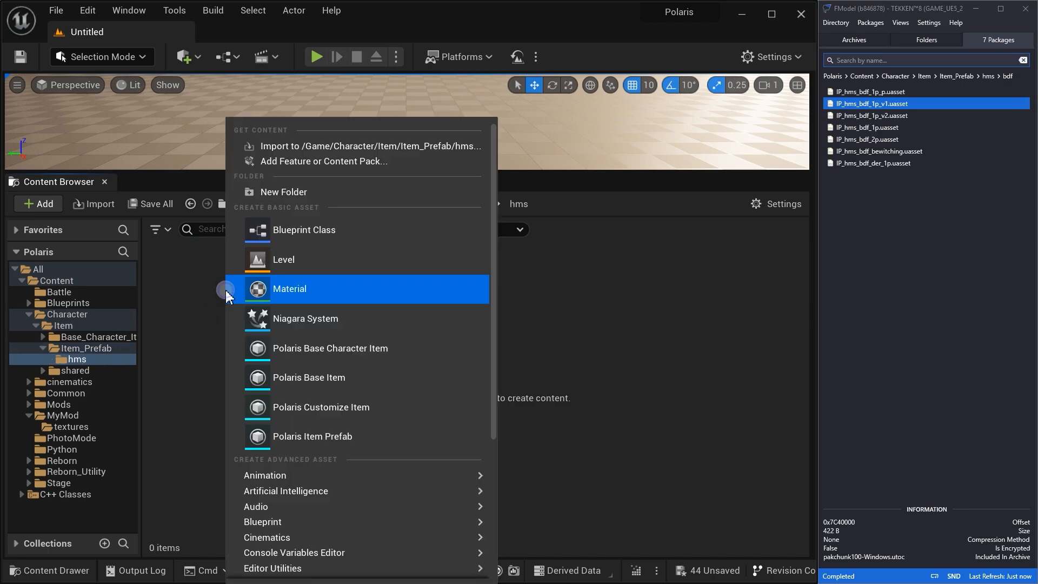
{"action": "left_click", "coordinate": [301, 193]}
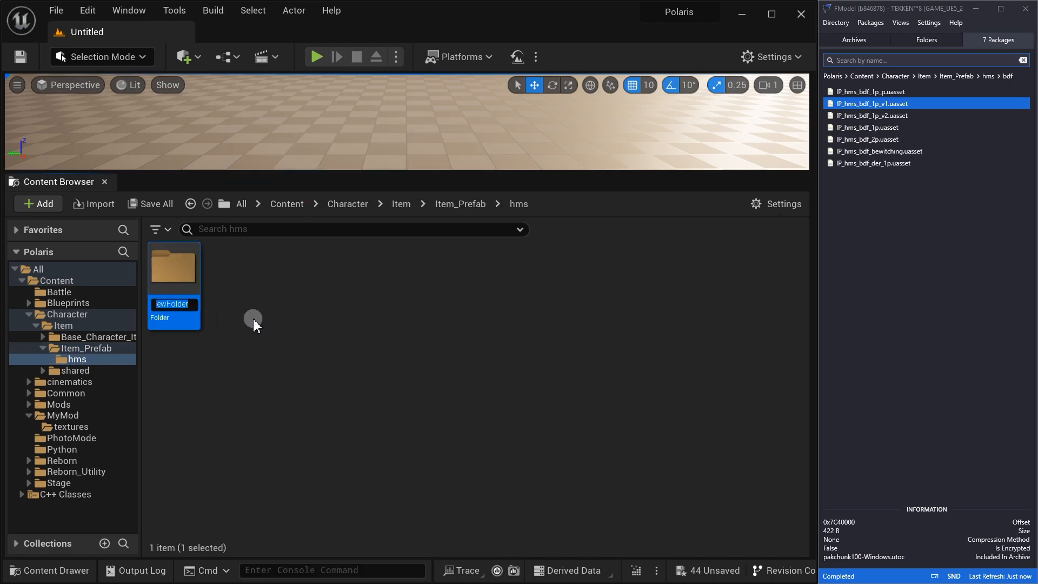
{"action": "type", "text": "bdf"}
{"action": "key", "text": "Return"}
{"action": "left_click", "coordinate": [992, 76]}
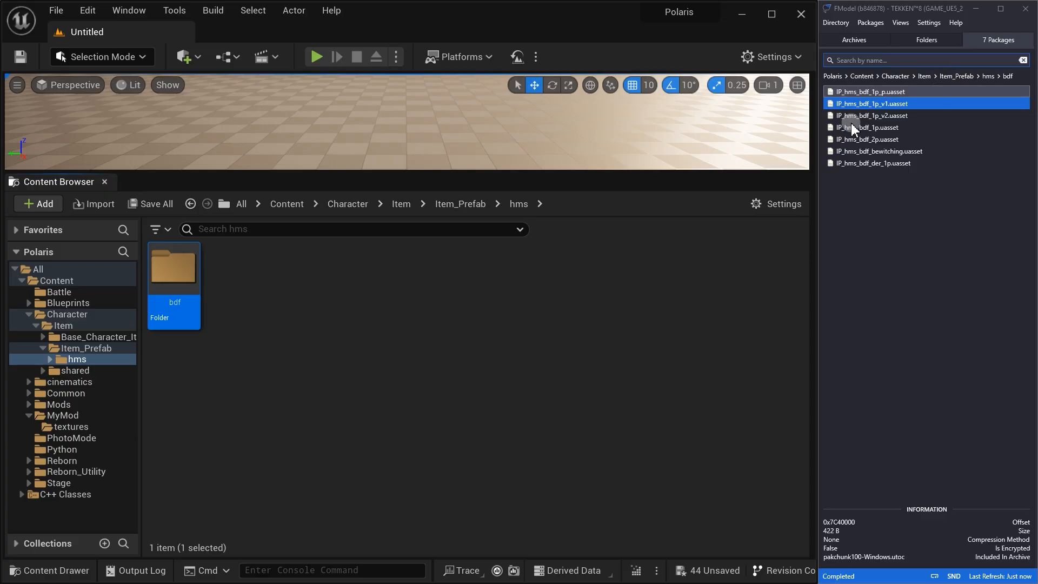
- Open the bdf folder and create a Polaris Item Prefab asset named IP_hms_bdf_1p_v1
{"action": "left_click", "coordinate": [202, 269]}
{"action": "double_click", "coordinate": [201, 269]}
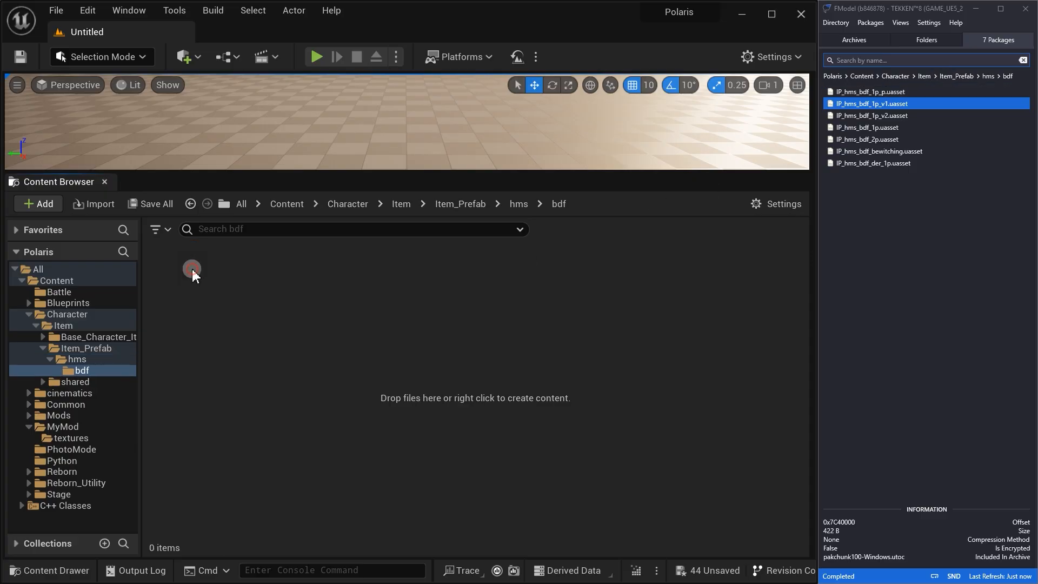
{"action": "right_click", "coordinate": [349, 323]}
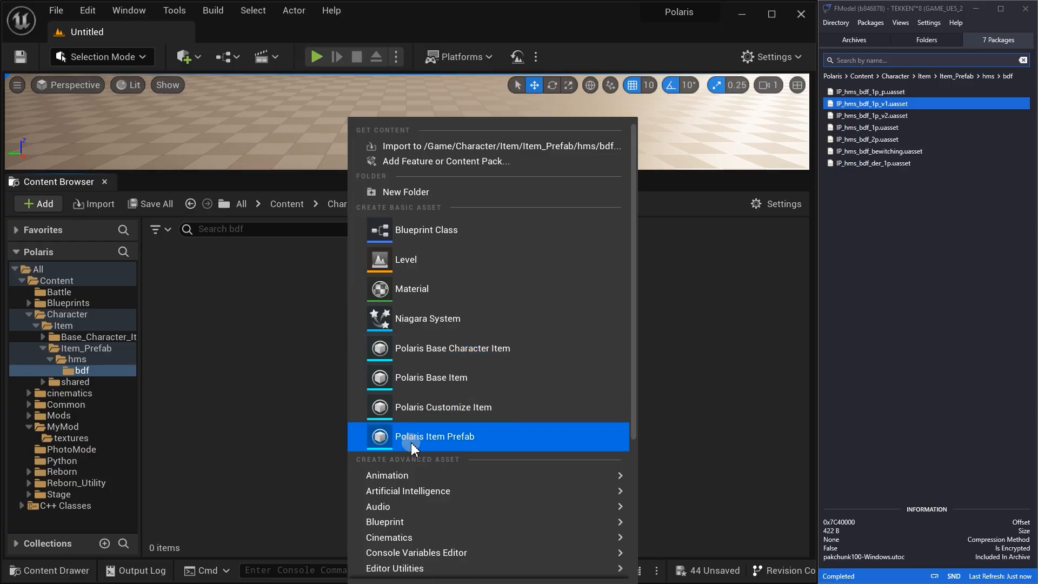
{"action": "left_click", "coordinate": [448, 440]}
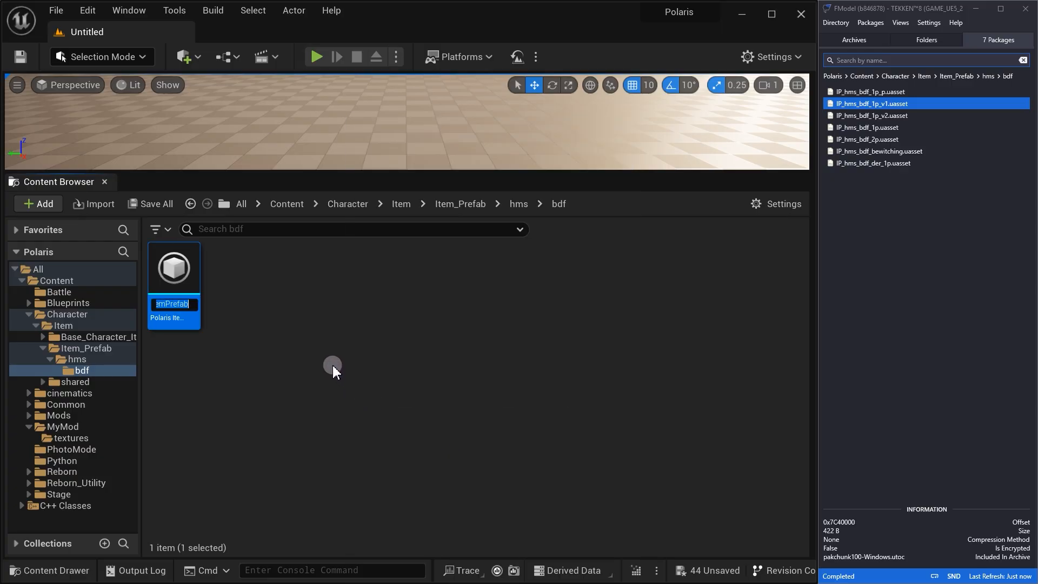
{"action": "key", "text": "ctrl+v"}
{"action": "key", "text": "Return"}
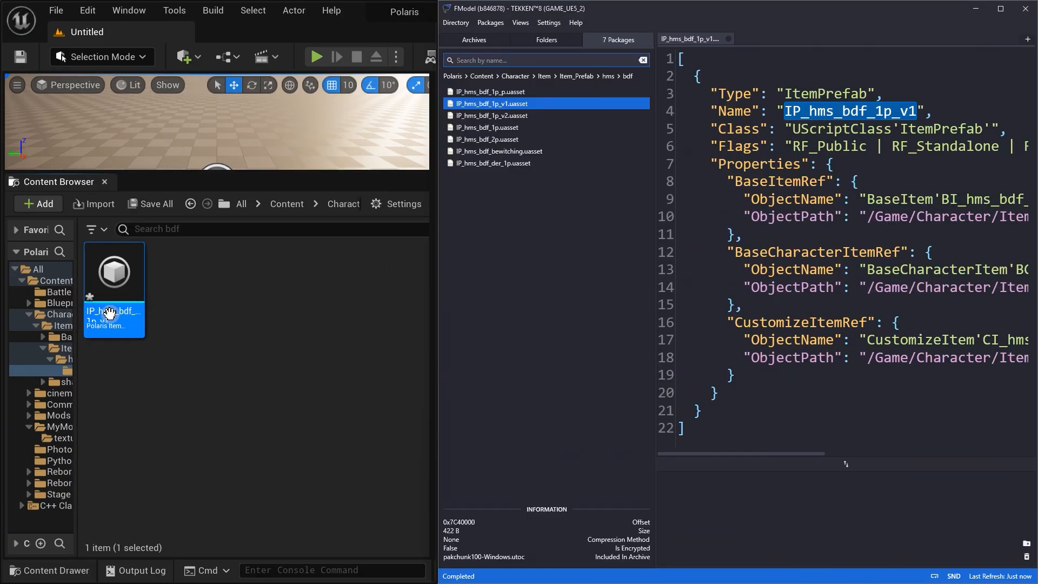
{"action": "left_click", "coordinate": [296, 319]}
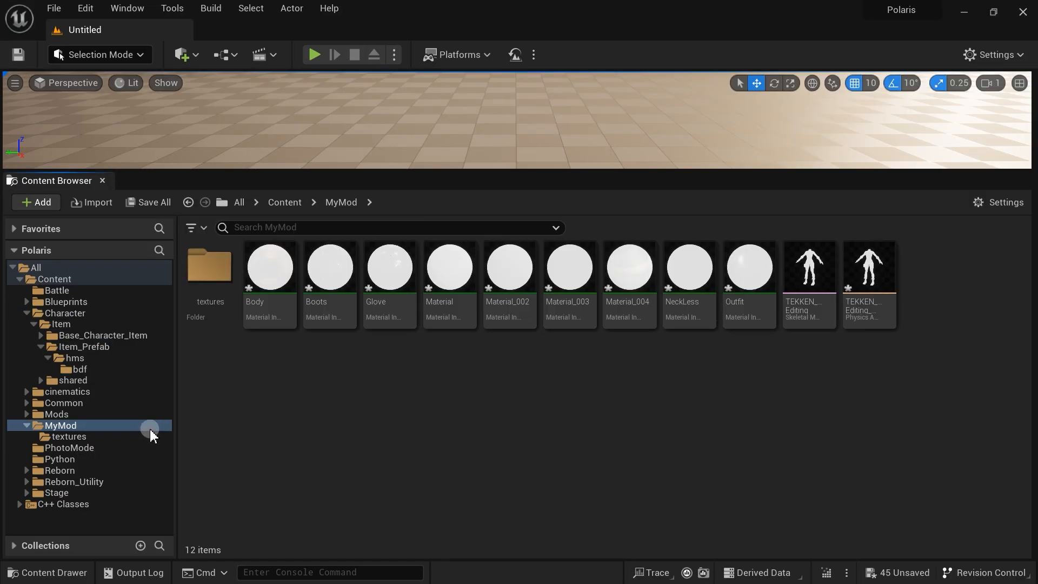
- Open the MyMod folder, then switch to FModel and examine the BaseItem, BaseCharacterItem and CustomizeItem object names referenced by IP_hms_bdf_1p_v1
{"action": "left_click", "coordinate": [150, 429]}
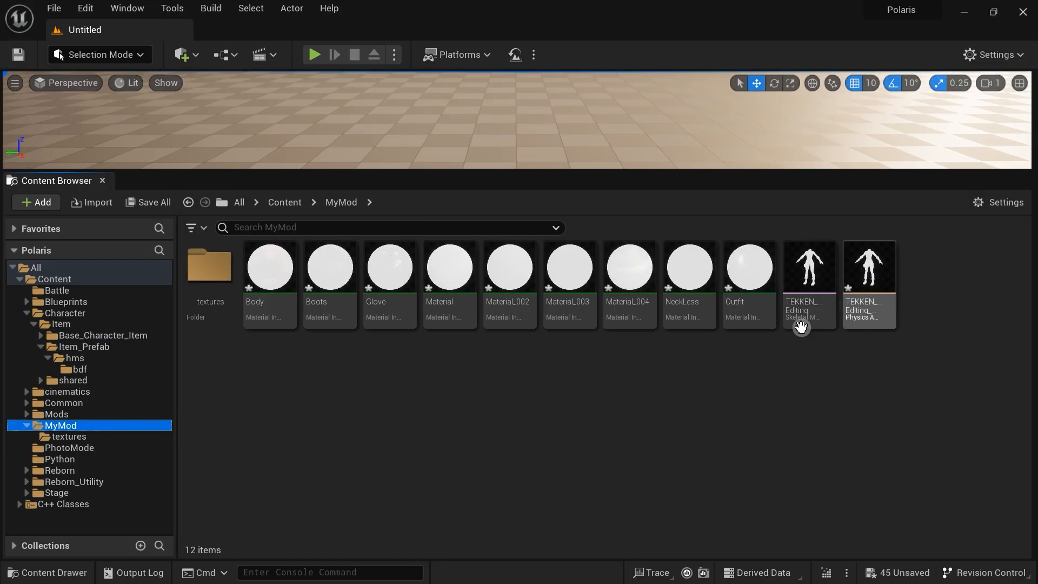
{"action": "right_click", "coordinate": [540, 384]}
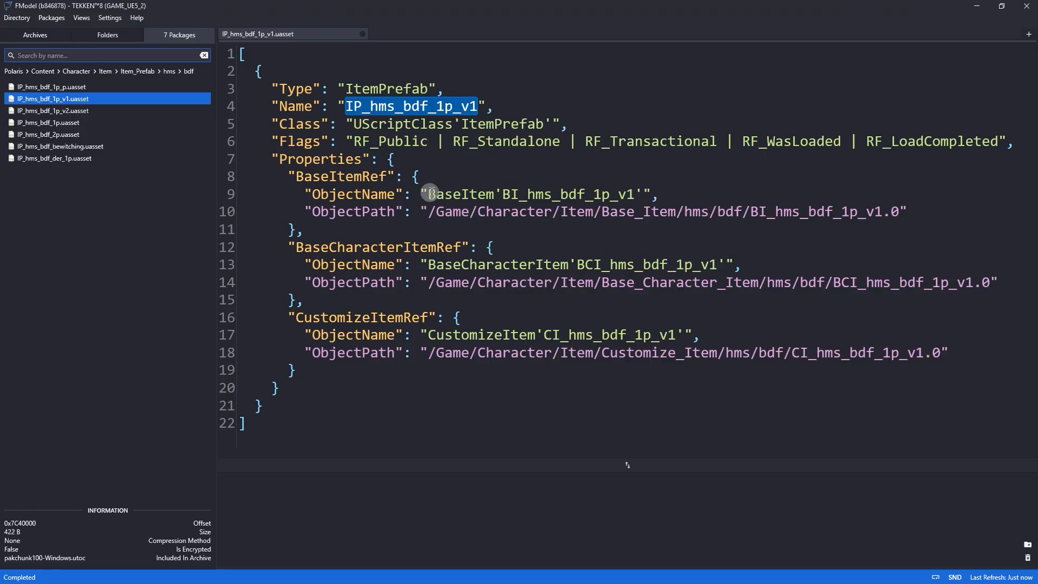
{"action": "left_click_drag", "start_coordinate": [428, 195], "coordinate": [603, 194]}
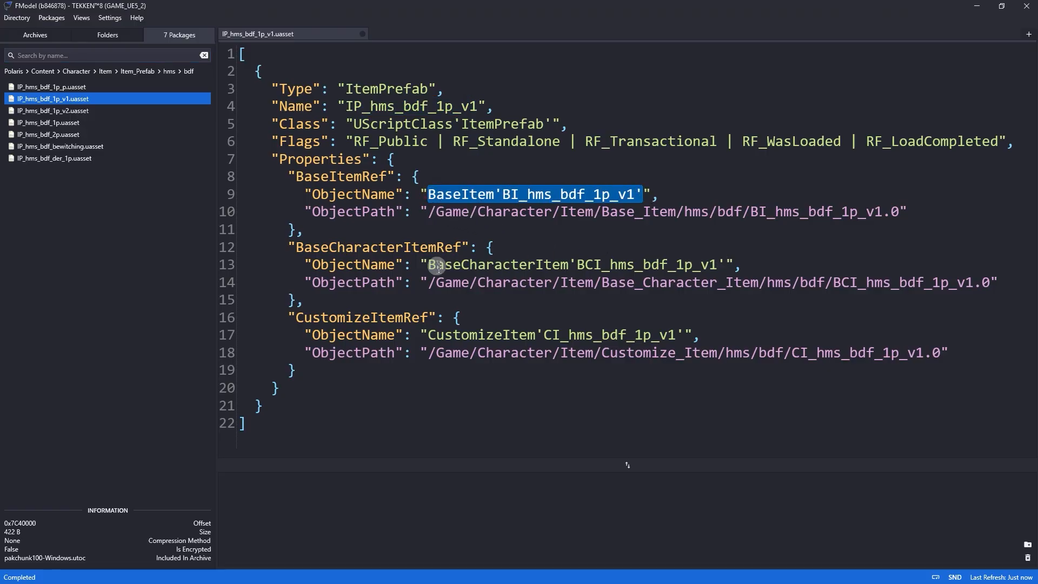
{"action": "left_click_drag", "start_coordinate": [428, 265], "coordinate": [717, 265]}
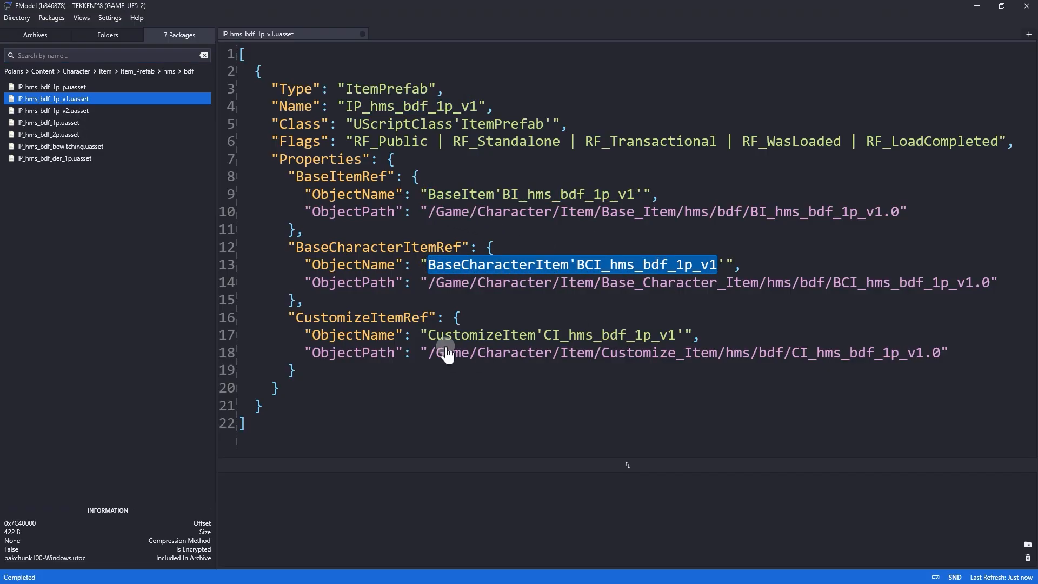
{"action": "left_click_drag", "start_coordinate": [428, 335], "coordinate": [733, 329]}
{"action": "left_click", "coordinate": [745, 327]}
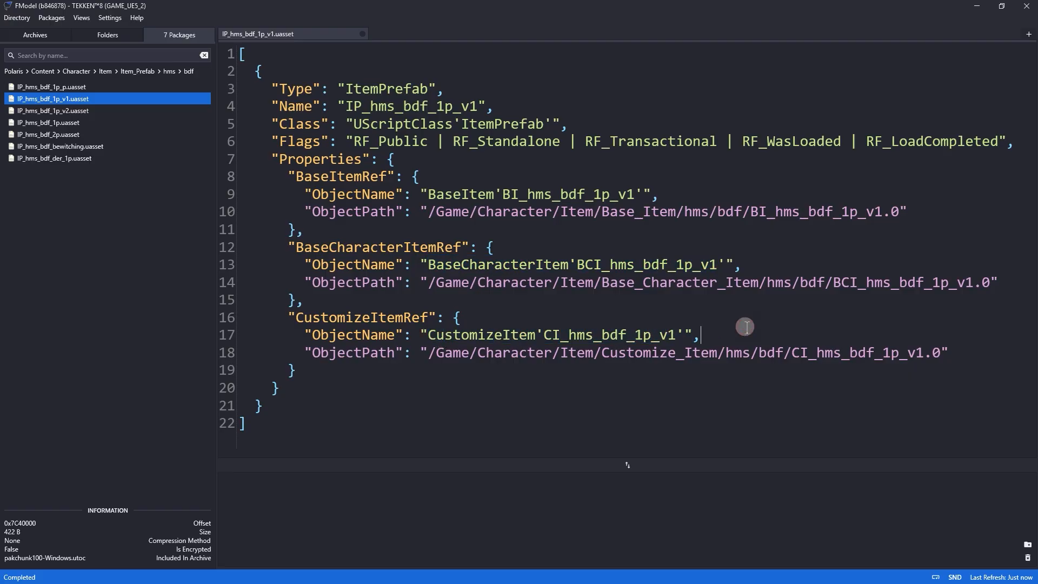
- Switch to the Unreal project, create a Polaris Base Item with its default name in MyMod, and open it to review its properties
{"action": "key", "text": "alt+Tab"}
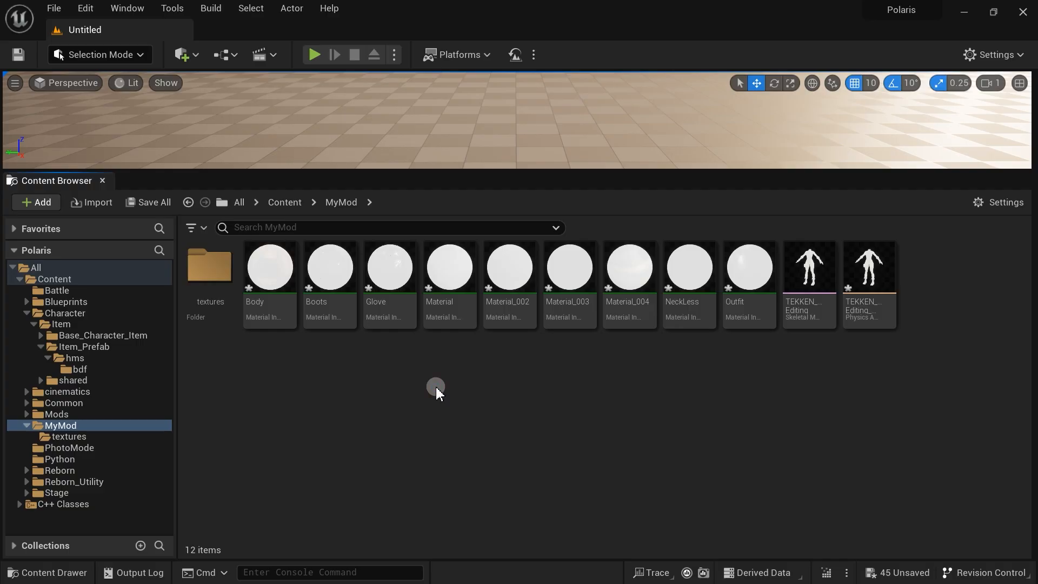
{"action": "right_click", "coordinate": [435, 387]}
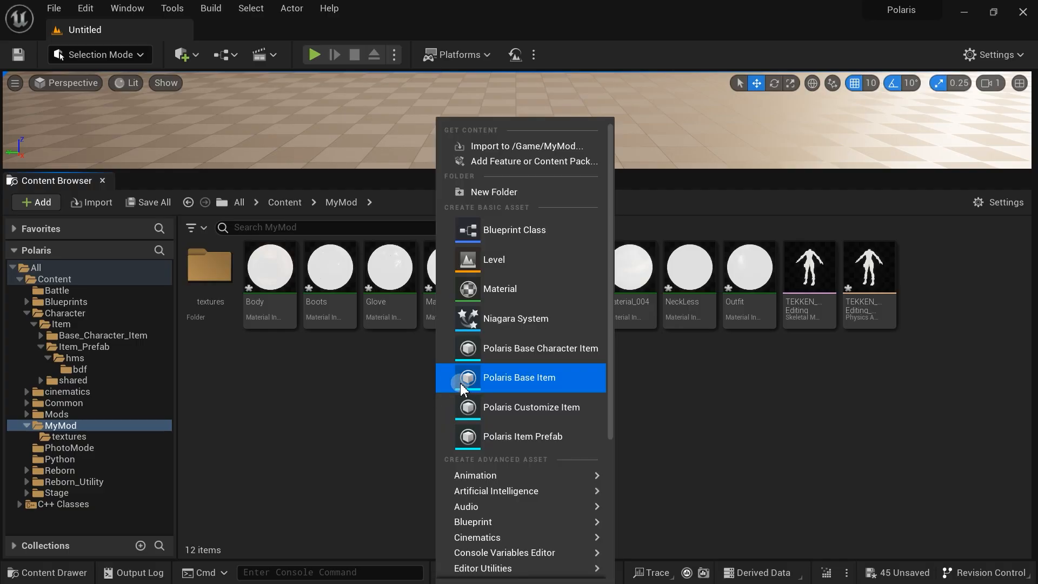
{"action": "left_click", "coordinate": [529, 379]}
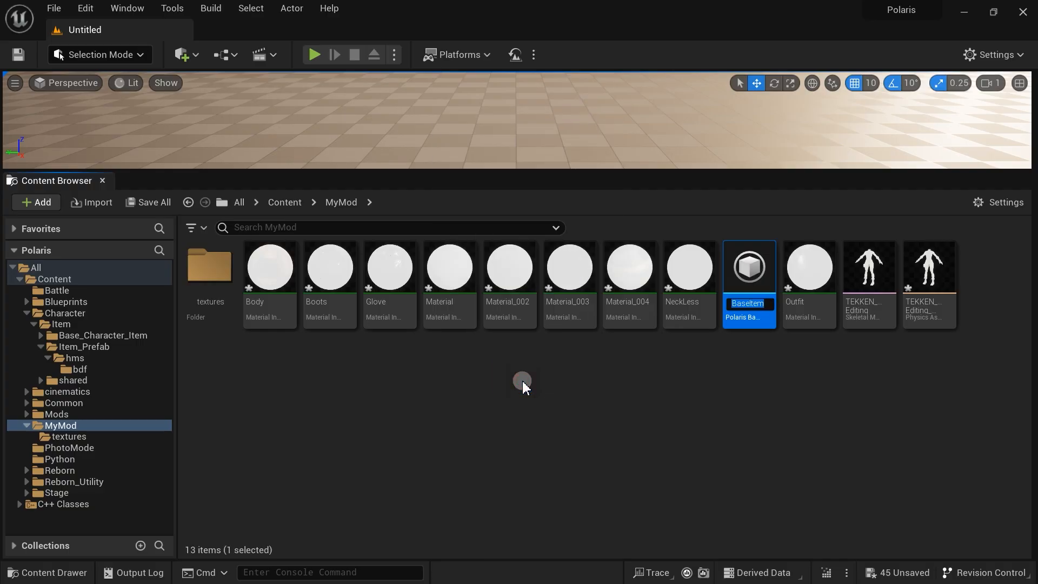
{"action": "double_click", "coordinate": [756, 261]}
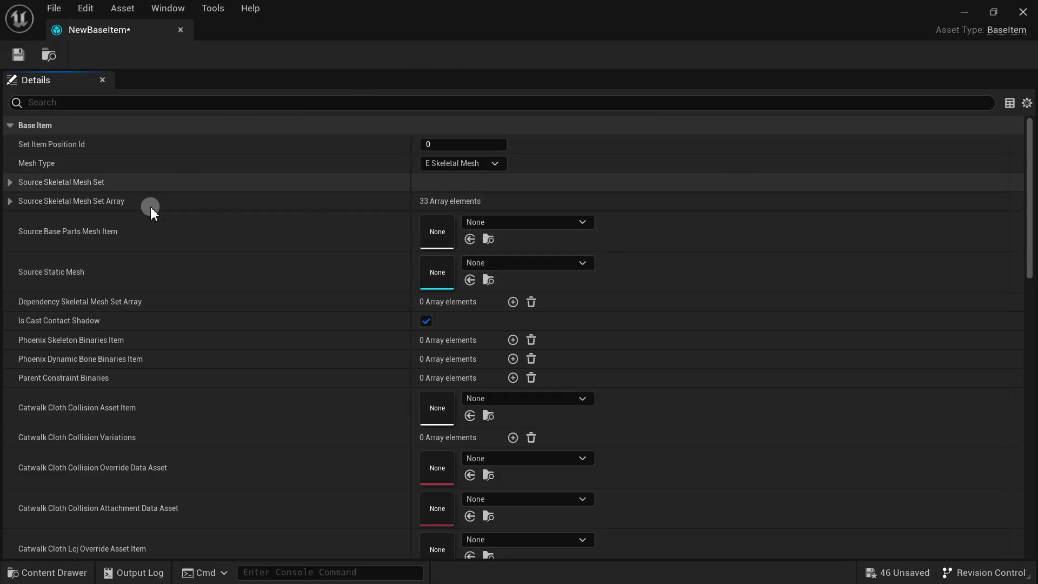
{"action": "scroll", "coordinate": [301, 222], "scroll_direction": "down", "scroll_amount": 6}
{"action": "scroll", "coordinate": [285, 315], "scroll_direction": "up", "scroll_amount": 3}
{"action": "scroll", "coordinate": [285, 314], "scroll_direction": "up", "scroll_amount": 3}
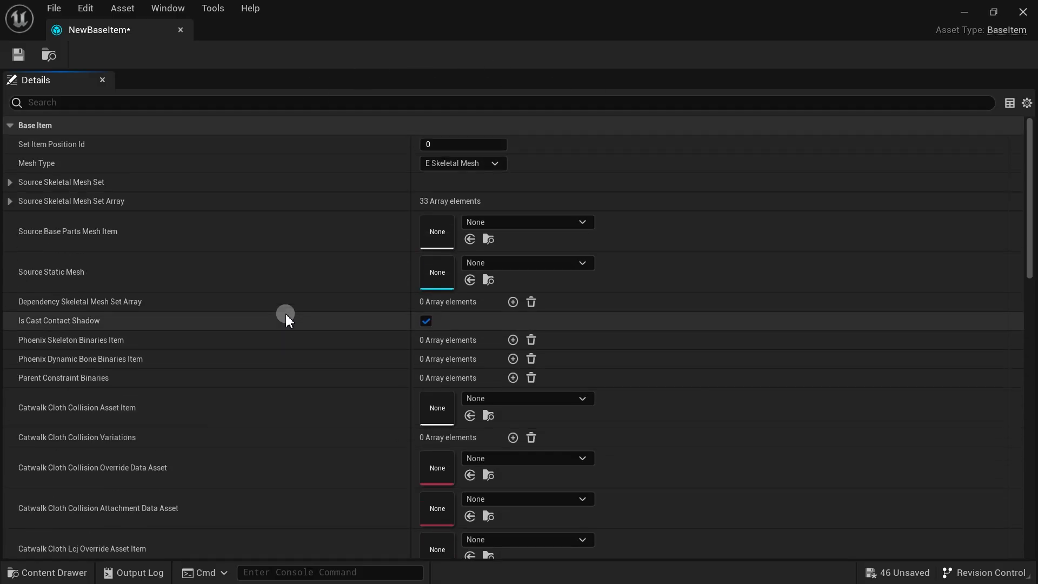
- Switch to FModel, open the referenced BI_hms_bdf_1p_v1 package and examine its SetItemPositionId and SourceSkeletalMeshSet properties
{"action": "key", "text": "alt+Tab"}
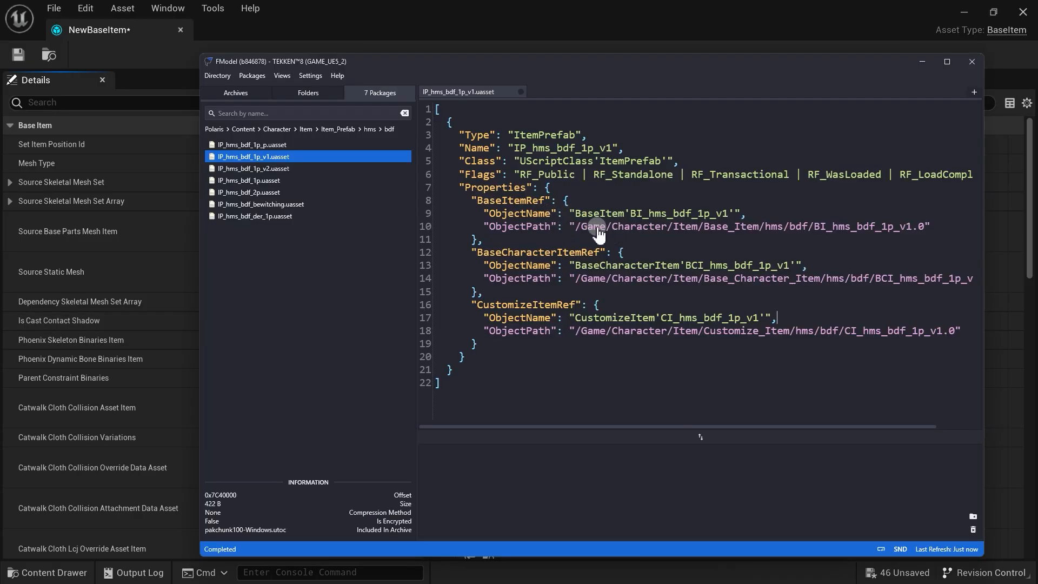
{"action": "left_click", "coordinate": [631, 233], "text": "ctrl"}
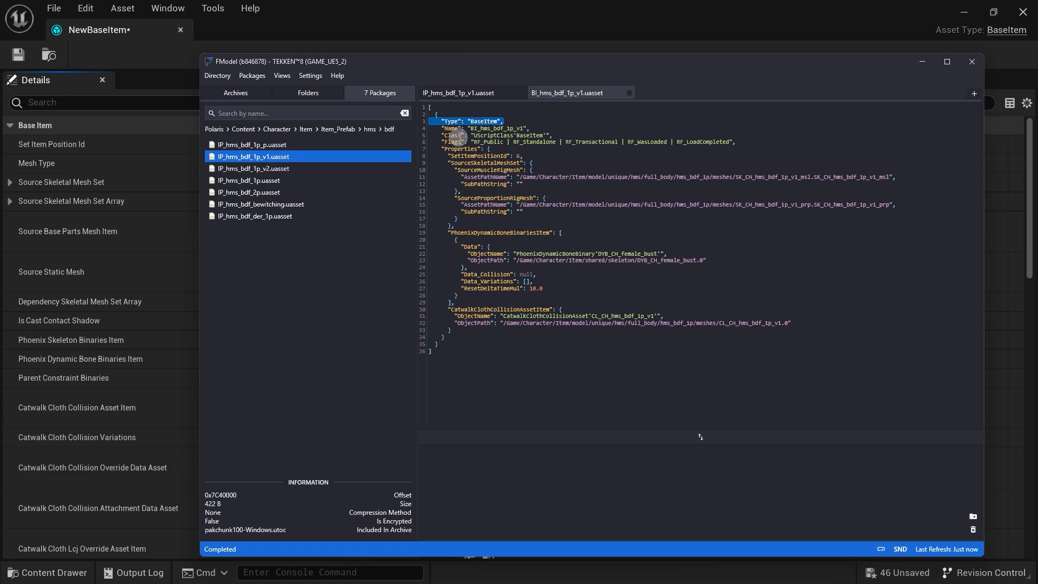
{"action": "scroll", "coordinate": [459, 136], "scroll_direction": "up", "scroll_amount": 4, "text": "ctrl"}
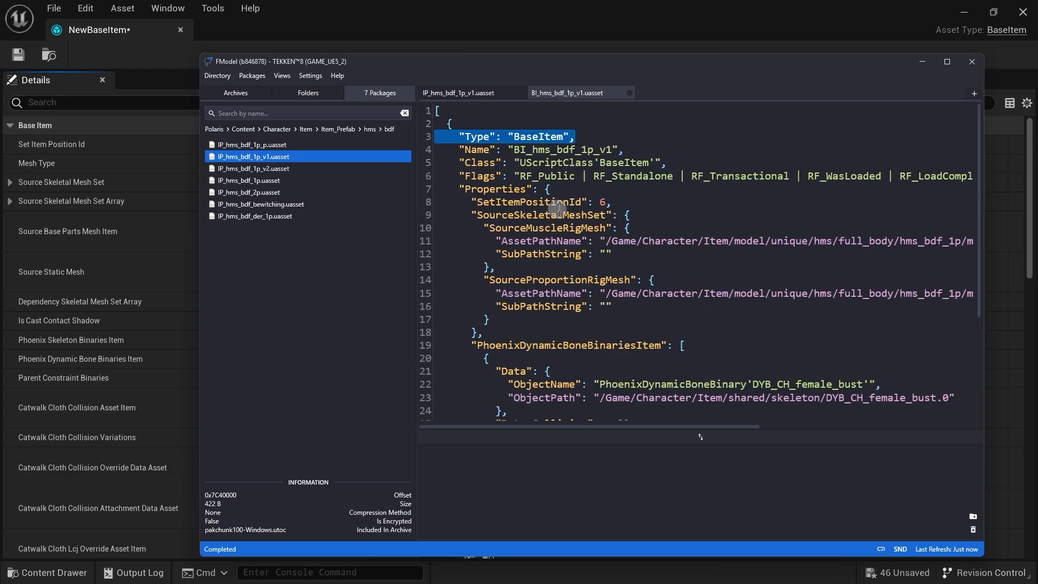
{"action": "scroll", "coordinate": [587, 234], "scroll_direction": "up", "scroll_amount": 1, "text": "ctrl"}
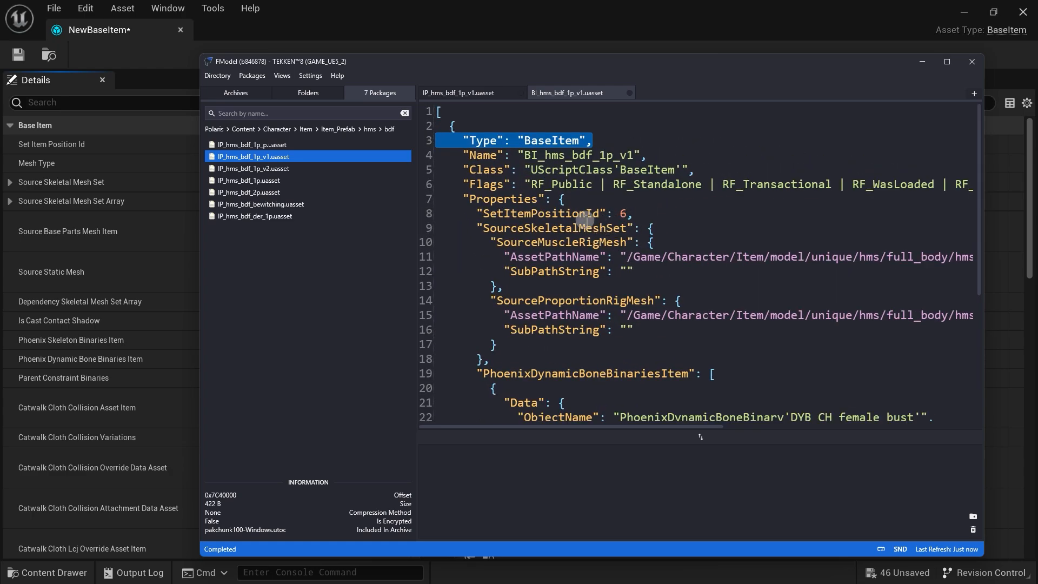
{"action": "left_click_drag", "start_coordinate": [484, 210], "coordinate": [679, 246]}
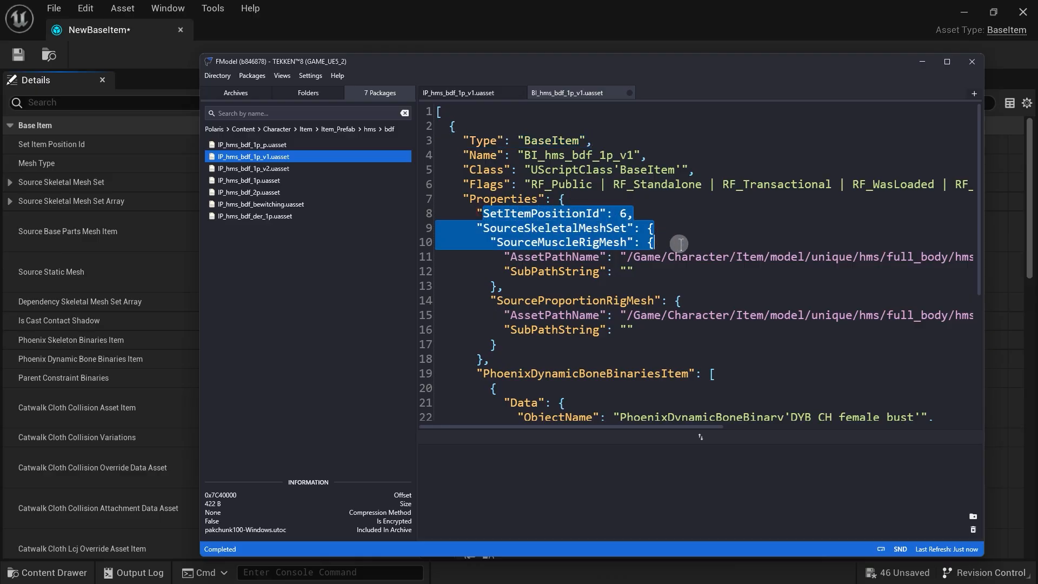
{"action": "left_click", "coordinate": [695, 228]}
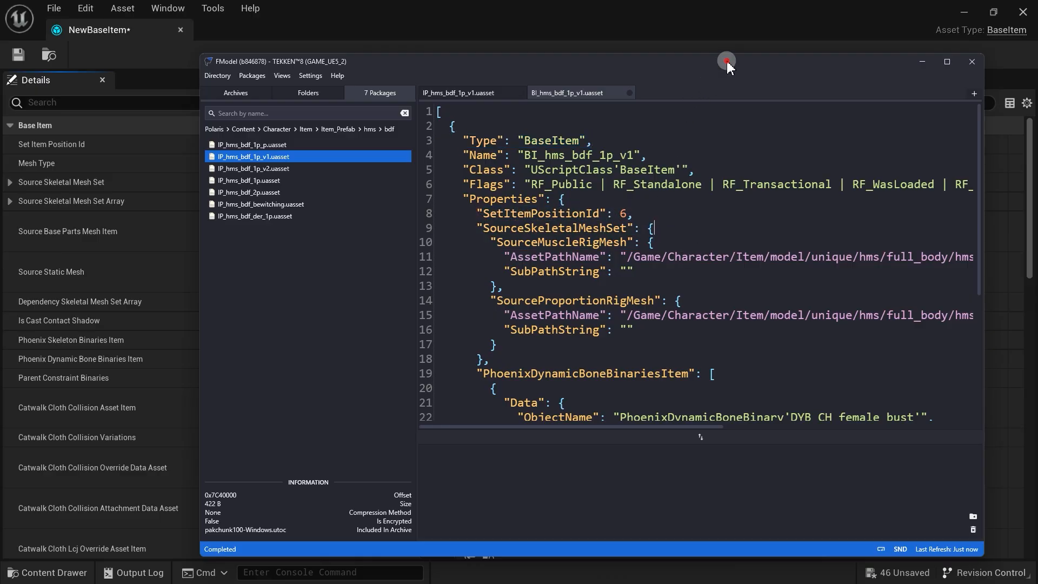
{"action": "left_click_drag", "start_coordinate": [728, 63], "coordinate": [701, 222]}
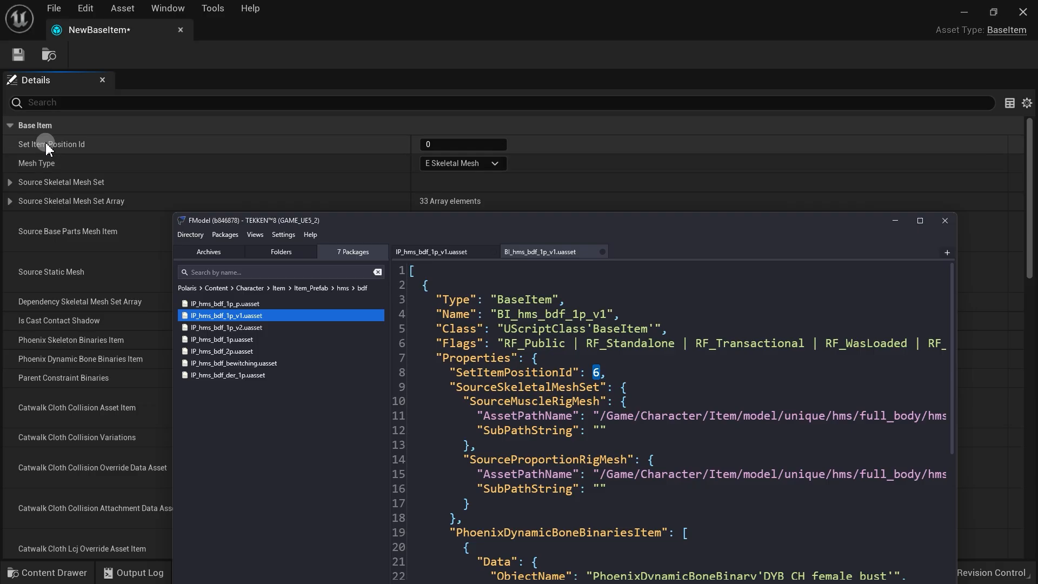
- Return to the NewBaseItem properties in Unreal and set Set Item Position Id to 6
{"action": "left_click", "coordinate": [431, 144]}
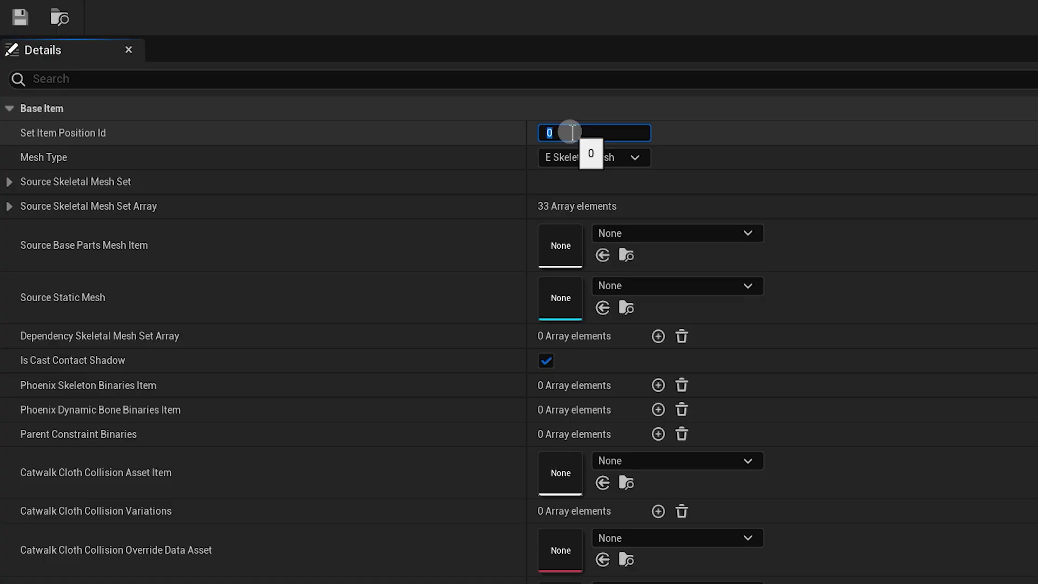
{"action": "type", "text": "6"}
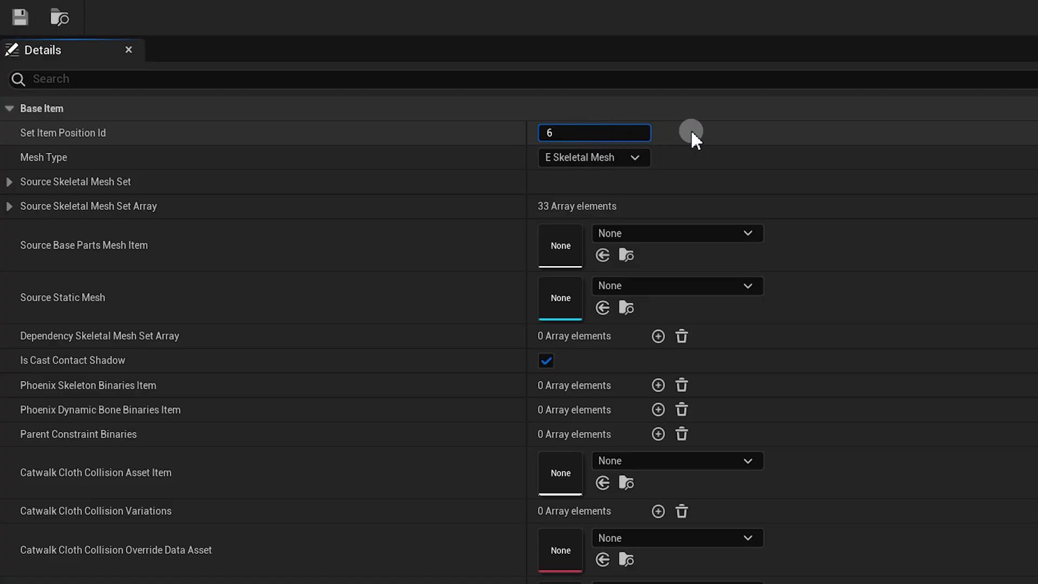
{"action": "key", "text": "Return"}
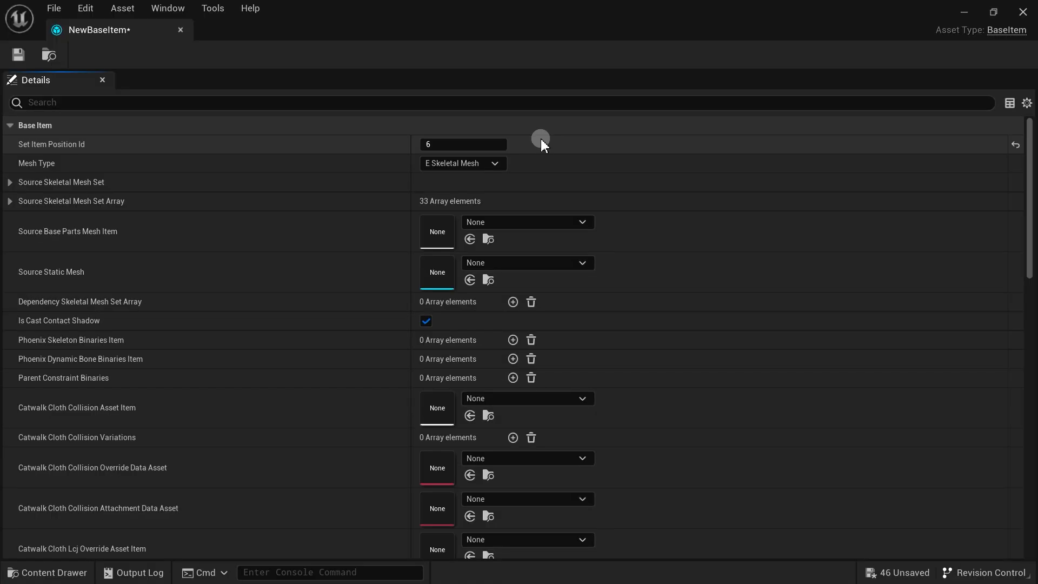
- Assign the TEKKEN_Editing skeletal mesh as Source Muscle Rig Mesh in NewBaseItem's Source Skeletal Mesh Set and close the asset
{"action": "scroll", "coordinate": [324, 206], "scroll_direction": "down", "scroll_amount": 8}
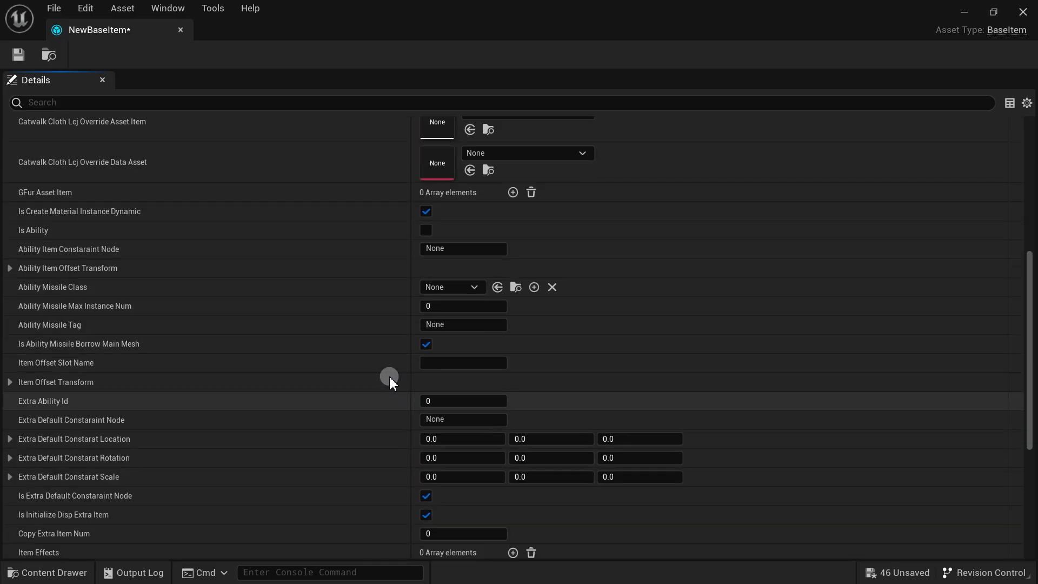
{"action": "scroll", "coordinate": [379, 373], "scroll_direction": "up", "scroll_amount": 3}
{"action": "scroll", "coordinate": [361, 364], "scroll_direction": "up", "scroll_amount": 5}
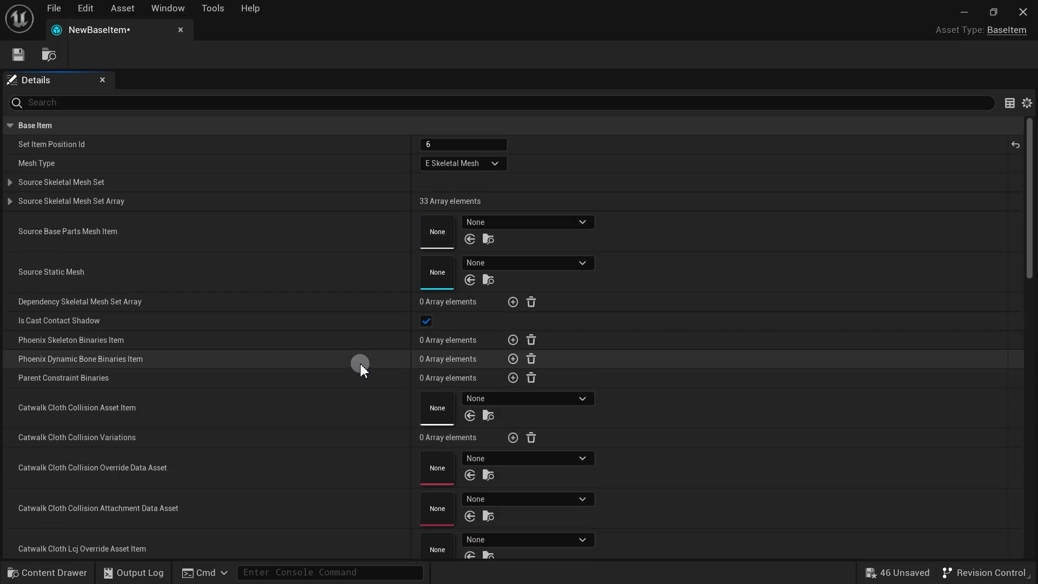
{"action": "left_click", "coordinate": [10, 183]}
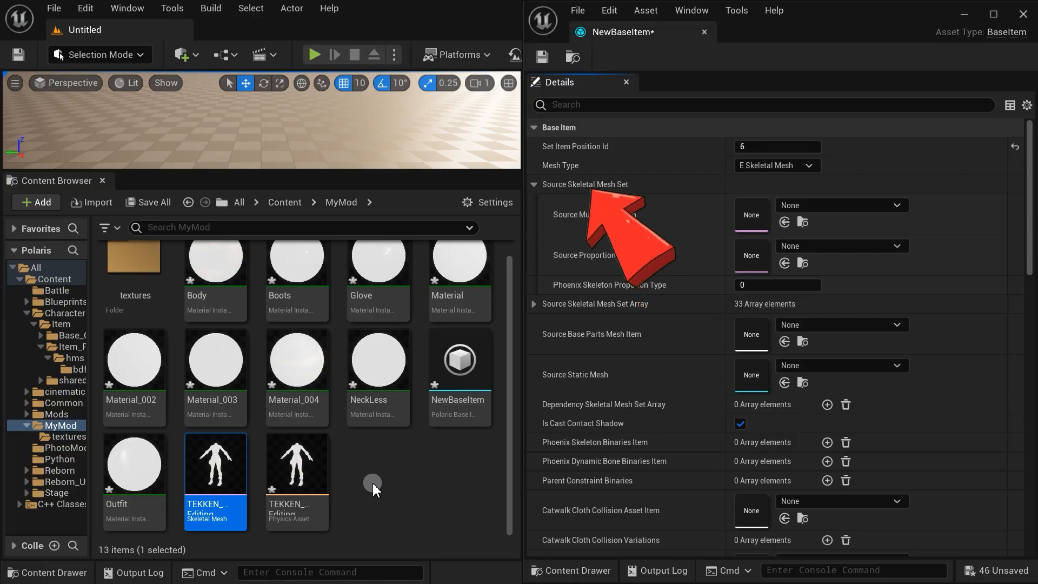
{"action": "left_click_drag", "start_coordinate": [219, 465], "coordinate": [751, 223]}
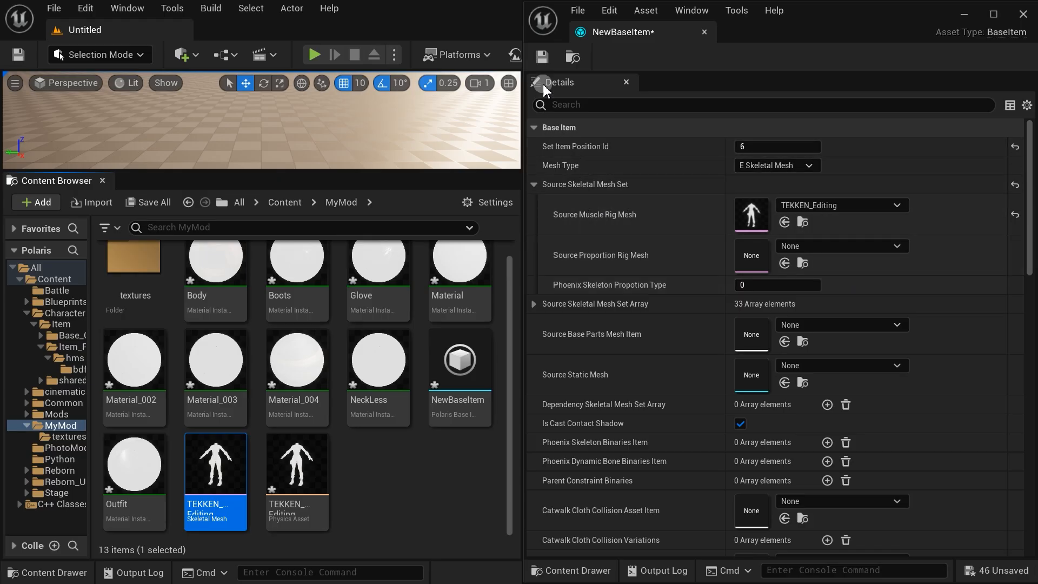
{"action": "left_click", "coordinate": [703, 31]}
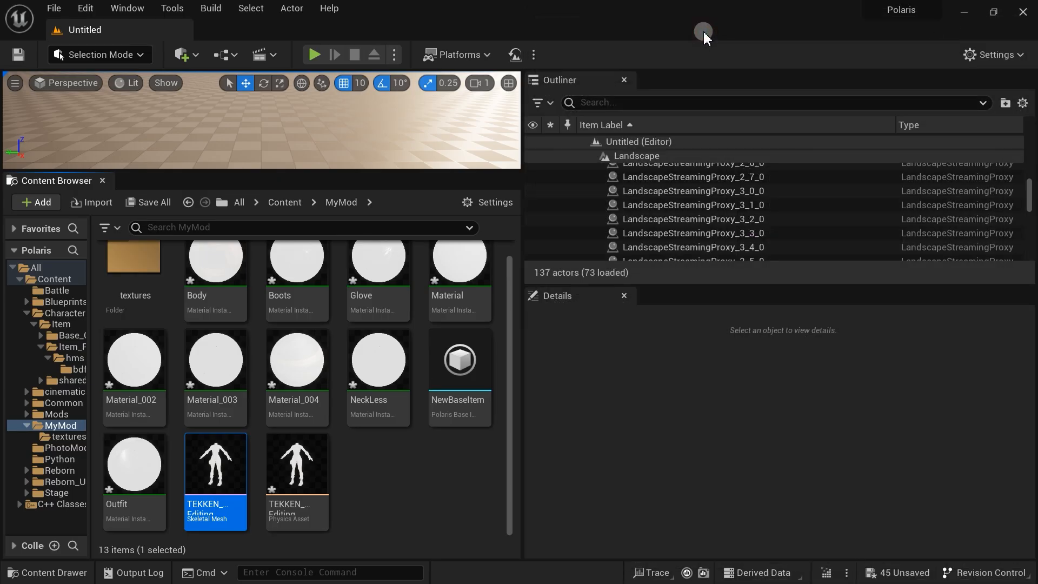
- Create a Polaris Base Character Item with its default name in the MyMod folder and open it
{"action": "left_click", "coordinate": [424, 371]}
{"action": "right_click", "coordinate": [425, 373]}
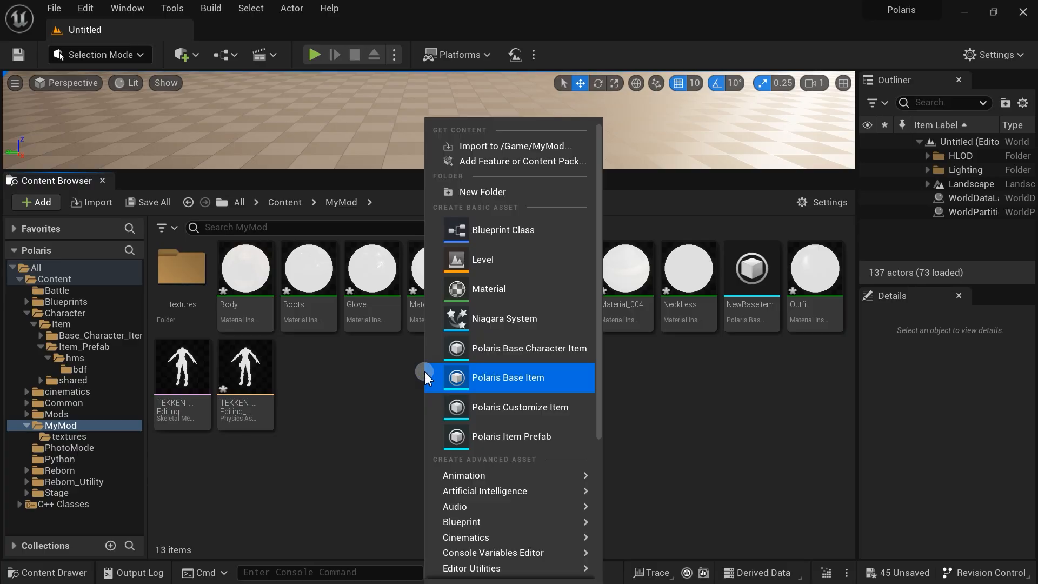
{"action": "left_click", "coordinate": [514, 348]}
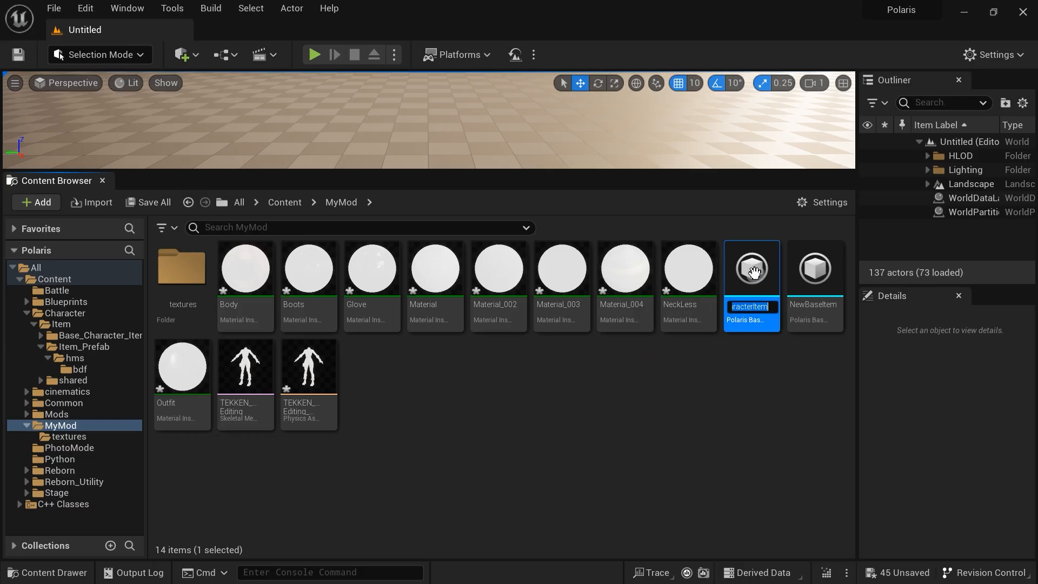
{"action": "left_click", "coordinate": [757, 278]}
{"action": "double_click", "coordinate": [757, 279]}
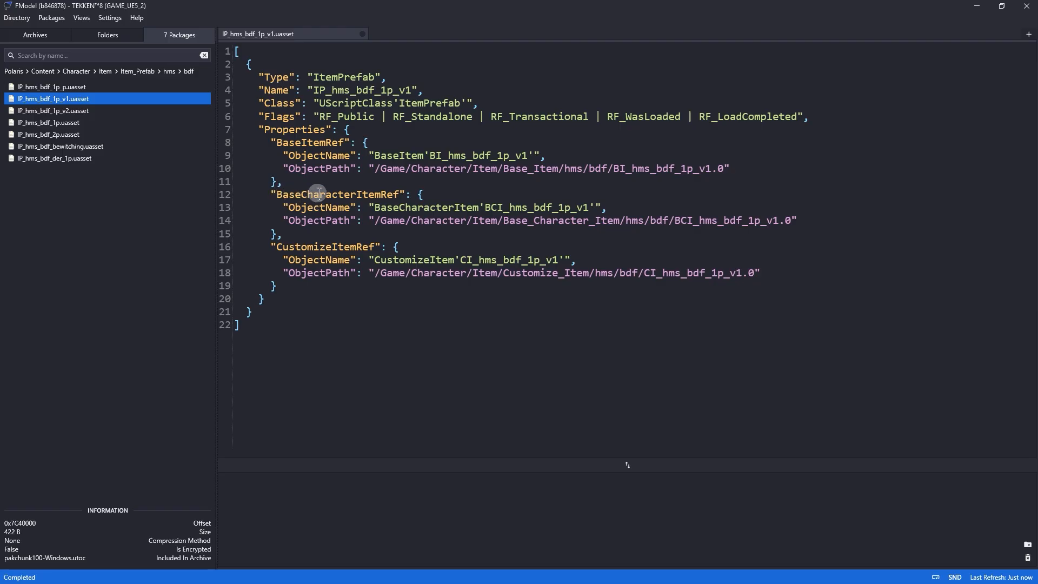
- Switch to FModel, open the referenced BCI_hms_bdf_1p_v1 package and copy its FighterId value
{"action": "left_click", "coordinate": [416, 219]}
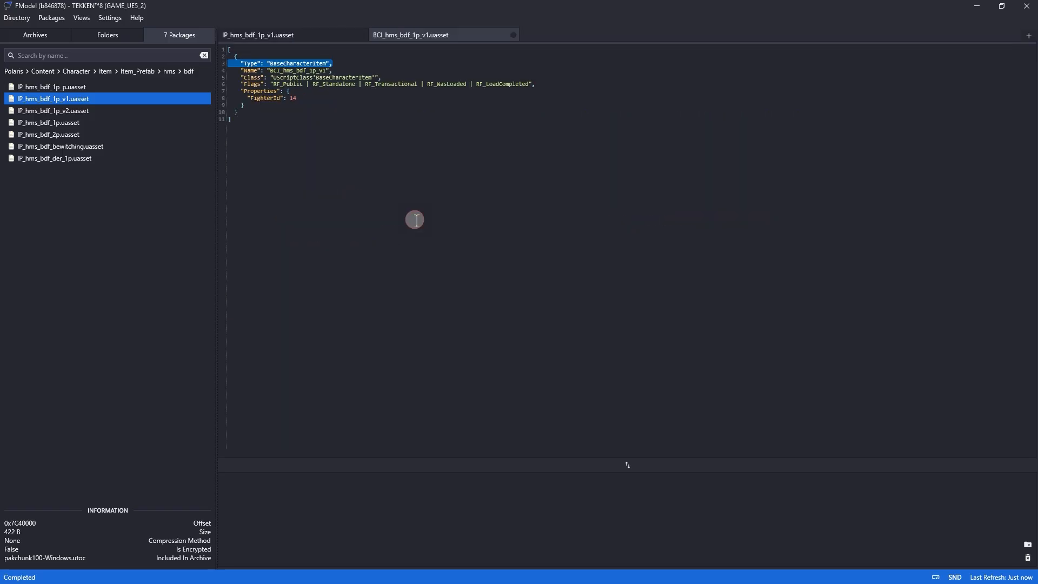
{"action": "scroll", "coordinate": [268, 85], "scroll_direction": "up", "scroll_amount": 6, "text": "ctrl"}
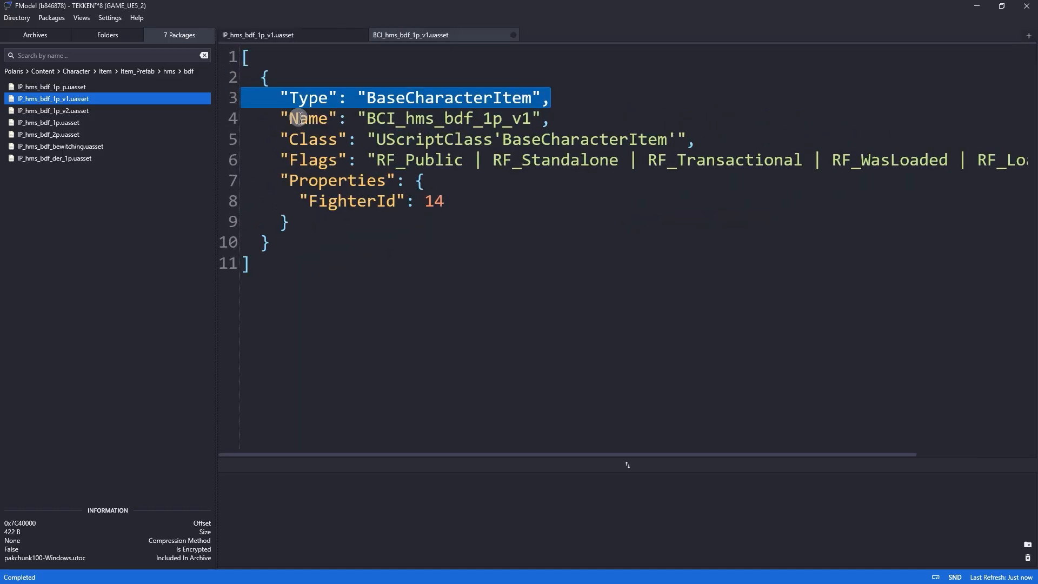
{"action": "double_click", "coordinate": [445, 212]}
{"action": "key", "text": "ctrl+c"}
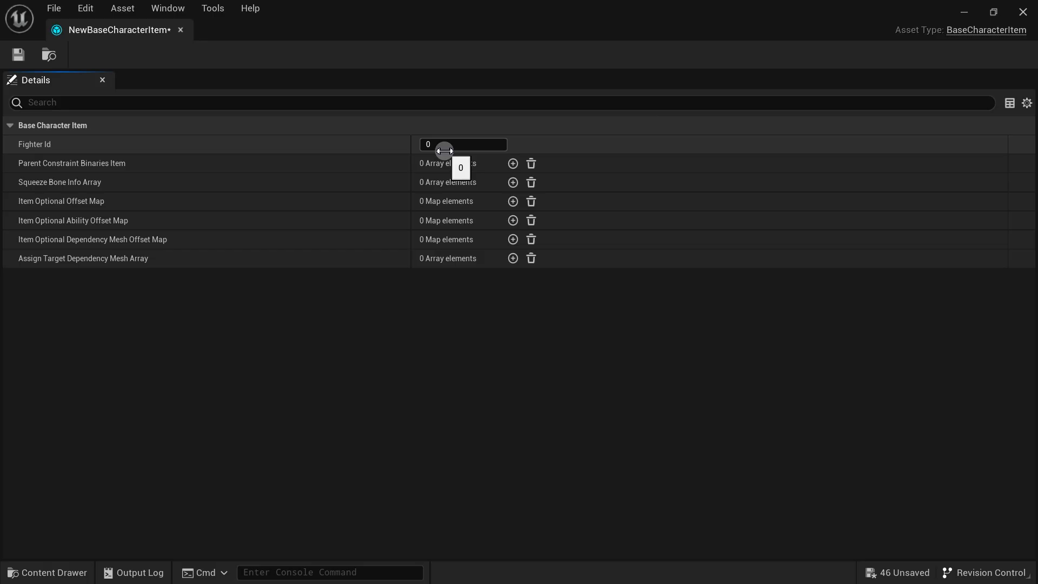
- Return to NewBaseCharacterItem in Unreal, set Fighter Id to 14, then save and close the asset
{"action": "left_click", "coordinate": [444, 143]}
{"action": "key", "text": "ctrl+v"}
{"action": "left_click", "coordinate": [455, 306]}
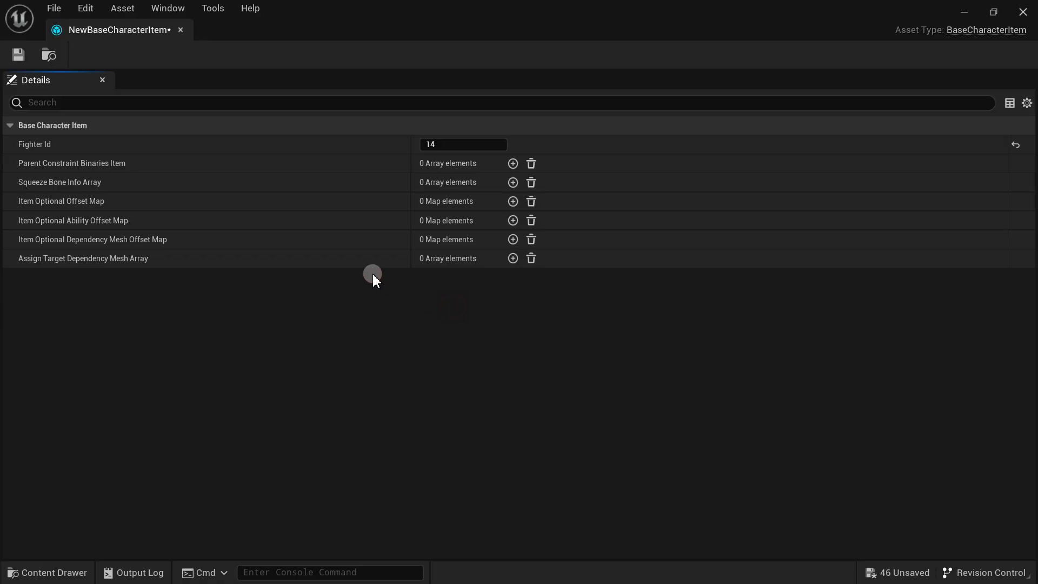
{"action": "left_click", "coordinate": [18, 54]}
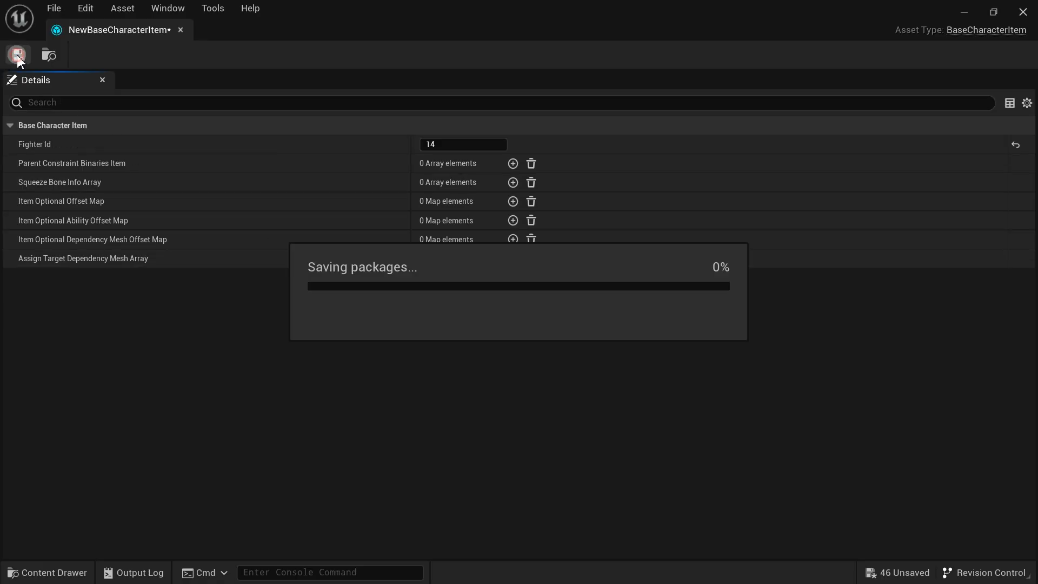
{"action": "left_click", "coordinate": [1029, 12]}
{"action": "left_click", "coordinate": [696, 358]}
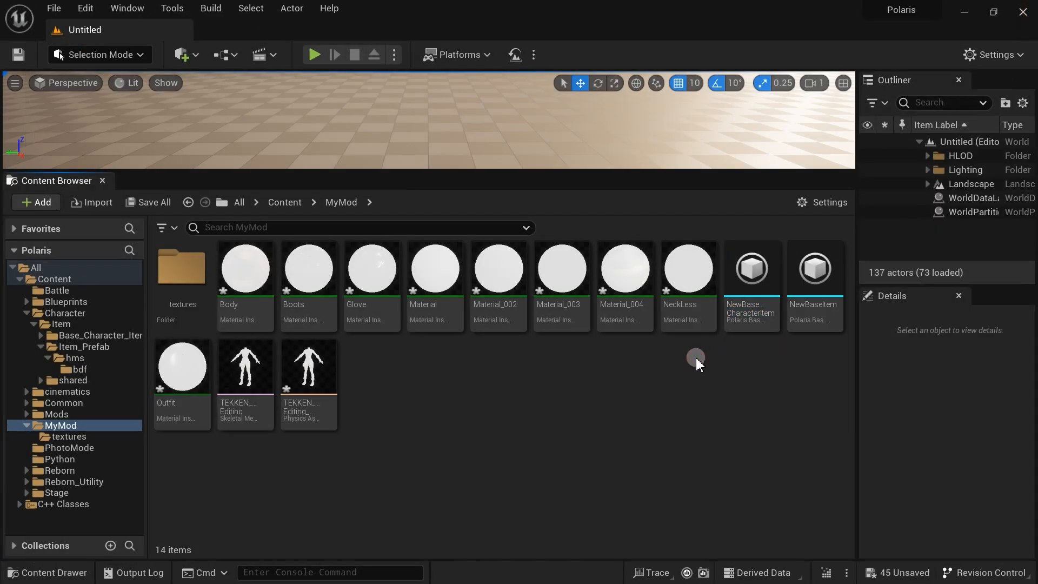
- Create a Polaris Customize Item with its default name in MyMod, review its properties and close it unchanged
{"action": "right_click", "coordinate": [550, 376]}
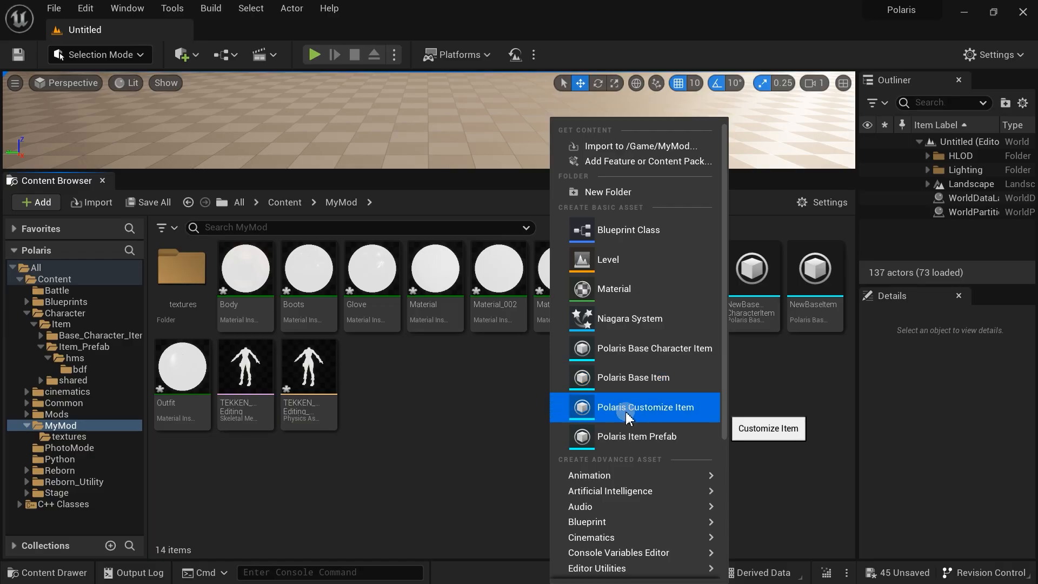
{"action": "left_click", "coordinate": [654, 414]}
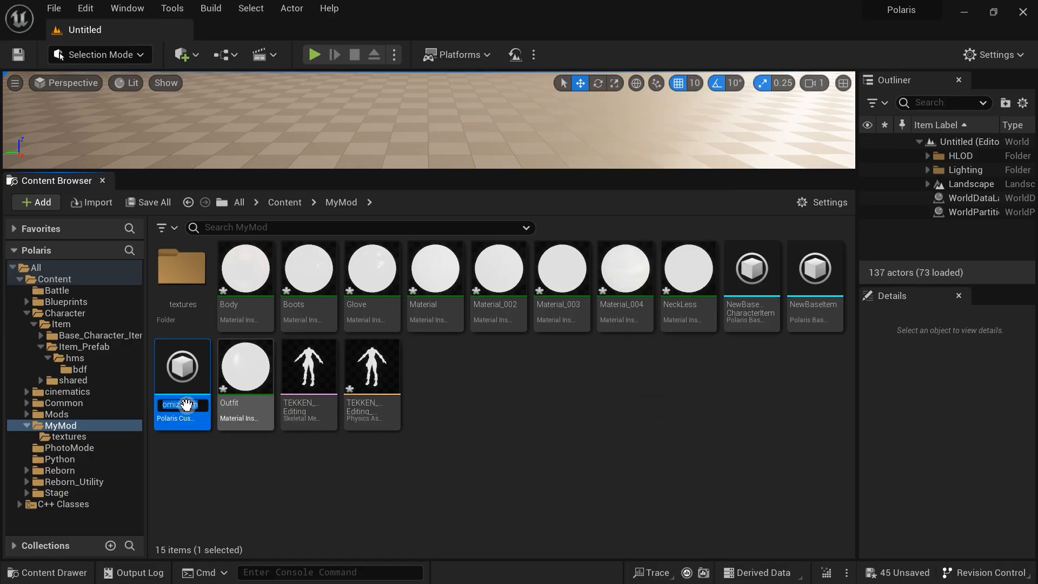
{"action": "left_click", "coordinate": [193, 372]}
{"action": "double_click", "coordinate": [193, 372]}
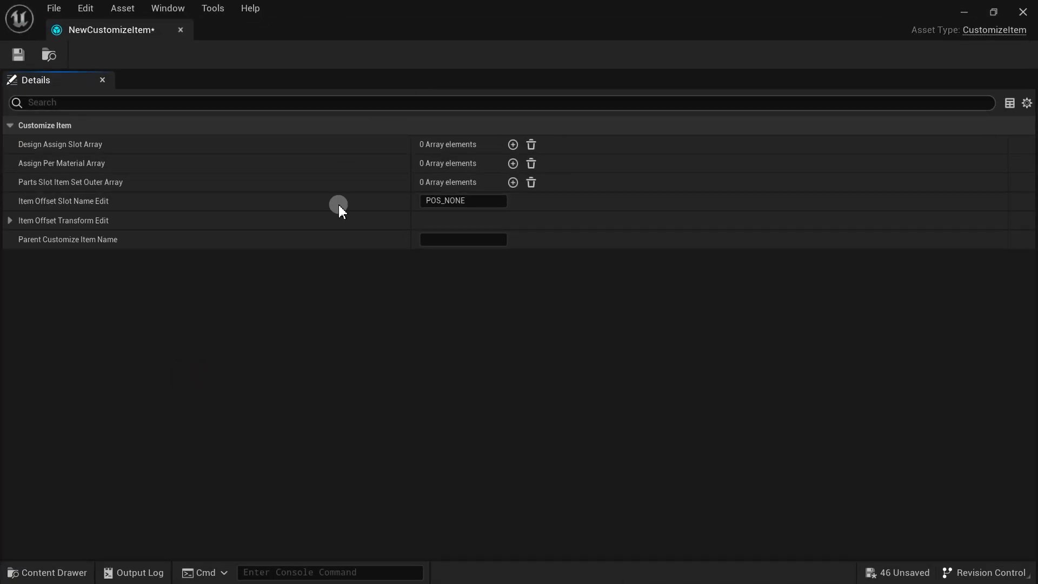
{"action": "left_click", "coordinate": [1023, 11]}
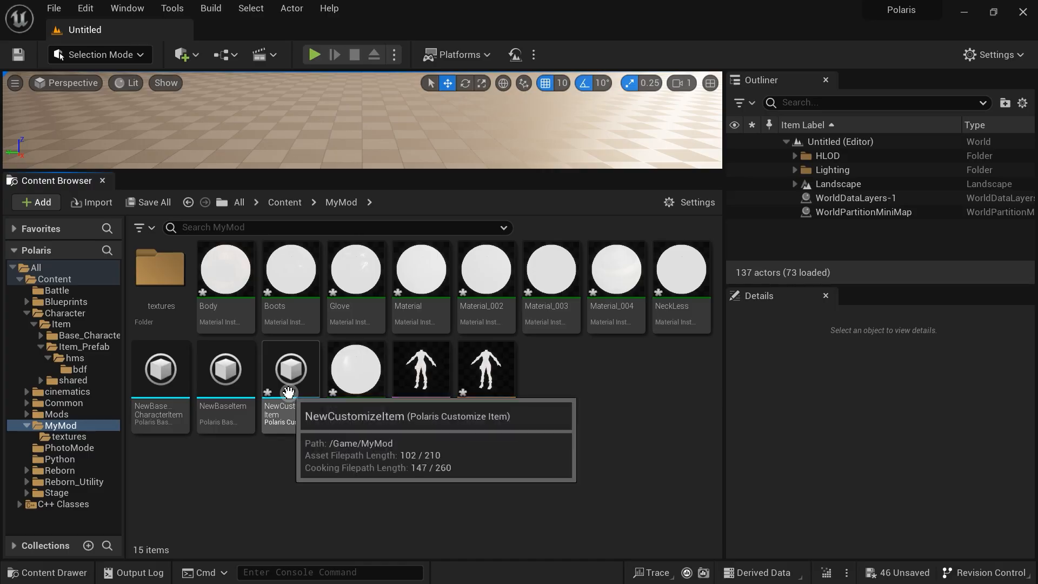
- Open the IP_hms_bdf_1p_v1 item prefab from the Item_Prefab/hms/bdf folder
{"action": "left_click", "coordinate": [239, 387]}
{"action": "left_click", "coordinate": [160, 373]}
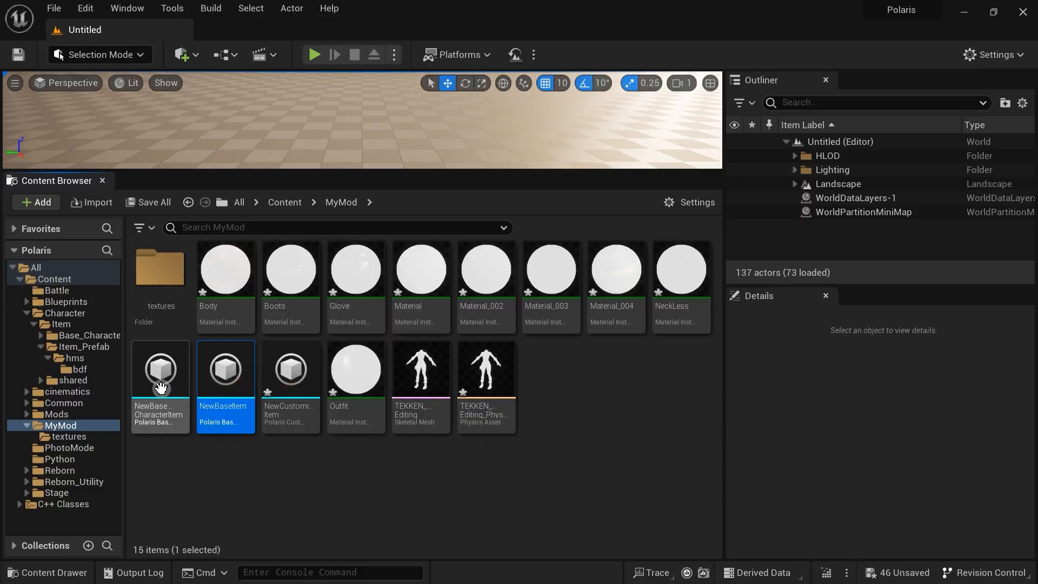
{"action": "left_click", "coordinate": [200, 454]}
{"action": "left_click", "coordinate": [107, 370]}
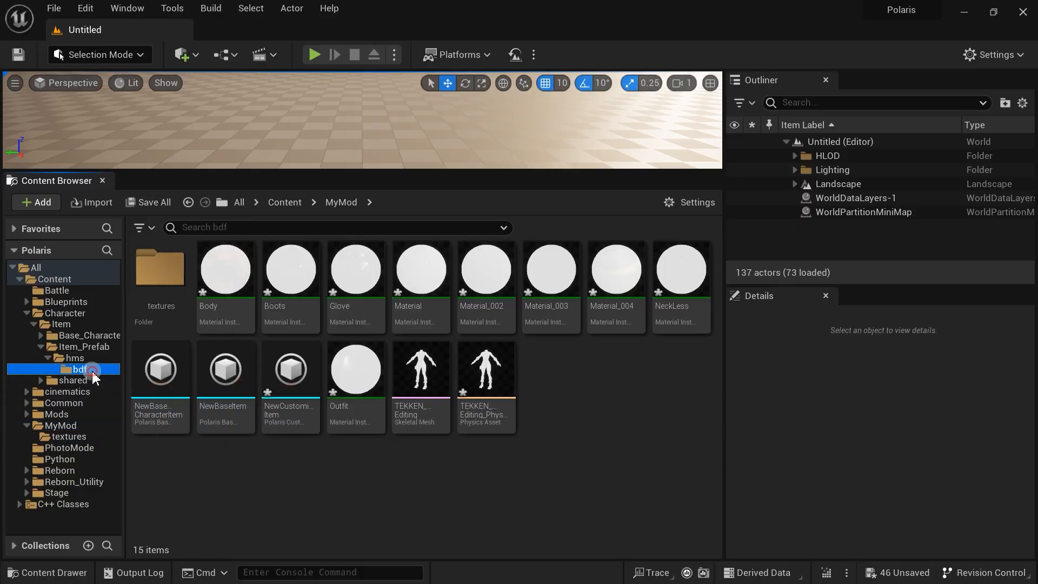
{"action": "left_click", "coordinate": [155, 274]}
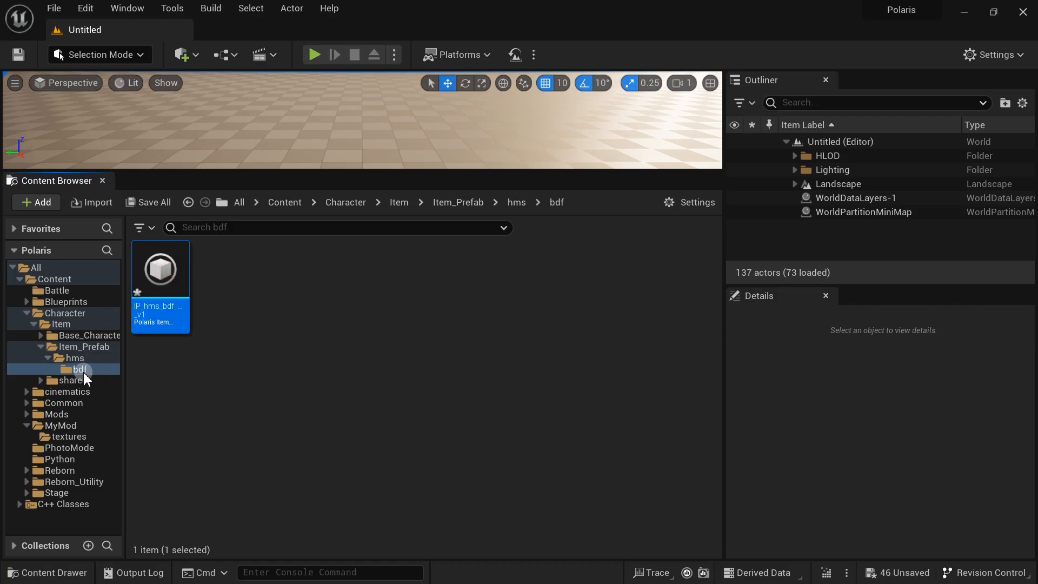
{"action": "double_click", "coordinate": [151, 308]}
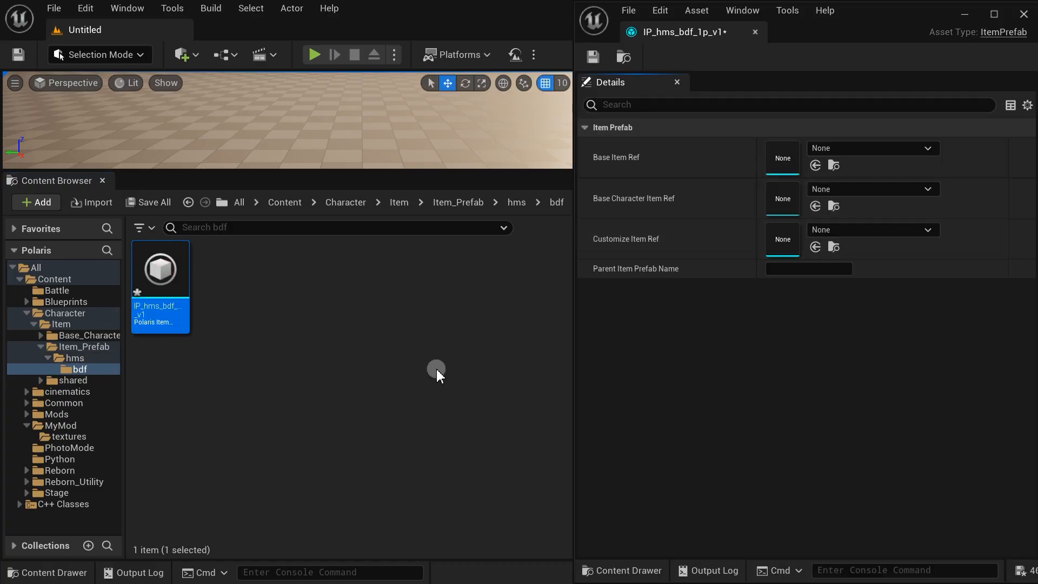
- Assign MyMod's NewBaseCharacterItem, NewBaseItem and NewCustomizeItem to the prefab's matching references, then save and close it
{"action": "left_click", "coordinate": [75, 427]}
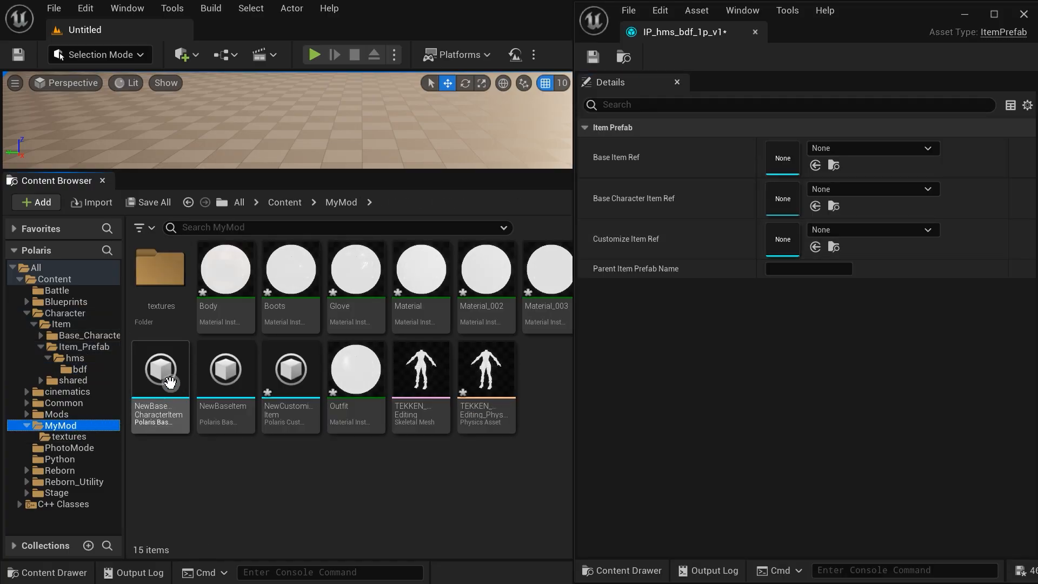
{"action": "left_click_drag", "start_coordinate": [170, 383], "coordinate": [792, 208]}
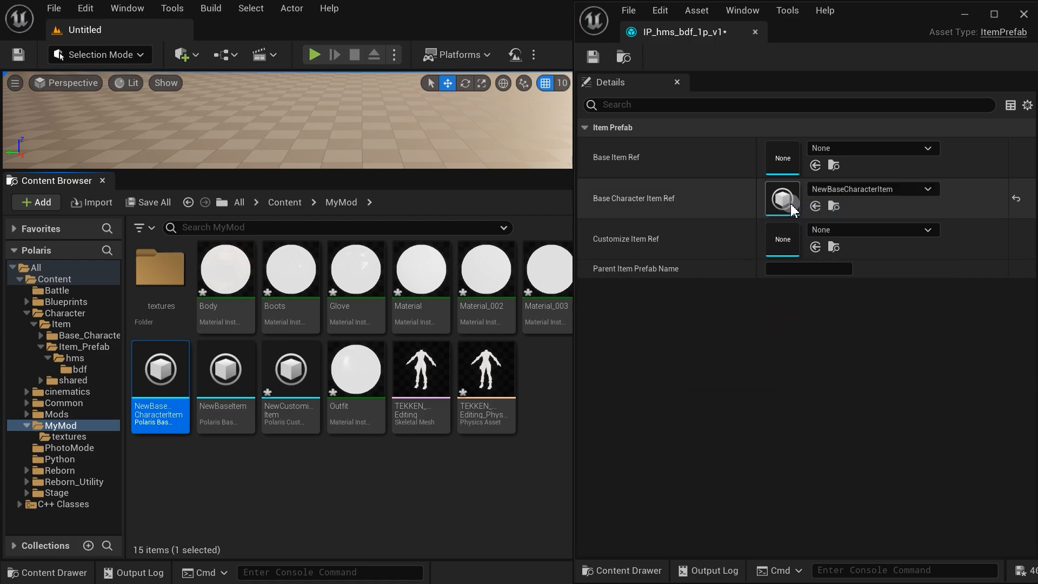
{"action": "left_click_drag", "start_coordinate": [225, 373], "coordinate": [789, 161]}
{"action": "left_click_drag", "start_coordinate": [291, 372], "coordinate": [785, 240]}
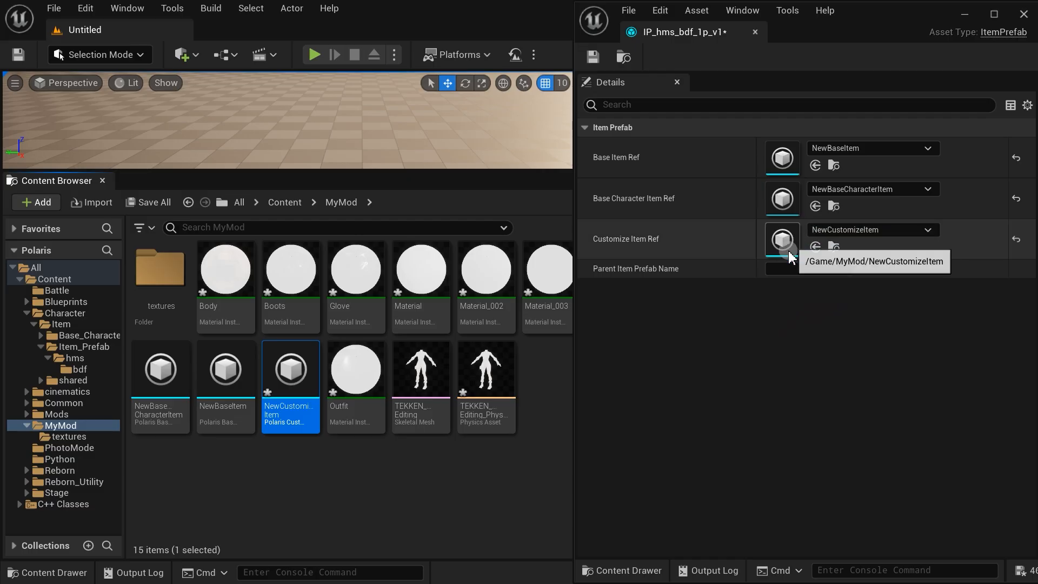
{"action": "left_click", "coordinate": [594, 56]}
{"action": "left_click", "coordinate": [1023, 13]}
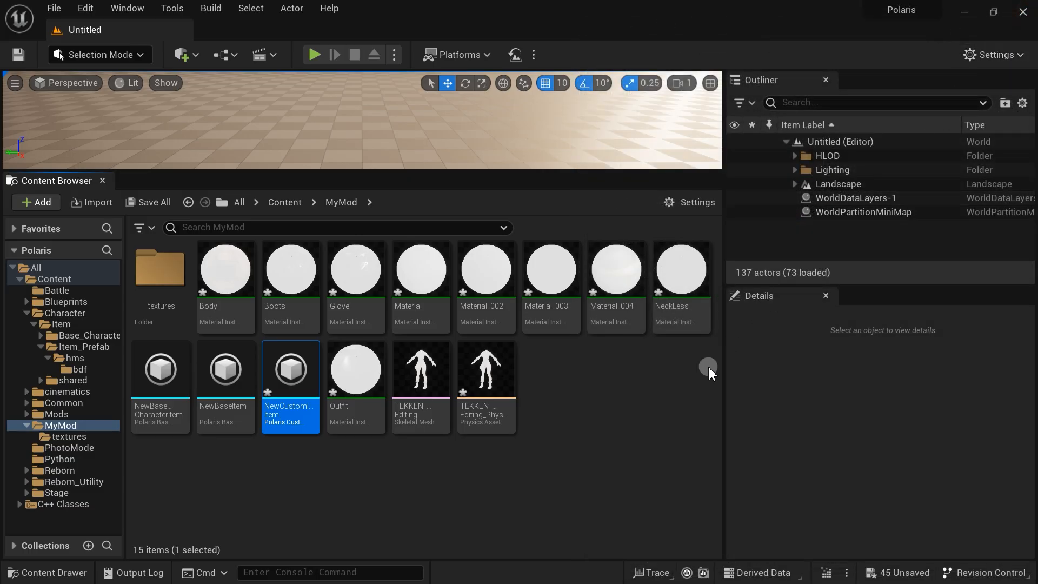
{"action": "left_click", "coordinate": [691, 385]}
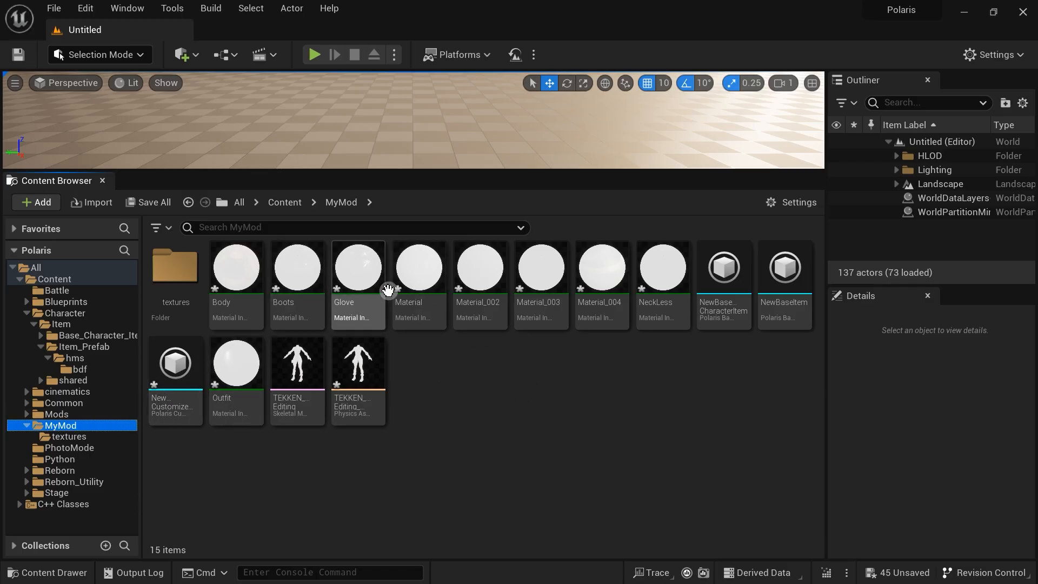
{"action": "double_click", "coordinate": [174, 295]}
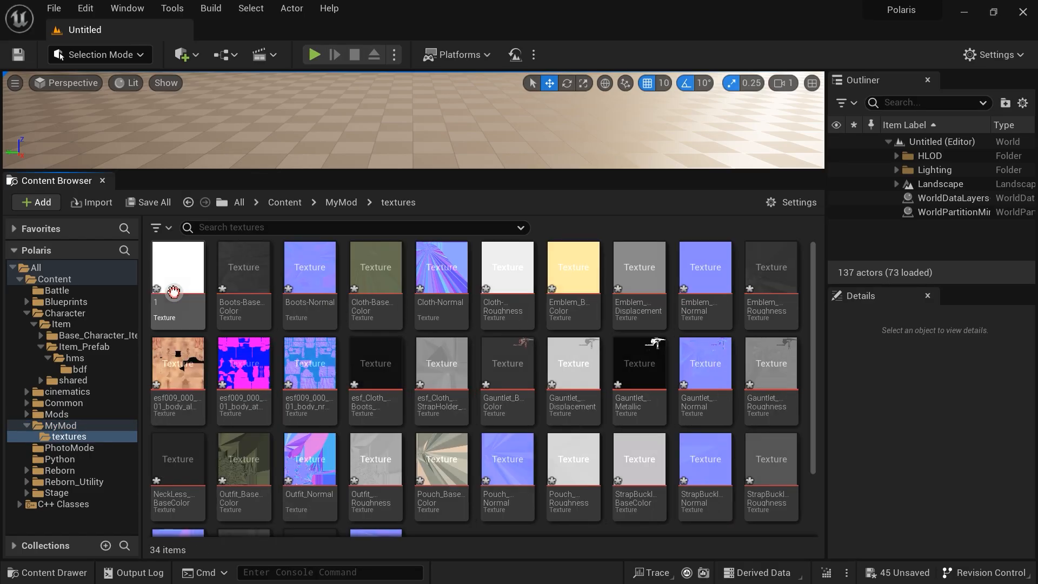
{"action": "left_click", "coordinate": [109, 427]}
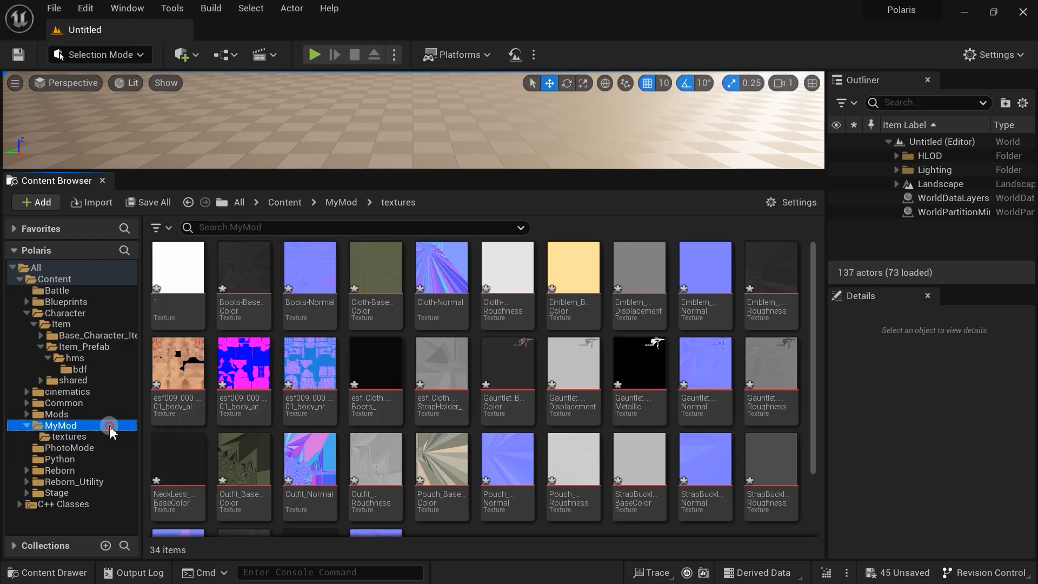
- Create a miscellaneous Data Asset in MyMod using the PrimaryAssetLabel class
{"action": "left_click", "coordinate": [454, 358]}
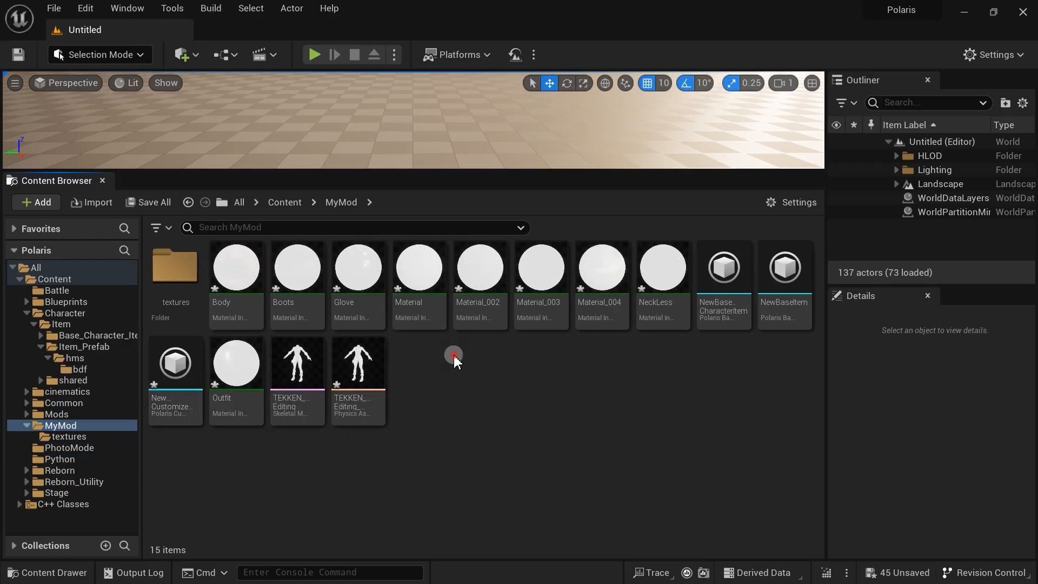
{"action": "right_click", "coordinate": [425, 351]}
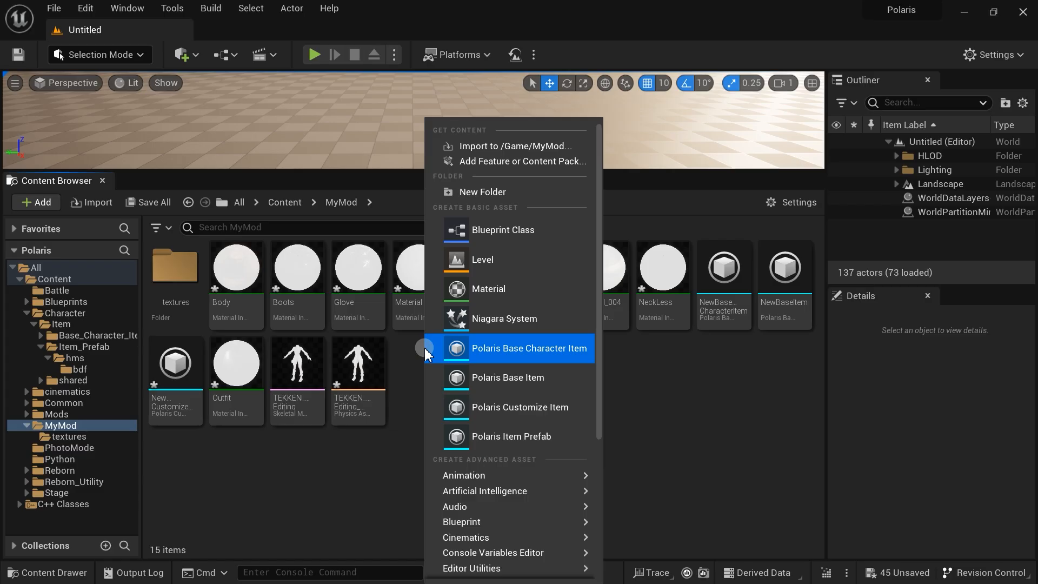
{"action": "scroll", "coordinate": [536, 479], "scroll_direction": "down", "scroll_amount": 5}
{"action": "mouse_move", "coordinate": [537, 480]}
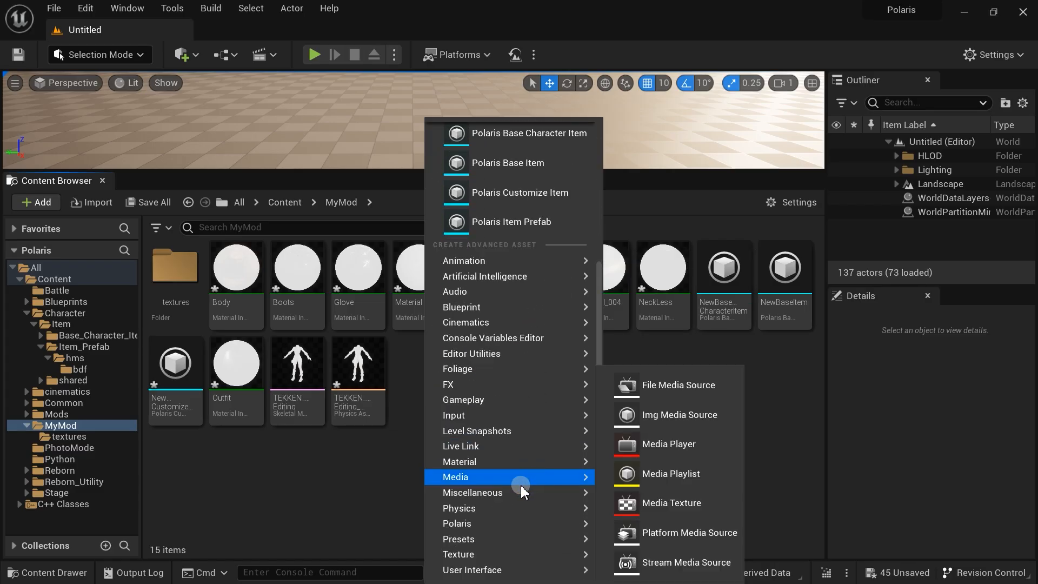
{"action": "mouse_move", "coordinate": [508, 497]}
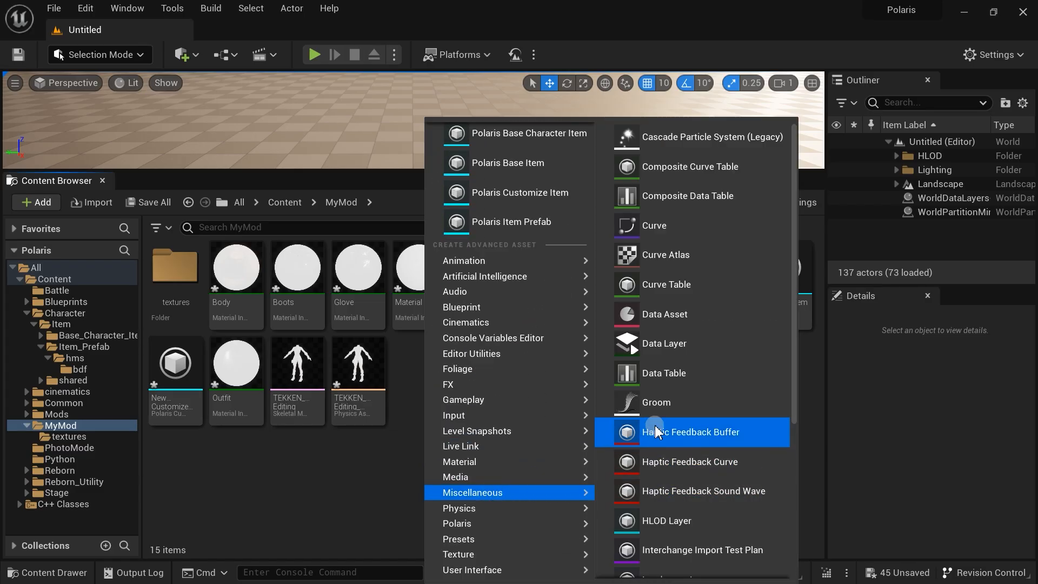
{"action": "left_click", "coordinate": [667, 315]}
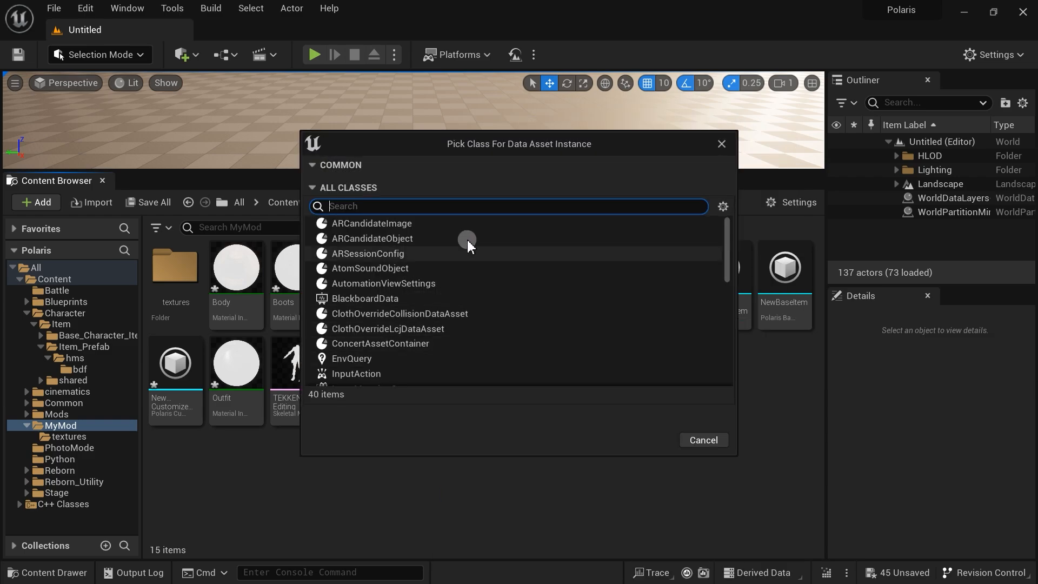
{"action": "type", "text": "prim"}
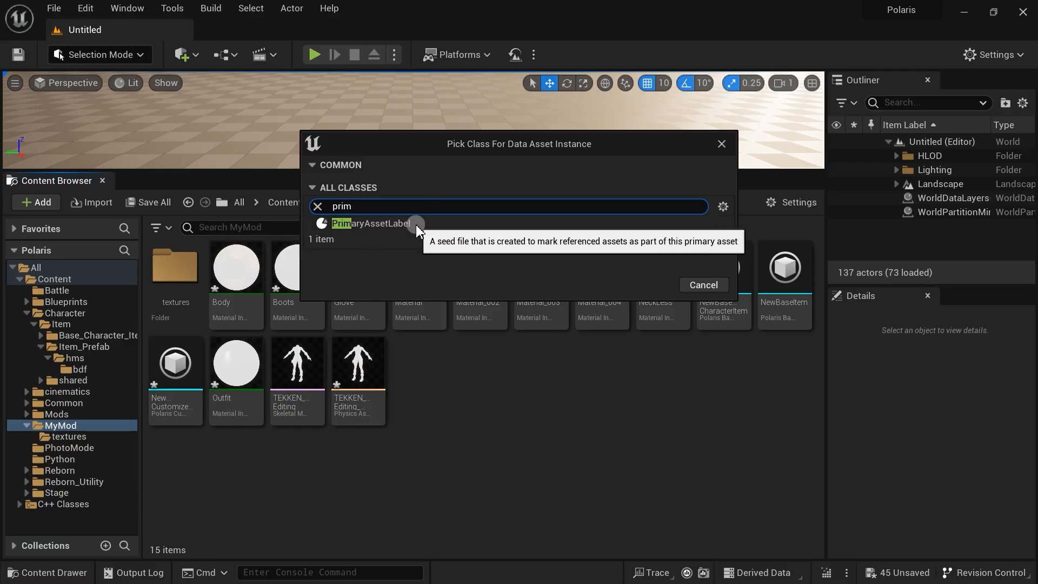
{"action": "left_click", "coordinate": [417, 223]}
{"action": "left_click", "coordinate": [646, 283]}
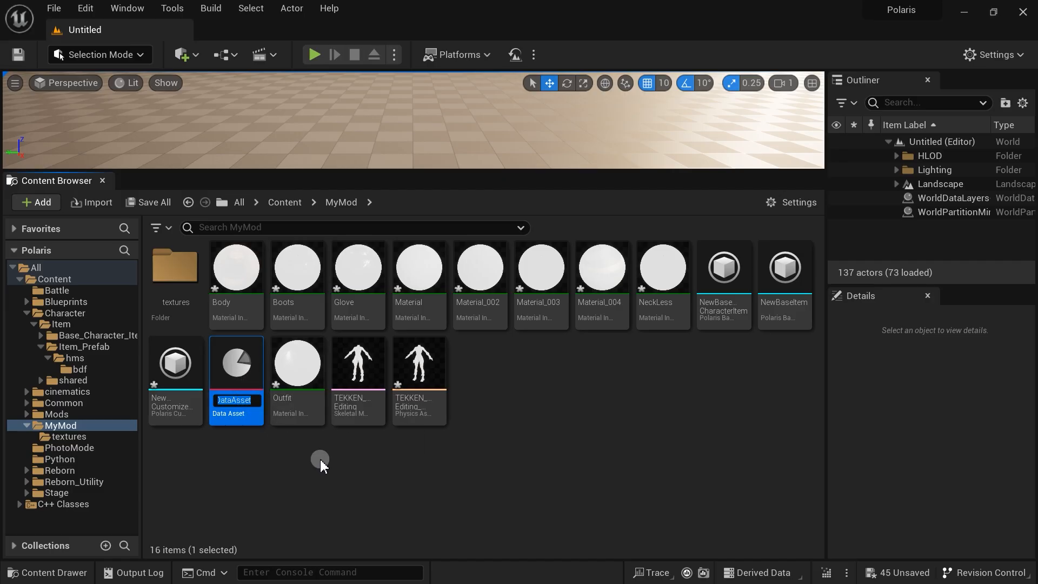
- Name the new data asset 5005_MyMod
{"action": "type", "text": "5"}
{"action": "type", "text": "005"}
{"action": "type", "text": "_"}
{"action": "type", "text": "MyMod"}
{"action": "left_click", "coordinate": [320, 459]}
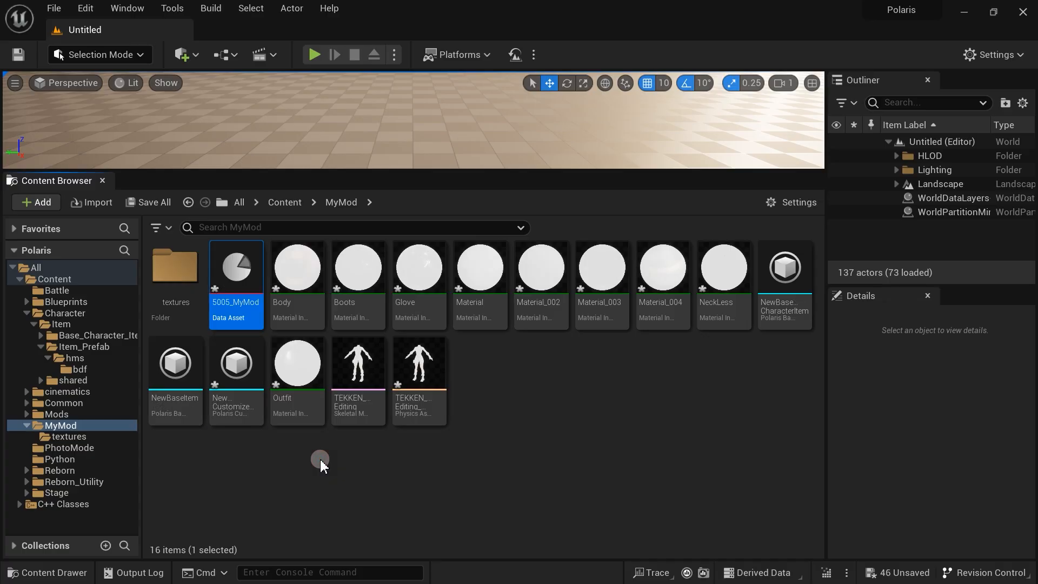
- Open the 5005_MyMod data asset and set its Priority to 1
{"action": "double_click", "coordinate": [237, 279]}
{"action": "left_click", "coordinate": [507, 415]}
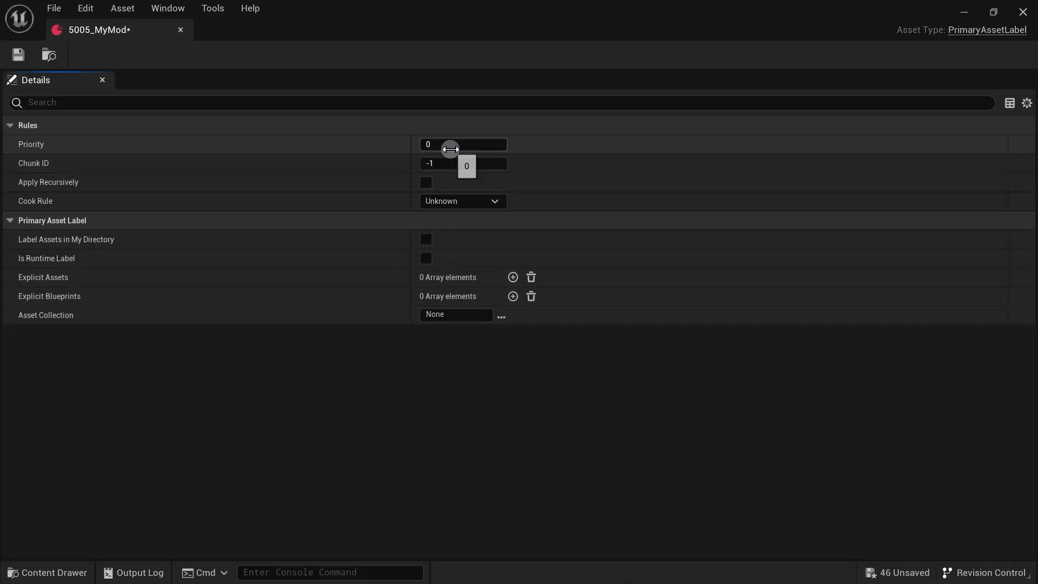
{"action": "left_click", "coordinate": [450, 149]}
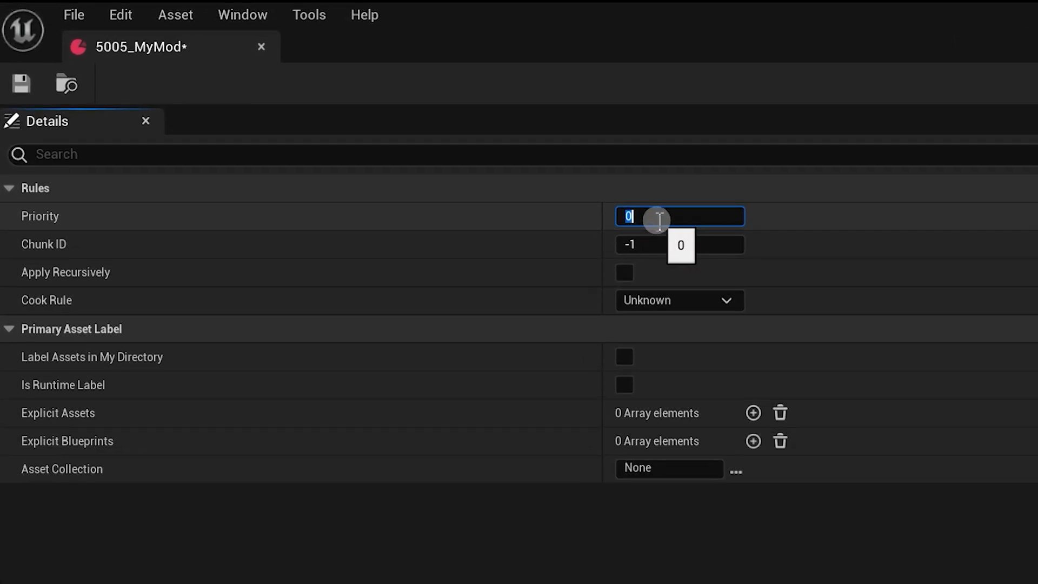
{"action": "type", "text": "1"}
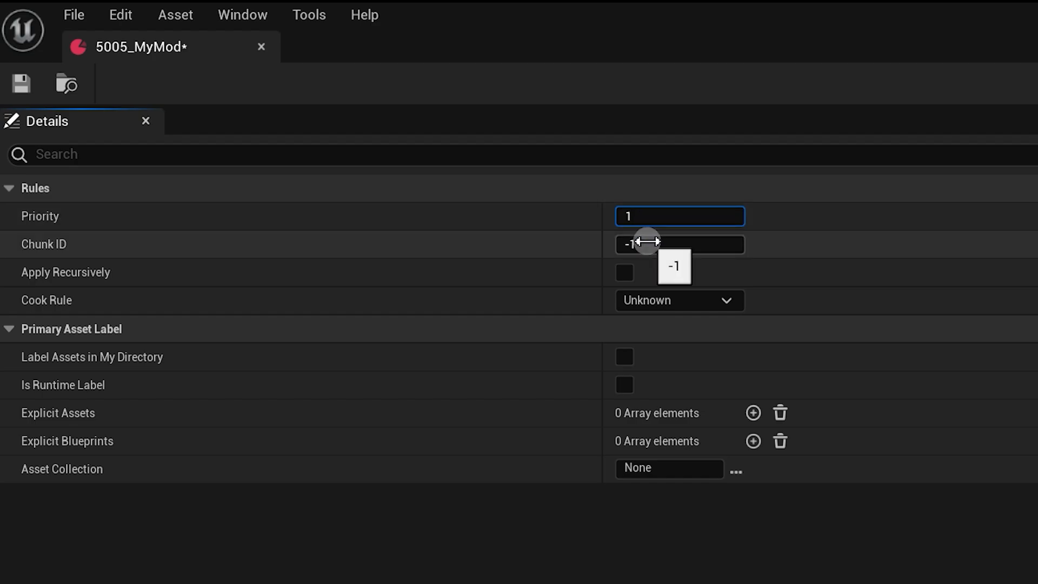
- Set the label's Chunk ID to 5005 and Cook Rule to Always Cook, and enable Label Assets in My Directory
{"action": "left_click", "coordinate": [648, 242]}
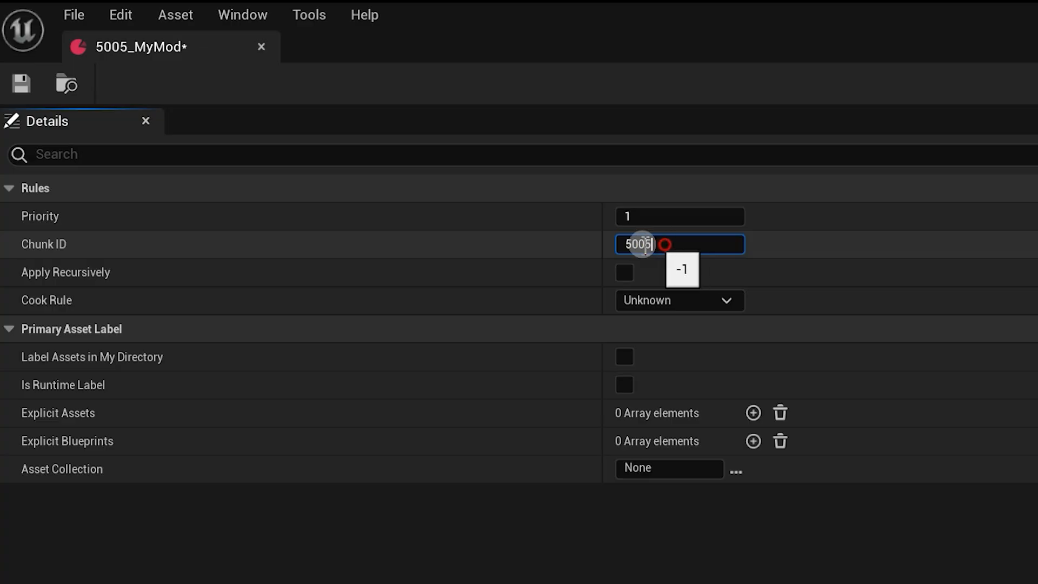
{"action": "key", "text": "Return"}
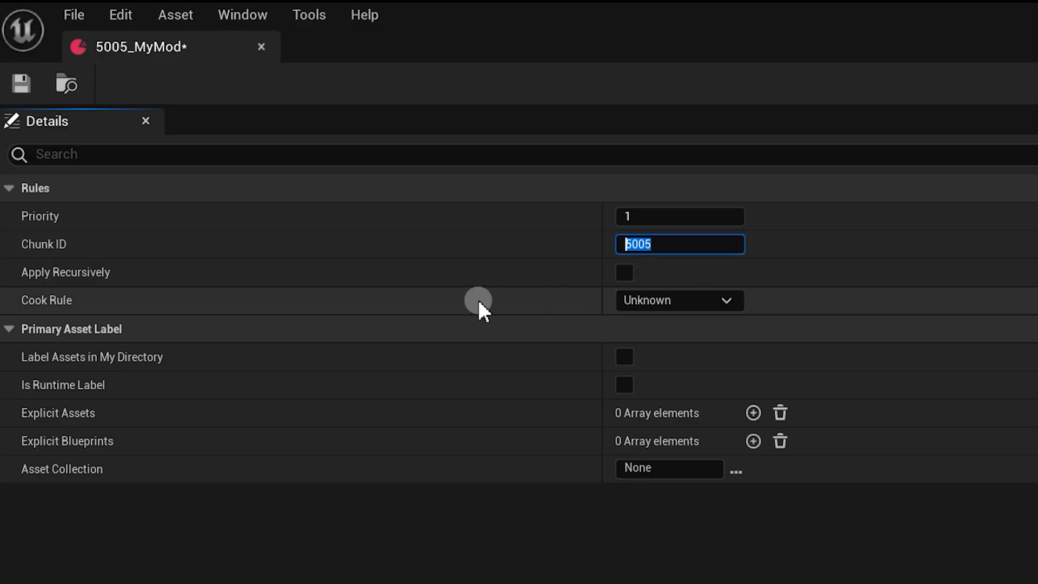
{"action": "left_click", "coordinate": [666, 302]}
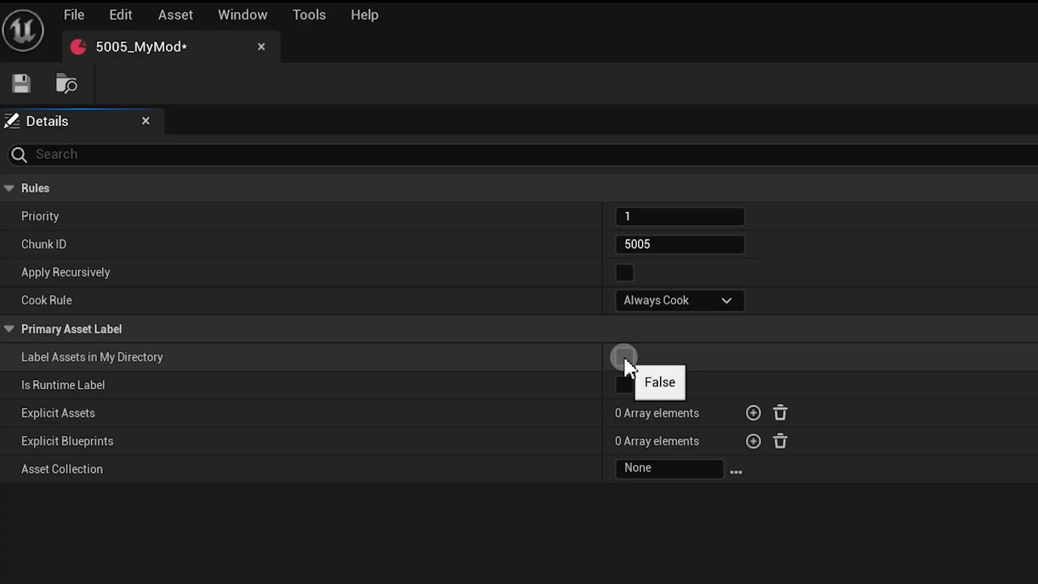
{"action": "left_click", "coordinate": [624, 356]}
- Add an Explicit Assets entry, assign IP_hms_bdf_1p_v1 from the Item_Prefab/hms/bdf folder to it, and close the data asset
{"action": "left_click", "coordinate": [757, 416]}
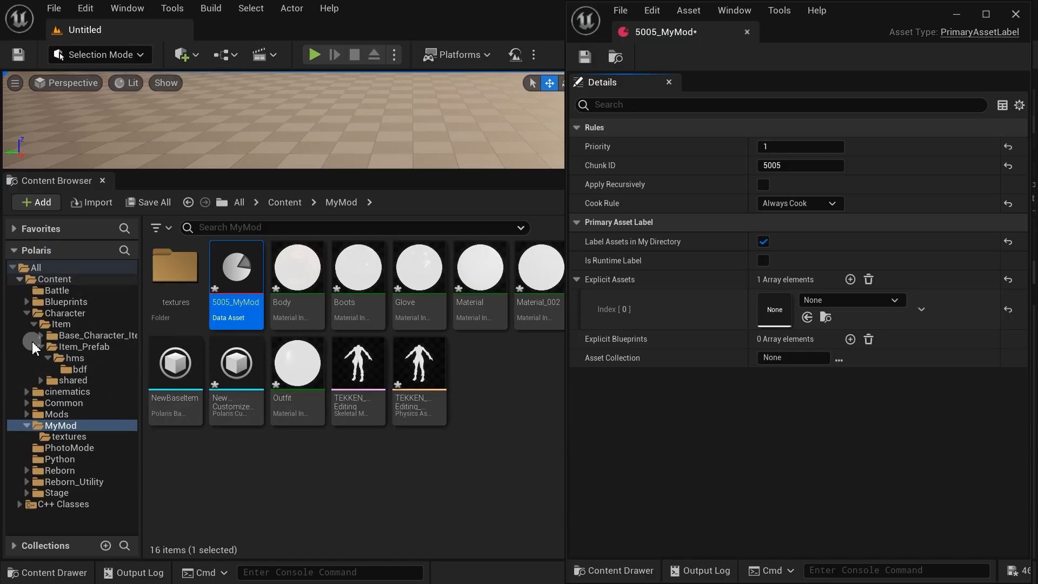
{"action": "left_click", "coordinate": [108, 369]}
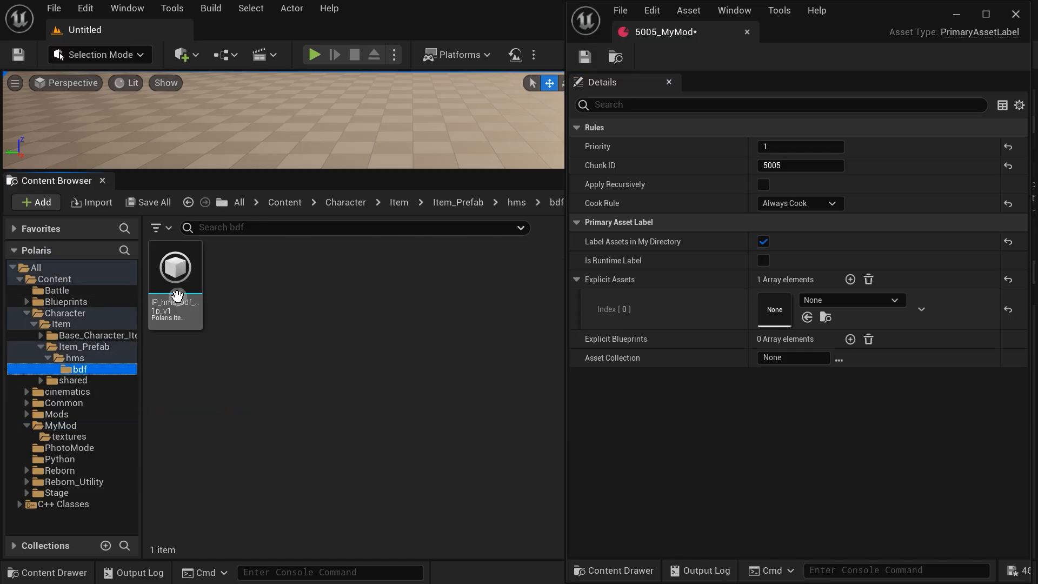
{"action": "left_click_drag", "start_coordinate": [172, 284], "coordinate": [783, 320]}
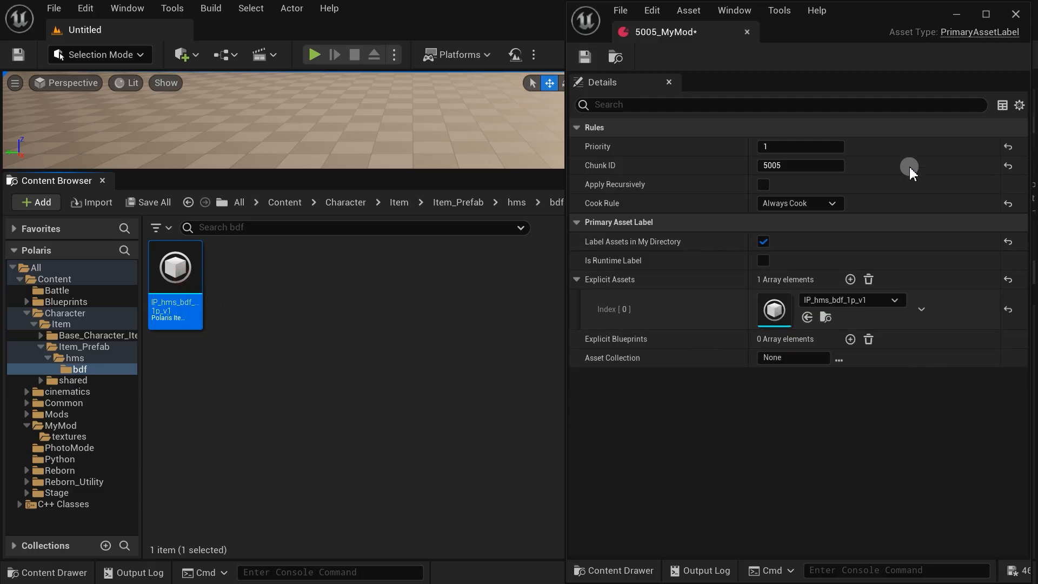
{"action": "left_click", "coordinate": [1016, 13]}
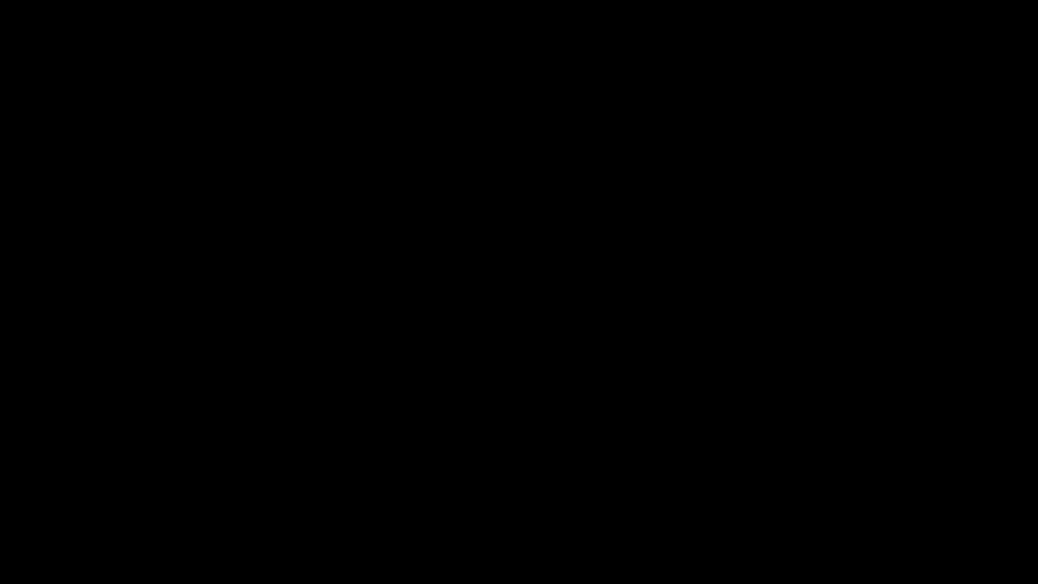
- Save all unsaved project content and check the material slots of MyMod's TEKKEN_Editing skeletal mesh
{"action": "left_click", "coordinate": [127, 426]}
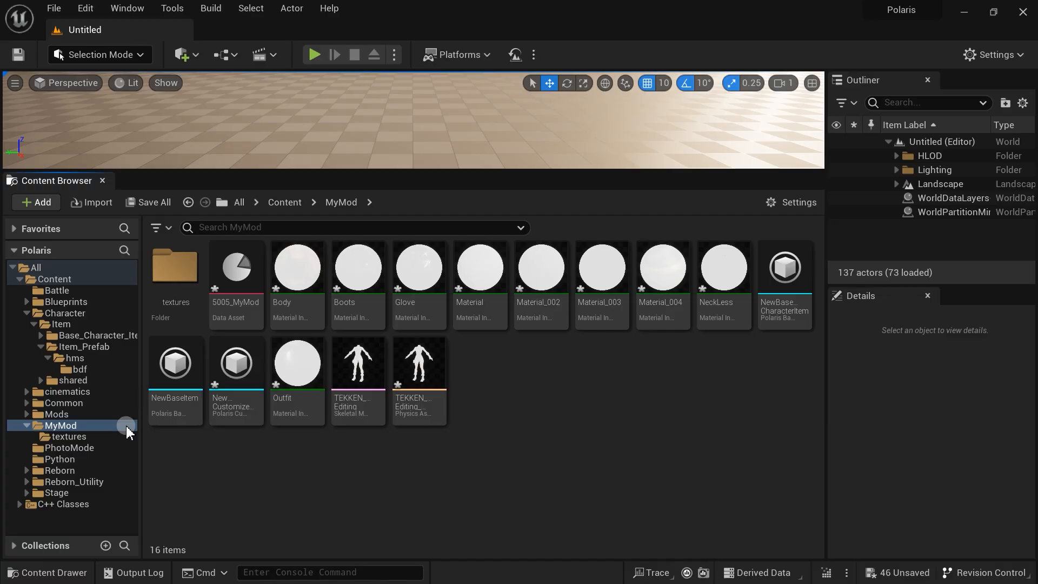
{"action": "left_click", "coordinate": [153, 204]}
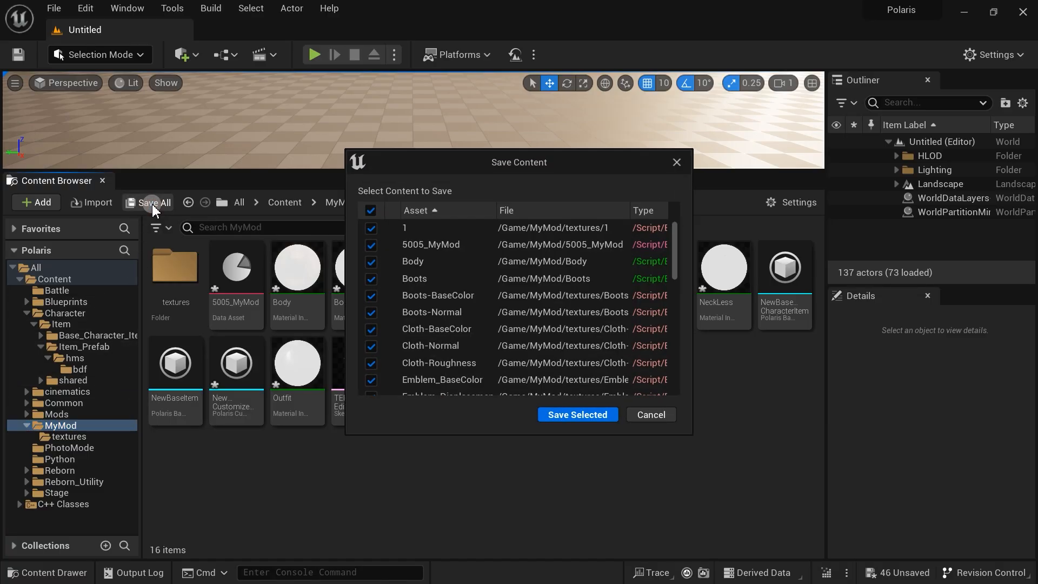
{"action": "left_click", "coordinate": [592, 414]}
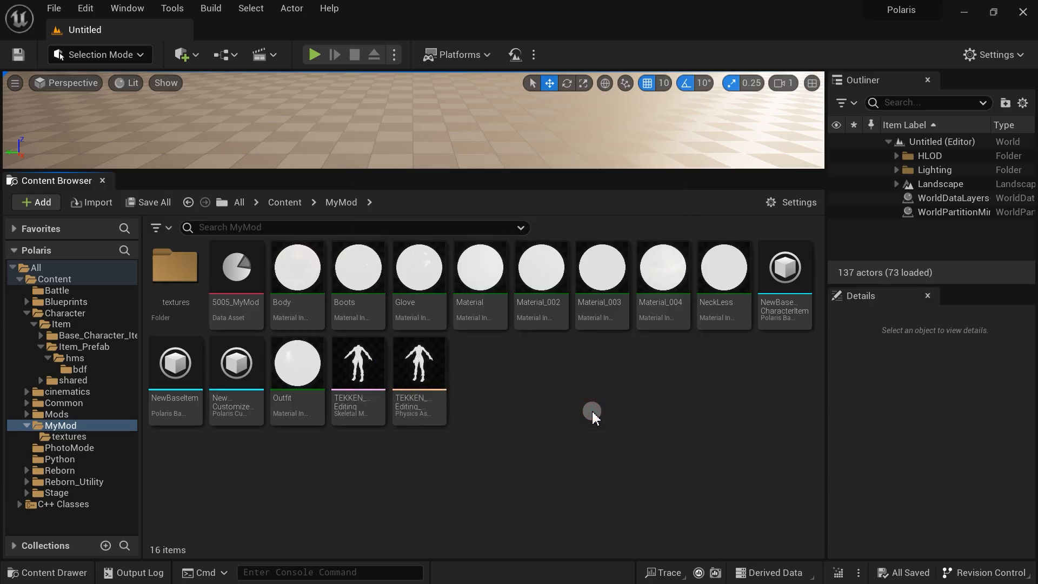
{"action": "double_click", "coordinate": [359, 363]}
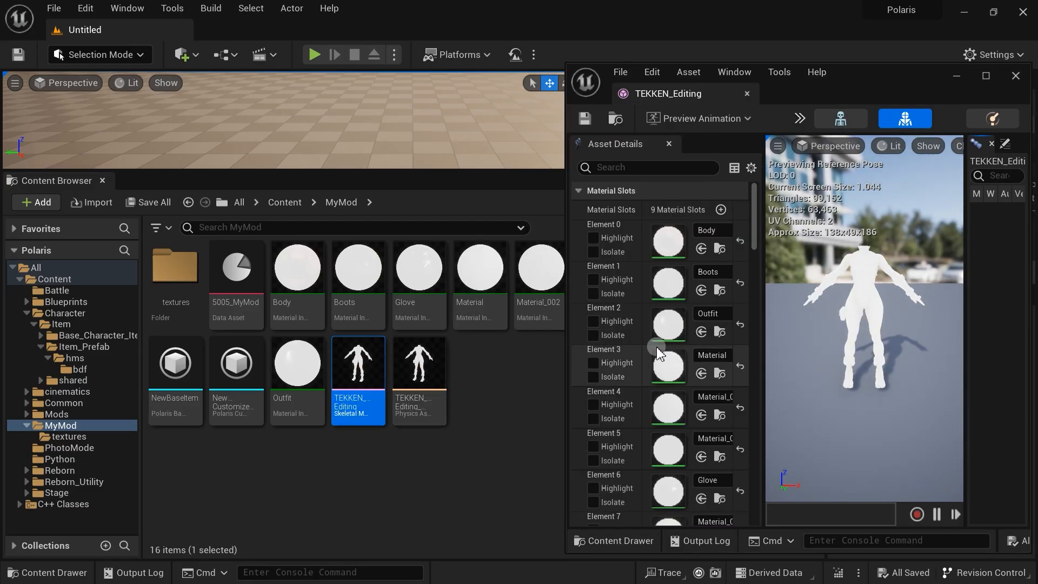
{"action": "scroll", "coordinate": [645, 346], "scroll_direction": "down", "scroll_amount": 3}
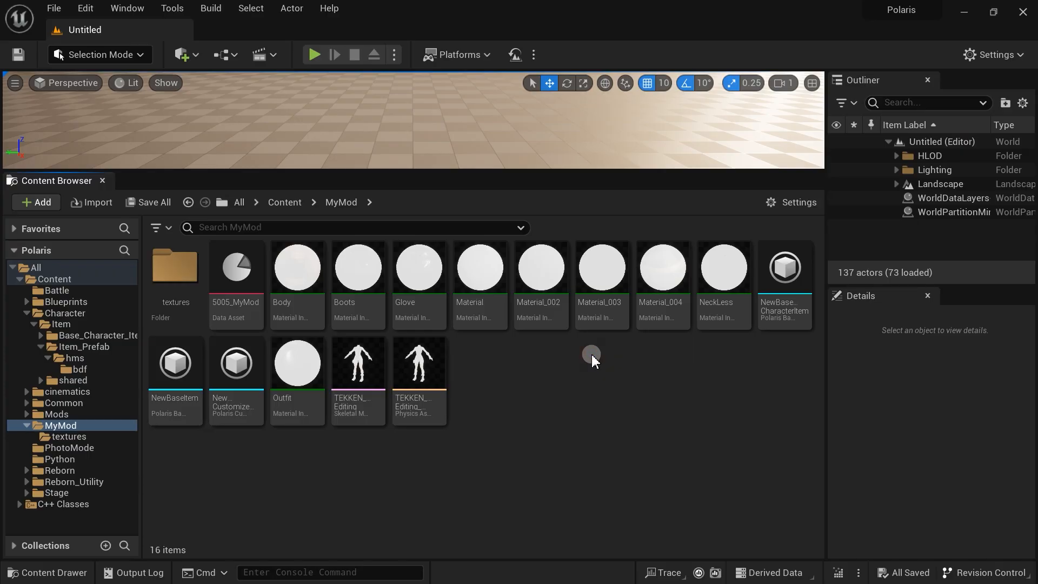
- Package the project for Windows, using Polaris-Project-main as the output folder
{"action": "left_click", "coordinate": [488, 54]}
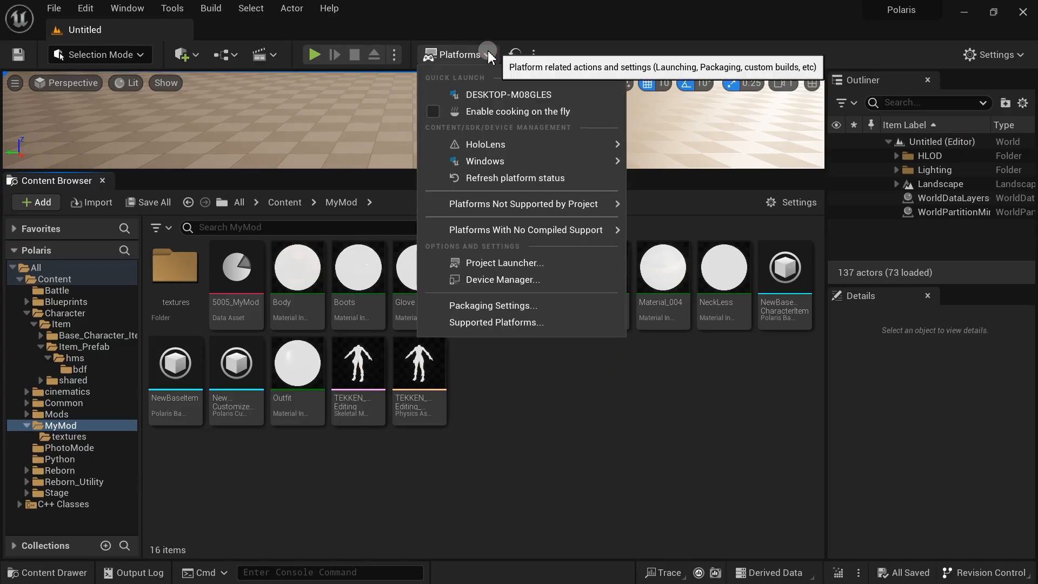
{"action": "mouse_move", "coordinate": [510, 161]}
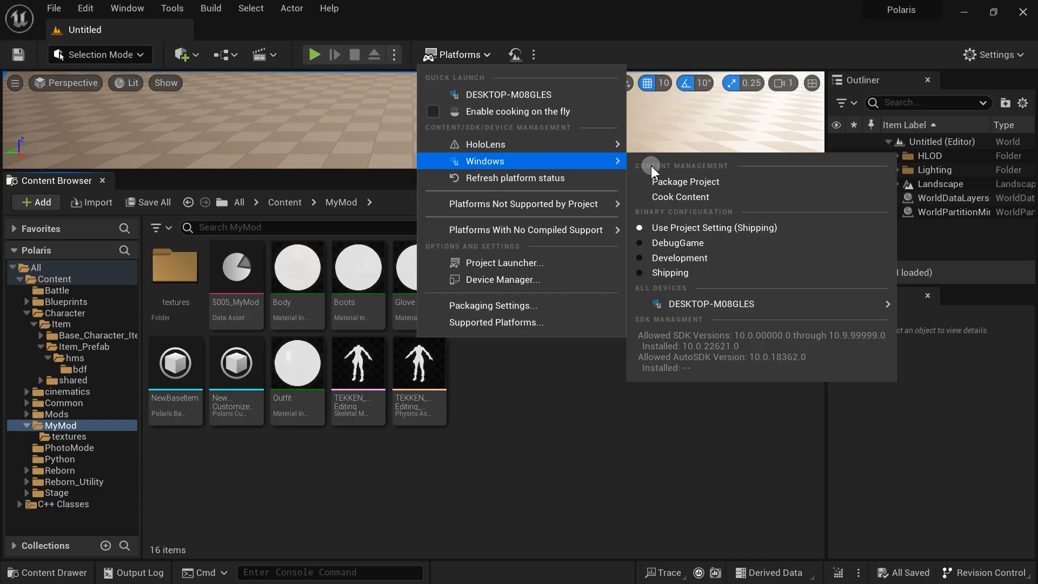
{"action": "left_click", "coordinate": [669, 183]}
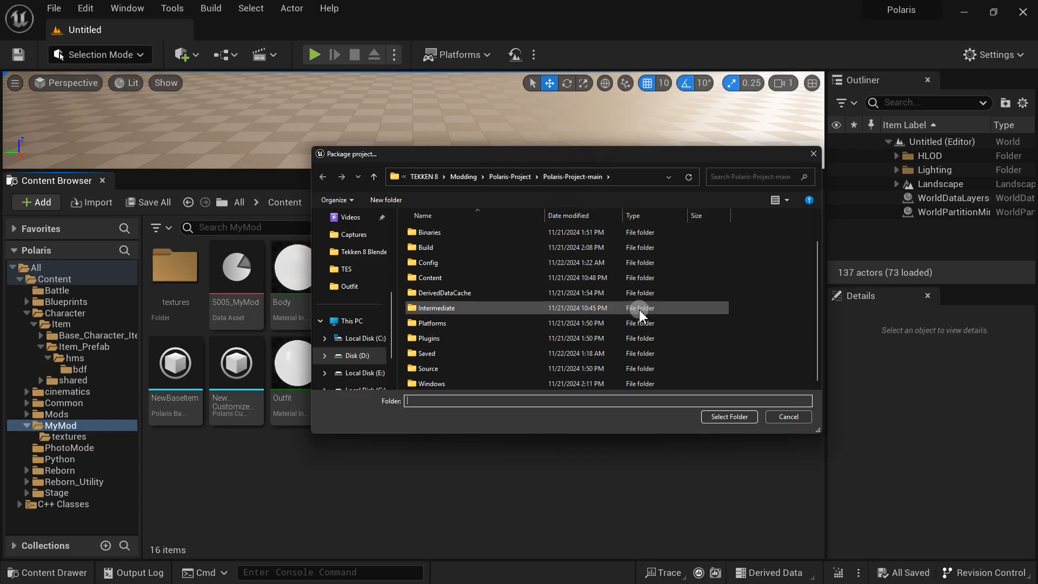
{"action": "left_click", "coordinate": [714, 417]}
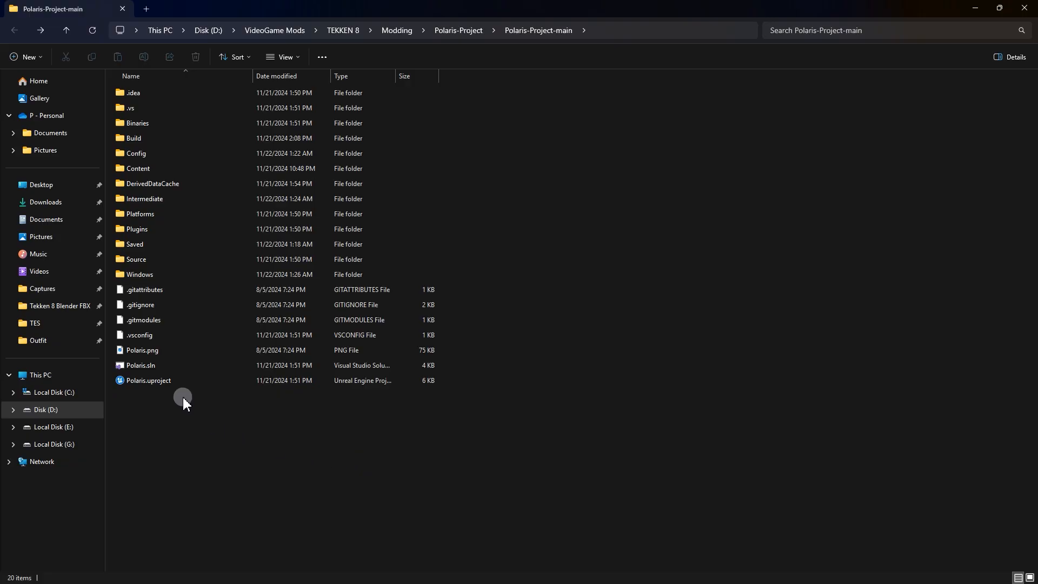
- In File Explorer, open the packaged build's Windows\Polaris\Content\Paks folder inside Polaris-Project-main
{"action": "left_click", "coordinate": [178, 384]}
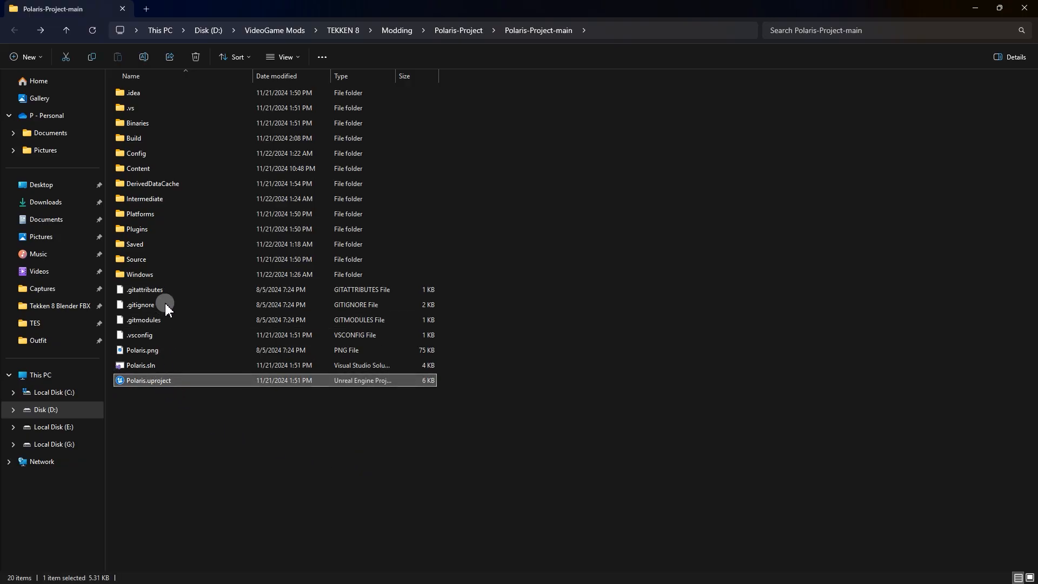
{"action": "double_click", "coordinate": [159, 274]}
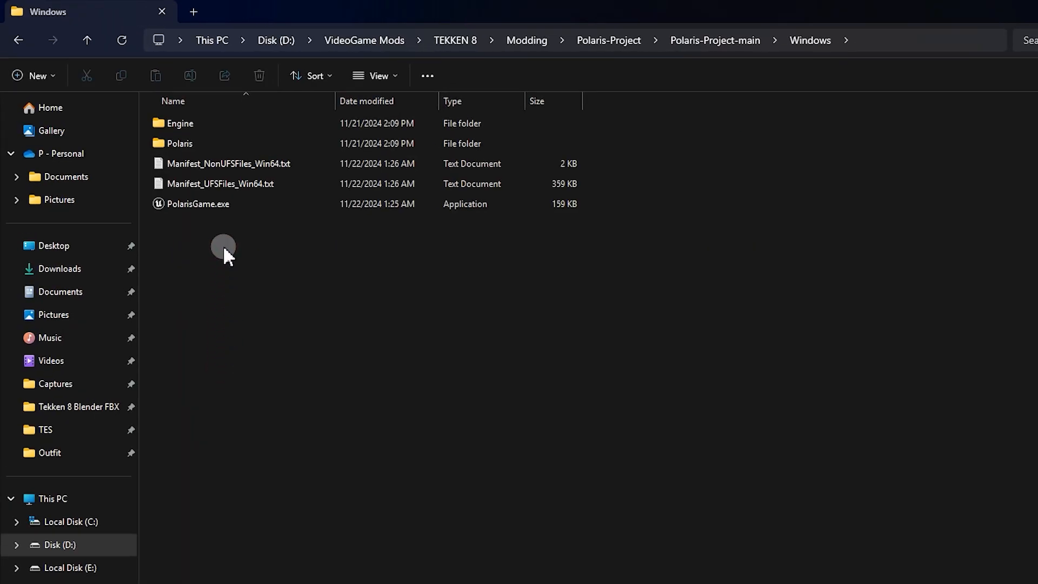
{"action": "double_click", "coordinate": [228, 144]}
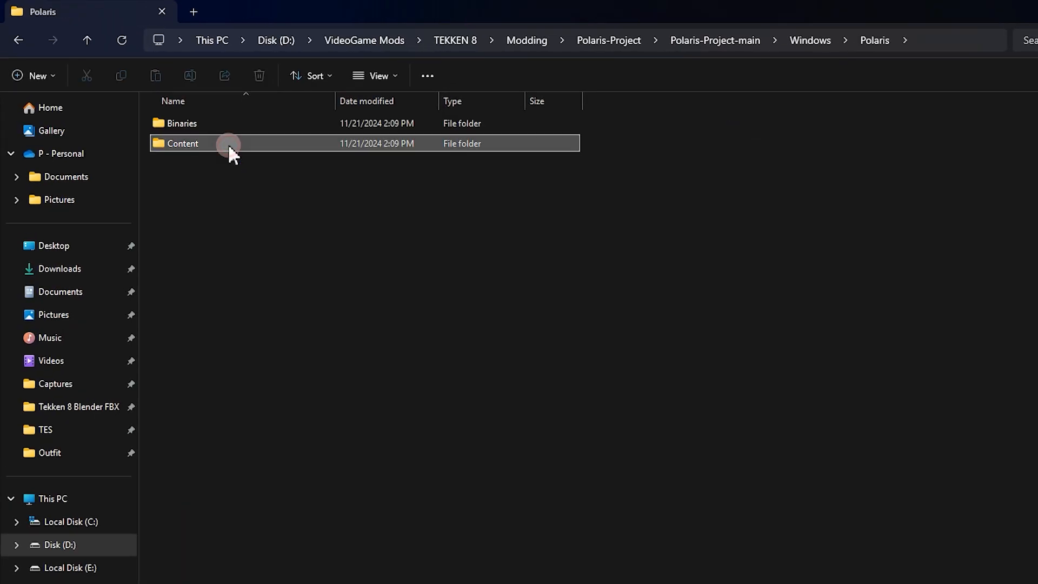
{"action": "double_click", "coordinate": [228, 143]}
{"action": "left_click", "coordinate": [232, 125]}
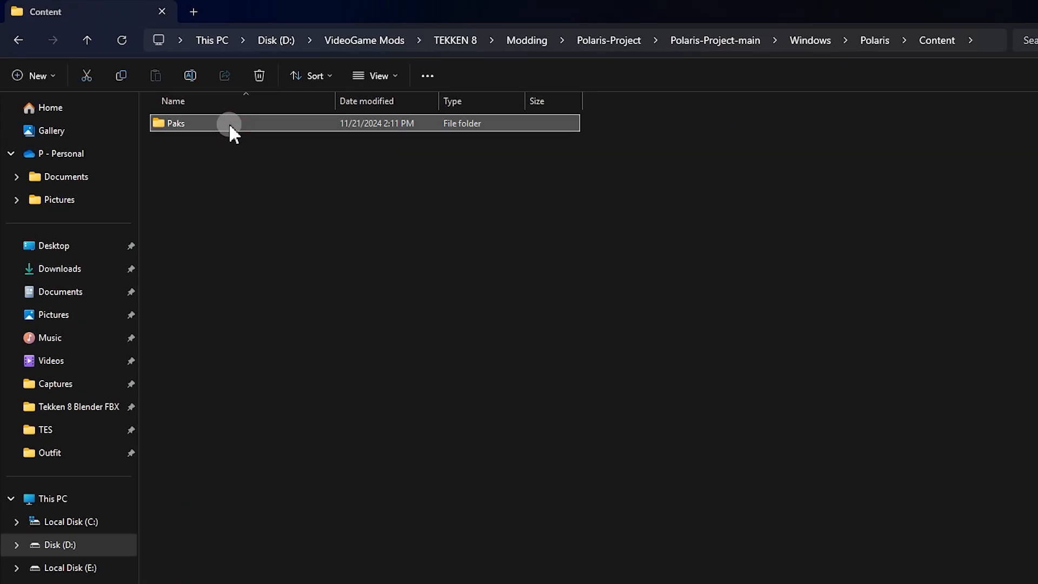
{"action": "double_click", "coordinate": [229, 122]}
{"action": "left_click_drag", "start_coordinate": [303, 431], "coordinate": [315, 108]}
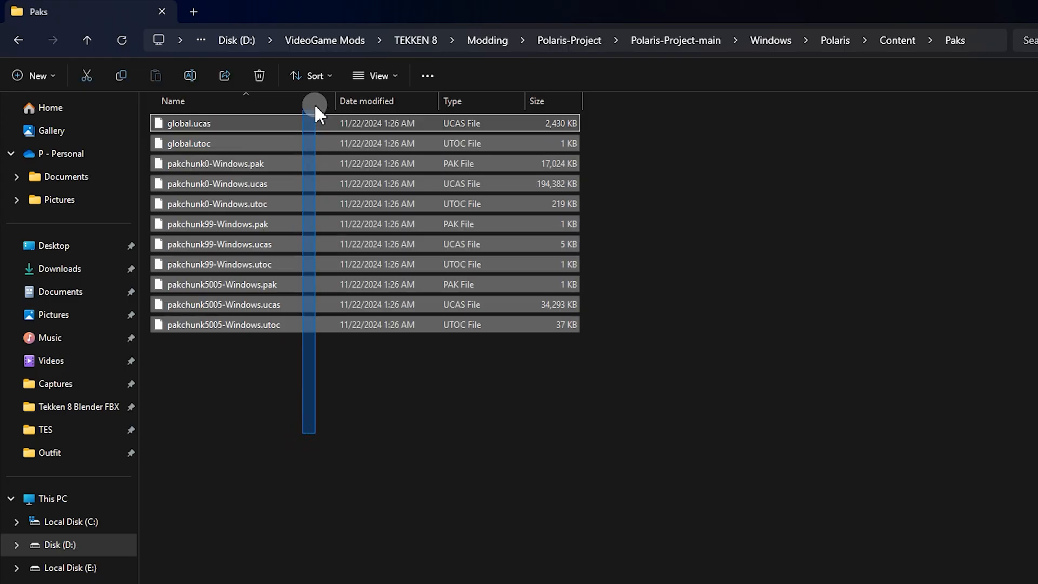
{"action": "left_click_drag", "start_coordinate": [258, 372], "coordinate": [274, 289]}
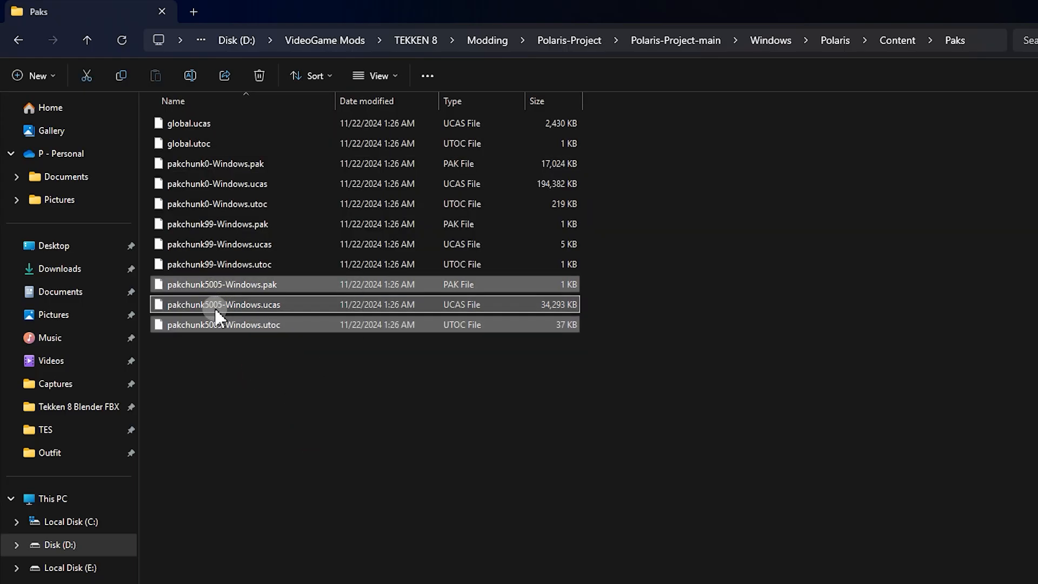
{"action": "left_click_drag", "start_coordinate": [591, 269], "coordinate": [401, 125]}
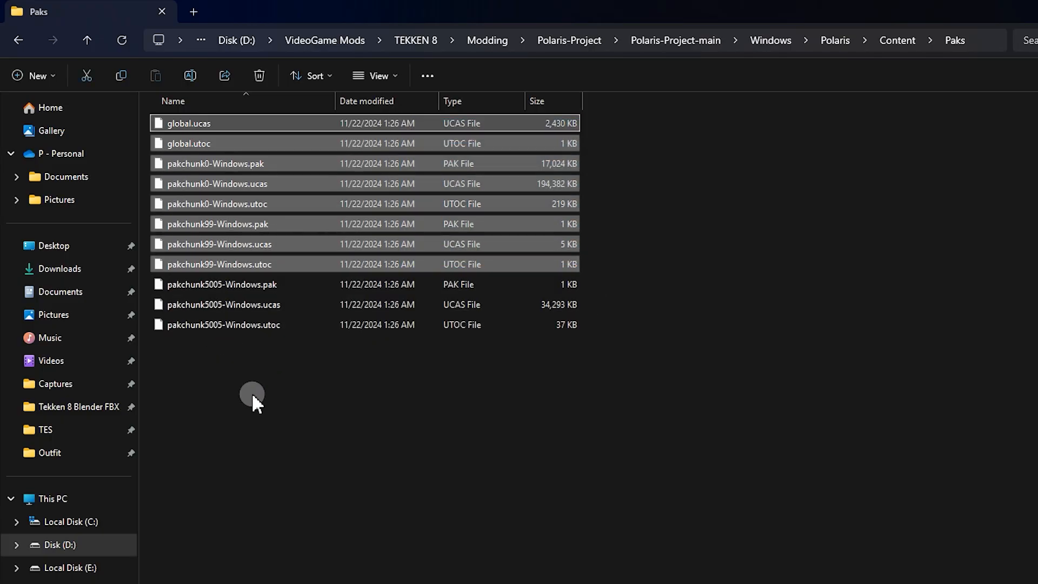
{"action": "left_click_drag", "start_coordinate": [253, 394], "coordinate": [299, 375]}
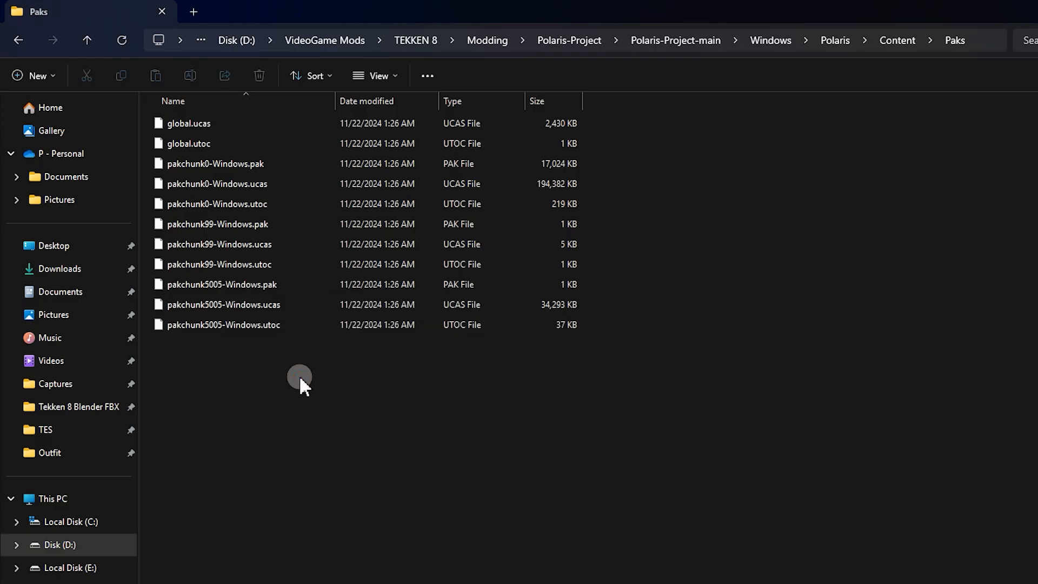
- Add the suffix _P to the names of the pakchunk5005-Windows .pak, .ucas and .utoc files, before their extensions
{"action": "left_click", "coordinate": [261, 287]}
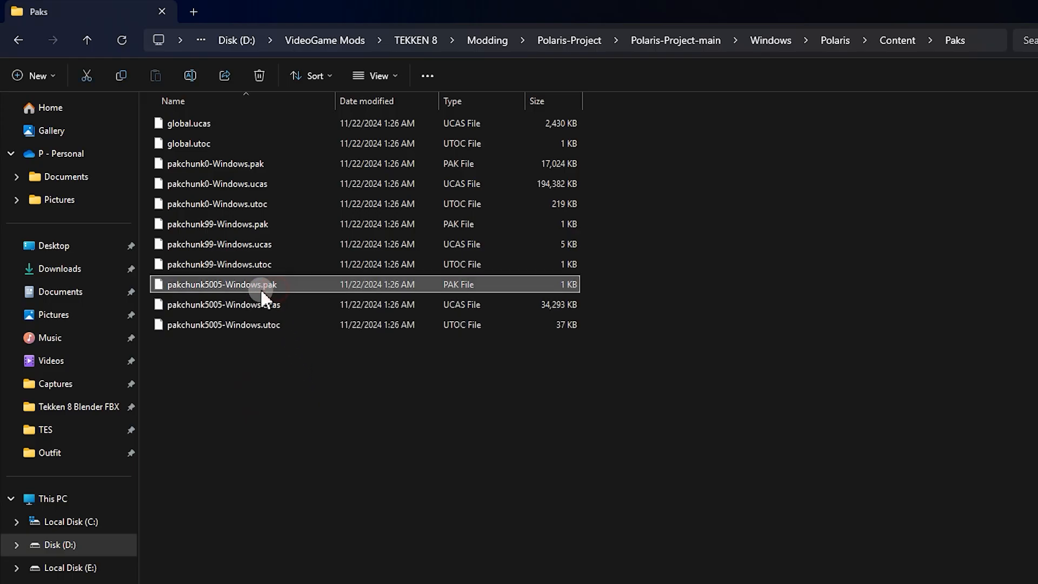
{"action": "left_click", "coordinate": [261, 284]}
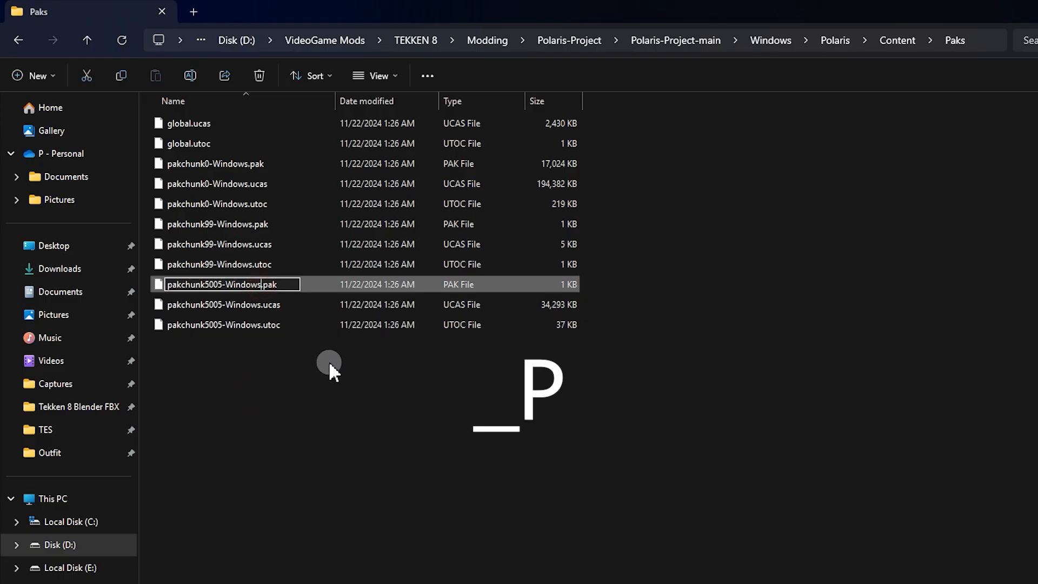
{"action": "type", "text": "_P"}
{"action": "left_click", "coordinate": [266, 304]}
{"action": "left_click", "coordinate": [264, 305]}
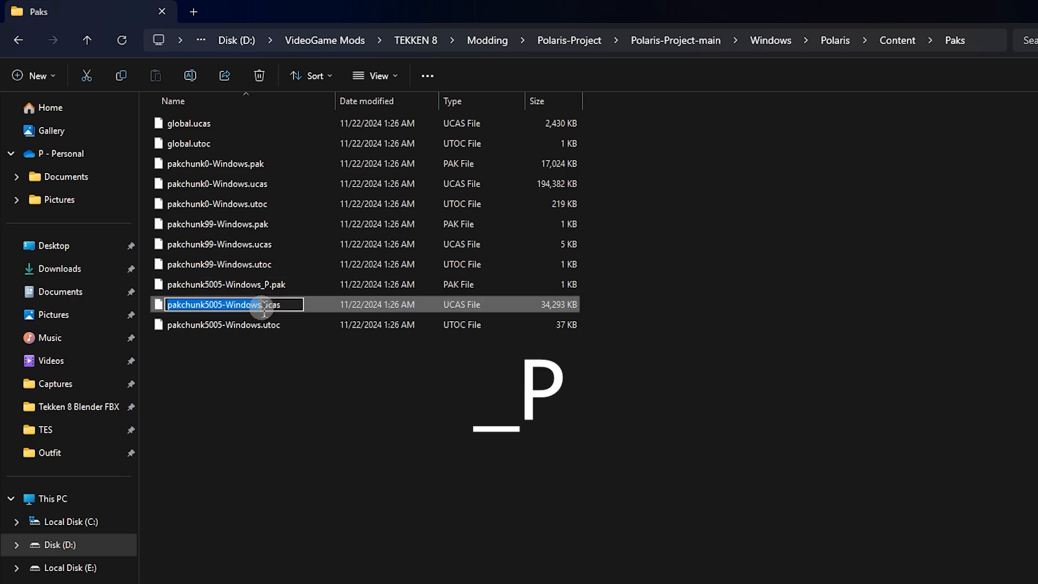
{"action": "left_click", "coordinate": [261, 305]}
{"action": "type", "text": "_P"}
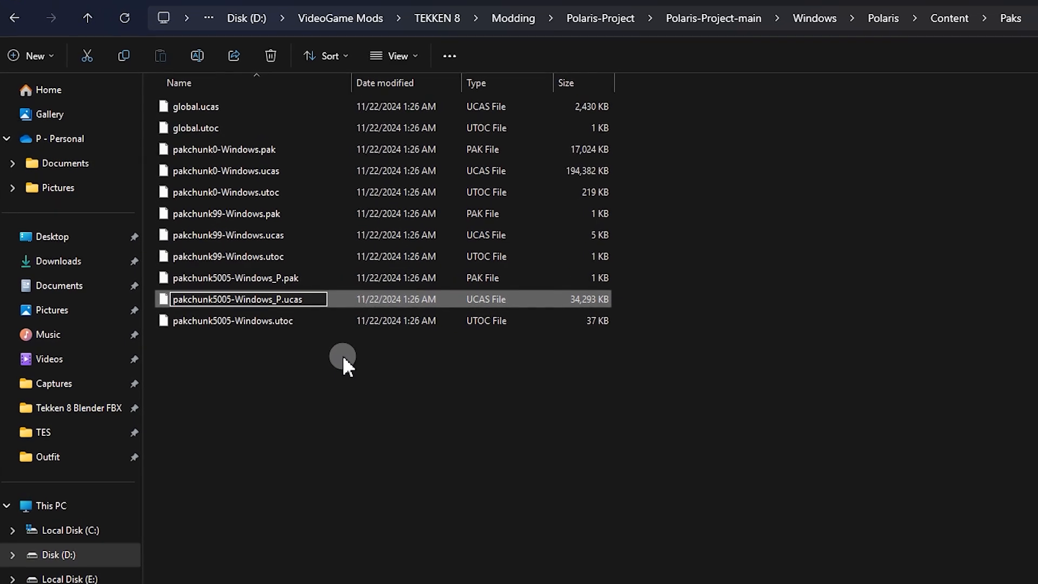
{"action": "left_click", "coordinate": [286, 324]}
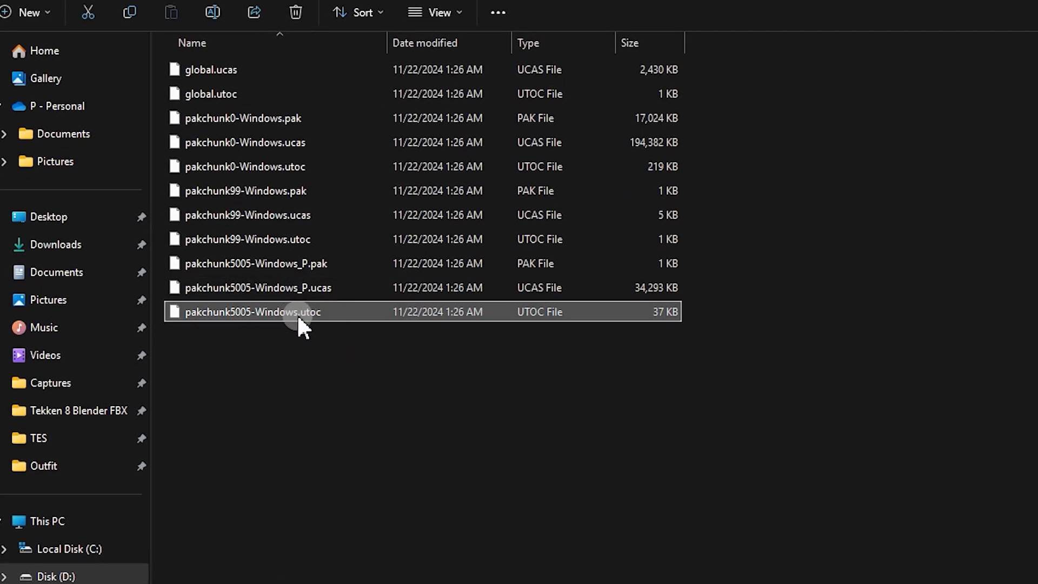
{"action": "left_click", "coordinate": [297, 314]}
{"action": "left_click", "coordinate": [298, 313]}
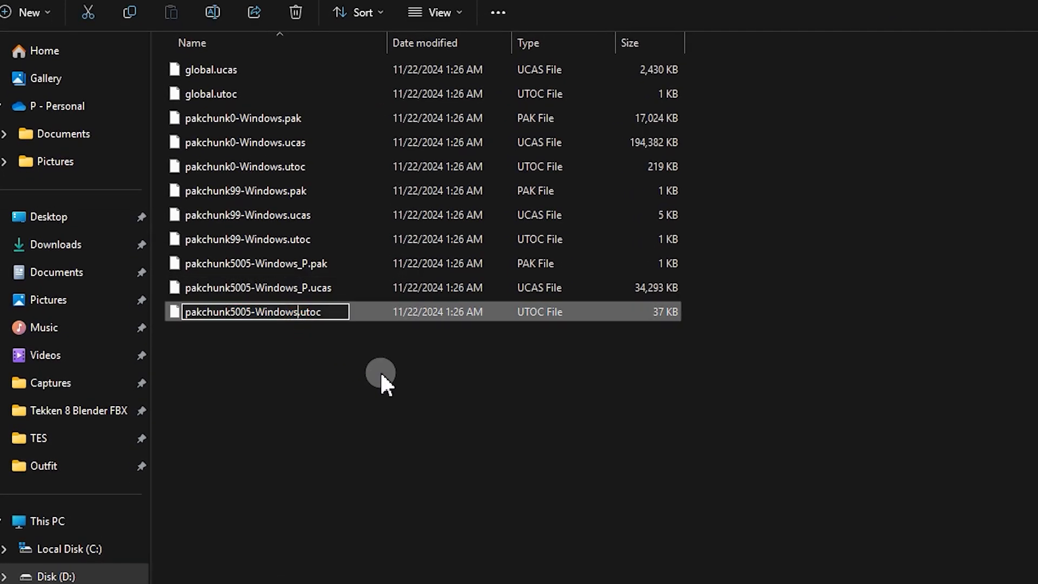
{"action": "type", "text": "_P"}
{"action": "key", "text": "Return"}
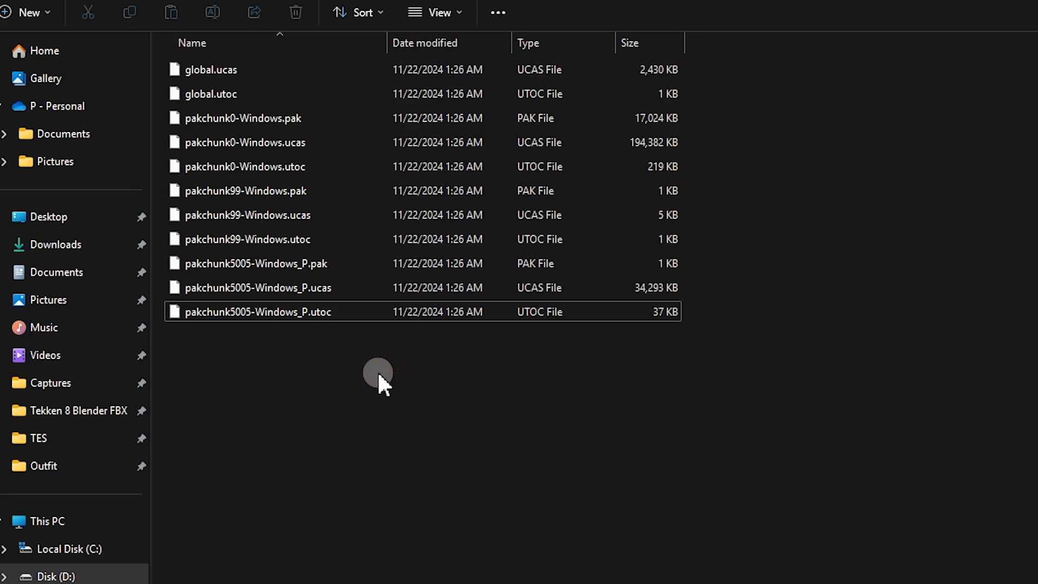
- Copy the three pakchunk5005-Windows_P files from the Paks folder
{"action": "left_click_drag", "start_coordinate": [300, 380], "coordinate": [371, 277]}
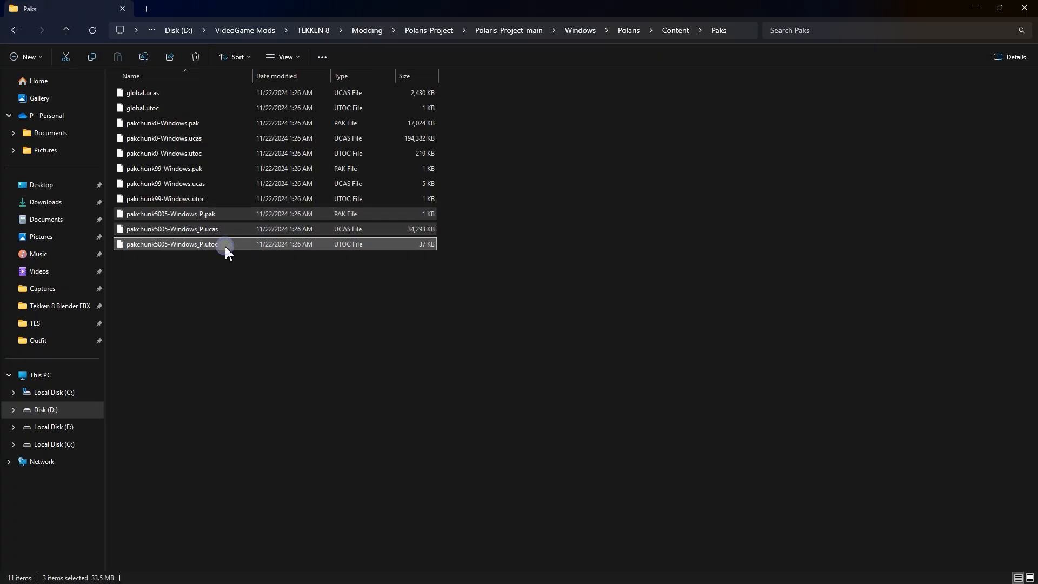
{"action": "right_click", "coordinate": [234, 249]}
{"action": "left_click", "coordinate": [274, 265]}
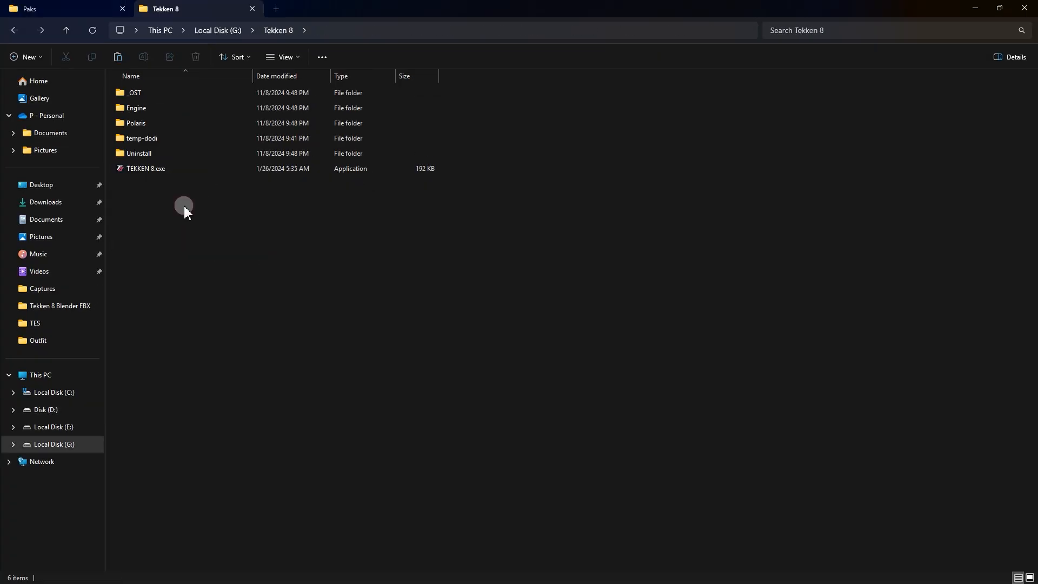
- Open the game's Polaris\Content\Paks folder inside the Tekken 8 directory
{"action": "left_click_drag", "start_coordinate": [183, 203], "coordinate": [194, 93]}
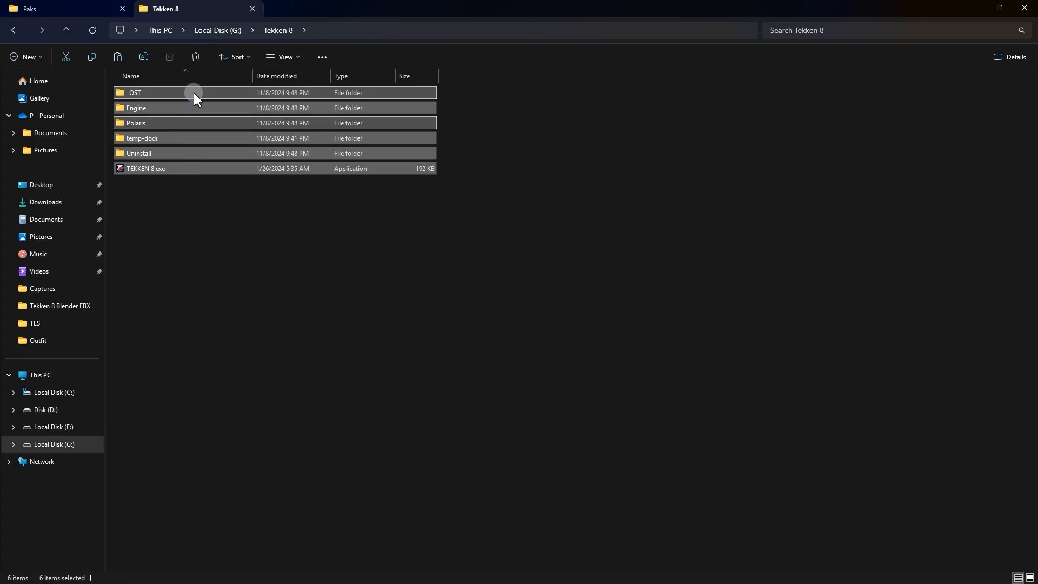
{"action": "left_click", "coordinate": [188, 126]}
{"action": "double_click", "coordinate": [175, 123]}
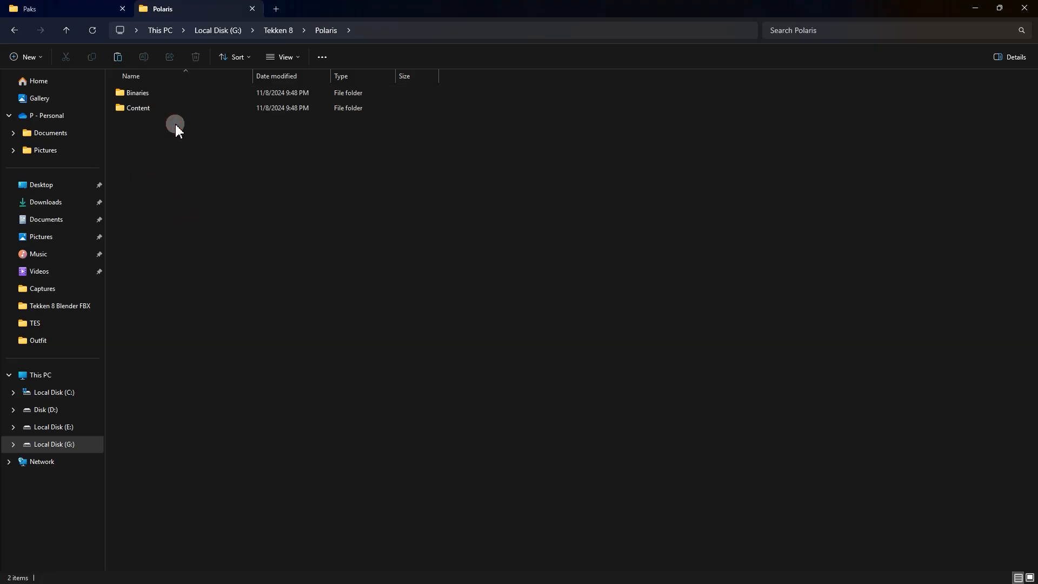
{"action": "left_click", "coordinate": [170, 108]}
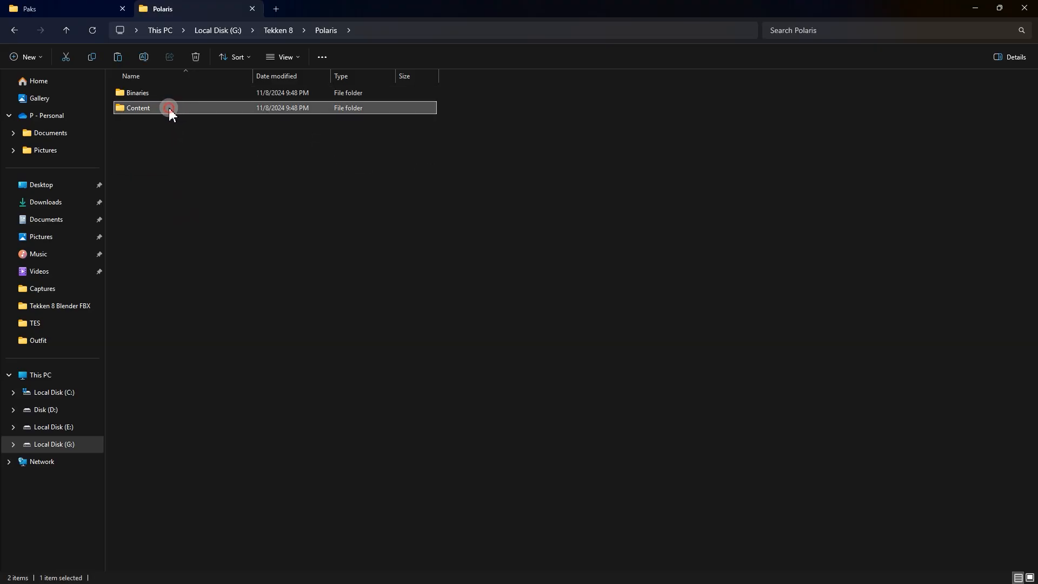
{"action": "double_click", "coordinate": [169, 108]}
{"action": "left_click", "coordinate": [156, 123]}
{"action": "double_click", "coordinate": [156, 124]}
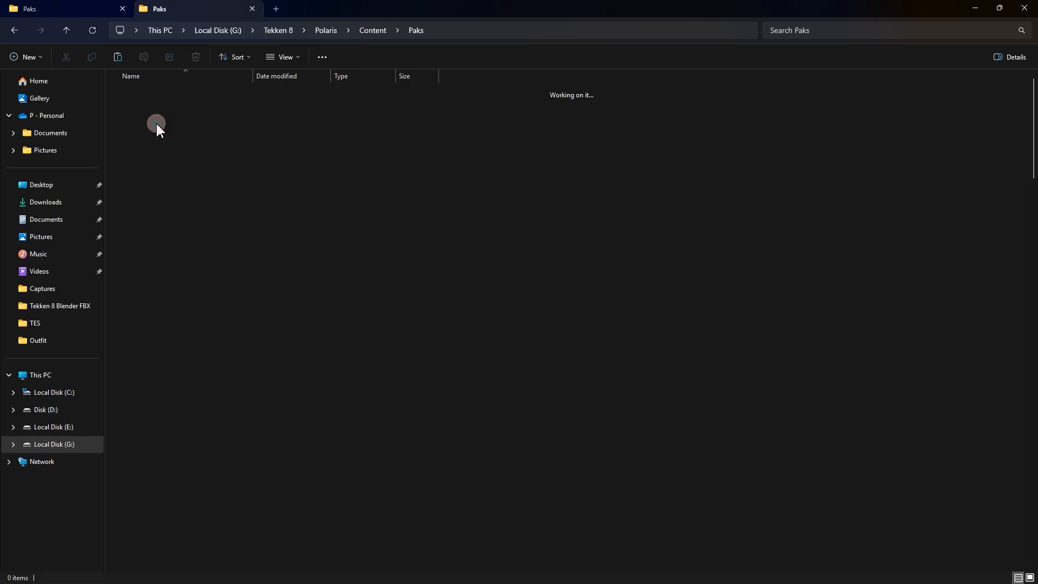
- Create a new folder named LogicMods in the game's Paks folder
{"action": "right_click", "coordinate": [503, 135]}
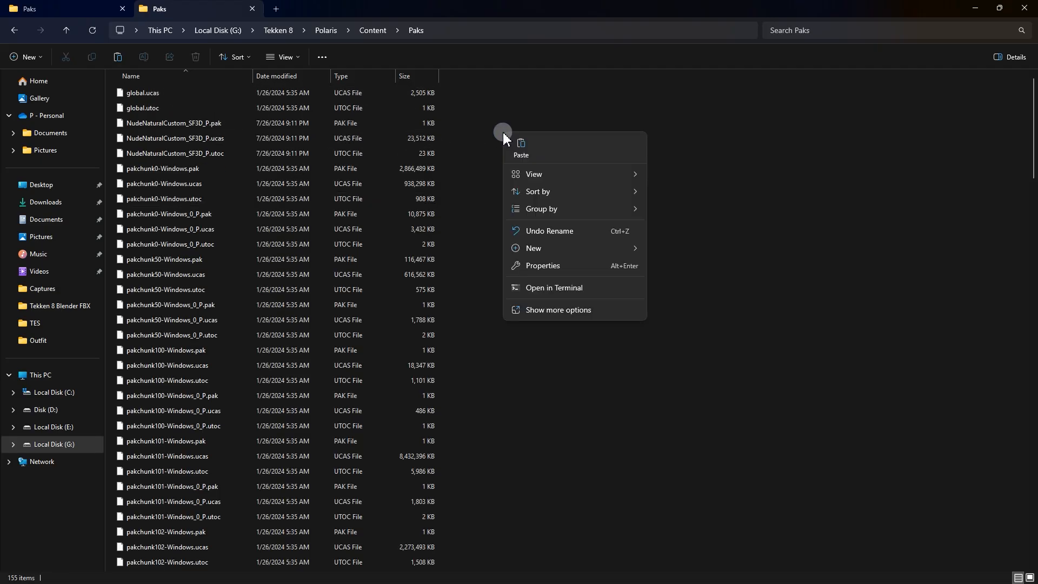
{"action": "mouse_move", "coordinate": [518, 248]}
{"action": "left_click", "coordinate": [676, 248]}
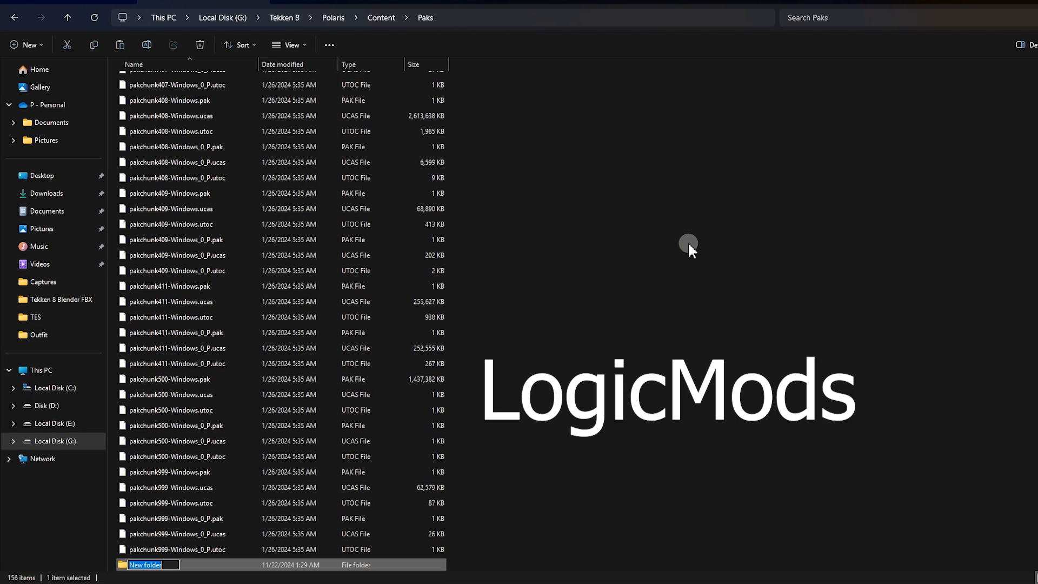
{"action": "type", "text": "LogicM"}
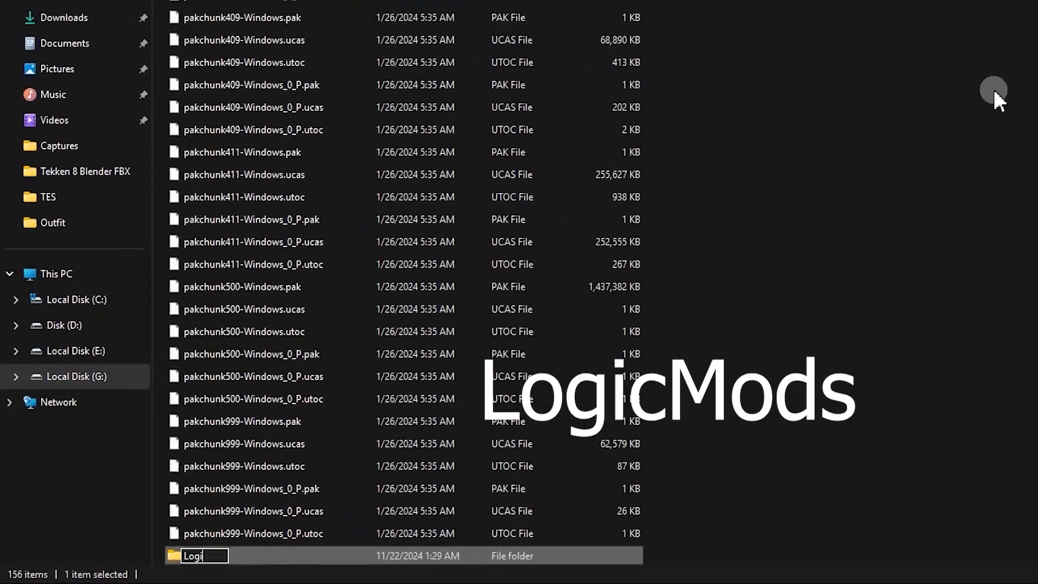
{"action": "type", "text": "ods"}
{"action": "key", "text": "Return"}
{"action": "left_click", "coordinate": [1022, 87]}
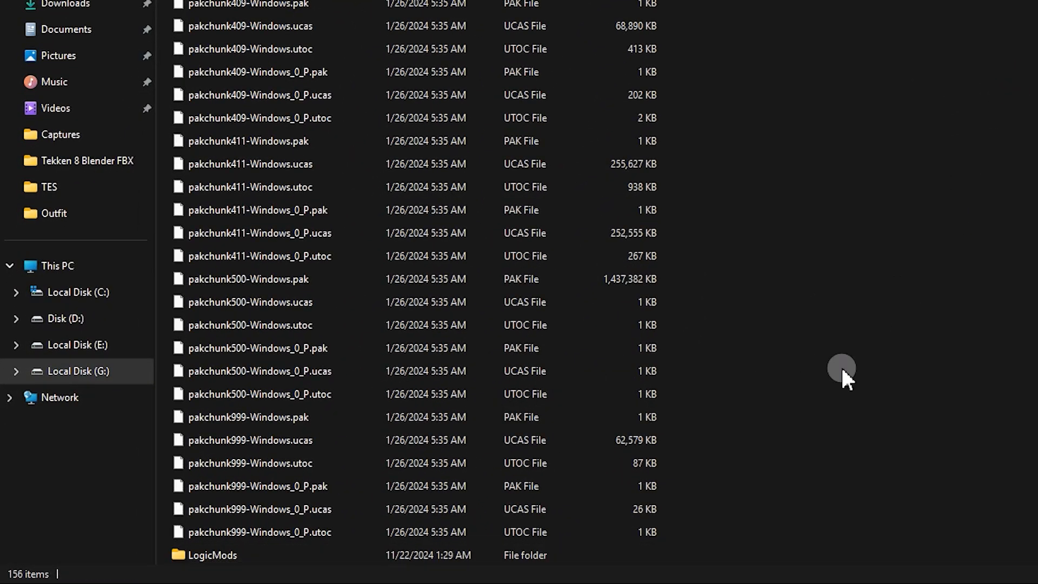
- Paste the three copied pakchunk5005-Windows_P files into the LogicMods folder
{"action": "double_click", "coordinate": [315, 549]}
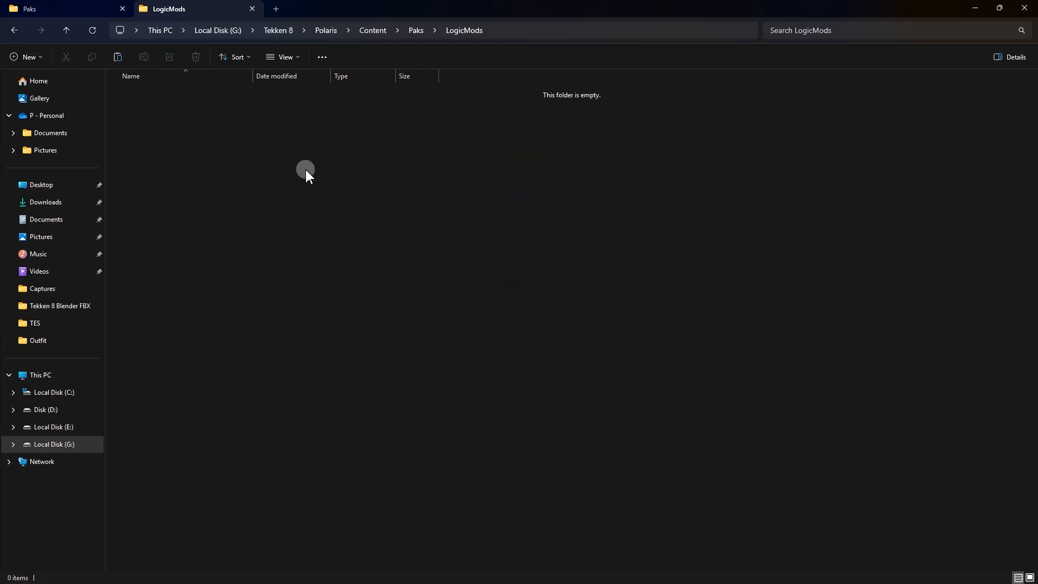
{"action": "right_click", "coordinate": [264, 158]}
{"action": "left_click", "coordinate": [279, 166]}
{"action": "left_click", "coordinate": [191, 150]}
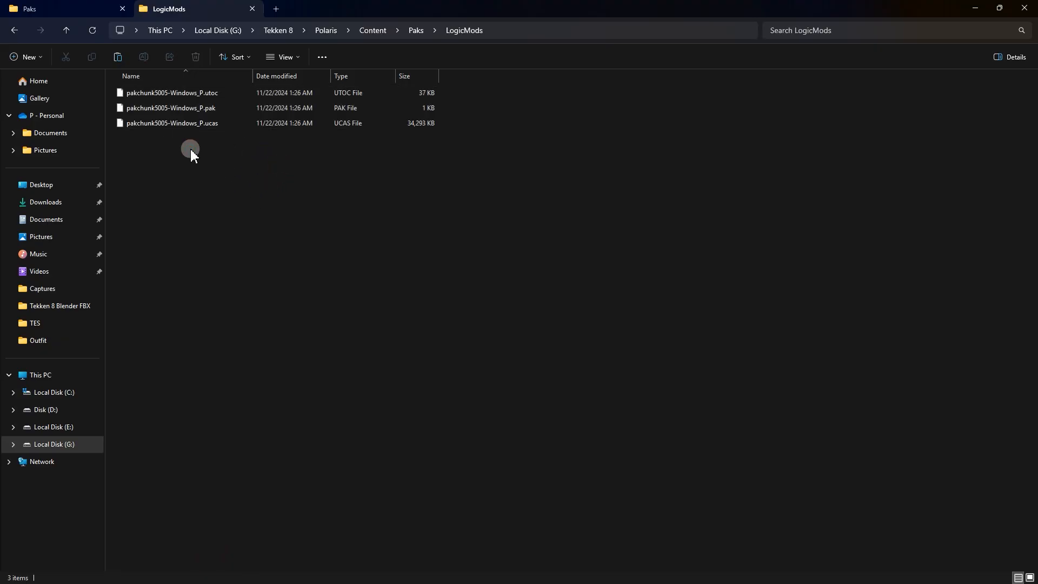
- Return to the Tekken 8 root folder and launch TEKKEN 8.exe
{"action": "key", "text": "alt+Left"}
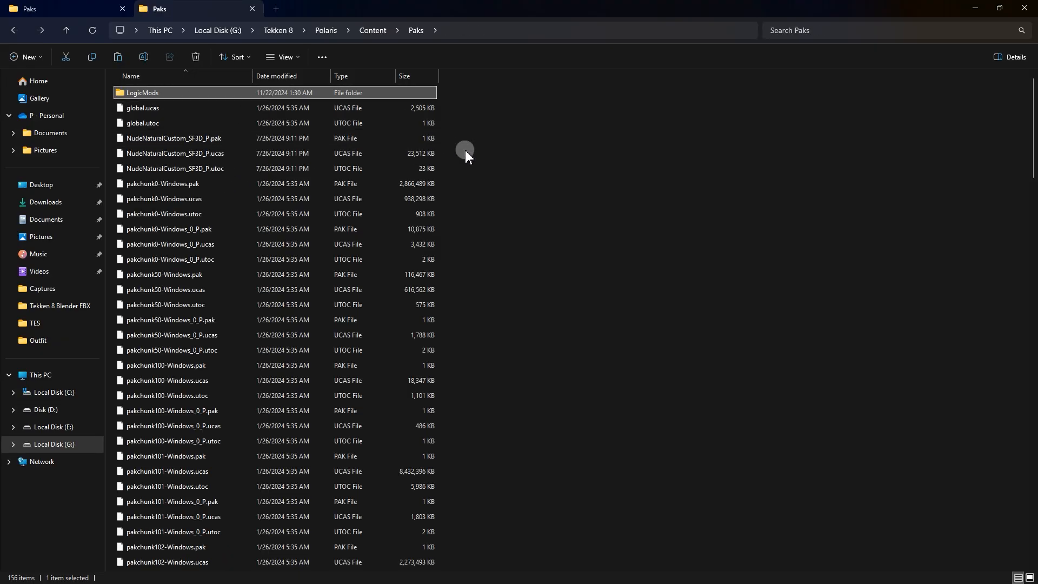
{"action": "key", "text": "alt+Up"}
{"action": "key", "text": "alt+Up"}
{"action": "key", "text": "alt+Up"}
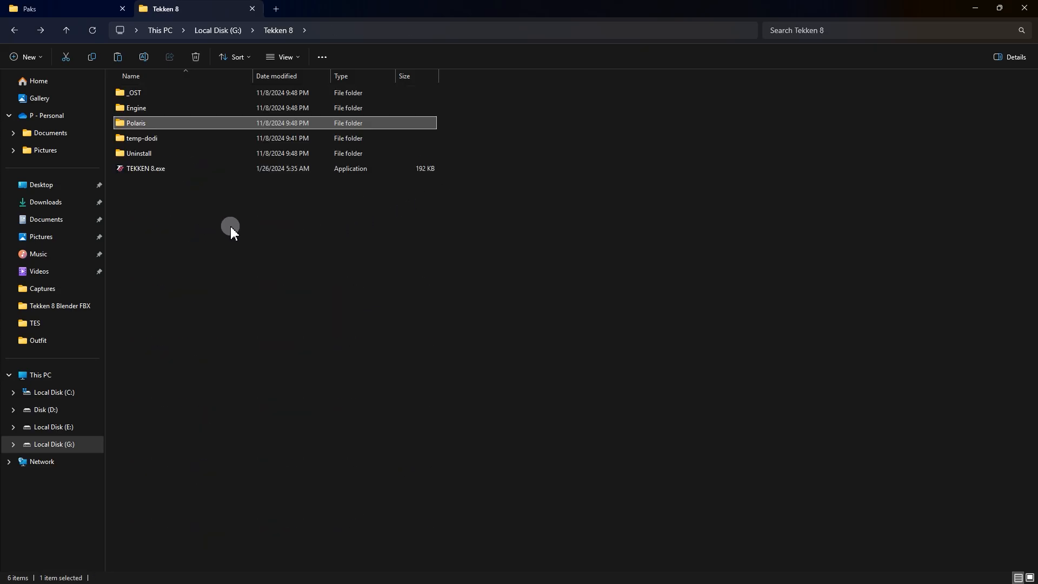
{"action": "double_click", "coordinate": [191, 170]}
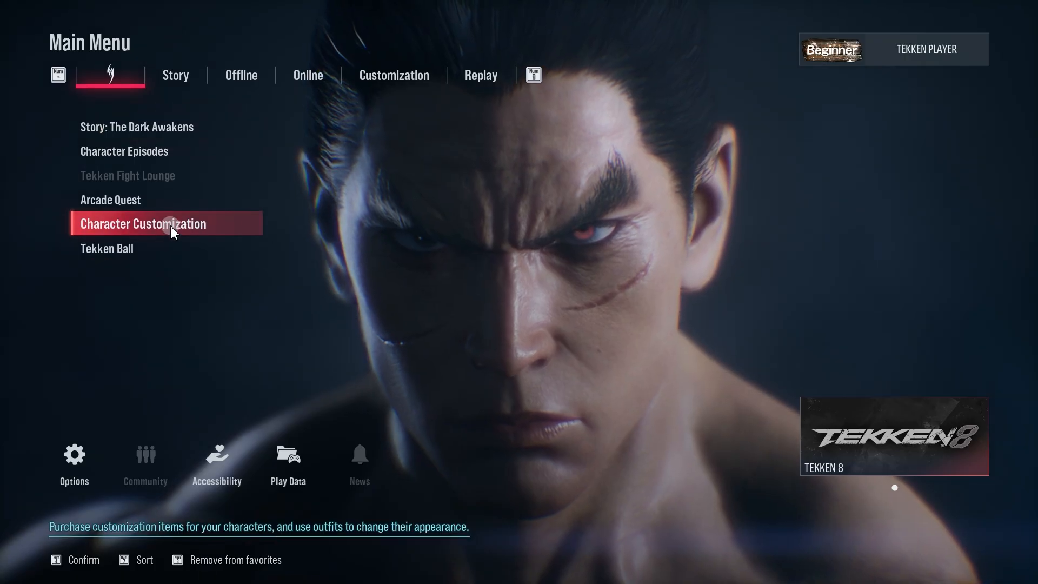
- In Tekken 8, open Character Customization for Lili and equip the TK8 Style (Alternate A) entire-body outfit
{"action": "left_click", "coordinate": [170, 225]}
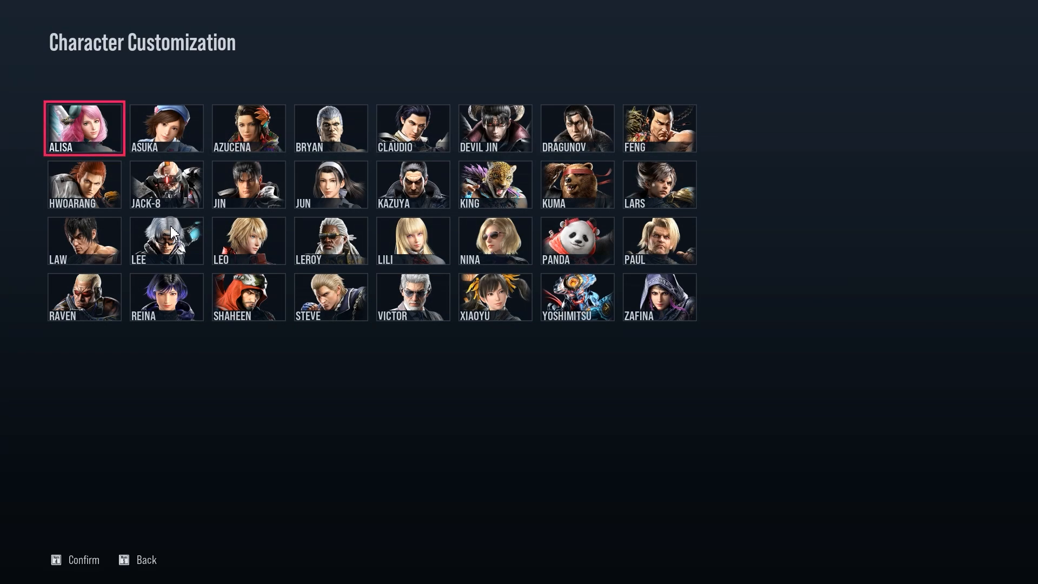
{"action": "left_click", "coordinate": [431, 259]}
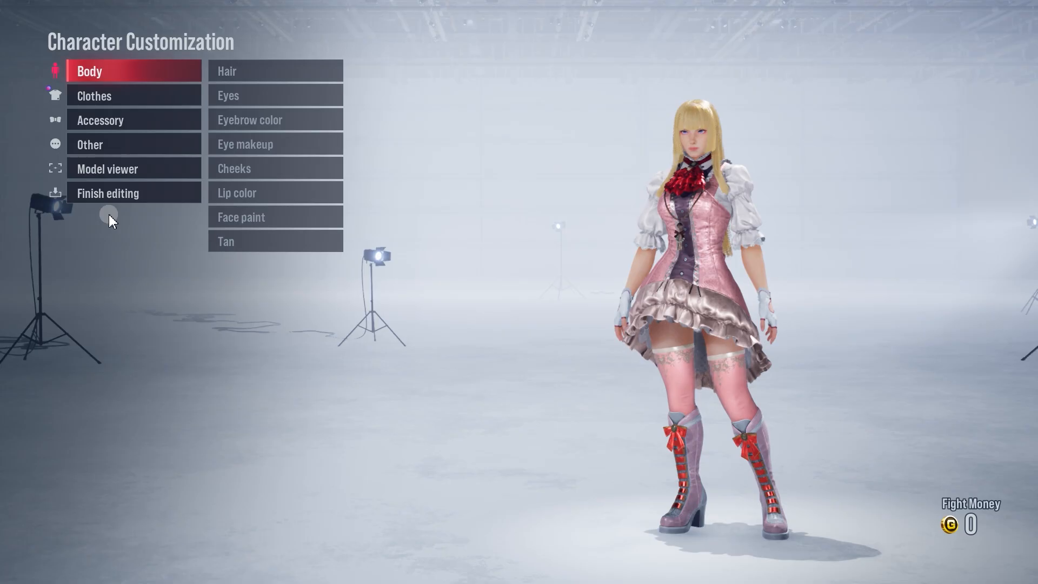
{"action": "left_click", "coordinate": [118, 95]}
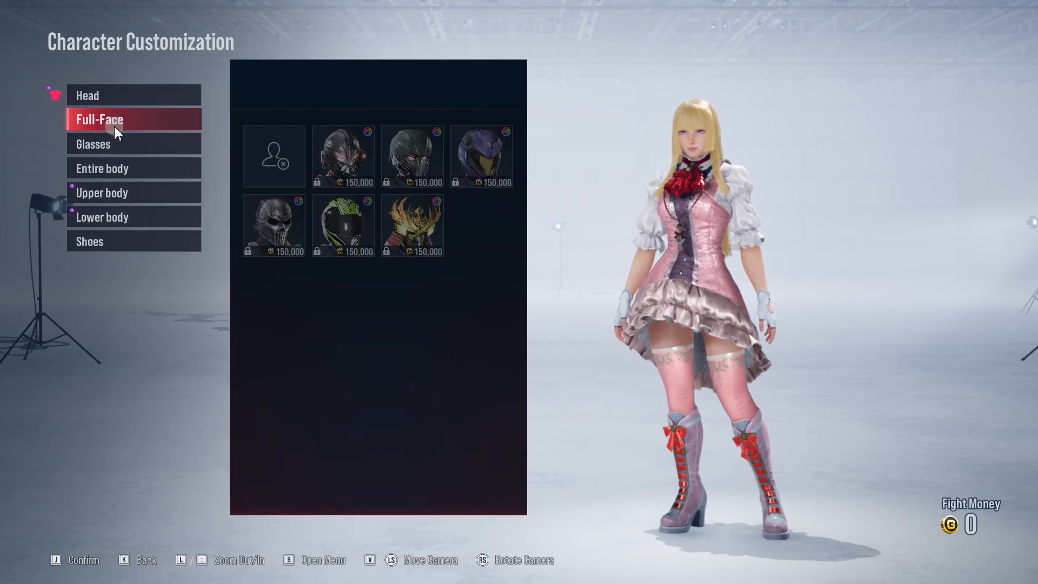
{"action": "left_click", "coordinate": [120, 170]}
{"action": "left_click", "coordinate": [351, 165]}
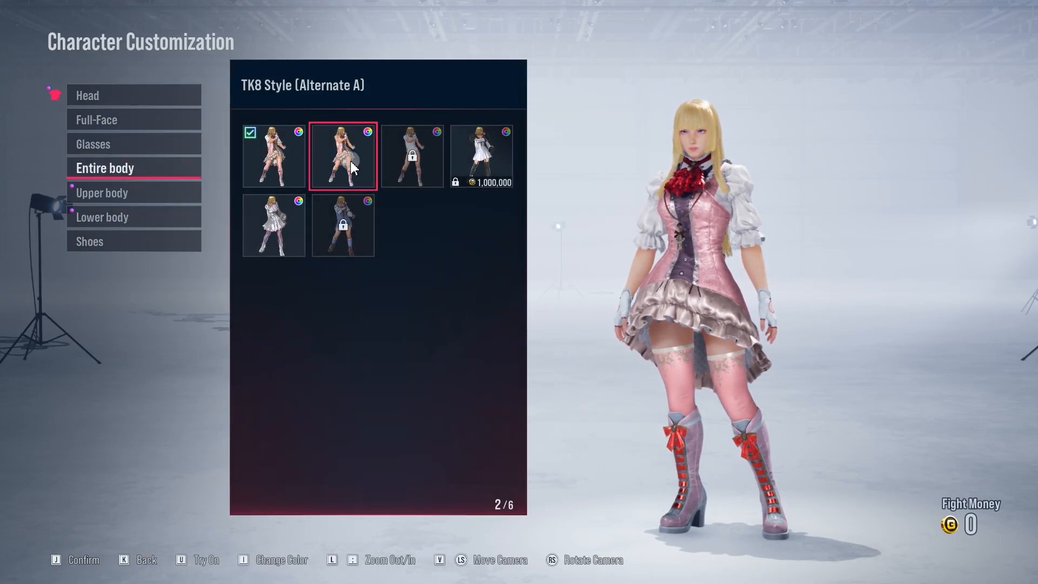
{"action": "left_click", "coordinate": [351, 161]}
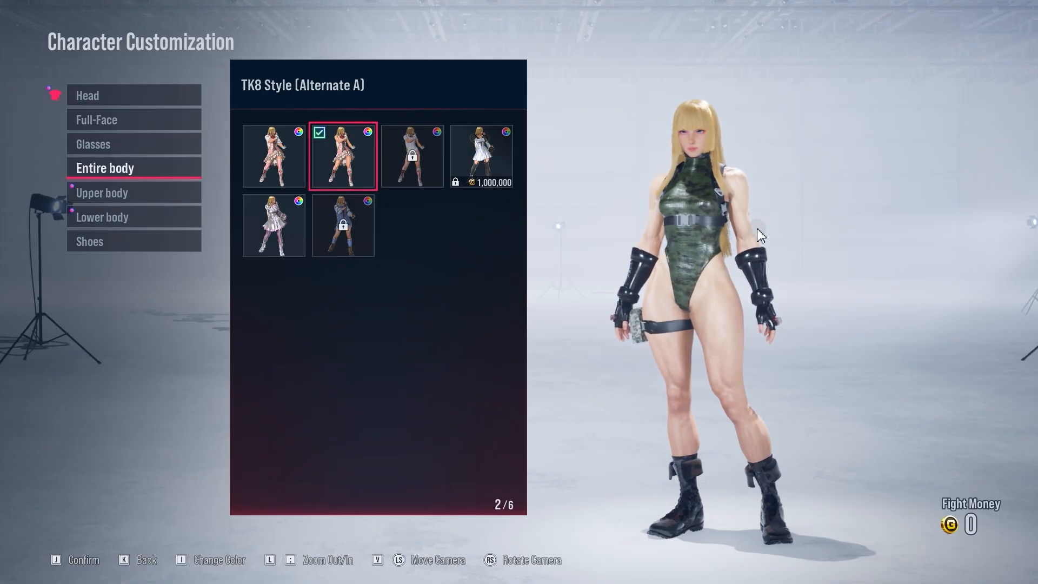
{"action": "key", "text": "semicolon"}
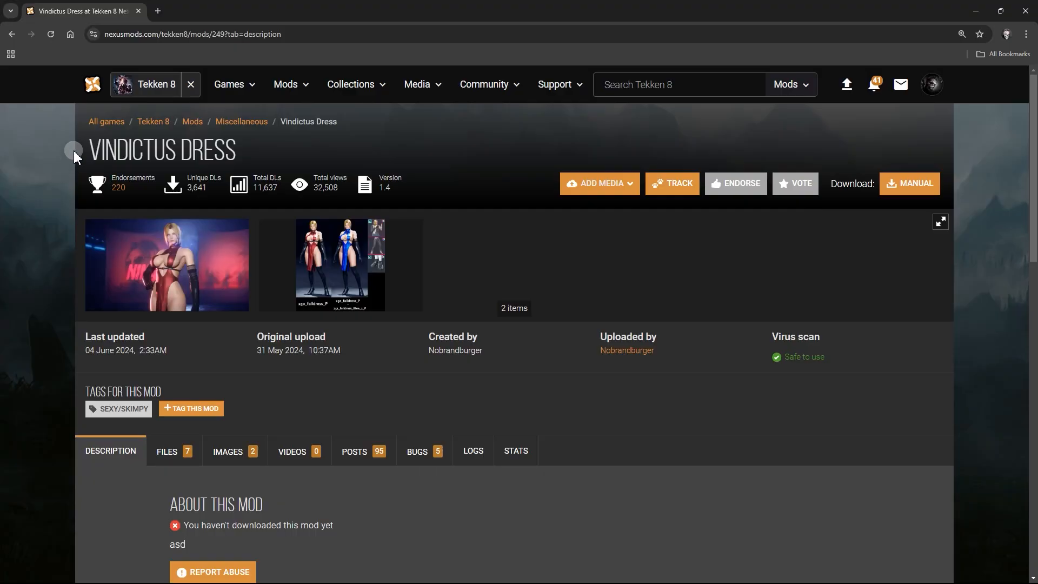
- In the browser, preview the Vindictus Dress mod's image on Nexus Mods and download its 250_falldress_P file with the free slow option
{"action": "left_click_drag", "start_coordinate": [74, 150], "coordinate": [297, 155]}
{"action": "left_click", "coordinate": [213, 240]}
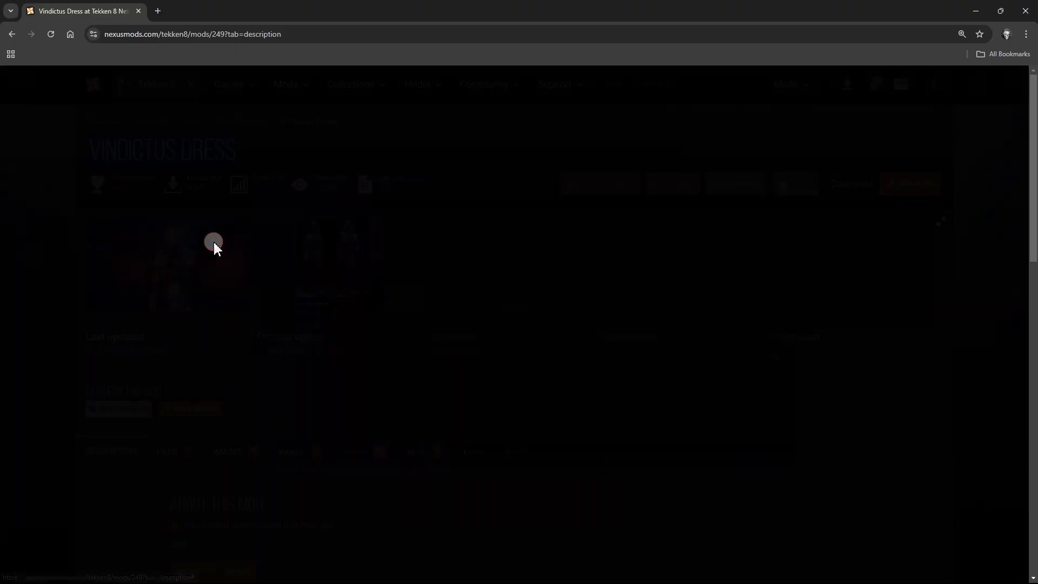
{"action": "left_click", "coordinate": [1009, 92]}
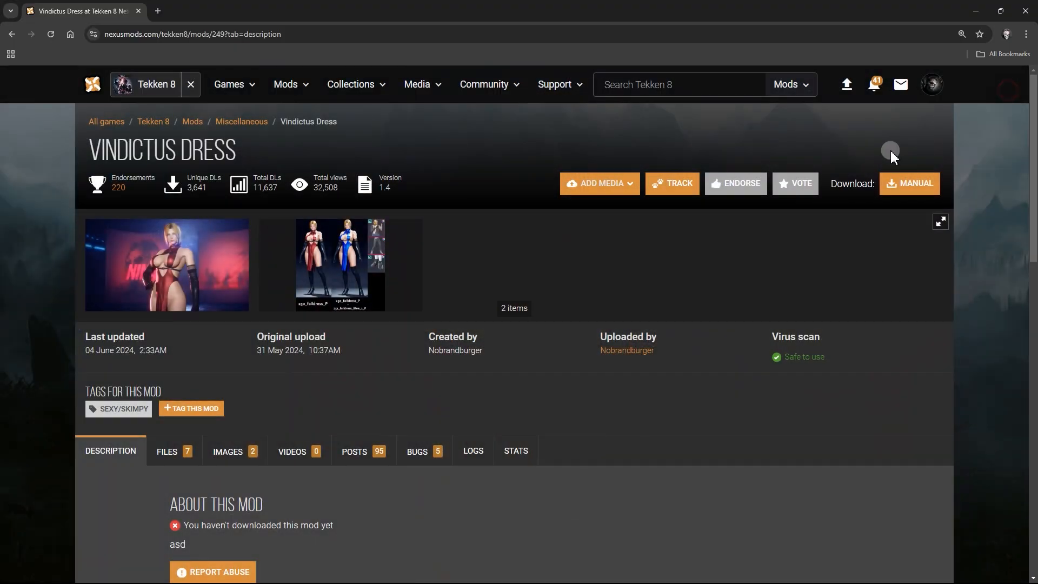
{"action": "left_click", "coordinate": [170, 451]}
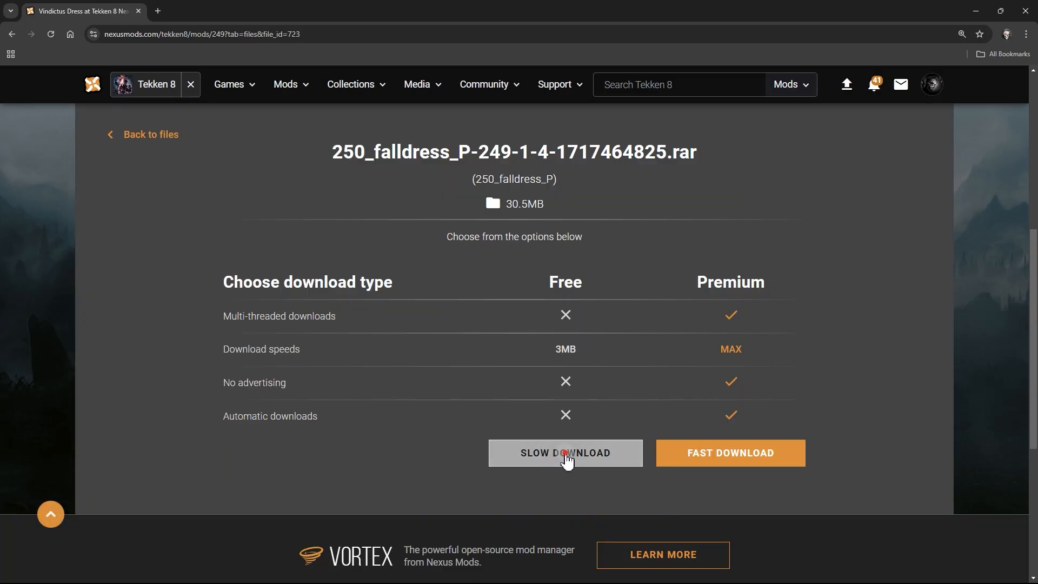
{"action": "left_click", "coordinate": [566, 453]}
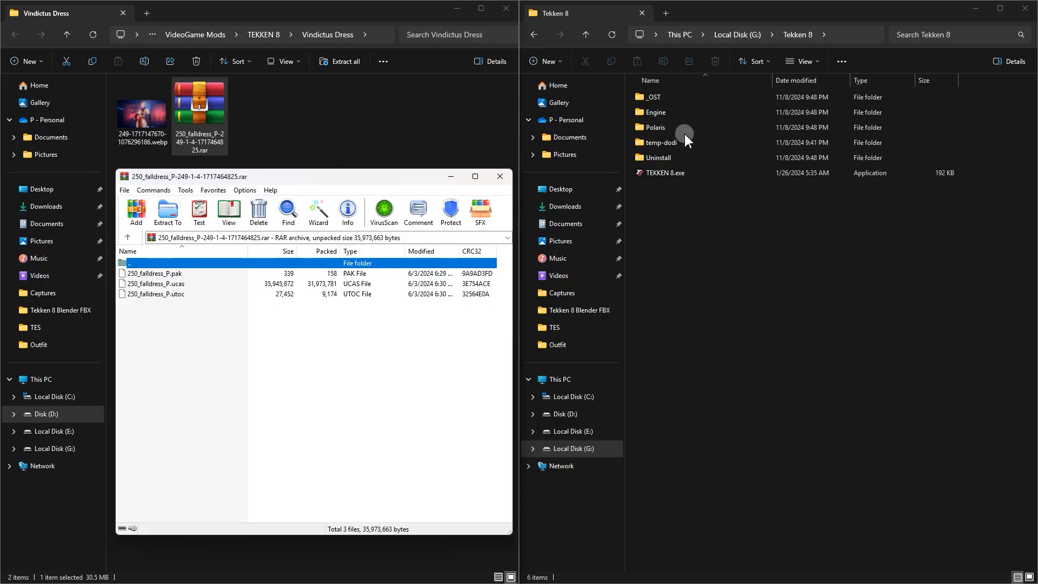
- Open the game's Polaris\Content\Paks folder and extract the 250_falldress_P .pak, .ucas and .utoc files from the archive into it
{"action": "double_click", "coordinate": [684, 130]}
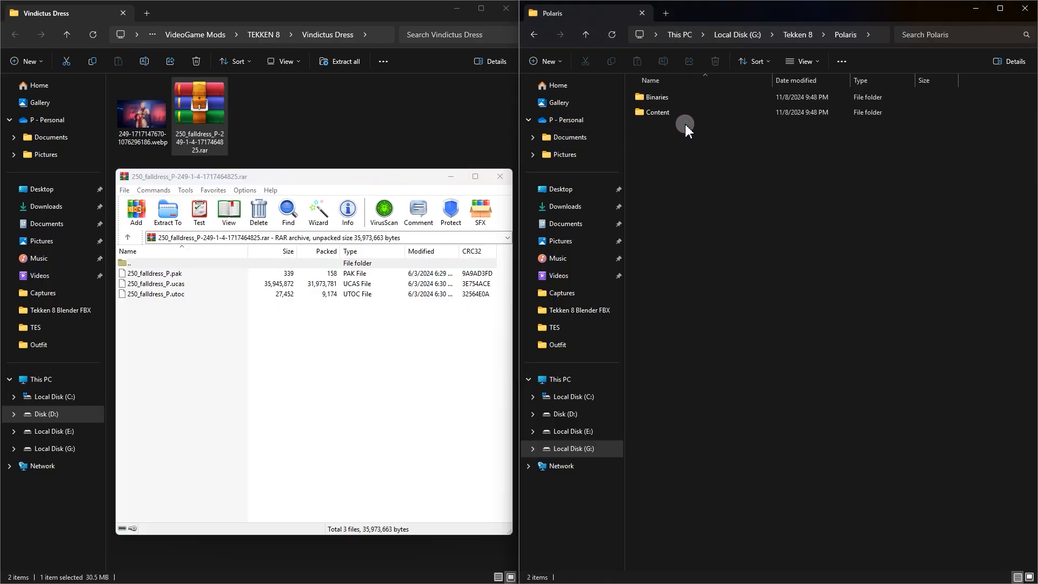
{"action": "left_click", "coordinate": [676, 112]}
{"action": "double_click", "coordinate": [676, 112]}
{"action": "double_click", "coordinate": [674, 128]}
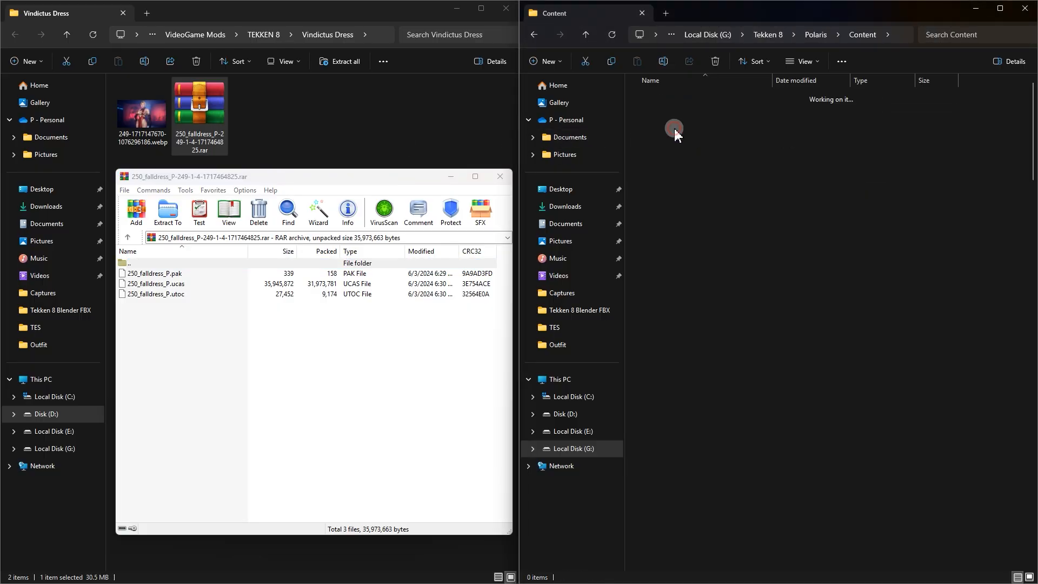
{"action": "left_click_drag", "start_coordinate": [122, 422], "coordinate": [178, 273]}
{"action": "left_click_drag", "start_coordinate": [178, 273], "coordinate": [635, 326]}
{"action": "left_click_drag", "start_coordinate": [1022, 277], "coordinate": [1006, 273]}
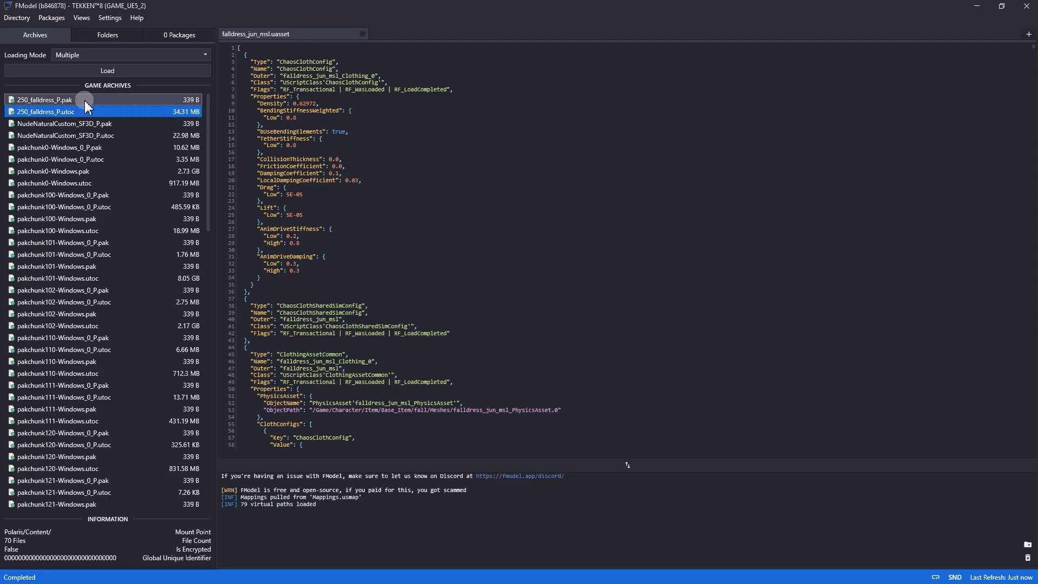
- In FModel, load the 250_falldress_P.utoc archive and expand its Polaris folder
{"action": "left_click", "coordinate": [25, 101]}
{"action": "left_click", "coordinate": [34, 112]}
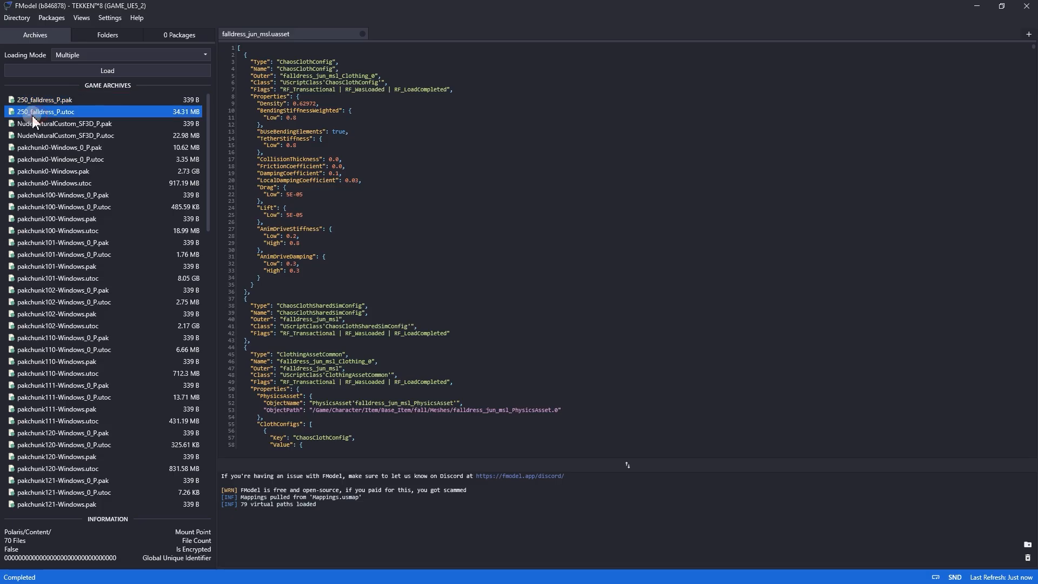
{"action": "double_click", "coordinate": [105, 112]}
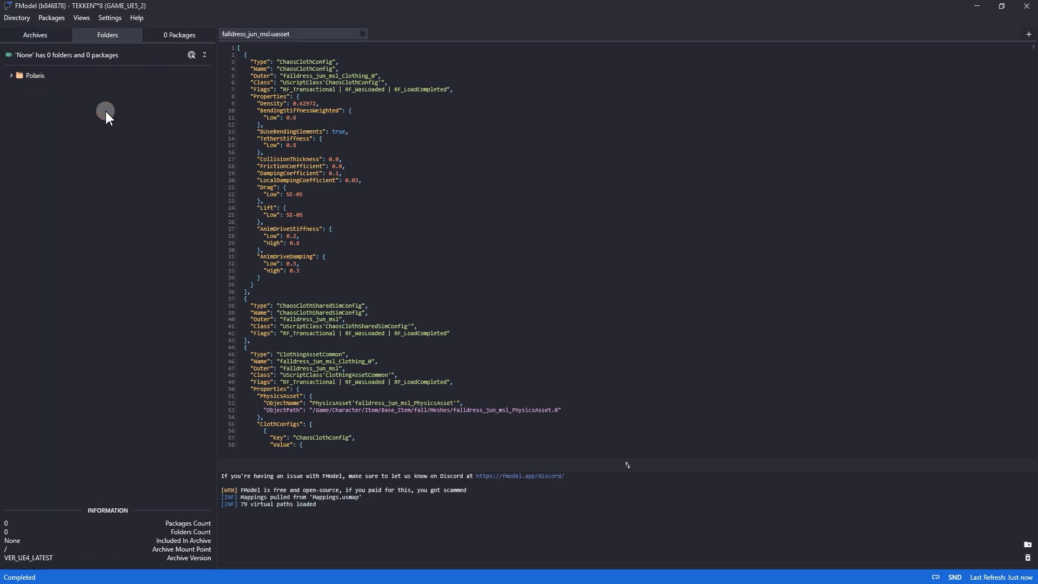
{"action": "double_click", "coordinate": [43, 76]}
{"action": "double_click", "coordinate": [115, 144]}
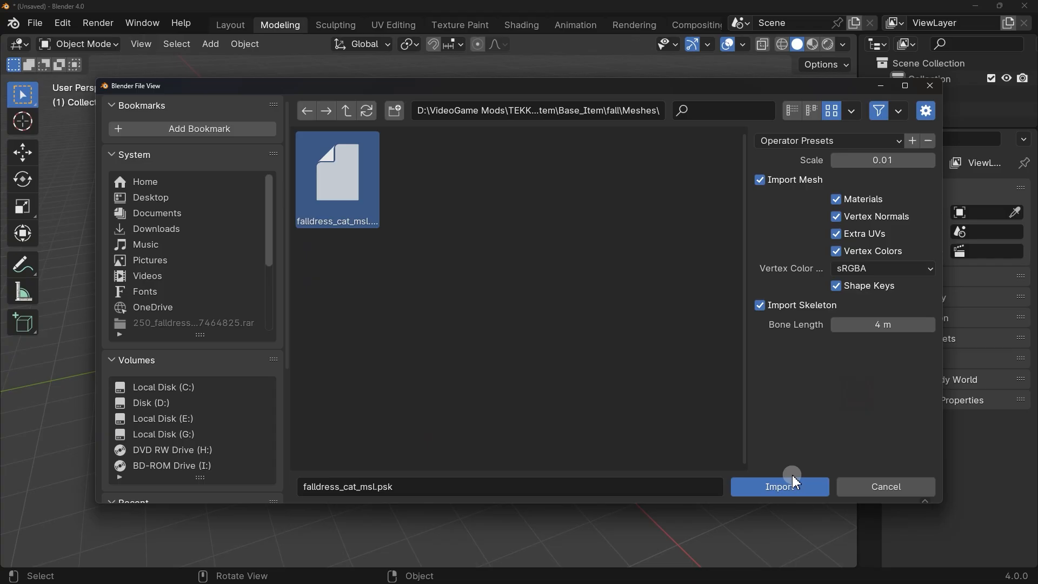
- In Blender, import the falldress_cat_msl.psk model with its mesh and skeleton, and inspect it from the front
{"action": "left_click", "coordinate": [782, 484]}
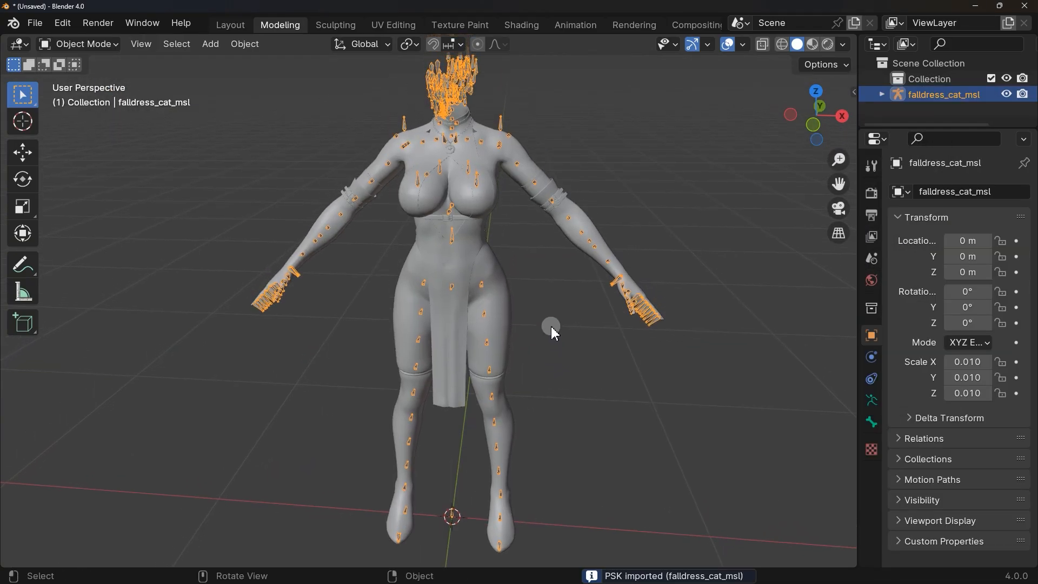
{"action": "middle_click_drag", "start_coordinate": [550, 326], "coordinate": [503, 320]}
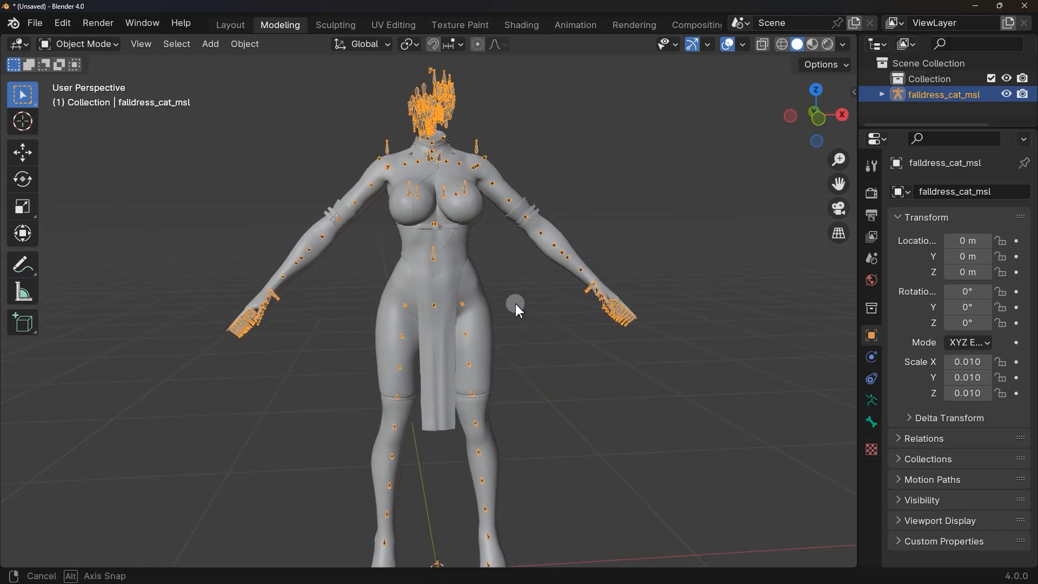
{"action": "left_click", "coordinate": [510, 300]}
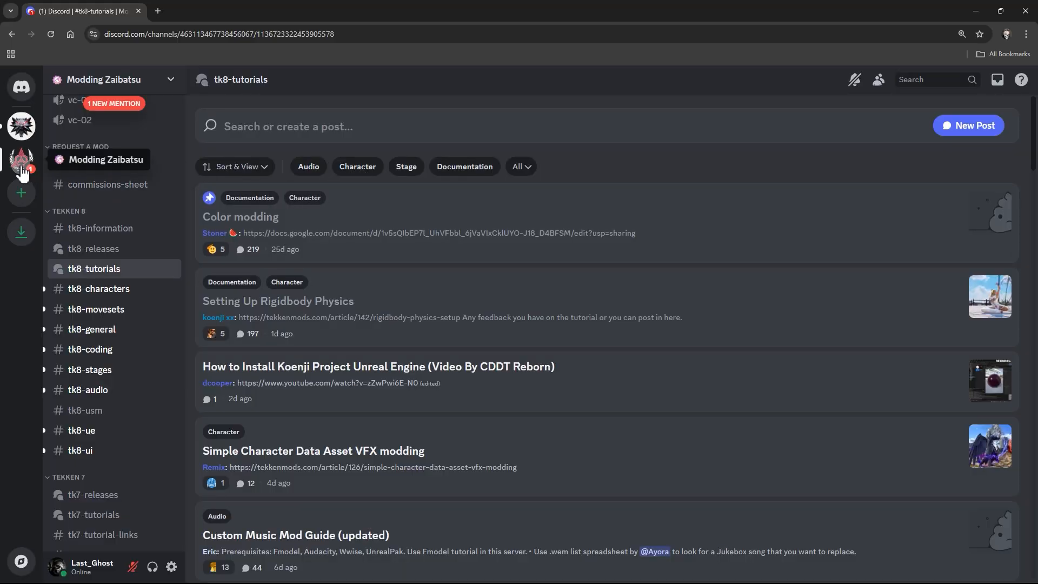
- In Modding Zaibatsu's tk8-tutorials channel on Discord, view the Color modding and Setting Up Rigidbody Physics posts
{"action": "left_click", "coordinate": [125, 265]}
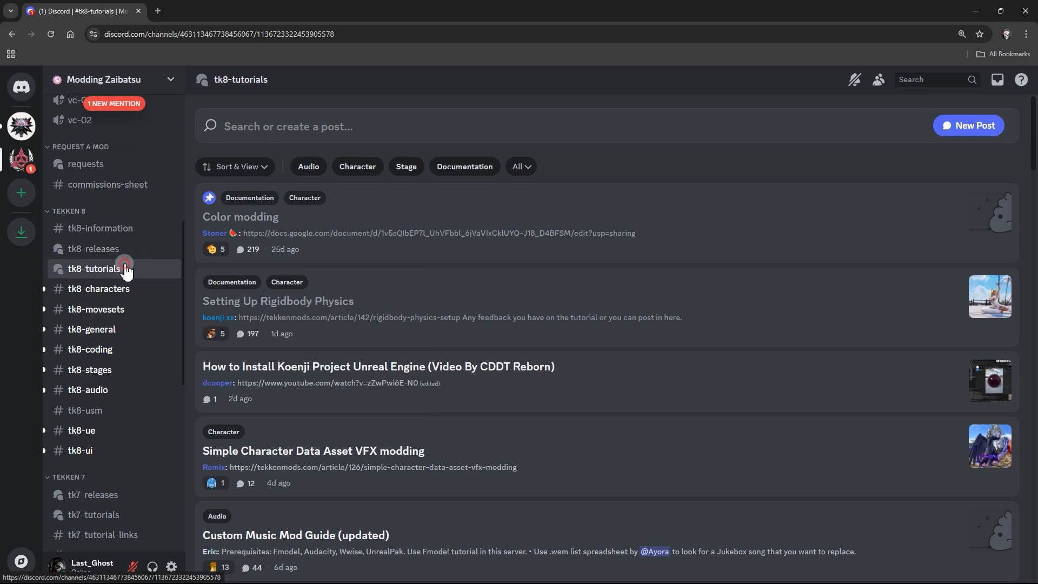
{"action": "left_click", "coordinate": [294, 218]}
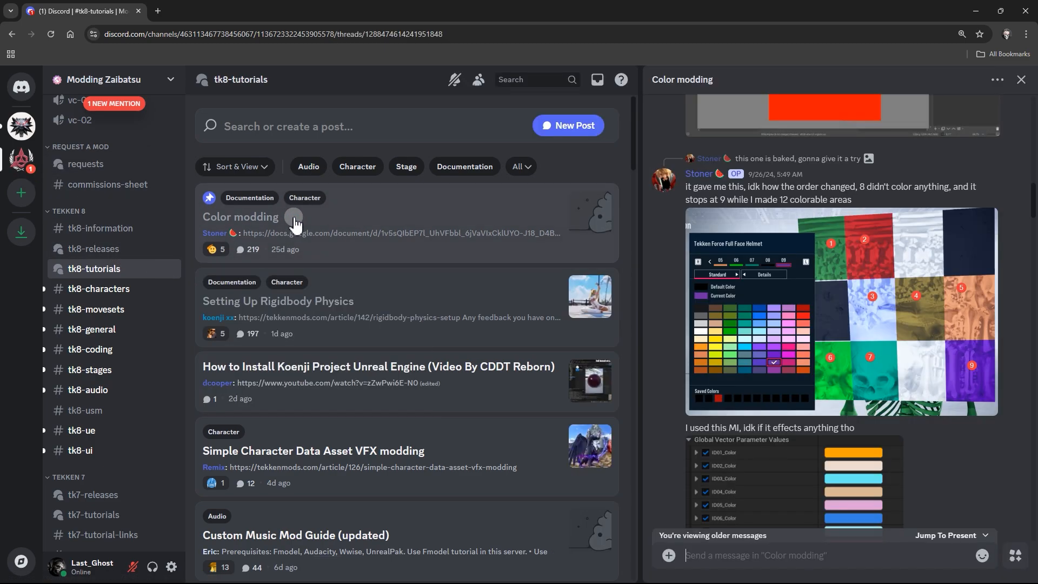
{"action": "left_click", "coordinate": [427, 295]}
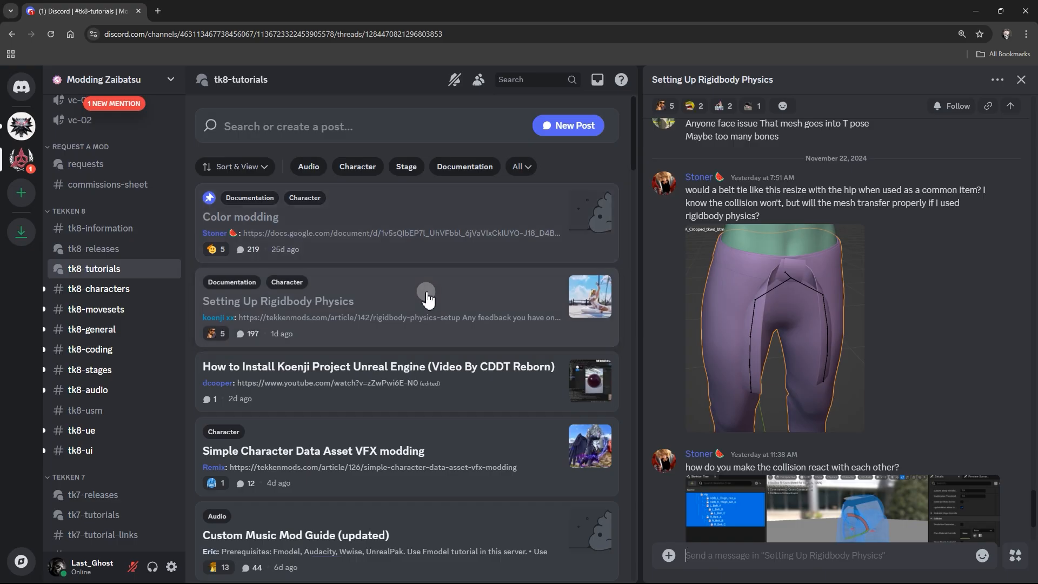
- View the tutorial posts How to Install Koenji Project Unreal Engine and Simple Character Data Asset VFX modding
{"action": "scroll", "coordinate": [411, 296], "scroll_direction": "down", "scroll_amount": 2}
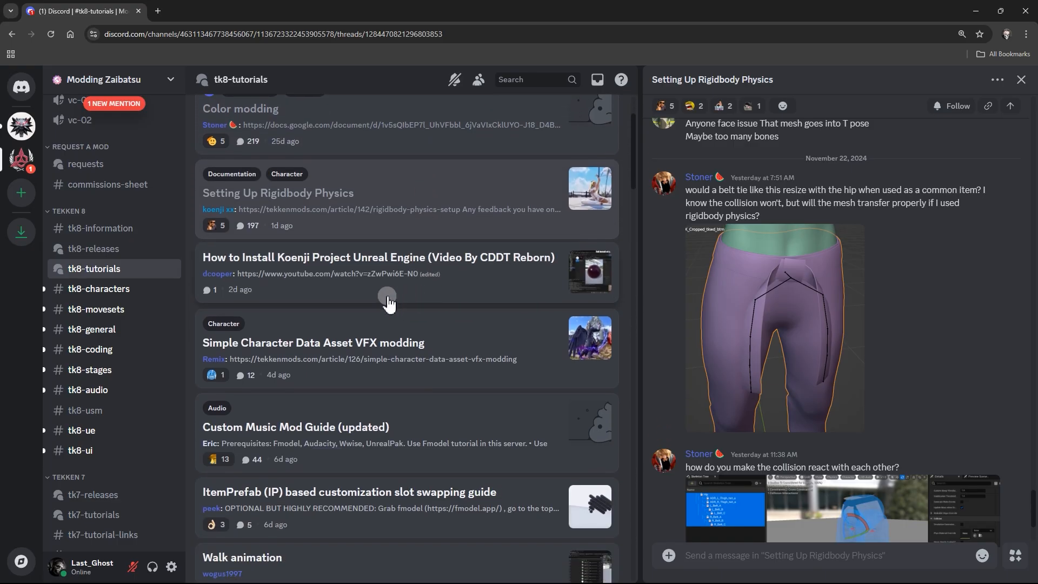
{"action": "left_click", "coordinate": [347, 261]}
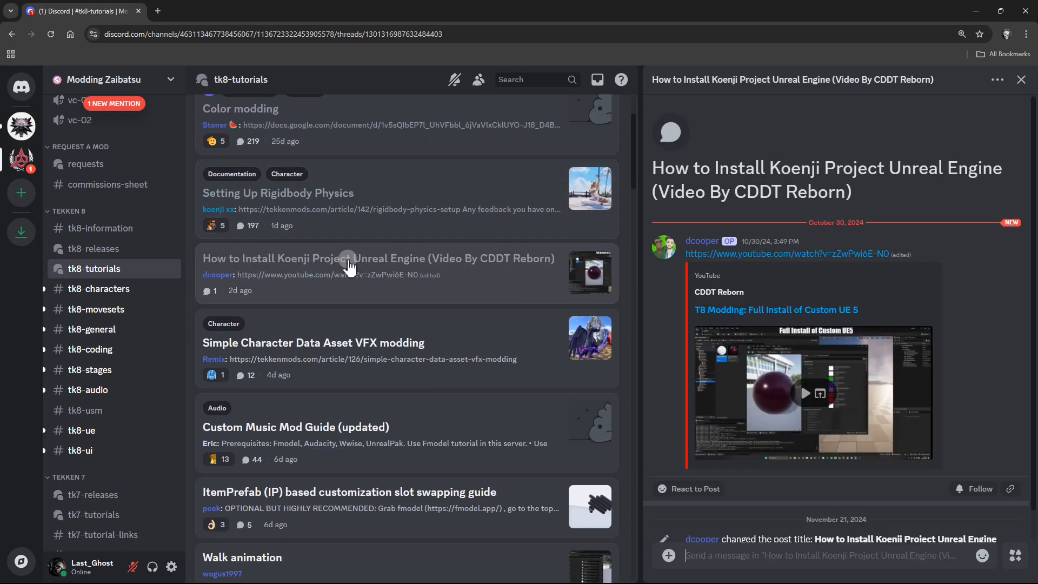
{"action": "scroll", "coordinate": [348, 265], "scroll_direction": "down", "scroll_amount": 1}
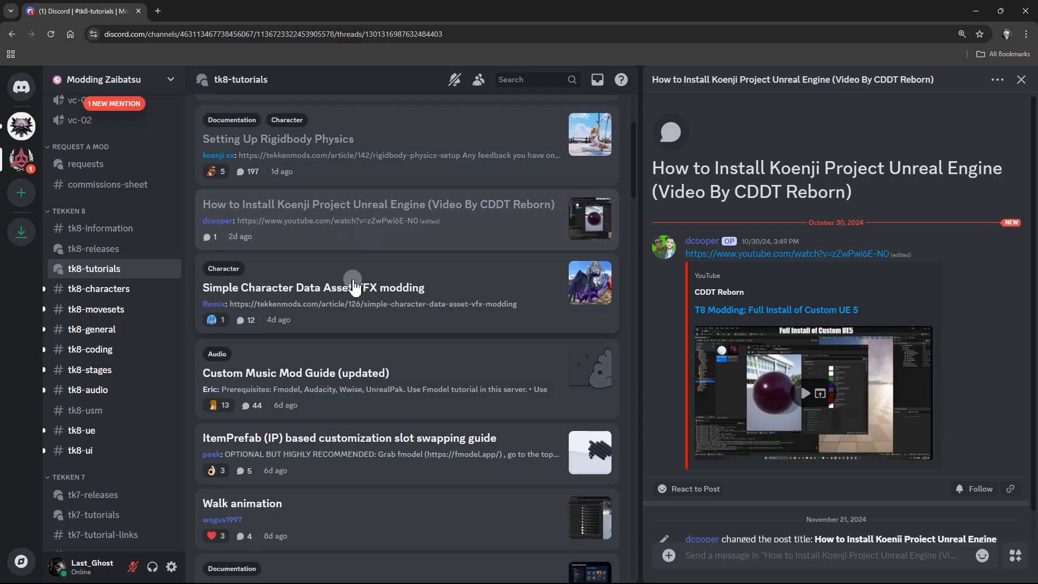
{"action": "left_click", "coordinate": [352, 282]}
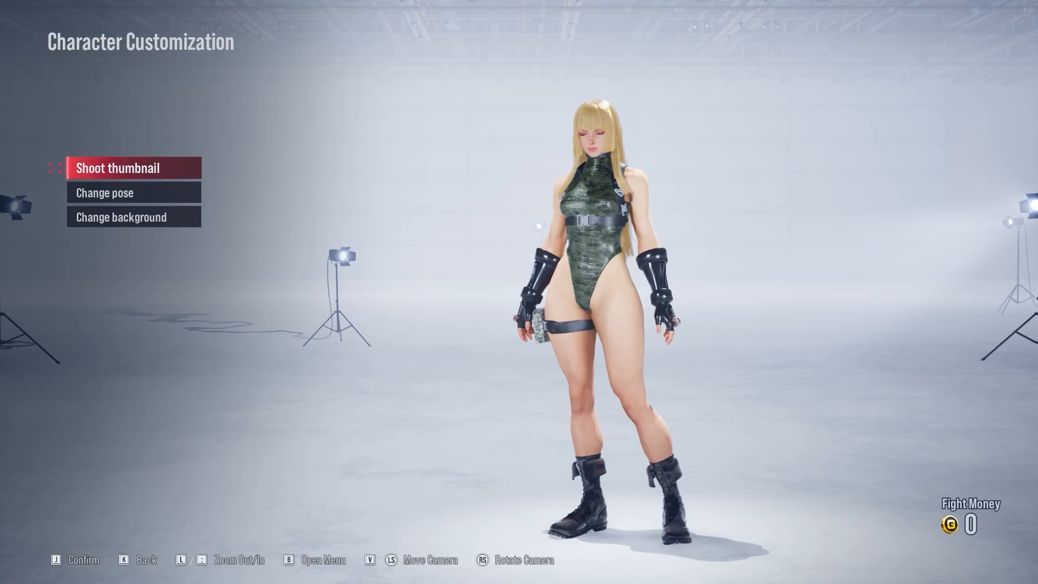
- In Tekken 8's Character Customization, examine the modded character's outfit up close from the front, back and side
{"action": "key", "text": "semicolon"}
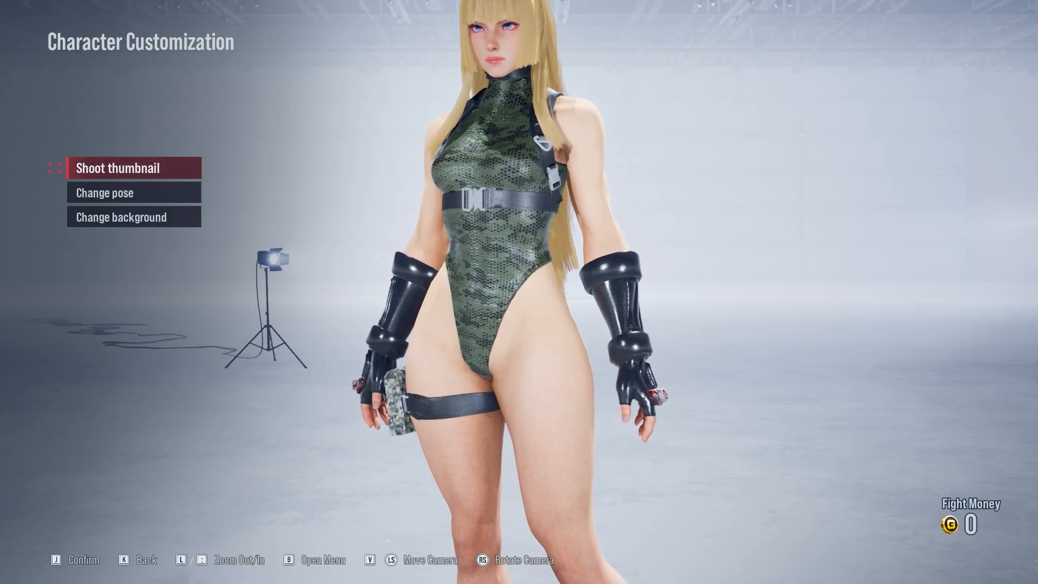
{"action": "key", "text": "Right"}
{"action": "key", "text": "Right"}
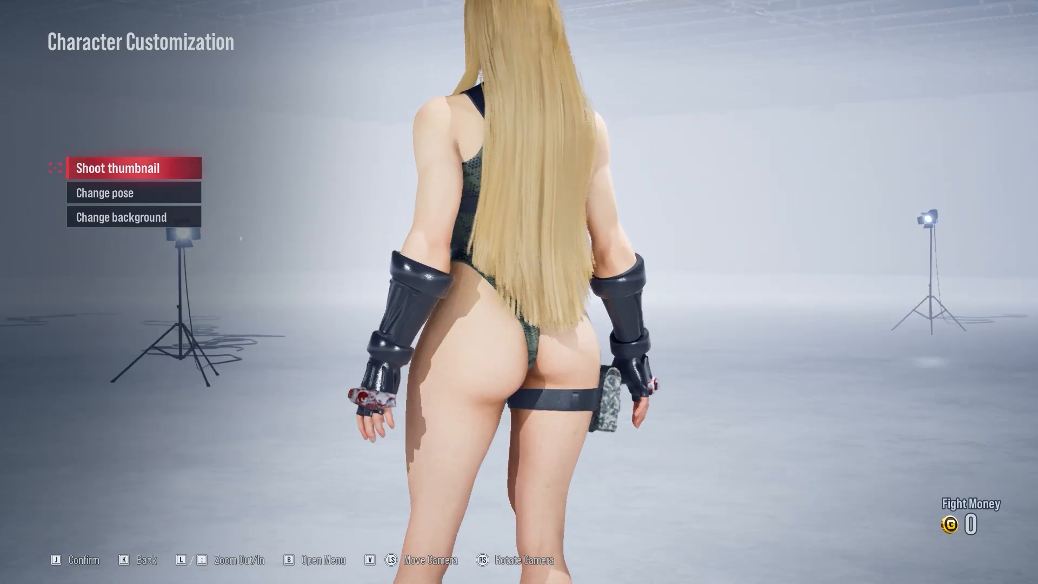
{"action": "key", "text": "Right"}
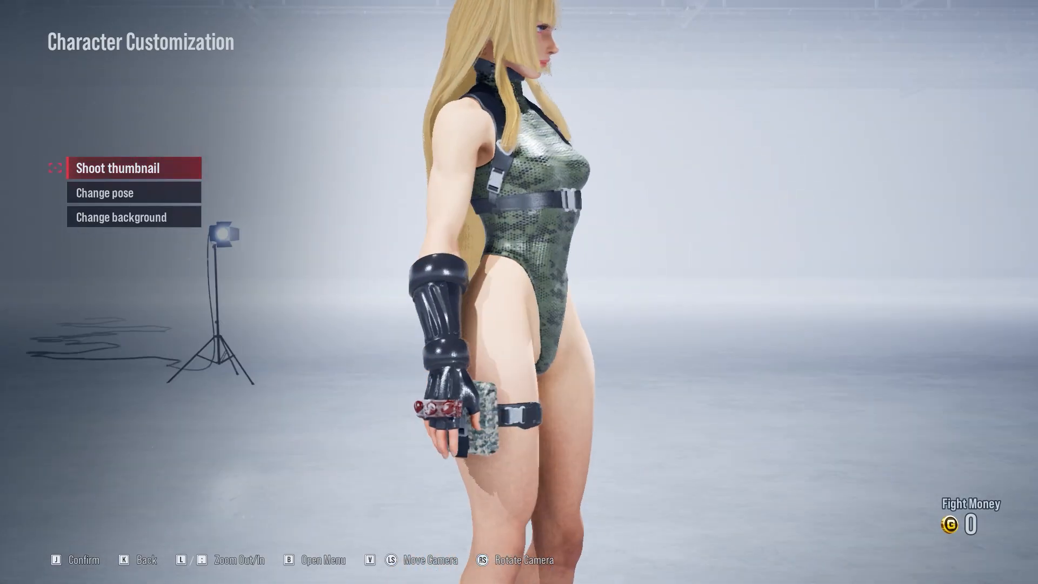